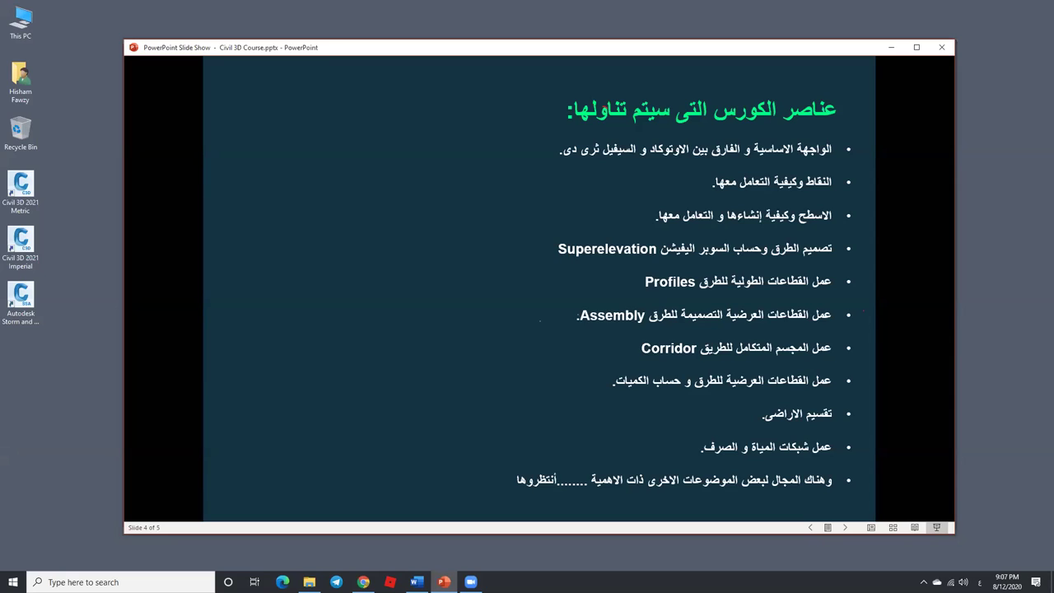
Step: Advance the slide show to its final slide and minimize the presentation
{"action": "key", "text": "Right"}
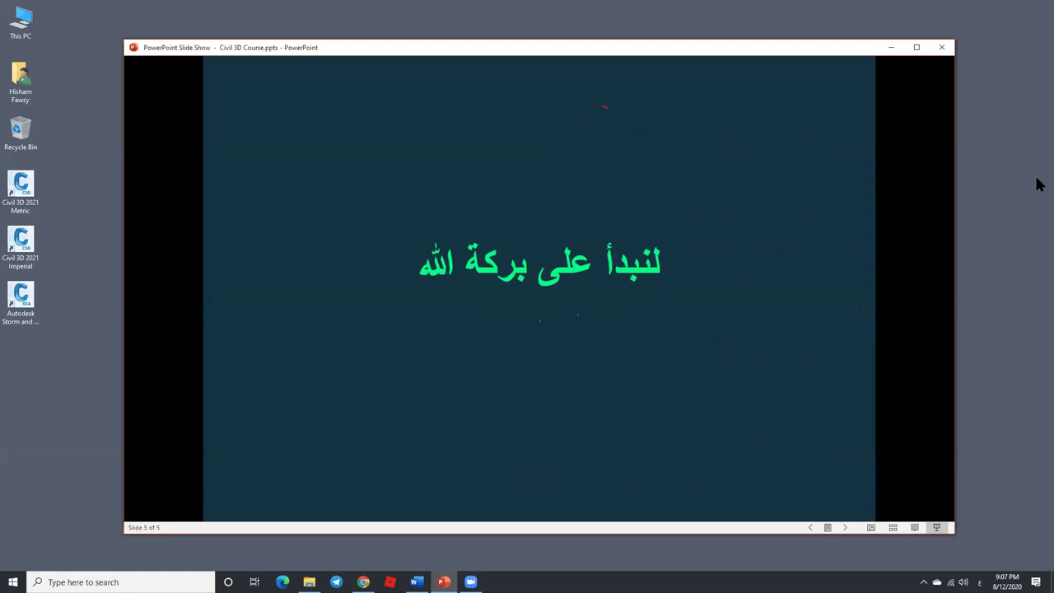
{"action": "left_click", "coordinate": [891, 48]}
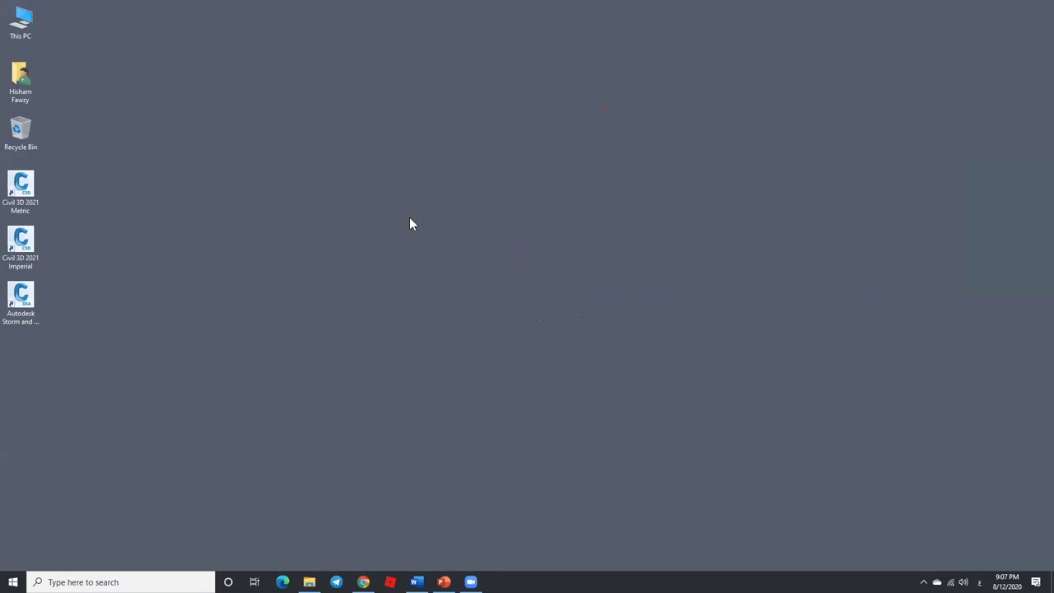
Step: Examine the desktop shortcuts for Civil 3D 2021 Metric, Civil 3D 2021 Imperial and Autodesk Storm and Sanitary Analysis 2021
{"action": "left_click", "coordinate": [37, 206]}
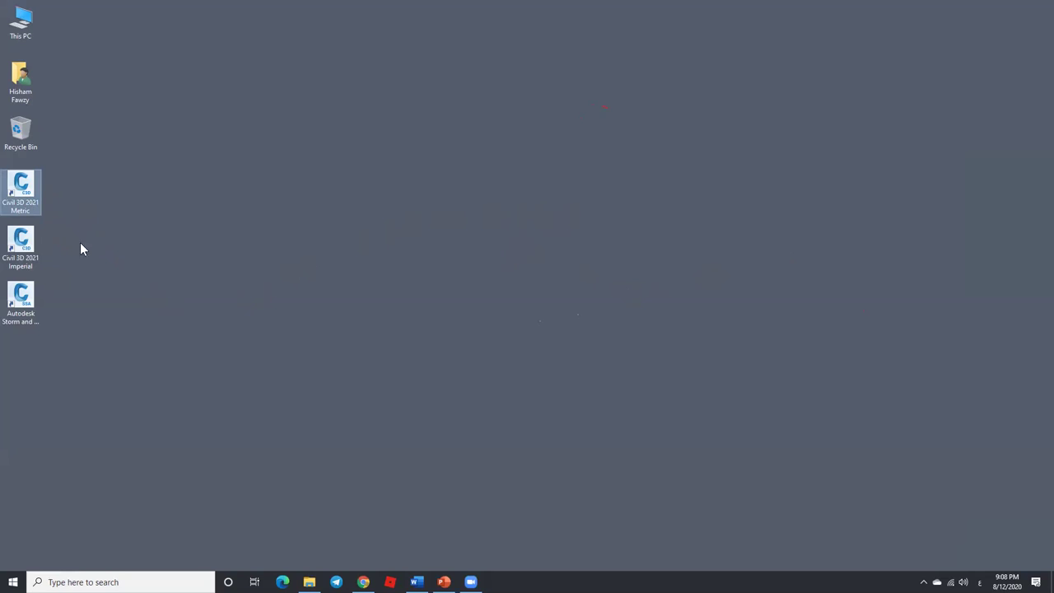
{"action": "left_click", "coordinate": [33, 255]}
{"action": "left_click", "coordinate": [42, 323]}
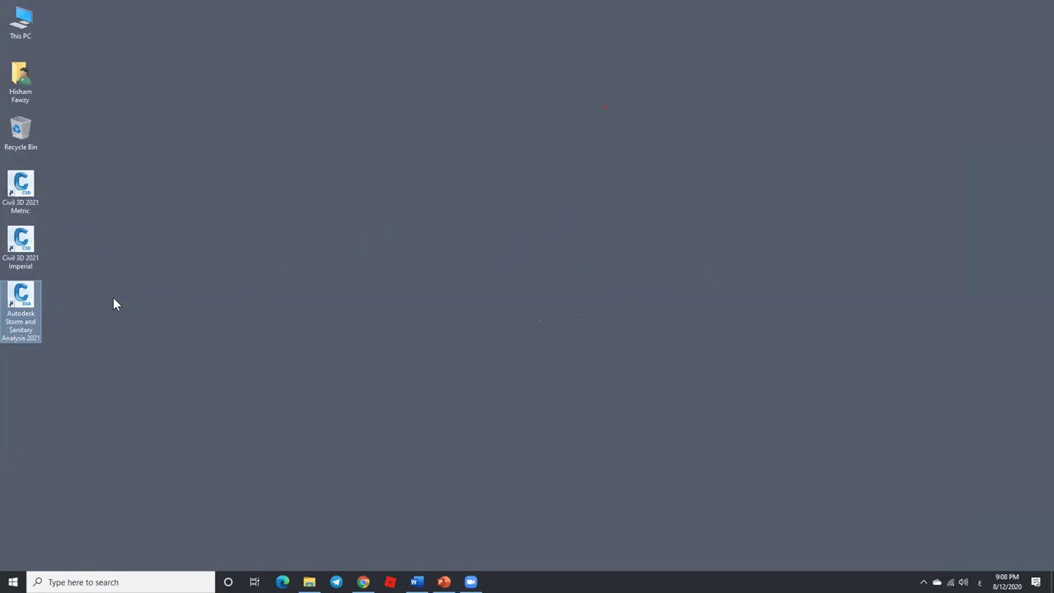
{"action": "double_click", "coordinate": [39, 317]}
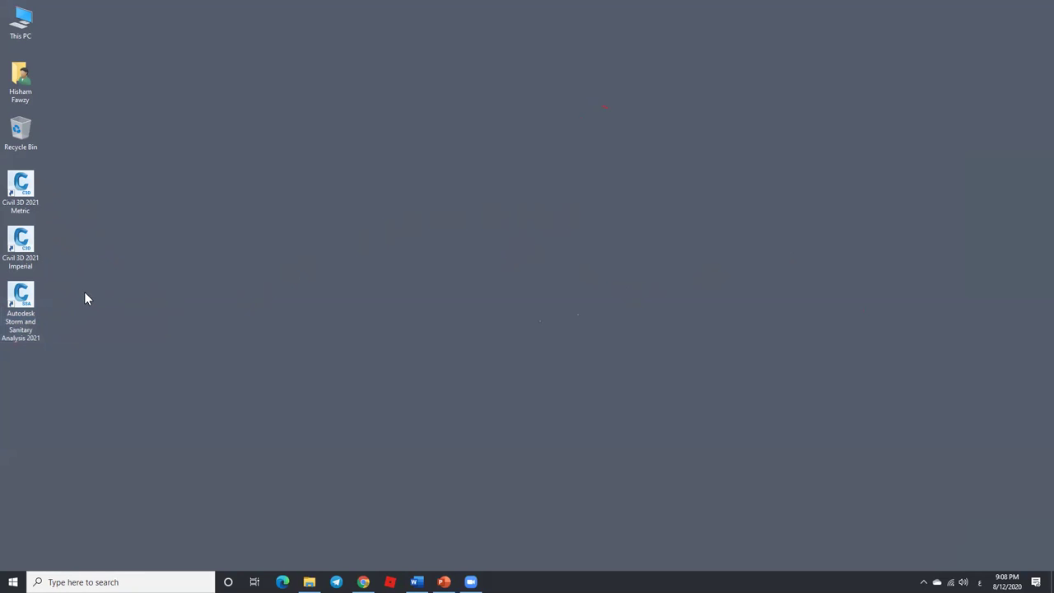
{"action": "left_click", "coordinate": [34, 206]}
{"action": "left_click", "coordinate": [31, 243]}
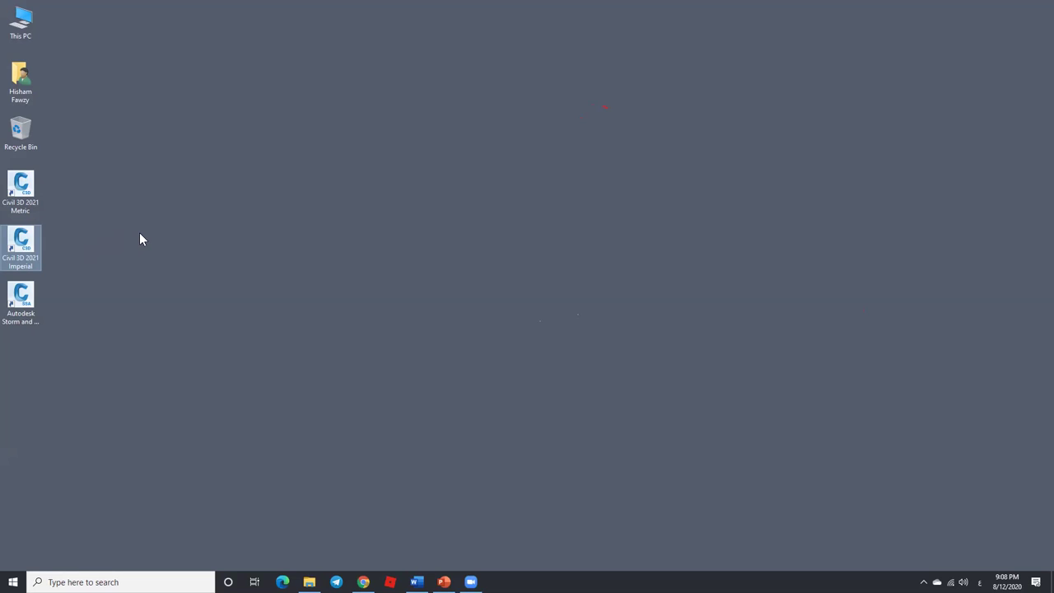
{"action": "left_click", "coordinate": [37, 192]}
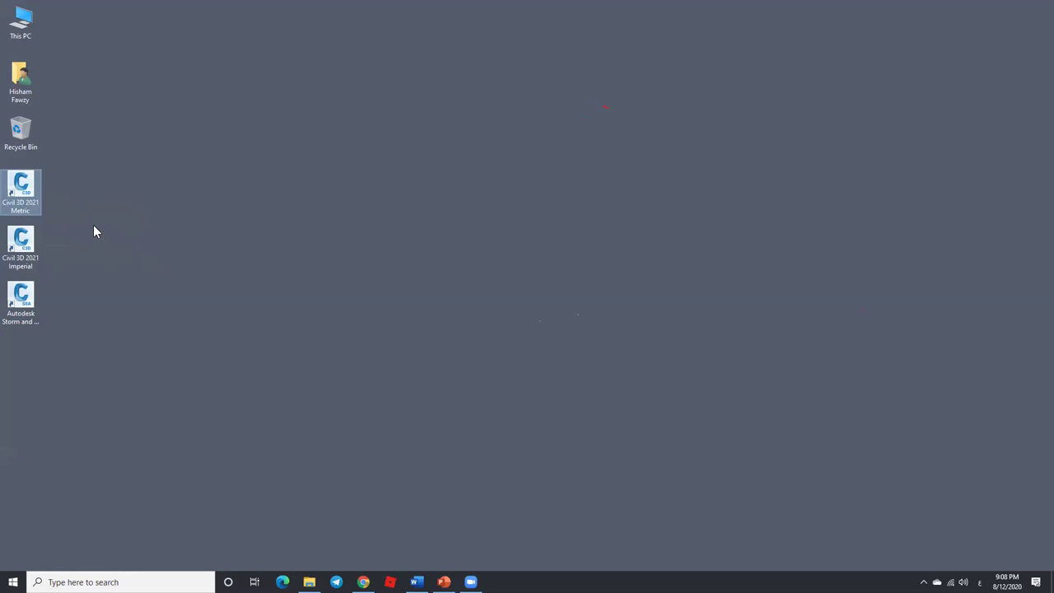
{"action": "left_click", "coordinate": [25, 264]}
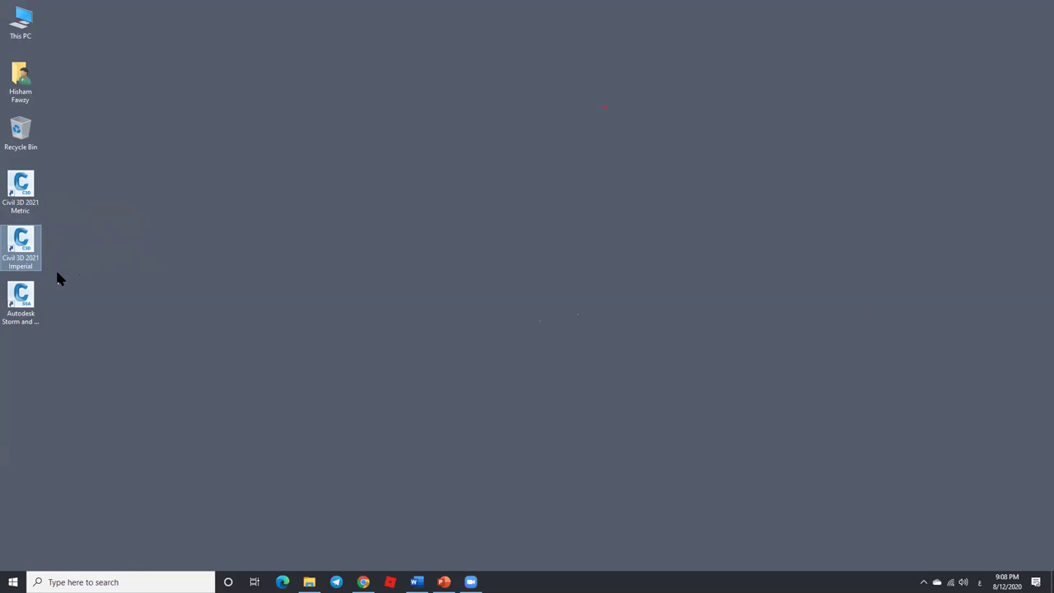
{"action": "left_click", "coordinate": [35, 205]}
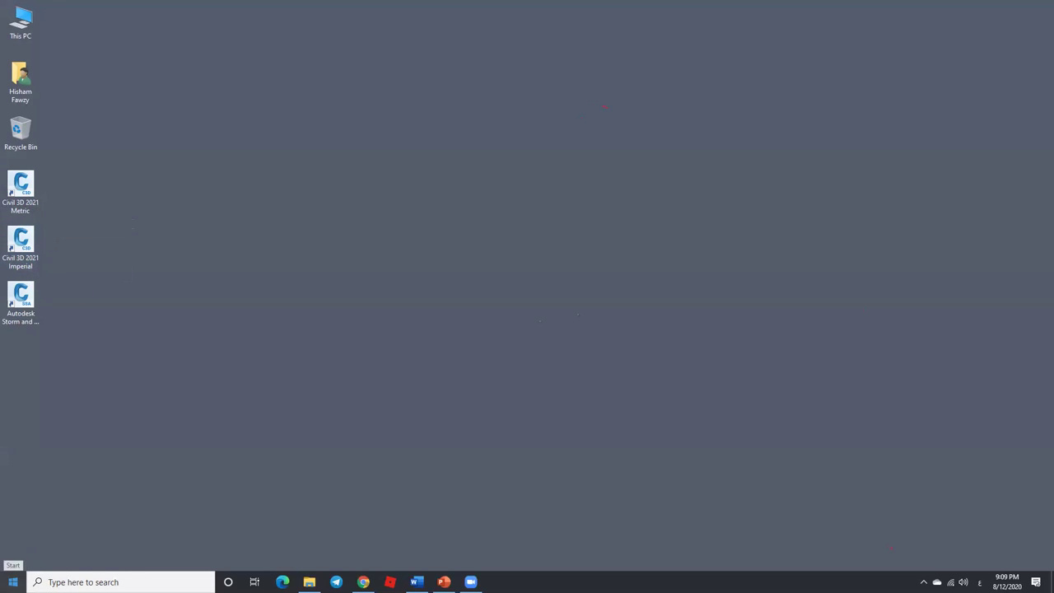
Step: Look through the programs installed in the Autodesk Civil 3D 2021 - English folder among the Windows applications
{"action": "left_click", "coordinate": [12, 582]}
{"action": "scroll", "coordinate": [86, 435], "scroll_direction": "down", "scroll_amount": 5}
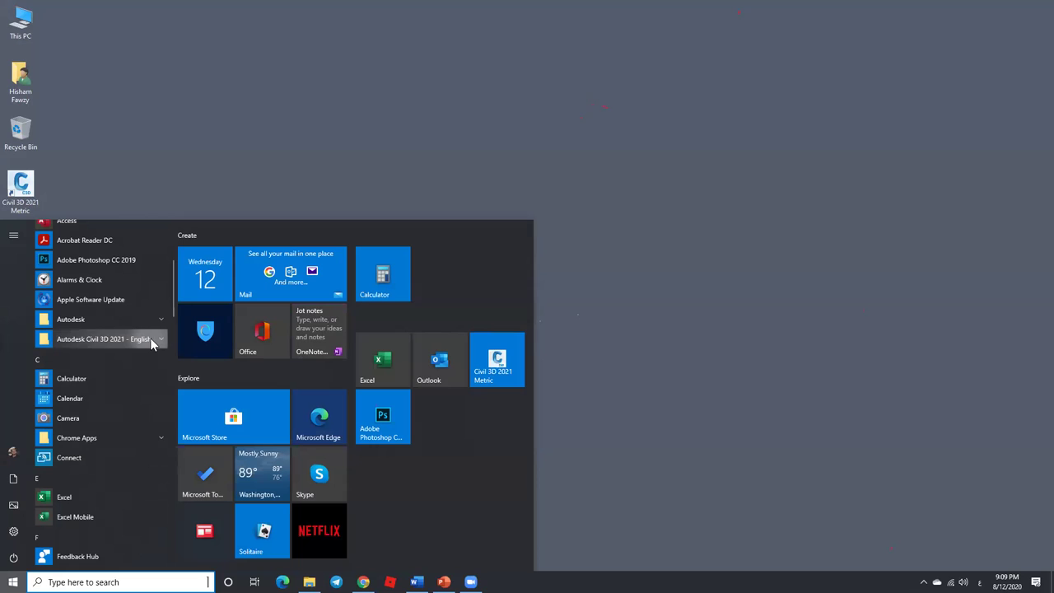
{"action": "left_click", "coordinate": [149, 339]}
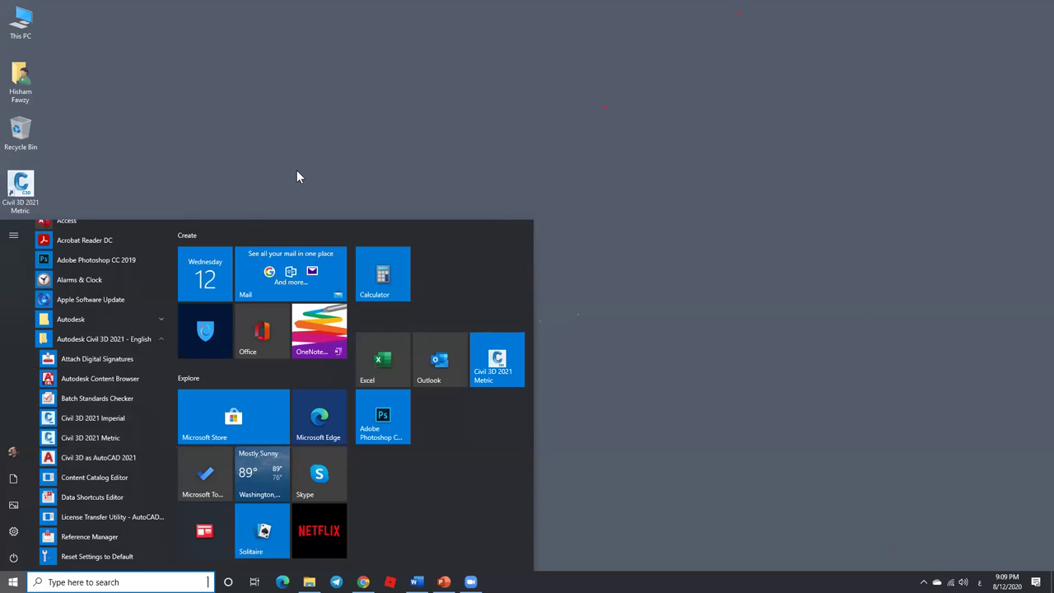
{"action": "left_click", "coordinate": [203, 188]}
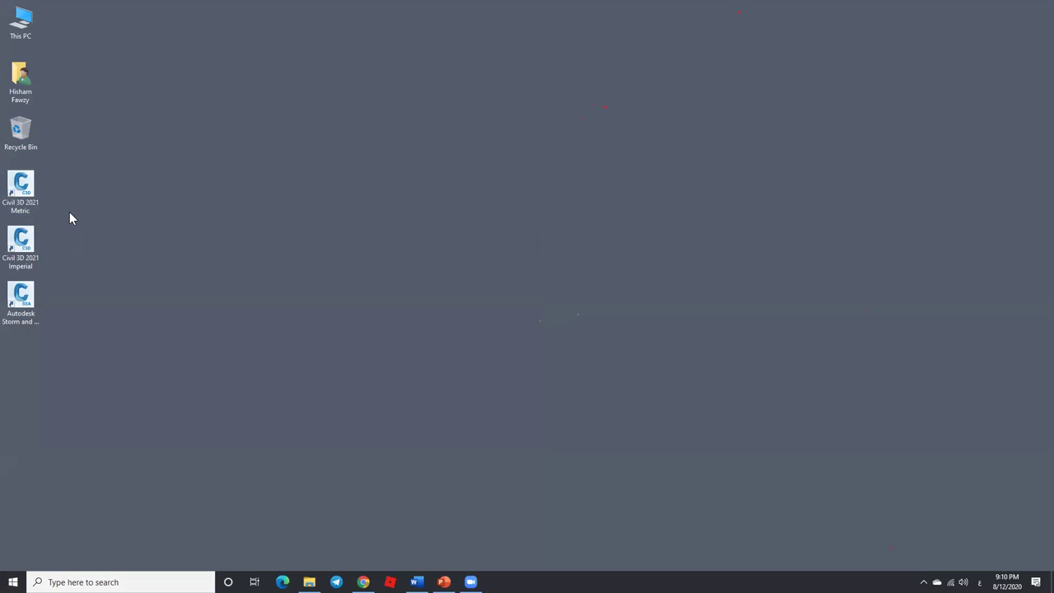
Step: Launch Civil 3D 2021 Metric from the desktop
{"action": "double_click", "coordinate": [36, 206]}
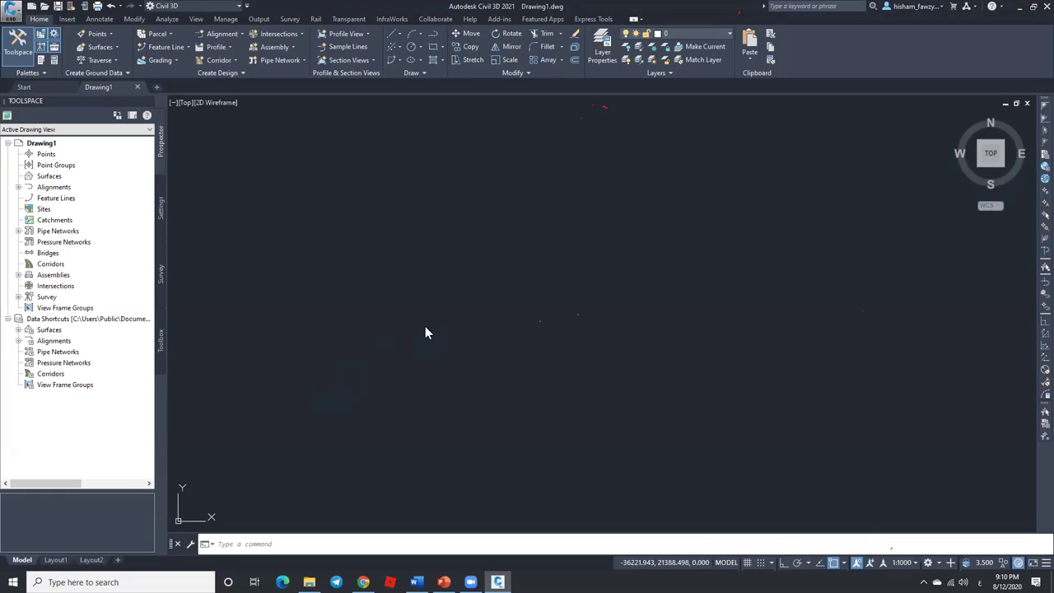
{"action": "left_click", "coordinate": [593, 170]}
{"action": "left_click", "coordinate": [458, 377]}
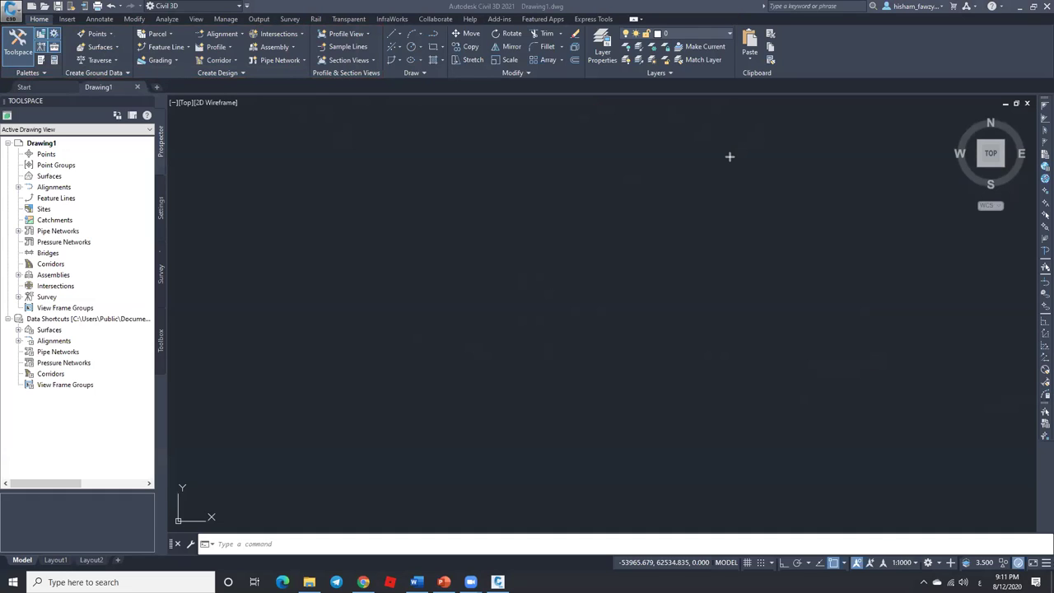
Step: View the Insert commands, and undock the command line with its recent command history showing
{"action": "left_click", "coordinate": [70, 20]}
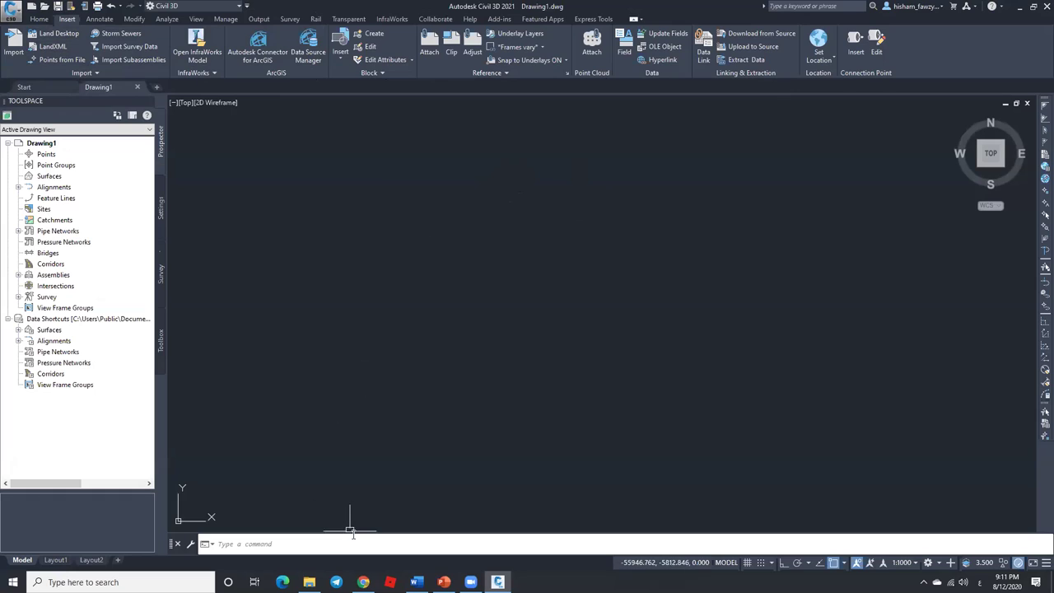
{"action": "mouse_move", "coordinate": [172, 543]}
{"action": "left_mouse_down"}
{"action": "mouse_move", "coordinate": [173, 557]}
{"action": "mouse_move", "coordinate": [178, 547]}
{"action": "left_mouse_up"}
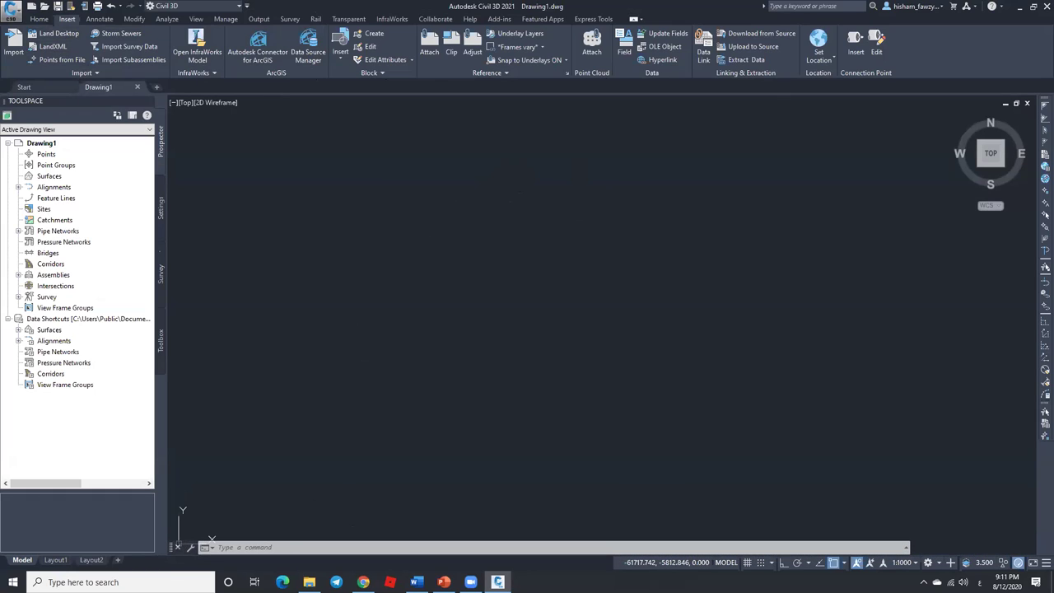
{"action": "left_click", "coordinate": [290, 542]}
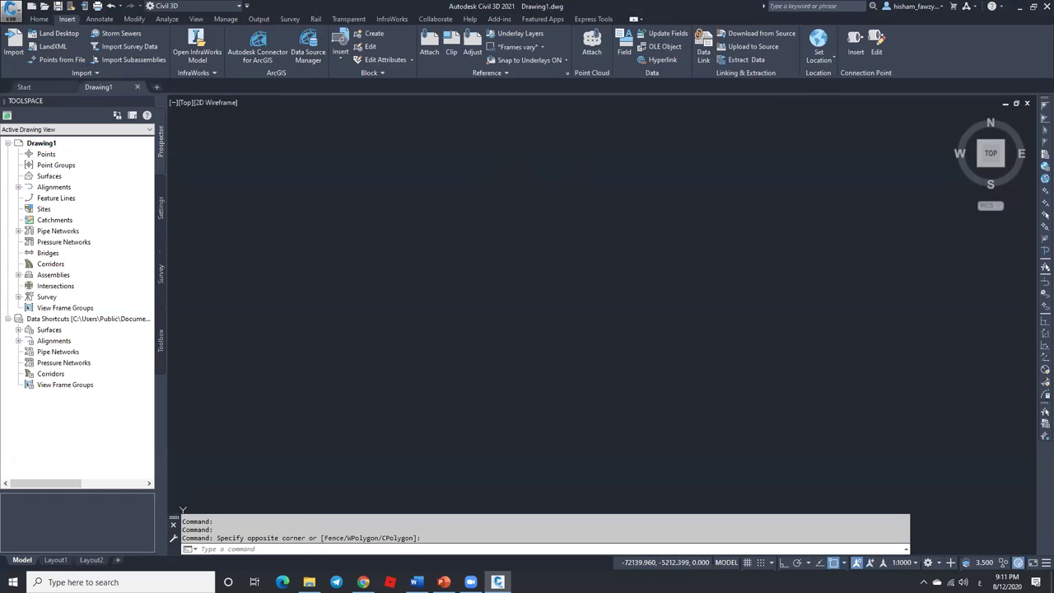
Step: Switch the workspace to Drafting & Annotation and look over its Insert and Home commands
{"action": "left_click", "coordinate": [236, 7]}
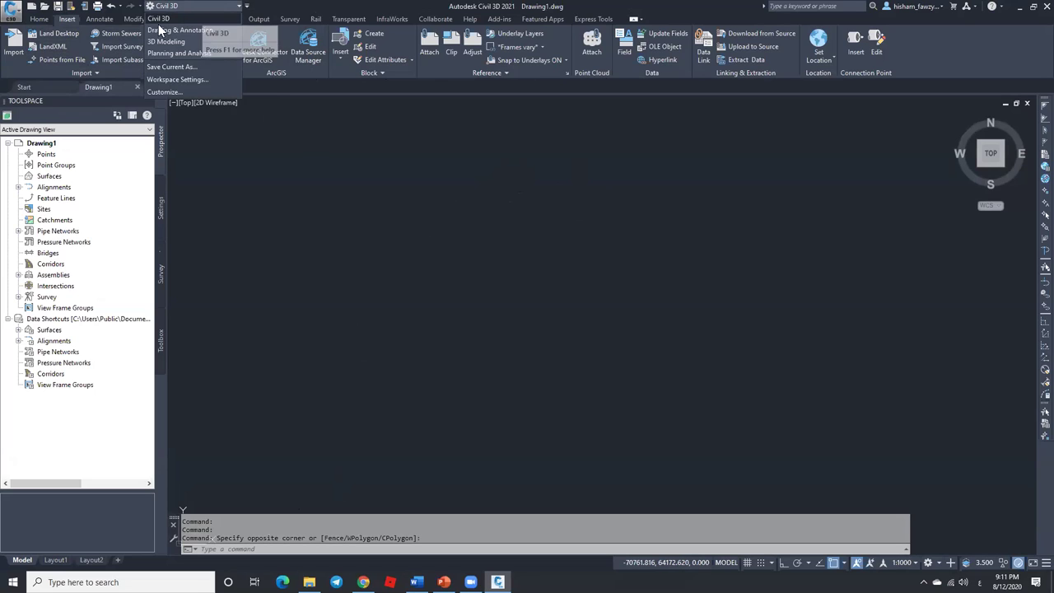
{"action": "left_click", "coordinate": [206, 30]}
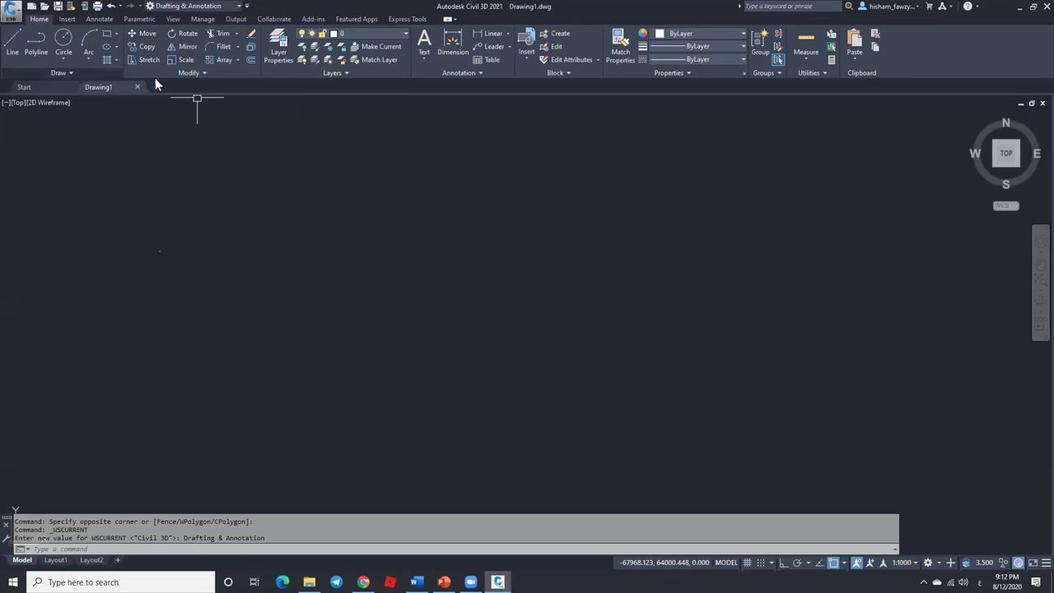
{"action": "left_click", "coordinate": [67, 19]}
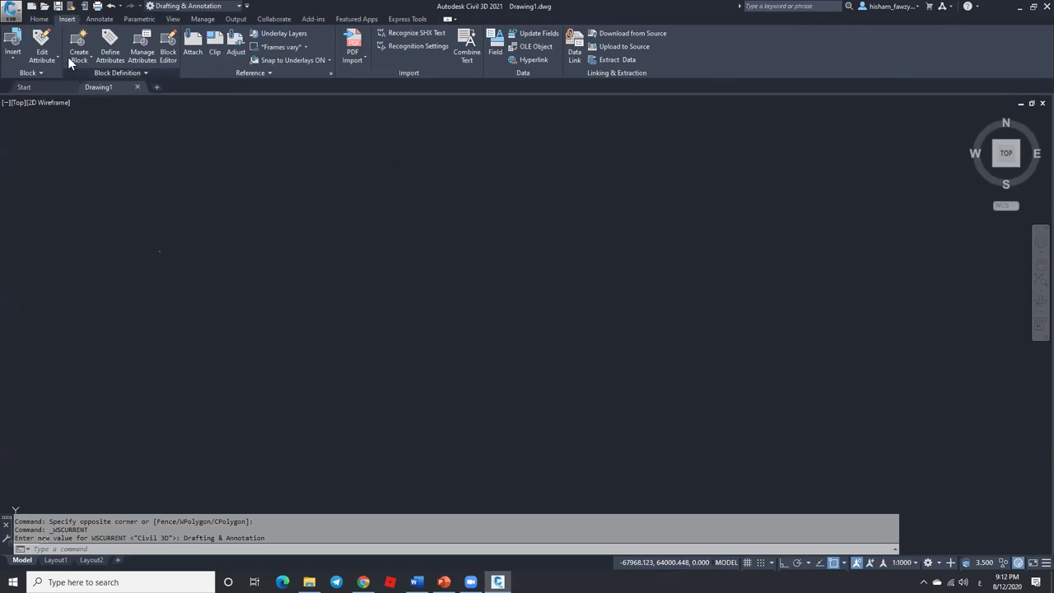
{"action": "left_click", "coordinate": [42, 20]}
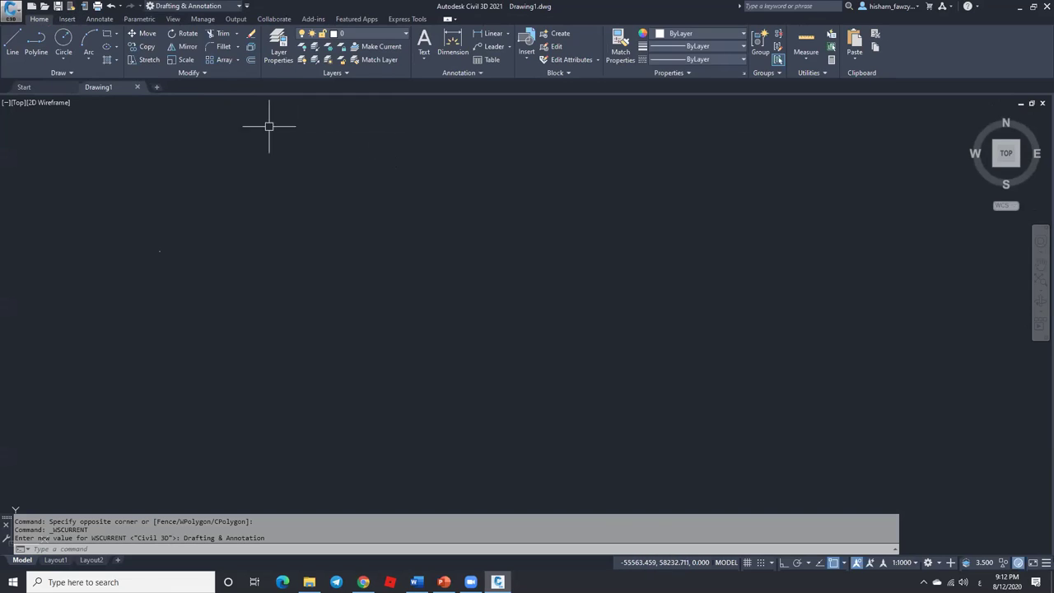
Step: Switch the workspace back to Civil 3D and look over its Modify and Home commands
{"action": "left_click", "coordinate": [222, 7]}
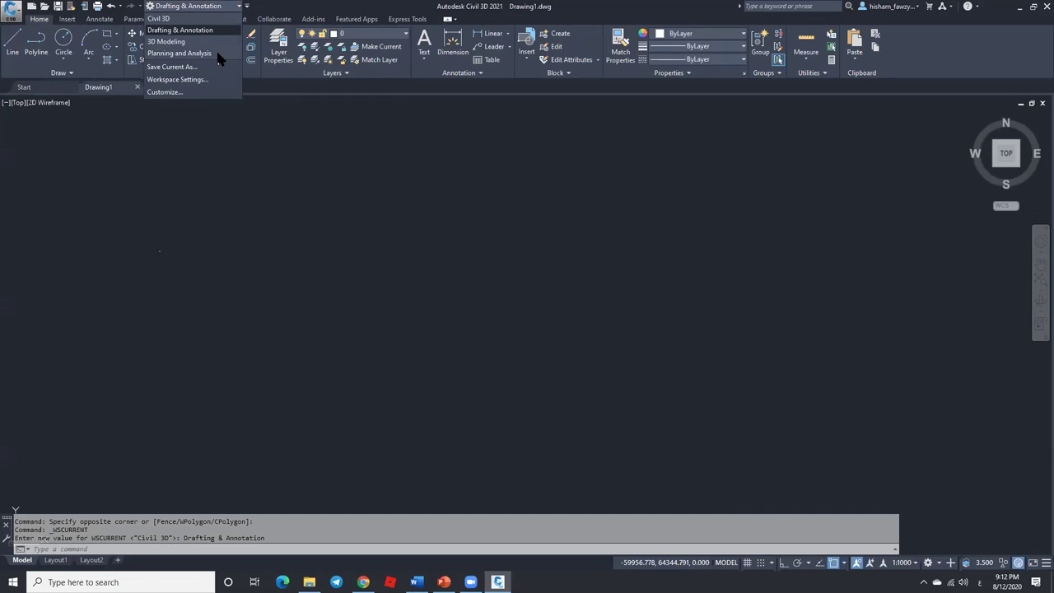
{"action": "left_click", "coordinate": [186, 18]}
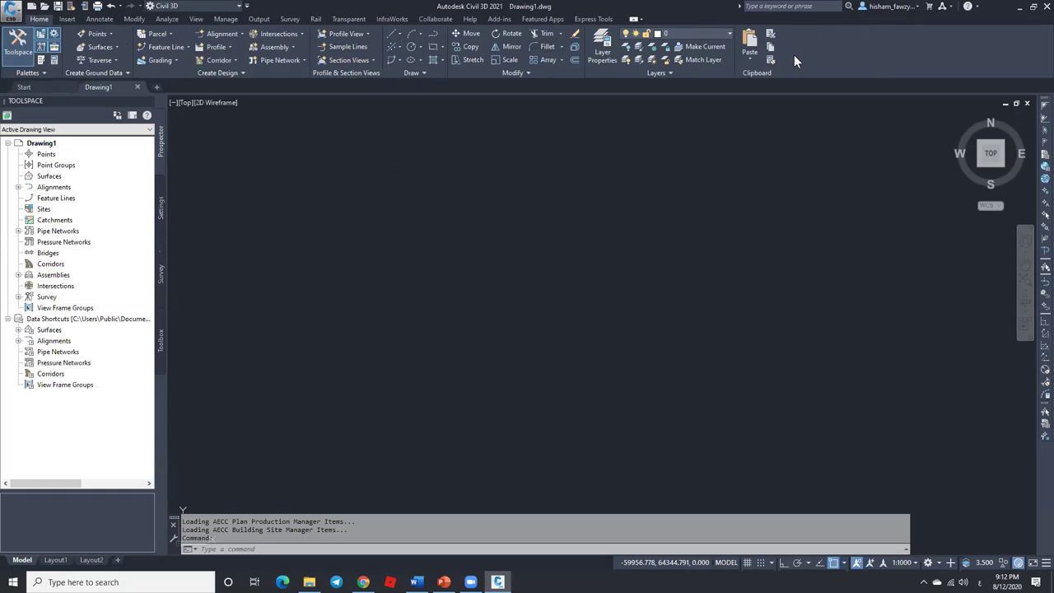
{"action": "left_click", "coordinate": [135, 18]}
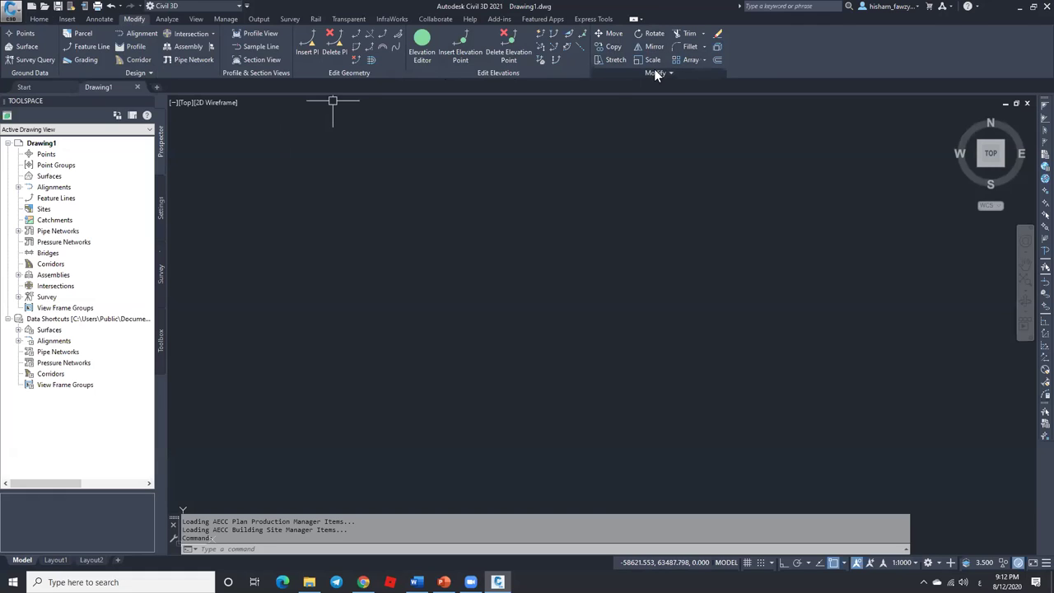
{"action": "left_click", "coordinate": [51, 19]}
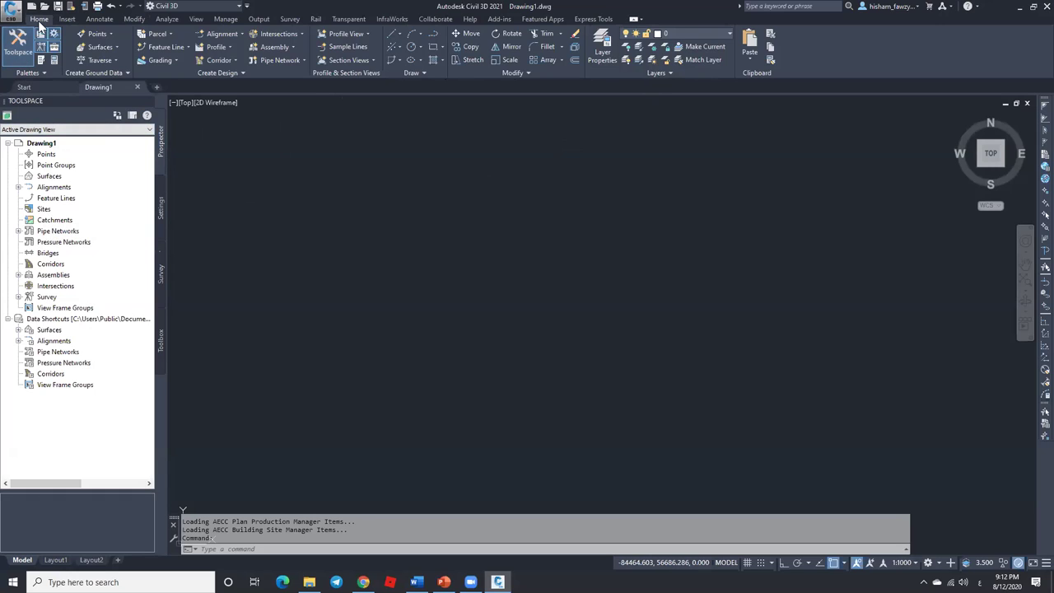
Step: Hide and redisplay the Toolspace, and turn off its Settings, Survey and Toolbox views
{"action": "left_click", "coordinate": [17, 48]}
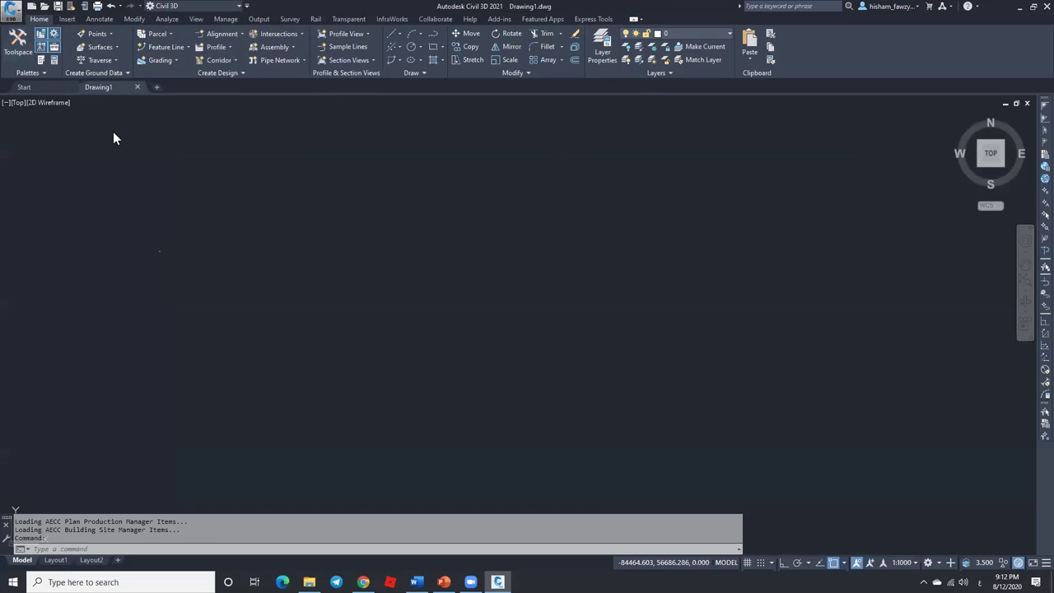
{"action": "left_click", "coordinate": [18, 43]}
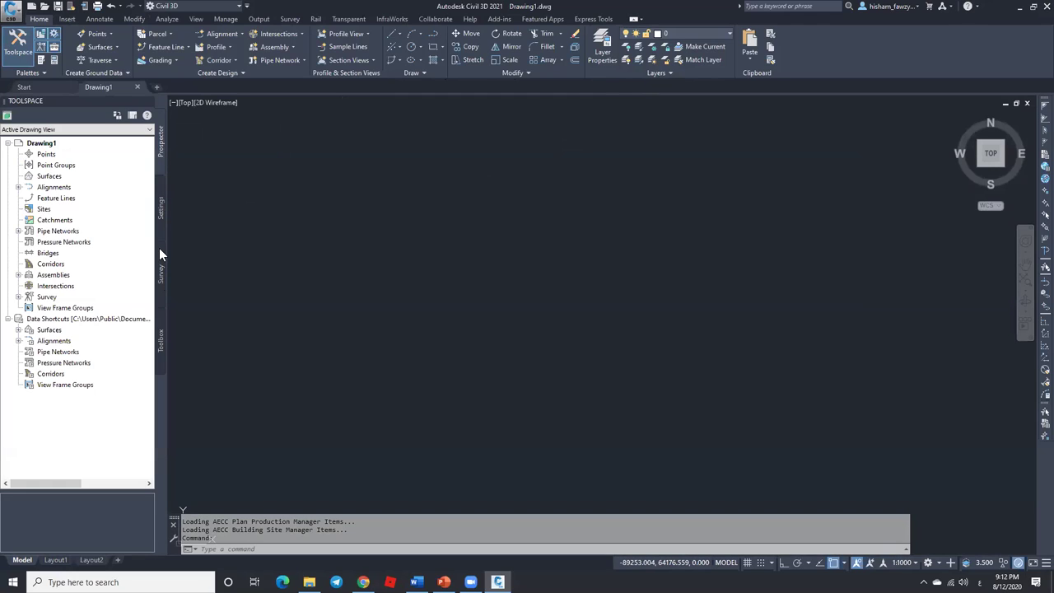
{"action": "left_click", "coordinate": [41, 34]}
{"action": "left_click", "coordinate": [54, 34]}
{"action": "left_click", "coordinate": [42, 47]}
{"action": "left_click", "coordinate": [53, 47]}
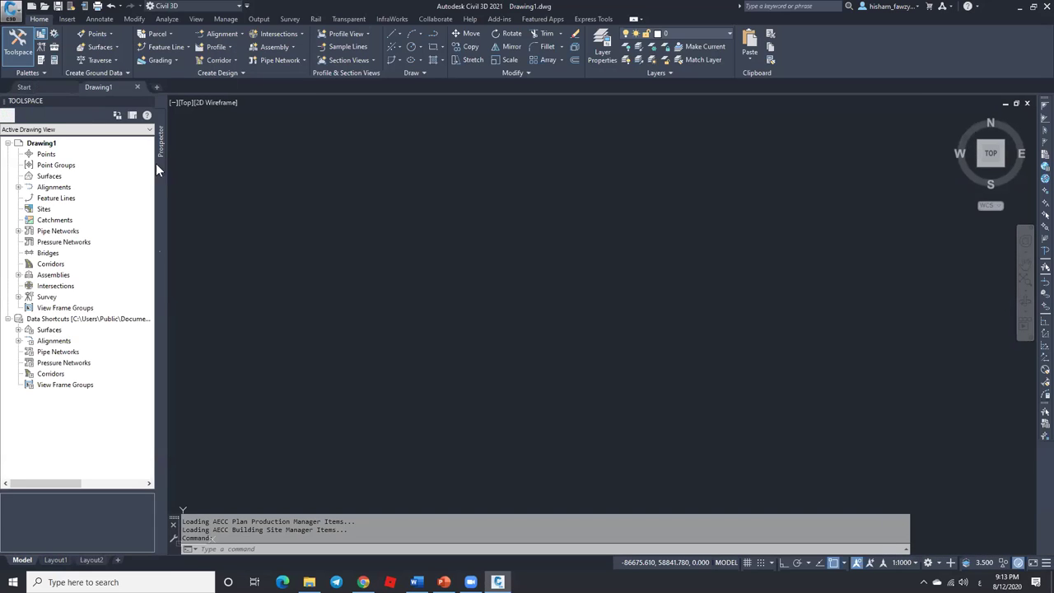
Step: Turn the Settings, Survey and Toolbox views of the Toolspace back on
{"action": "left_click", "coordinate": [53, 36]}
{"action": "left_click", "coordinate": [41, 47]}
{"action": "left_click", "coordinate": [54, 47]}
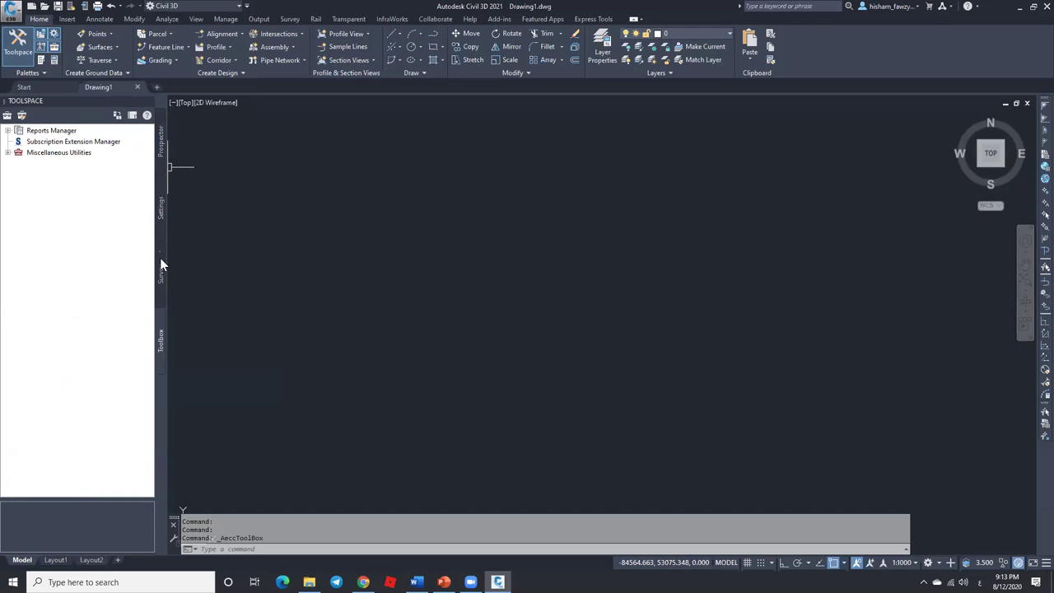
Step: Examine the Prospector tree of Drawing1, including Corridors, Intersections and the alignment types under Alignments
{"action": "left_click", "coordinate": [162, 153]}
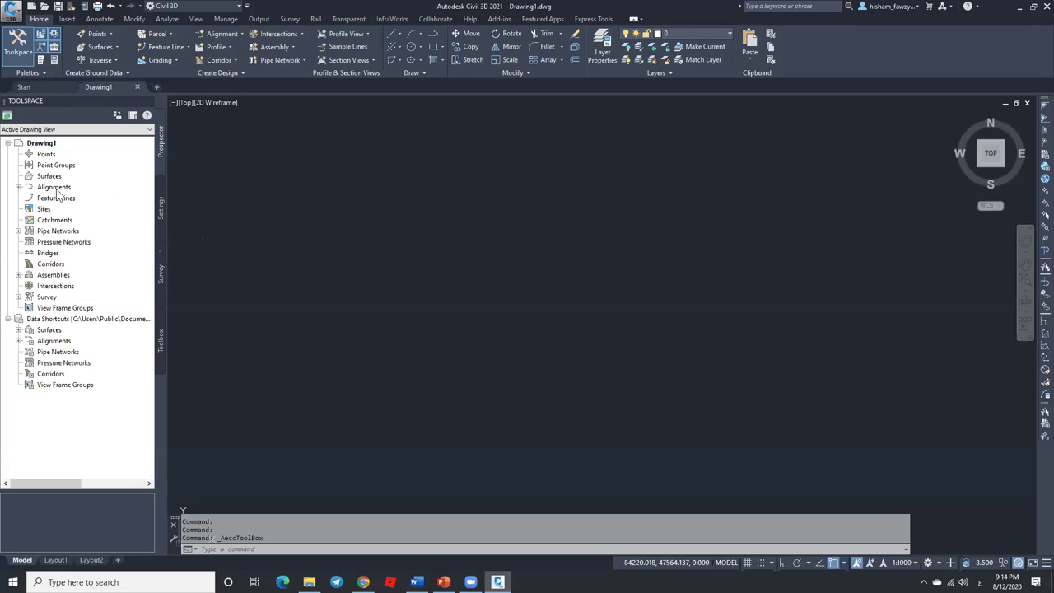
{"action": "left_click", "coordinate": [51, 265]}
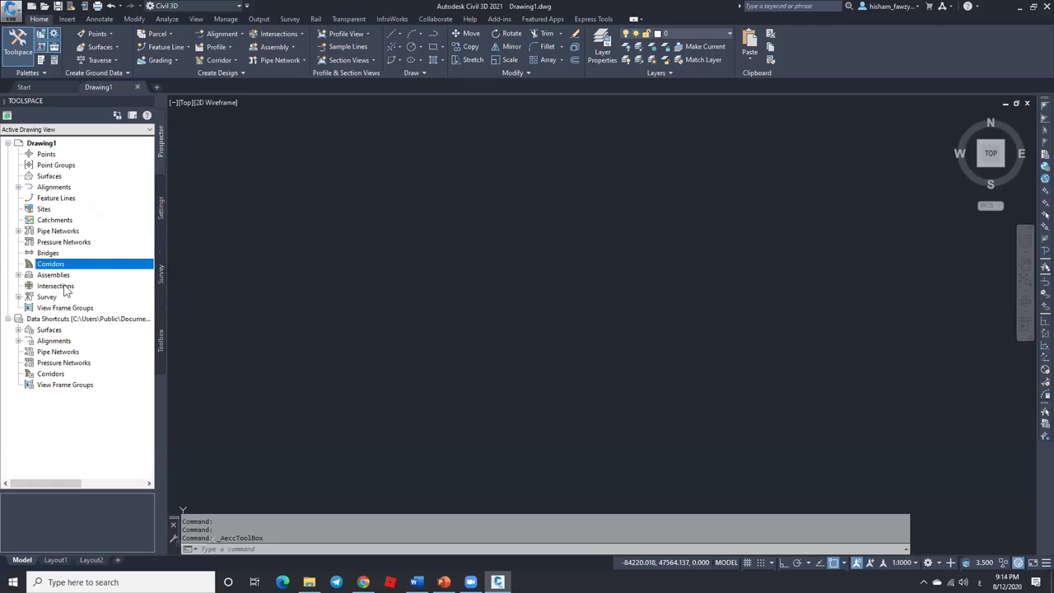
{"action": "left_click", "coordinate": [63, 286]}
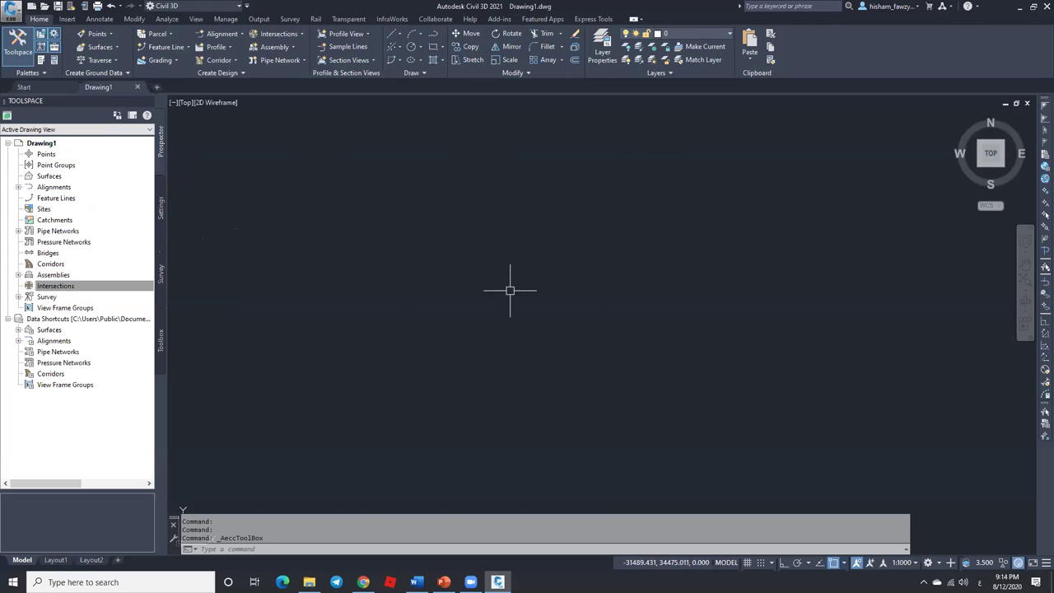
{"action": "left_click", "coordinate": [18, 188]}
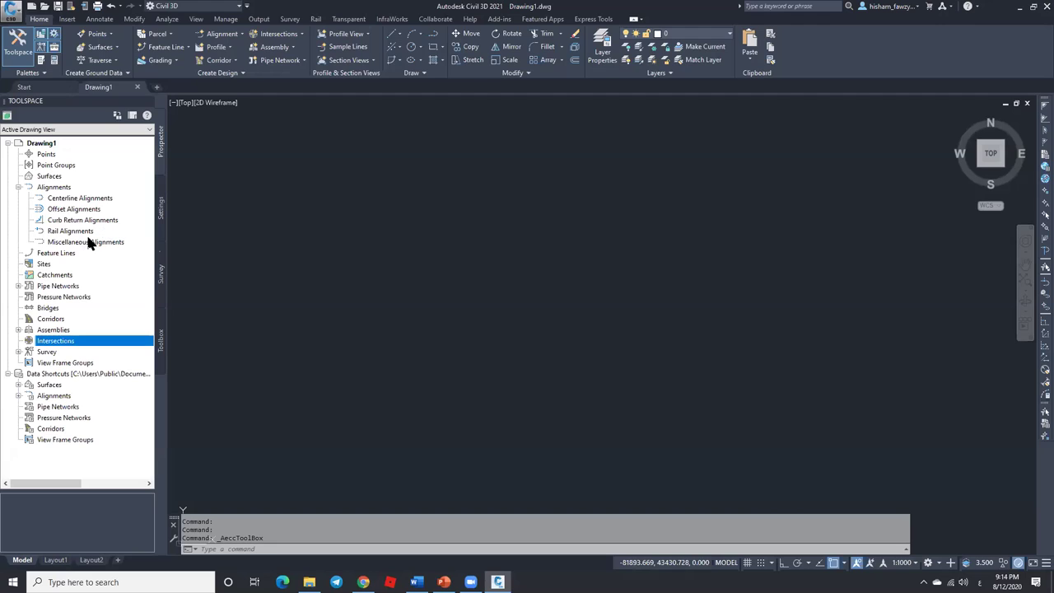
{"action": "left_click", "coordinate": [18, 187]}
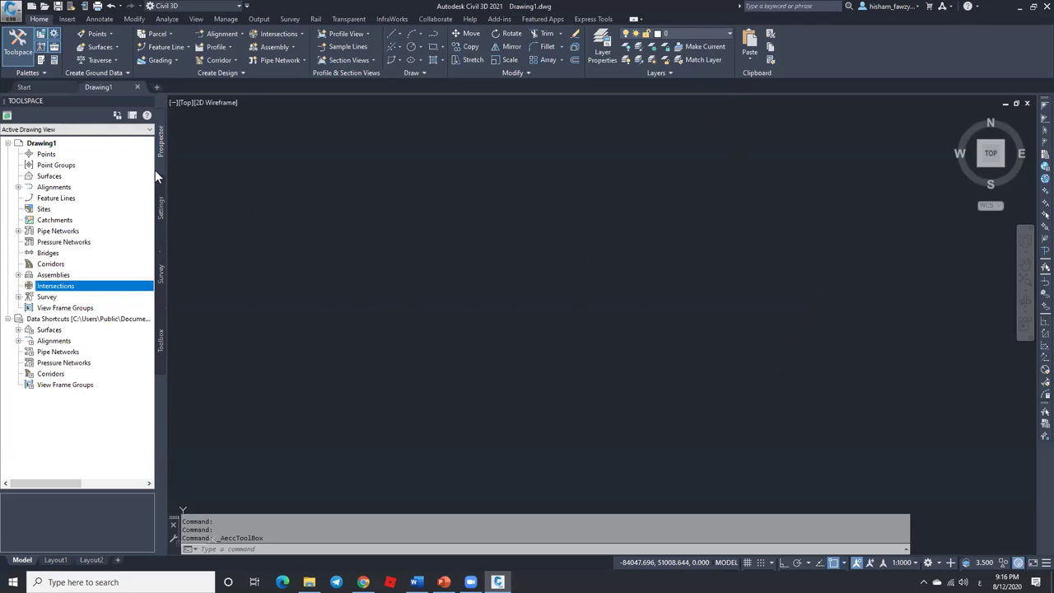
Step: Compare the Prospector and Settings views of Drawing1 and examine the Point settings, including Label Styles and Point File Formats
{"action": "left_click", "coordinate": [160, 215]}
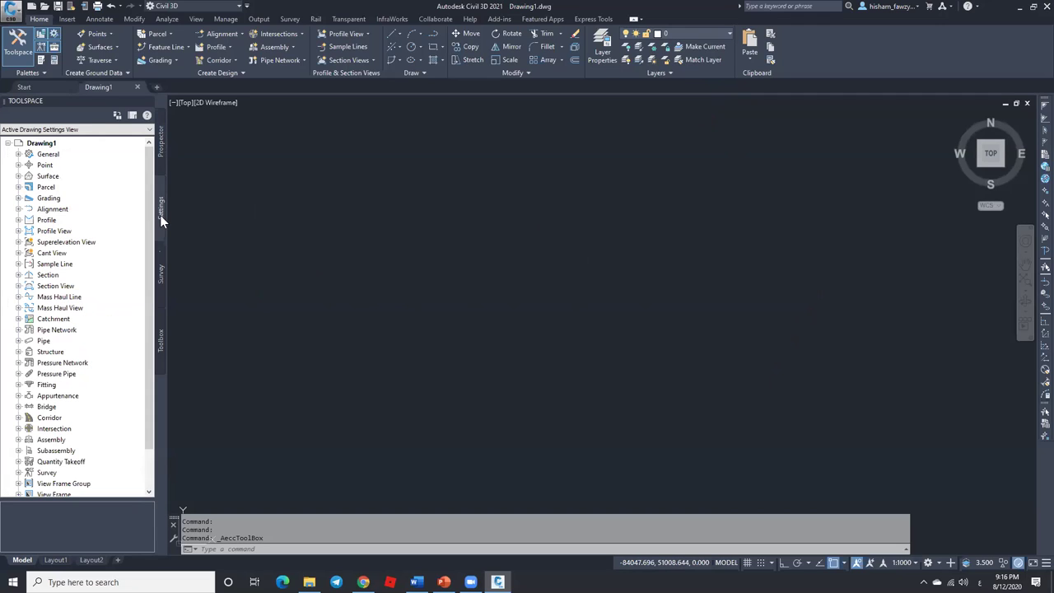
{"action": "left_click", "coordinate": [160, 165]}
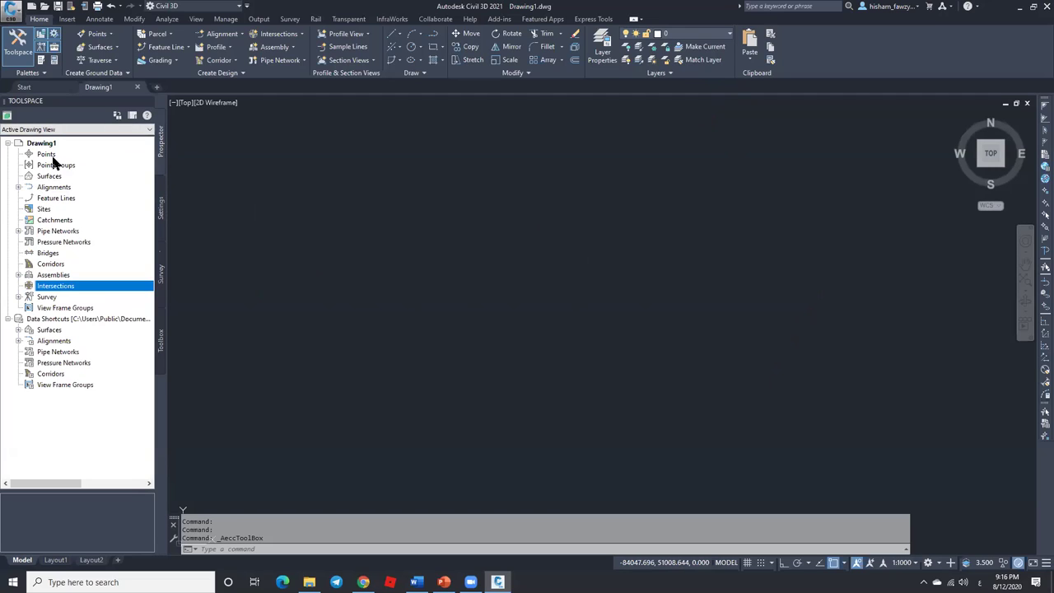
{"action": "left_click", "coordinate": [161, 209]}
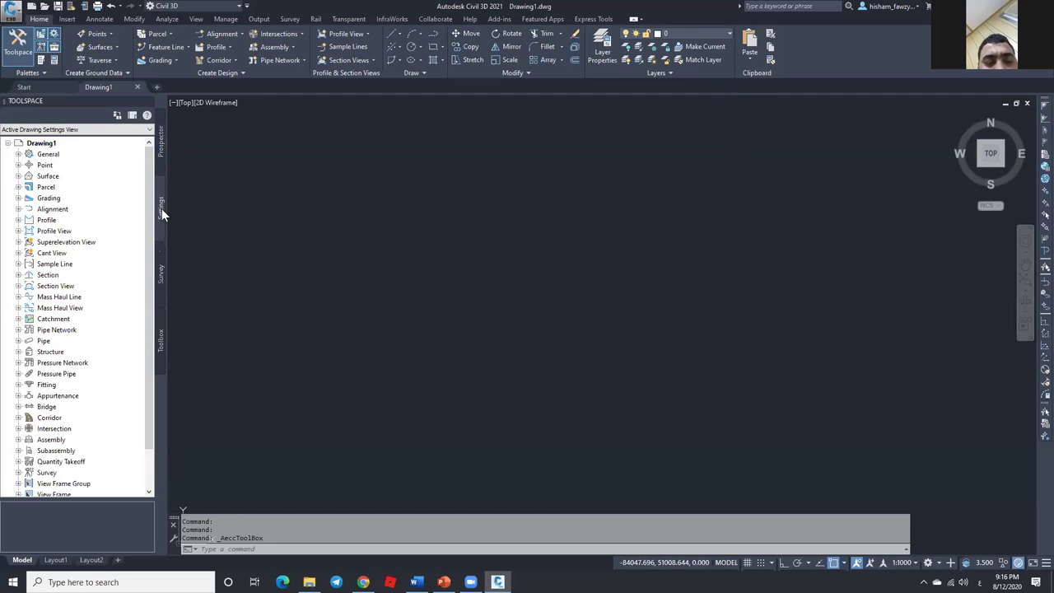
{"action": "left_click", "coordinate": [19, 165]}
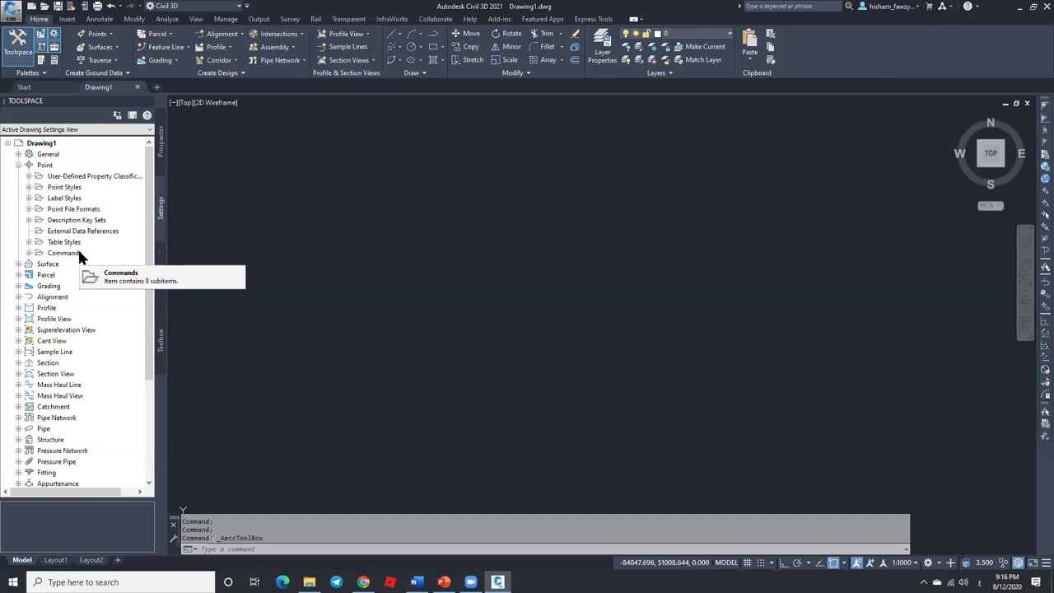
{"action": "left_click", "coordinate": [59, 189]}
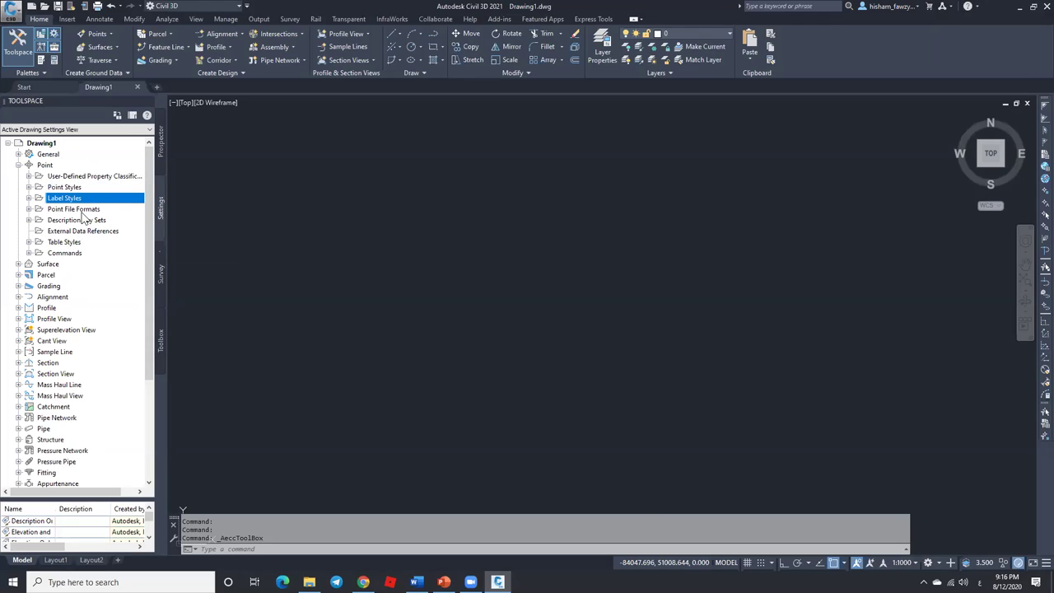
{"action": "left_click", "coordinate": [82, 211]}
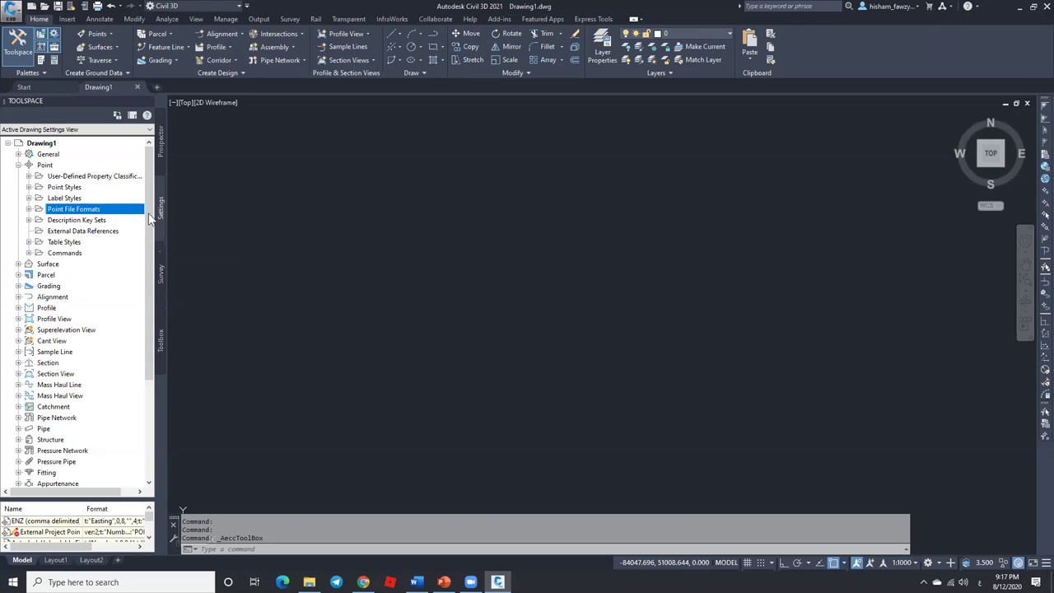
{"action": "left_click", "coordinate": [158, 160]}
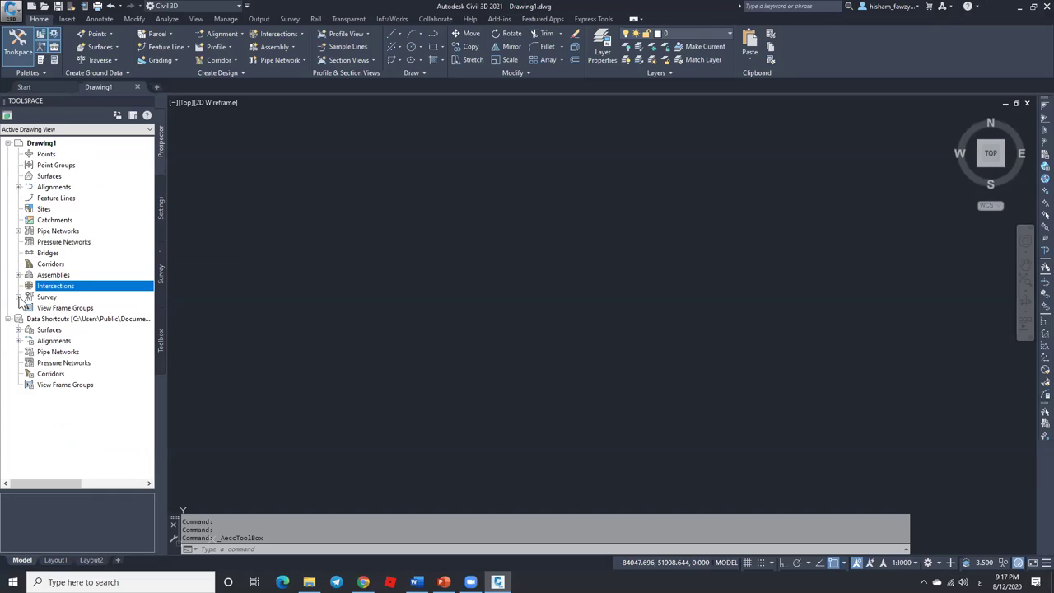
{"action": "left_click", "coordinate": [161, 207]}
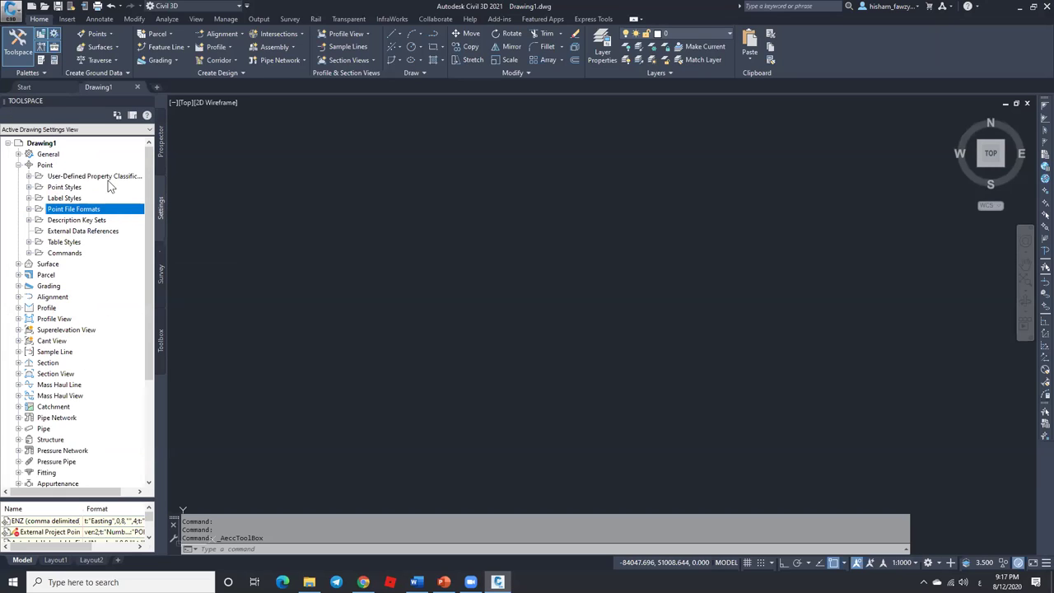
{"action": "left_click", "coordinate": [18, 165]}
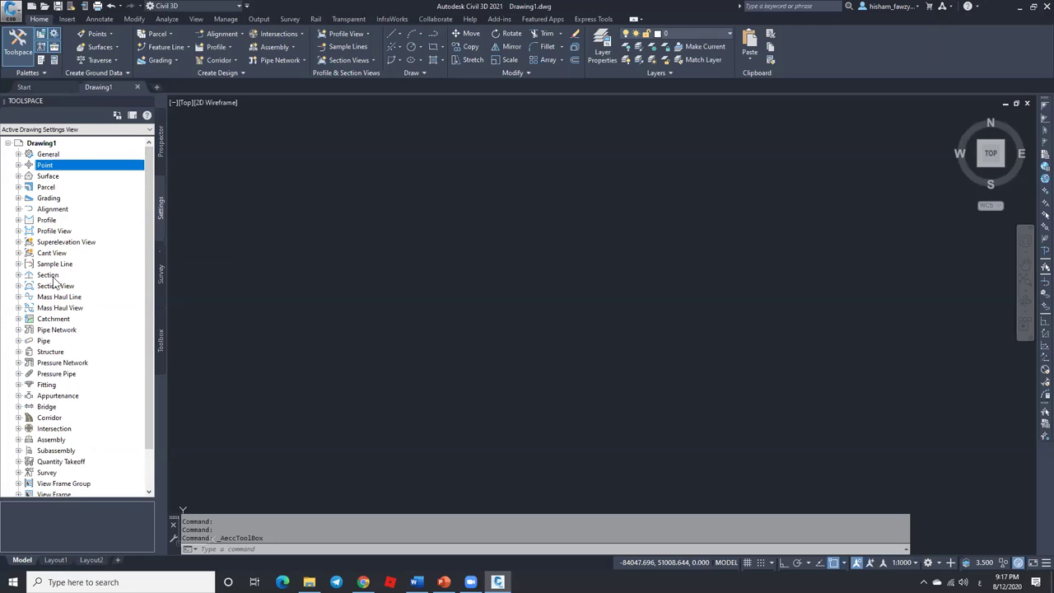
Step: Compare the Alignments collection and its types in Prospector with the Profile, Superelevation View, Sample Line and Section categories in Settings
{"action": "left_click", "coordinate": [161, 142]}
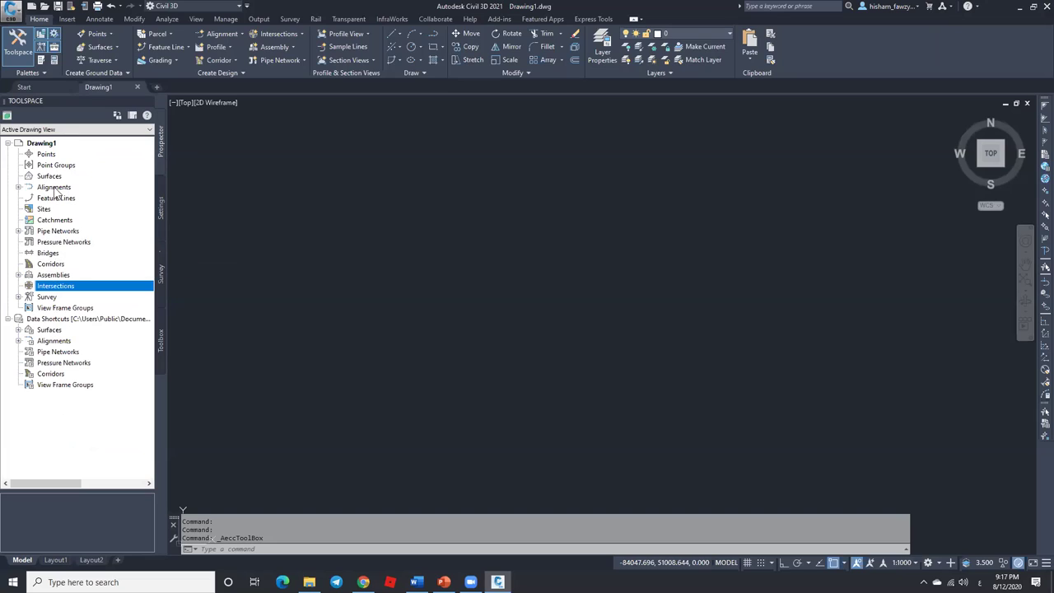
{"action": "left_click", "coordinate": [66, 188]}
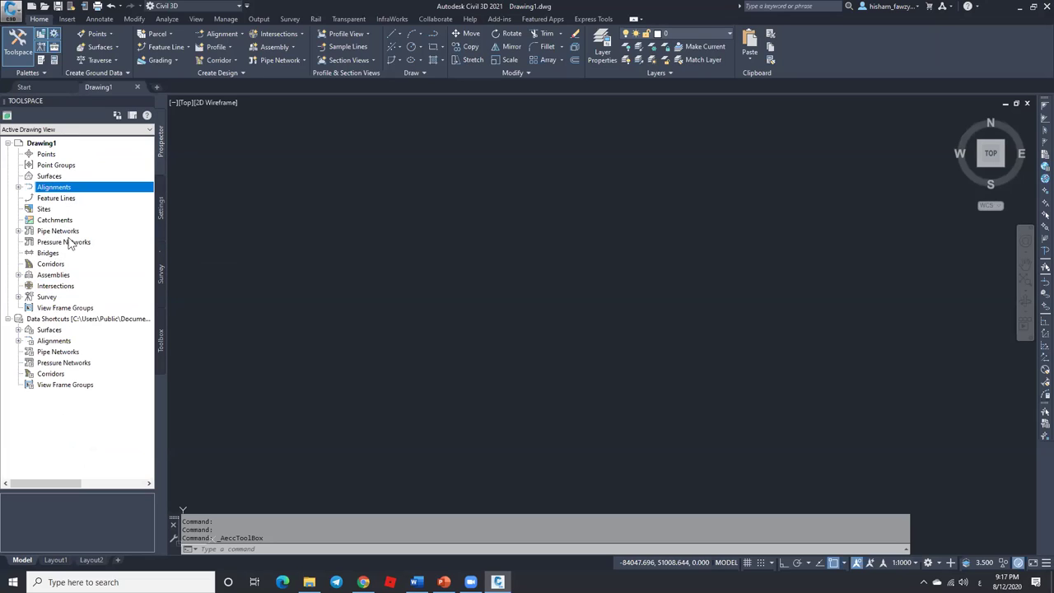
{"action": "left_click", "coordinate": [161, 208]}
{"action": "left_click", "coordinate": [54, 223]}
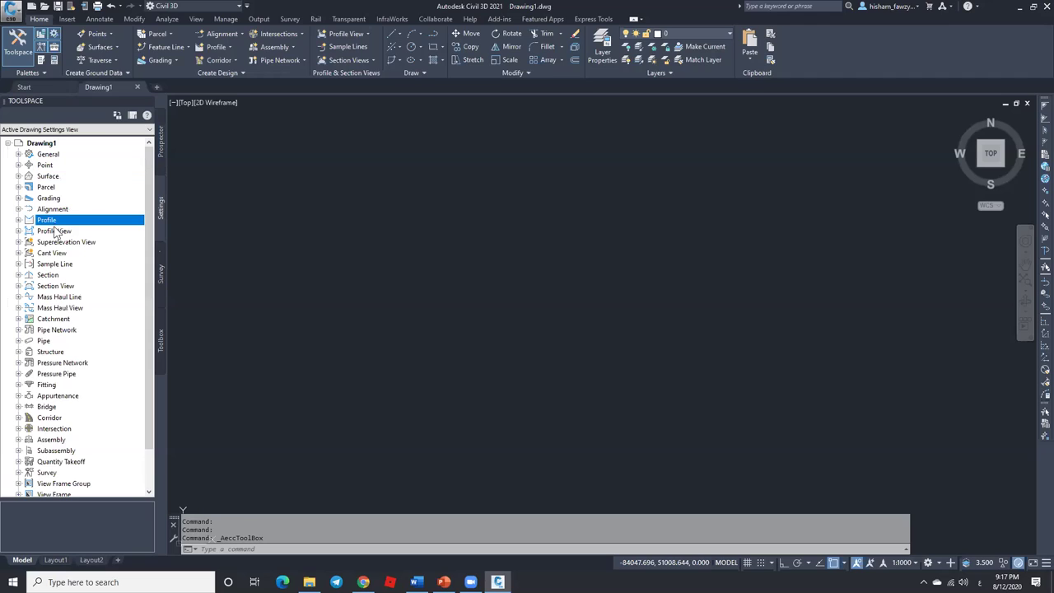
{"action": "left_click", "coordinate": [57, 232]}
{"action": "left_click", "coordinate": [74, 243]}
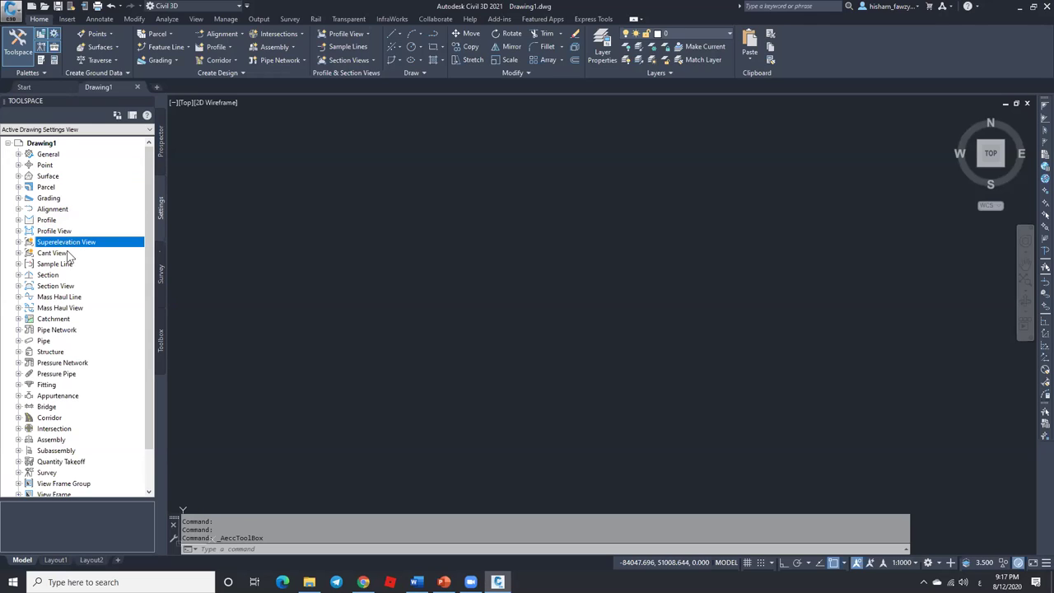
{"action": "left_click", "coordinate": [57, 222]}
{"action": "left_click", "coordinate": [57, 232]}
{"action": "left_click", "coordinate": [76, 244]}
{"action": "left_click", "coordinate": [70, 265]}
{"action": "left_click", "coordinate": [59, 276]}
{"action": "left_click", "coordinate": [90, 285]}
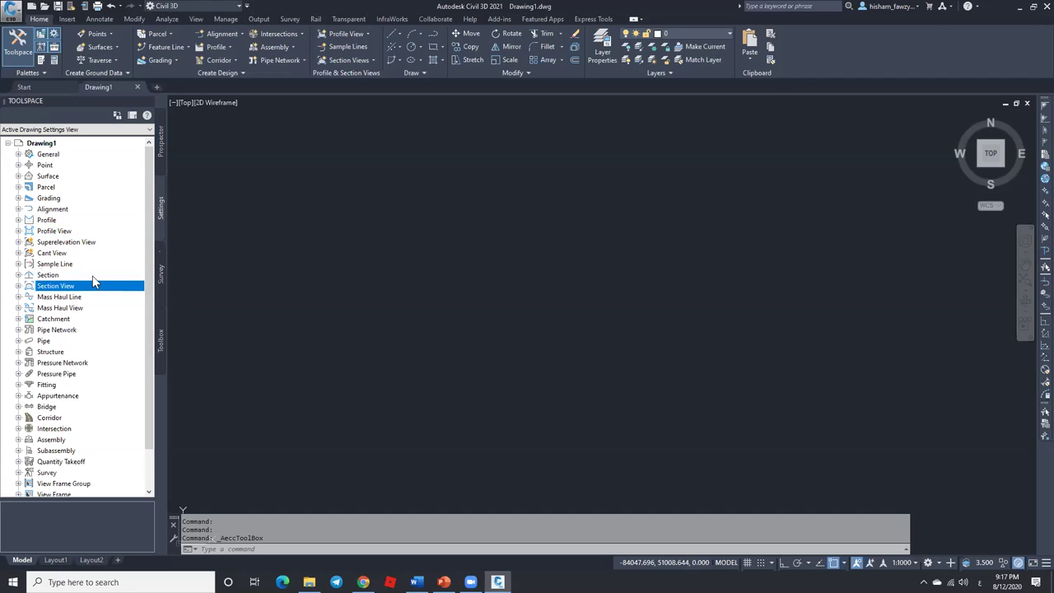
{"action": "left_click", "coordinate": [162, 153]}
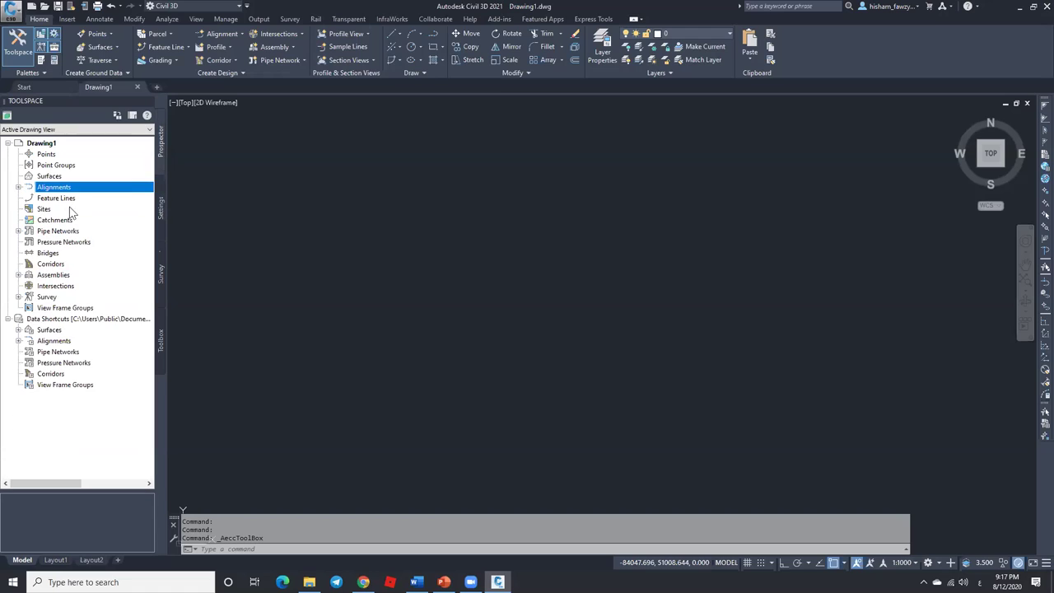
{"action": "left_click", "coordinate": [18, 187]}
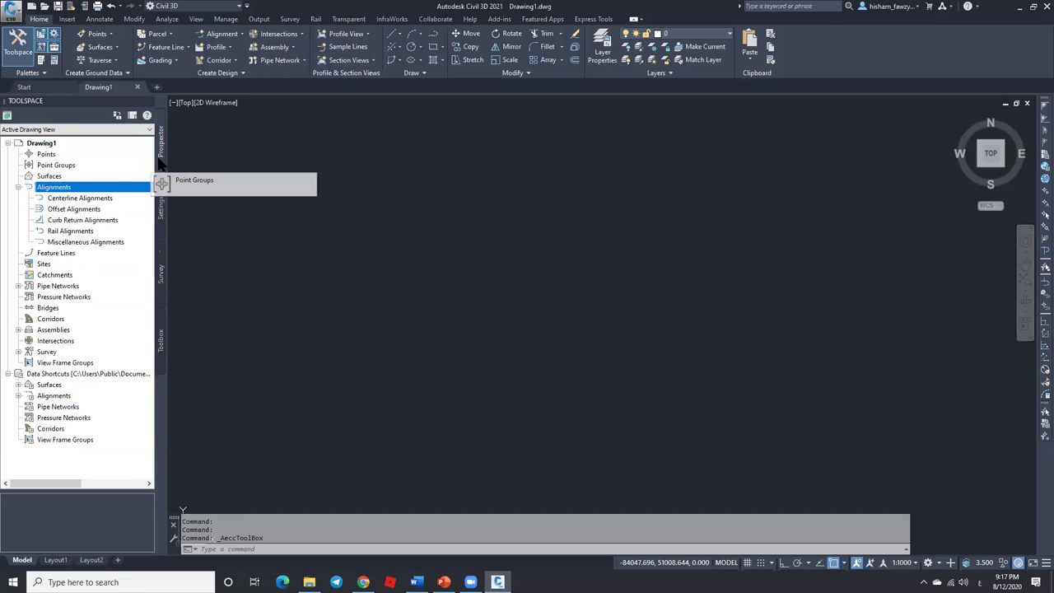
Step: Examine the Profile View settings of Drawing1, including Profile View Styles, Label Styles and the contents of Band Styles
{"action": "left_click", "coordinate": [160, 194]}
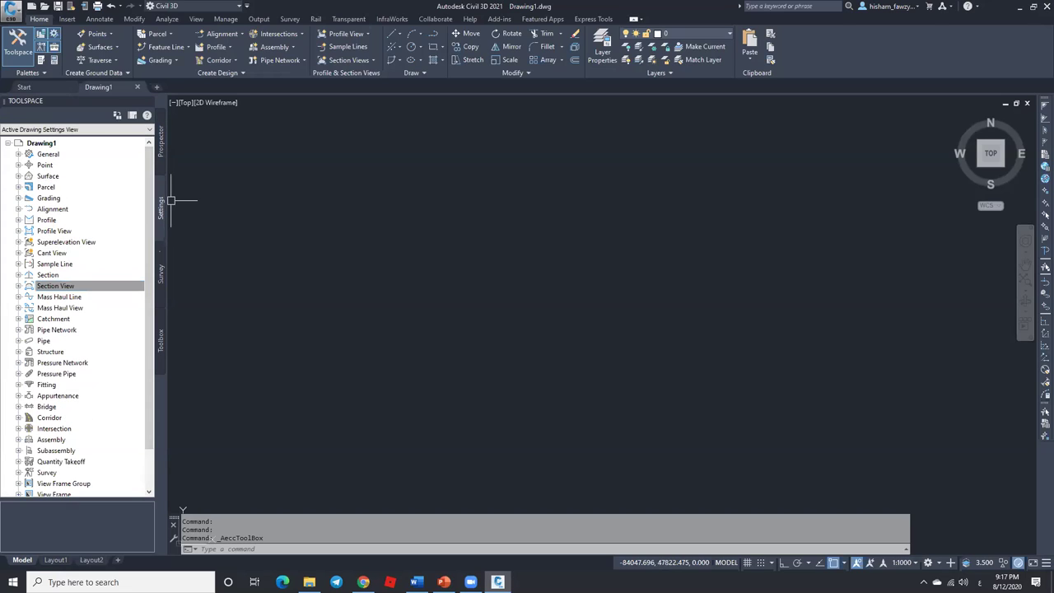
{"action": "scroll", "coordinate": [60, 202], "scroll_direction": "down", "scroll_amount": 2}
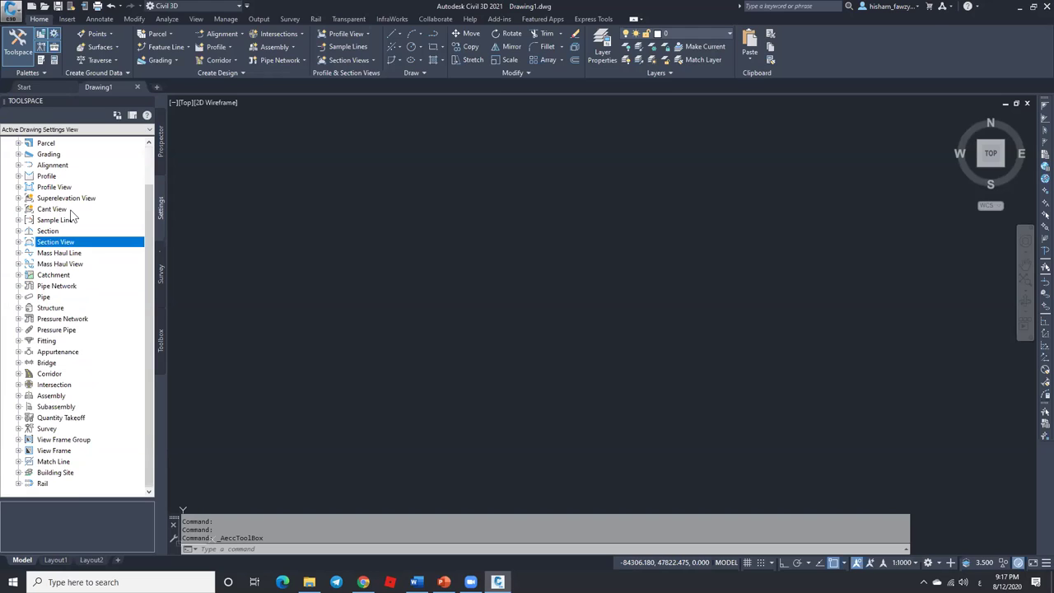
{"action": "scroll", "coordinate": [58, 239], "scroll_direction": "up", "scroll_amount": 1}
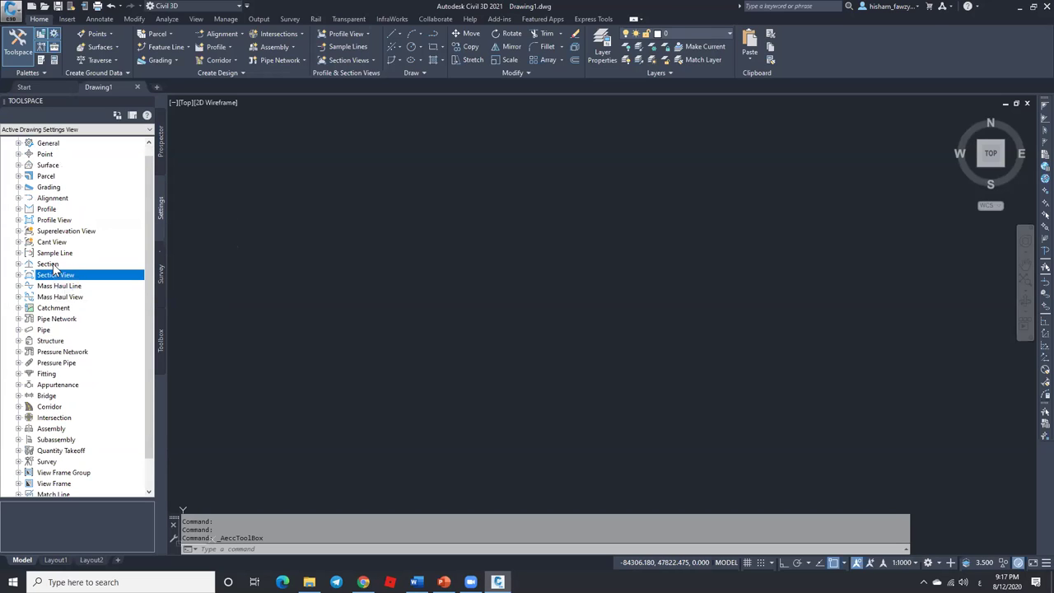
{"action": "left_click", "coordinate": [18, 220]}
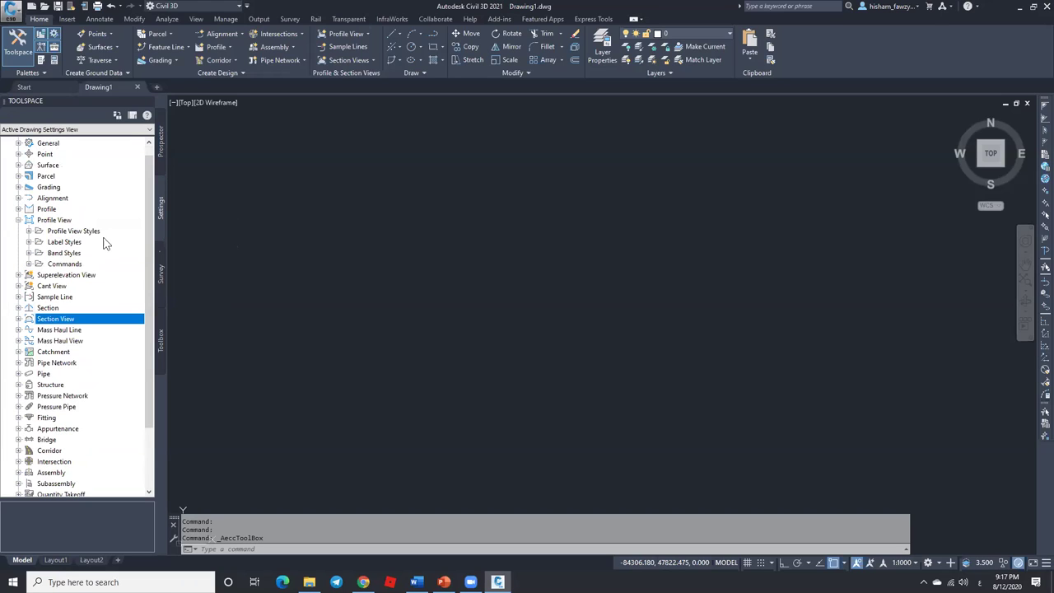
{"action": "left_click", "coordinate": [67, 234]}
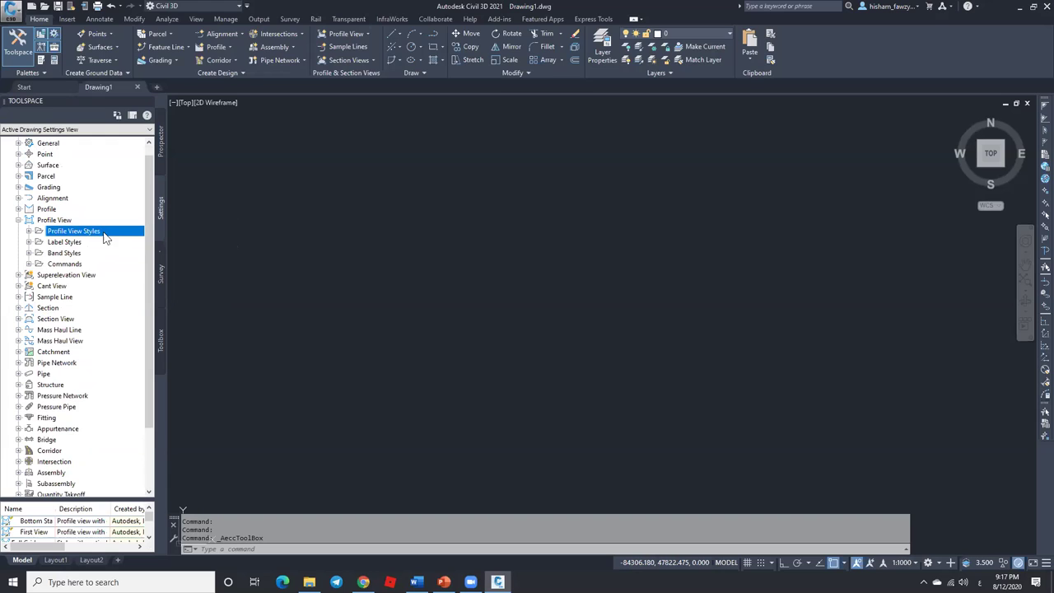
{"action": "left_click", "coordinate": [88, 244]}
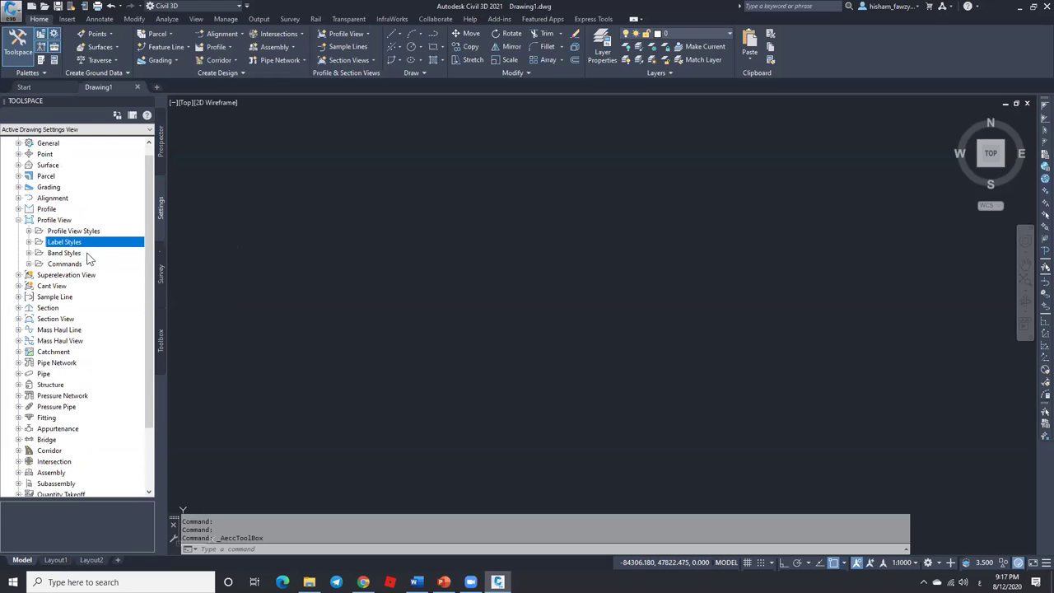
{"action": "left_click", "coordinate": [88, 256]}
{"action": "left_click", "coordinate": [29, 253]}
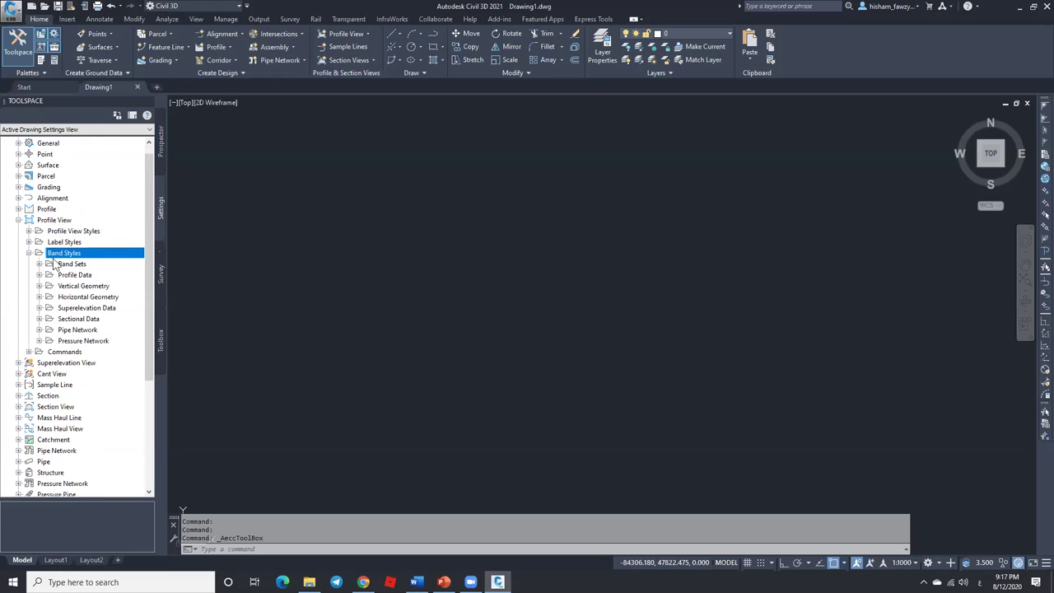
{"action": "left_click", "coordinate": [29, 253]}
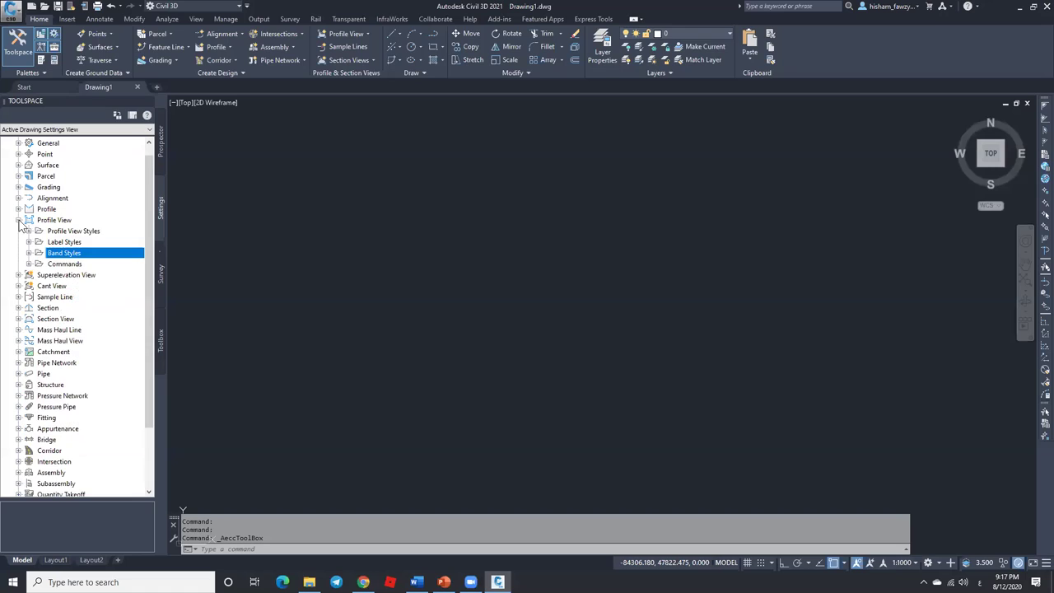
{"action": "left_click", "coordinate": [18, 220]}
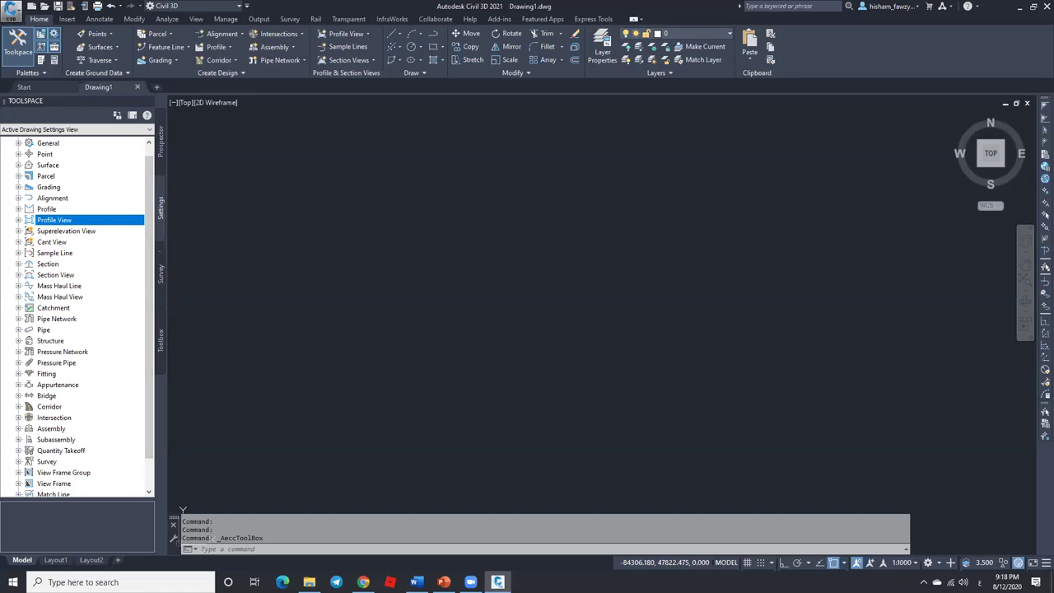
Step: Examine the Survey and Toolbox views, including Reports Manager and the Reports and Export KML entries under Miscellaneous Utilities
{"action": "left_click", "coordinate": [161, 272]}
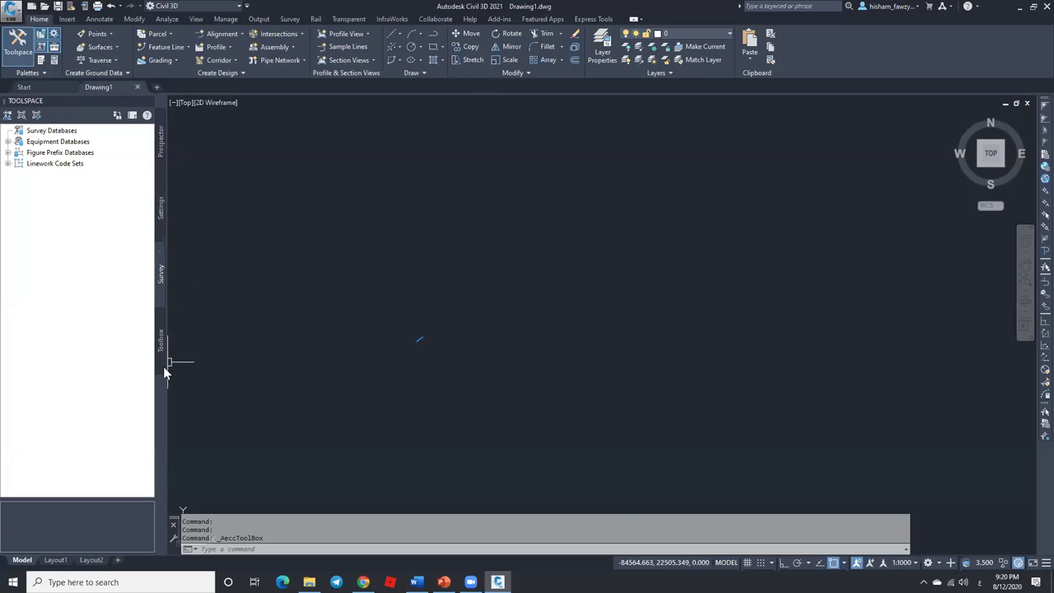
{"action": "left_click", "coordinate": [161, 346]}
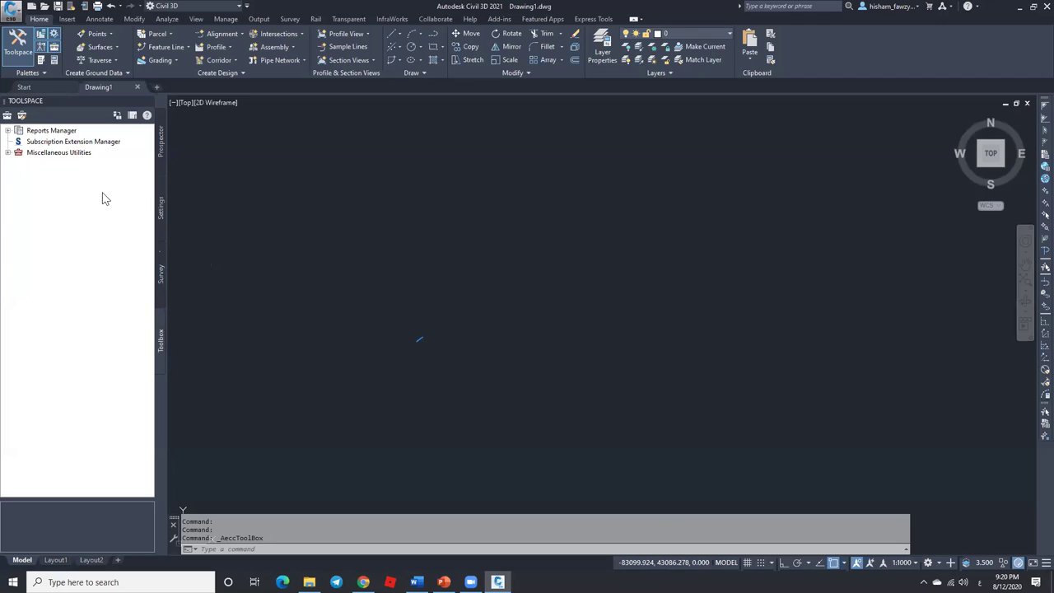
{"action": "left_click", "coordinate": [54, 130]}
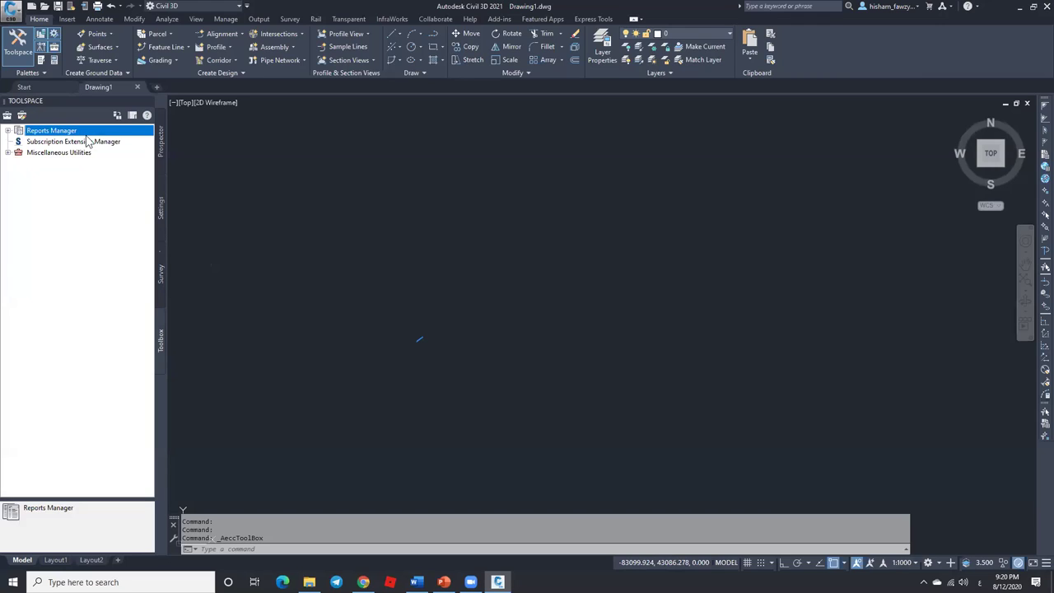
{"action": "left_click", "coordinate": [7, 152]}
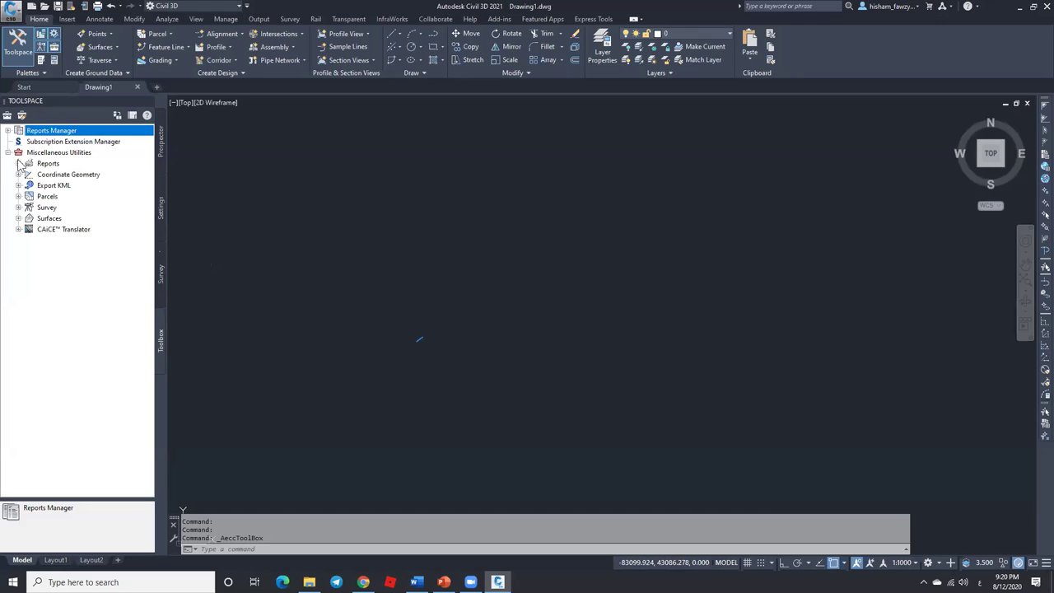
{"action": "left_click", "coordinate": [60, 165]}
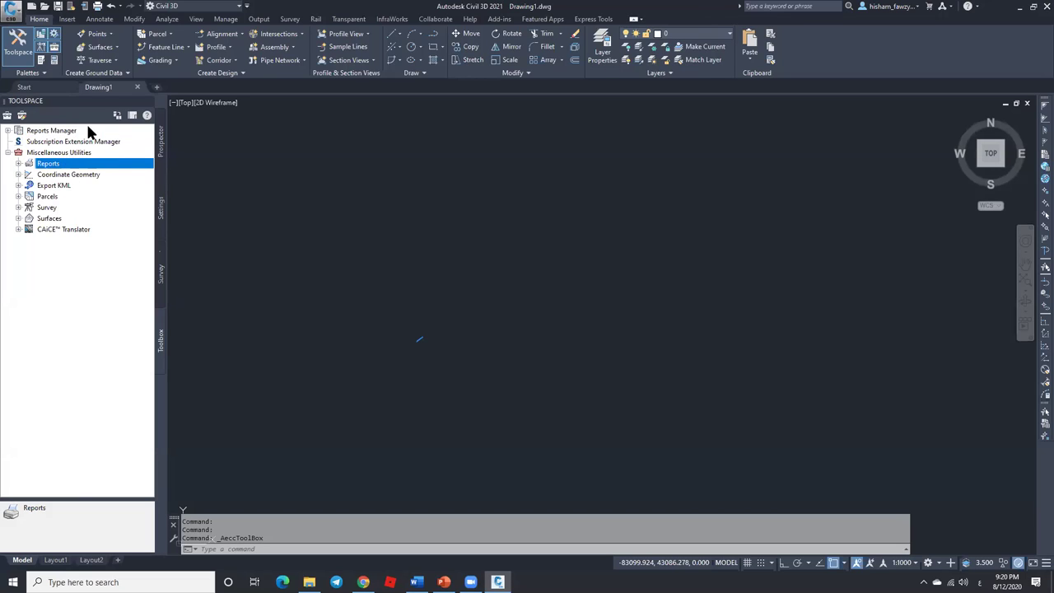
{"action": "left_click", "coordinate": [75, 186]}
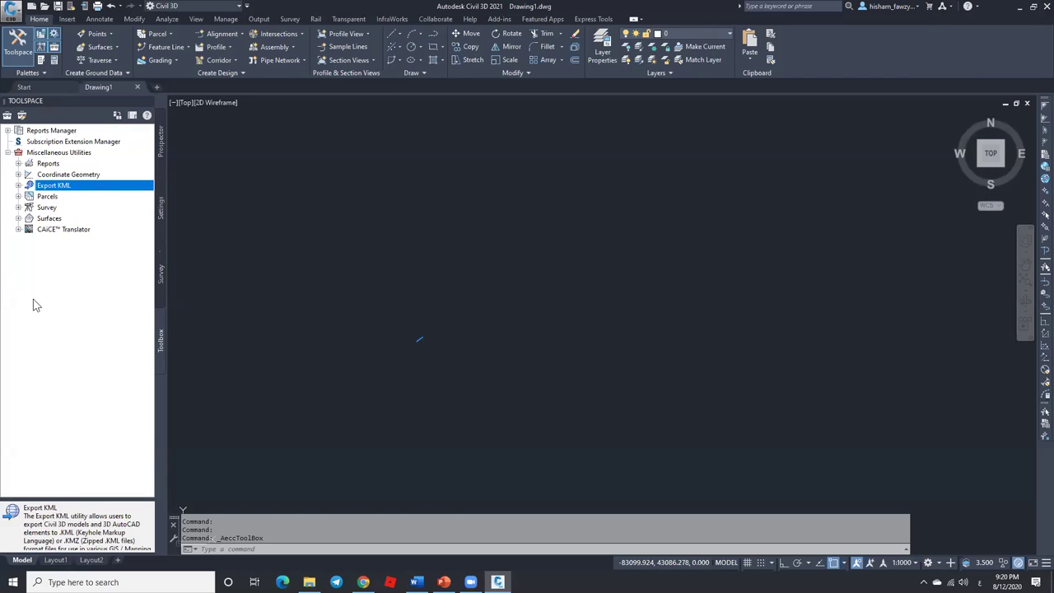
{"action": "left_click", "coordinate": [8, 152]}
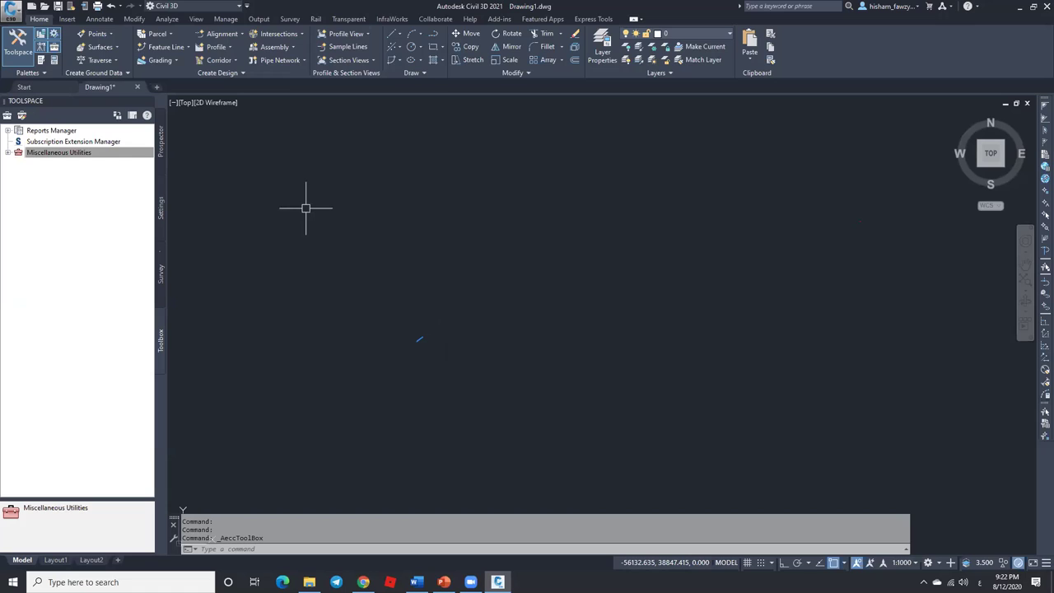
Step: Return to the Prospector view of Drawing1, then collapse and select the Alignments collection
{"action": "left_click", "coordinate": [161, 138]}
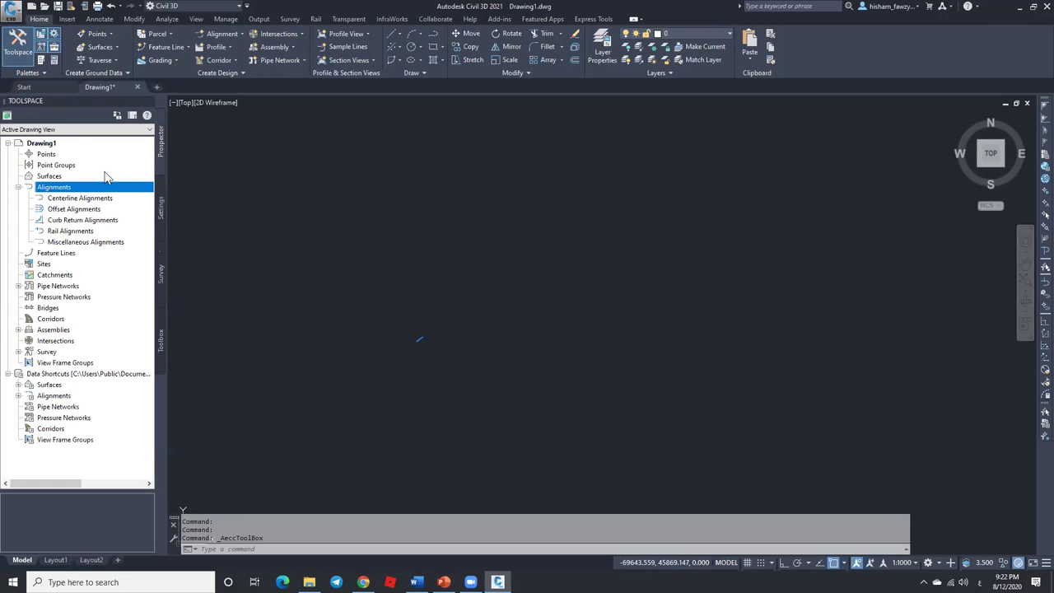
{"action": "left_click", "coordinate": [18, 187]}
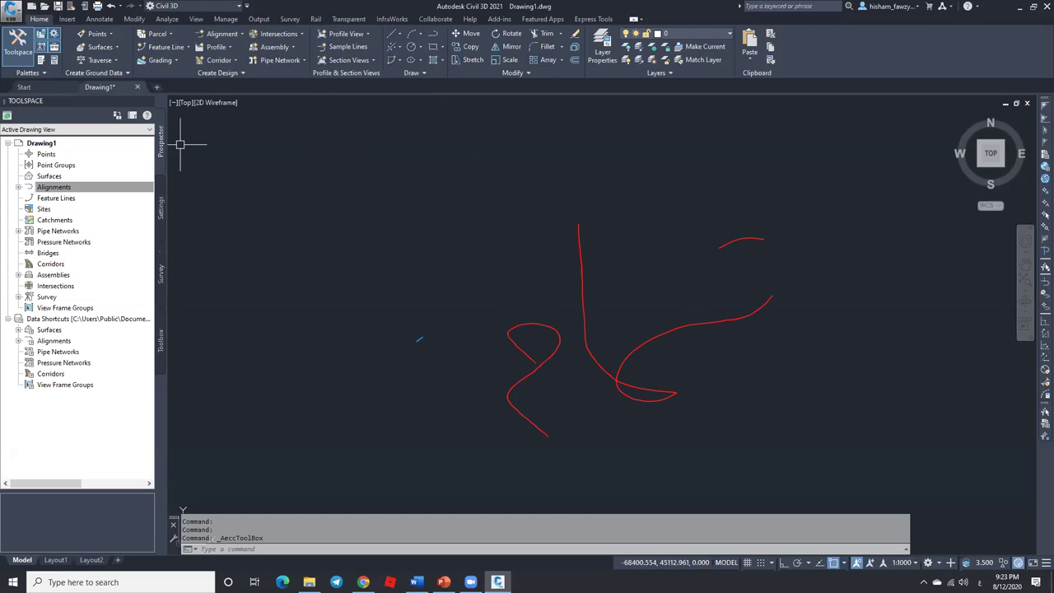
{"action": "left_click", "coordinate": [83, 188]}
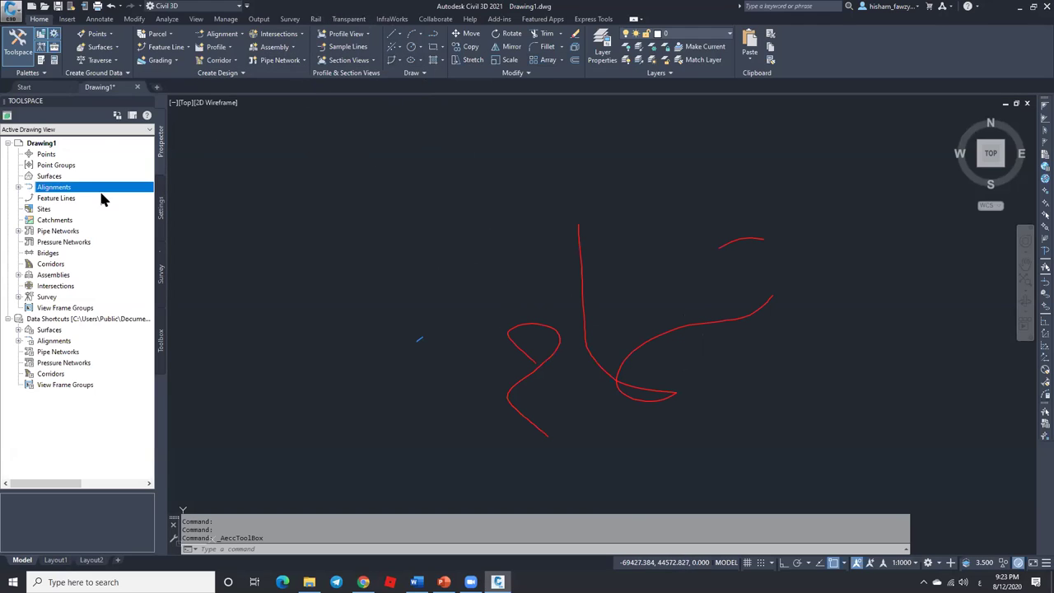
Step: Examine the Analyze, Output, InfraWorks, Collaborate, Express Tools, View and Manage command sets, then return to the Home commands
{"action": "left_click", "coordinate": [168, 19]}
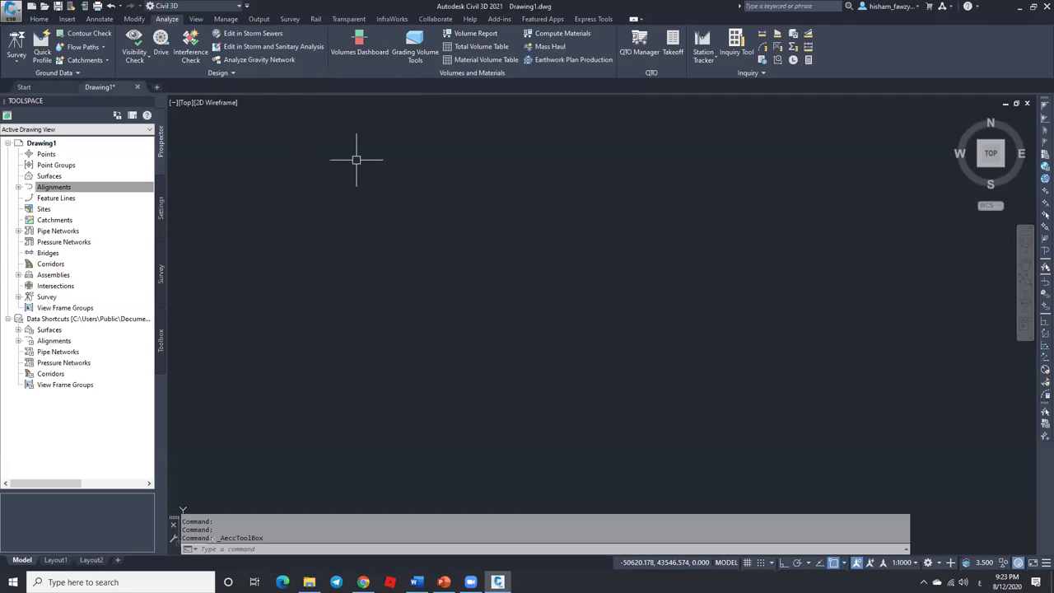
{"action": "left_click", "coordinate": [262, 19]}
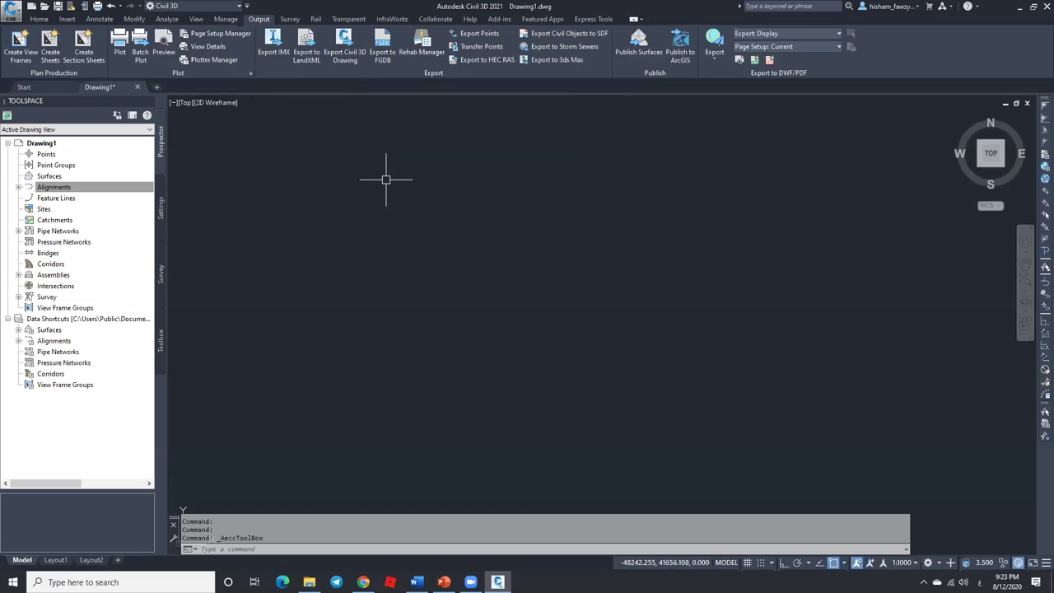
{"action": "left_click", "coordinate": [393, 19]}
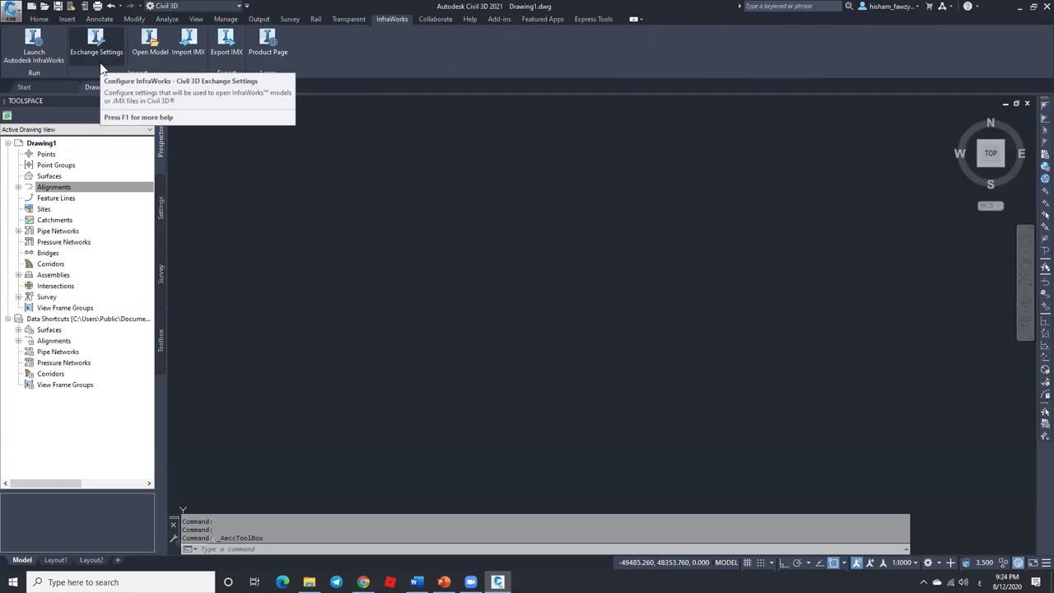
{"action": "left_click", "coordinate": [435, 20]}
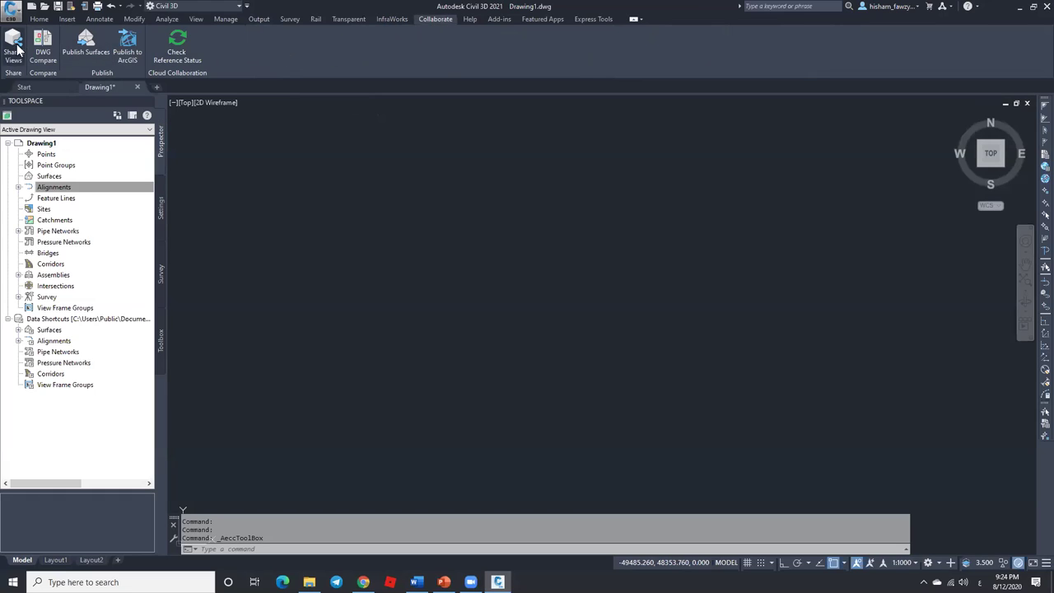
{"action": "left_click", "coordinate": [592, 21]}
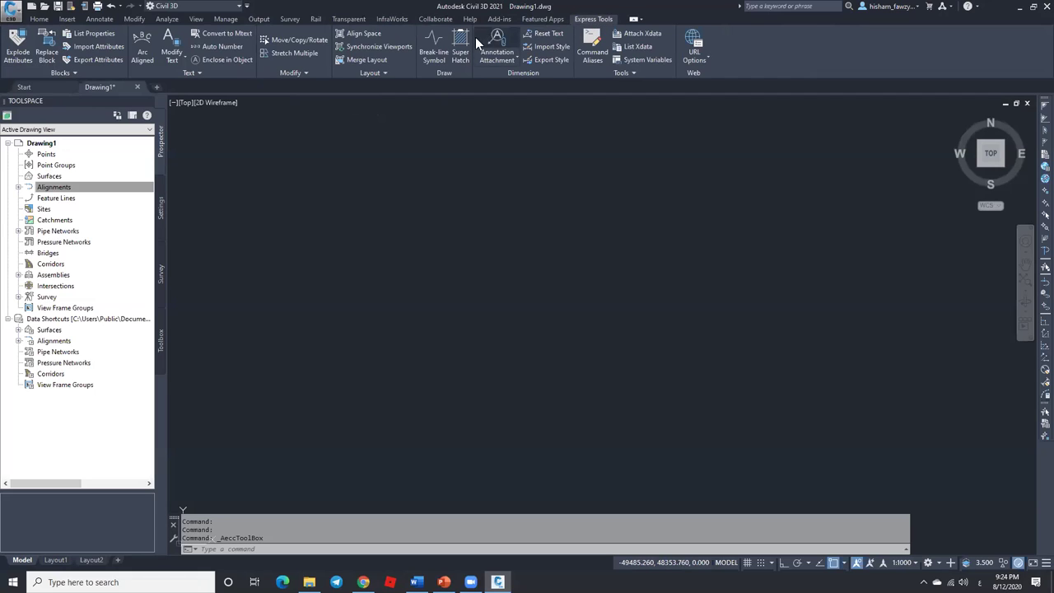
{"action": "left_click", "coordinate": [198, 21]}
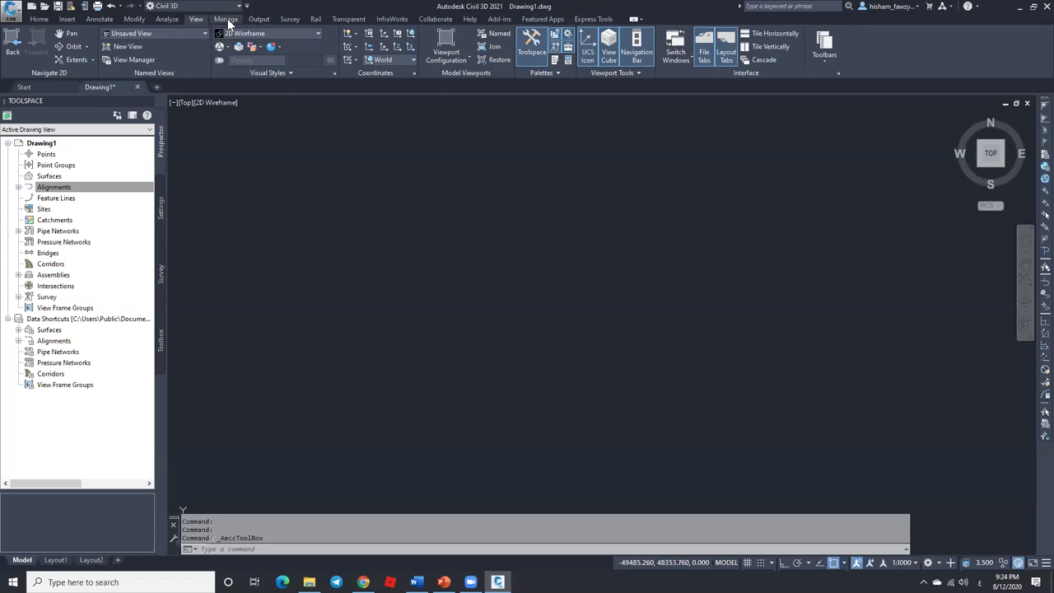
{"action": "left_click", "coordinate": [228, 20]}
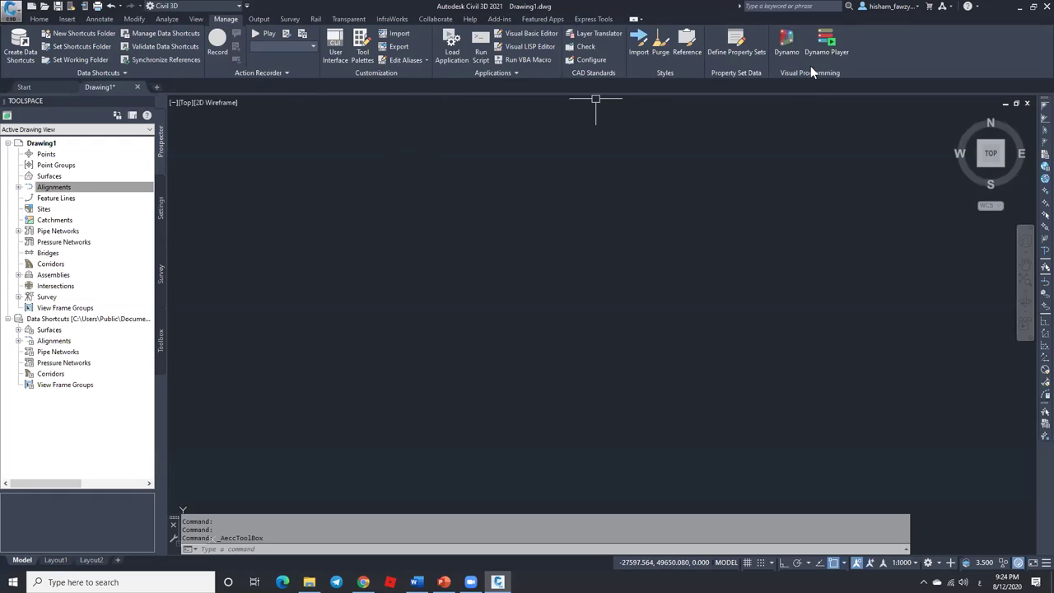
{"action": "left_click", "coordinate": [40, 19]}
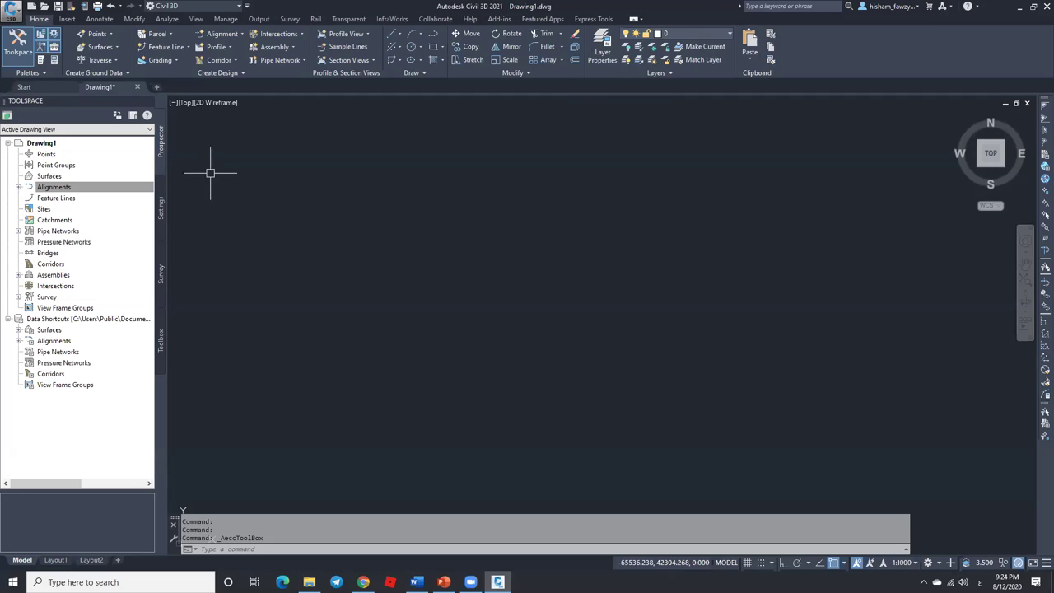
{"action": "type", "text": "a"}
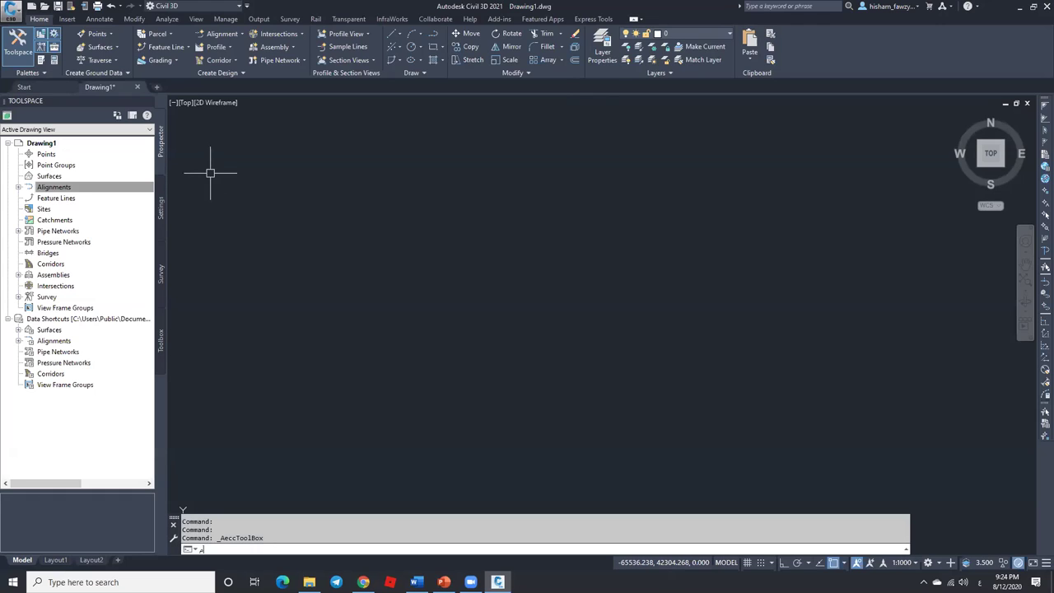
{"action": "key", "text": "Return"}
{"action": "key", "text": "Escape"}
Step: Draw a horizontal line 10 units long with Ortho on, then select it to check it and clear the selection
{"action": "type", "text": "l"}
{"action": "key", "text": "Return"}
{"action": "left_click", "coordinate": [374, 180]}
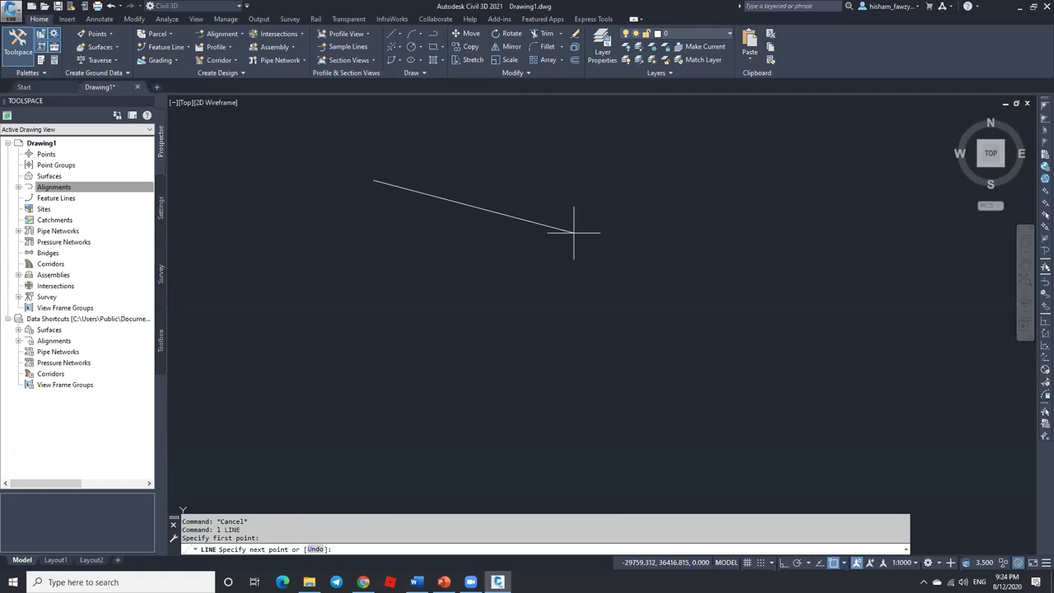
{"action": "key", "text": "F8"}
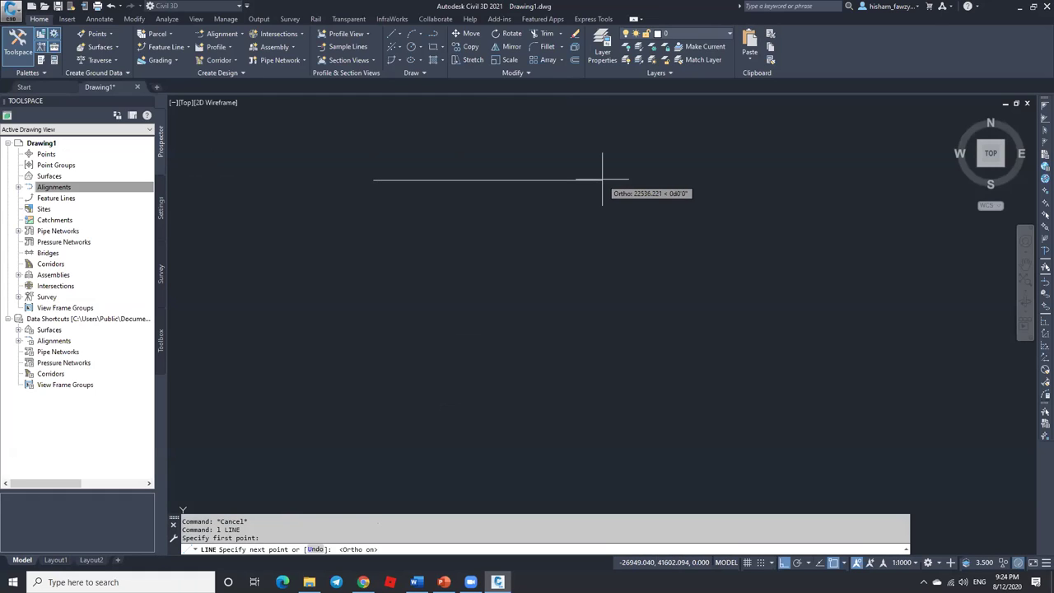
{"action": "type", "text": "10"}
{"action": "key", "text": "Return"}
{"action": "key", "text": "Escape"}
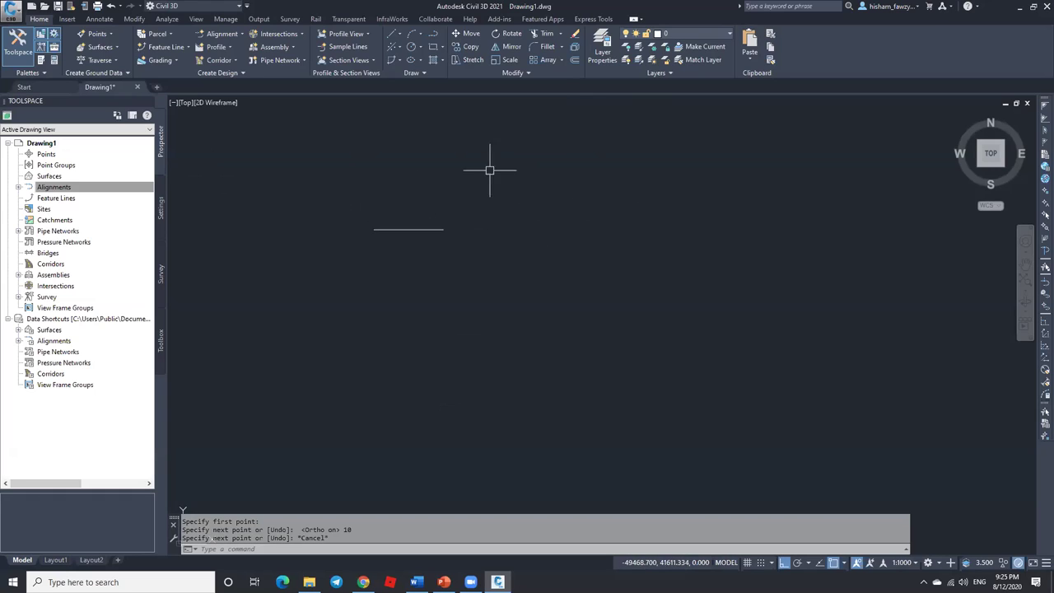
{"action": "middle_click_drag", "start_coordinate": [414, 231], "coordinate": [556, 243]}
{"action": "left_click", "coordinate": [556, 245]}
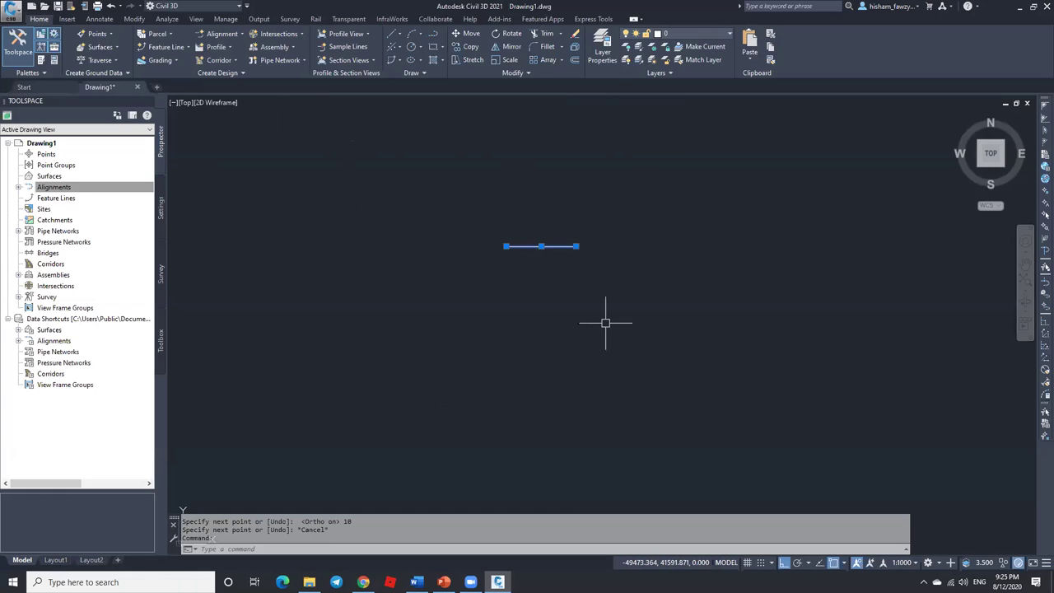
{"action": "key", "text": "Escape"}
Step: Create a horizontal 10 m feature line below the line in Site 1, with Basic Feature Line style, elevation 0 and grade 0
{"action": "left_click", "coordinate": [177, 47]}
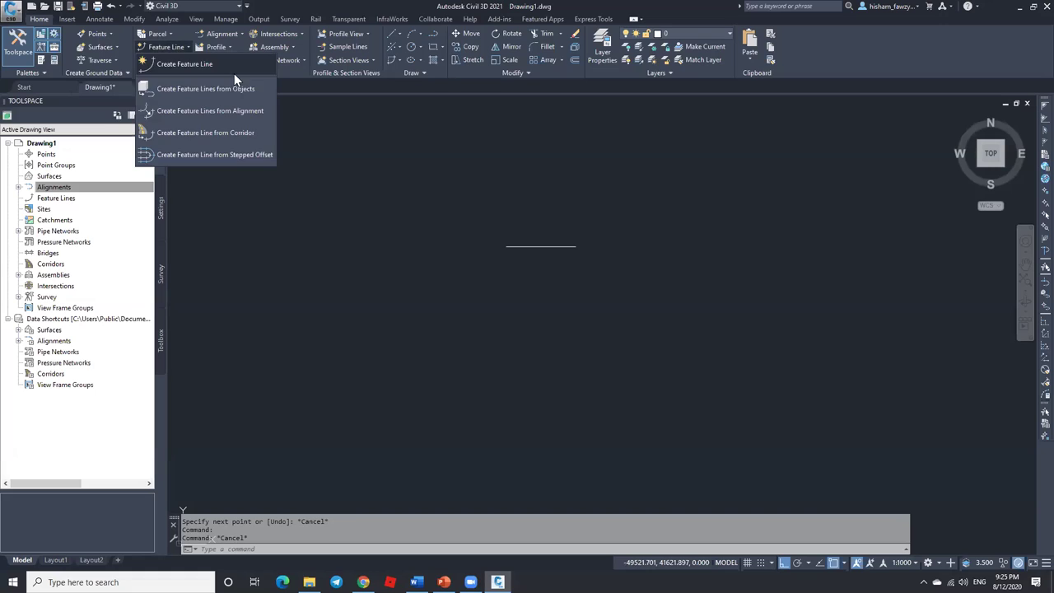
{"action": "left_click", "coordinate": [235, 70]}
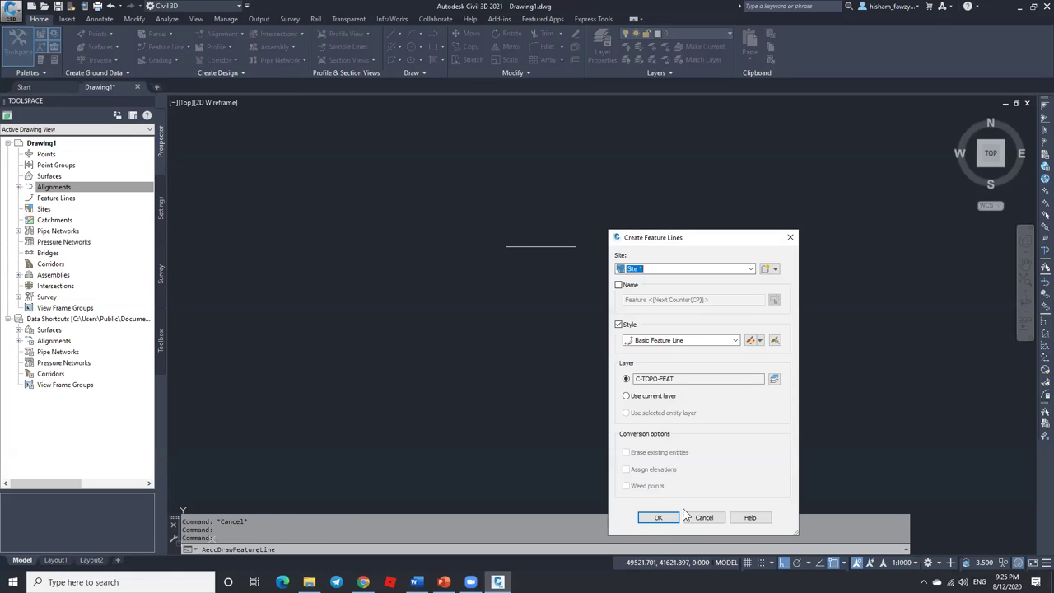
{"action": "key", "text": "Return"}
{"action": "left_click", "coordinate": [495, 294]}
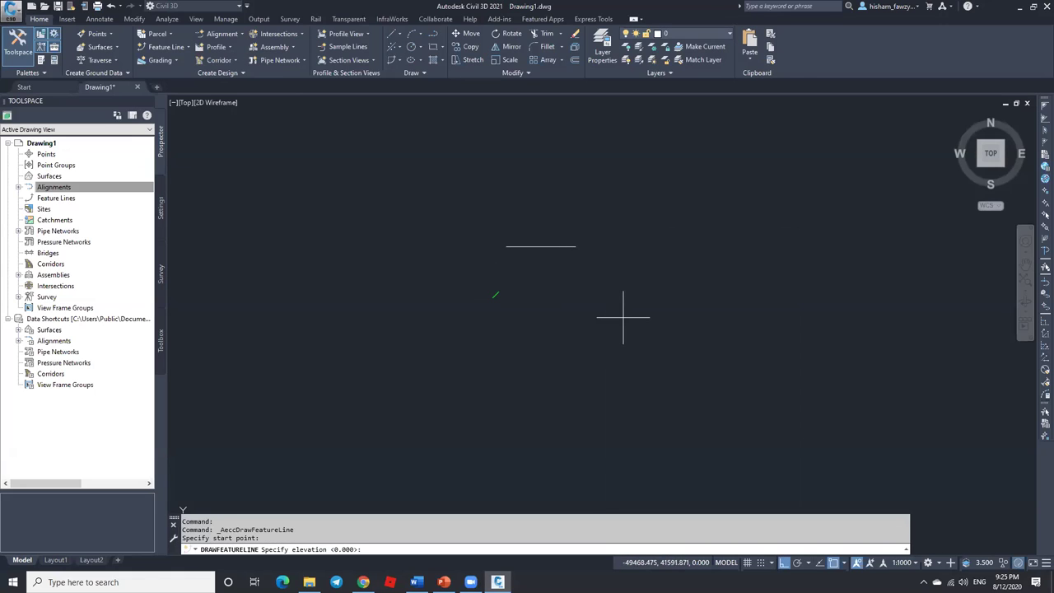
{"action": "key", "text": "Return"}
{"action": "type", "text": "1"}
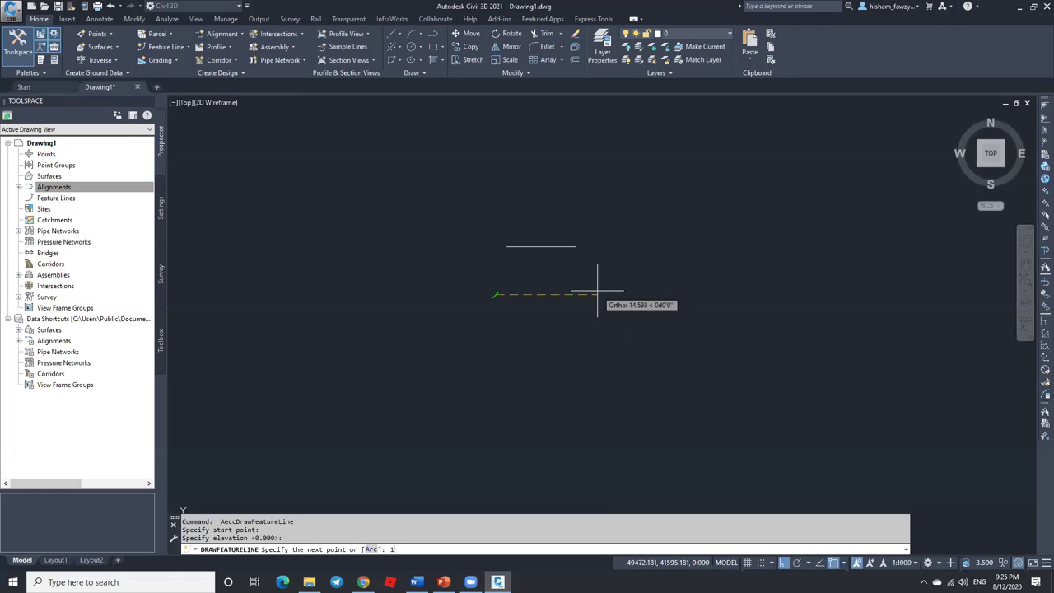
{"action": "type", "text": "0"}
{"action": "key", "text": "Return"}
{"action": "key", "text": "Return"}
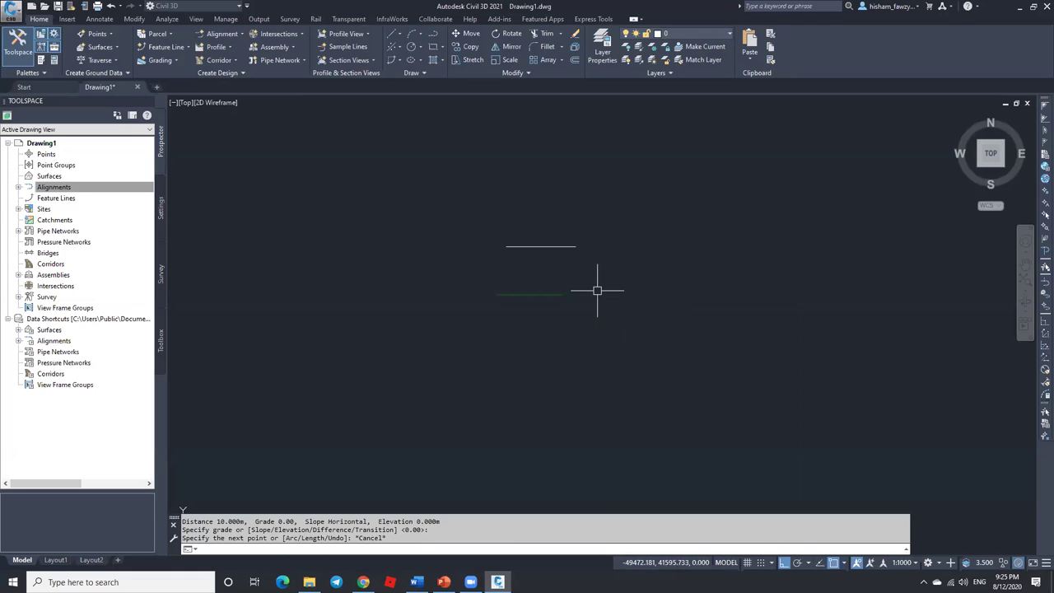
{"action": "key", "text": "Escape"}
{"action": "key", "text": "Escape"}
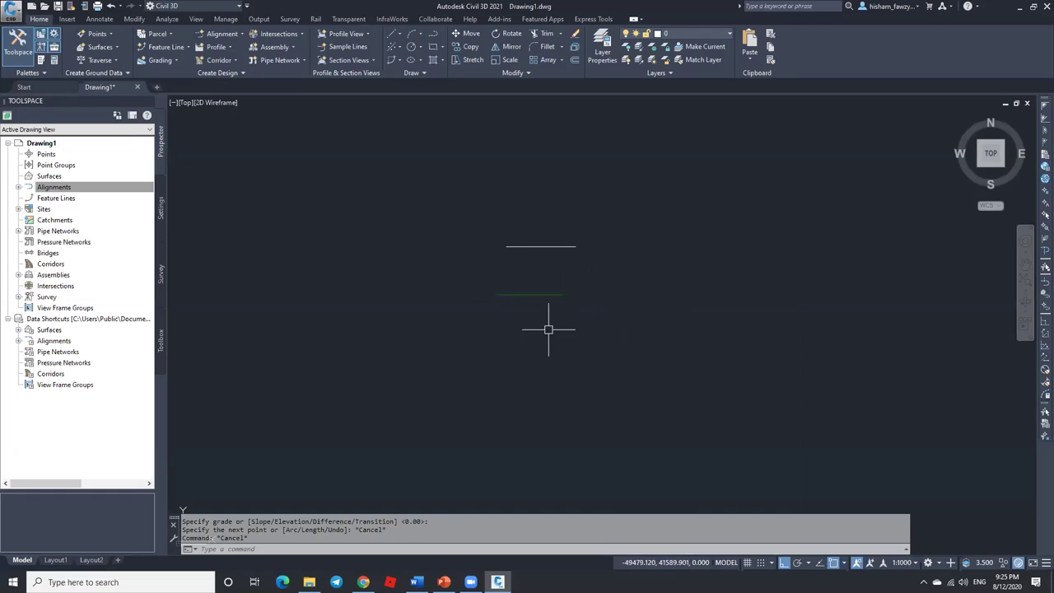
Step: Inspect the feature line in the drawing, then locate its entry among Site 1's Feature Lines in Prospector
{"action": "left_click", "coordinate": [542, 296]}
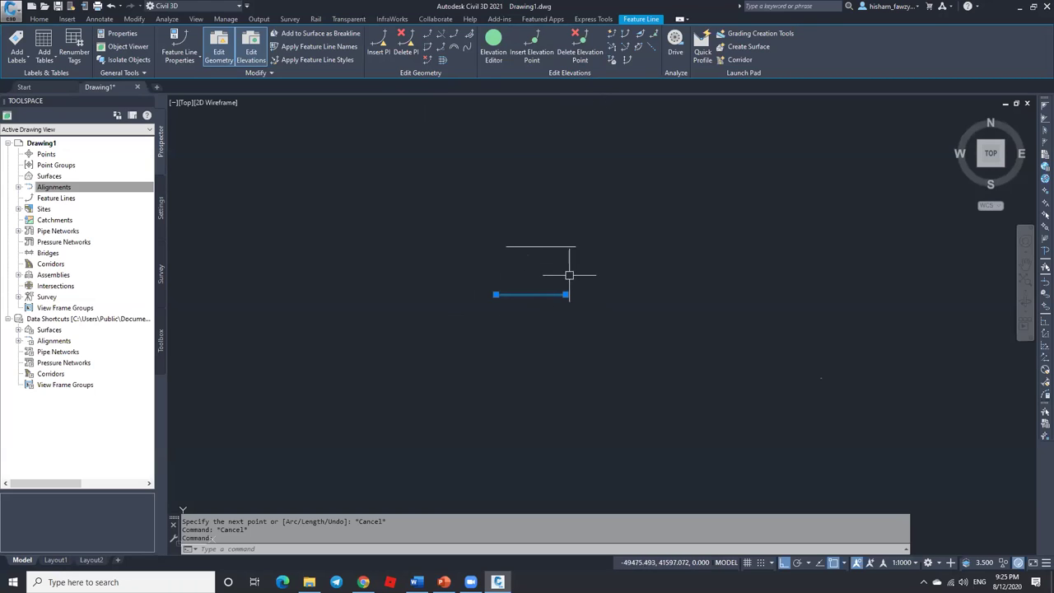
{"action": "key", "text": "Escape"}
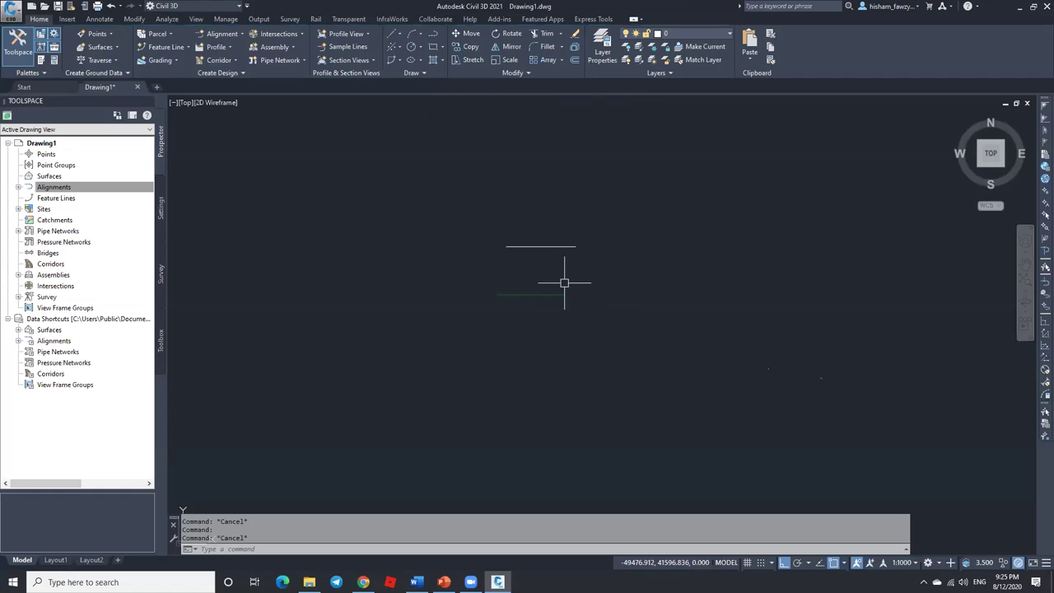
{"action": "left_click", "coordinate": [82, 199]}
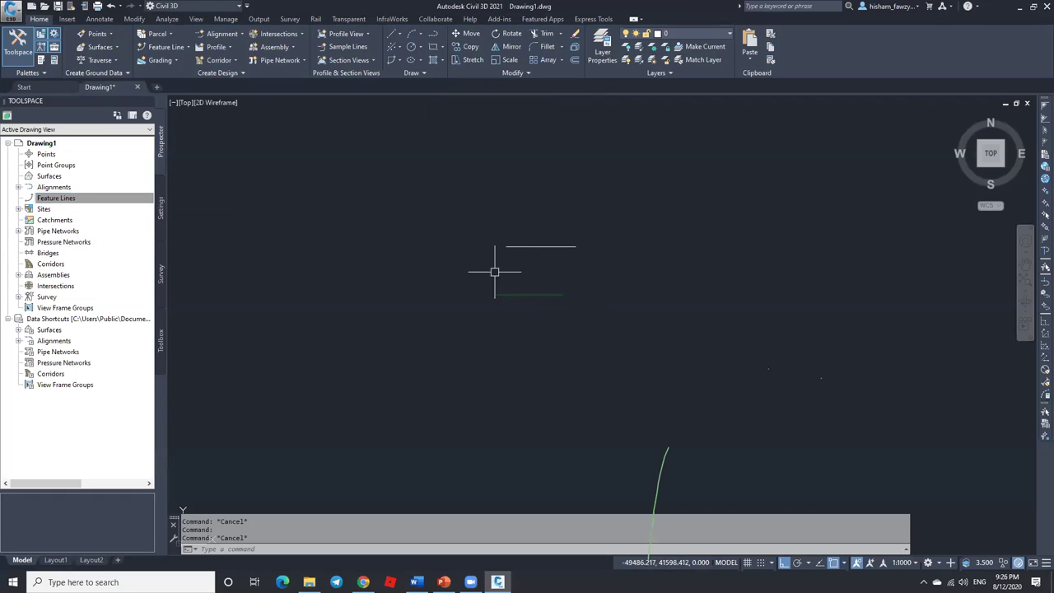
{"action": "left_click", "coordinate": [18, 210]}
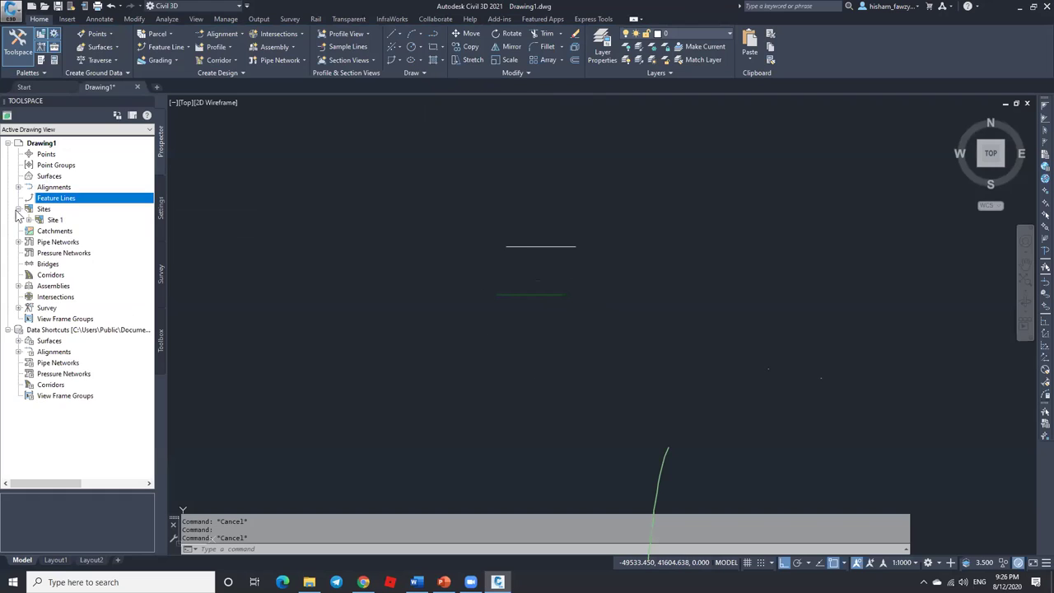
{"action": "left_click", "coordinate": [29, 220]}
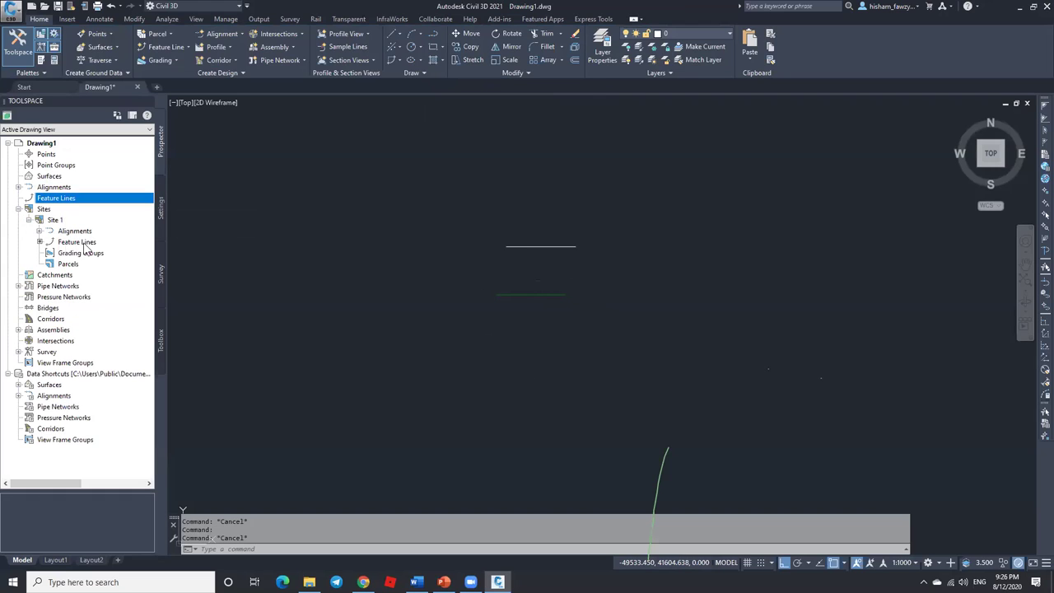
{"action": "left_click", "coordinate": [77, 242]}
{"action": "left_click_drag", "start_coordinate": [89, 479], "coordinate": [88, 411]}
{"action": "left_click", "coordinate": [40, 433]}
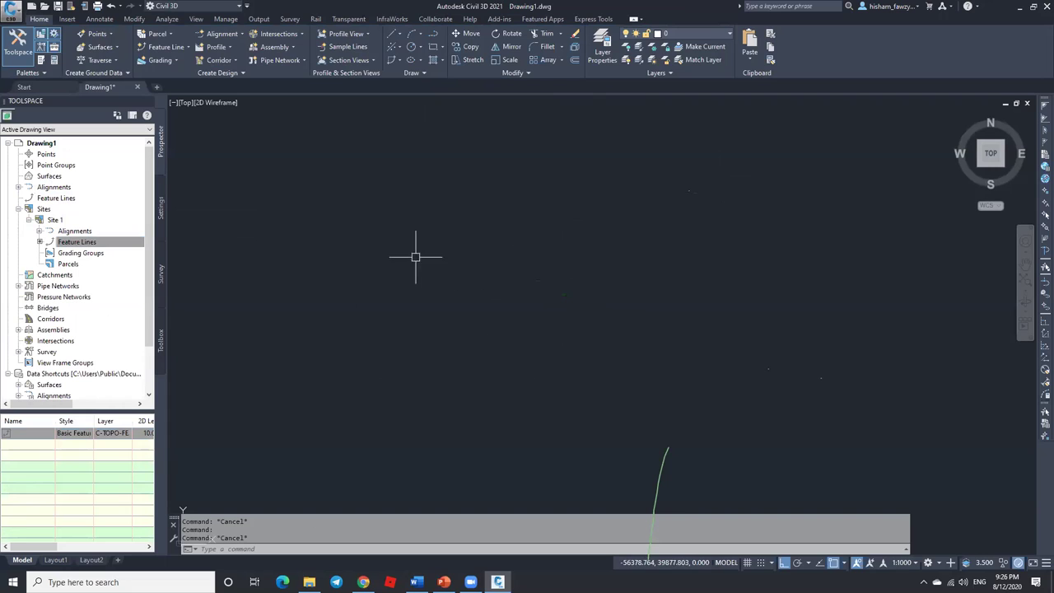
Step: Select the Site 1 feature line from Prospector, zoom the drawing to it, and clear the selection
{"action": "right_click", "coordinate": [47, 434]}
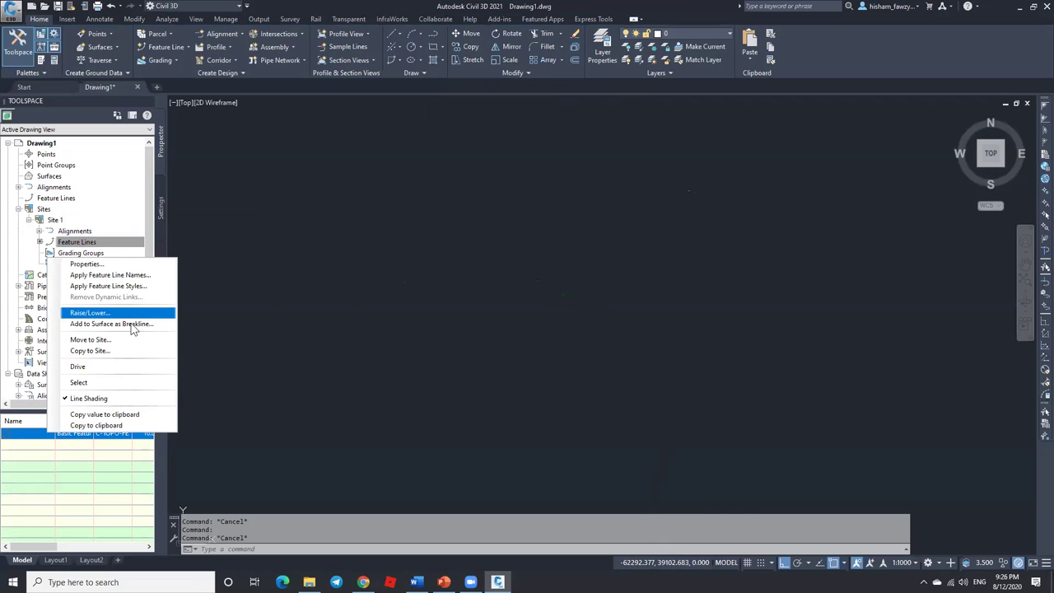
{"action": "left_click", "coordinate": [124, 382]}
{"action": "scroll", "coordinate": [642, 210], "scroll_direction": "up", "scroll_amount": 5}
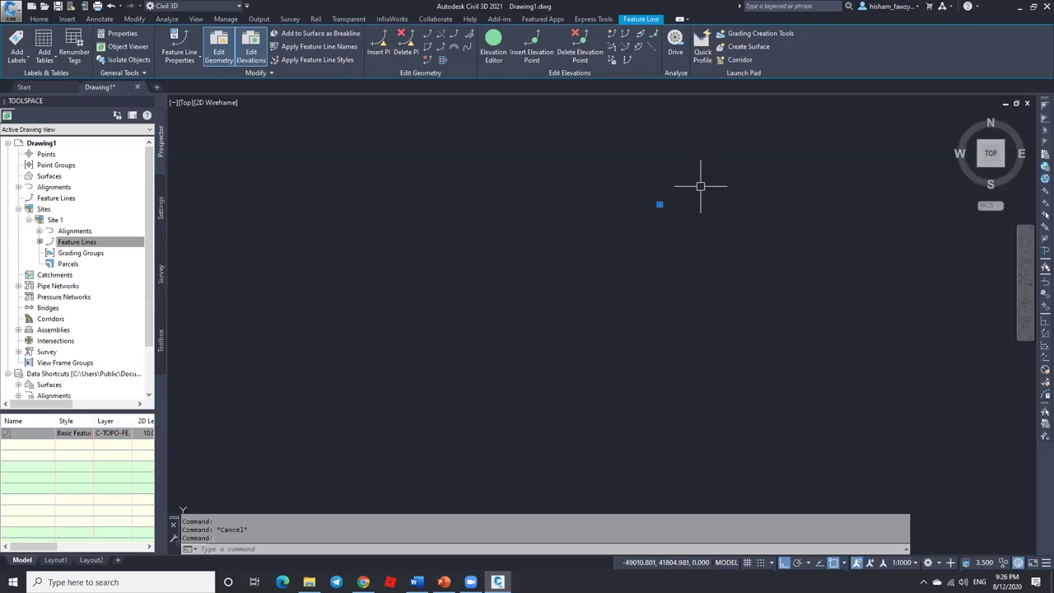
{"action": "left_click", "coordinate": [47, 434]}
{"action": "right_click", "coordinate": [47, 434]}
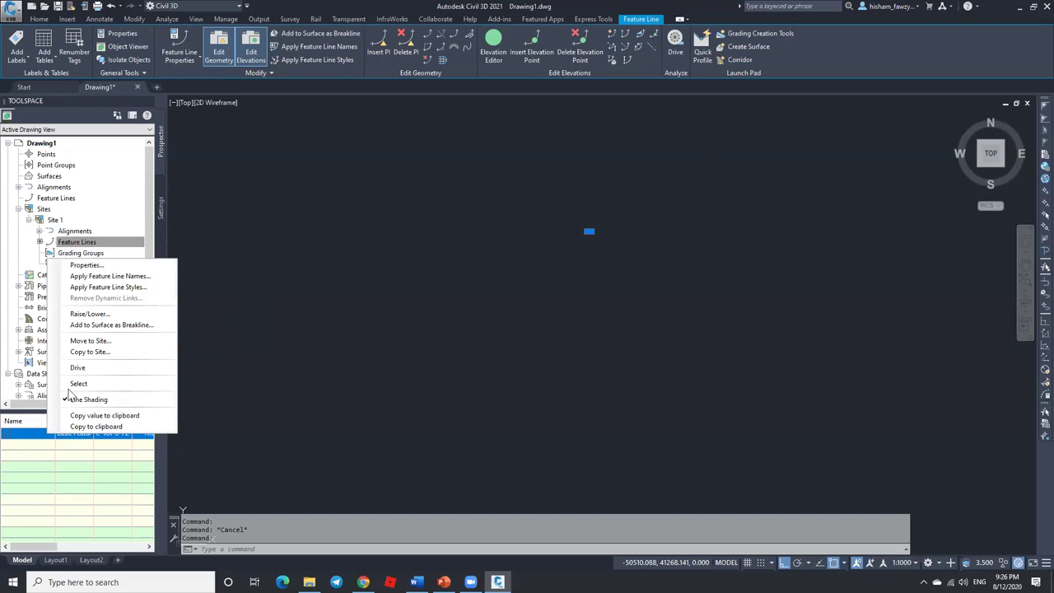
{"action": "right_click", "coordinate": [124, 247]}
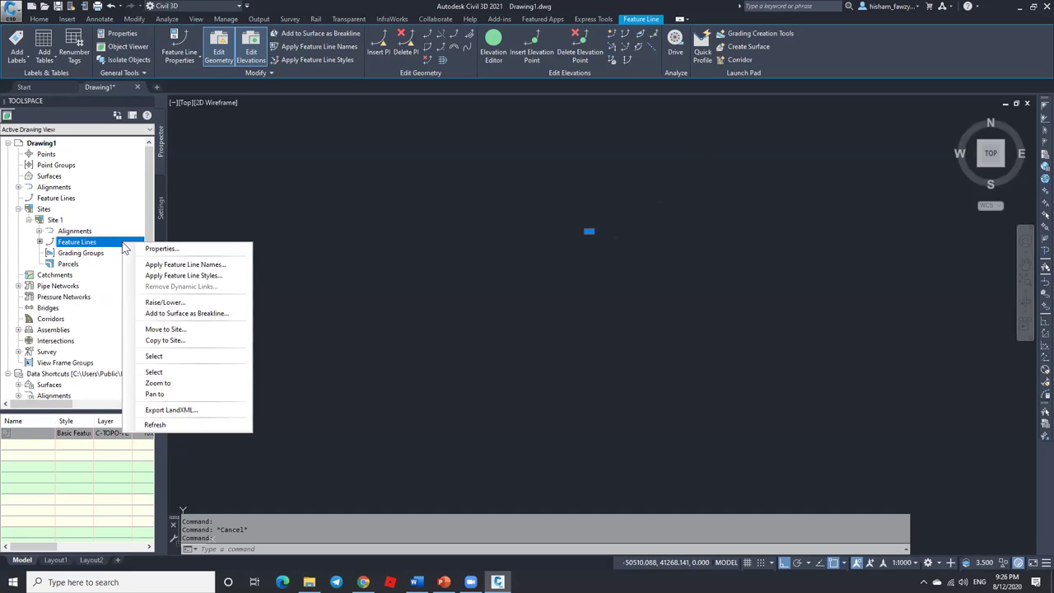
{"action": "left_click", "coordinate": [158, 384]}
{"action": "scroll", "coordinate": [415, 307], "scroll_direction": "down", "scroll_amount": 3}
{"action": "key", "text": "Escape"}
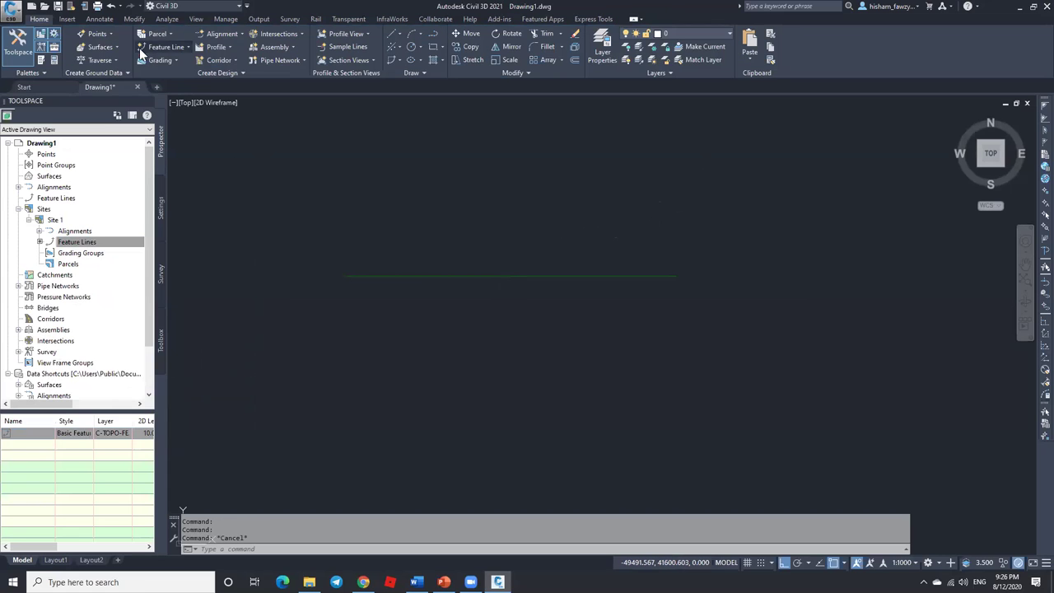
Step: Create one COGO point manually above the two lines, accepting the default description and elevation, and close point creation
{"action": "left_click", "coordinate": [111, 33]}
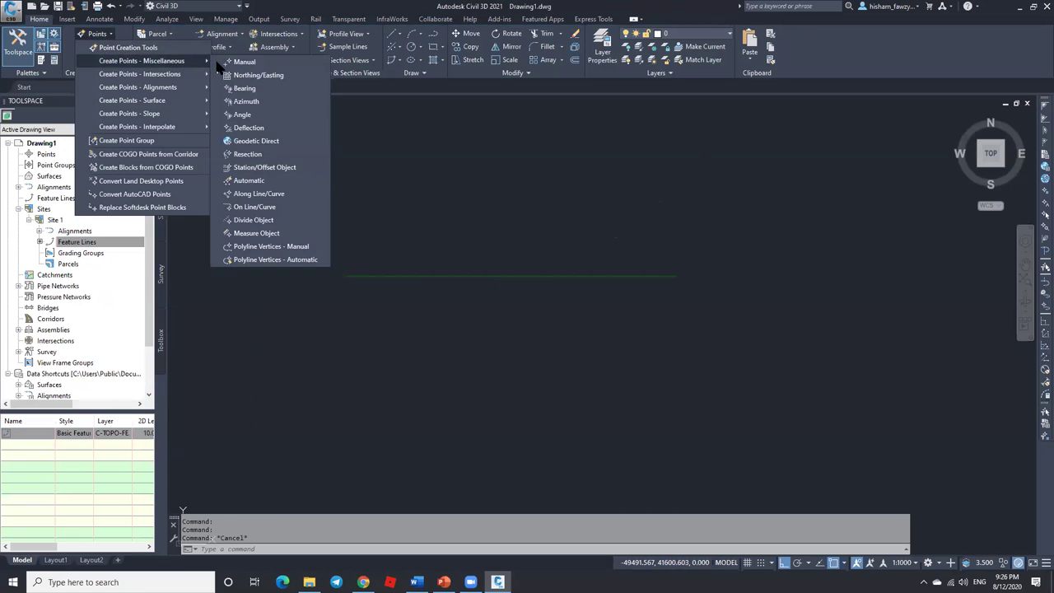
{"action": "left_click", "coordinate": [591, 245]}
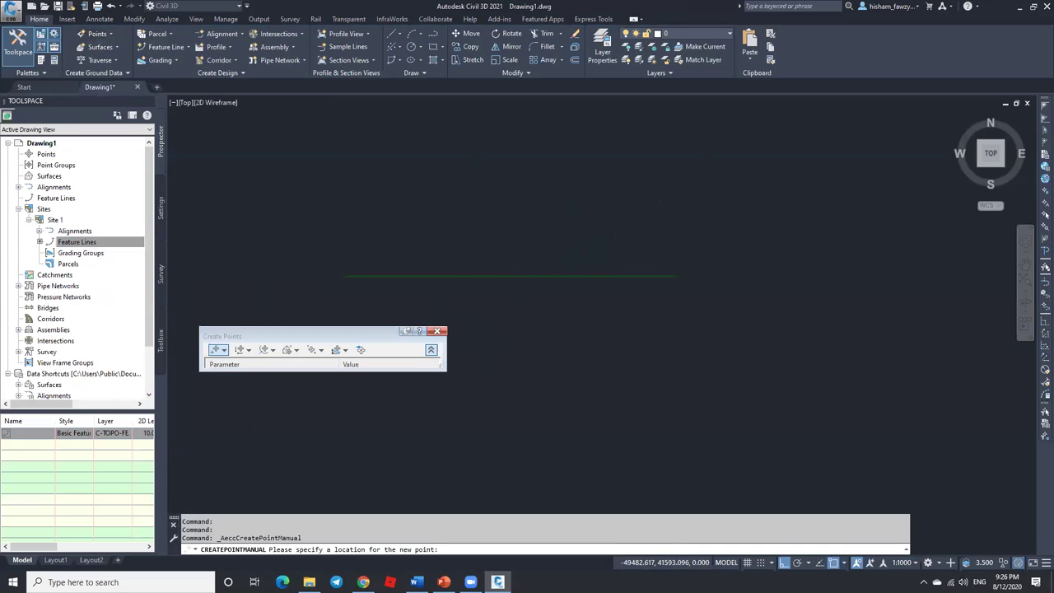
{"action": "key", "text": "Return"}
{"action": "key", "text": "Return"}
{"action": "left_click", "coordinate": [438, 331]}
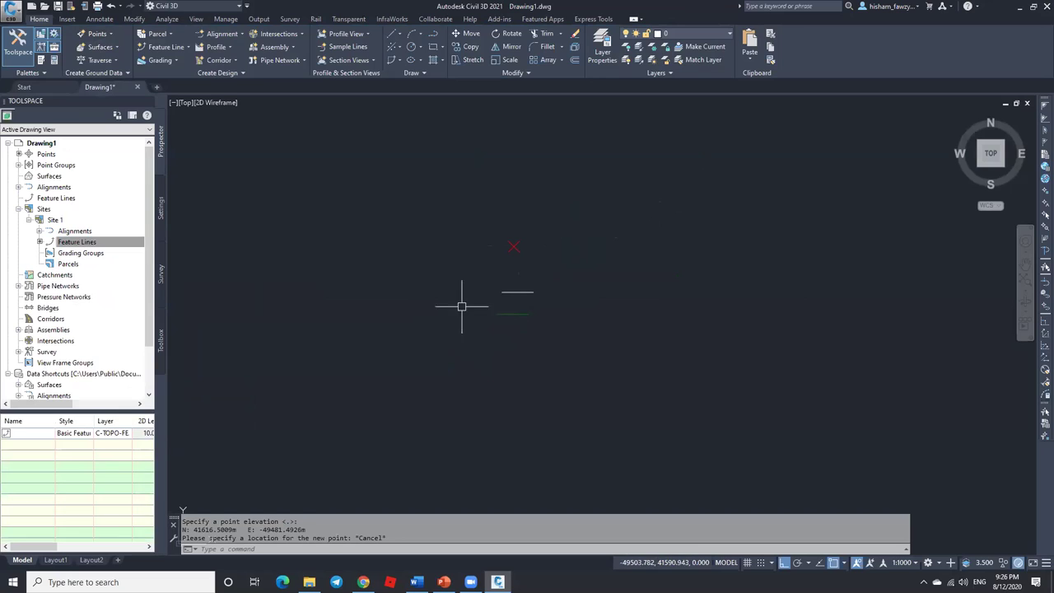
{"action": "scroll", "coordinate": [527, 243], "scroll_direction": "up", "scroll_amount": 5}
{"action": "scroll", "coordinate": [535, 254], "scroll_direction": "down", "scroll_amount": 4}
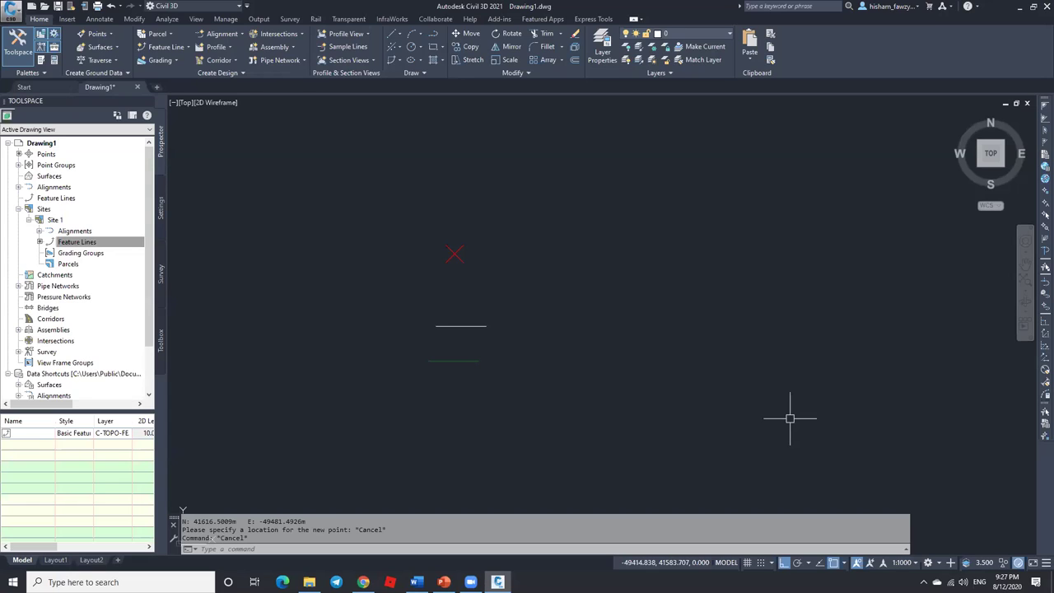
Step: Place a plain AutoCAD point beside the COGO point using the POINT command
{"action": "type", "text": "PO"}
{"action": "key", "text": "Return"}
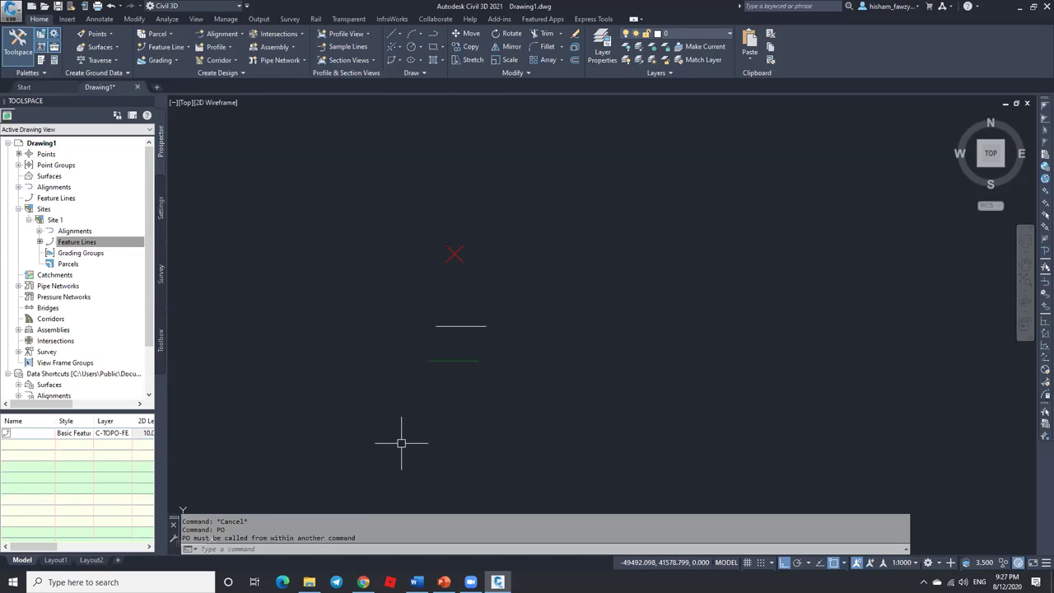
{"action": "left_click", "coordinate": [425, 74]}
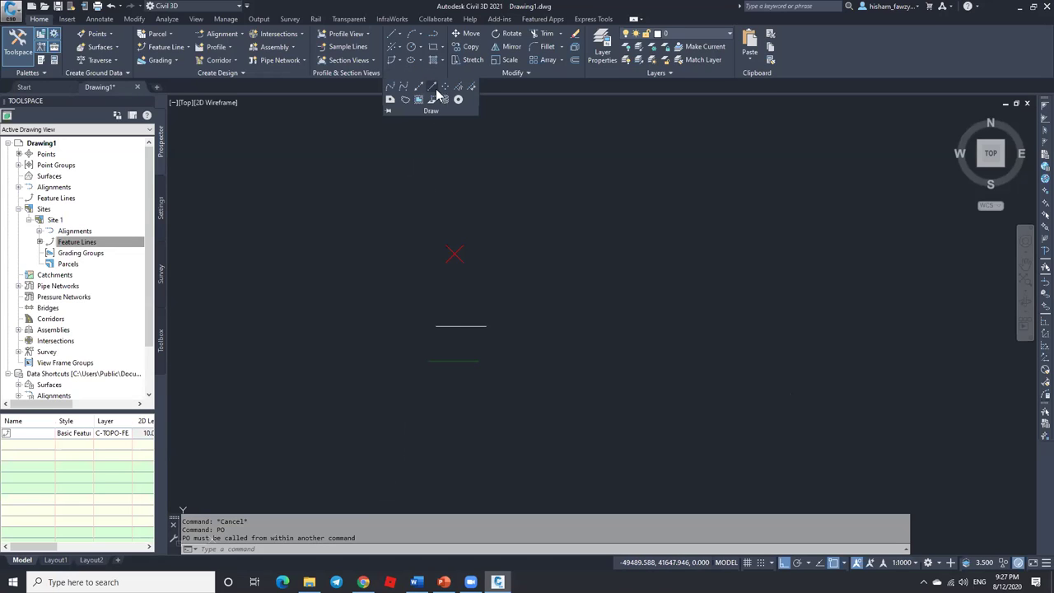
{"action": "left_click", "coordinate": [356, 550]}
{"action": "type", "text": "point"}
{"action": "key", "text": "Return"}
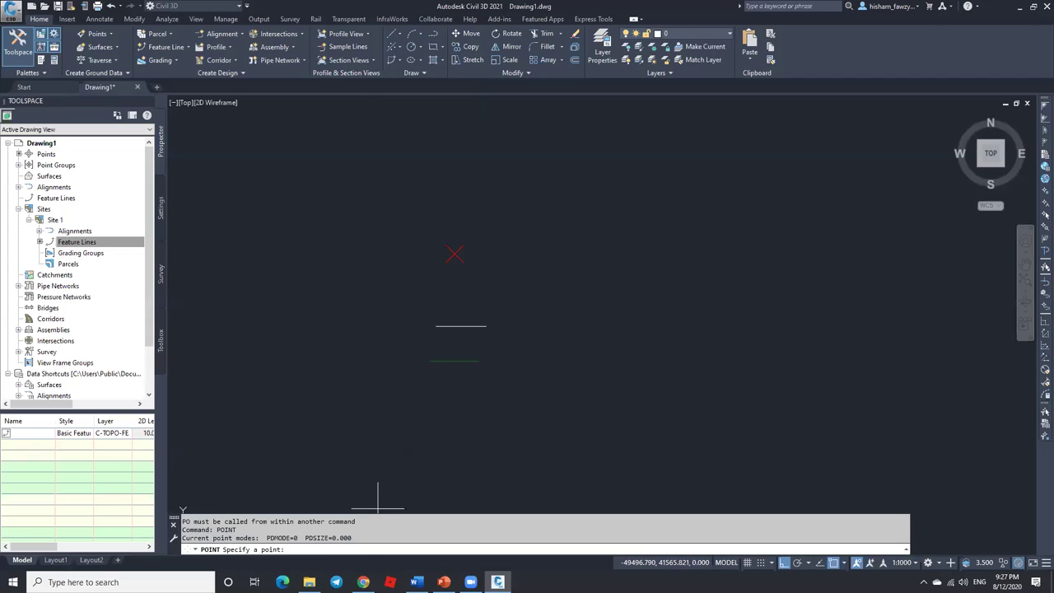
{"action": "left_click", "coordinate": [506, 257]}
{"action": "scroll", "coordinate": [495, 258], "scroll_direction": "up", "scroll_amount": 5}
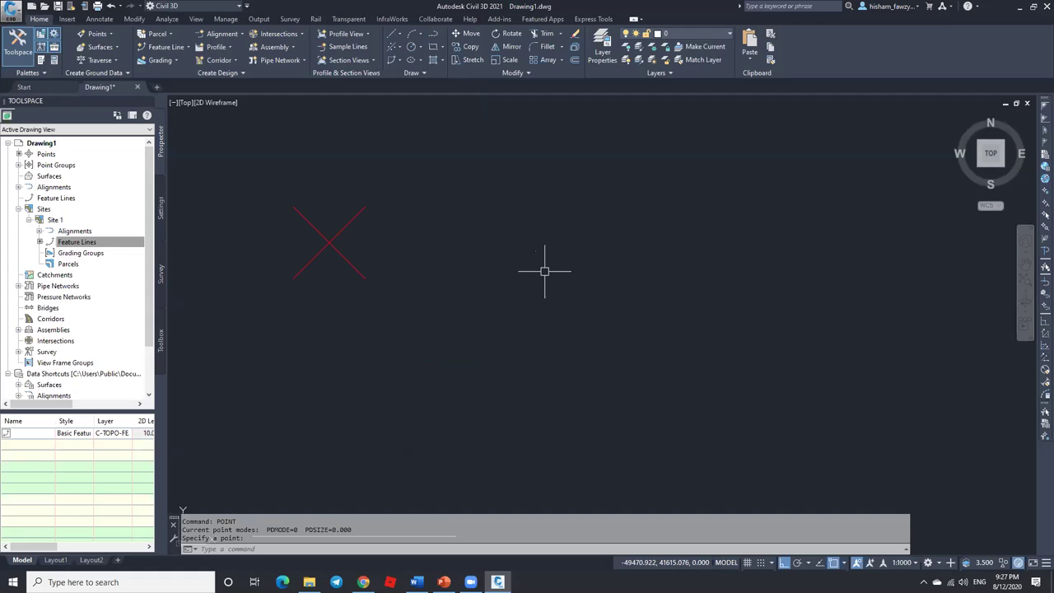
Step: Change the AutoCAD point style to a circle with an X, sized in absolute units
{"action": "type", "text": "PTy"}
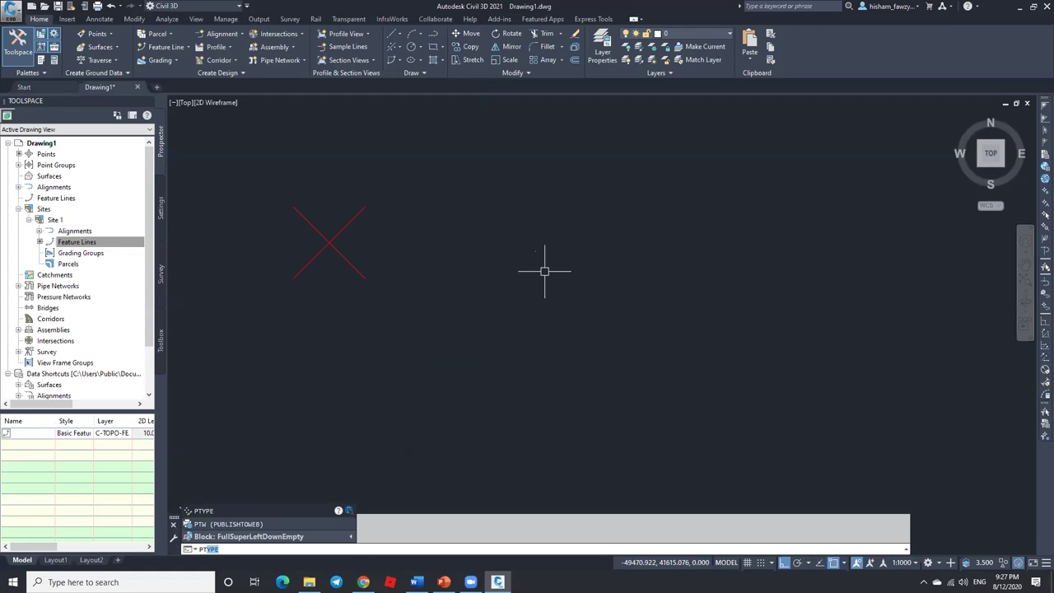
{"action": "key", "text": "Return"}
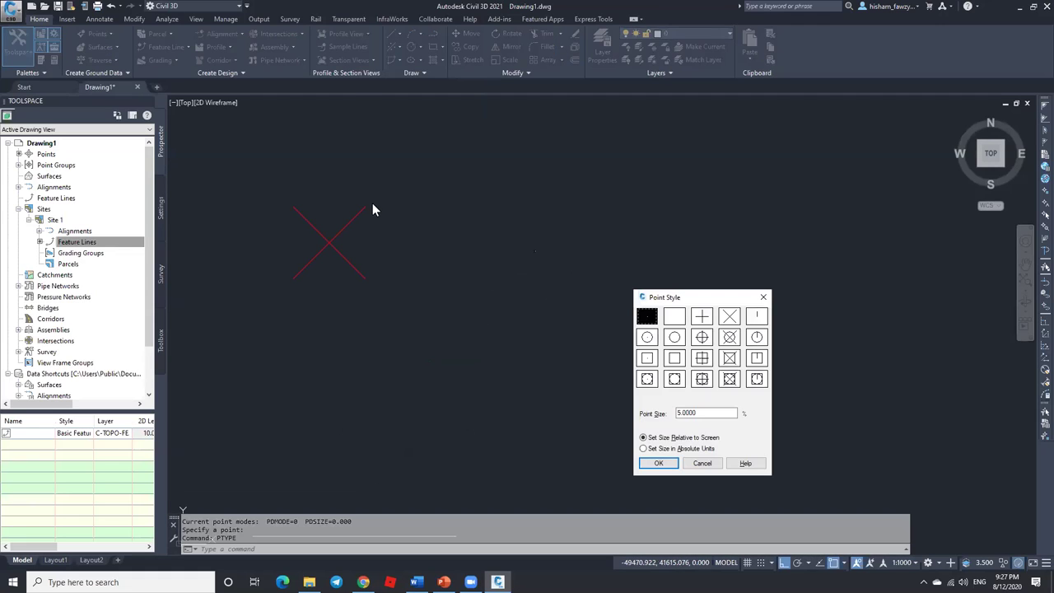
{"action": "left_click", "coordinate": [741, 338]}
{"action": "left_click", "coordinate": [696, 448]}
{"action": "left_click_drag", "start_coordinate": [708, 413], "coordinate": [656, 407]}
{"action": "type", "text": "3"}
{"action": "left_click", "coordinate": [663, 463]}
{"action": "middle_click_drag", "start_coordinate": [548, 249], "coordinate": [628, 231]}
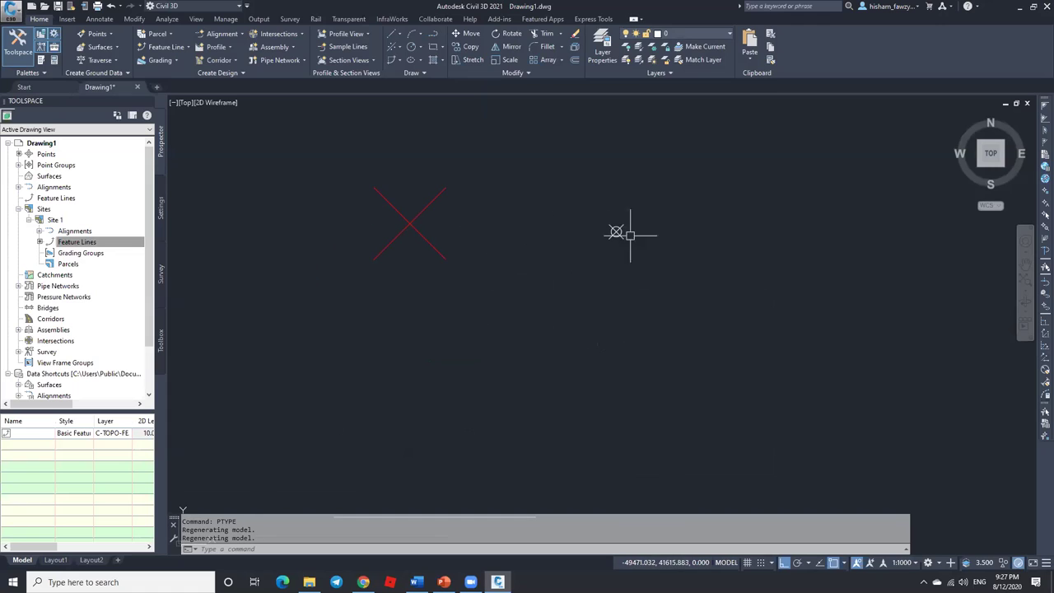
Step: Set the AutoCAD point size to 2 absolute units
{"action": "key", "text": "Return"}
{"action": "left_click_drag", "start_coordinate": [707, 413], "coordinate": [659, 413]}
{"action": "type", "text": "15"}
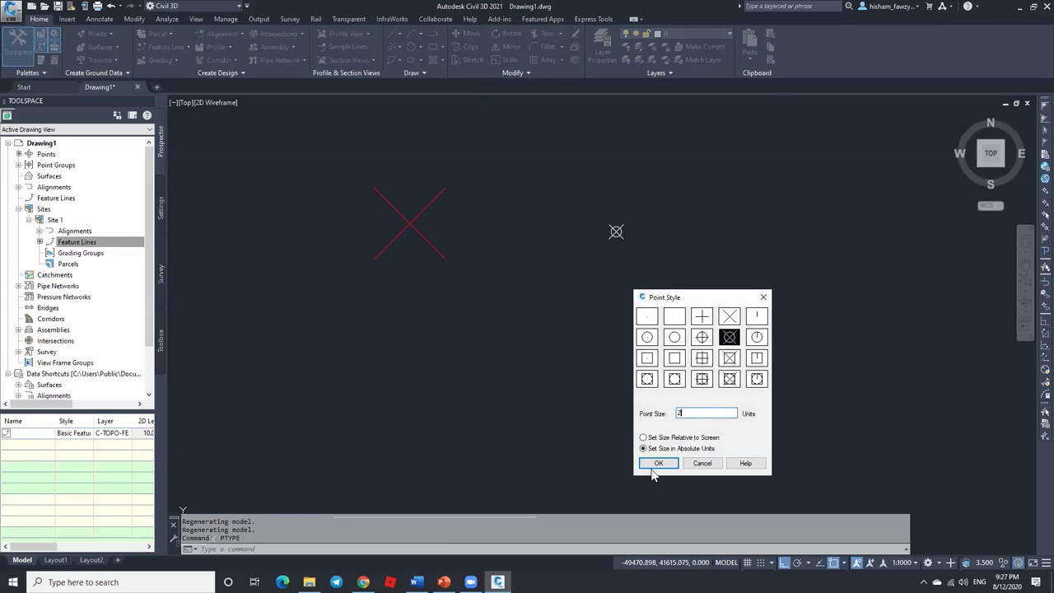
{"action": "left_click", "coordinate": [659, 463]}
{"action": "middle_click_drag", "start_coordinate": [593, 222], "coordinate": [602, 280]}
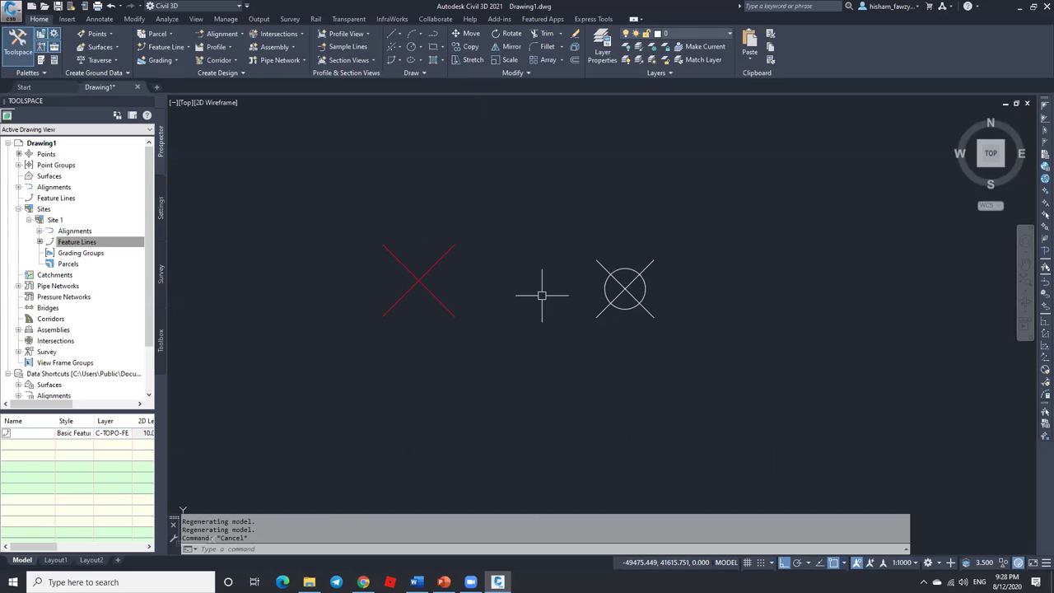
Step: Compare the plain point with the COGO point by selecting each, and review the COGO point's data in the point editor
{"action": "left_click", "coordinate": [623, 289]}
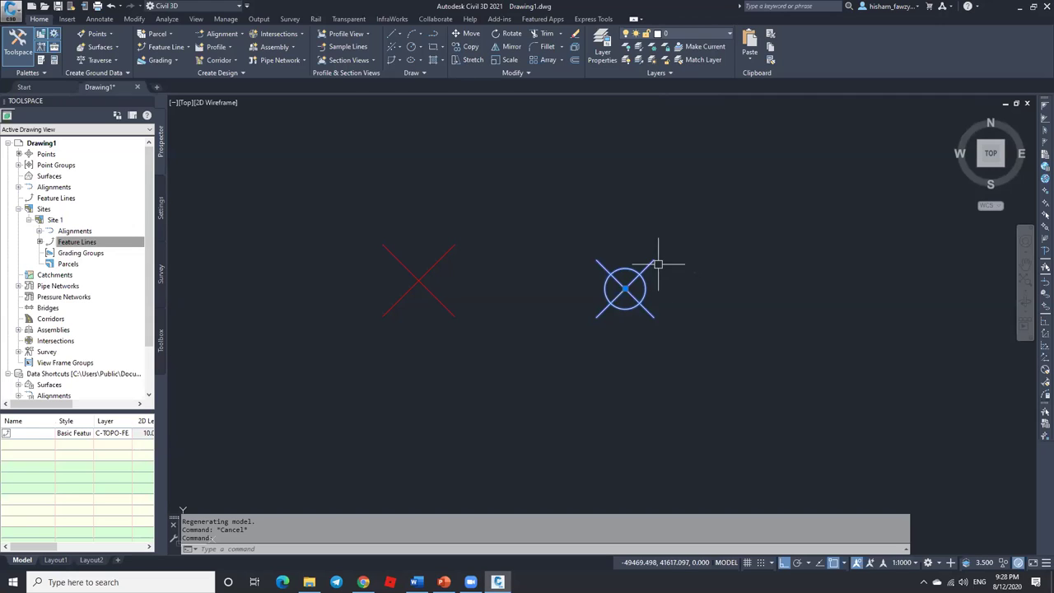
{"action": "key", "text": "Escape"}
{"action": "left_click", "coordinate": [448, 256]}
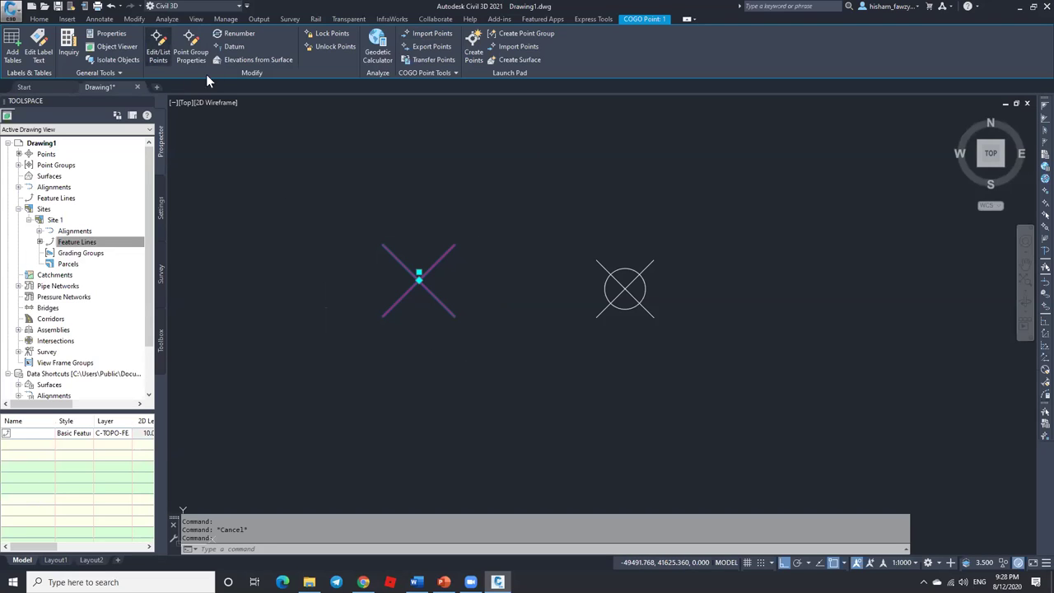
{"action": "left_click", "coordinate": [158, 52]}
{"action": "left_click_drag", "start_coordinate": [553, 195], "coordinate": [380, 177]}
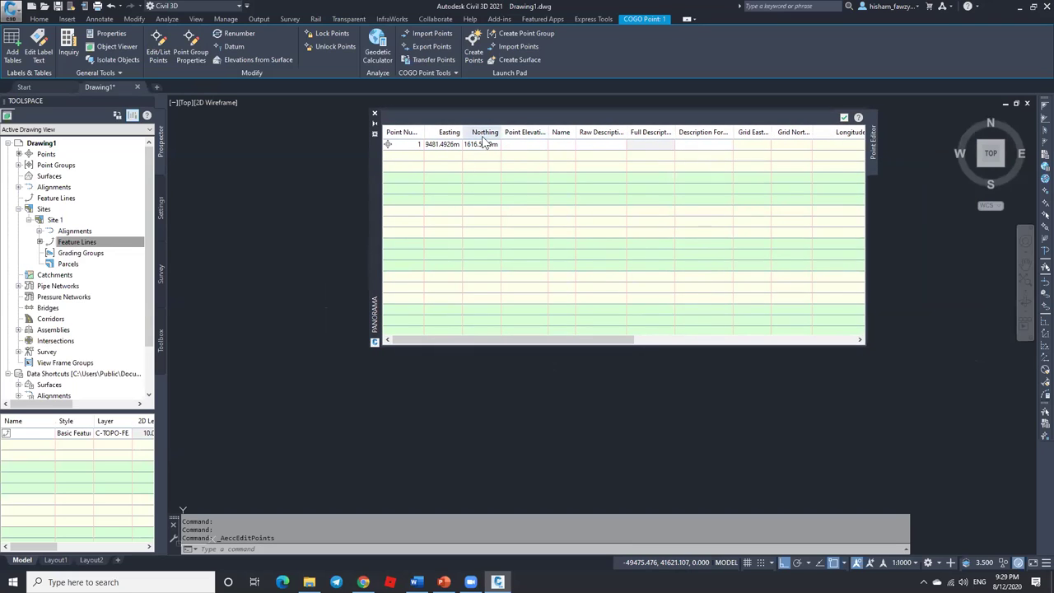
{"action": "left_click", "coordinate": [843, 117]}
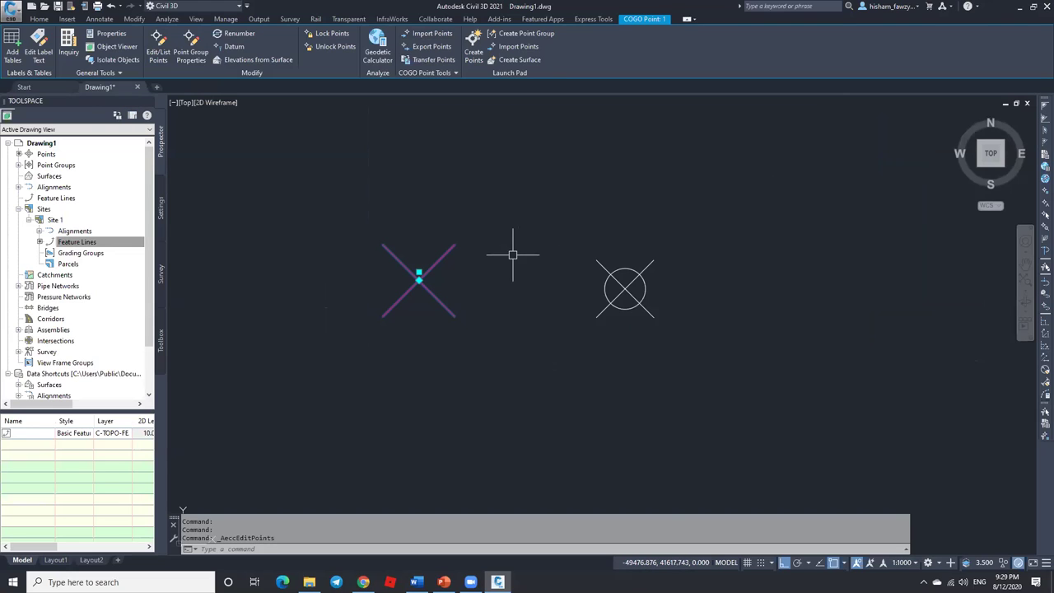
{"action": "key", "text": "Escape"}
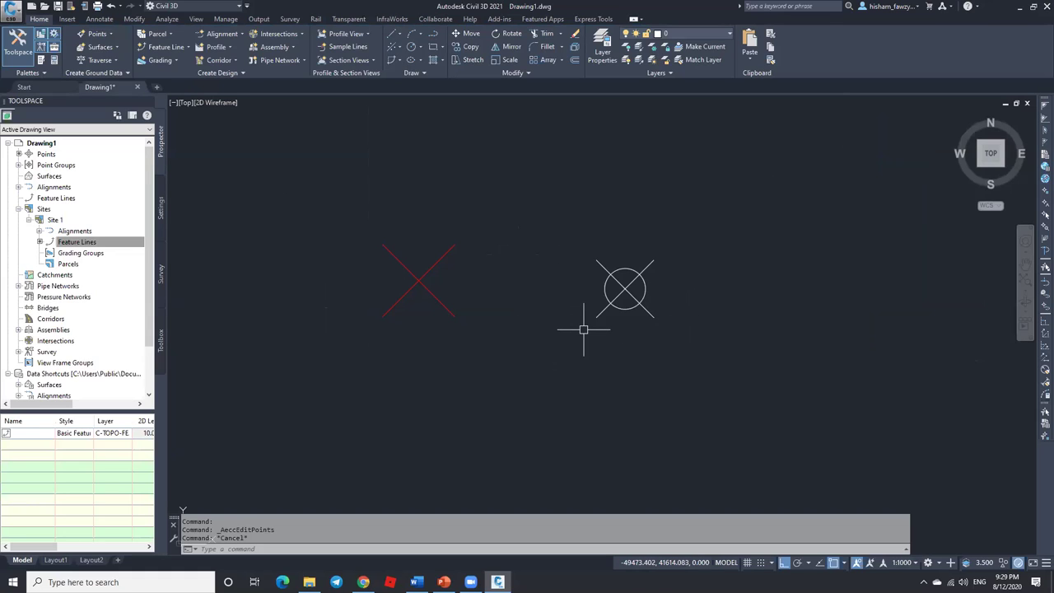
{"action": "left_click", "coordinate": [438, 298]}
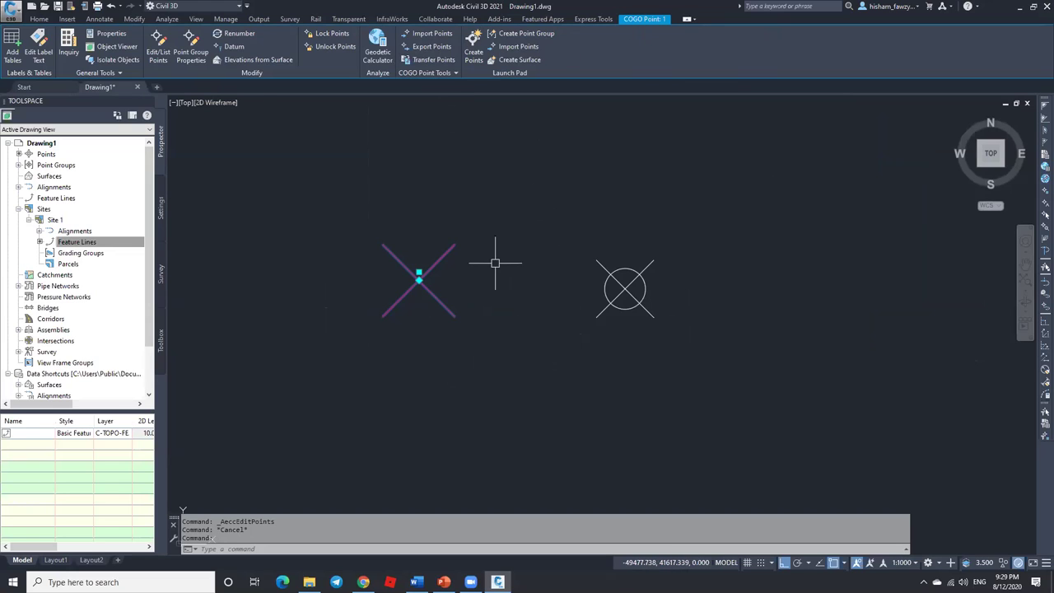
{"action": "key", "text": "Escape"}
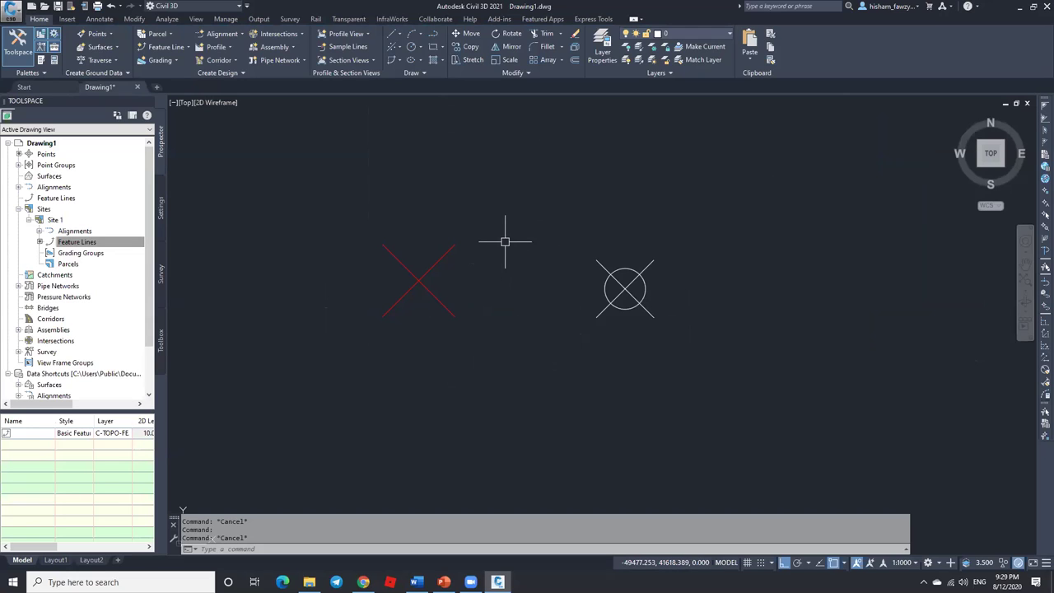
Step: Set the COGO point's label style to Northing and Easting in its properties
{"action": "middle_click_drag", "start_coordinate": [504, 241], "coordinate": [532, 219]}
{"action": "left_click", "coordinate": [532, 209]}
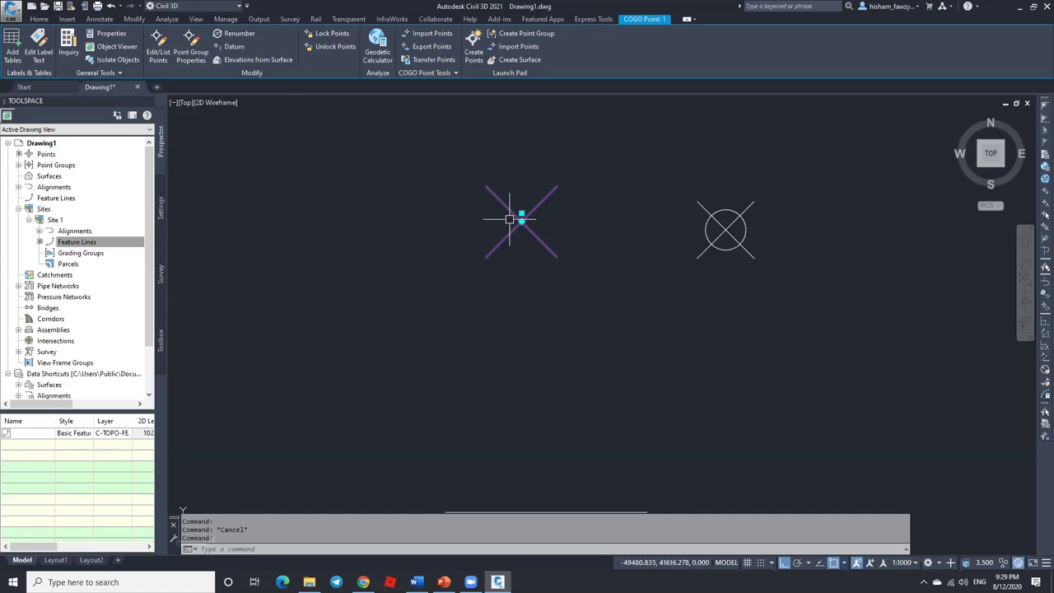
{"action": "key", "text": "ctrl+1"}
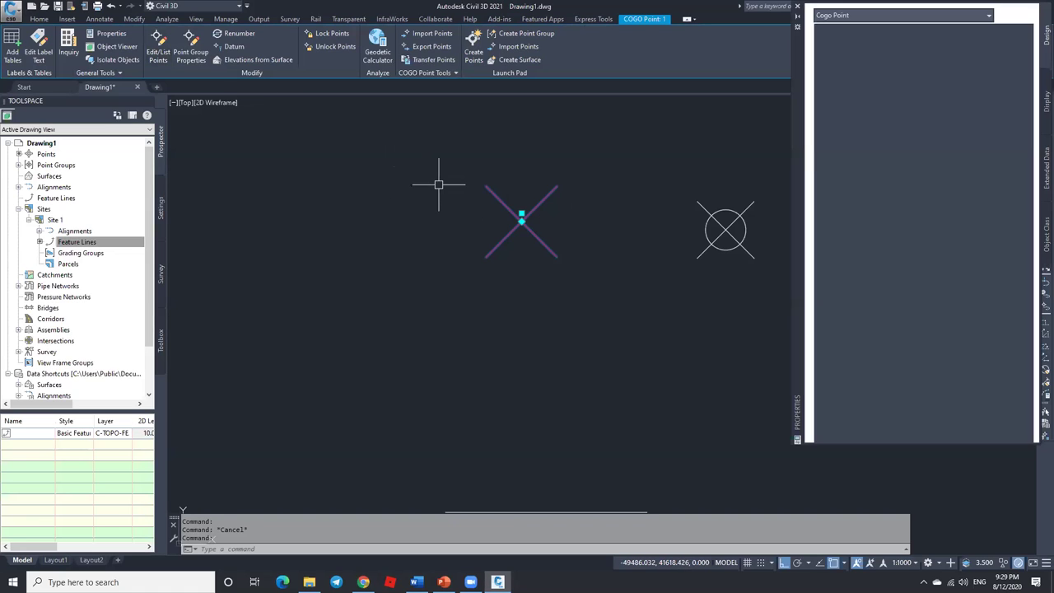
{"action": "left_click", "coordinate": [977, 88]}
{"action": "left_click", "coordinate": [979, 96]}
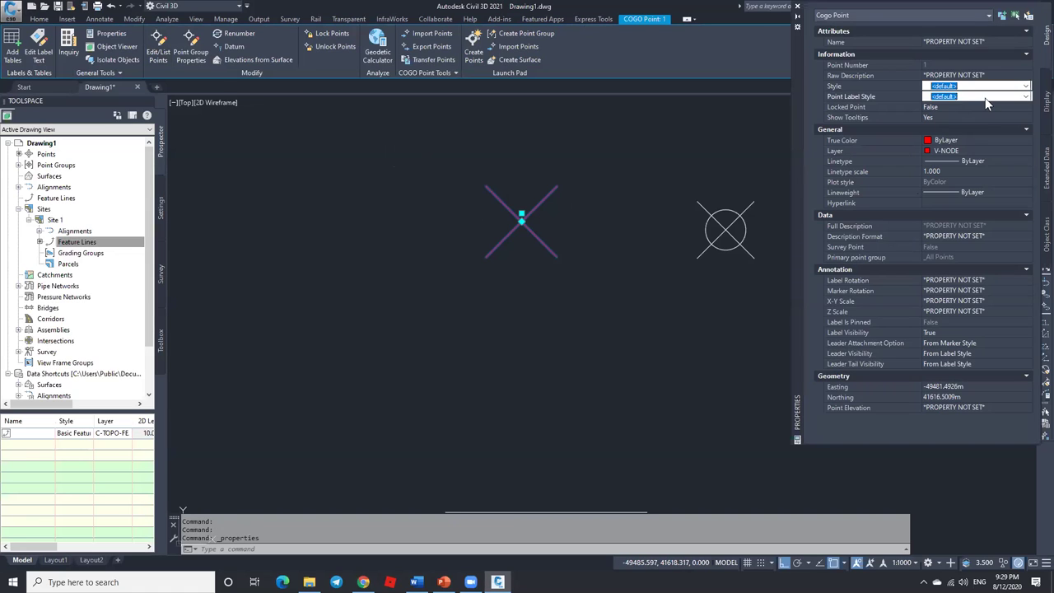
{"action": "left_click", "coordinate": [989, 96]}
{"action": "left_click", "coordinate": [983, 140]}
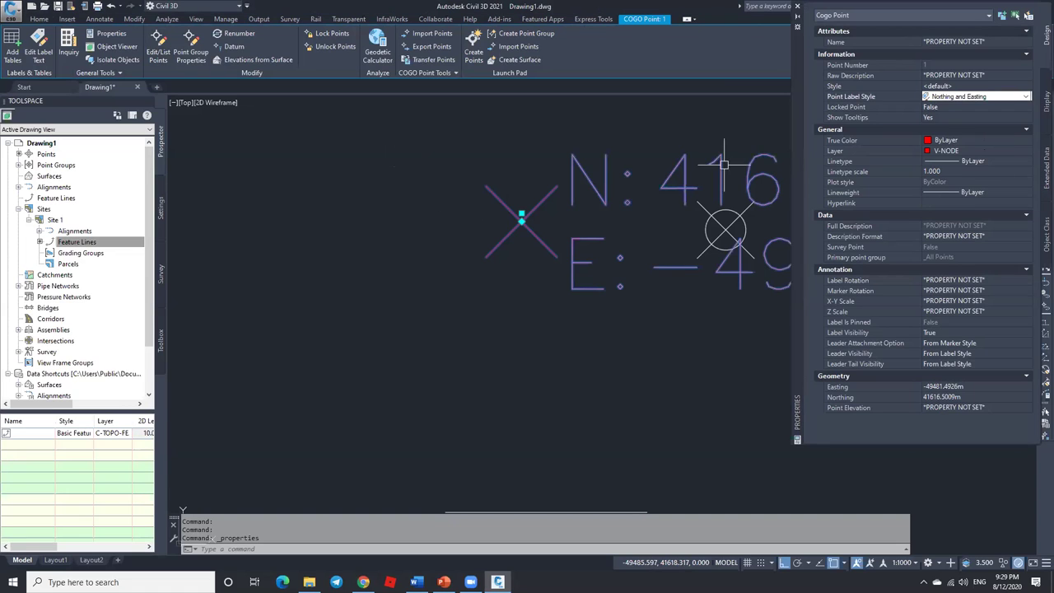
{"action": "left_click", "coordinate": [797, 6]}
Step: Move the labelled COGO point straight up by about 23 m, away from the plain point
{"action": "scroll", "coordinate": [569, 313], "scroll_direction": "down", "scroll_amount": 5}
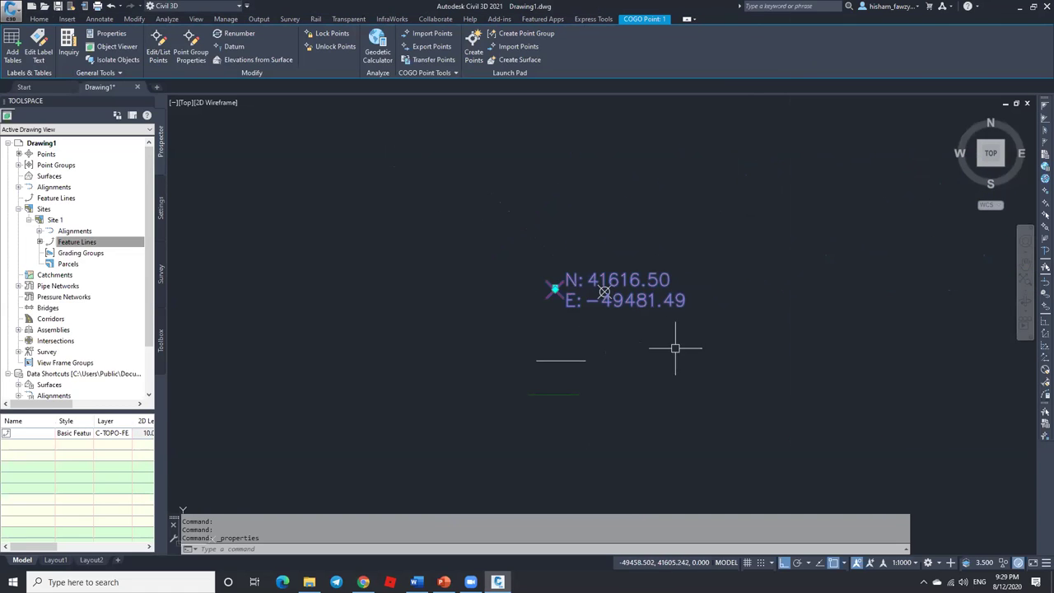
{"action": "type", "text": "m"}
{"action": "key", "text": "Return"}
{"action": "left_click", "coordinate": [741, 388]}
{"action": "left_click", "coordinate": [741, 275]}
{"action": "key", "text": "Escape"}
Step: Inspect the moved COGO point and its northing and easting label, then clear the selection
{"action": "scroll", "coordinate": [585, 150], "scroll_direction": "up", "scroll_amount": 3}
{"action": "left_click", "coordinate": [505, 245]}
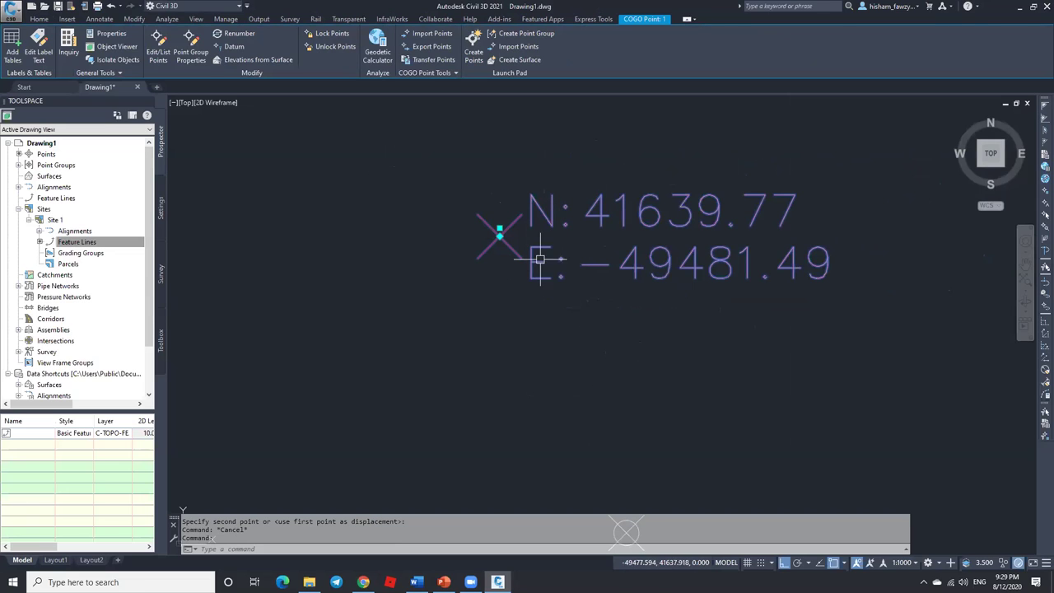
{"action": "key", "text": "Escape"}
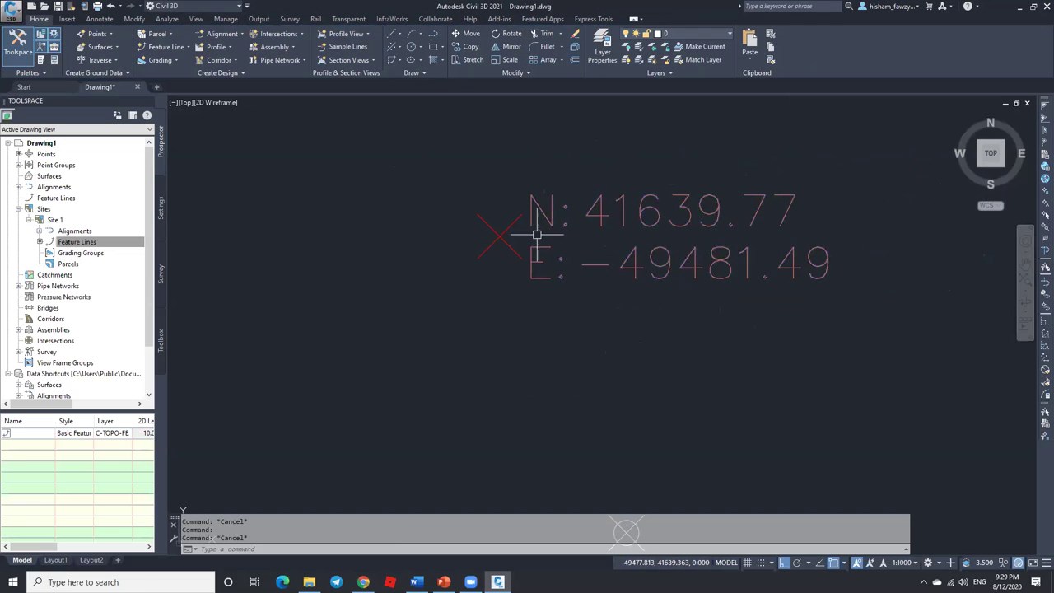
{"action": "left_click", "coordinate": [500, 235]}
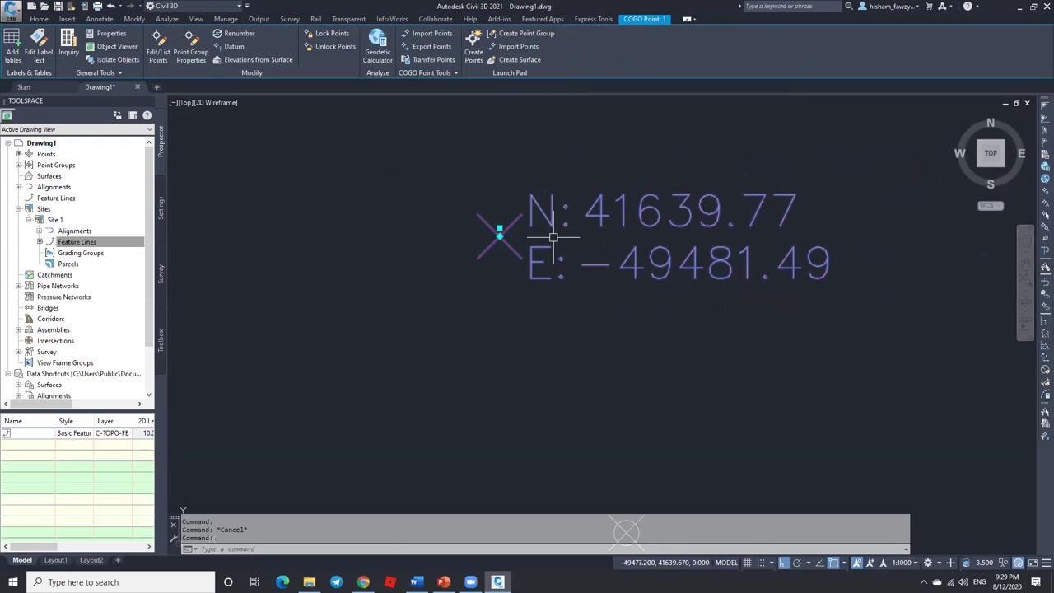
{"action": "key", "text": "Escape"}
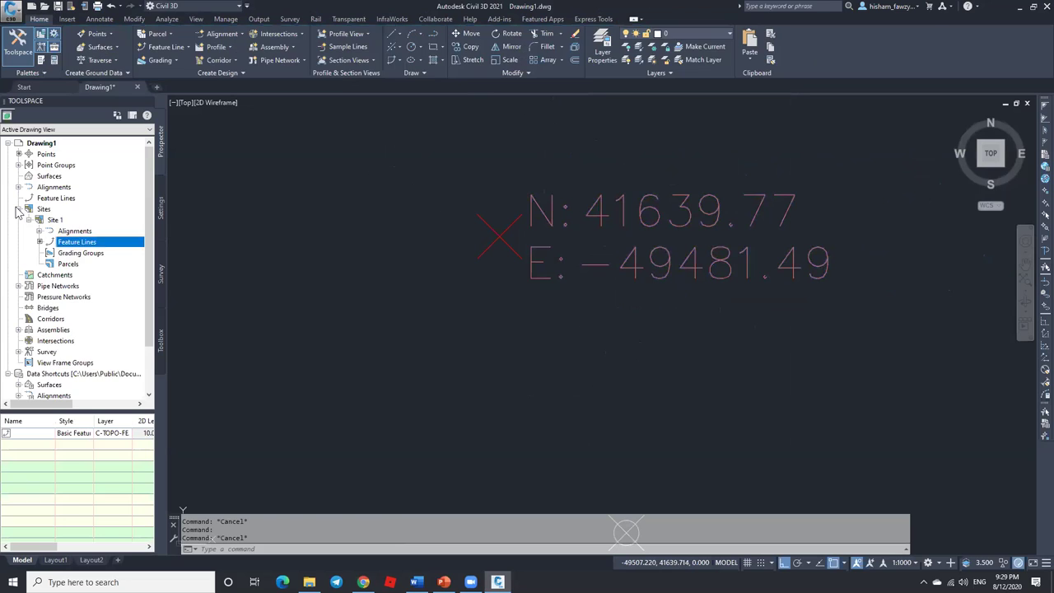
Step: Collapse Sites in Prospector, list the drawing's Points, and widen the Easting and Northing columns to read the COGO point's coordinates
{"action": "left_click", "coordinate": [20, 209]}
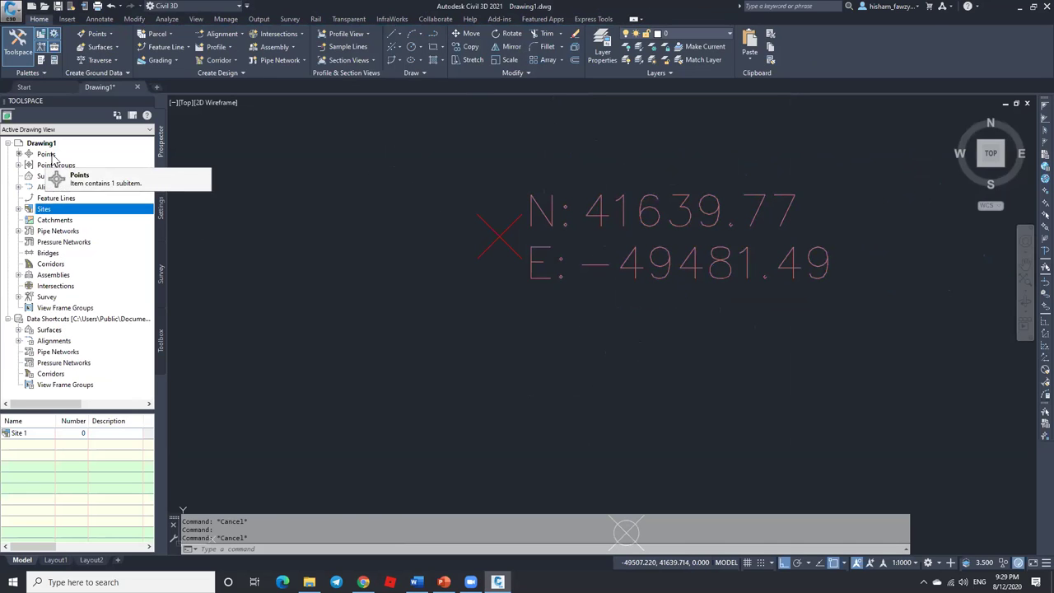
{"action": "left_click", "coordinate": [51, 156]}
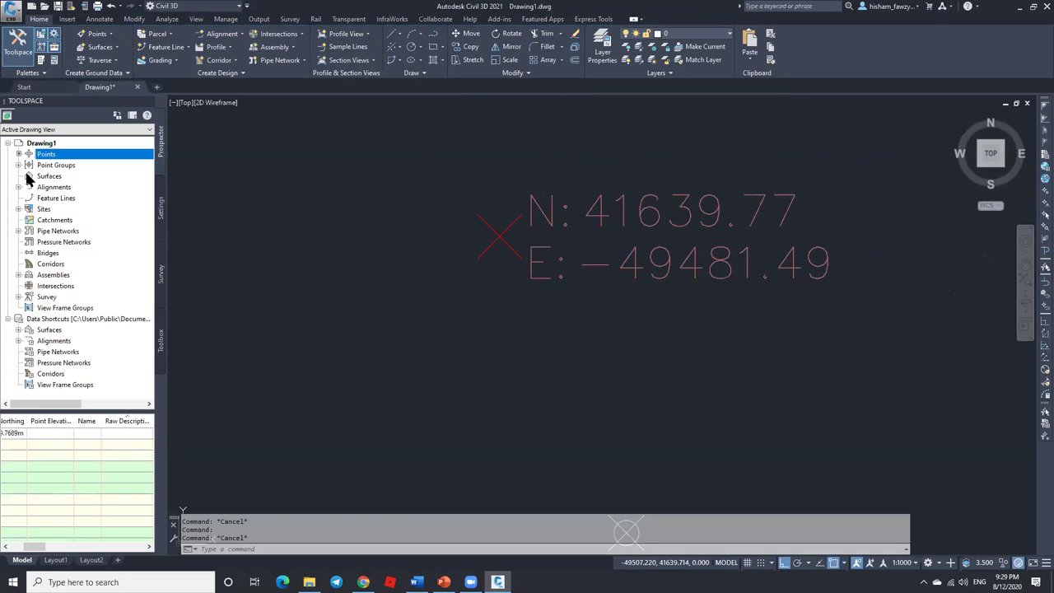
{"action": "left_click_drag", "start_coordinate": [39, 548], "coordinate": [16, 548]}
{"action": "left_click", "coordinate": [29, 434]}
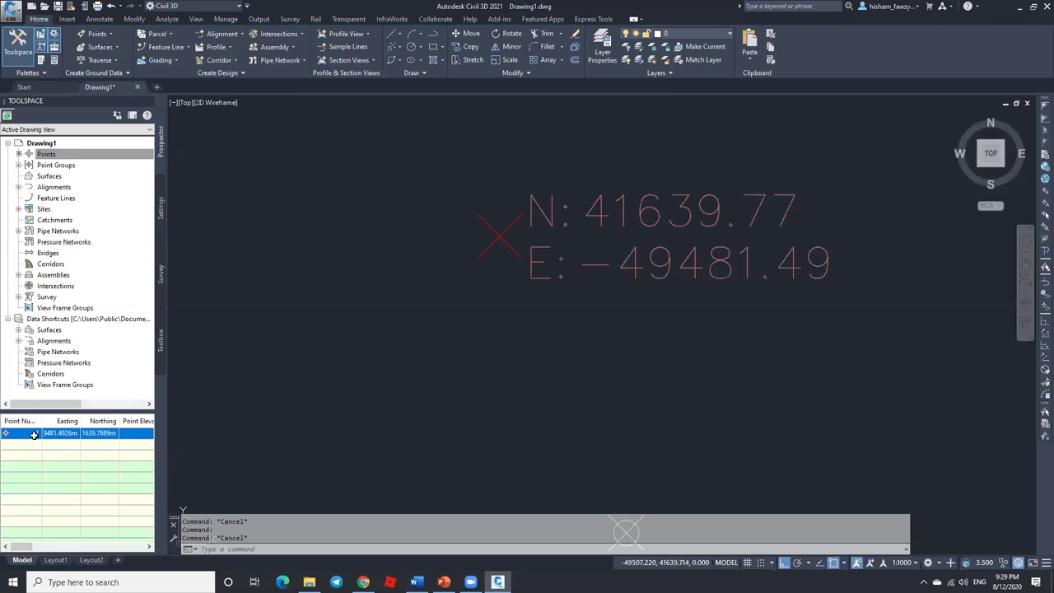
{"action": "left_click_drag", "start_coordinate": [58, 435], "coordinate": [91, 434]}
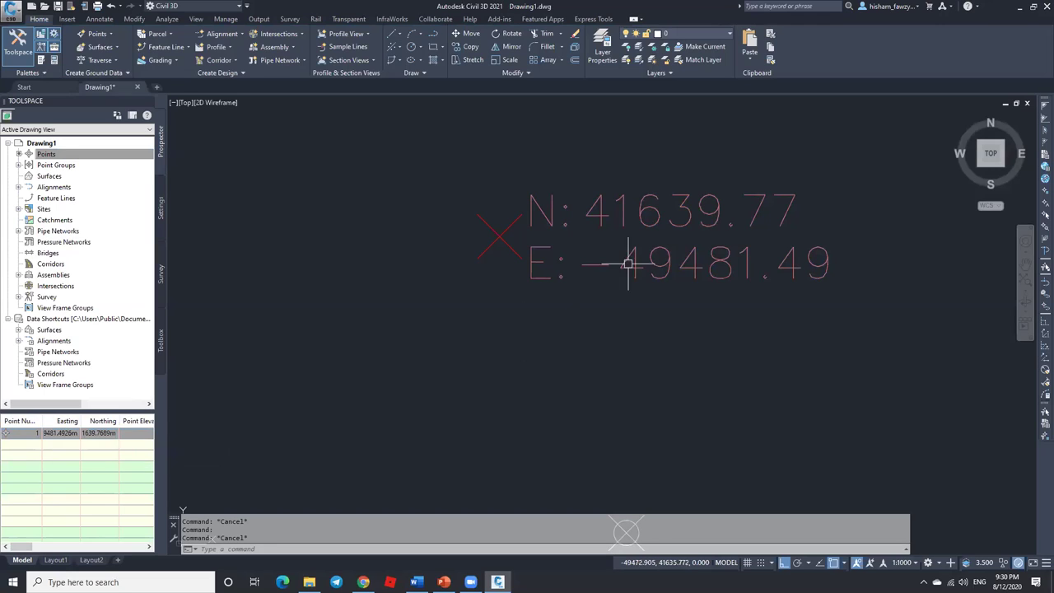
{"action": "left_click_drag", "start_coordinate": [81, 425], "coordinate": [149, 421]}
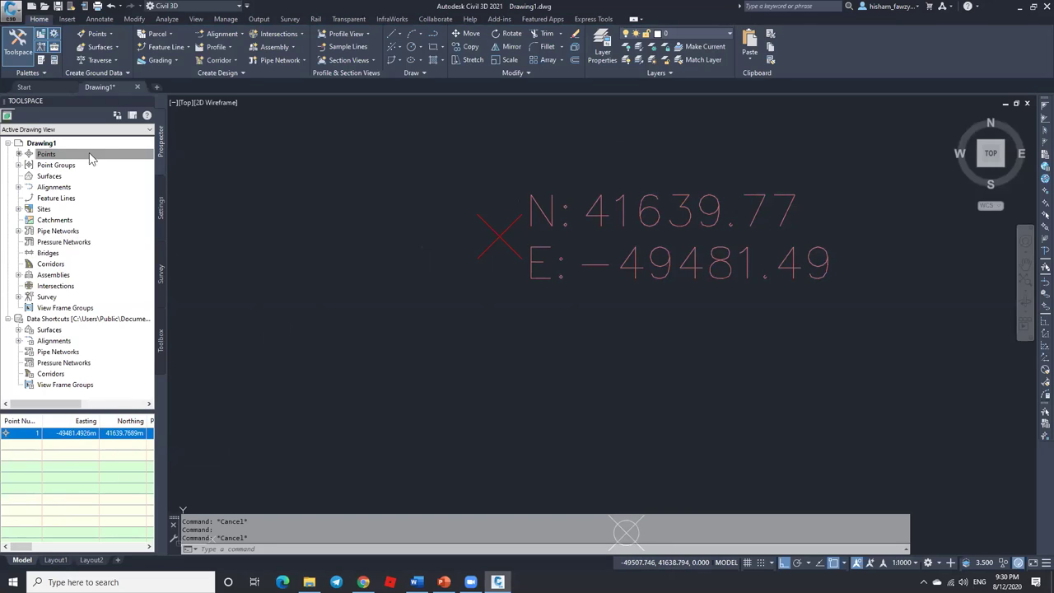
Step: Create a horizontal centerline alignment about 81 m long below the feature line, with the default Proposed style and All Labels set, and select it
{"action": "scroll", "coordinate": [338, 131], "scroll_direction": "down", "scroll_amount": 5}
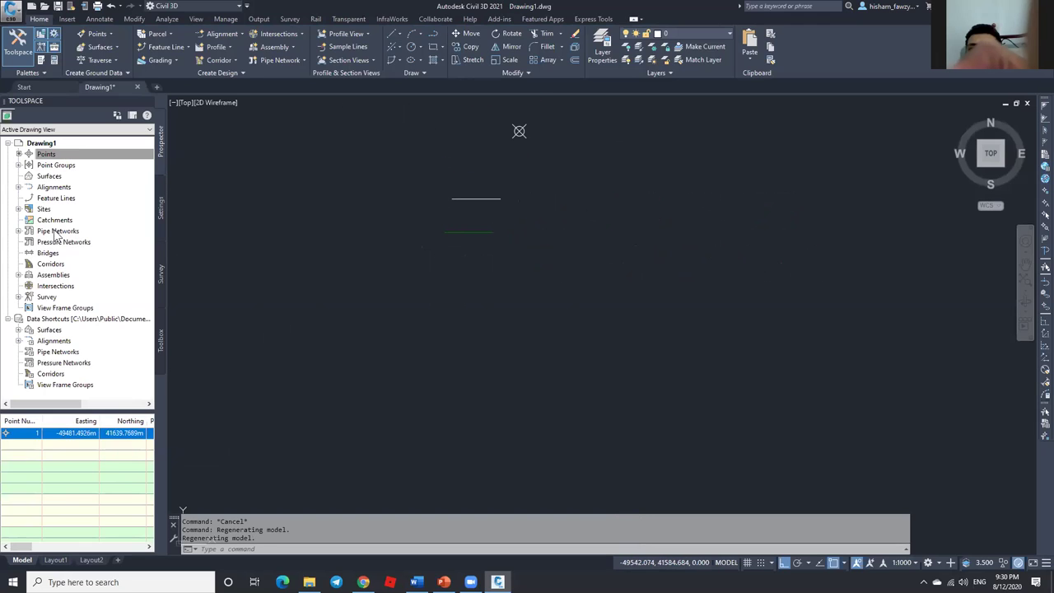
{"action": "left_click", "coordinate": [235, 34]}
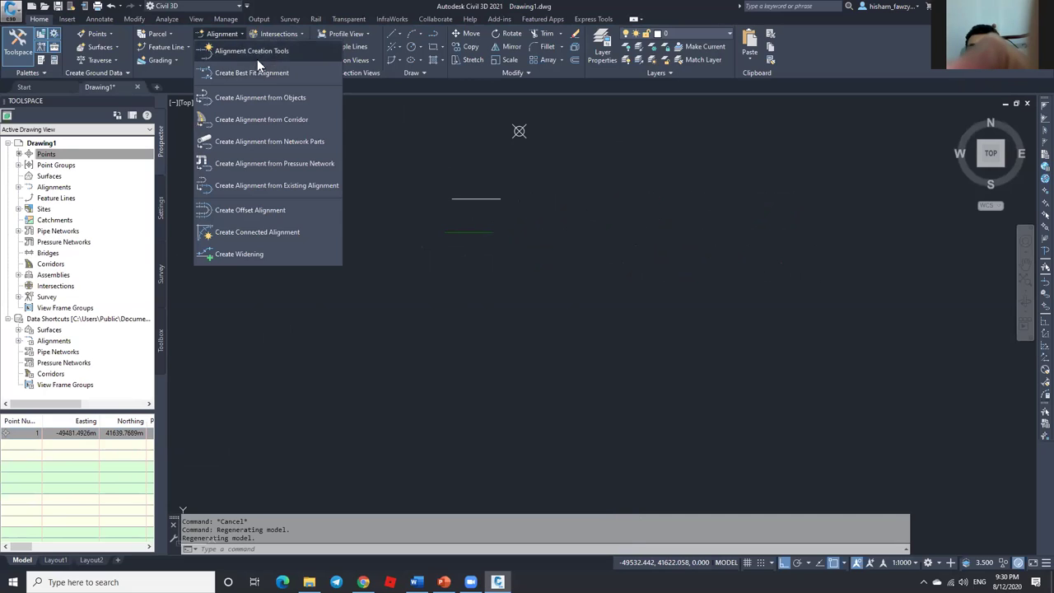
{"action": "left_click", "coordinate": [253, 51]}
{"action": "left_click", "coordinate": [662, 541]}
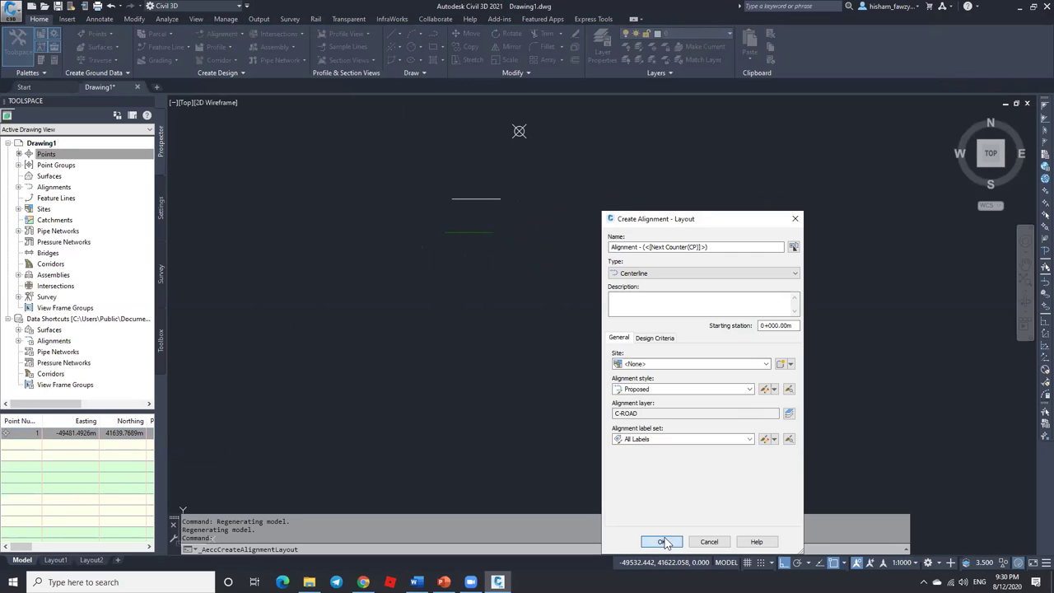
{"action": "left_click", "coordinate": [312, 141]}
{"action": "left_click", "coordinate": [356, 301]}
{"action": "left_click", "coordinate": [750, 302]}
{"action": "key", "text": "Escape"}
{"action": "key", "text": "Escape"}
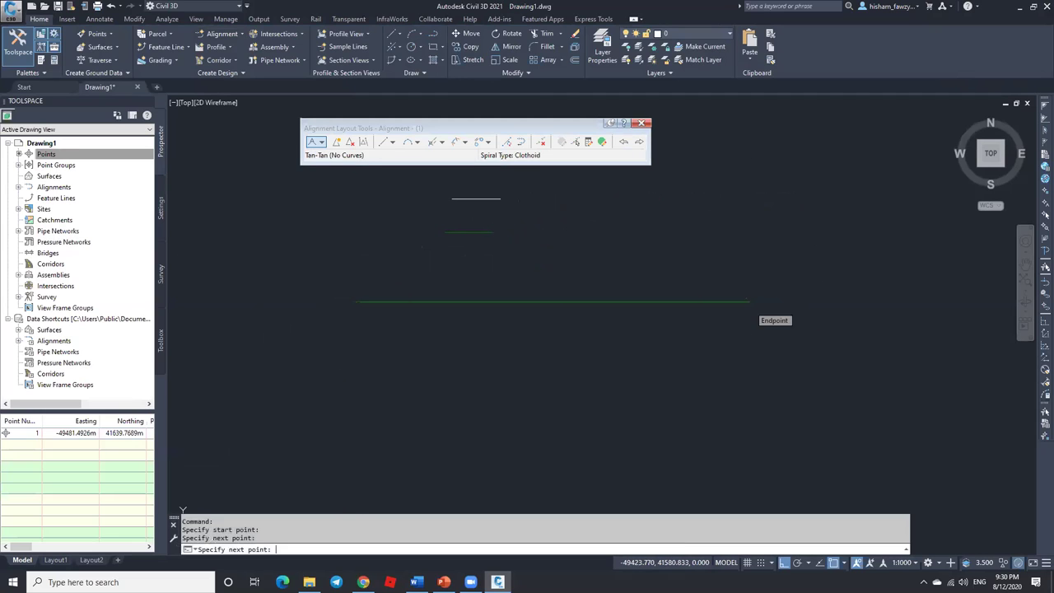
{"action": "left_click", "coordinate": [538, 302]}
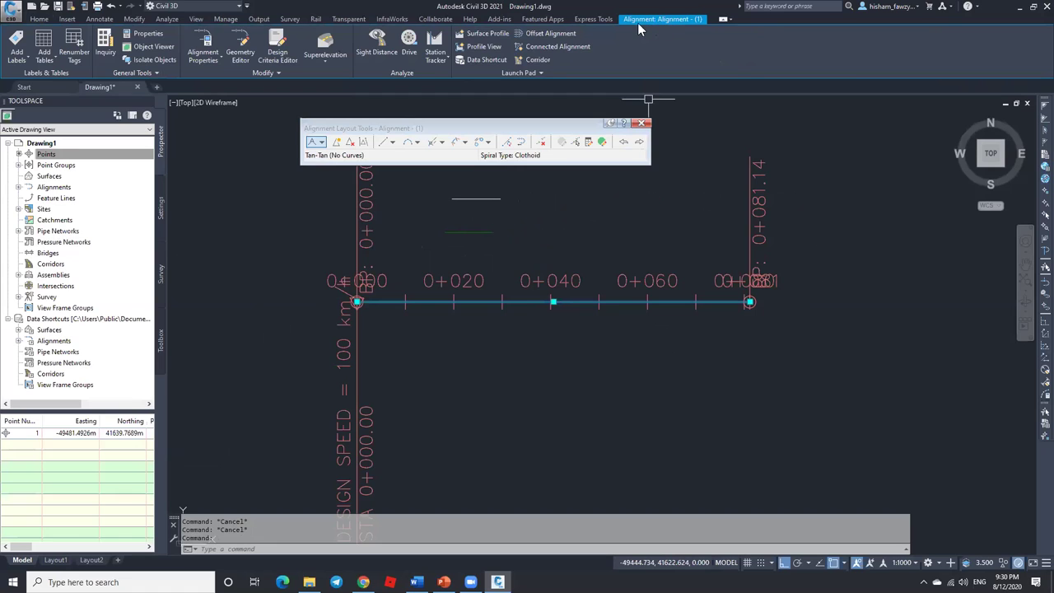
Step: Close the alignment layout tools, rename the alignment as Road 01 in its properties, and reselect it
{"action": "left_click", "coordinate": [642, 122]}
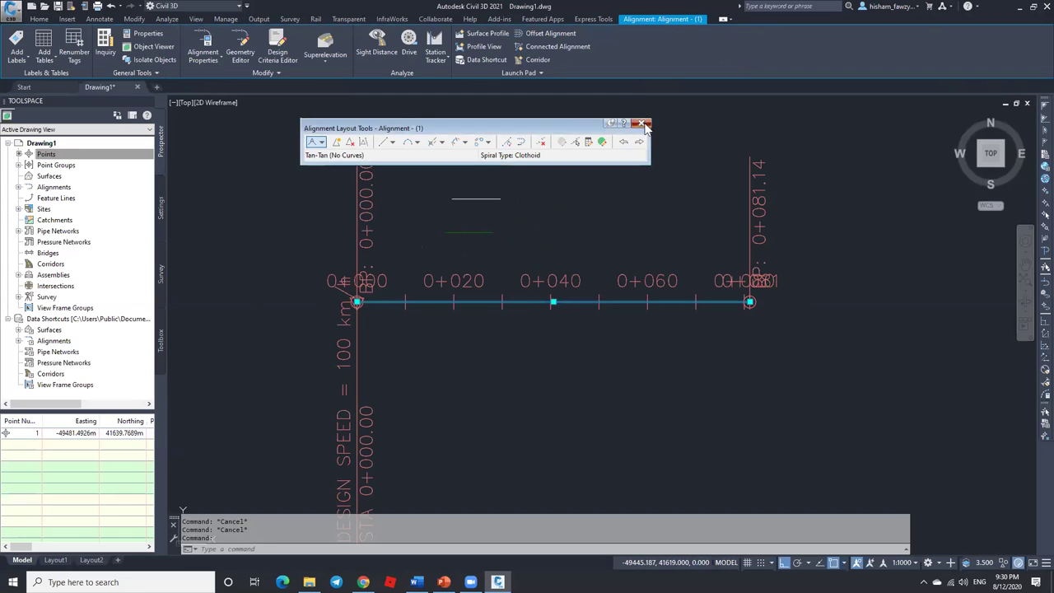
{"action": "left_click", "coordinate": [534, 303]}
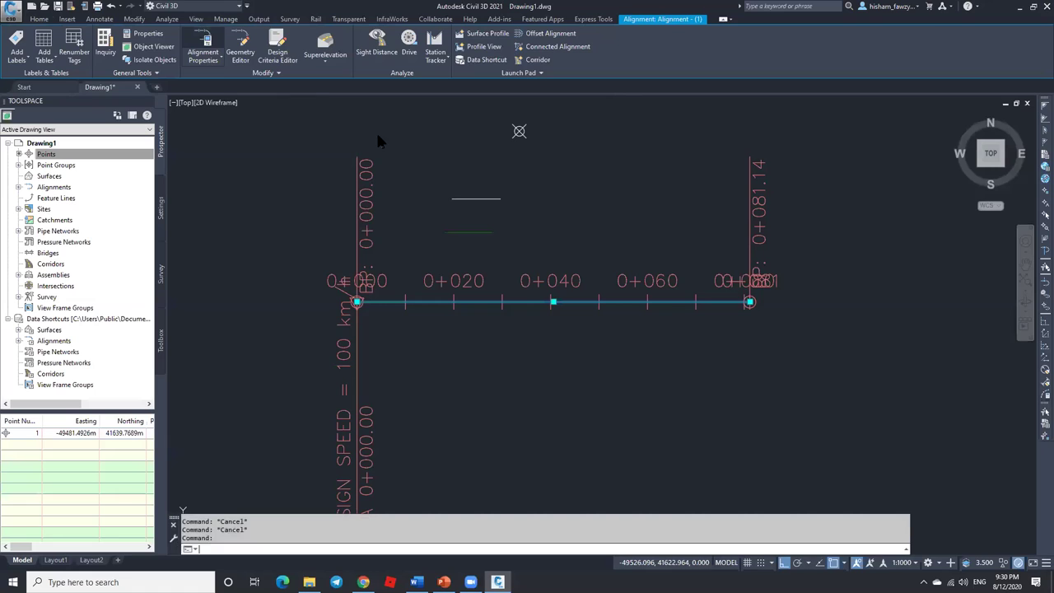
{"action": "left_click_drag", "start_coordinate": [760, 275], "coordinate": [566, 136]}
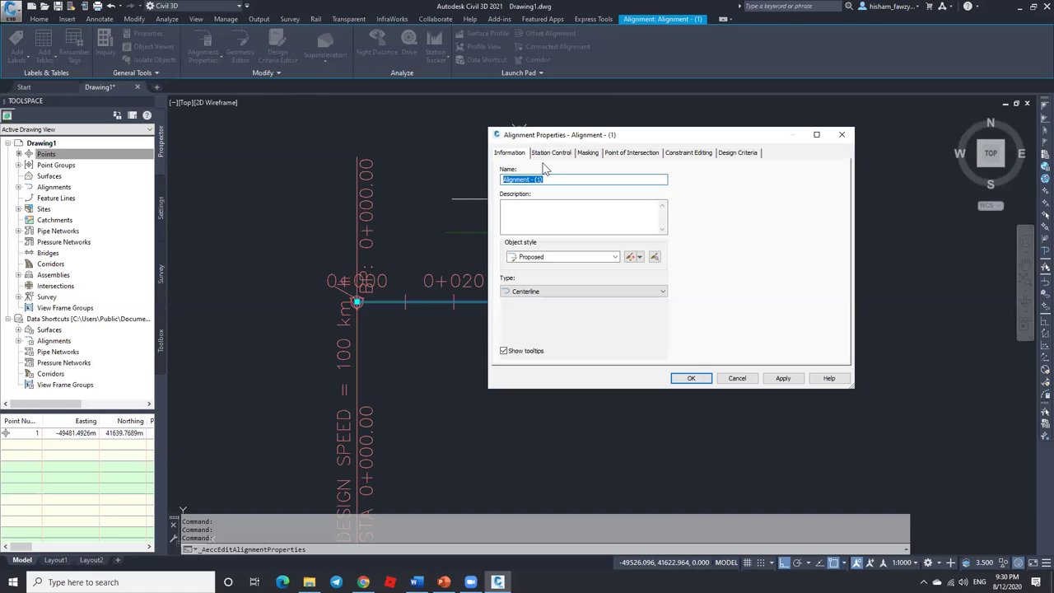
{"action": "type", "text": "Road 01"}
{"action": "left_click", "coordinate": [697, 380]}
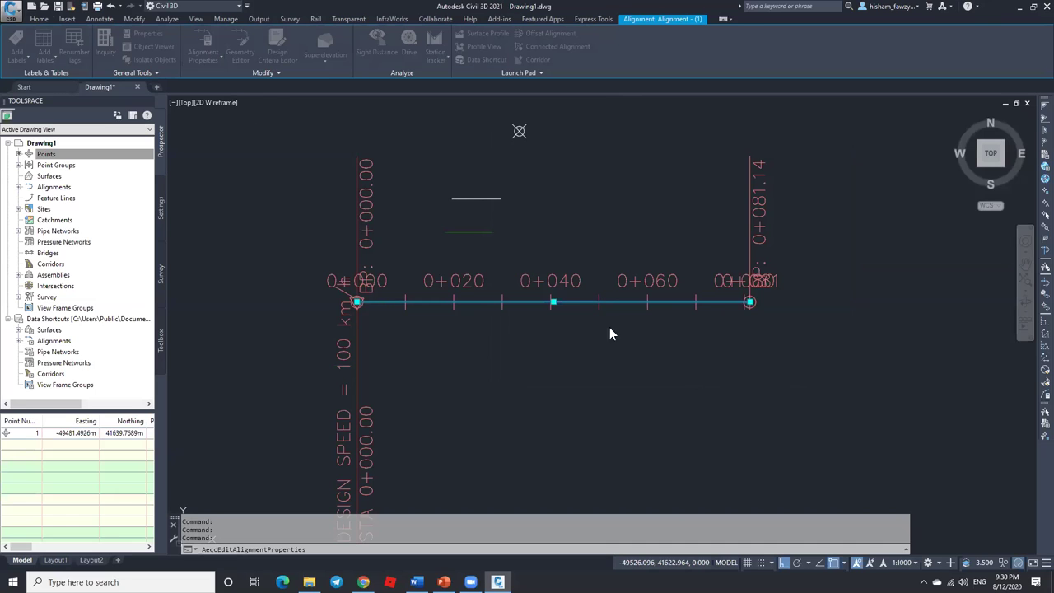
{"action": "key", "text": "Escape"}
{"action": "left_click", "coordinate": [579, 302]}
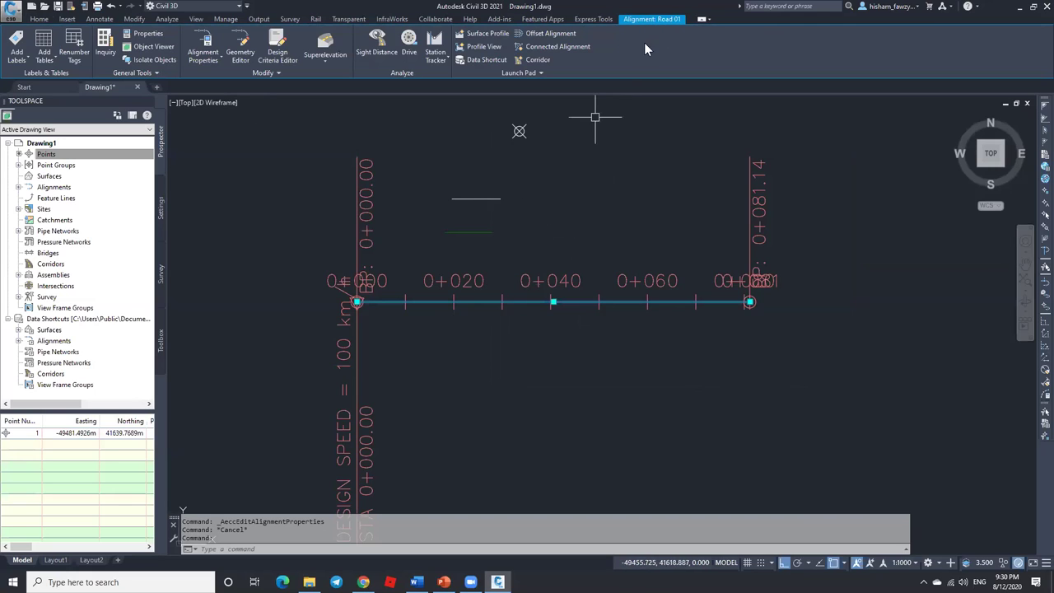
Step: Expand Alignments and Centerline Alignments in Prospector and select Road 01
{"action": "left_click", "coordinate": [18, 187]}
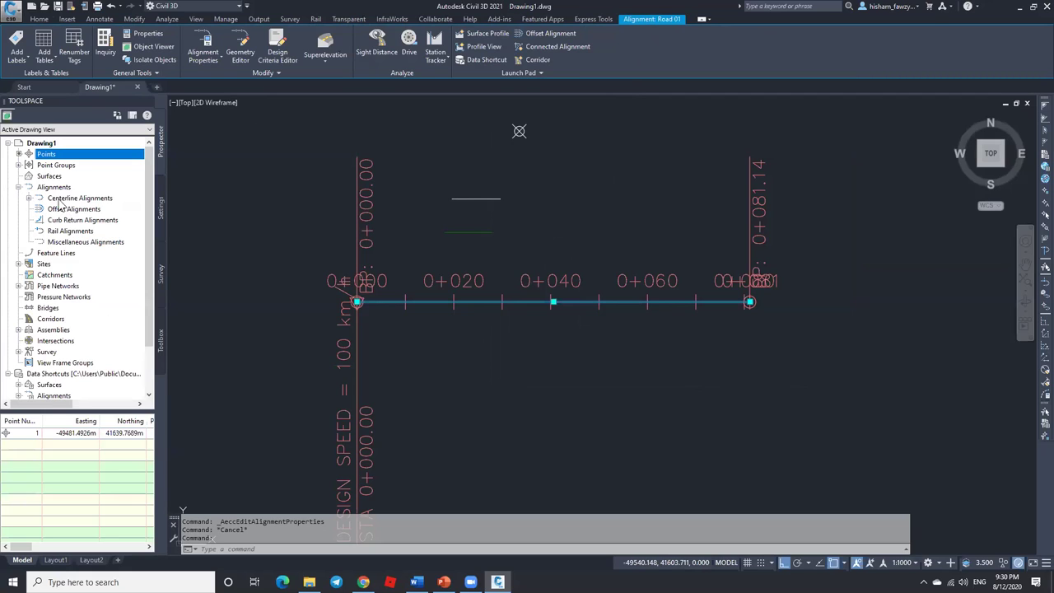
{"action": "left_click", "coordinate": [19, 188]}
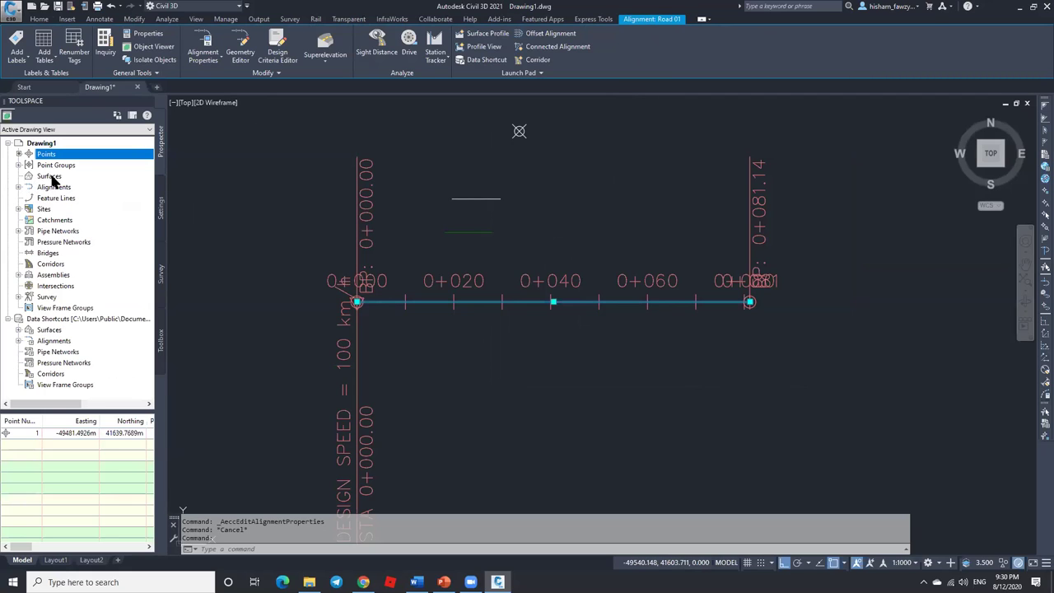
{"action": "left_click", "coordinate": [19, 188]}
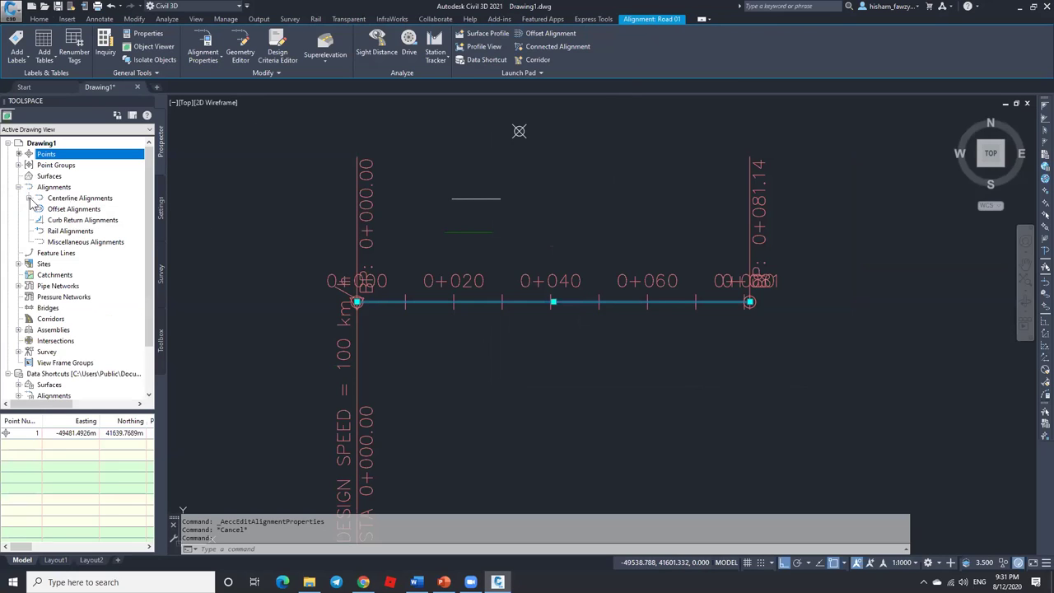
{"action": "left_click", "coordinate": [28, 199]}
{"action": "left_click", "coordinate": [70, 210]}
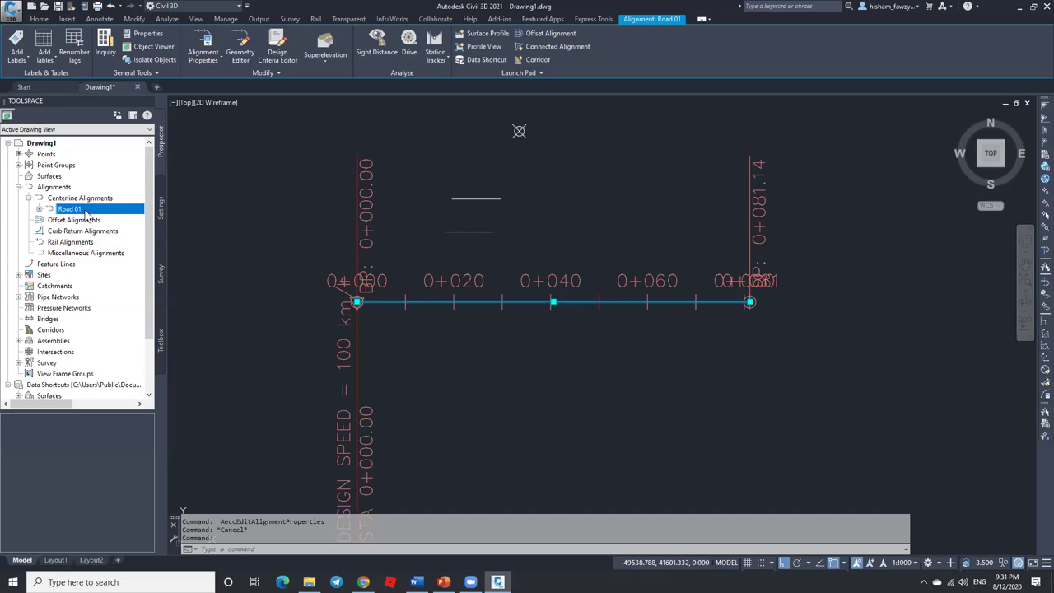
Step: Clear the drawing selection and zoom to the Road 01 alignment from its Prospector entry
{"action": "scroll", "coordinate": [601, 247], "scroll_direction": "down", "scroll_amount": 10}
{"action": "key", "text": "Escape"}
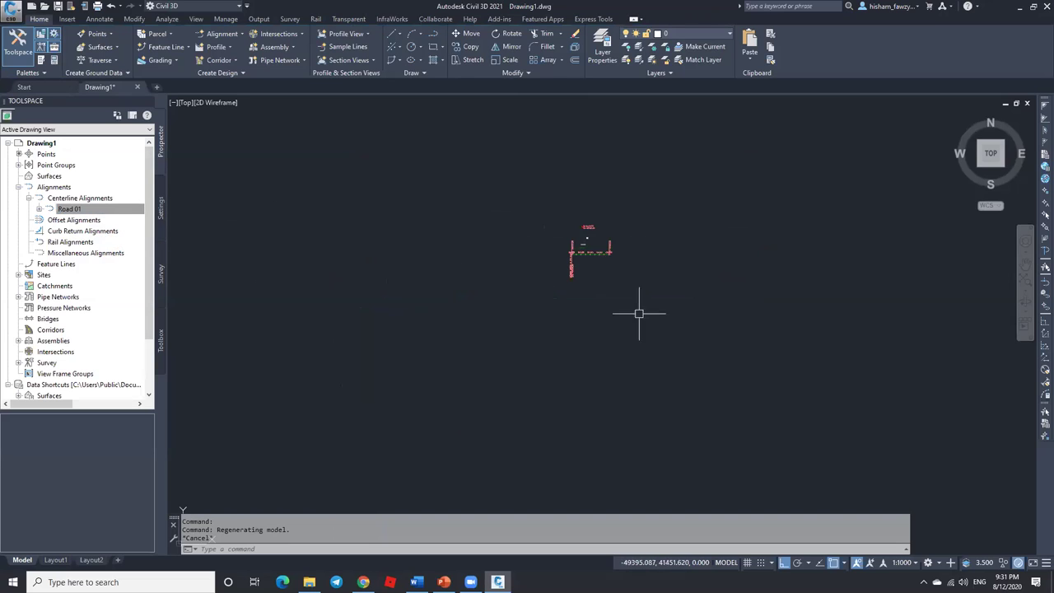
{"action": "right_click", "coordinate": [105, 213]}
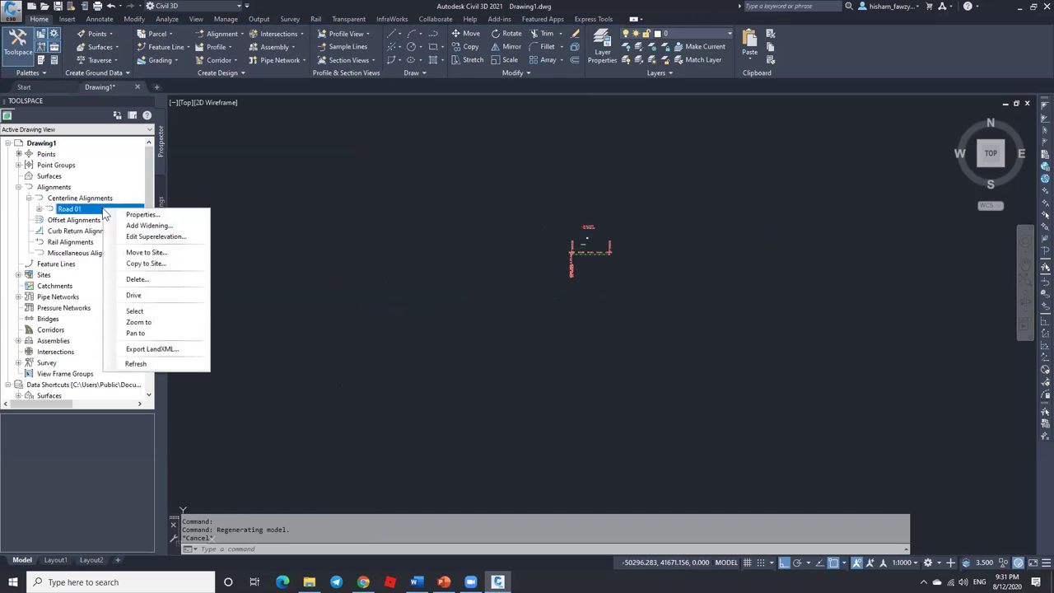
{"action": "left_click", "coordinate": [156, 322]}
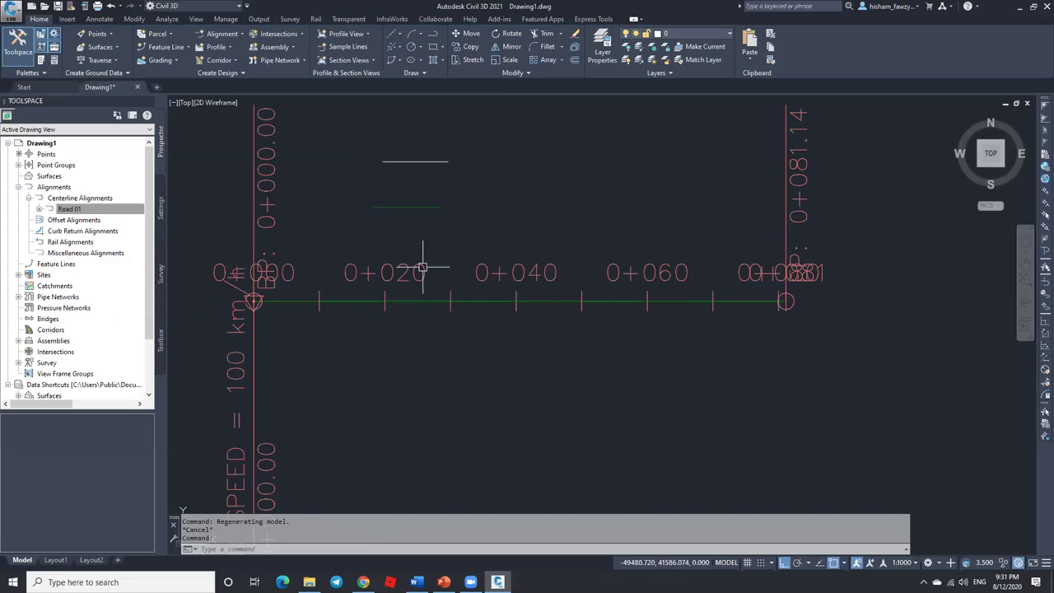
Step: Collapse Centerline Alignments and Alignments in Prospector and list the drawing's Points
{"action": "left_click", "coordinate": [29, 198]}
{"action": "left_click", "coordinate": [18, 188]}
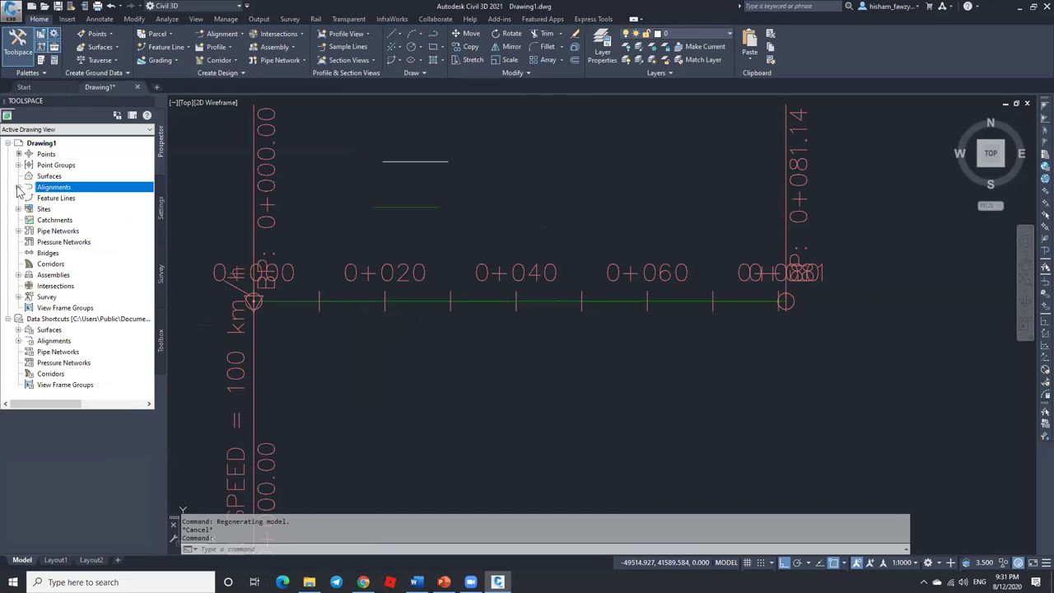
{"action": "left_click", "coordinate": [48, 155]}
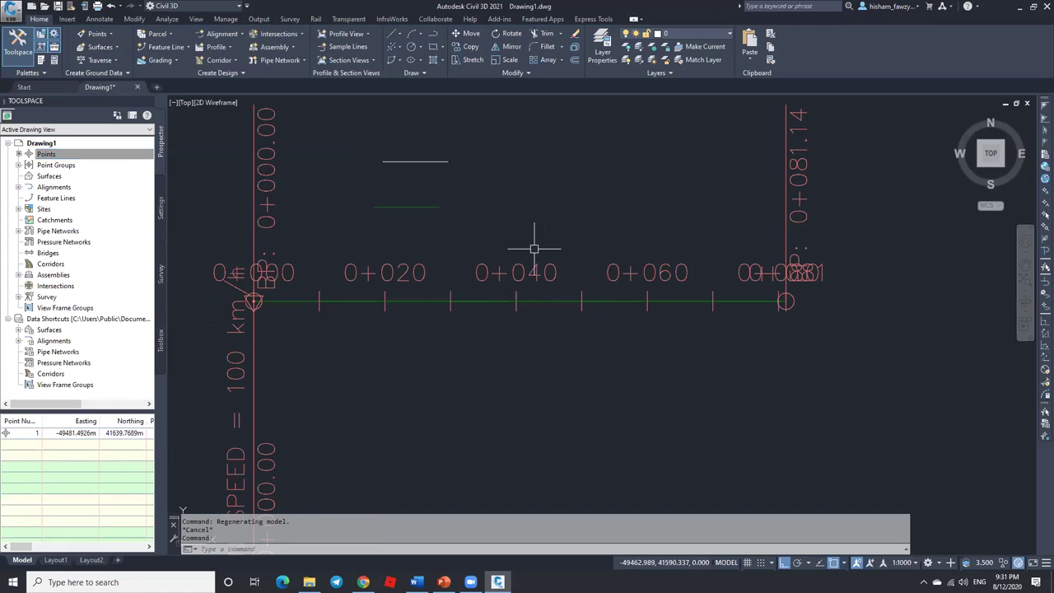
Step: Delete the Road 01 alignment from the drawing
{"action": "scroll", "coordinate": [542, 252], "scroll_direction": "down", "scroll_amount": 4}
{"action": "scroll", "coordinate": [534, 280], "scroll_direction": "up", "scroll_amount": 2}
{"action": "left_click", "coordinate": [545, 293]}
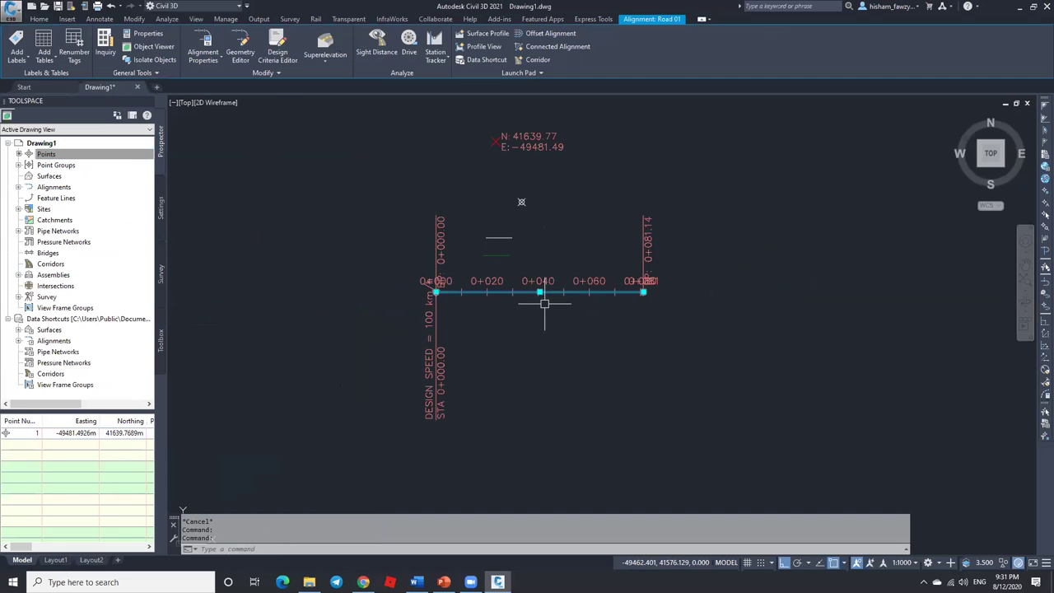
{"action": "key", "text": "Delete"}
{"action": "scroll", "coordinate": [526, 247], "scroll_direction": "up", "scroll_amount": 2}
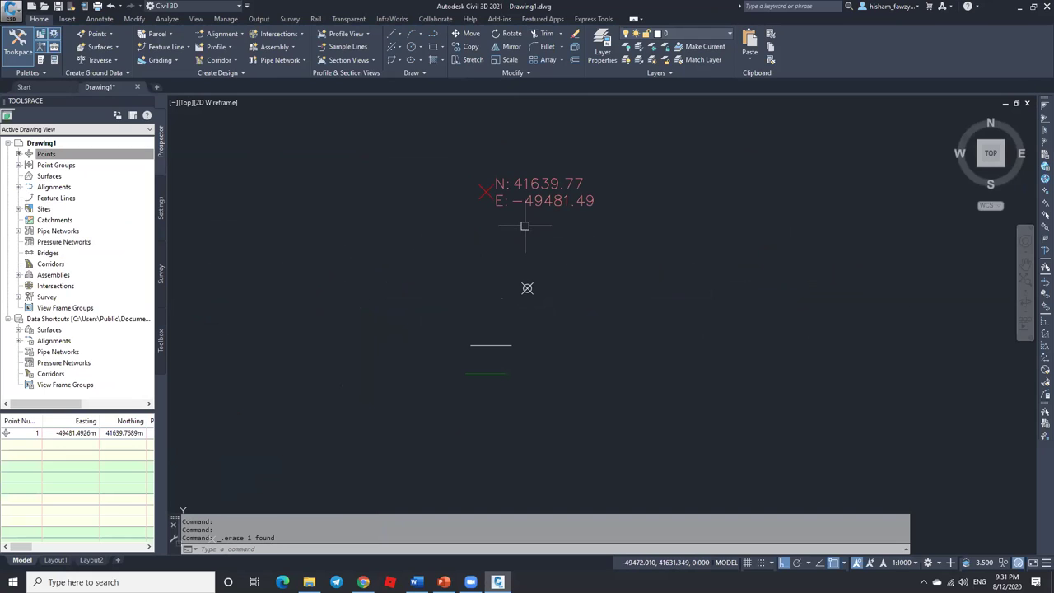
Step: Explode the labelled COGO point and recheck the Points collection in Prospector
{"action": "left_click", "coordinate": [46, 154]}
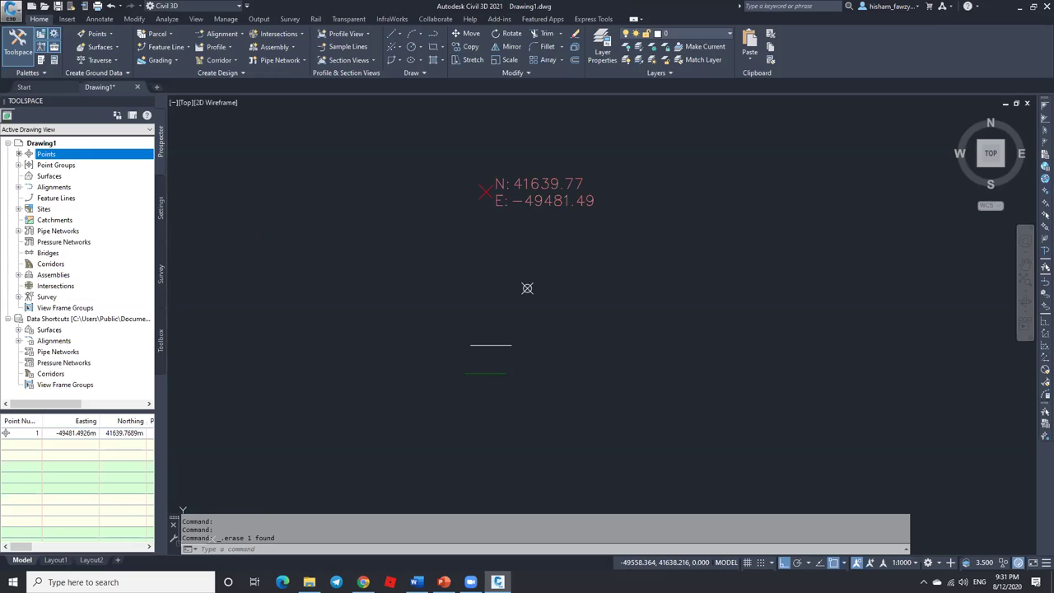
{"action": "left_click", "coordinate": [488, 189]}
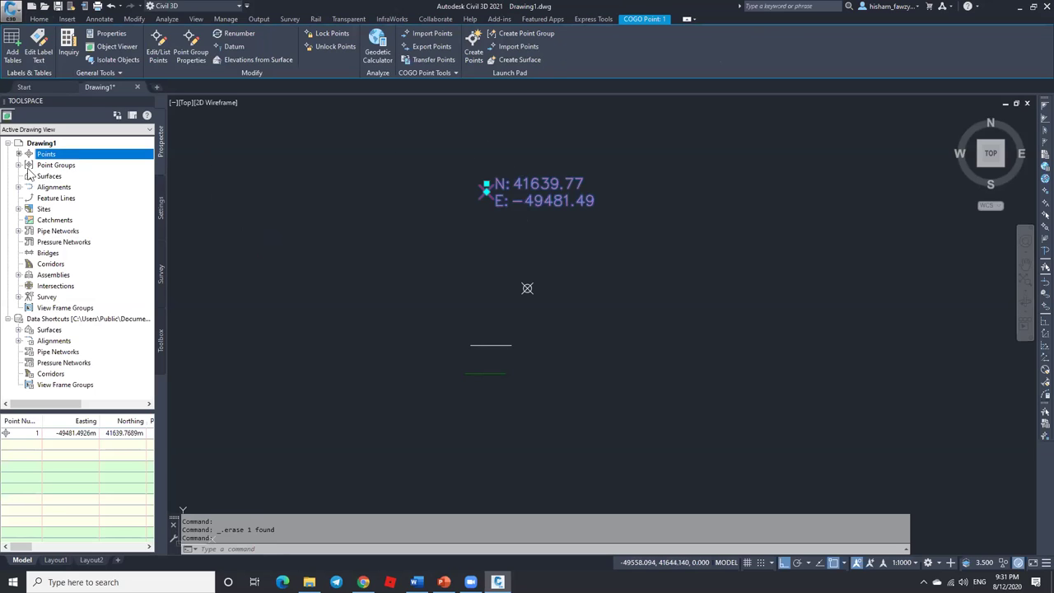
{"action": "type", "text": "x"}
{"action": "key", "text": "Return"}
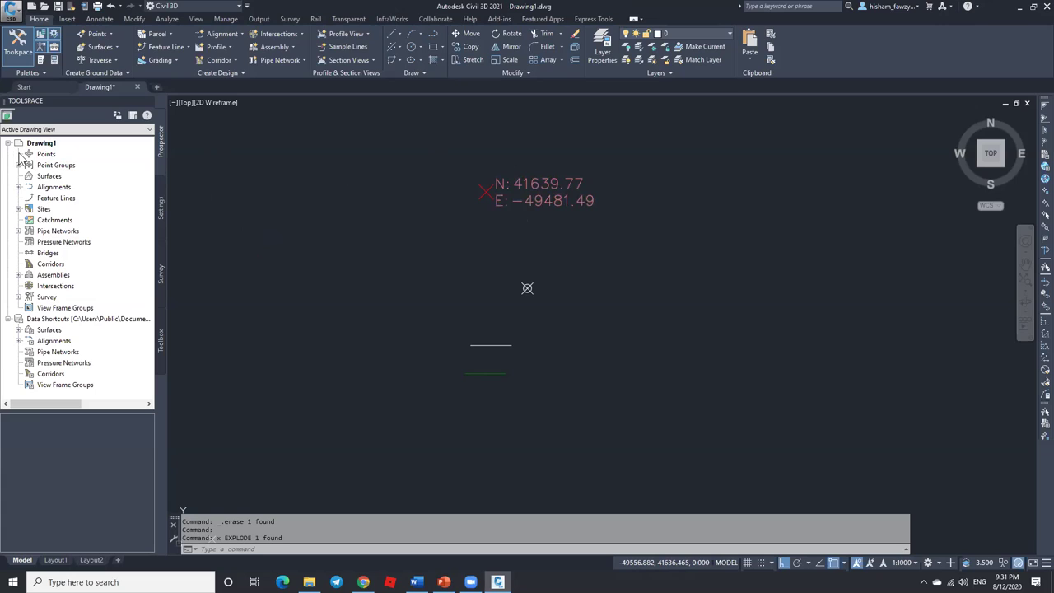
{"action": "left_click", "coordinate": [46, 155]}
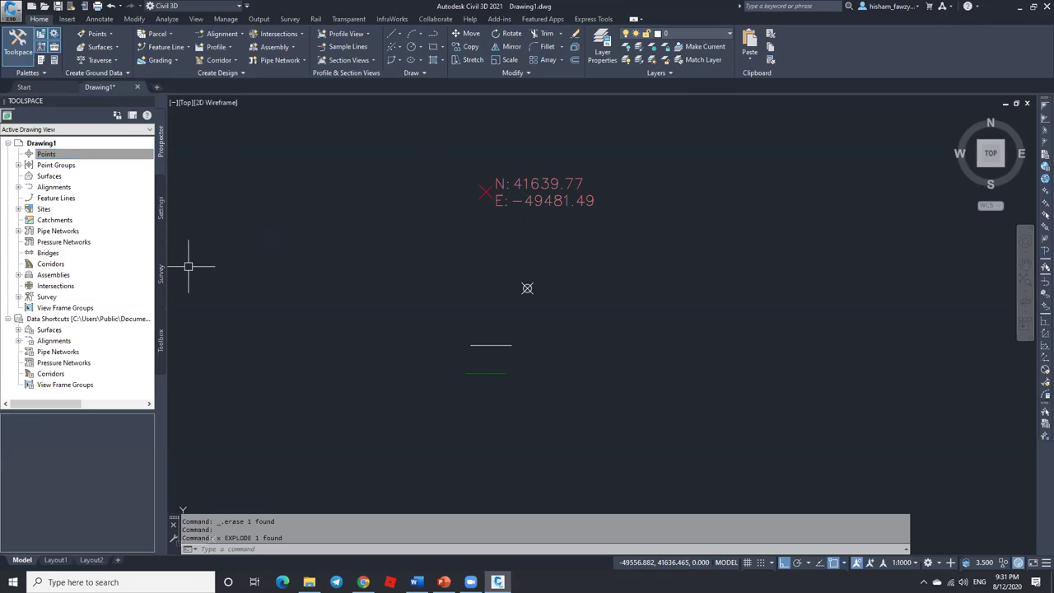
Step: Examine the exploded point's object type, layer and position in its properties, then close the palette
{"action": "left_click", "coordinate": [489, 194]}
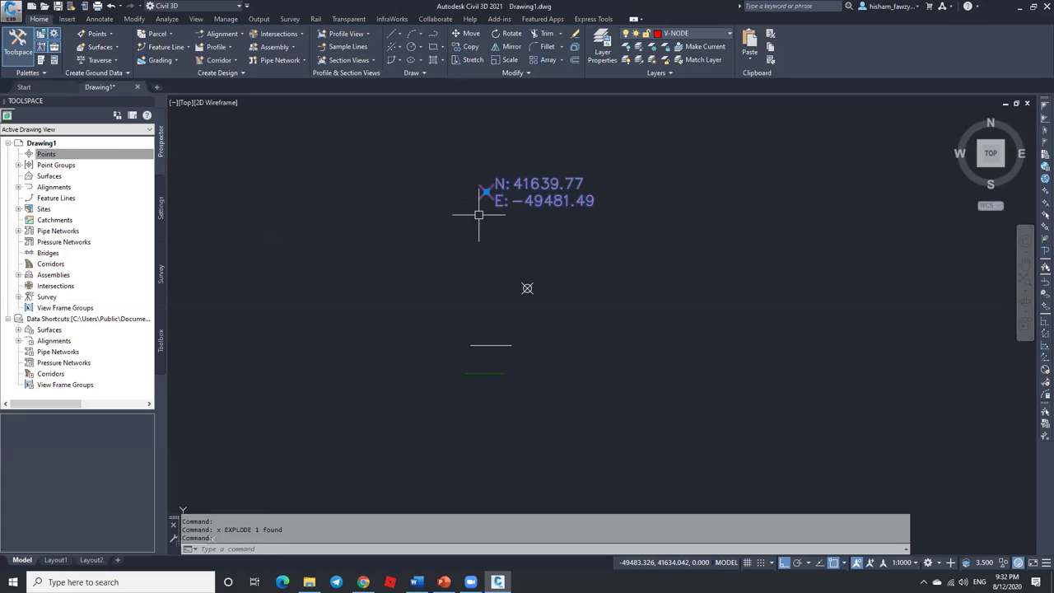
{"action": "key", "text": "Escape"}
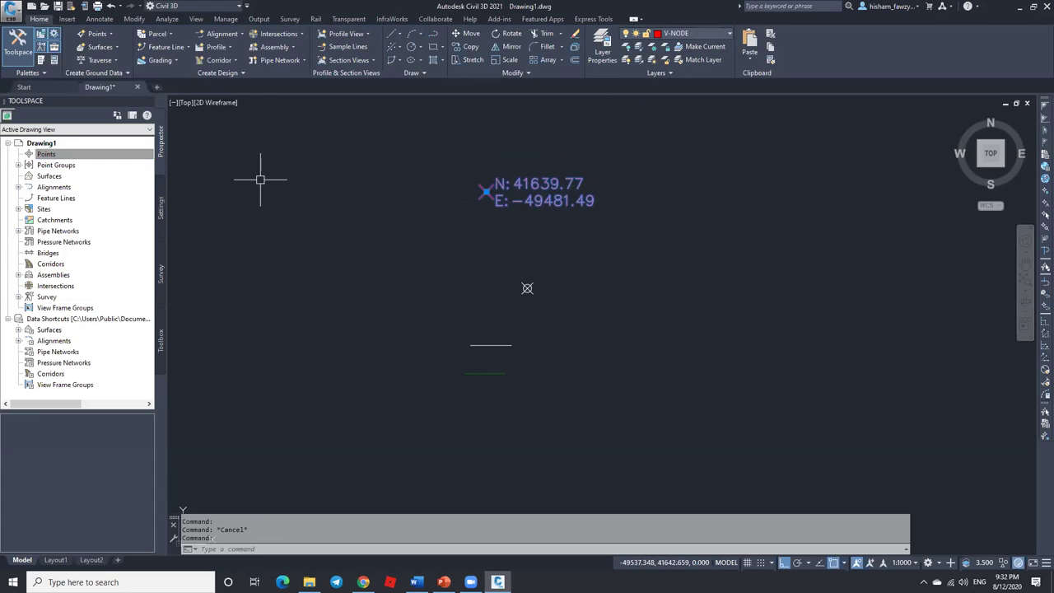
{"action": "key", "text": "Escape"}
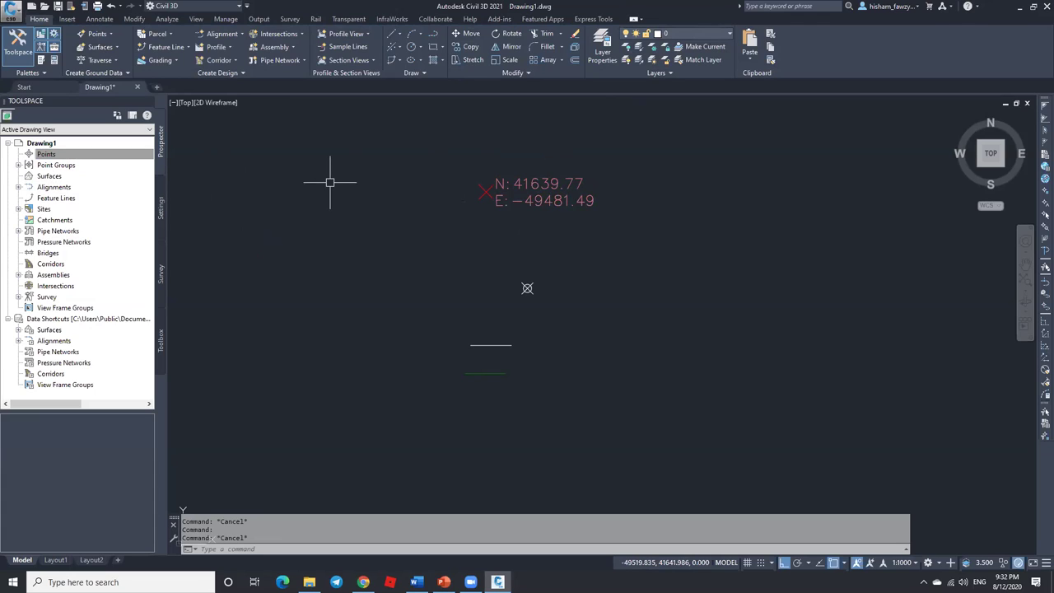
{"action": "scroll", "coordinate": [551, 268], "scroll_direction": "down", "scroll_amount": 2}
{"action": "scroll", "coordinate": [553, 256], "scroll_direction": "up", "scroll_amount": 2}
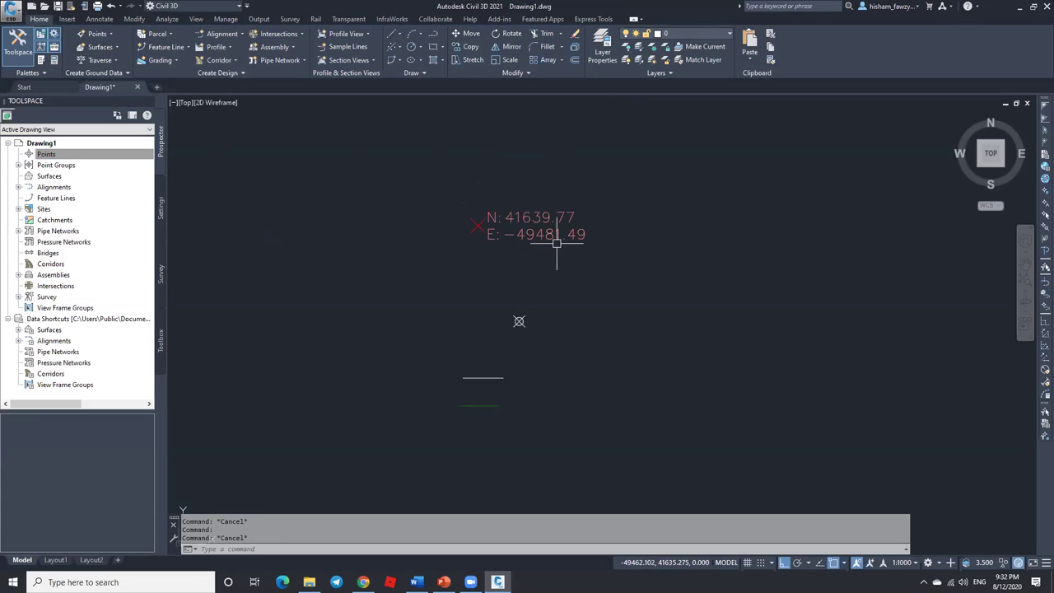
{"action": "mouse_move", "coordinate": [557, 239]}
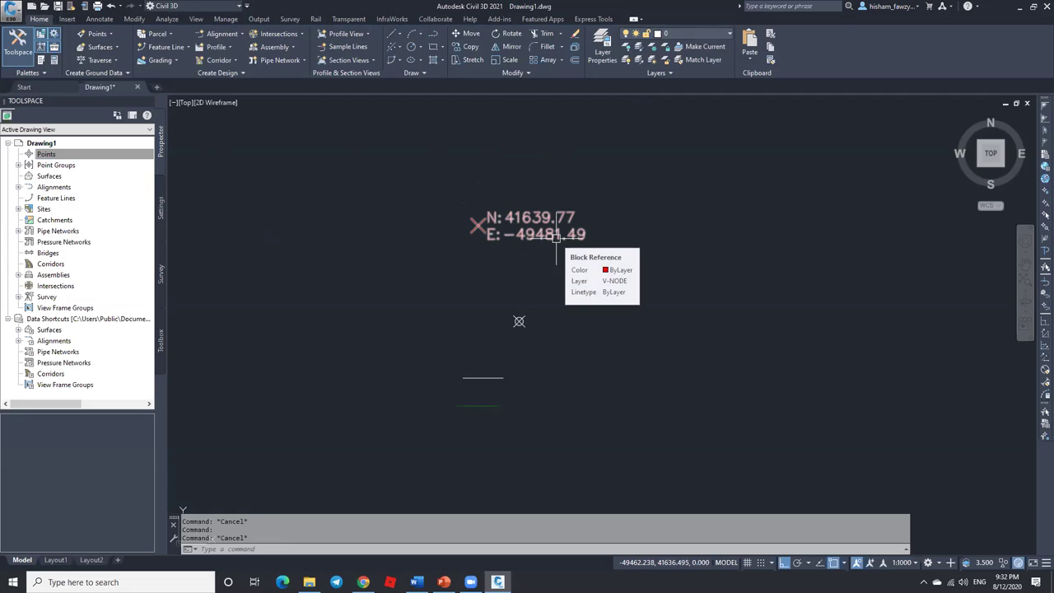
{"action": "left_click", "coordinate": [543, 240]}
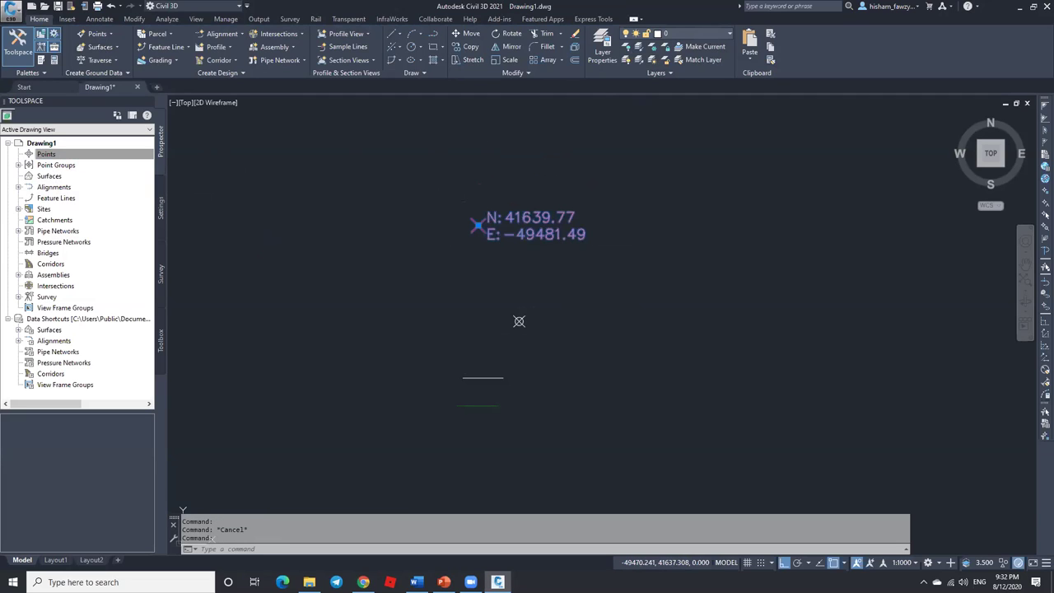
{"action": "key", "text": "ctrl+1"}
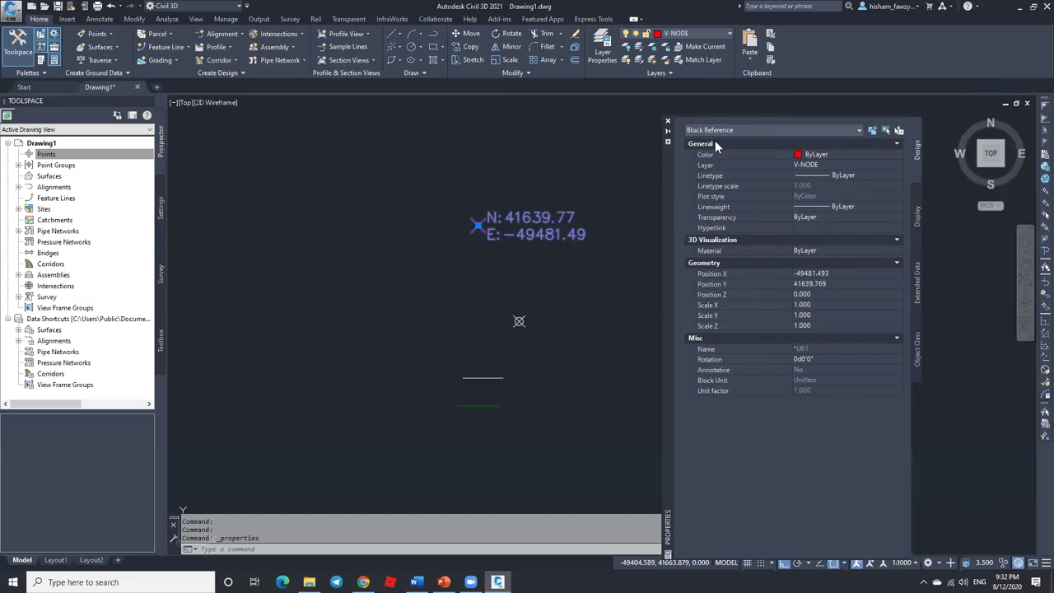
{"action": "left_click", "coordinate": [668, 121]}
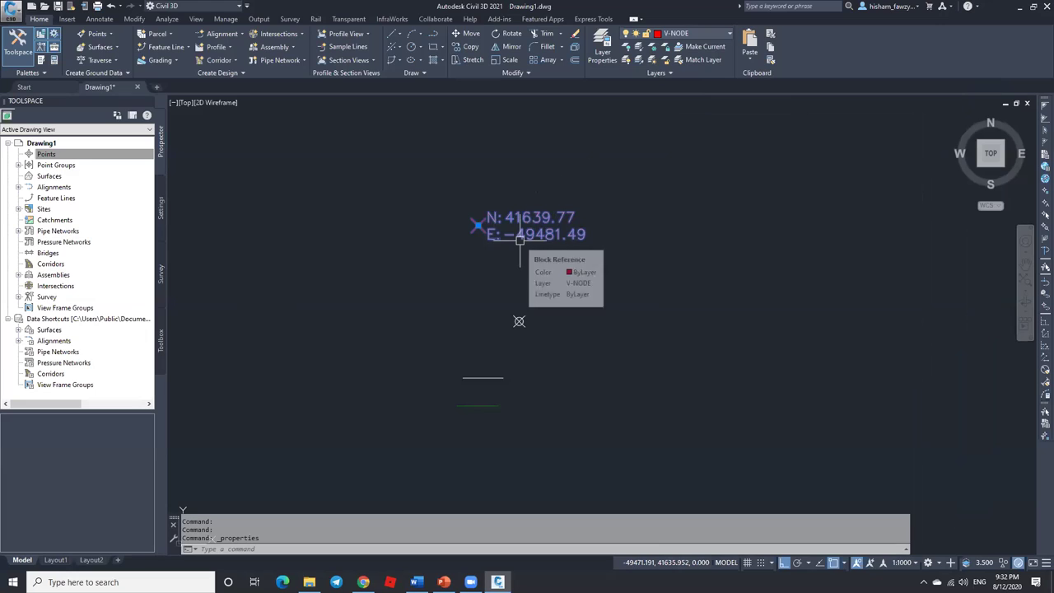
Step: Expand Point Groups in Prospector, check the _All Points group, and inspect the exploded point in the drawing again
{"action": "left_click", "coordinate": [126, 185]}
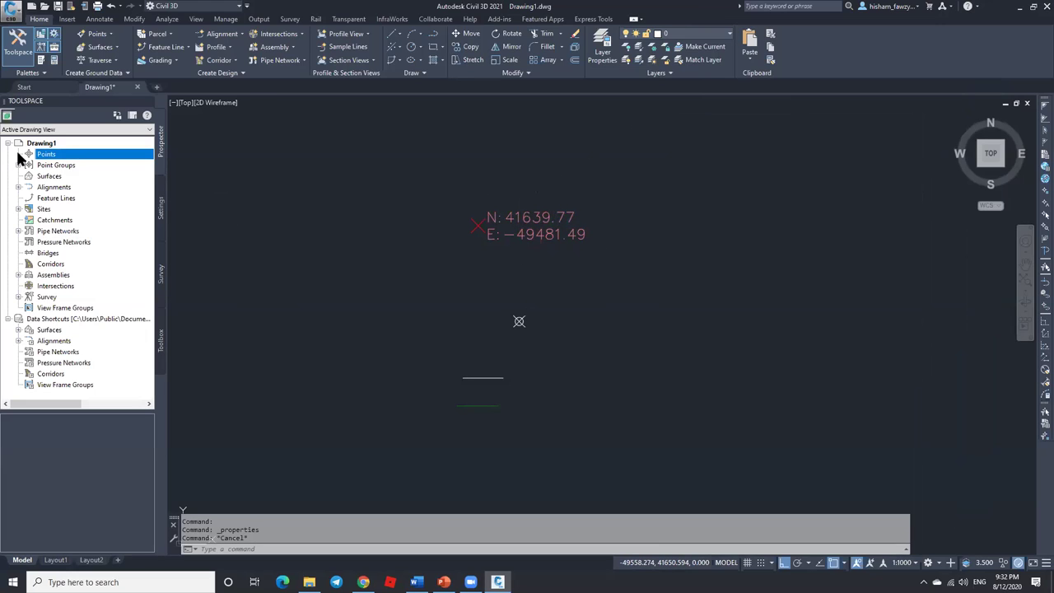
{"action": "left_click", "coordinate": [18, 165]}
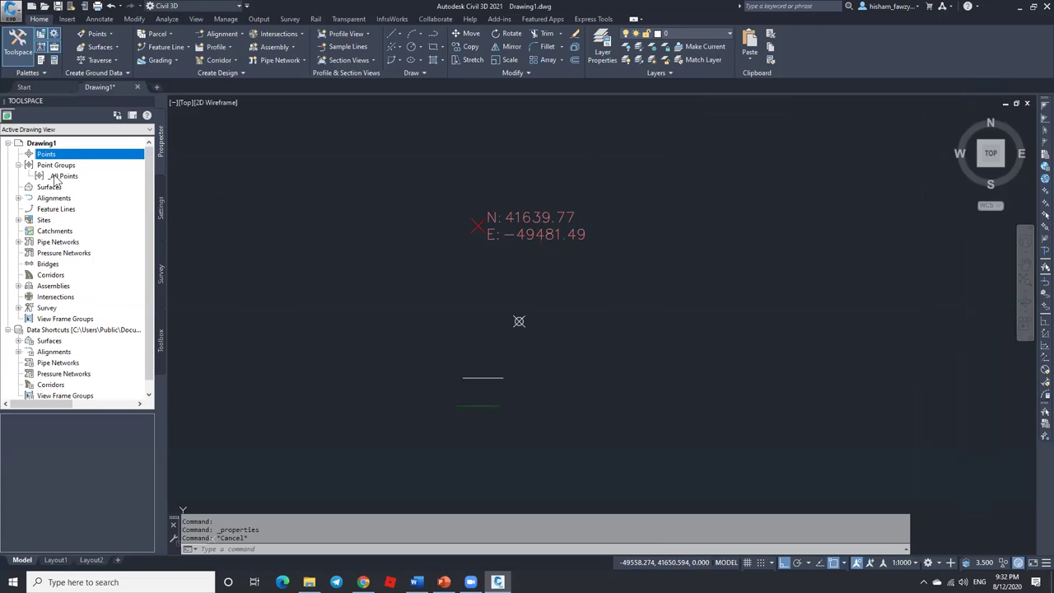
{"action": "left_click", "coordinate": [71, 177]}
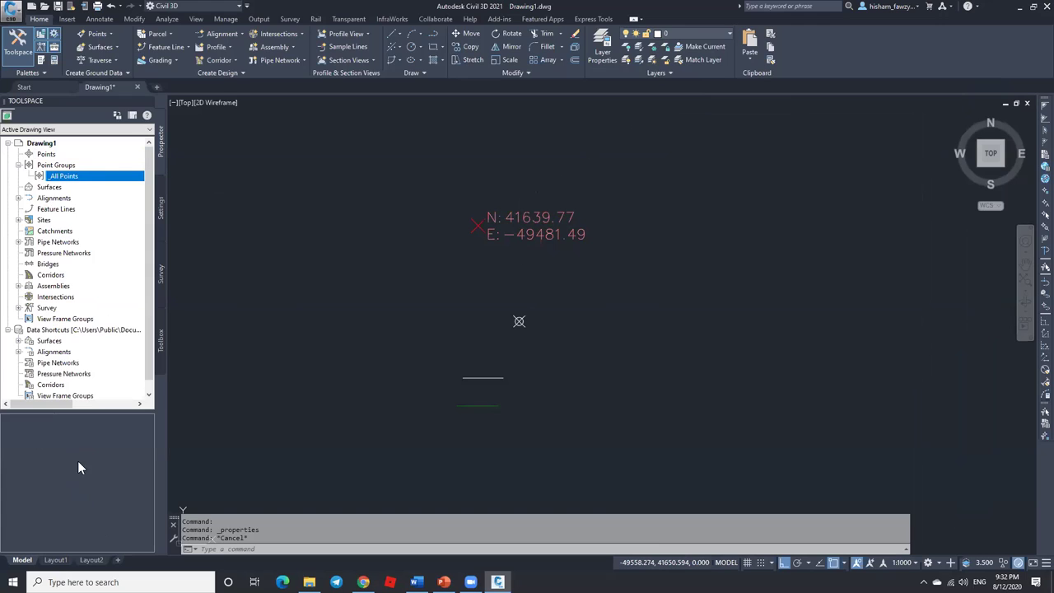
{"action": "key", "text": "Escape"}
{"action": "left_click", "coordinate": [551, 236]}
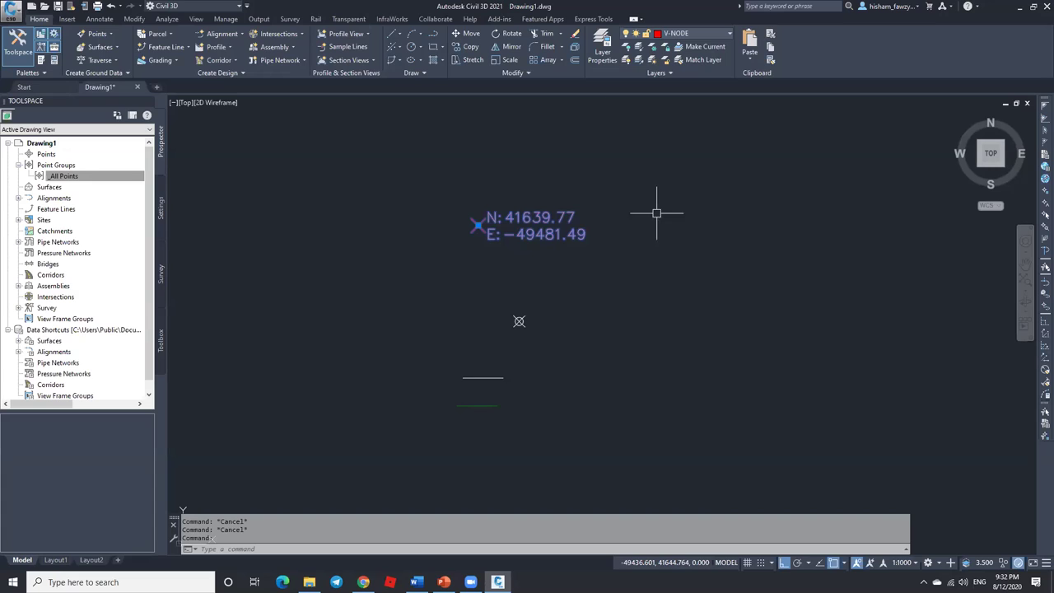
{"action": "key", "text": "Escape"}
Step: Explode the green feature line and display the properties of the resulting object
{"action": "left_click", "coordinate": [475, 407]}
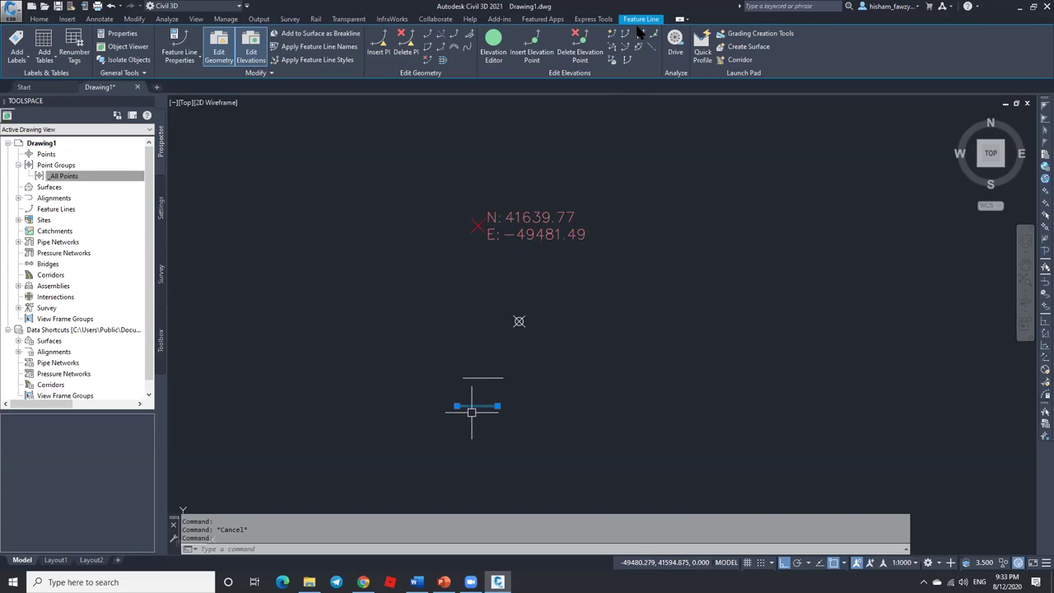
{"action": "type", "text": "x"}
{"action": "key", "text": "Return"}
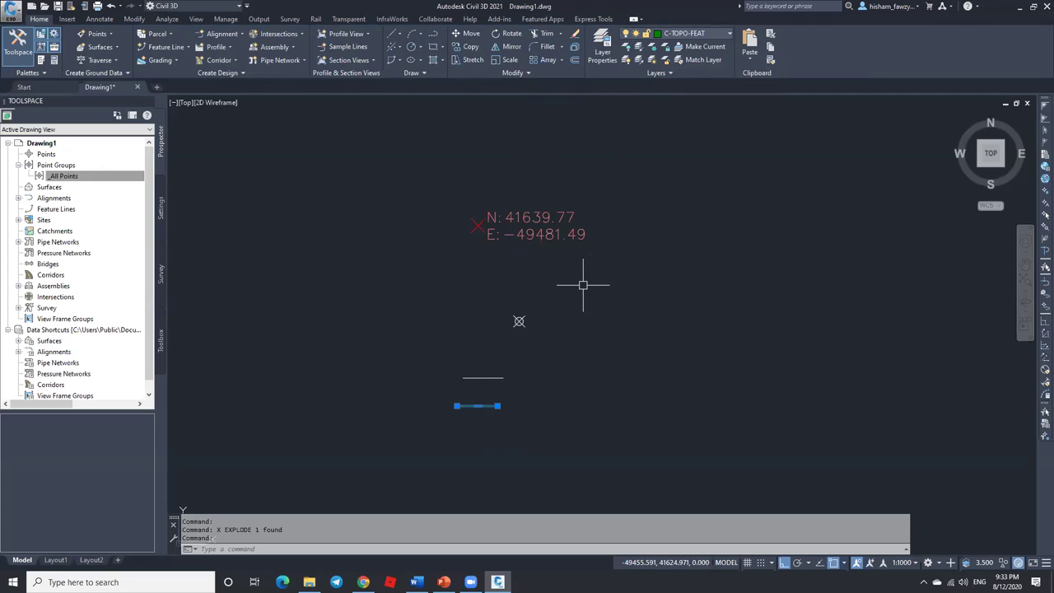
{"action": "key", "text": "ctrl+1"}
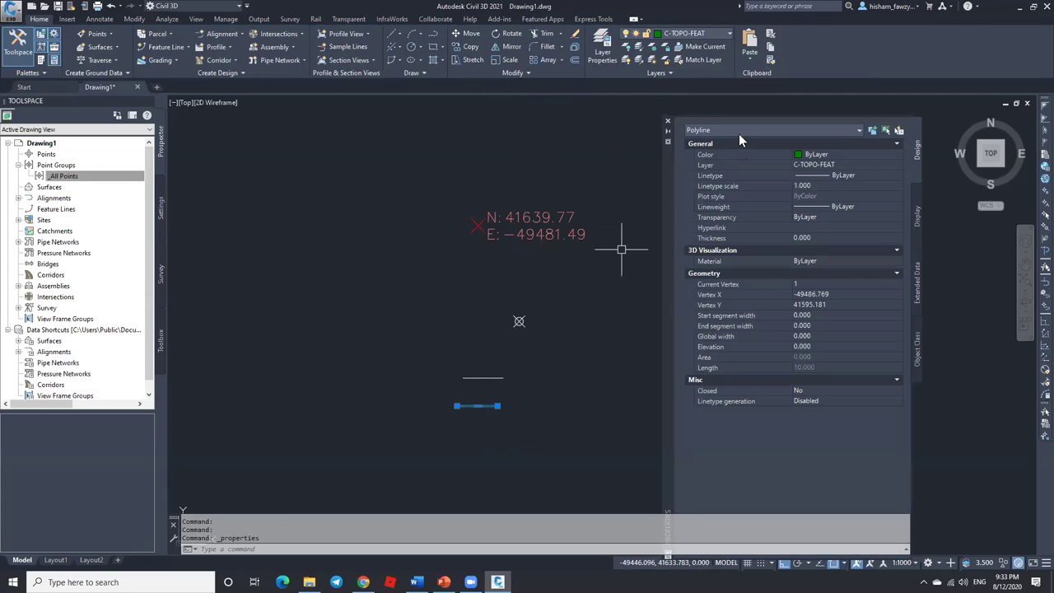
Step: Close the polyline's properties, then inspect the exploded labelled point's properties and clear the selection
{"action": "left_click", "coordinate": [668, 124]}
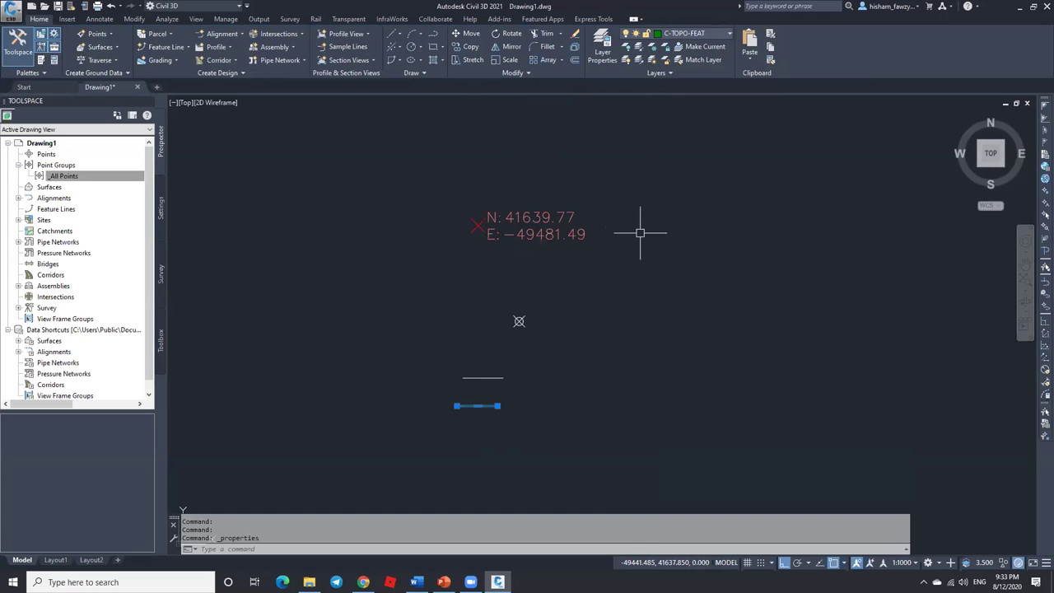
{"action": "key", "text": "Escape"}
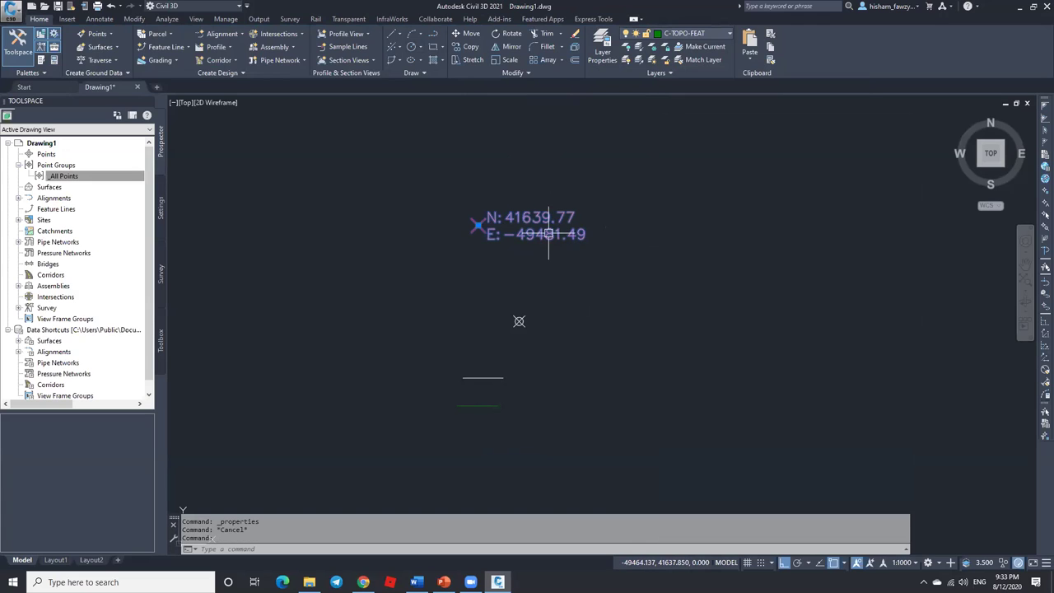
{"action": "double_click", "coordinate": [573, 234]}
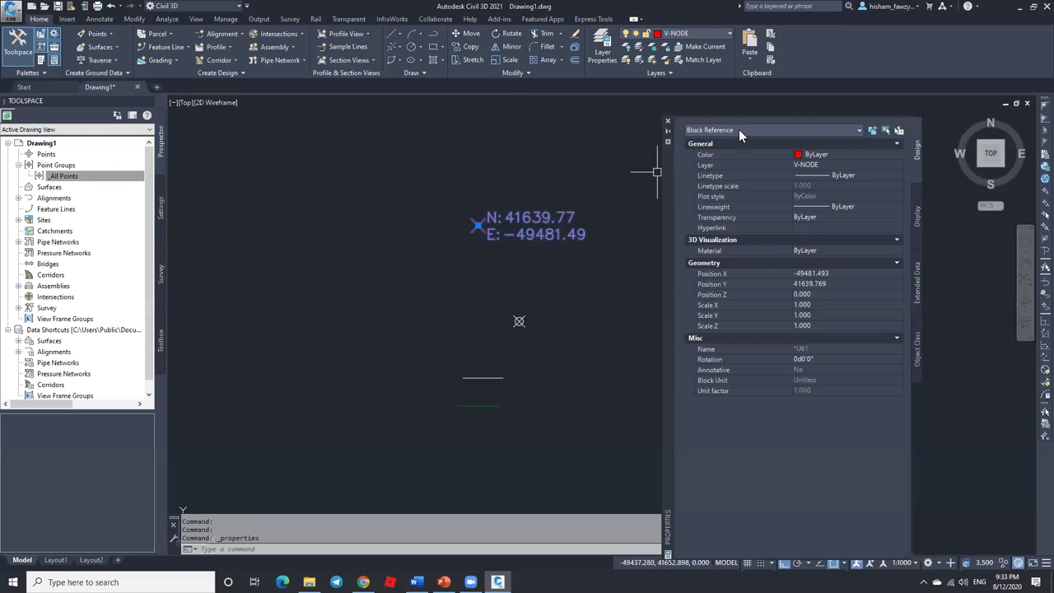
{"action": "left_click", "coordinate": [668, 121]}
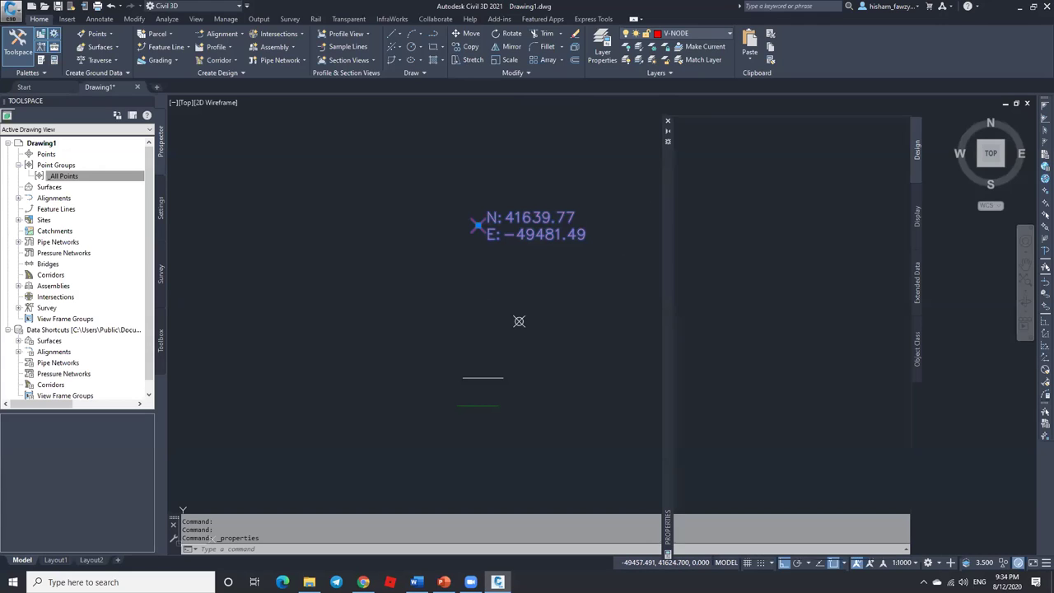
{"action": "left_click", "coordinate": [668, 121]}
{"action": "key", "text": "Escape"}
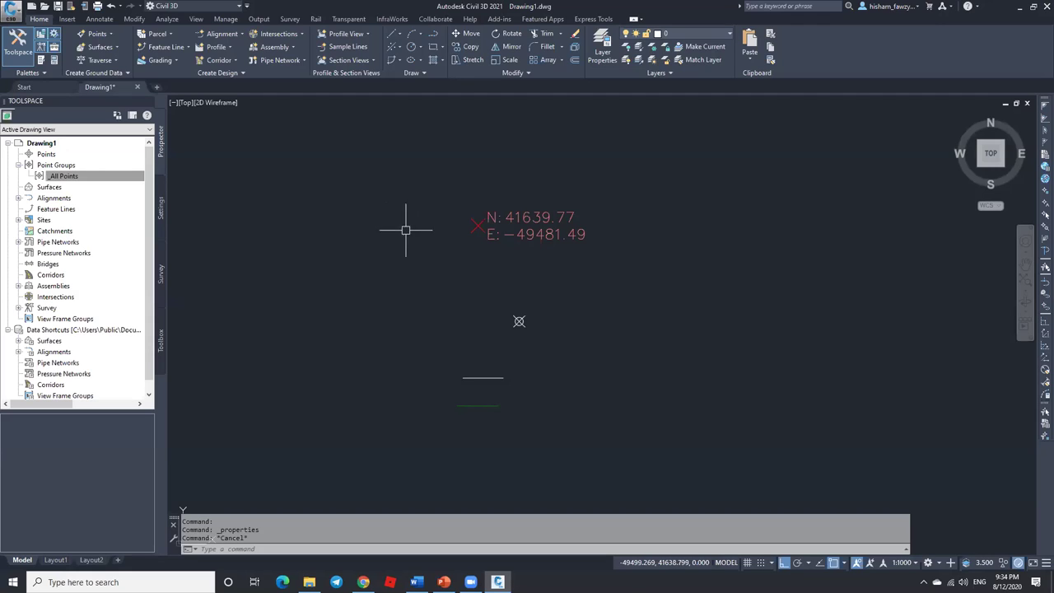
Step: Erase all remaining objects from the drawing, then hide the navigation bar and collapse the search box
{"action": "left_click", "coordinate": [374, 170]}
{"action": "left_click", "coordinate": [746, 486]}
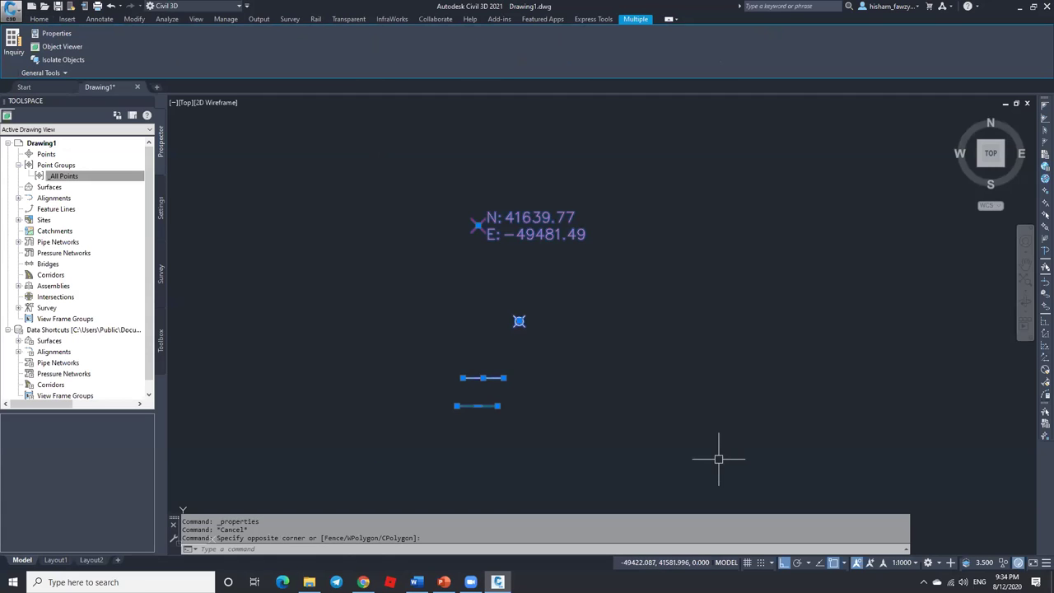
{"action": "key", "text": "Delete"}
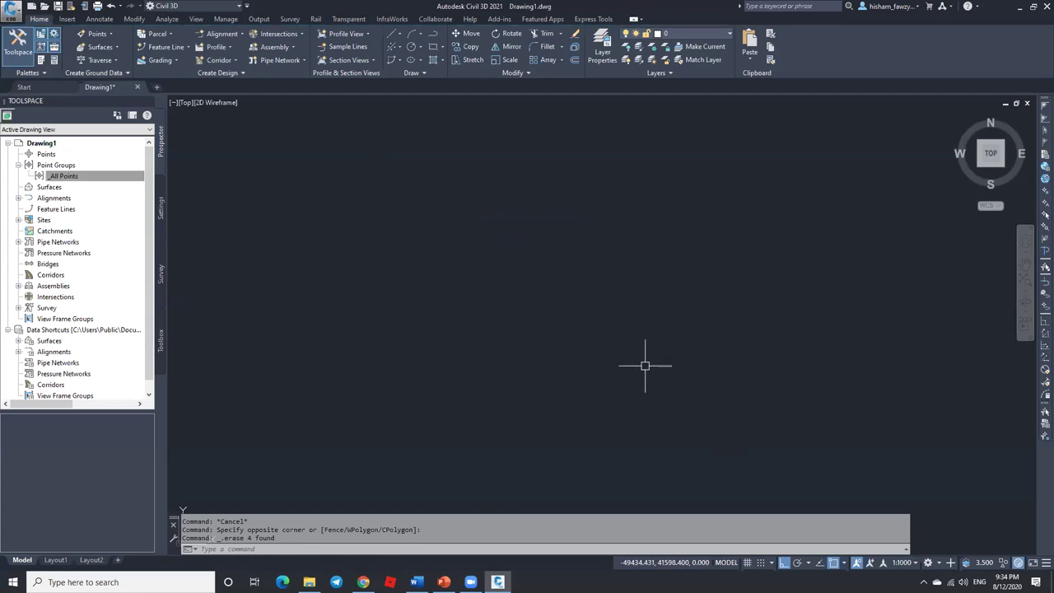
{"action": "left_click", "coordinate": [1034, 229]}
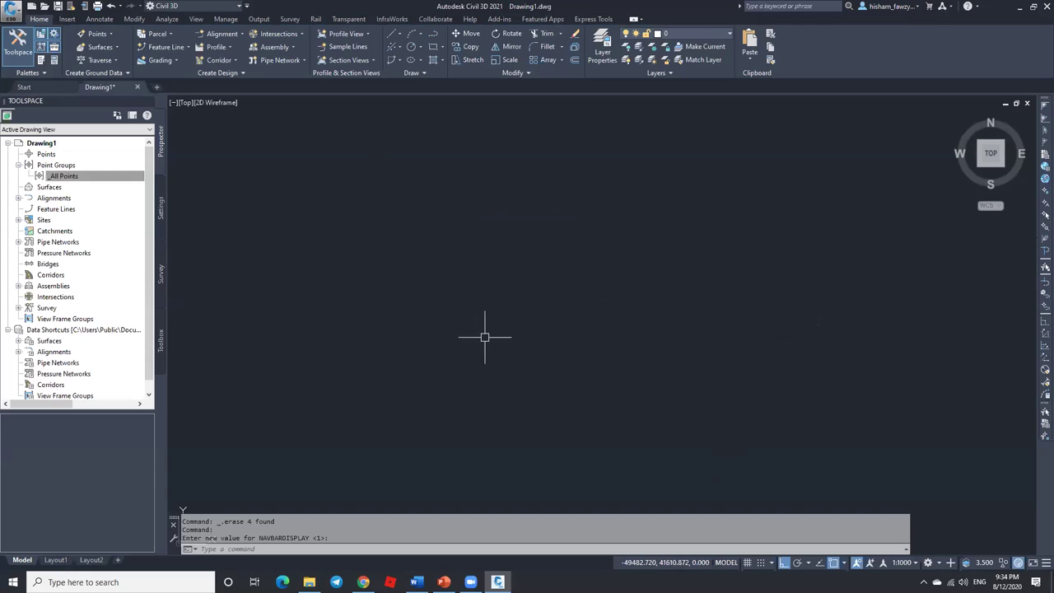
{"action": "left_click", "coordinate": [740, 6]}
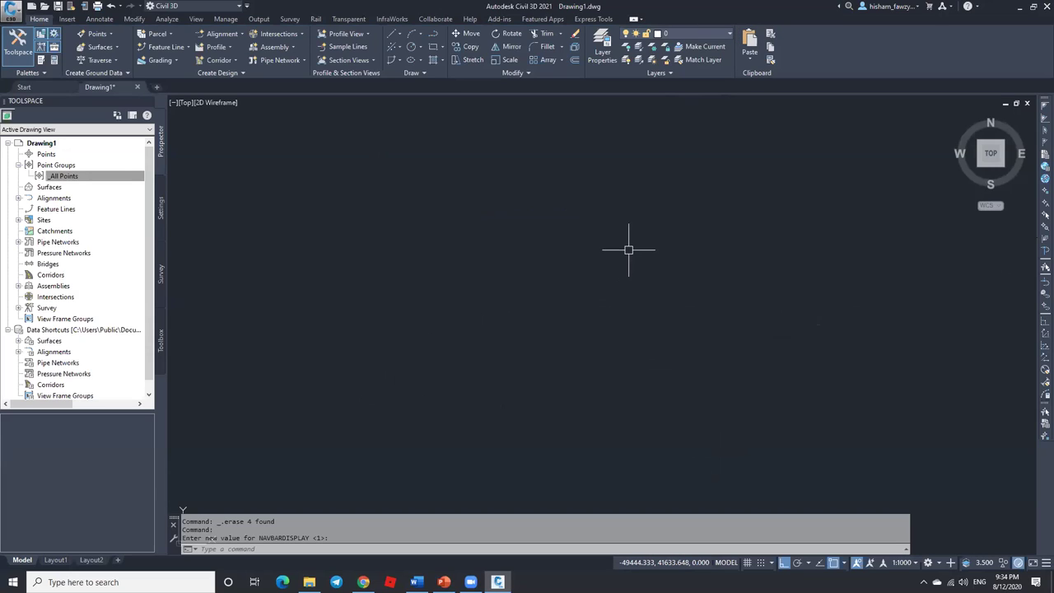
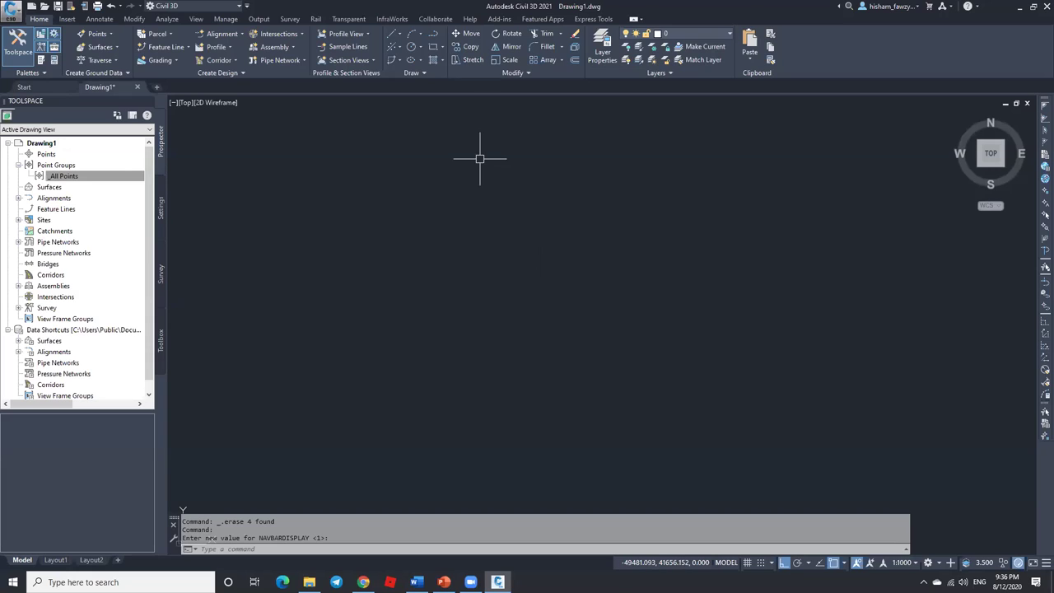
Step: Shrink the Civil 3D window and launch Civil 3D as AutoCAD 2021
{"action": "left_click", "coordinate": [706, 322]}
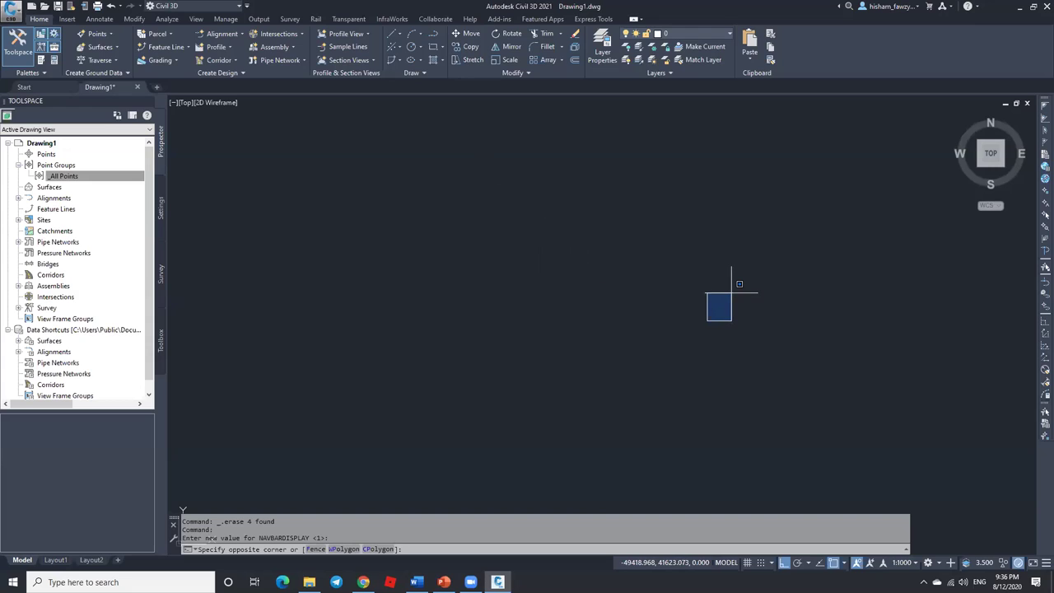
{"action": "left_click", "coordinate": [731, 292]}
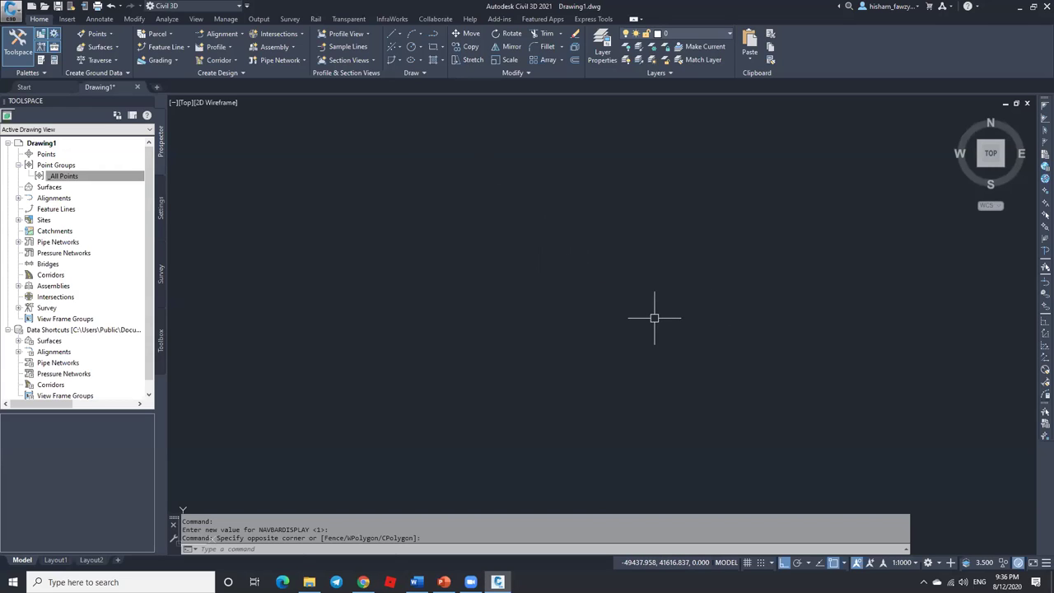
{"action": "left_click", "coordinate": [1034, 6]}
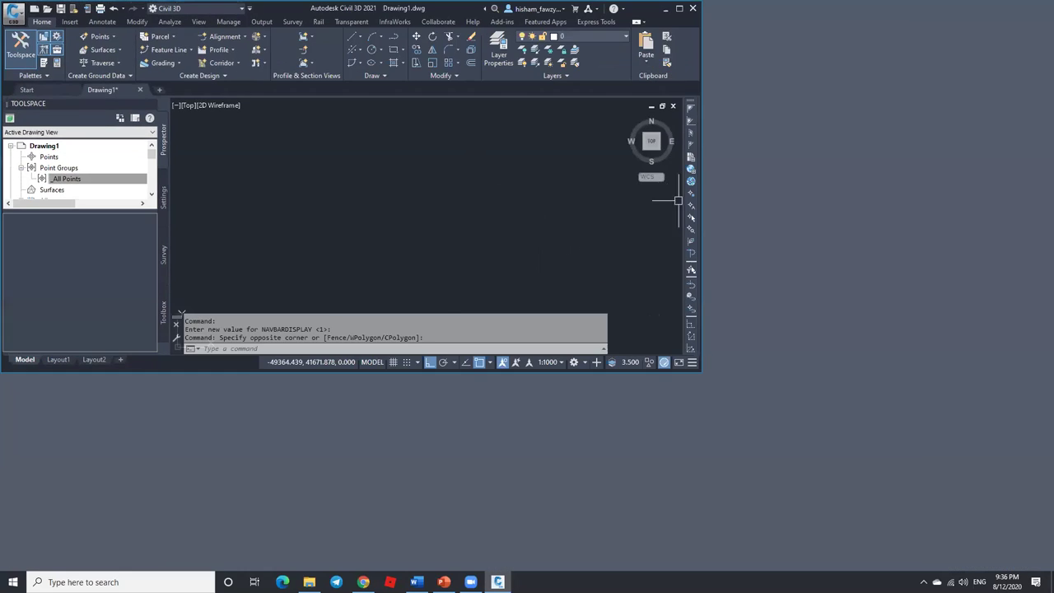
{"action": "left_click", "coordinate": [12, 583]}
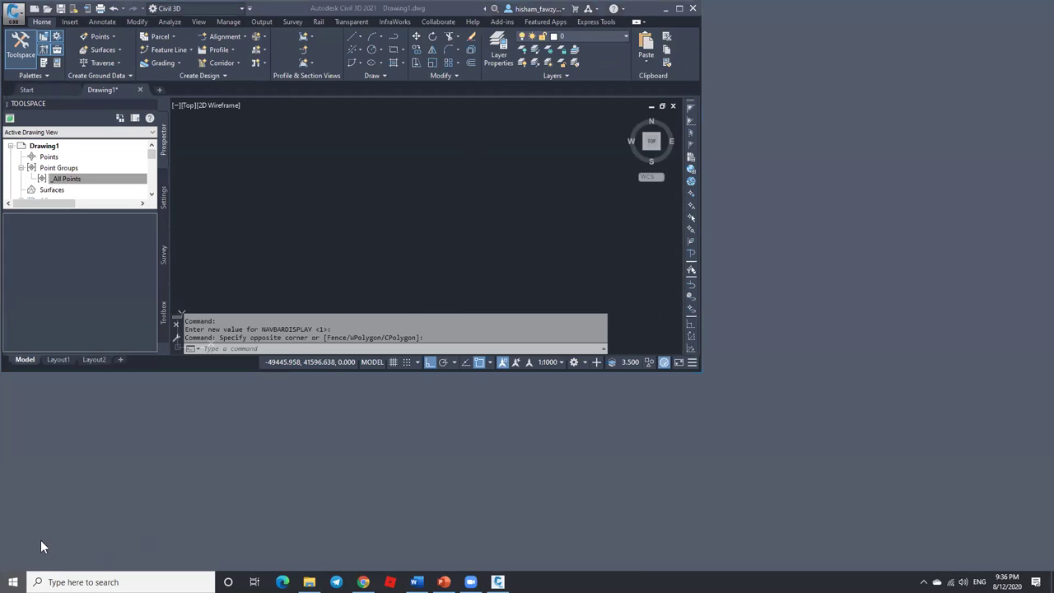
{"action": "left_click", "coordinate": [137, 547]}
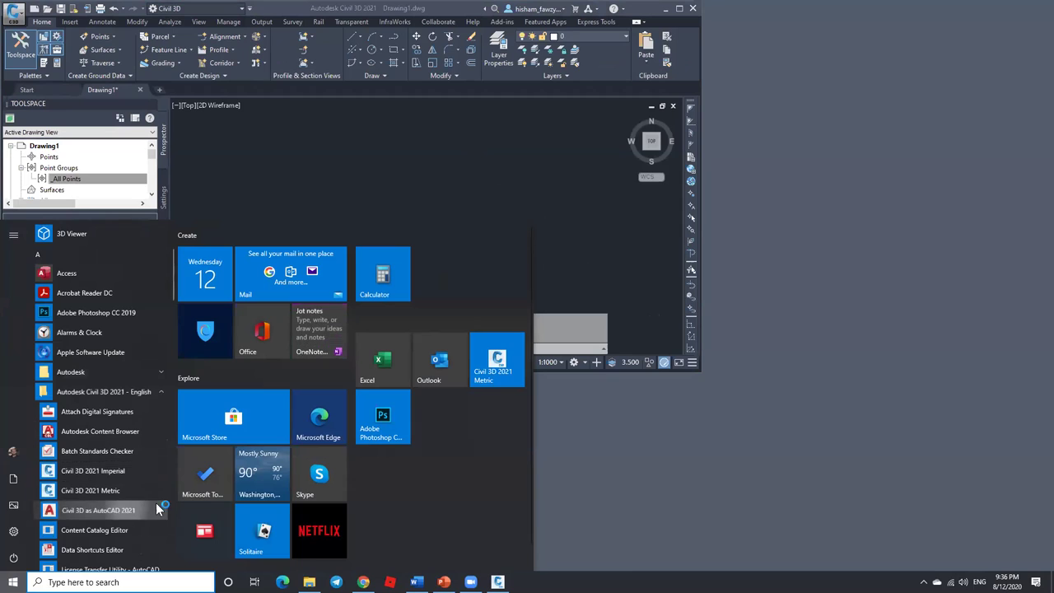
{"action": "left_click", "coordinate": [95, 510]}
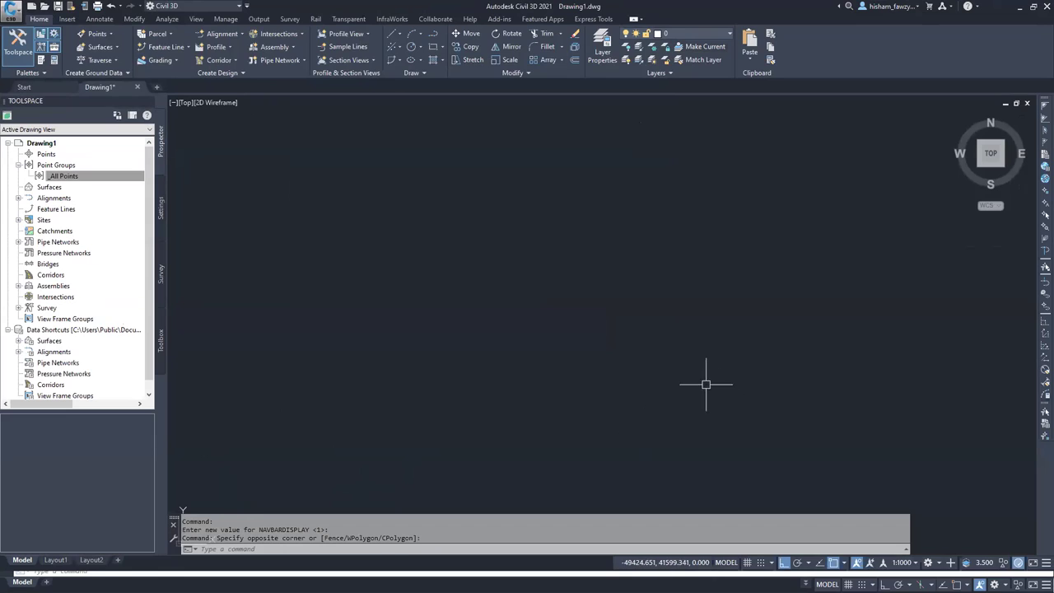
Step: Arrange the Civil 3D and AutoCAD 2021 windows side by side, with AutoCAD on the right half of the screen
{"action": "left_click", "coordinate": [1034, 8]}
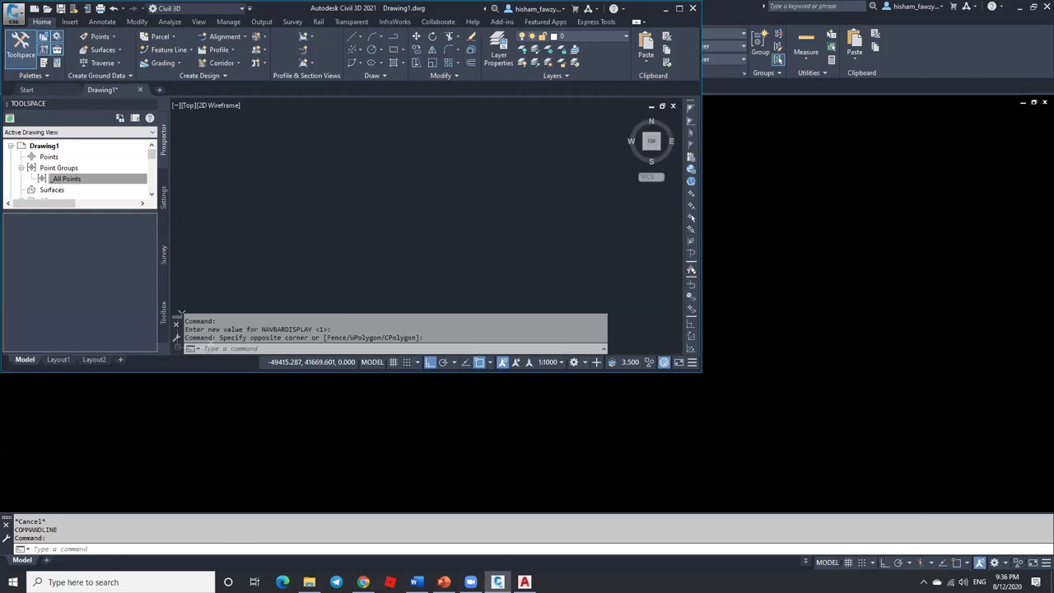
{"action": "left_click", "coordinate": [829, 102]}
{"action": "left_click", "coordinate": [909, 180]}
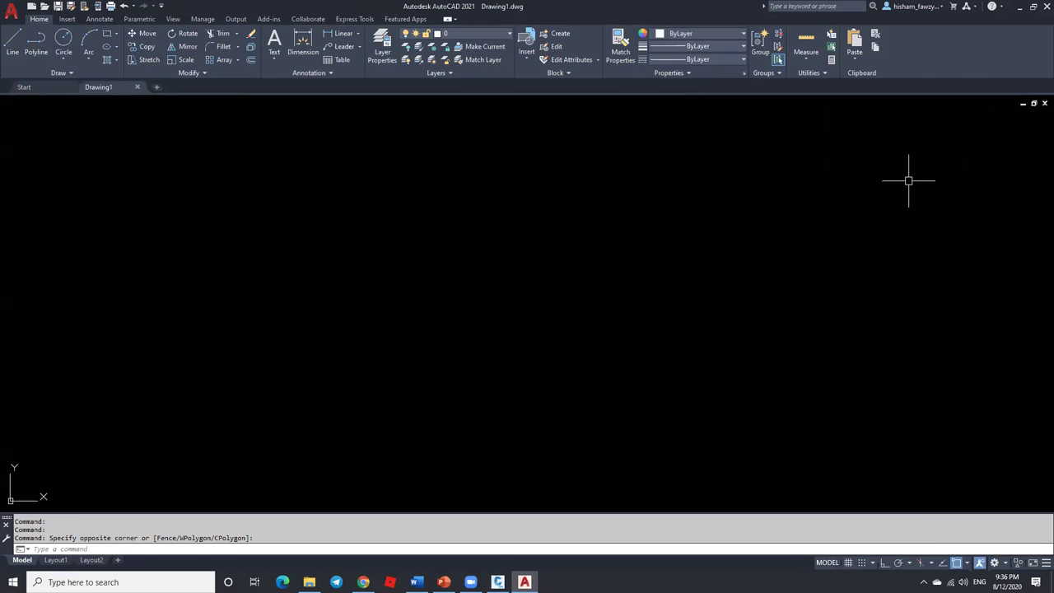
{"action": "double_click", "coordinate": [595, 18]}
{"action": "key", "text": "super+Right"}
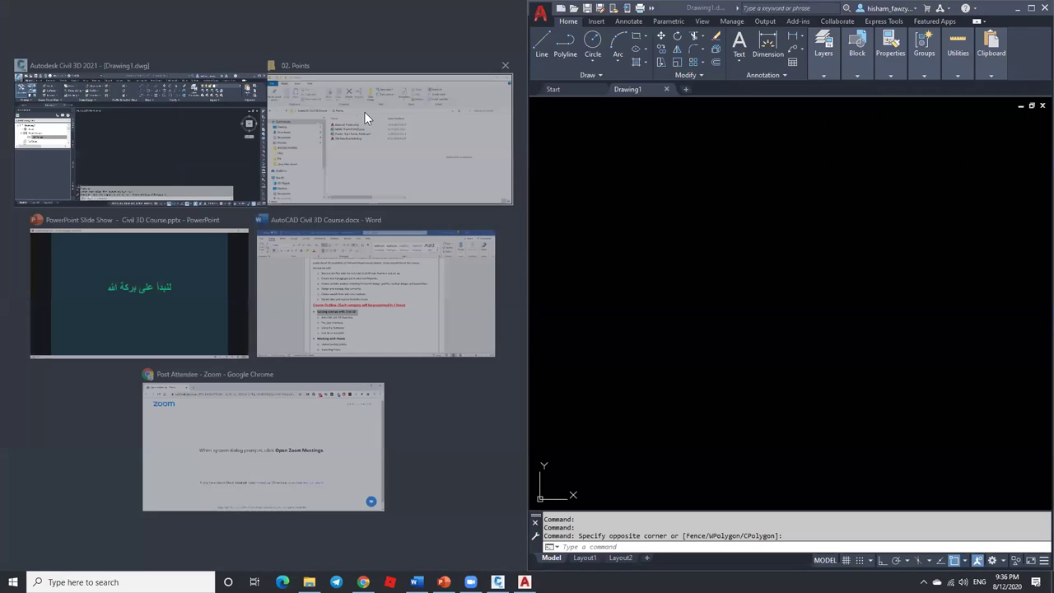
{"action": "left_click", "coordinate": [178, 157]}
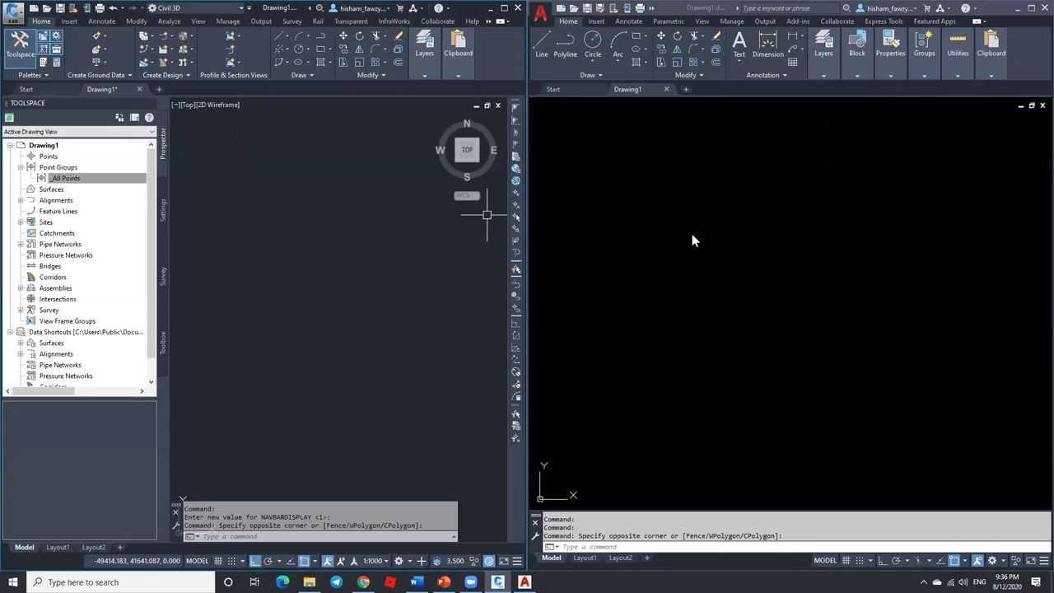
Step: Switch to AutoCAD 2021 and check which layers exist in its blank drawing
{"action": "left_click", "coordinate": [692, 235]}
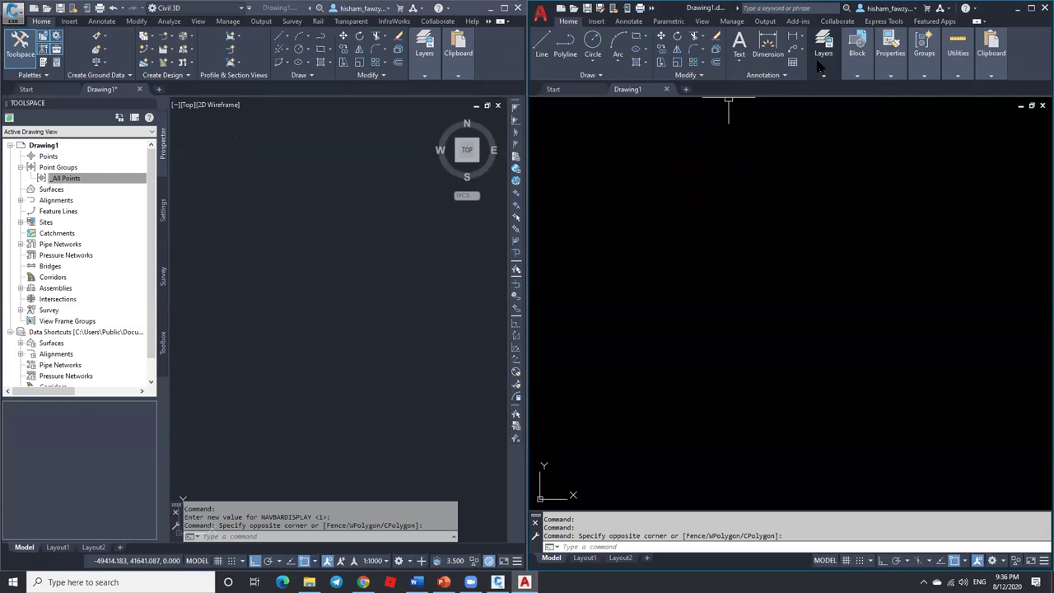
{"action": "mouse_move", "coordinate": [858, 59]}
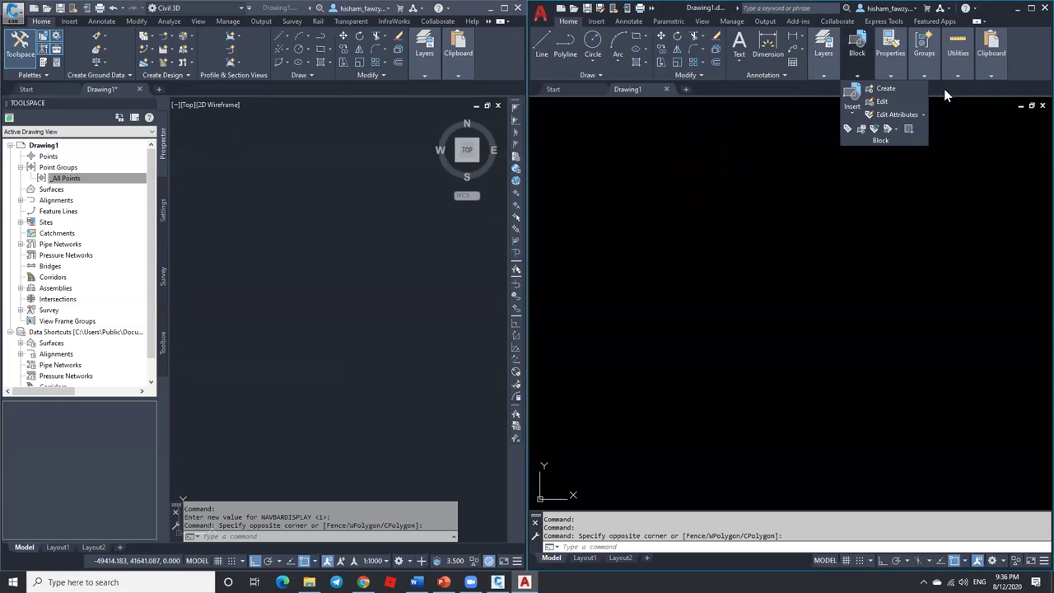
{"action": "mouse_move", "coordinate": [823, 54]}
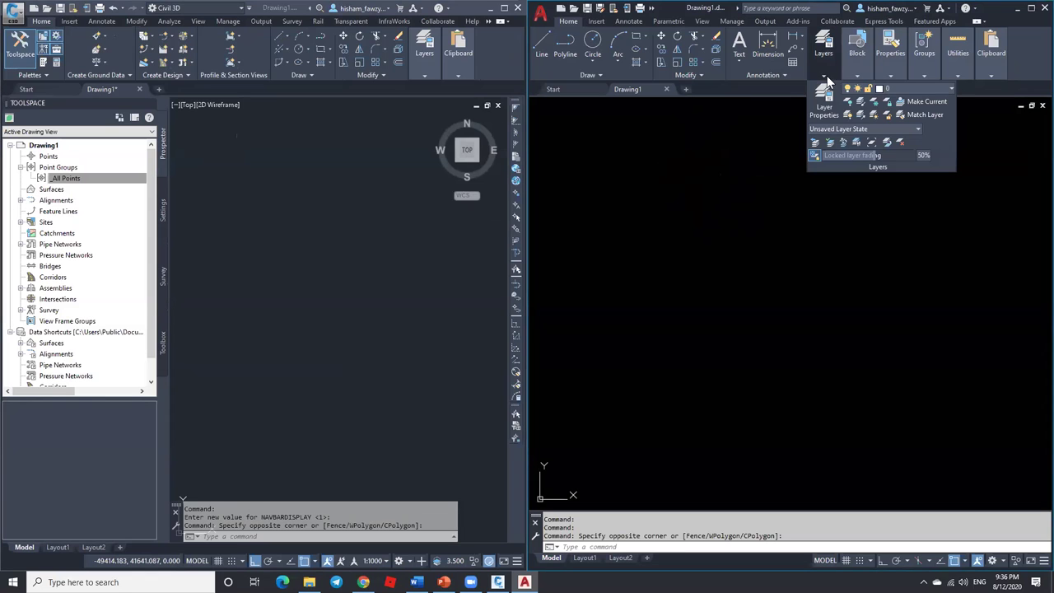
{"action": "left_click", "coordinate": [933, 89]}
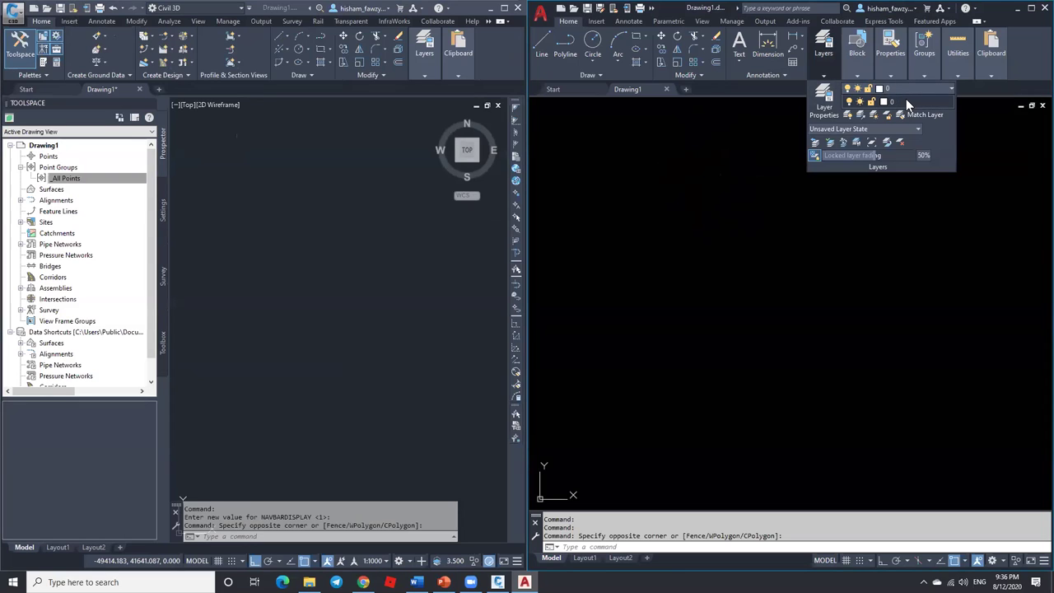
Step: Switch to Civil 3D, close Drawing1 and start a new blank drawing in its place
{"action": "left_click", "coordinate": [365, 211]}
{"action": "left_click", "coordinate": [139, 89]}
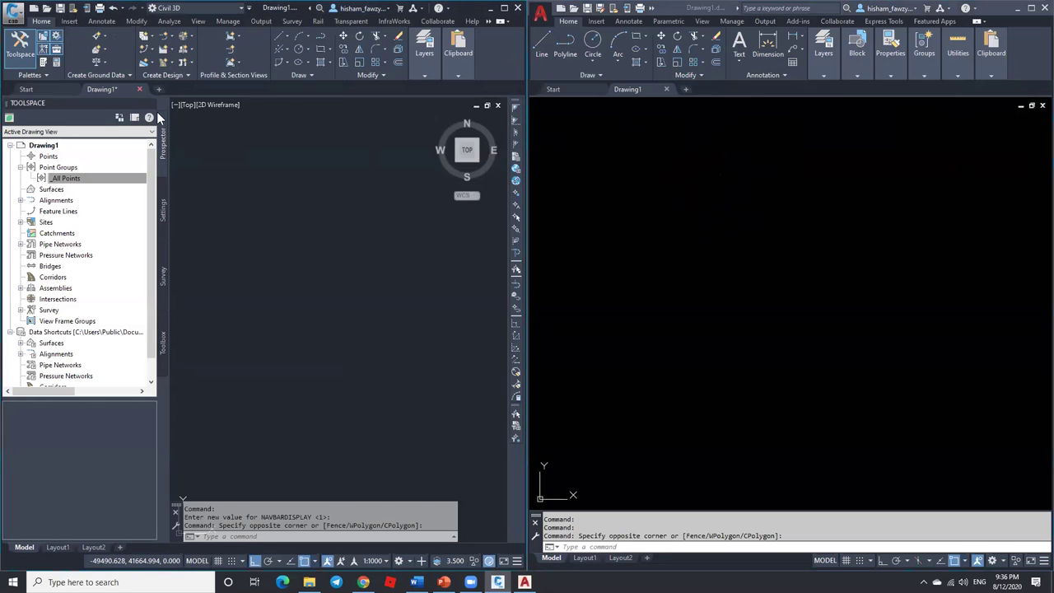
{"action": "left_click", "coordinate": [272, 315]}
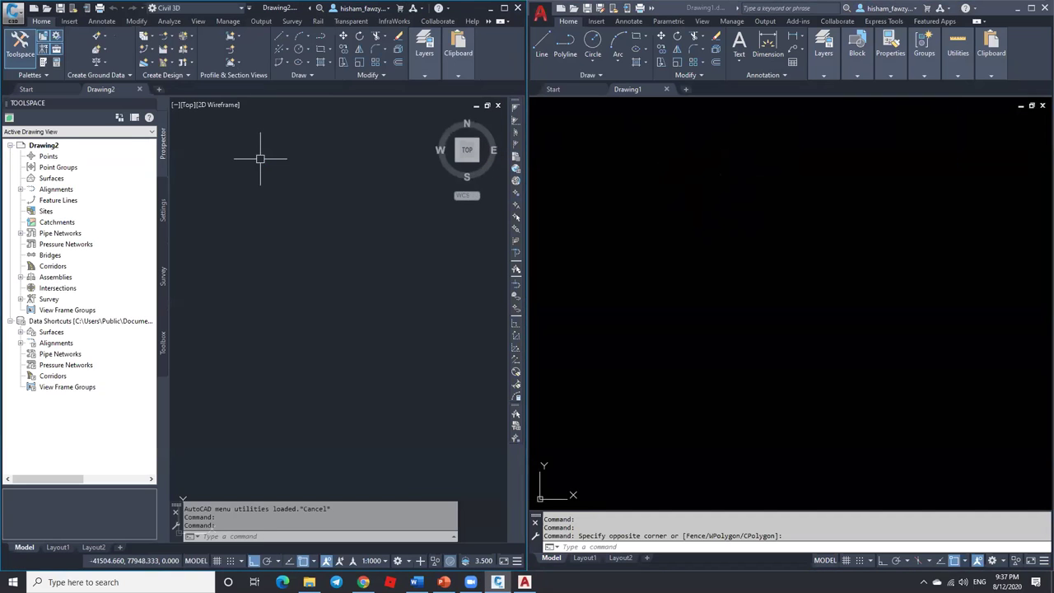
Step: Look through the predefined layer list of the new Civil 3D drawing, then close the list
{"action": "left_click", "coordinate": [434, 74]}
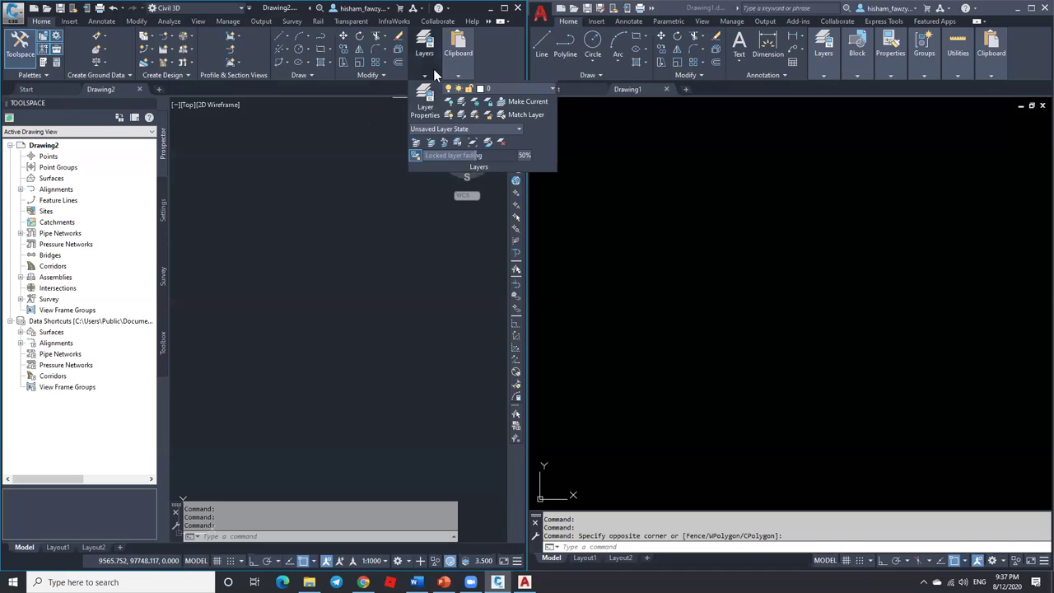
{"action": "left_click", "coordinate": [531, 89]}
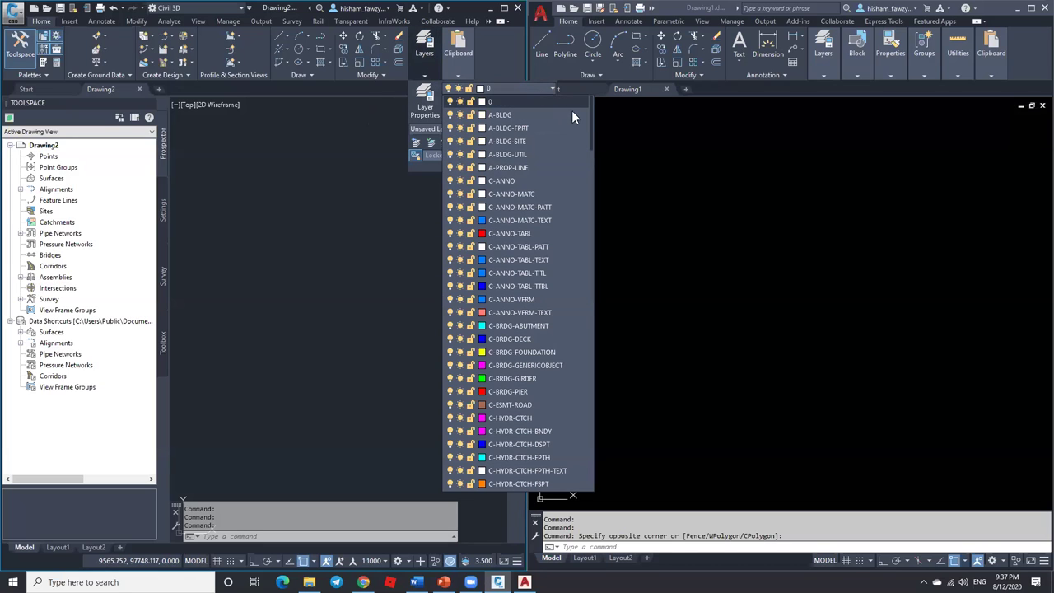
{"action": "left_click_drag", "start_coordinate": [594, 152], "coordinate": [580, 442]}
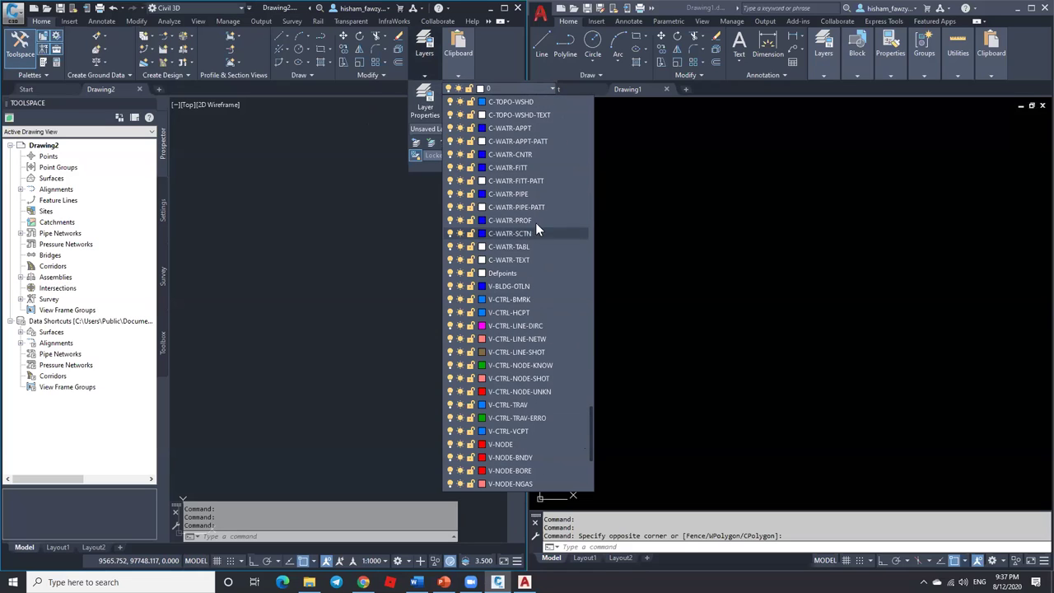
{"action": "left_click", "coordinate": [342, 253]}
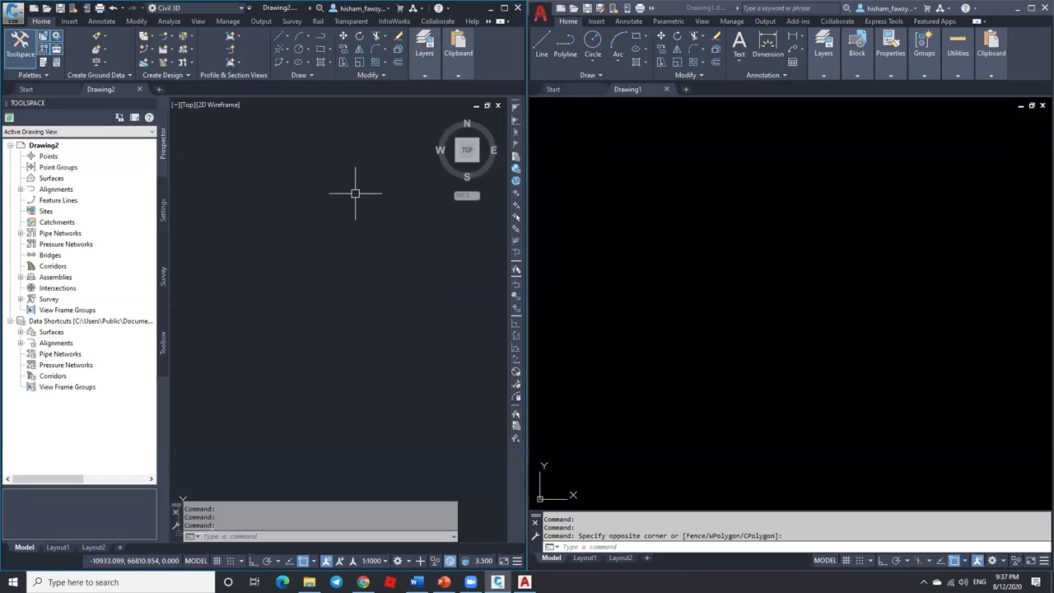
Step: Browse the drawing templates and compare the Imperial NCS and Metric NCS choices, then cancel without opening one
{"action": "left_click", "coordinate": [43, 88]}
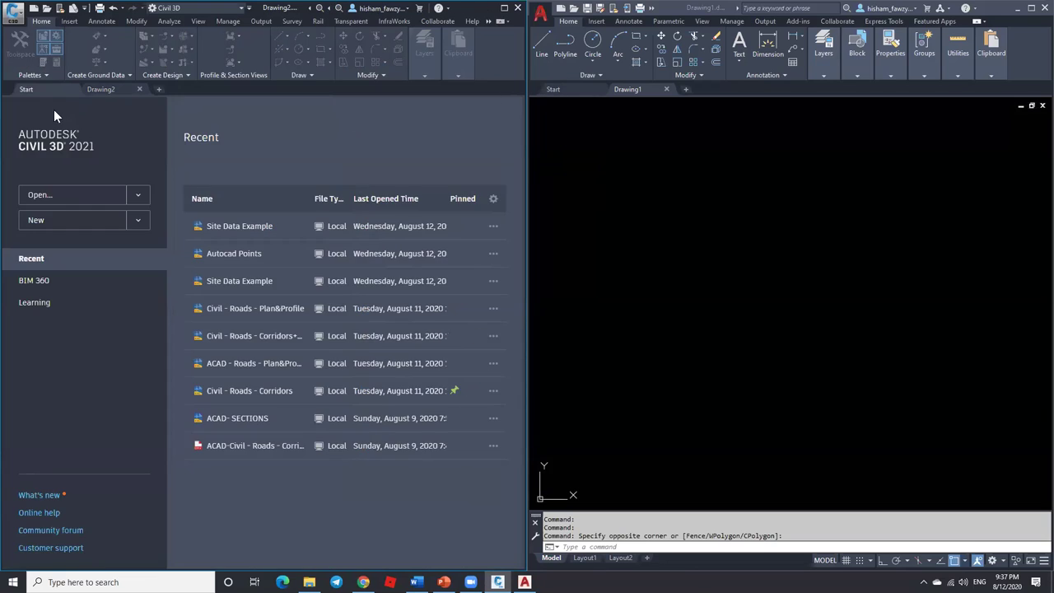
{"action": "left_click", "coordinate": [138, 220]}
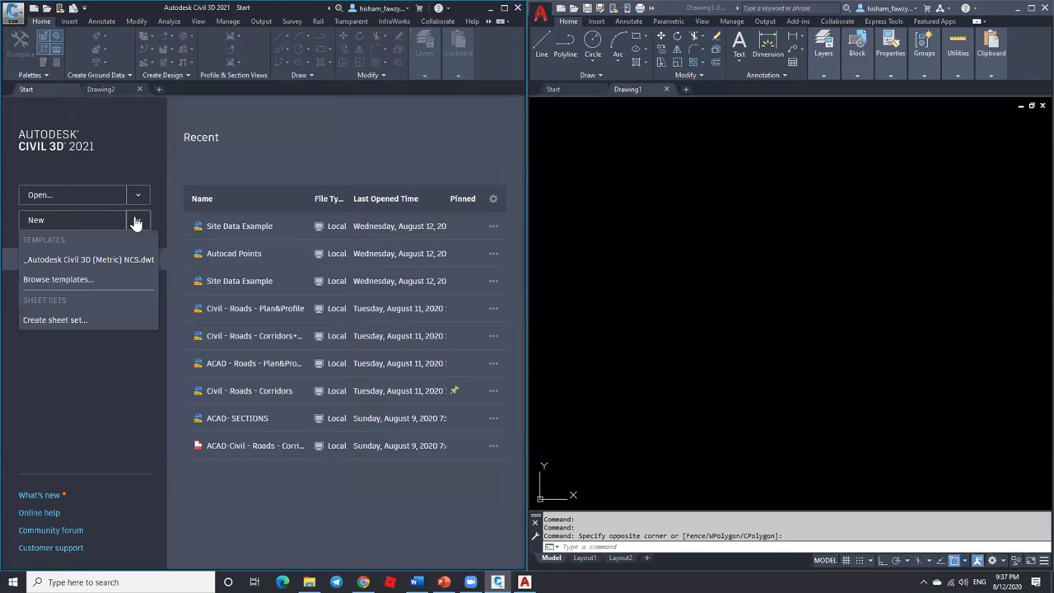
{"action": "left_click", "coordinate": [71, 280]}
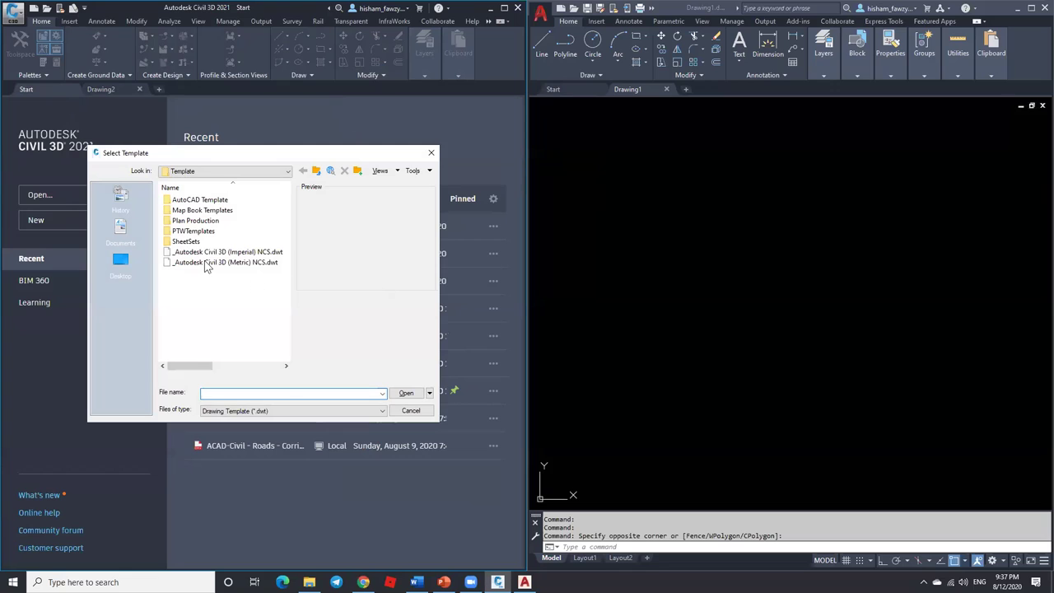
{"action": "left_click", "coordinate": [207, 263]}
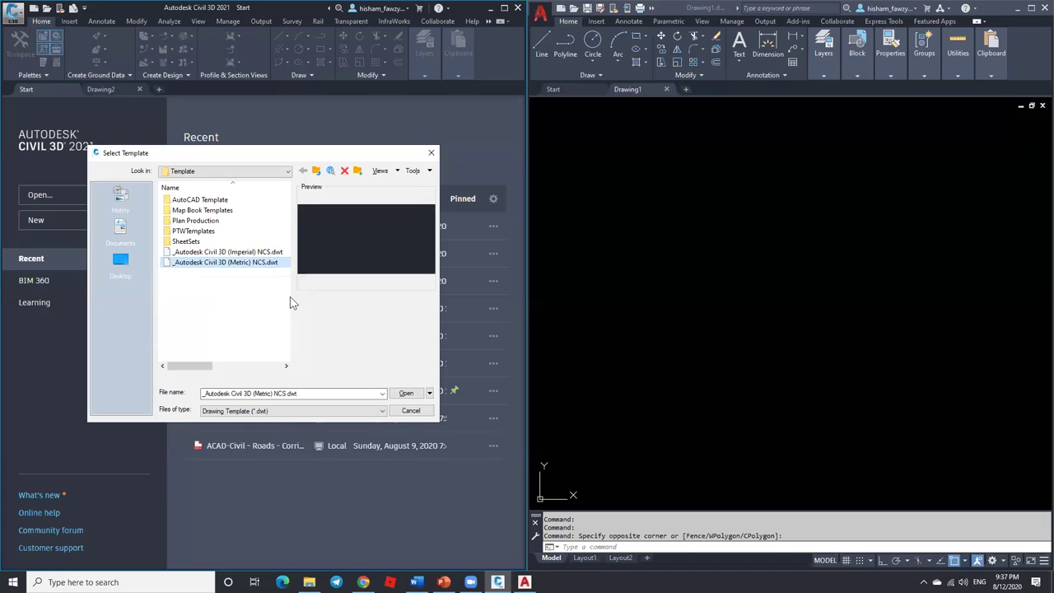
{"action": "left_click", "coordinate": [214, 254]}
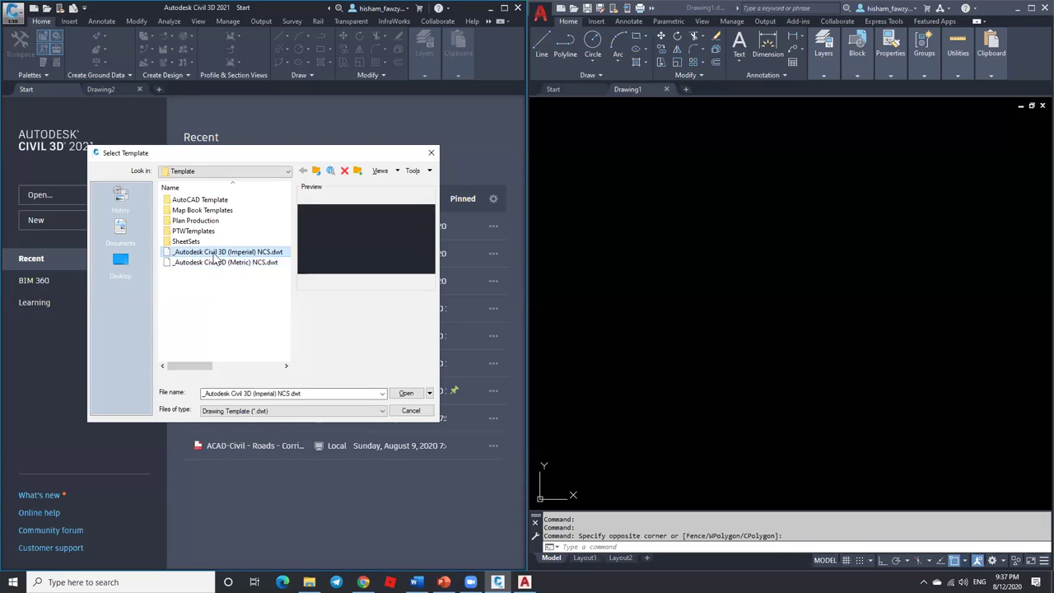
{"action": "left_click", "coordinate": [209, 262]}
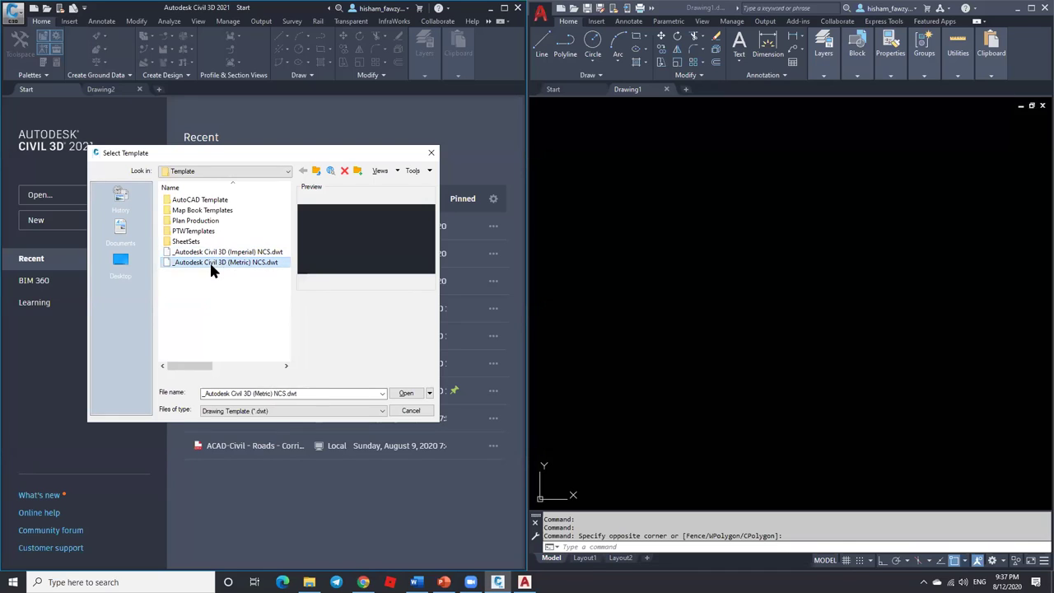
{"action": "left_click", "coordinate": [407, 413]}
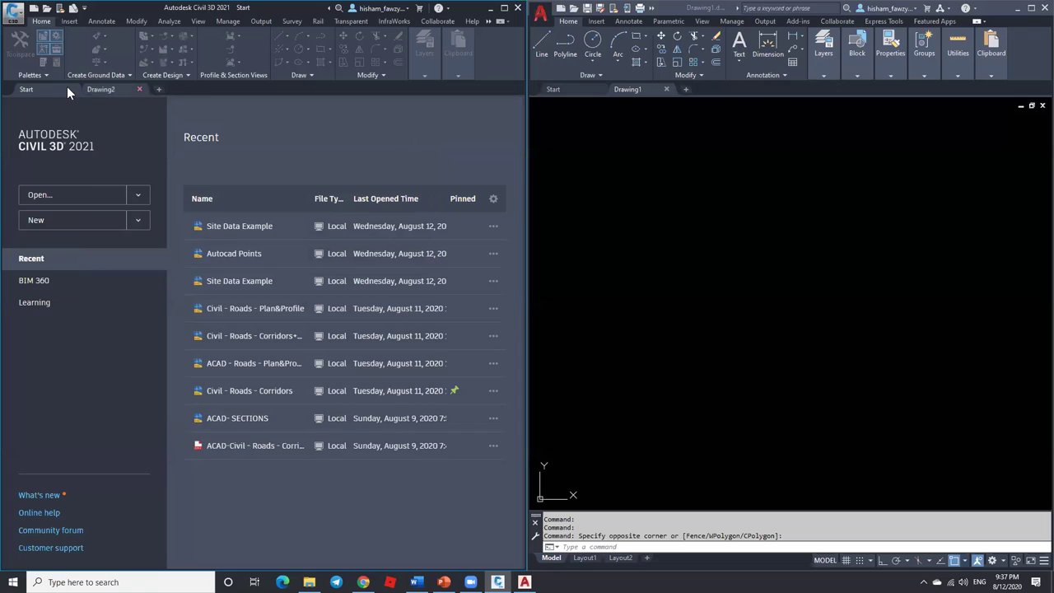
Step: Create another blank drawing from the default template, close it and return to the start page
{"action": "left_click", "coordinate": [52, 221]}
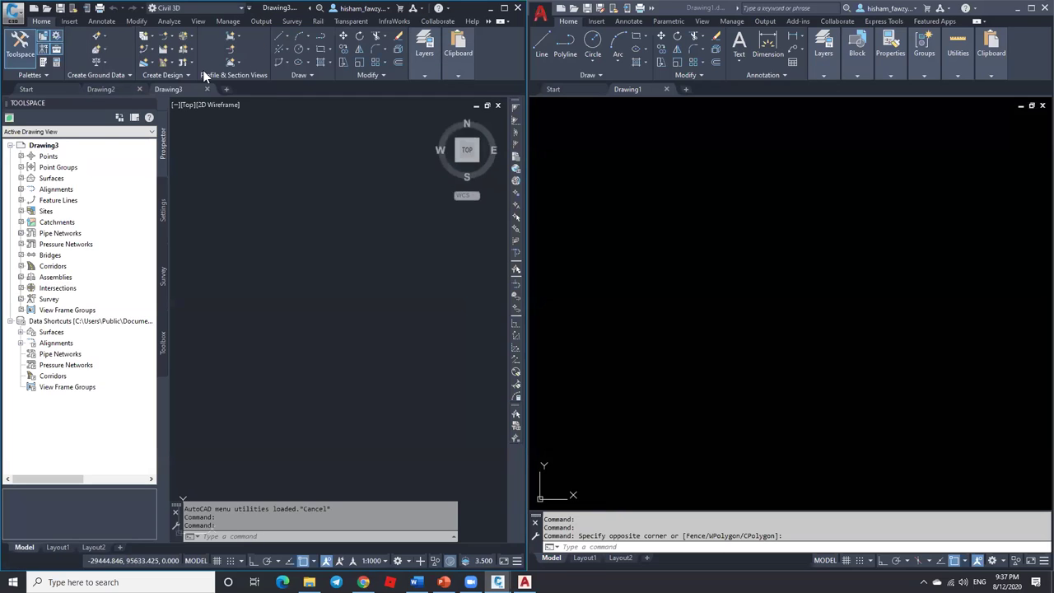
{"action": "left_click", "coordinate": [50, 91]}
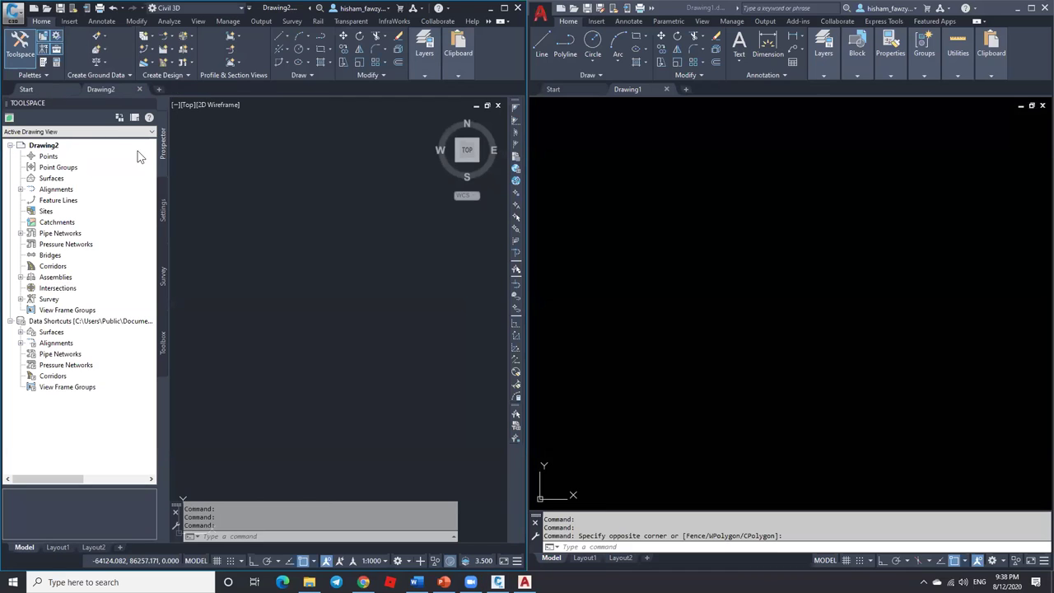
Step: Browse the templates again to point out _Autodesk Civil 3D (Metric) NCS.dwt, cancel, and return to Drawing2
{"action": "left_click", "coordinate": [139, 220]}
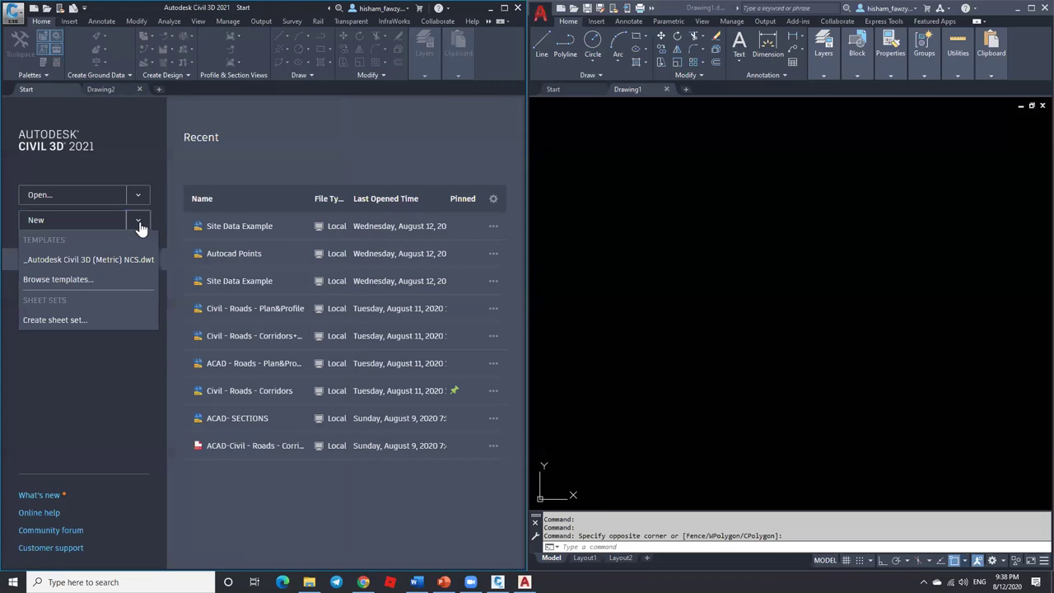
{"action": "left_click", "coordinate": [79, 280]}
{"action": "left_click", "coordinate": [269, 265]}
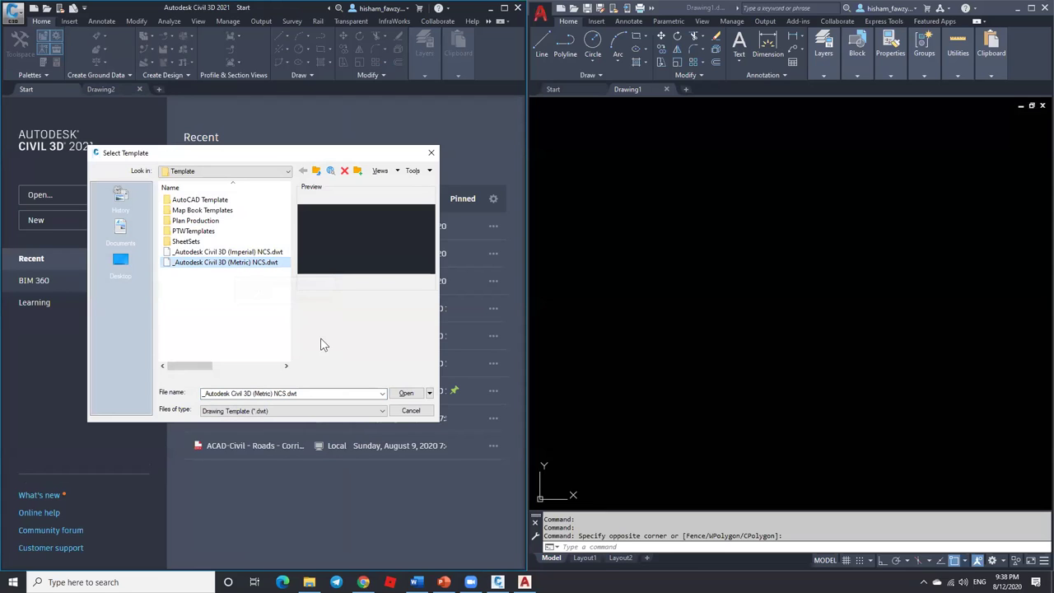
{"action": "left_click", "coordinate": [408, 411]}
{"action": "left_click", "coordinate": [102, 90]}
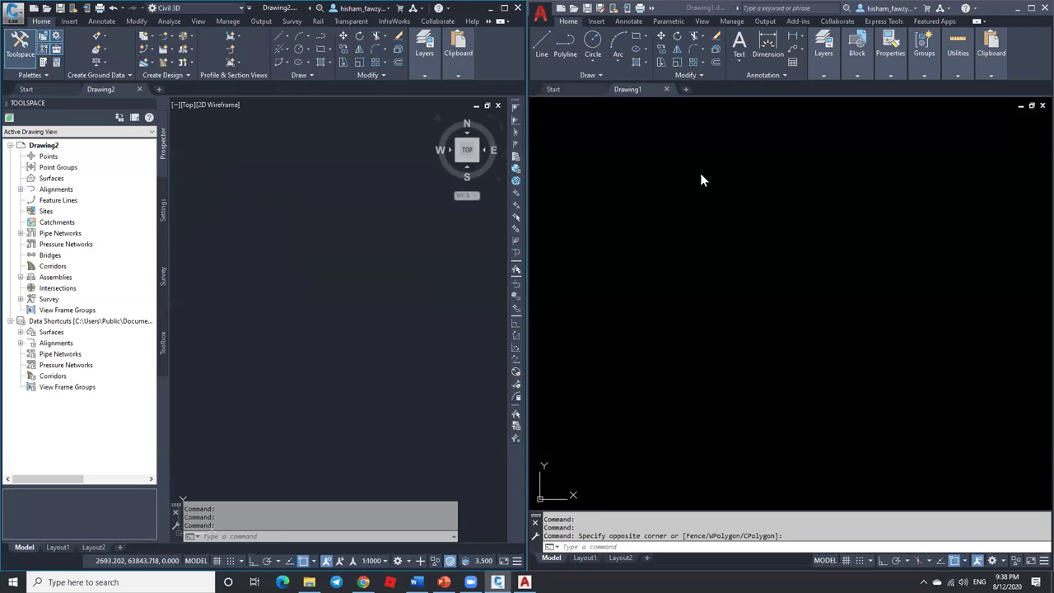
Step: Switch to AutoCAD 2021 and check the layer list of its blank drawing
{"action": "left_click", "coordinate": [739, 157]}
{"action": "mouse_move", "coordinate": [824, 47]}
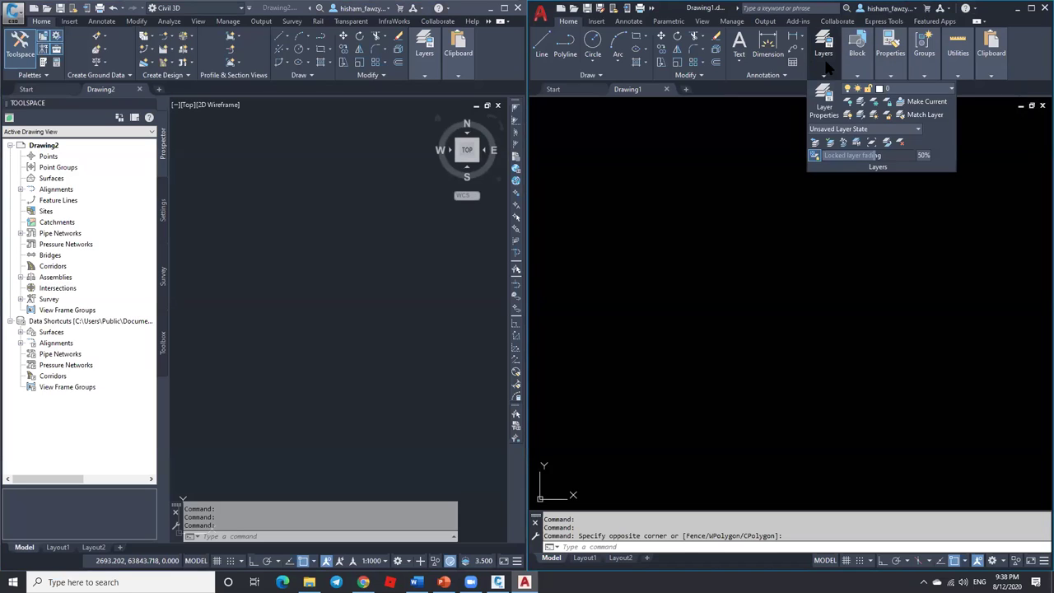
{"action": "left_click", "coordinate": [906, 89]}
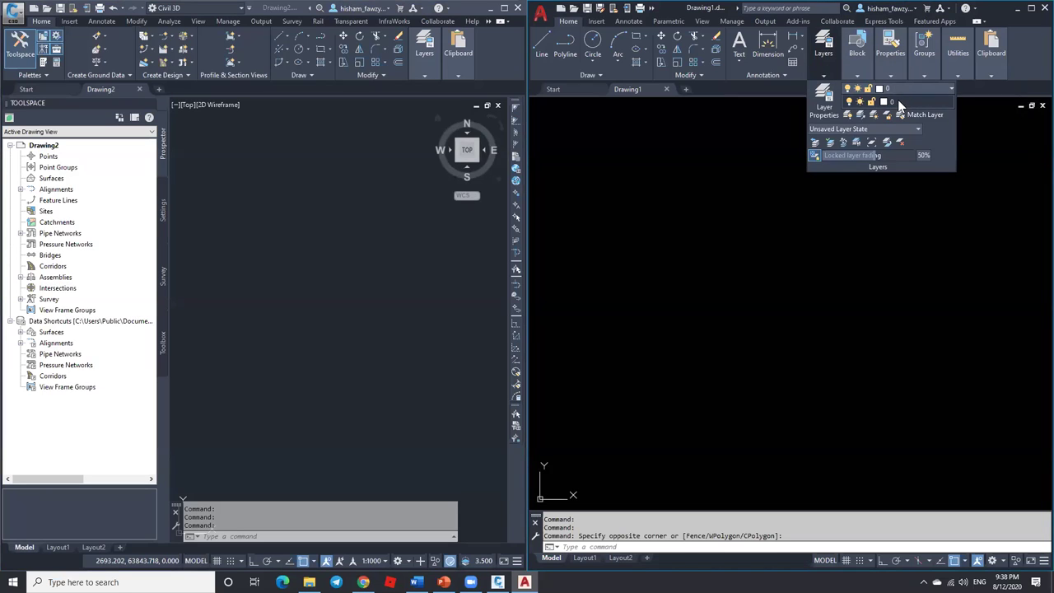
{"action": "left_click", "coordinate": [715, 159]}
{"action": "left_click", "coordinate": [686, 134]}
Step: Switch back to Civil 3D, maximize its window and look through the available annotation scales without changing the scale
{"action": "left_click", "coordinate": [354, 228]}
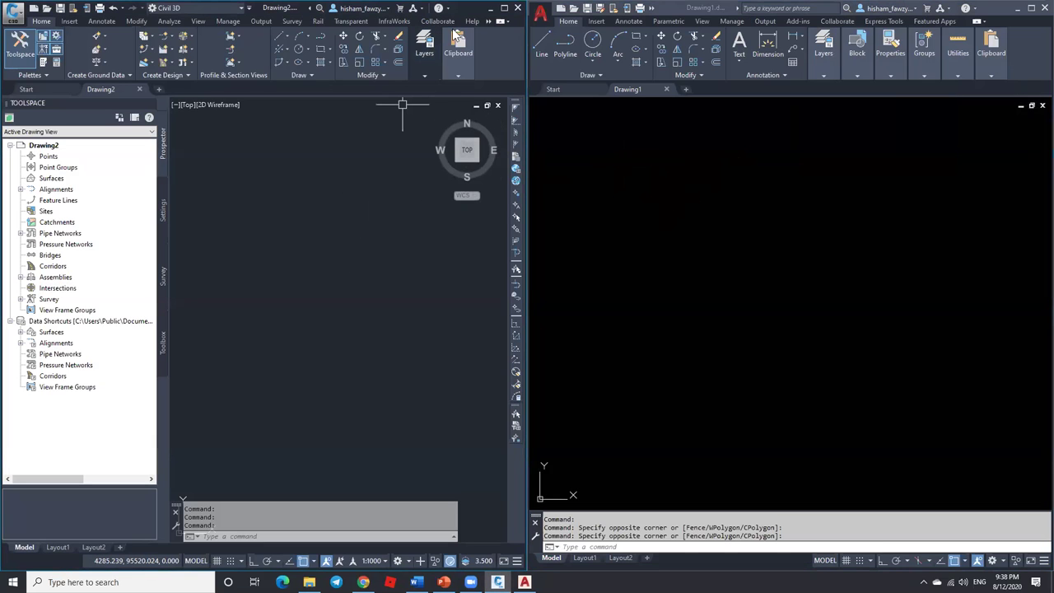
{"action": "left_click_drag", "start_coordinate": [268, 10], "coordinate": [272, 165]}
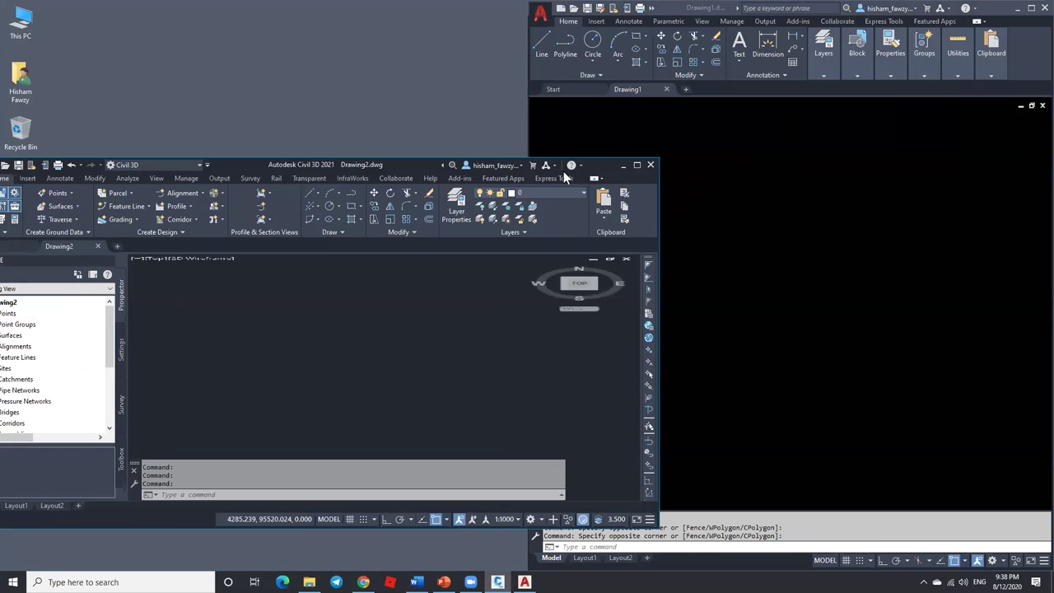
{"action": "left_click", "coordinate": [637, 164]}
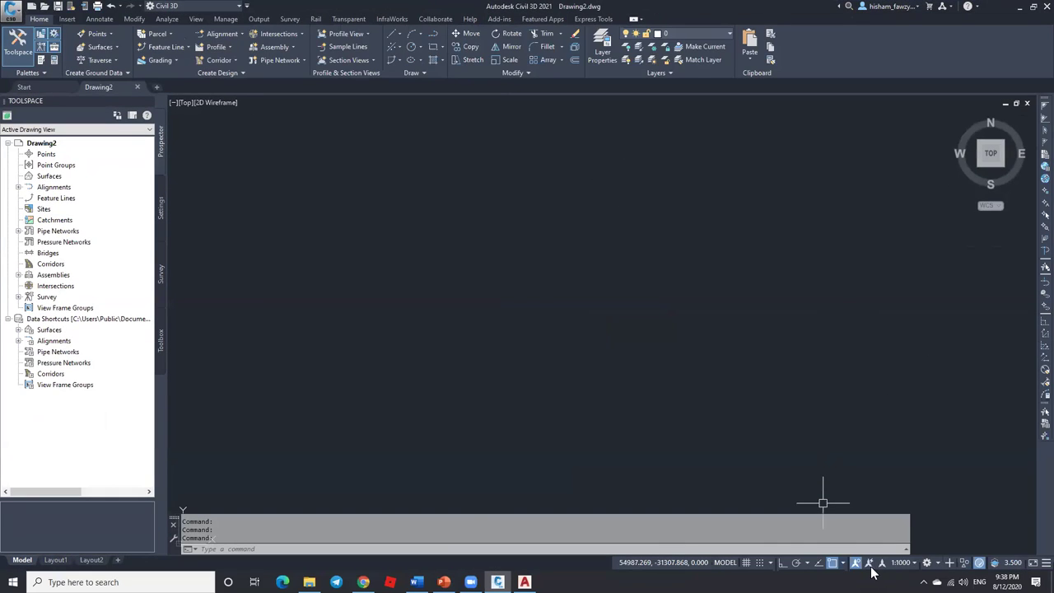
{"action": "left_click", "coordinate": [916, 563]}
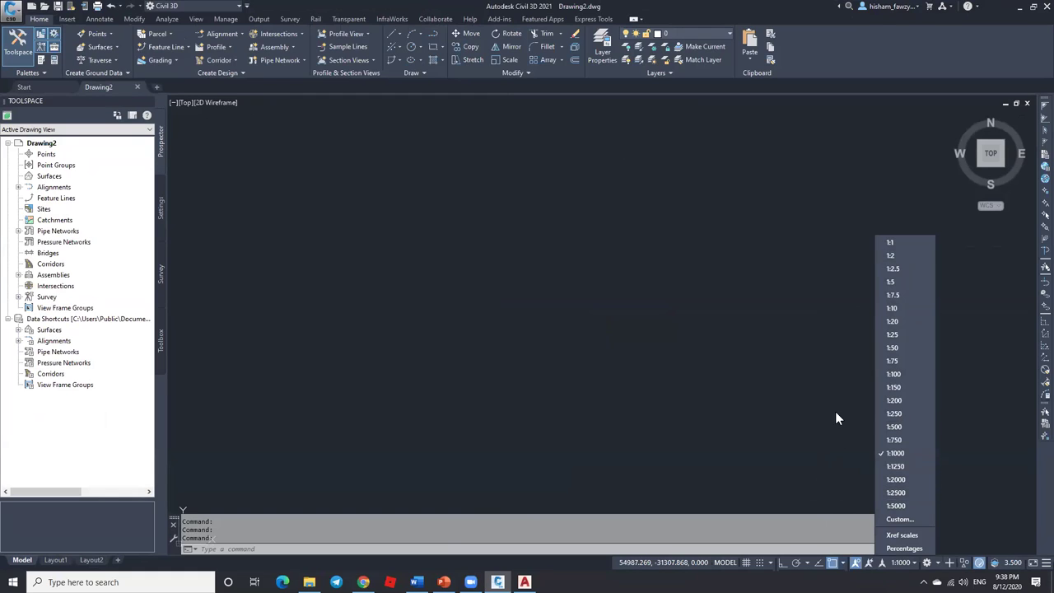
{"action": "left_click", "coordinate": [780, 416]}
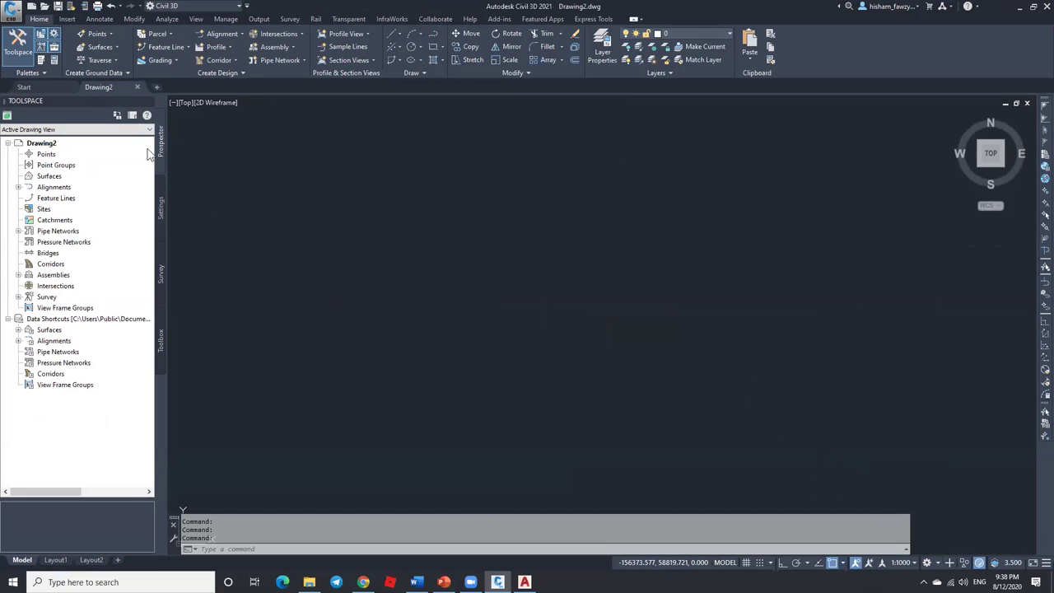
Step: Examine the units and coordinate zone categories in Drawing2's drawing settings, then close them without changes
{"action": "left_click", "coordinate": [162, 207]}
{"action": "right_click", "coordinate": [65, 145]}
{"action": "left_click", "coordinate": [92, 149]}
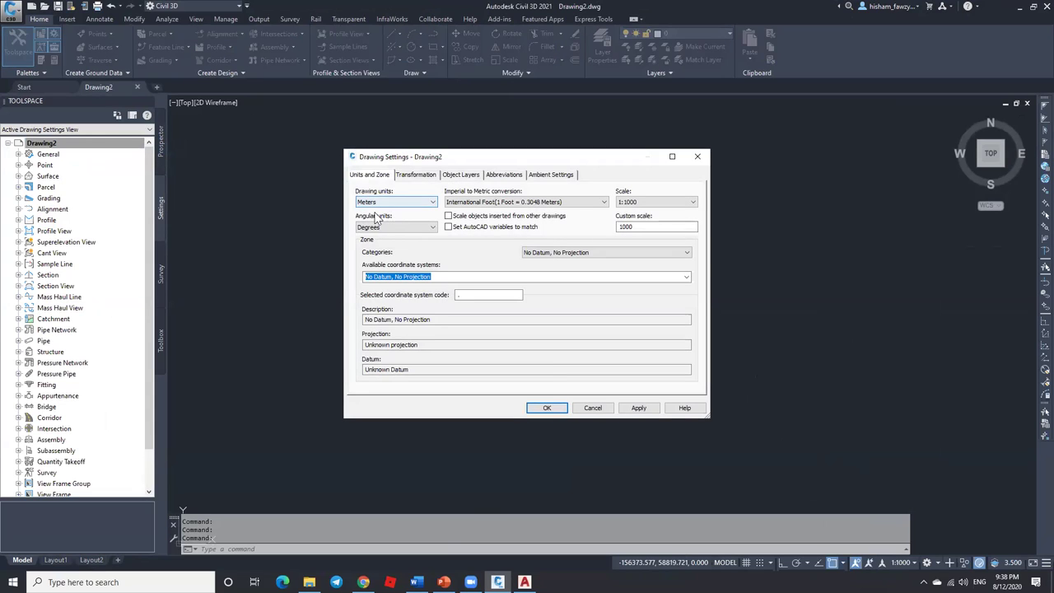
{"action": "left_click", "coordinate": [634, 252]}
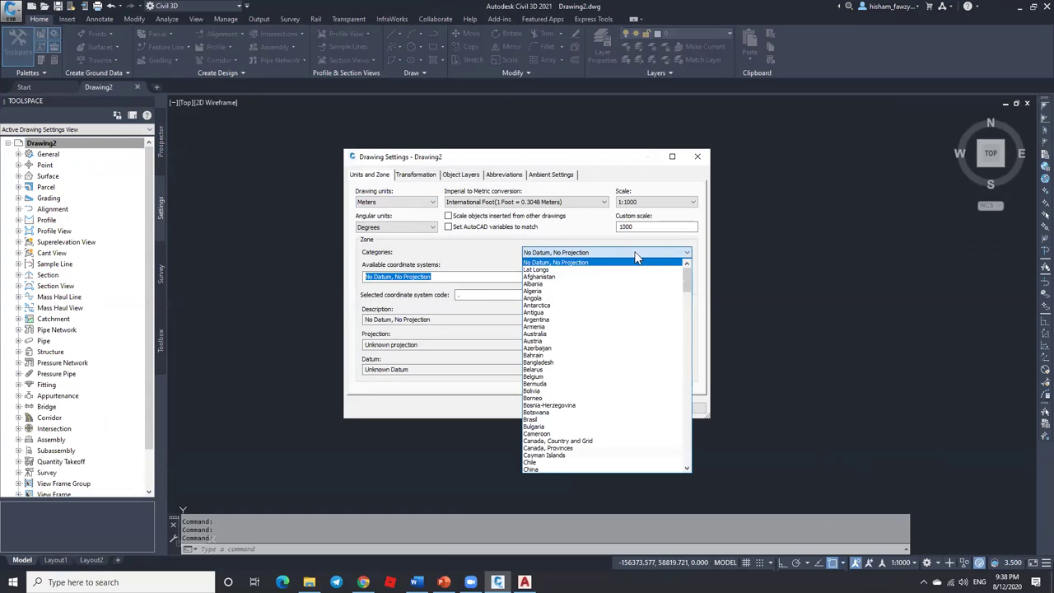
{"action": "mouse_move", "coordinate": [687, 276]}
{"action": "left_mouse_down"}
{"action": "mouse_move", "coordinate": [683, 353]}
{"action": "mouse_move", "coordinate": [683, 282]}
{"action": "left_mouse_up"}
{"action": "left_click", "coordinate": [701, 285]}
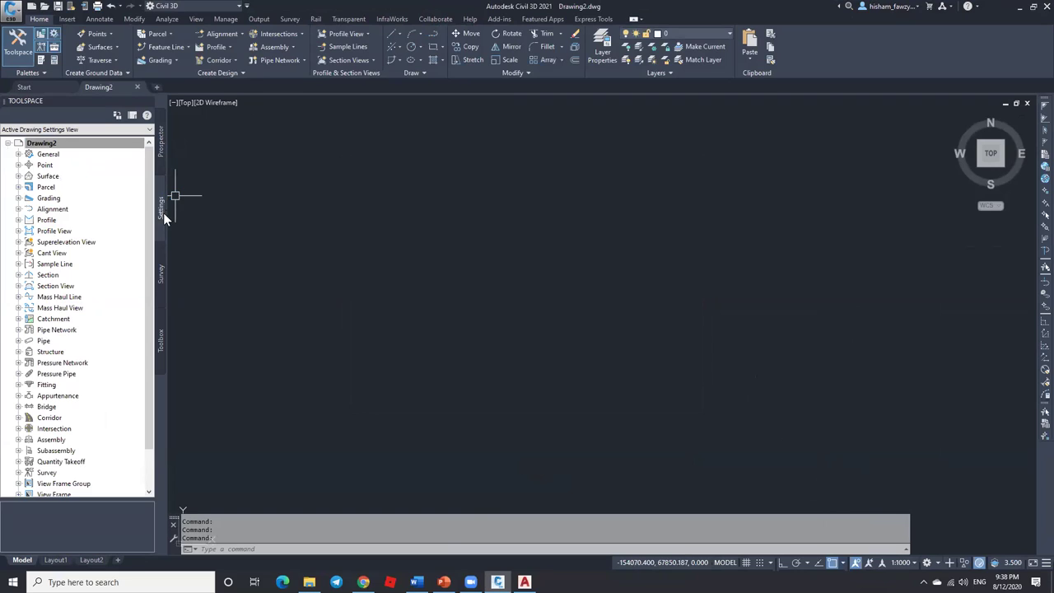
{"action": "left_click", "coordinate": [80, 169]}
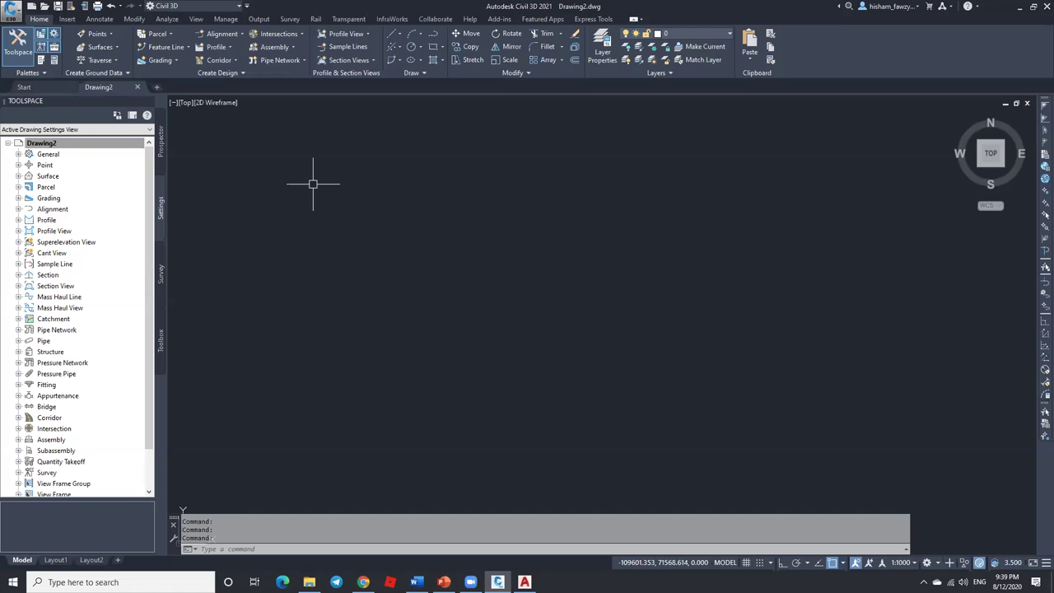
Step: Start a new centerline alignment named RD01 with the Proposed style and the All Labels label set
{"action": "left_click", "coordinate": [215, 35]}
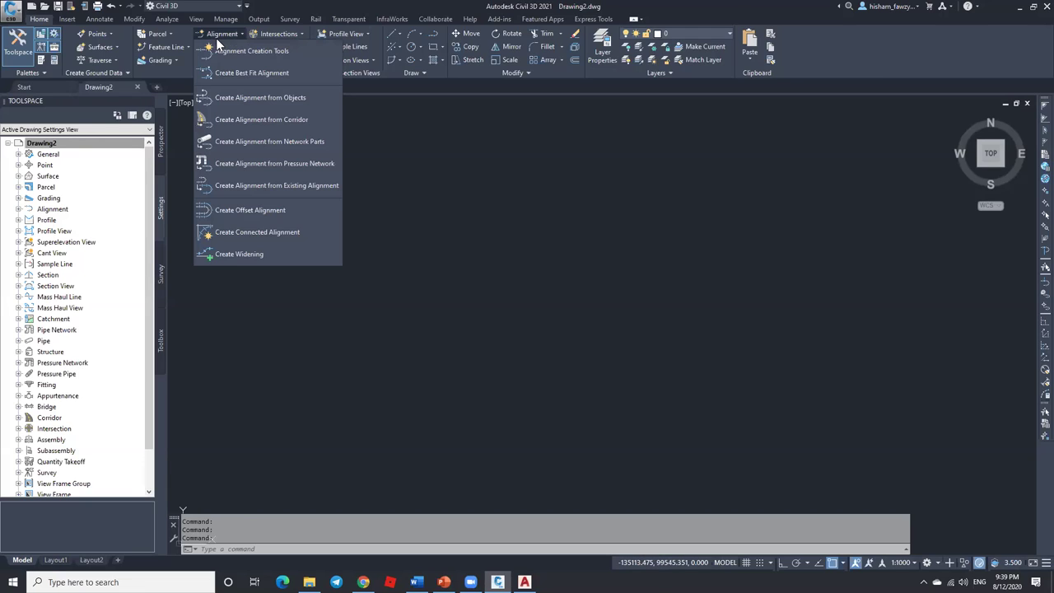
{"action": "left_click", "coordinate": [252, 51]}
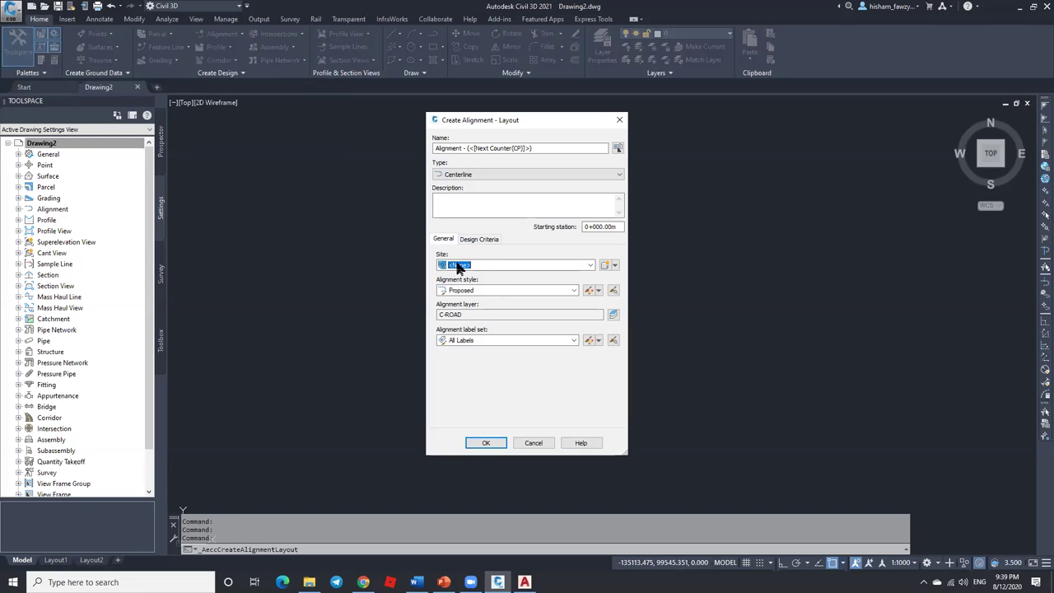
{"action": "left_click_drag", "start_coordinate": [532, 148], "coordinate": [425, 155]}
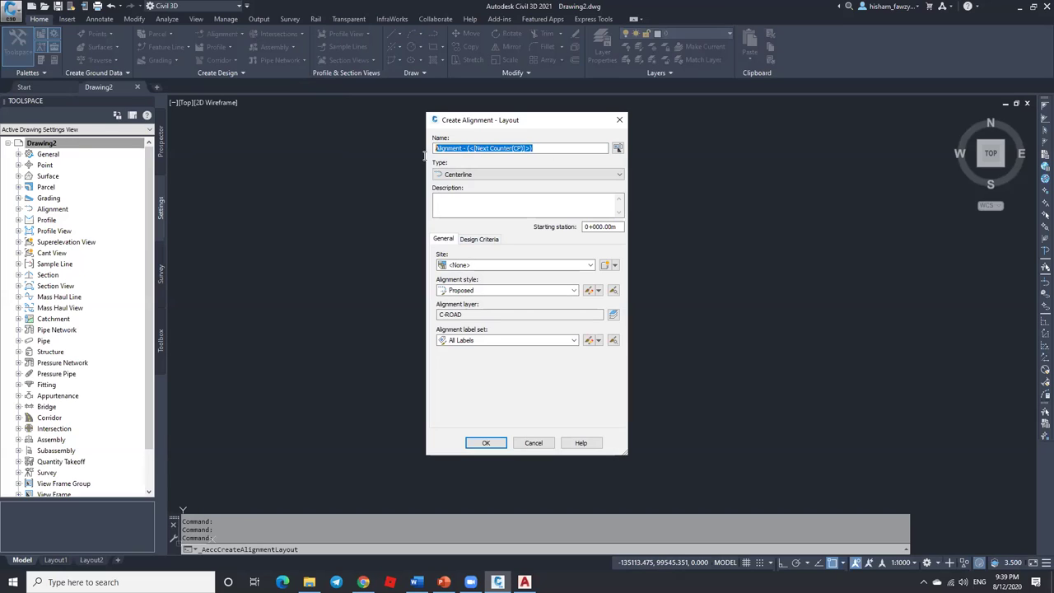
{"action": "type", "text": "RD"}
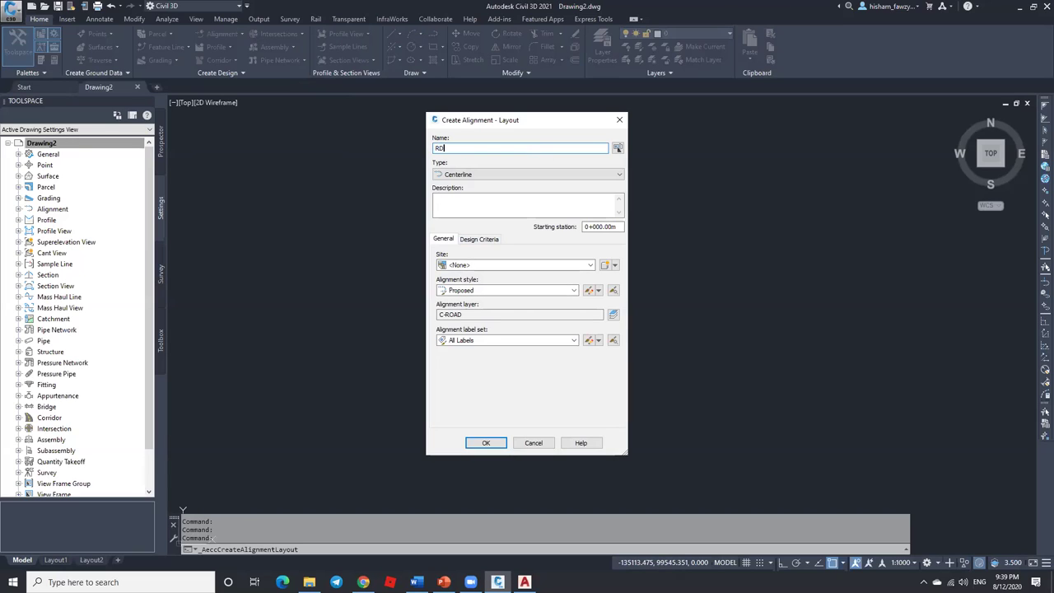
{"action": "type", "text": "01"}
{"action": "left_click", "coordinate": [486, 442]}
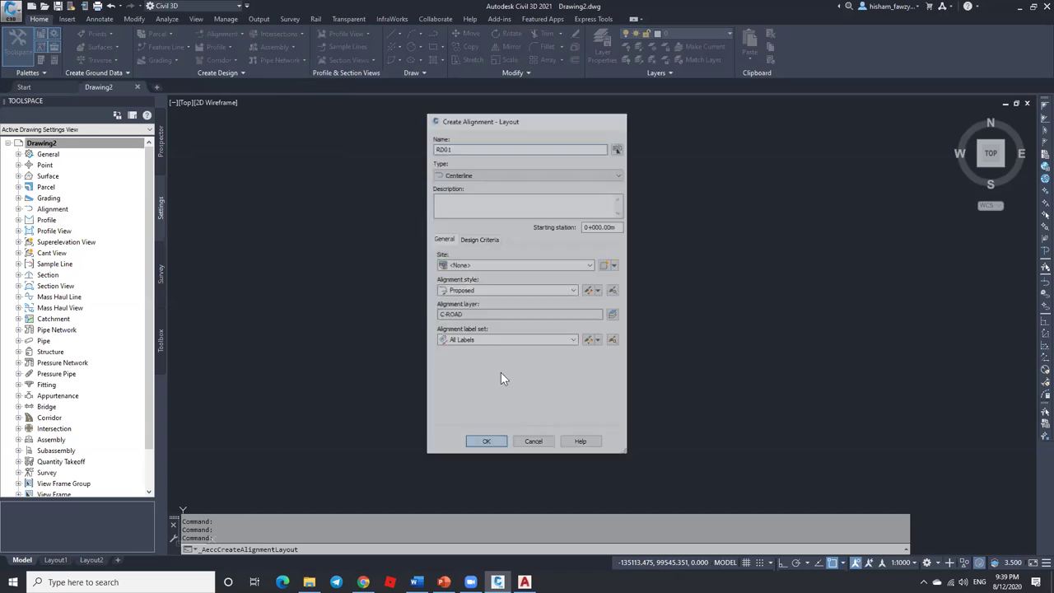
Step: Draw alignment RD01 as a single straight, nearly horizontal tangent without curves in the upper part of the drawing
{"action": "left_click", "coordinate": [13, 28]}
{"action": "left_click", "coordinate": [45, 38]}
{"action": "left_click", "coordinate": [308, 226]}
{"action": "left_click", "coordinate": [394, 227]}
{"action": "key", "text": "Return"}
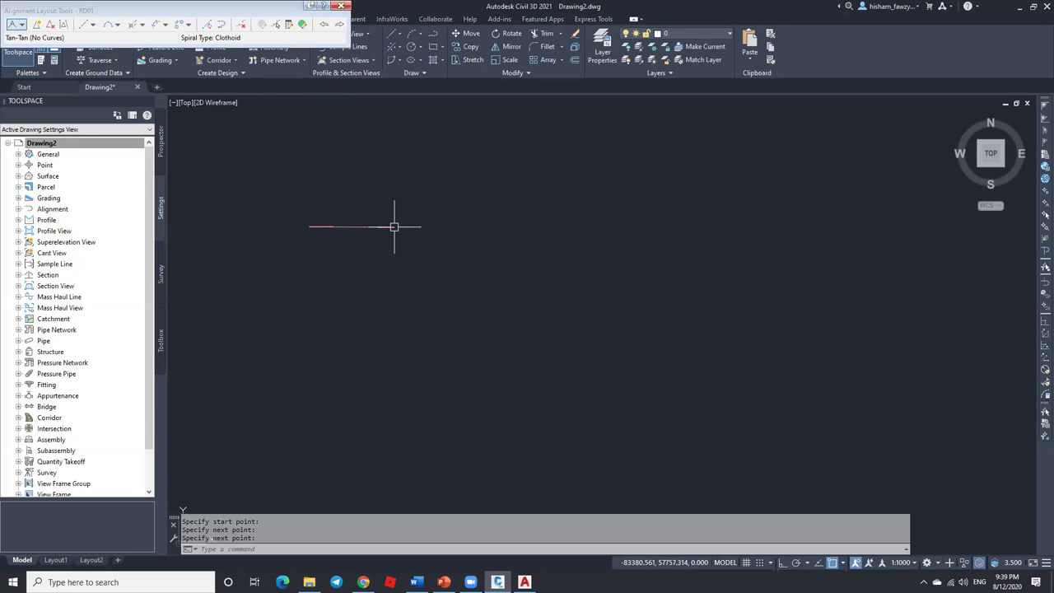
Step: Inspect alignment RD01 and its station labels up close, close the alignment layout tools, and check the drawing's layer list
{"action": "scroll", "coordinate": [297, 228], "scroll_direction": "up", "scroll_amount": 5}
{"action": "scroll", "coordinate": [525, 189], "scroll_direction": "up", "scroll_amount": 6}
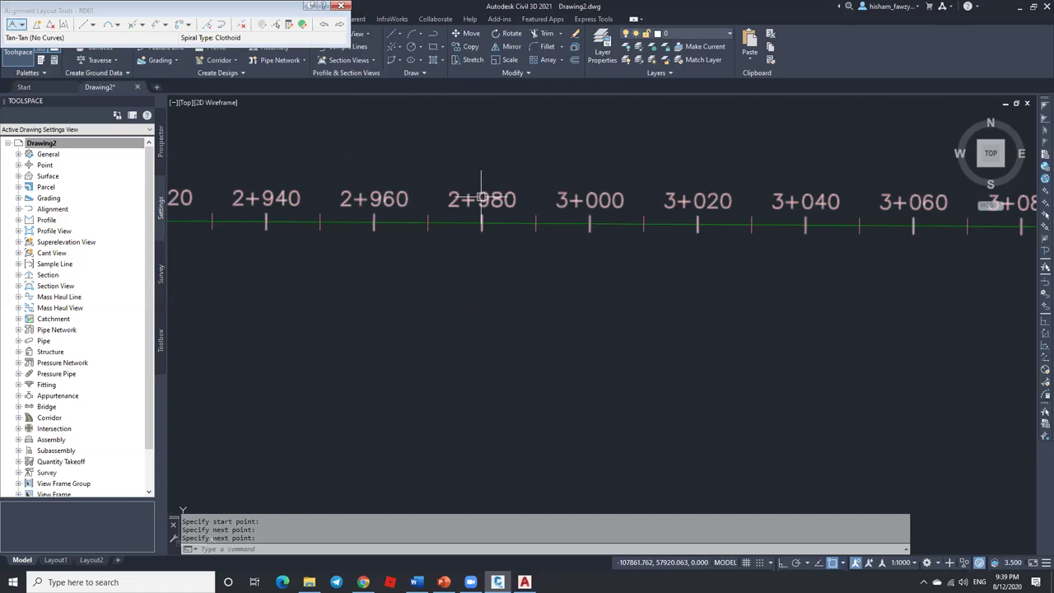
{"action": "key", "text": "Escape"}
{"action": "left_click", "coordinate": [501, 224]}
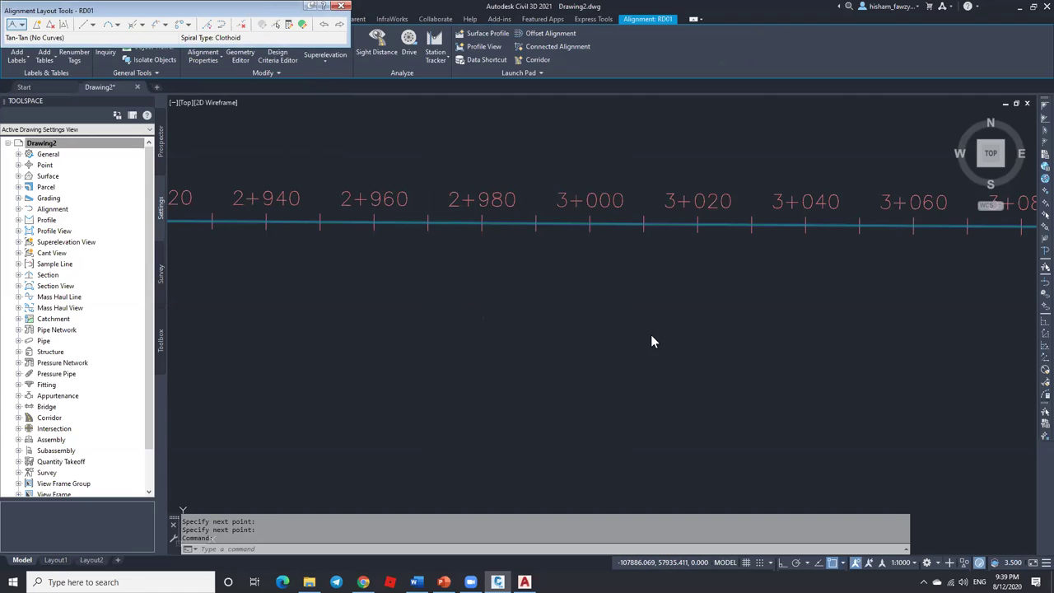
{"action": "key", "text": "Escape"}
{"action": "key", "text": "Escape"}
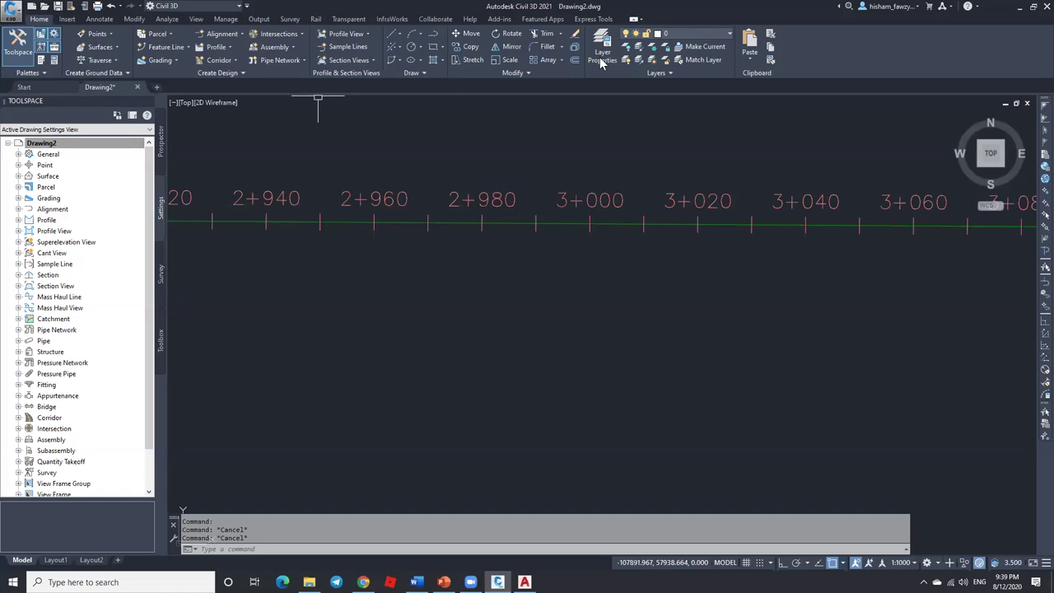
{"action": "left_click", "coordinate": [697, 34]}
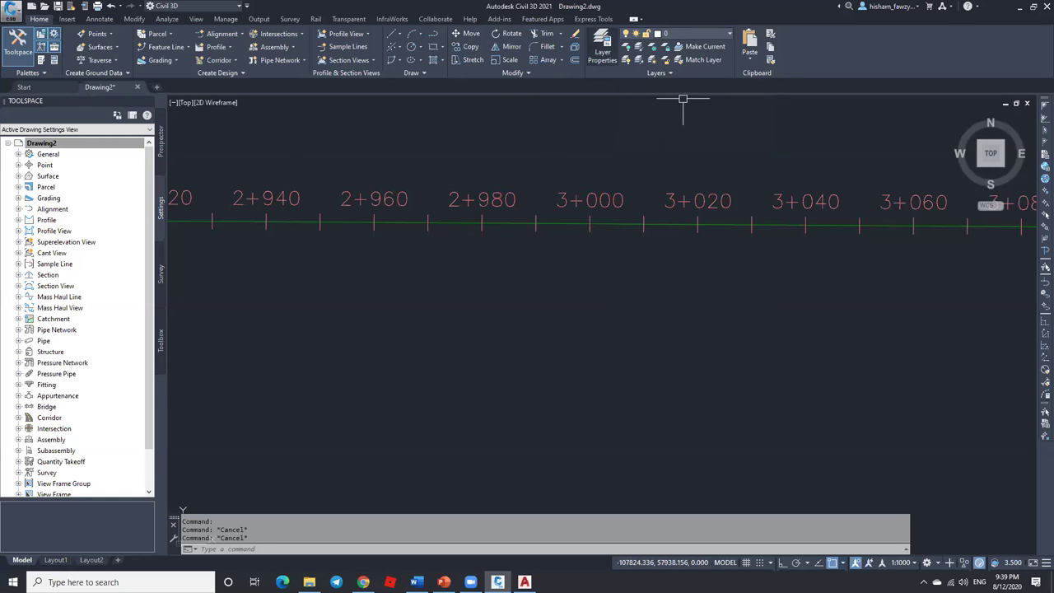
Step: Expand the point settings of Drawing2 to list the predefined point styles
{"action": "left_click", "coordinate": [18, 165]}
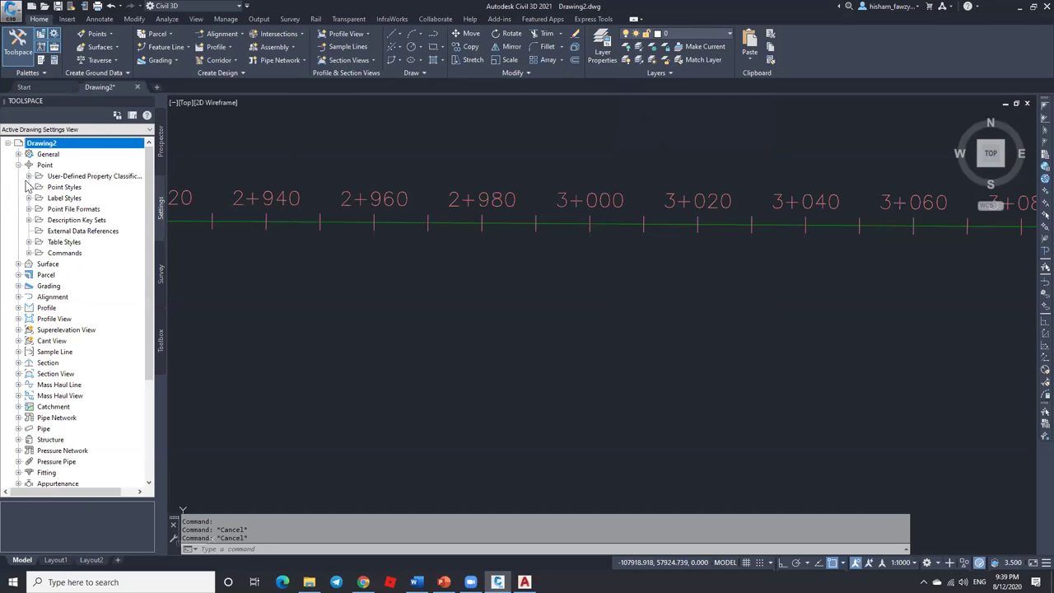
{"action": "left_click", "coordinate": [29, 187]}
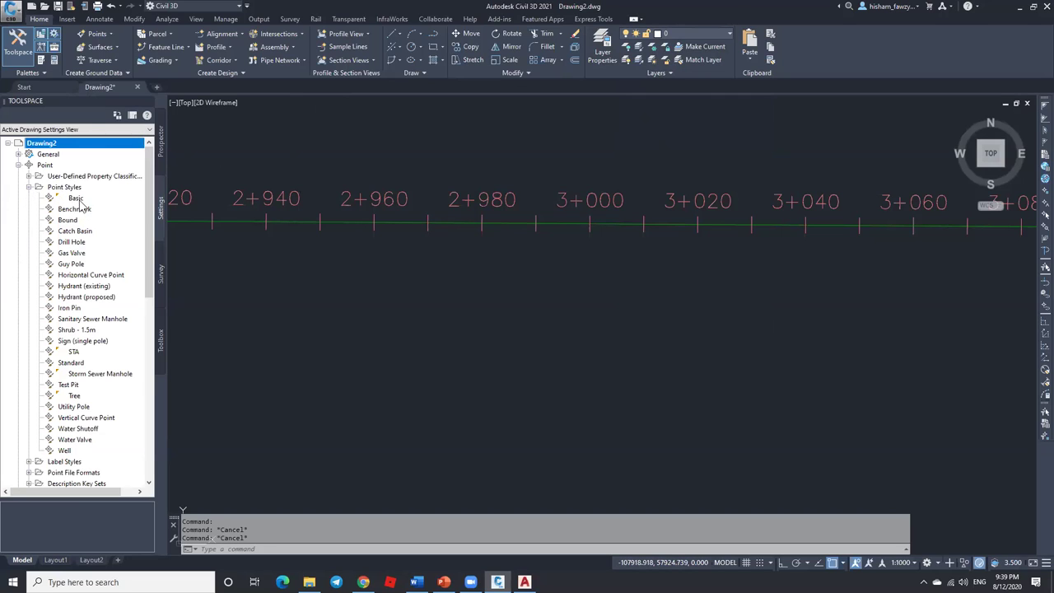
Step: Examine the Basic point style's component display and its layer assignments, close it without changes, and collapse the point styles list
{"action": "right_click", "coordinate": [97, 201]}
{"action": "left_click", "coordinate": [142, 207]}
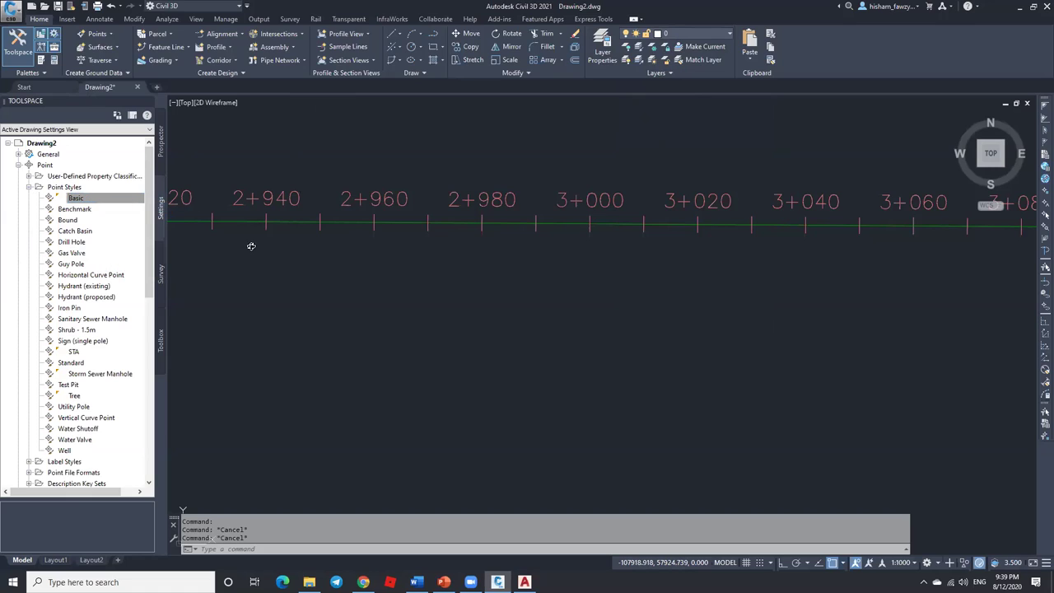
{"action": "left_click", "coordinate": [463, 180]}
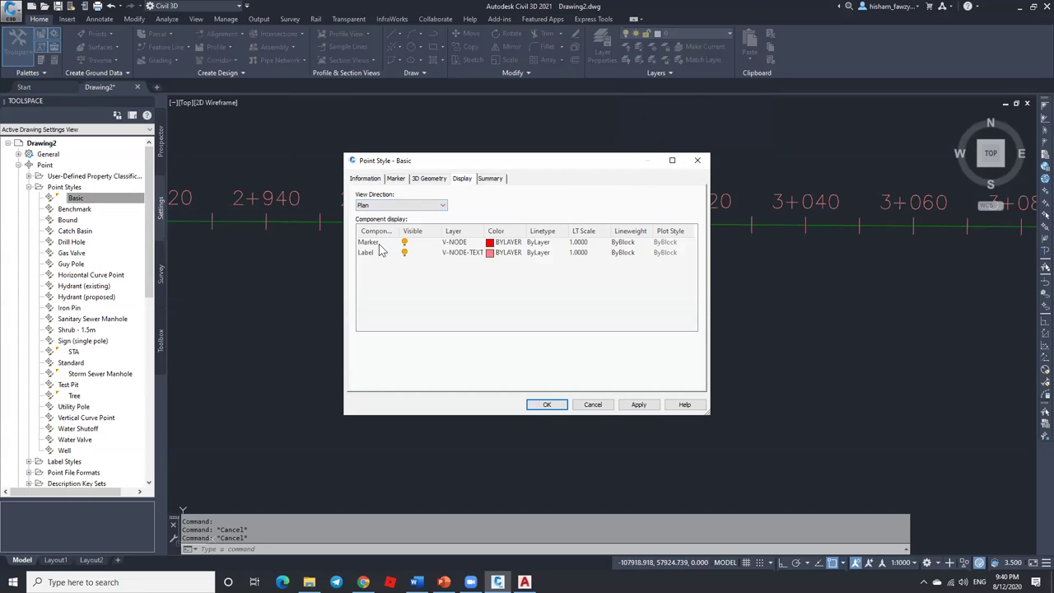
{"action": "left_click", "coordinate": [457, 243]}
{"action": "left_click", "coordinate": [696, 170]}
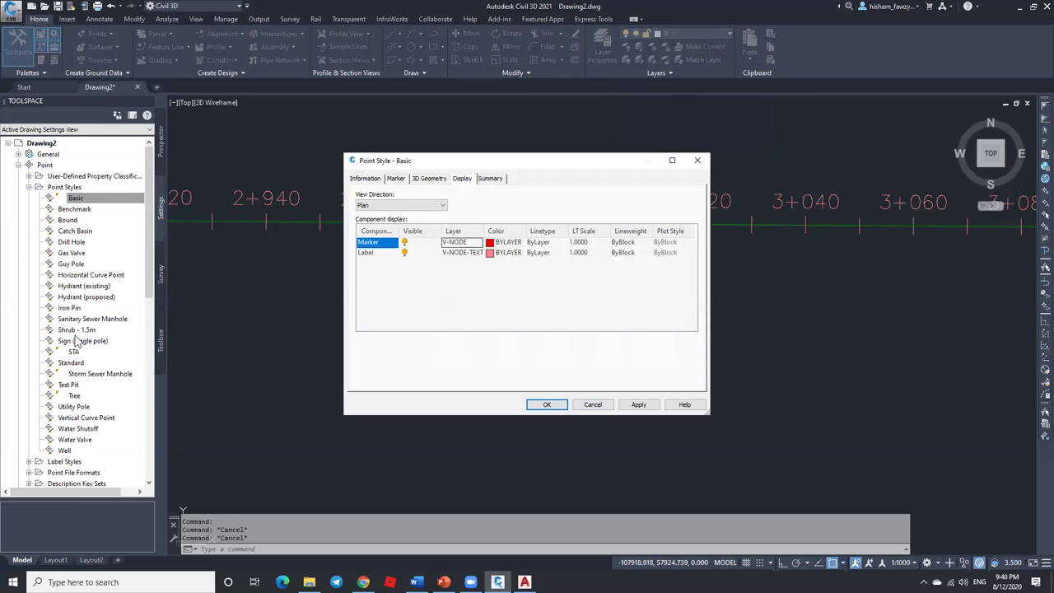
{"action": "left_click", "coordinate": [593, 405]}
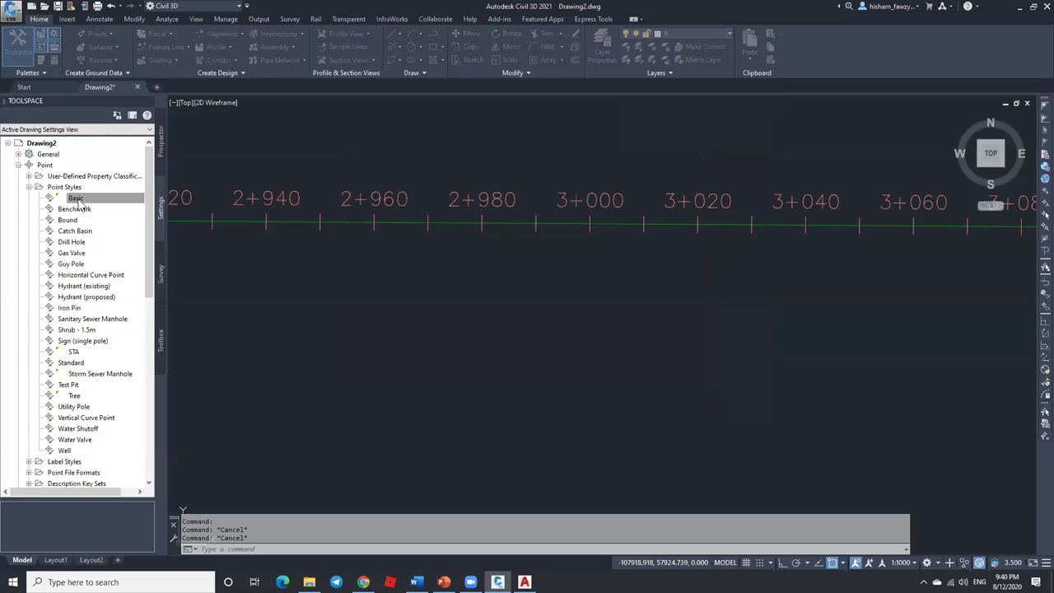
{"action": "left_click", "coordinate": [28, 187]}
Step: Switch to AutoCAD 2021, view Drawing1's layer list for comparison, and return to the Civil 3D drawing
{"action": "key", "text": "alt+Tab"}
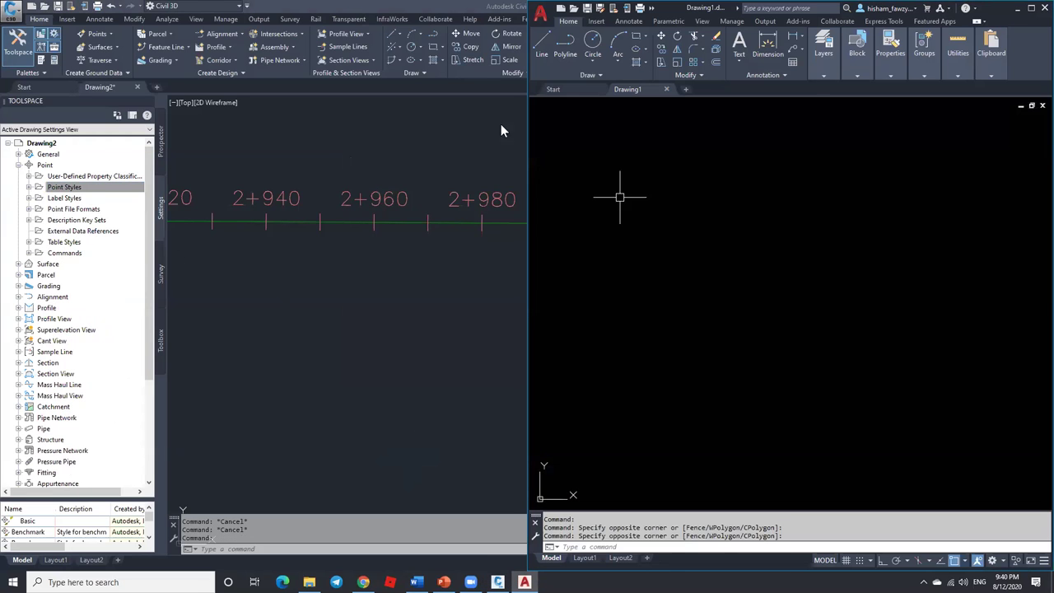
{"action": "left_click", "coordinate": [1031, 8]}
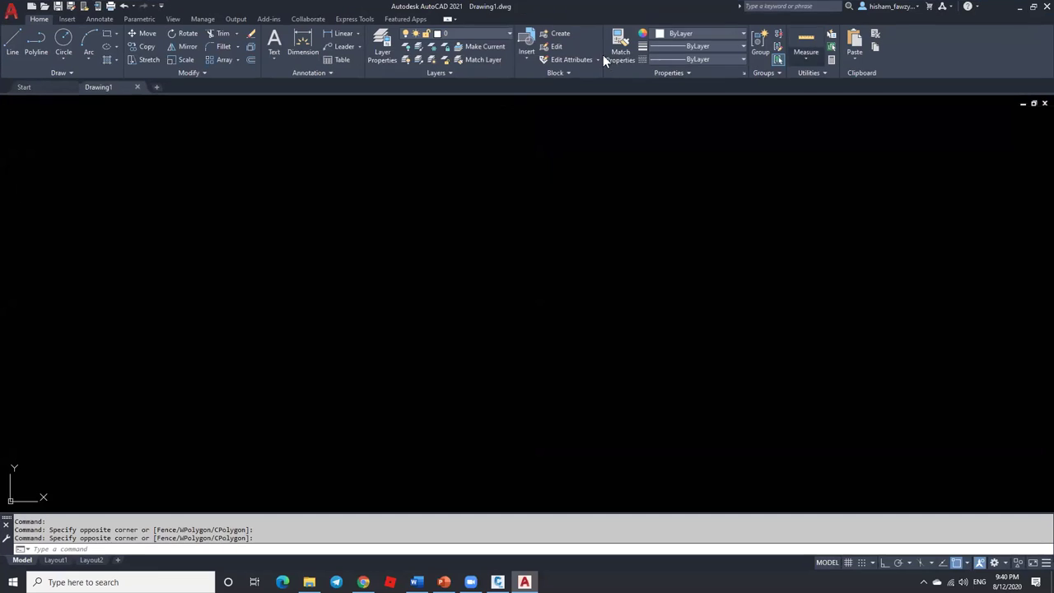
{"action": "left_click", "coordinate": [495, 35]}
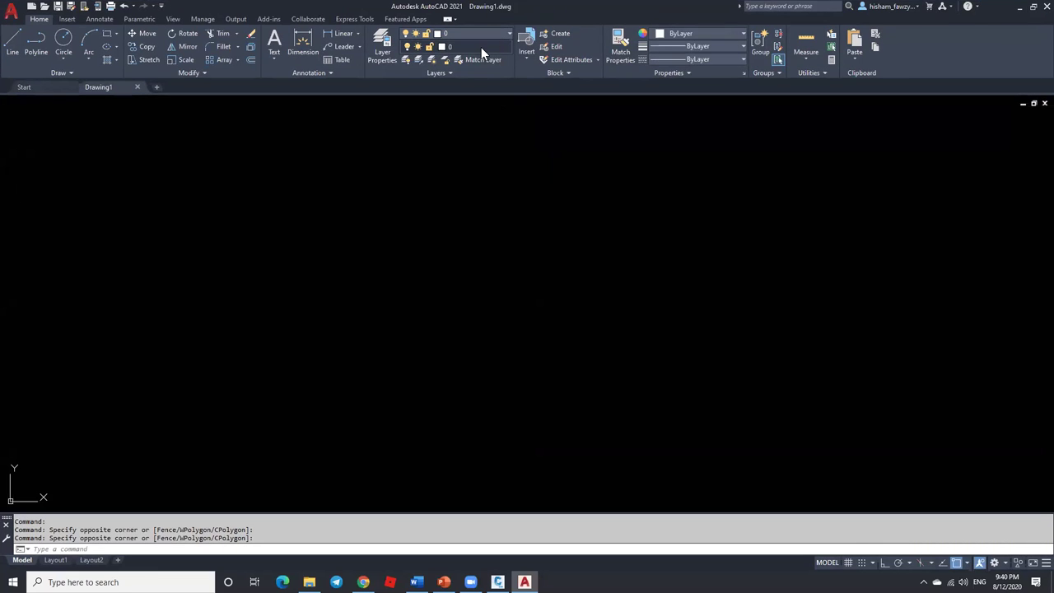
{"action": "left_click", "coordinate": [1020, 7]}
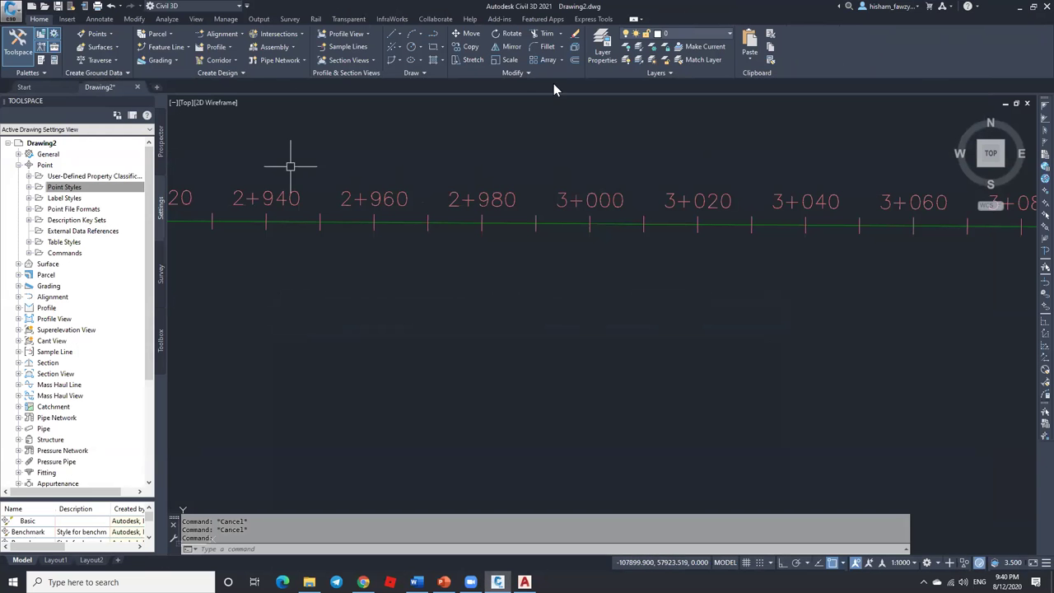
Step: Look through the Civil 3D drawing's predefined layers down to the V-SURV entries, then close the layer list
{"action": "left_click", "coordinate": [699, 34]}
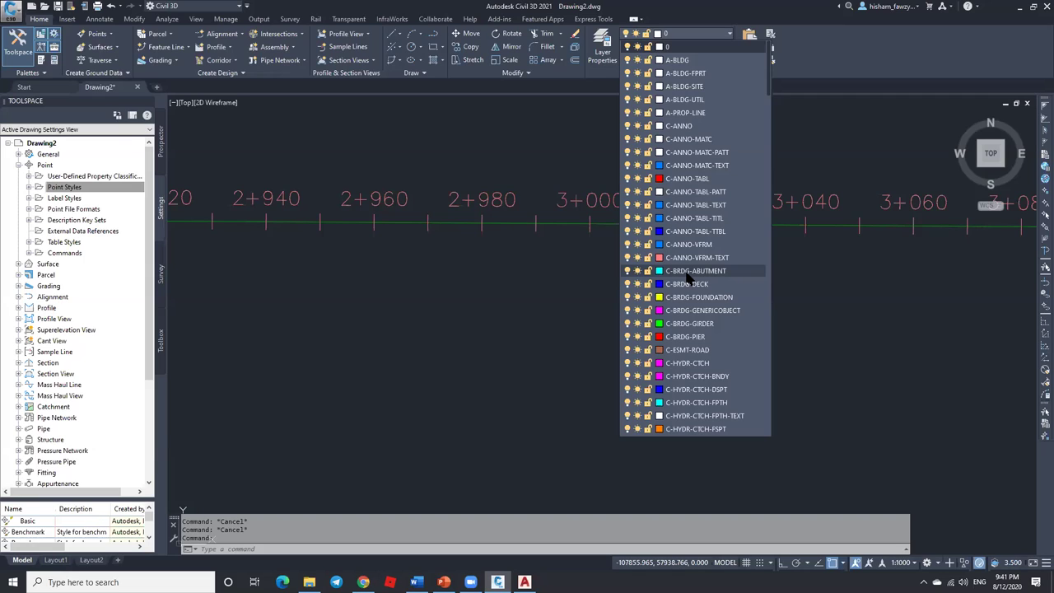
{"action": "left_click", "coordinate": [534, 297]}
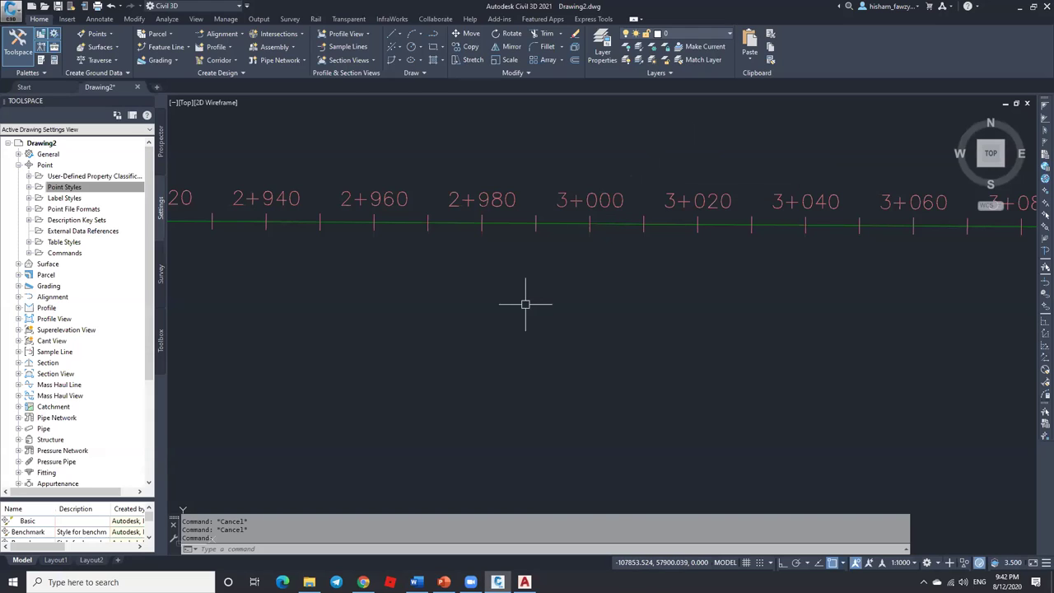
{"action": "left_click", "coordinate": [692, 34]}
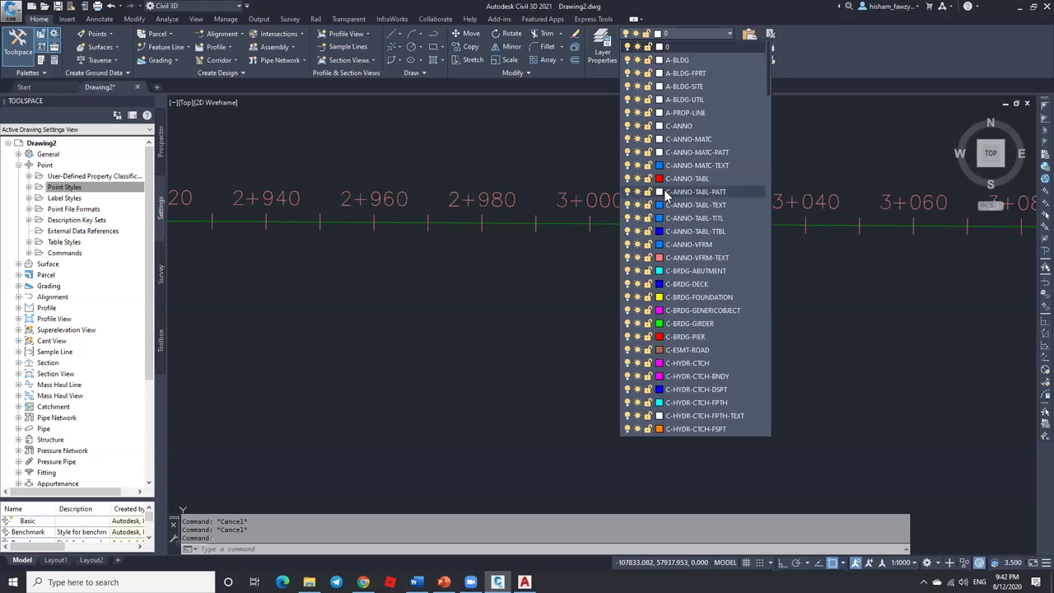
{"action": "scroll", "coordinate": [762, 197], "scroll_direction": "down", "scroll_amount": 7}
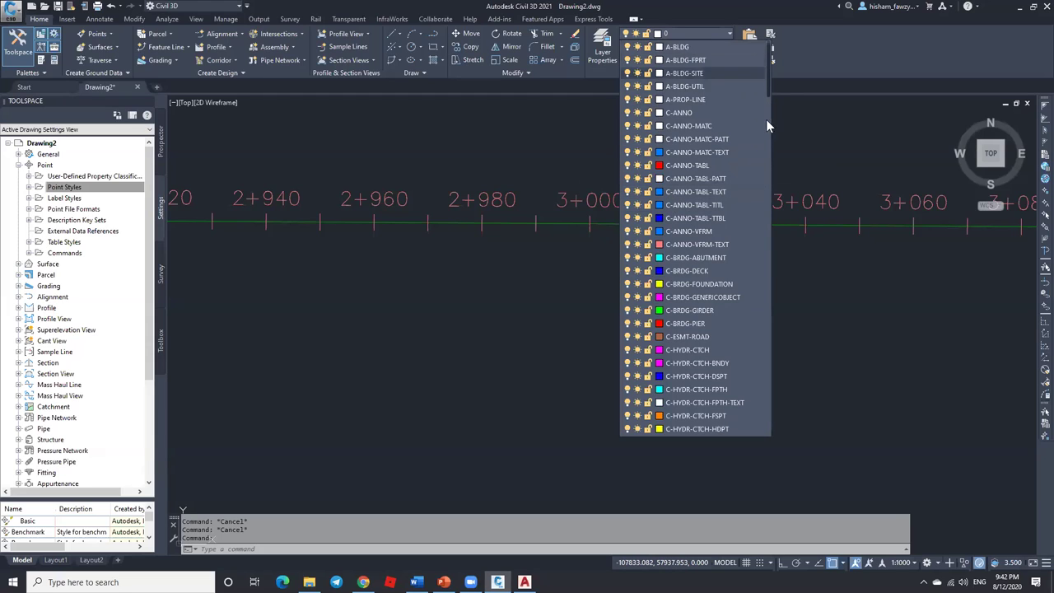
{"action": "scroll", "coordinate": [766, 239], "scroll_direction": "down", "scroll_amount": 10}
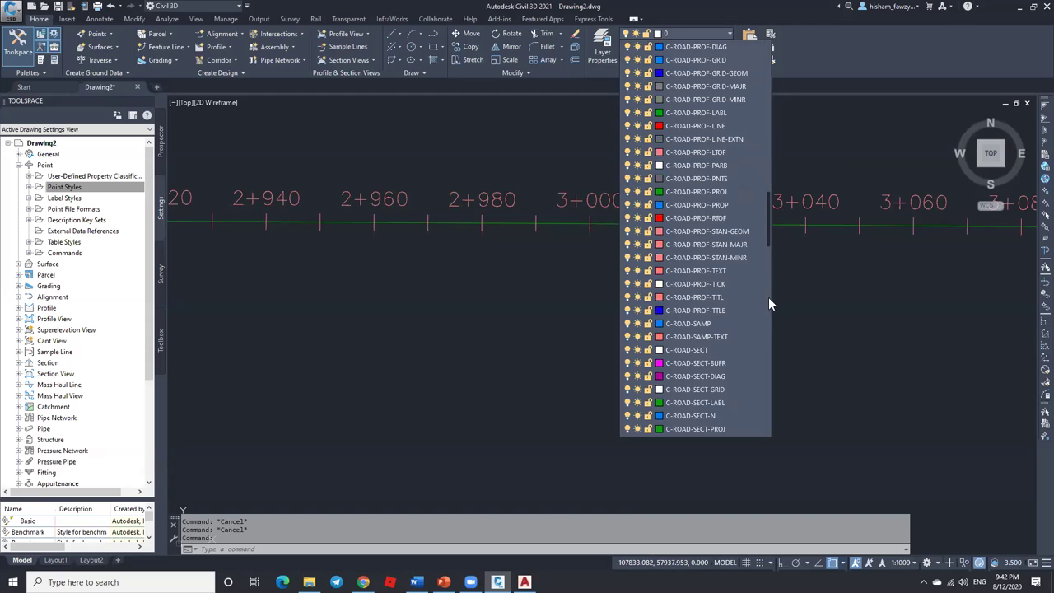
{"action": "scroll", "coordinate": [766, 379], "scroll_direction": "down", "scroll_amount": 15}
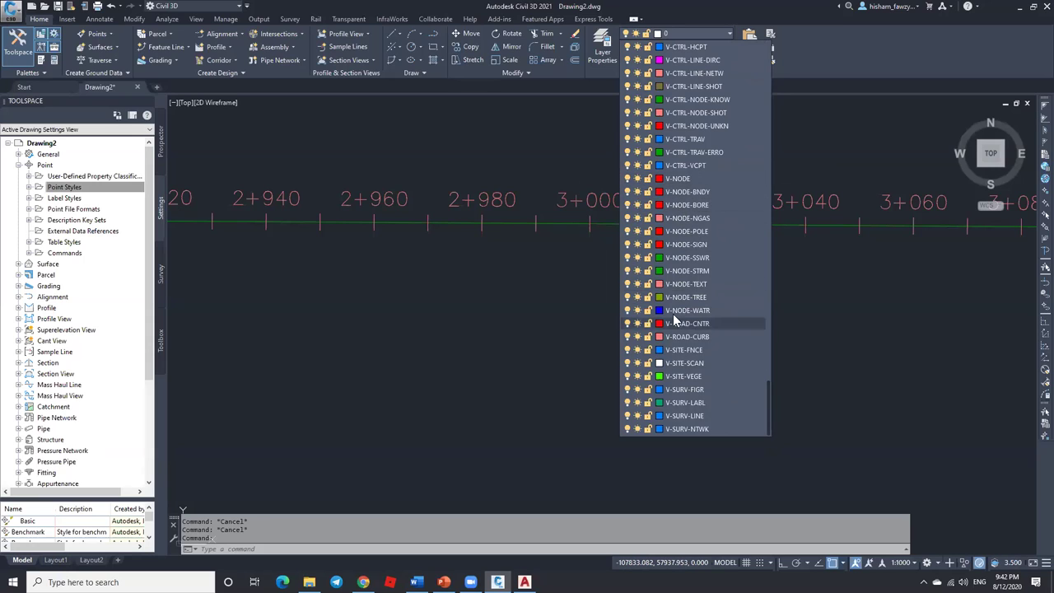
{"action": "left_click", "coordinate": [130, 250]}
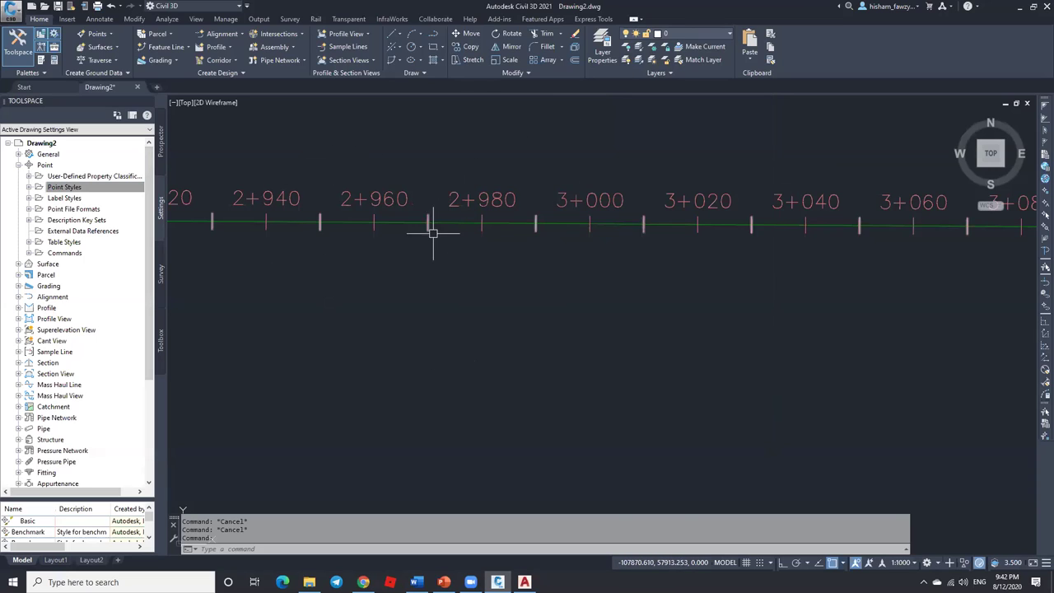
Step: Collapse the Point settings and compare the object categories in the drawing settings with the predefined layer list
{"action": "left_click", "coordinate": [18, 165]}
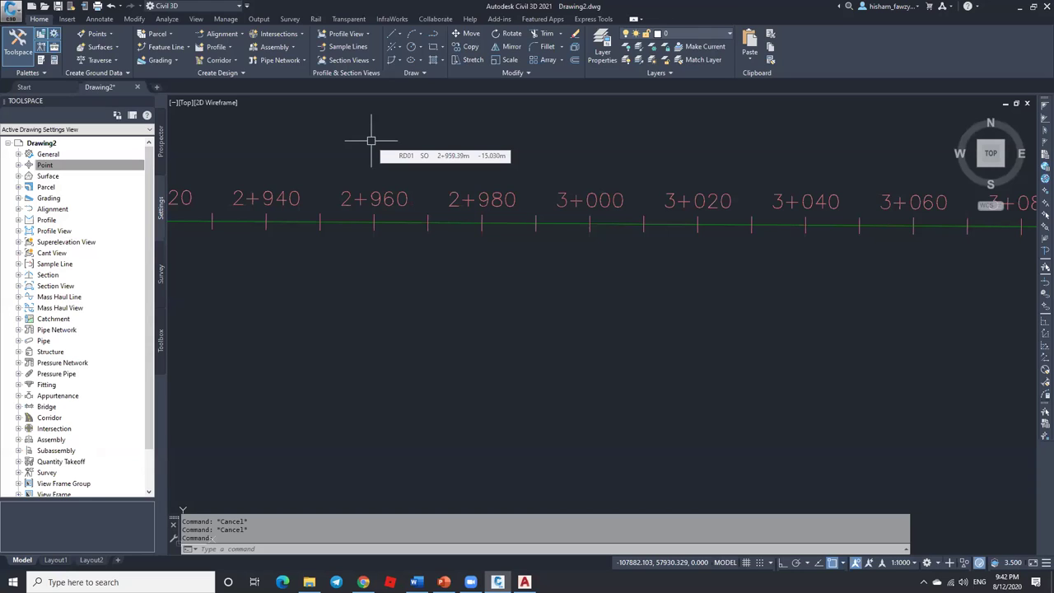
{"action": "left_click", "coordinate": [674, 41]}
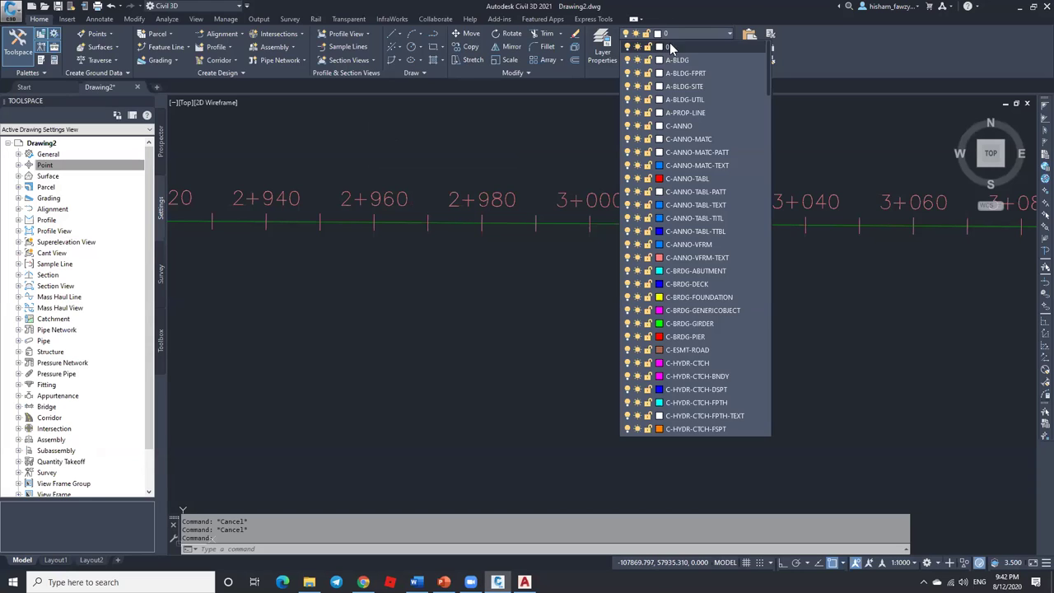
{"action": "left_click", "coordinate": [325, 275]}
{"action": "left_click", "coordinate": [99, 165]}
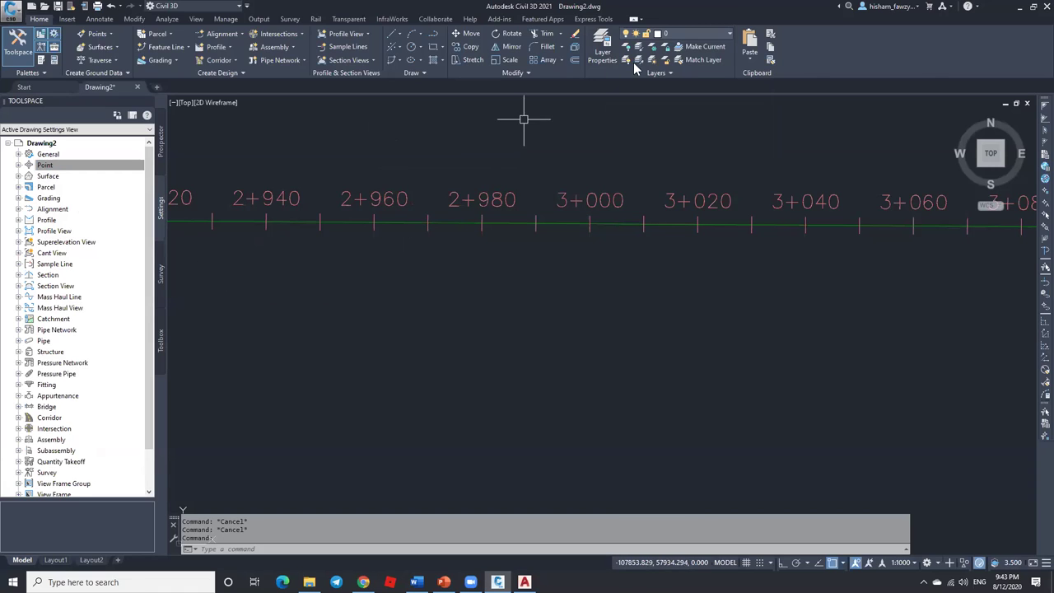
{"action": "left_click", "coordinate": [690, 34]}
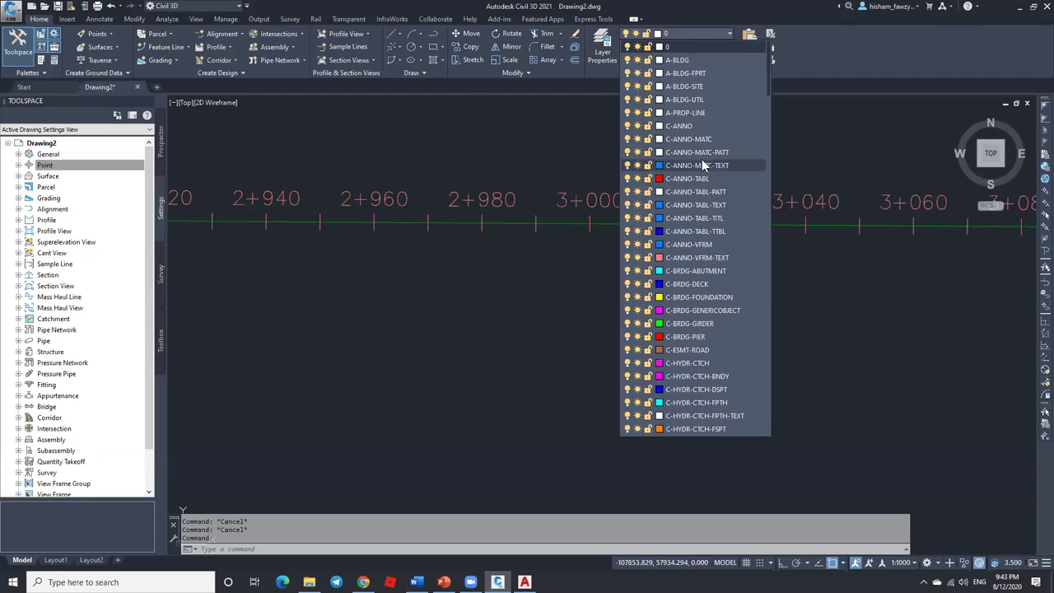
{"action": "left_click", "coordinate": [492, 159]}
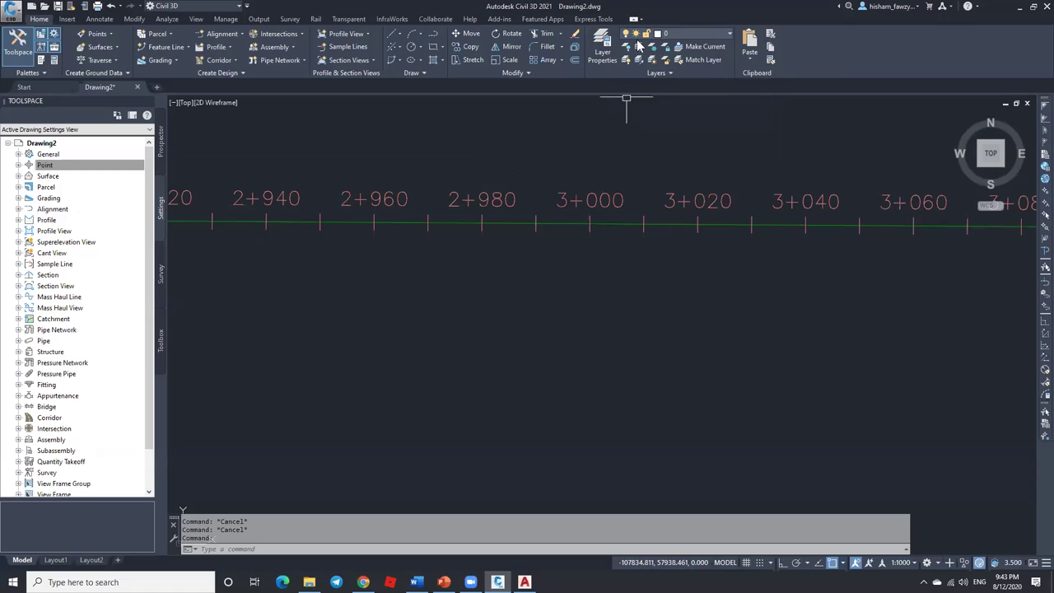
{"action": "left_click", "coordinate": [109, 204]}
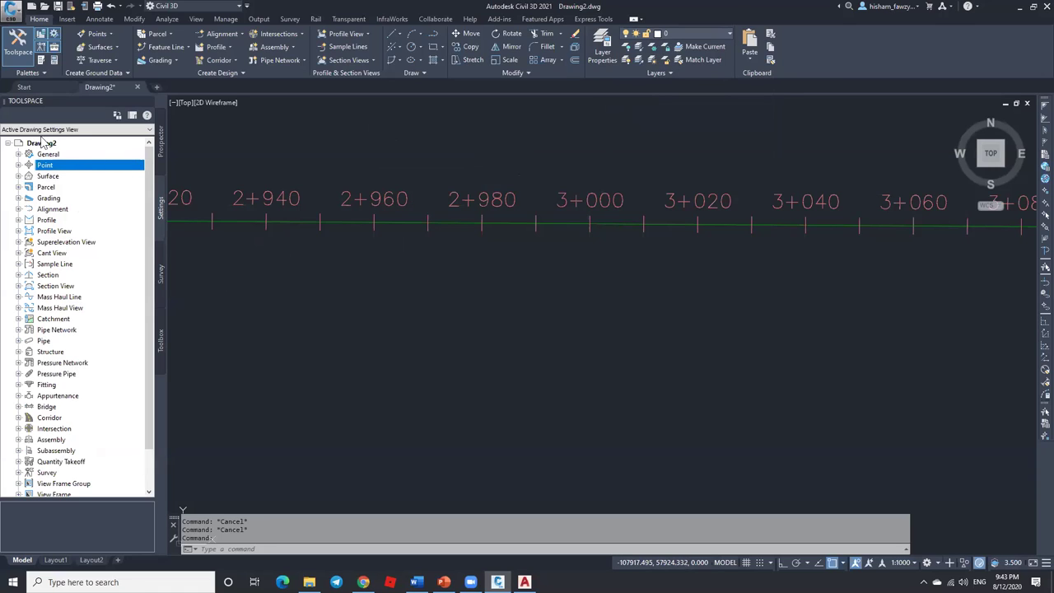
Step: View alignment RD01 from farther out and examine the metric annotation scales available for the drawing
{"action": "scroll", "coordinate": [576, 235], "scroll_direction": "down", "scroll_amount": 6}
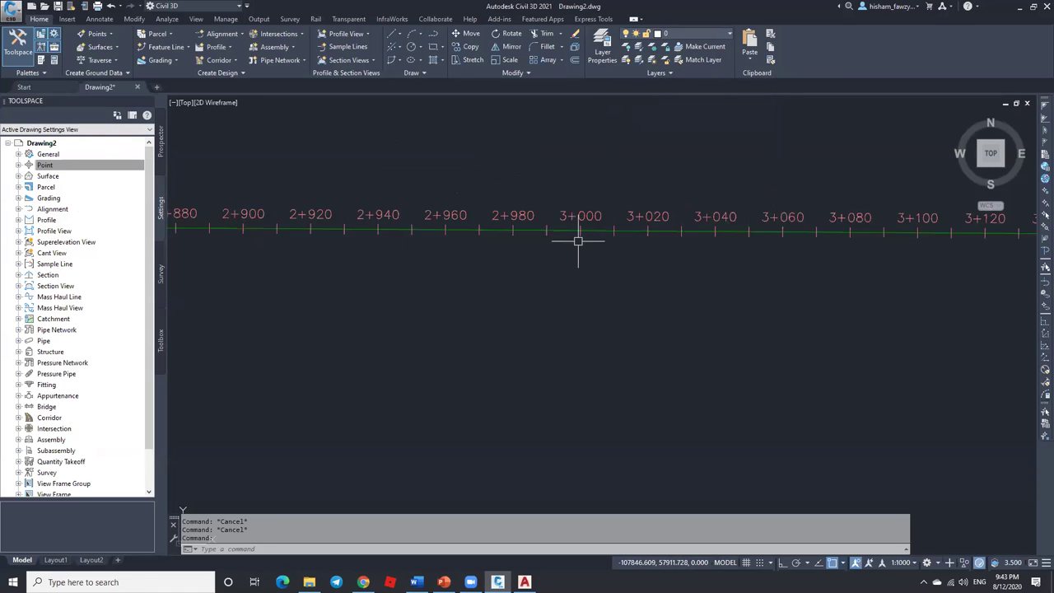
{"action": "scroll", "coordinate": [461, 245], "scroll_direction": "down", "scroll_amount": 3}
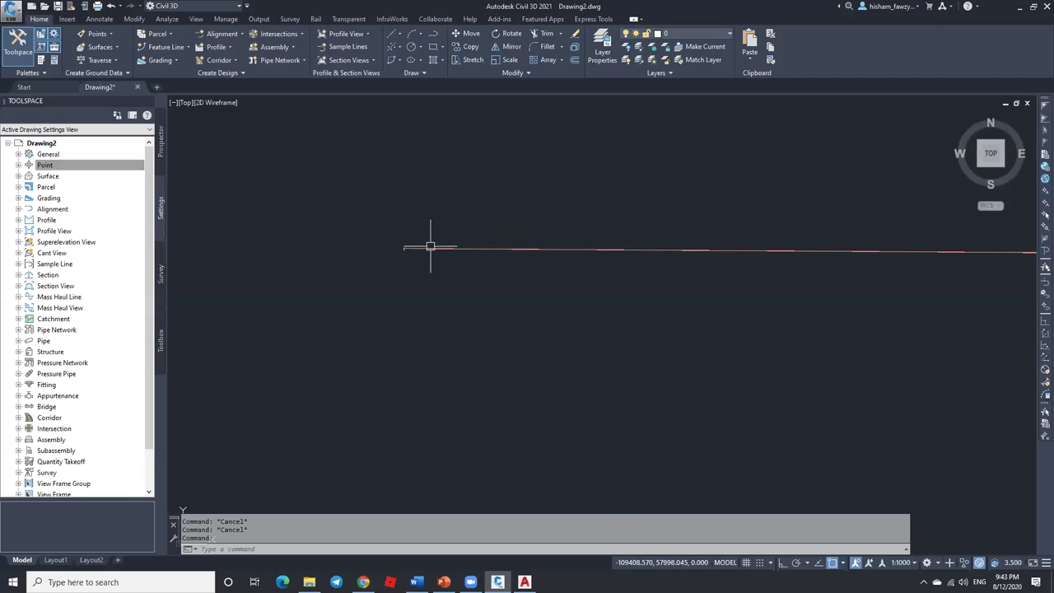
{"action": "left_click", "coordinate": [64, 165]}
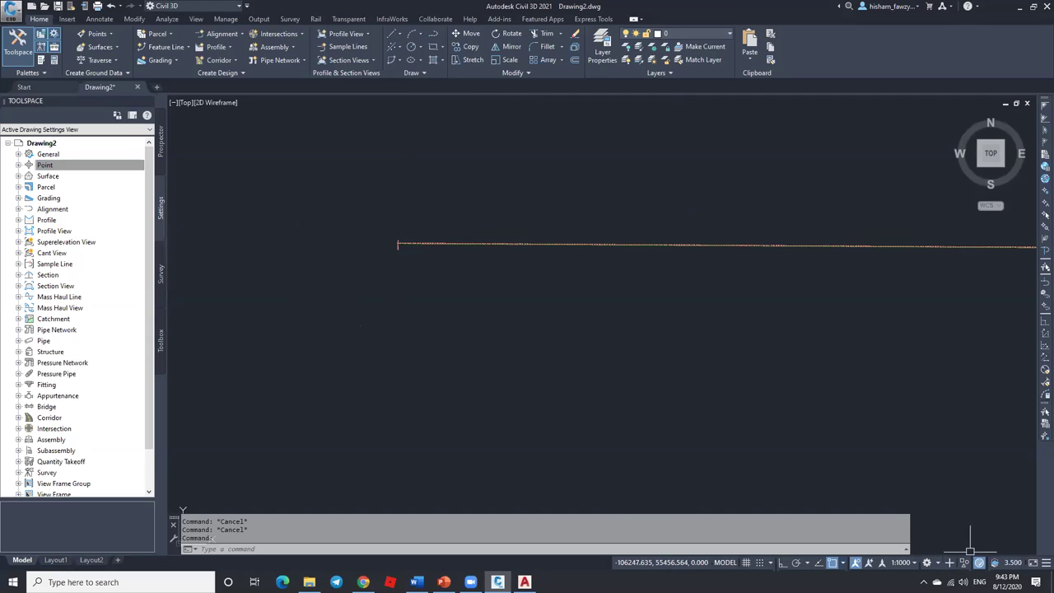
{"action": "left_click", "coordinate": [904, 564]}
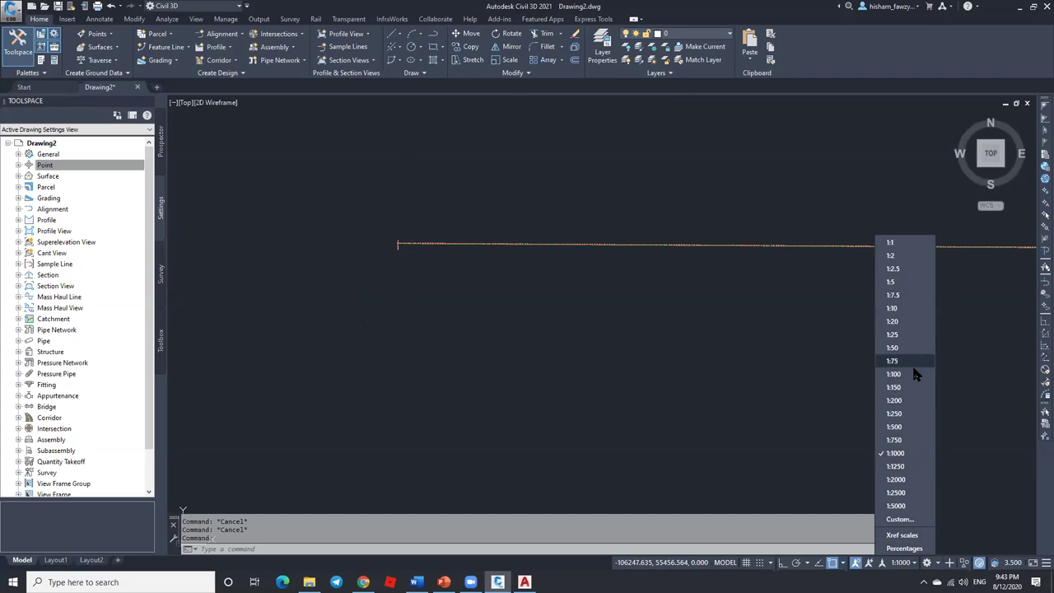
Step: Minimize the open programs, launch the imperial Civil 3D 2021 from the desktop, and examine its drawing's inch-to-feet annotation scales
{"action": "left_click", "coordinate": [1021, 7]}
{"action": "left_click", "coordinate": [1022, 7]}
{"action": "double_click", "coordinate": [21, 241]}
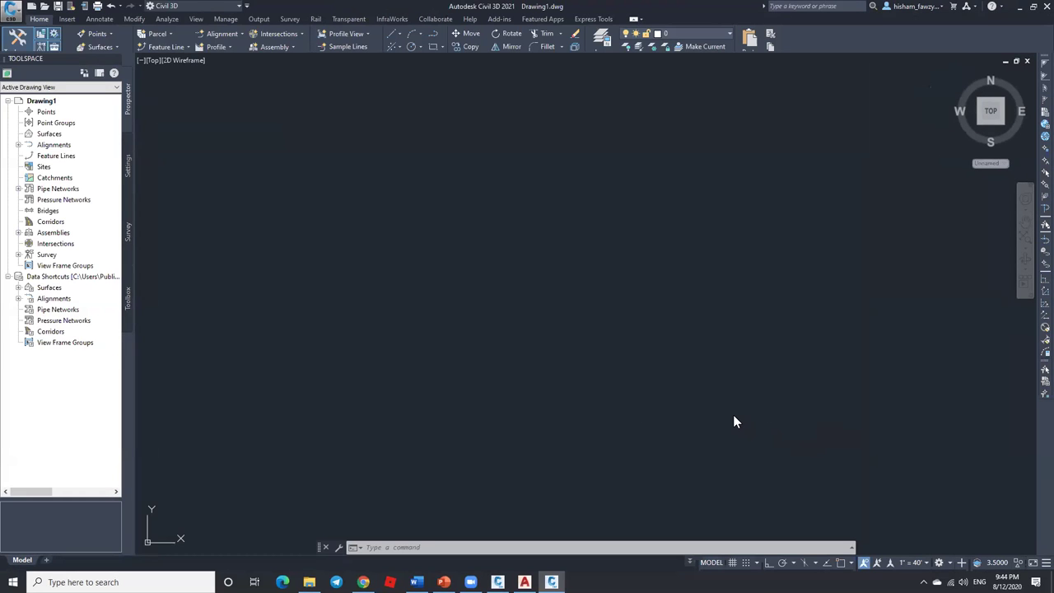
{"action": "left_click", "coordinate": [926, 563]}
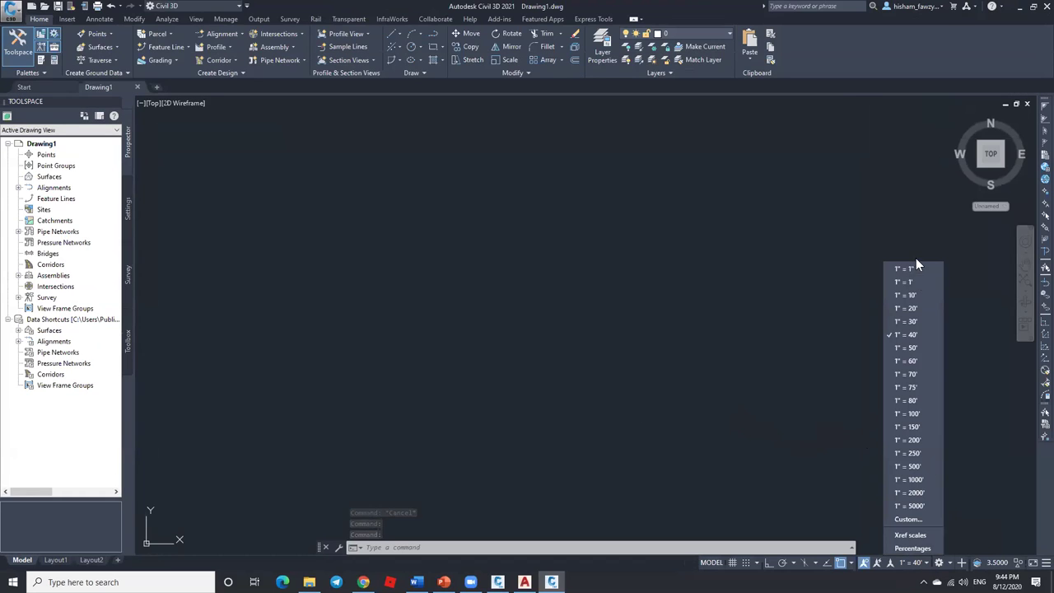
{"action": "left_click", "coordinate": [906, 493]}
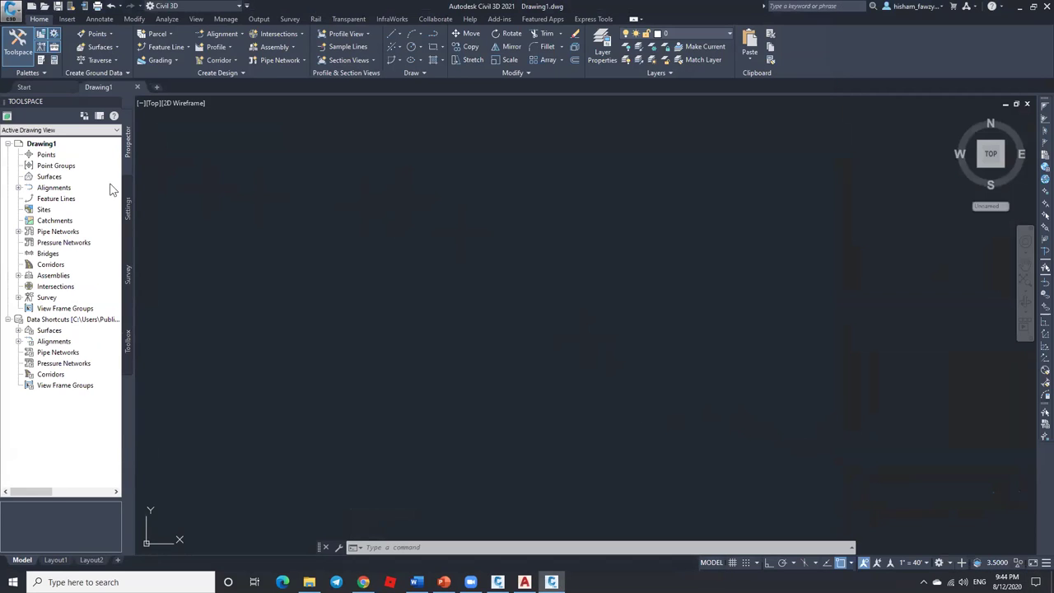
Step: Close Drawing1 in the imperial Civil 3D session and create a new drawing
{"action": "right_click", "coordinate": [43, 145]}
{"action": "left_click", "coordinate": [71, 154]}
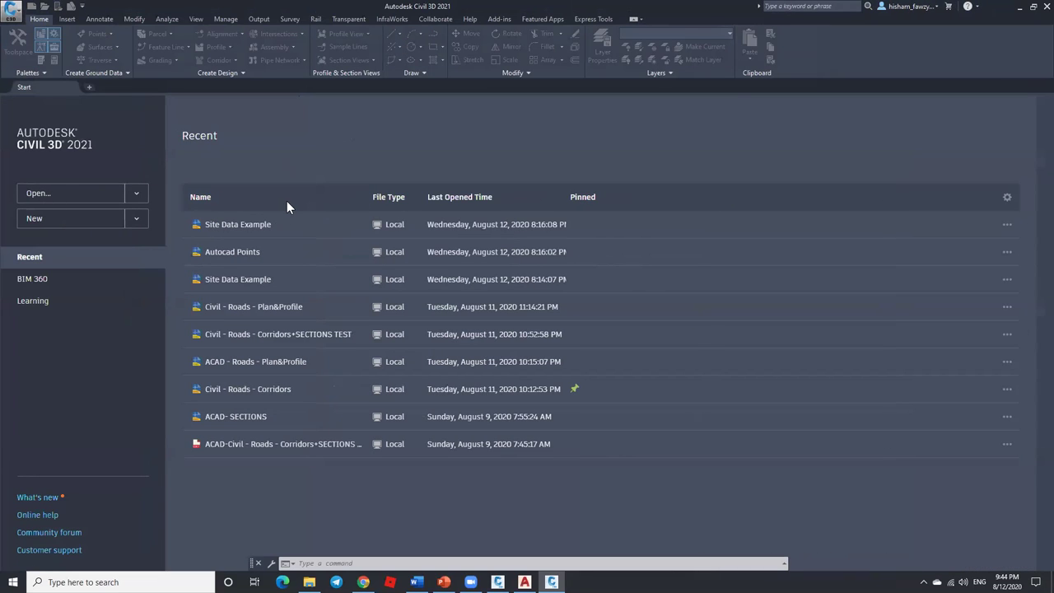
{"action": "key", "text": "ctrl+o"}
{"action": "left_click", "coordinate": [675, 412]}
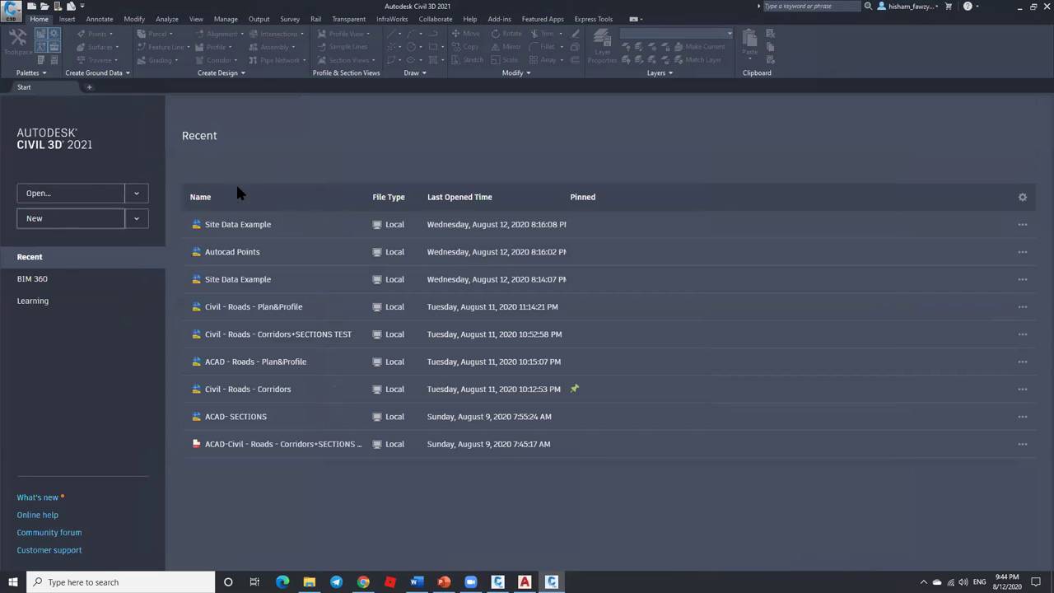
{"action": "key", "text": "ctrl+n"}
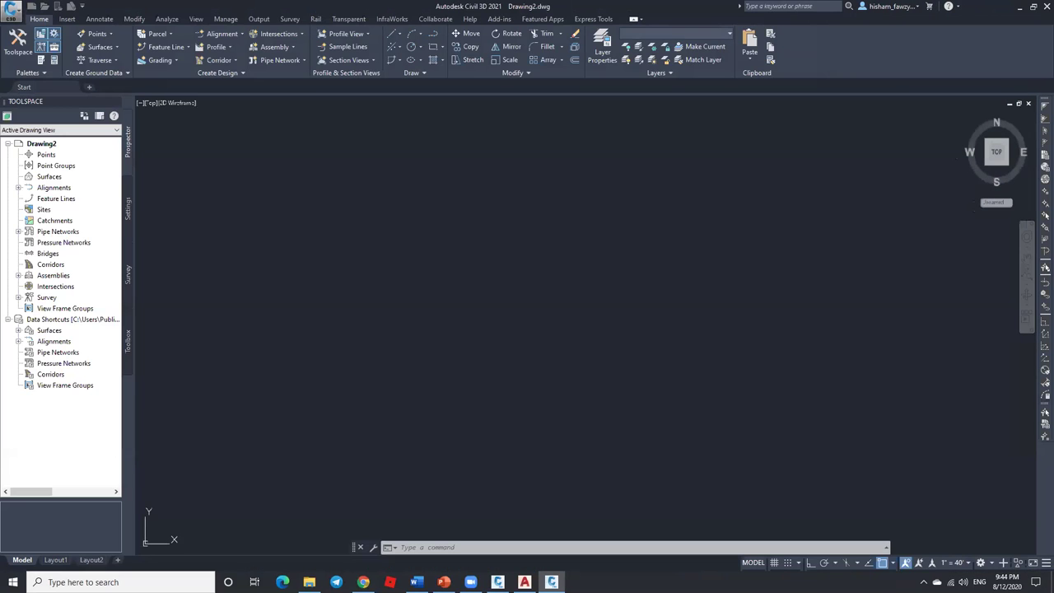
Step: Examine the new drawing's unit, scale and zone settings, then close them without changes
{"action": "left_click", "coordinate": [126, 206]}
{"action": "right_click", "coordinate": [75, 143]}
{"action": "left_click", "coordinate": [382, 182]}
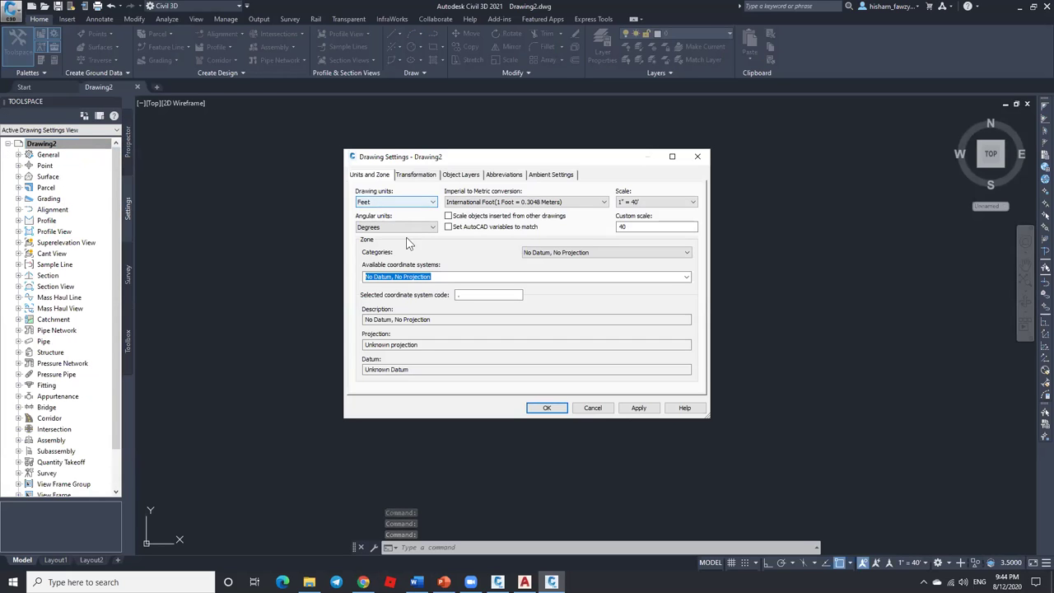
{"action": "left_click", "coordinate": [605, 411]}
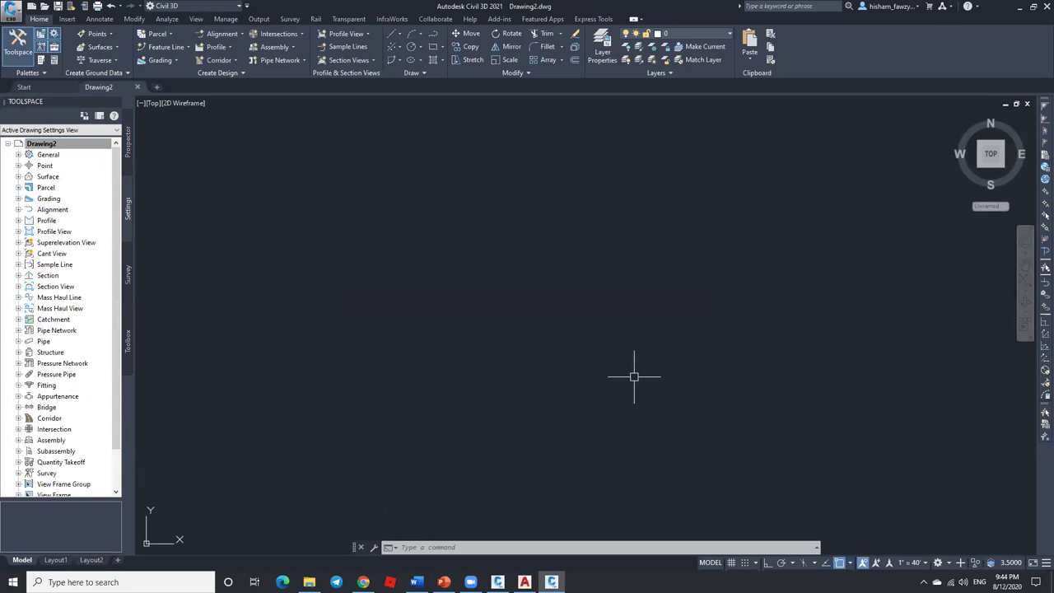
Step: Examine the imperial alignment creation settings, including starting station, design speed in mi/h and the available design standards files, then cancel
{"action": "left_click", "coordinate": [224, 35]}
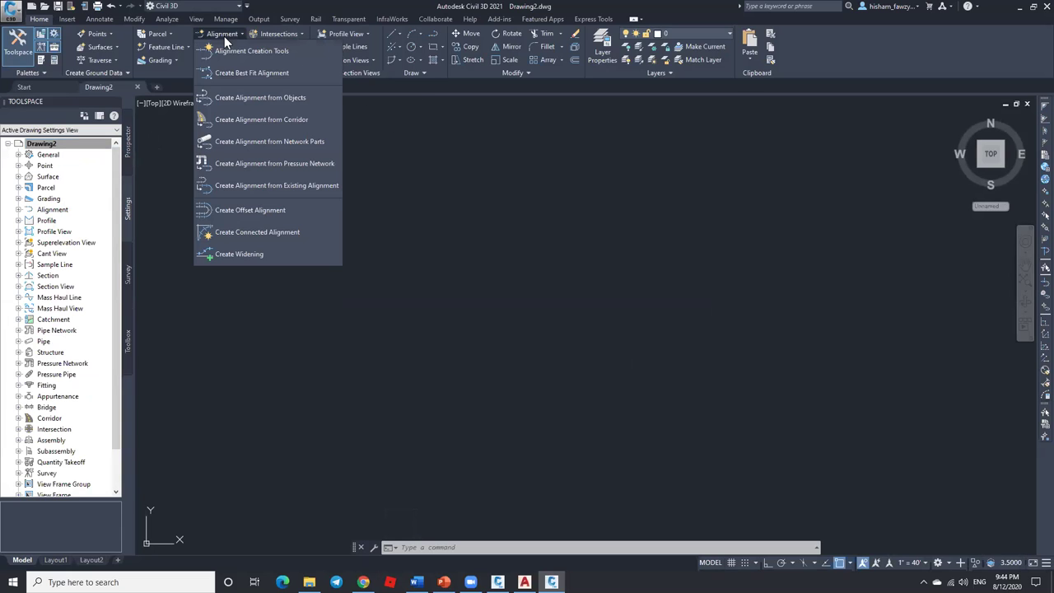
{"action": "left_click", "coordinate": [271, 47]}
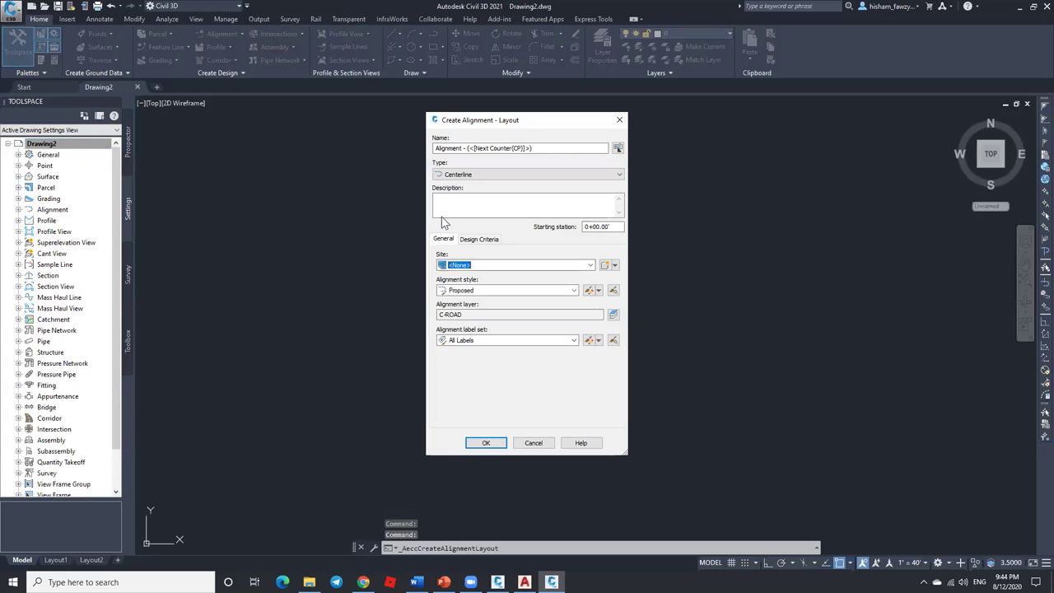
{"action": "left_click", "coordinate": [607, 226]}
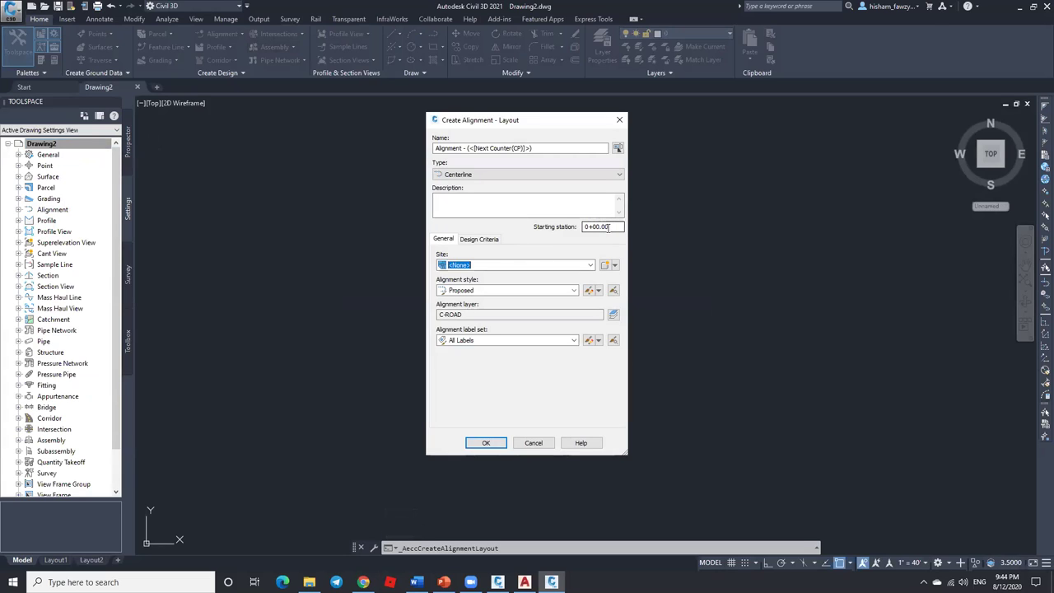
{"action": "left_click", "coordinate": [481, 240]}
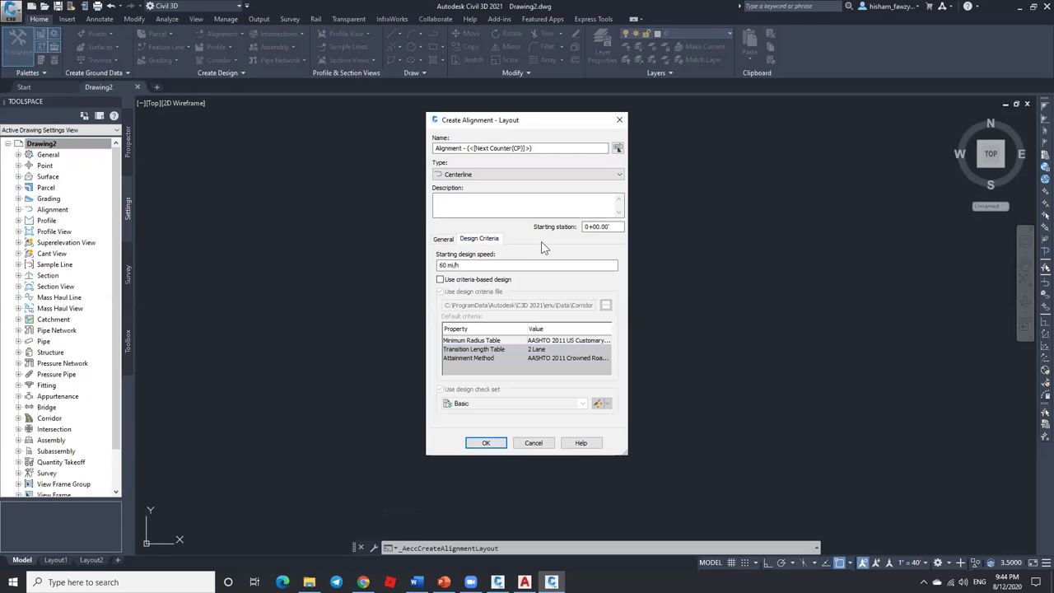
{"action": "left_click", "coordinate": [462, 280]}
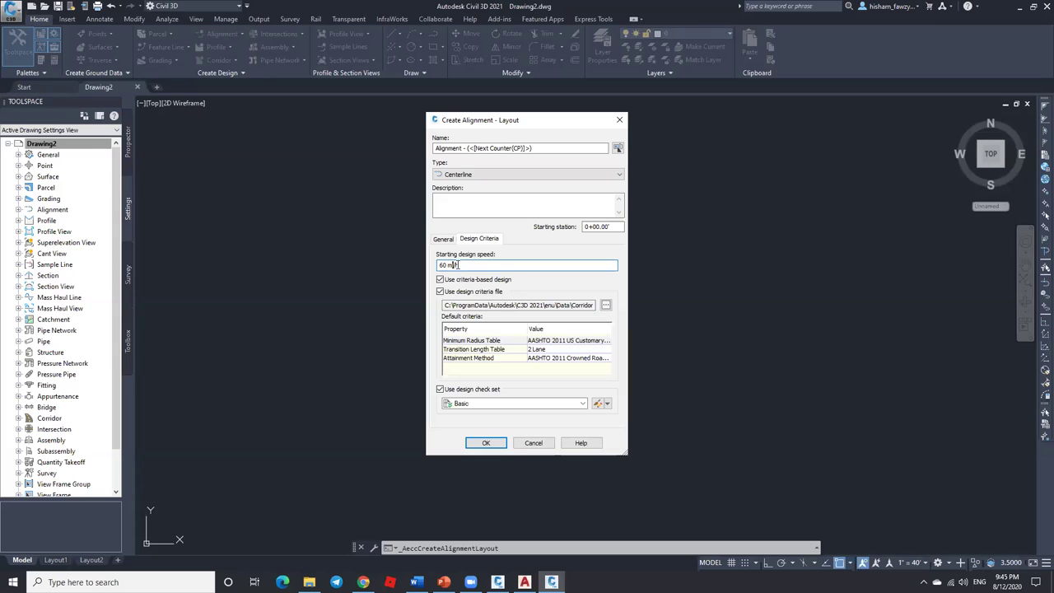
{"action": "left_click", "coordinate": [607, 306]}
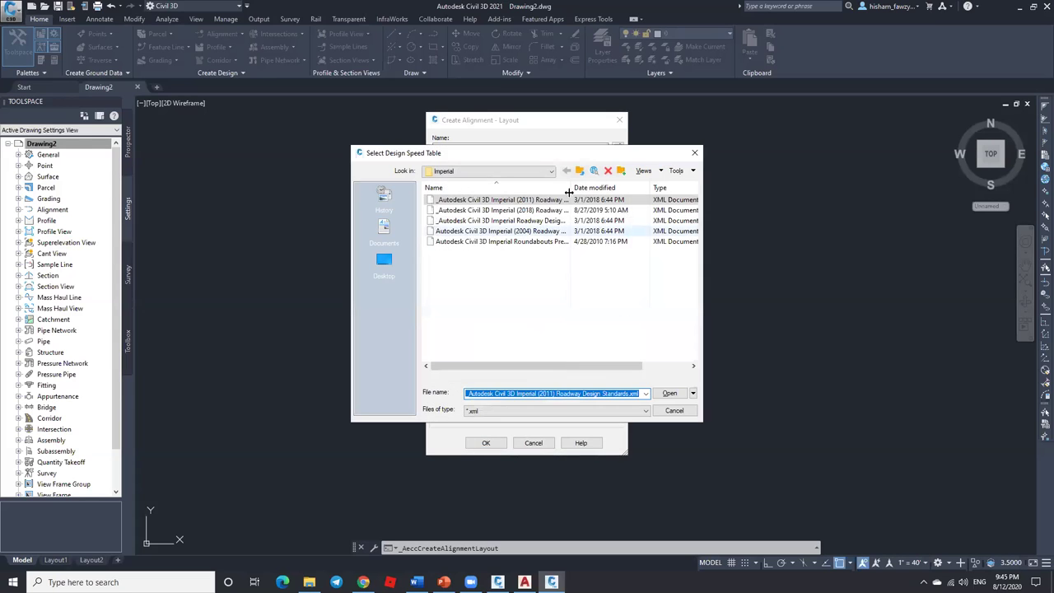
{"action": "left_click_drag", "start_coordinate": [572, 183], "coordinate": [627, 183]}
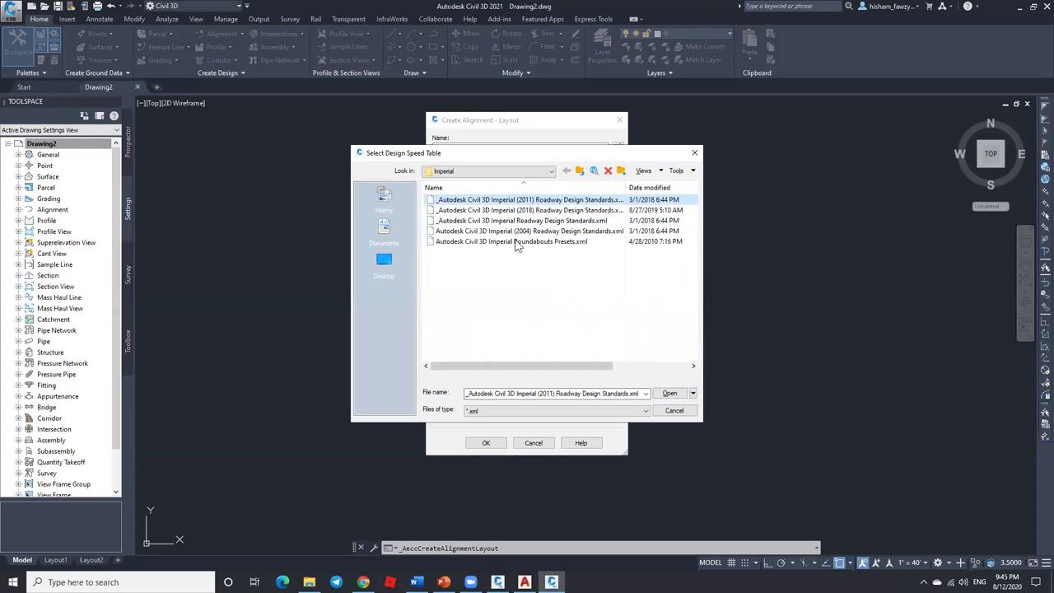
{"action": "left_click", "coordinate": [674, 410]}
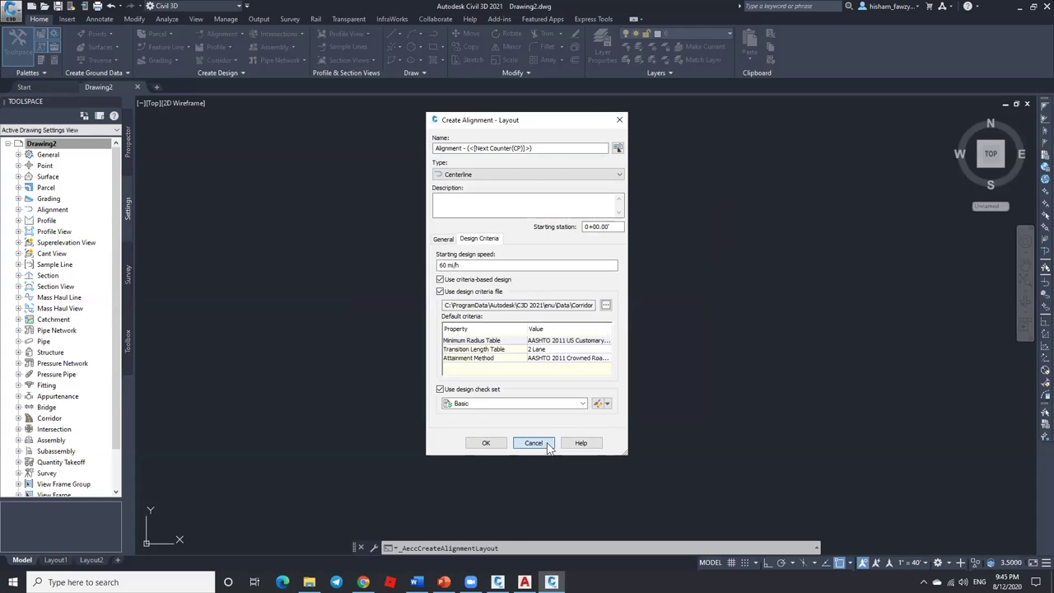
{"action": "left_click", "coordinate": [533, 442]}
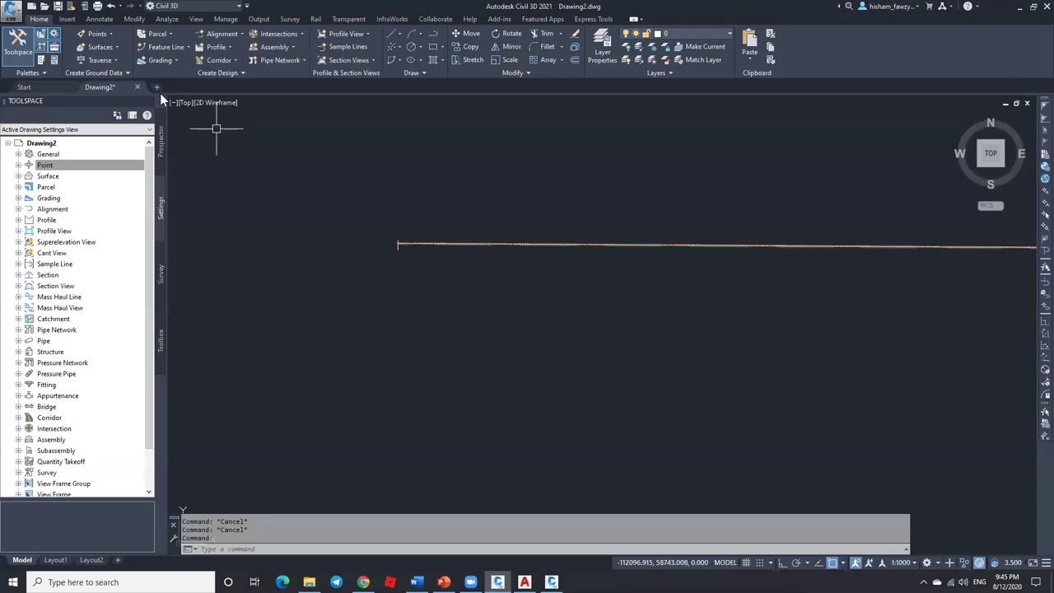
Step: Switch to the metric Civil 3D session and examine its alignment design criteria, km/h design speed and metric standards files, then cancel
{"action": "left_click", "coordinate": [211, 34]}
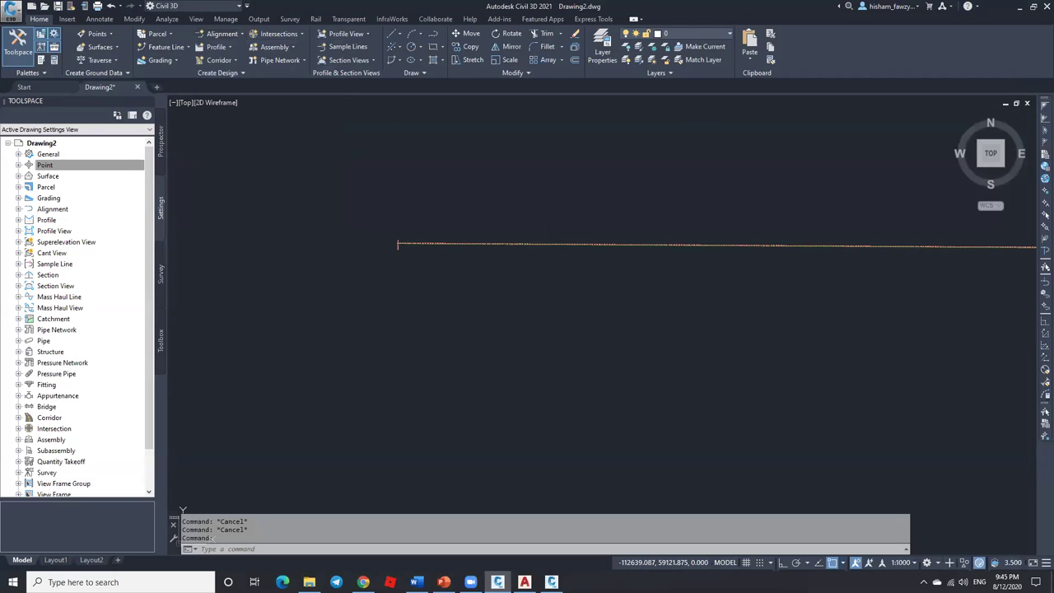
{"action": "left_click", "coordinate": [479, 238]}
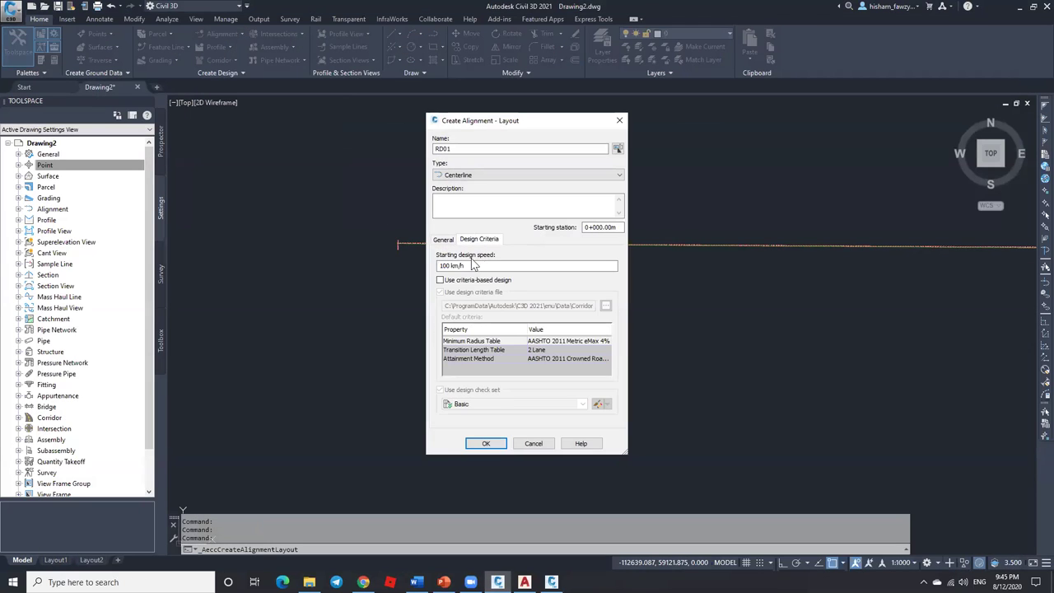
{"action": "left_click", "coordinate": [466, 281]}
{"action": "left_click", "coordinate": [455, 265]}
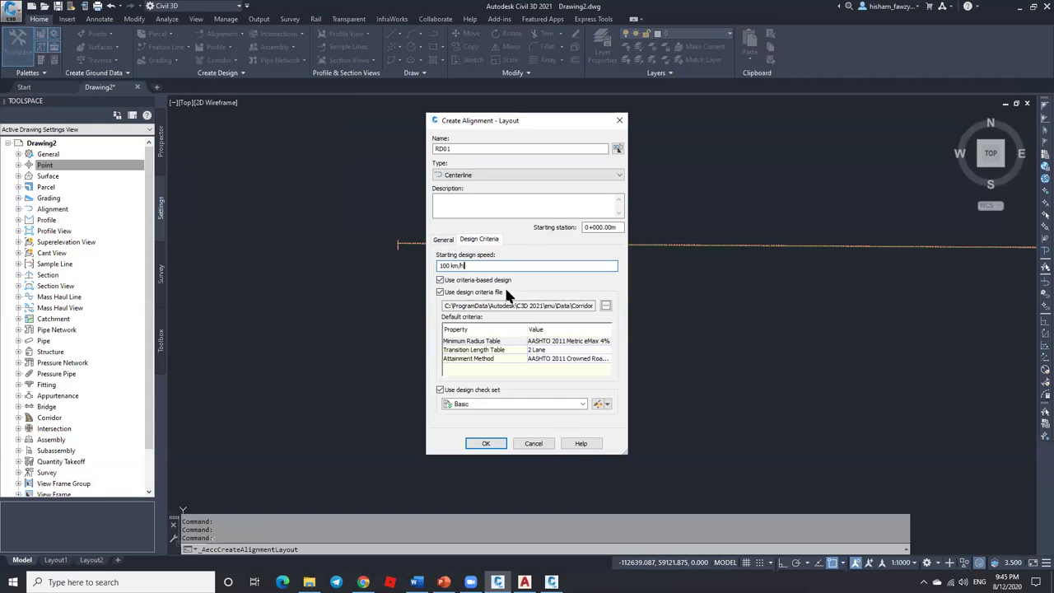
{"action": "left_click", "coordinate": [605, 305]}
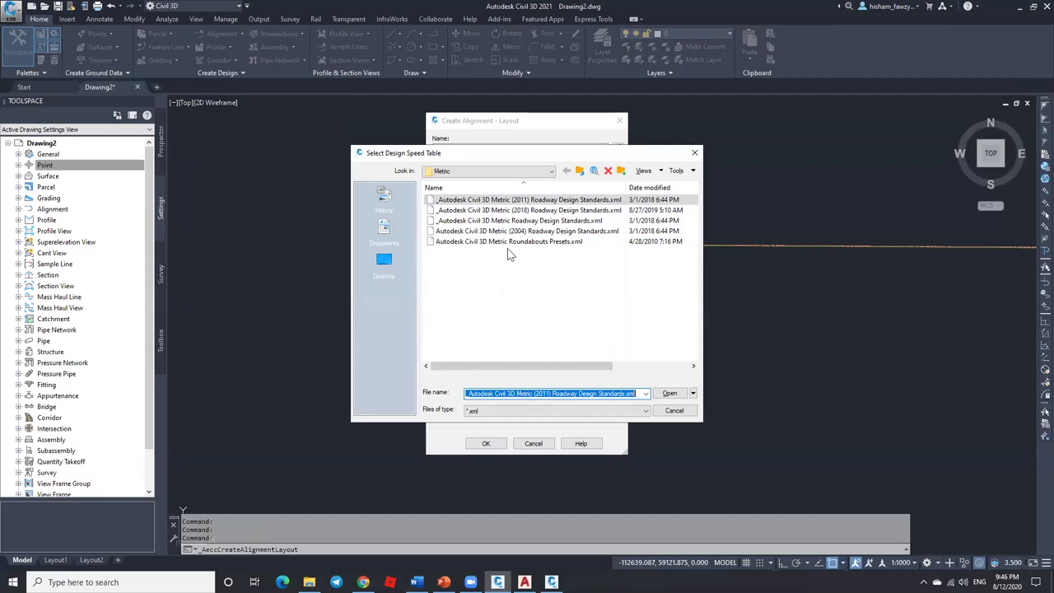
{"action": "left_click", "coordinate": [675, 411]}
{"action": "left_click", "coordinate": [534, 443]}
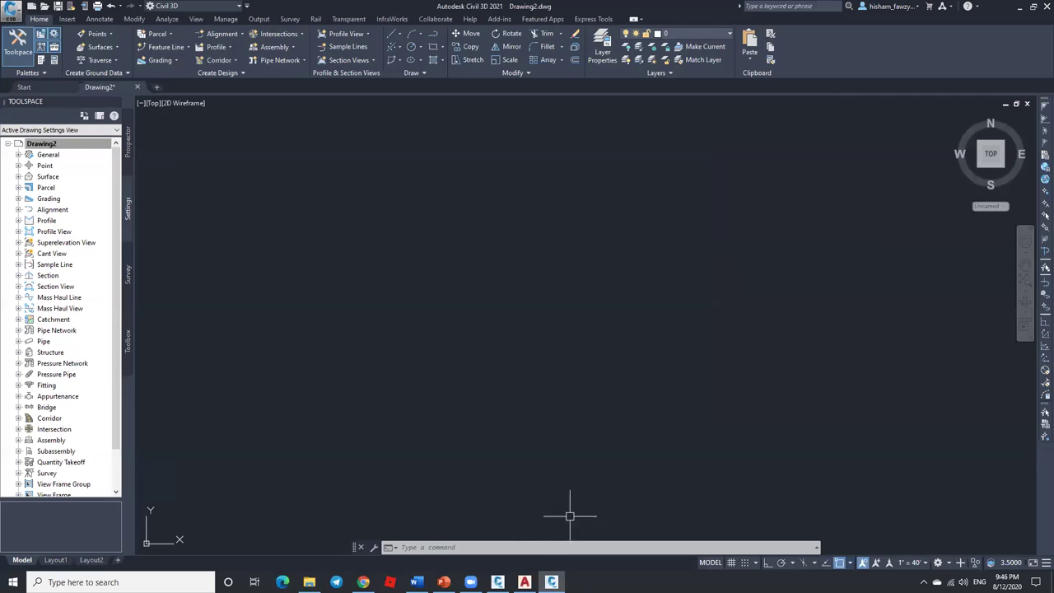
Step: Quit the imperial Civil 3D session without saving Drawing2, and erase alignment RD01 from the metric drawing
{"action": "left_click", "coordinate": [1046, 6]}
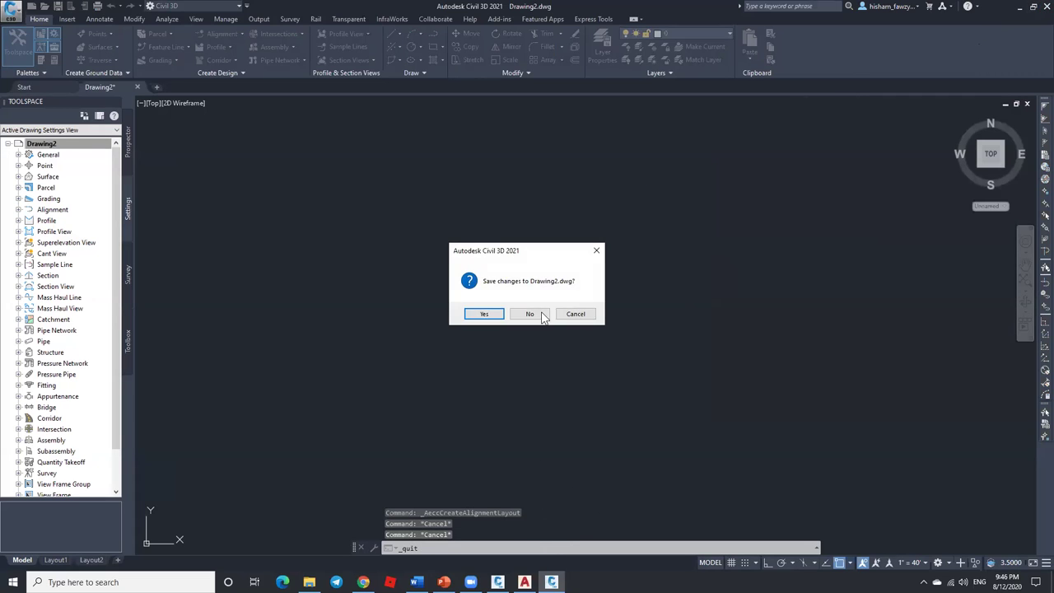
{"action": "left_click", "coordinate": [530, 314]}
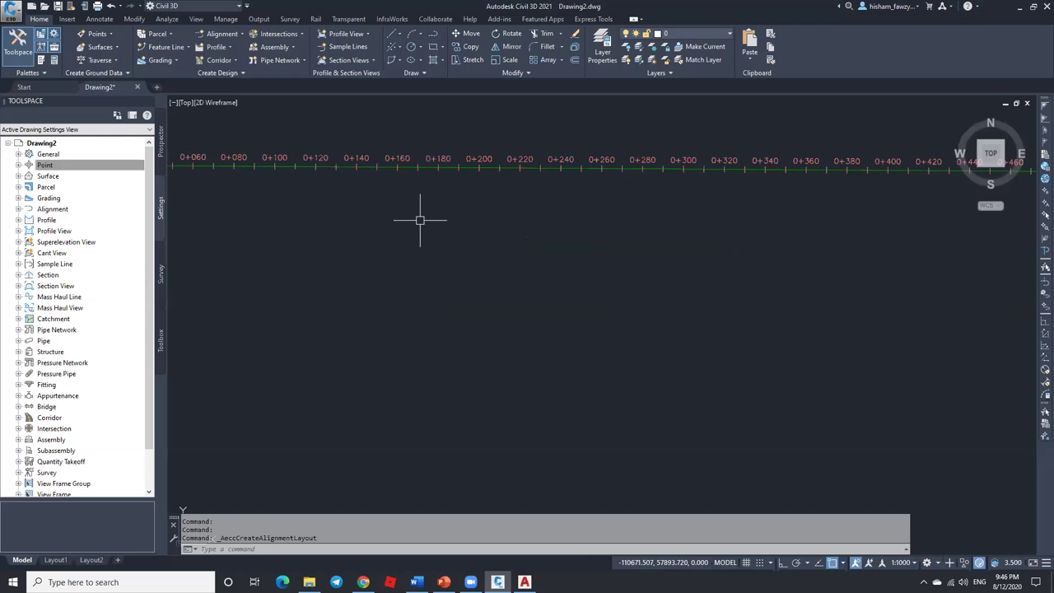
{"action": "left_click", "coordinate": [425, 162]}
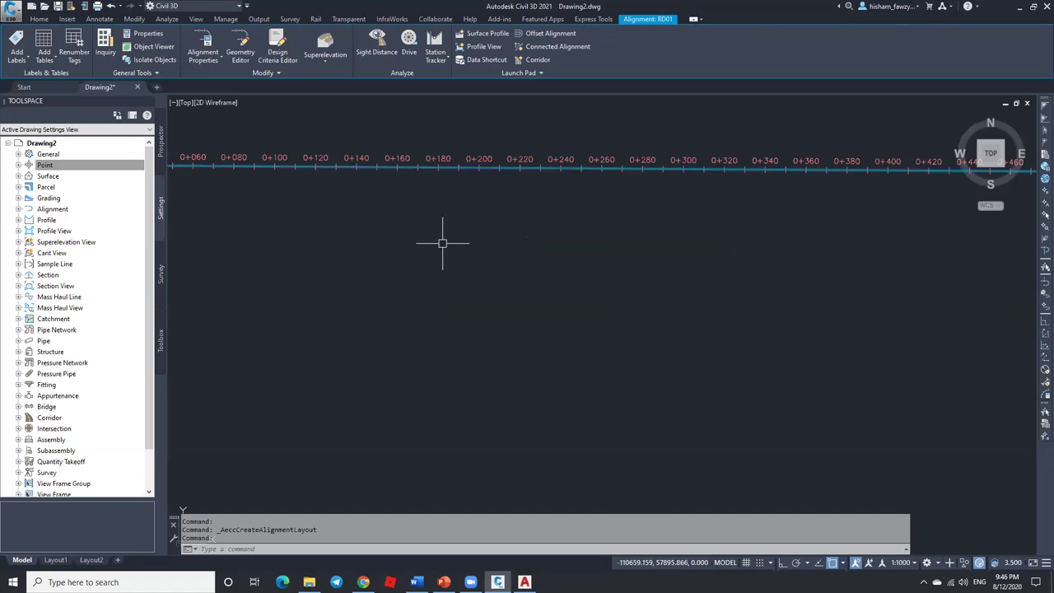
{"action": "key", "text": "Delete"}
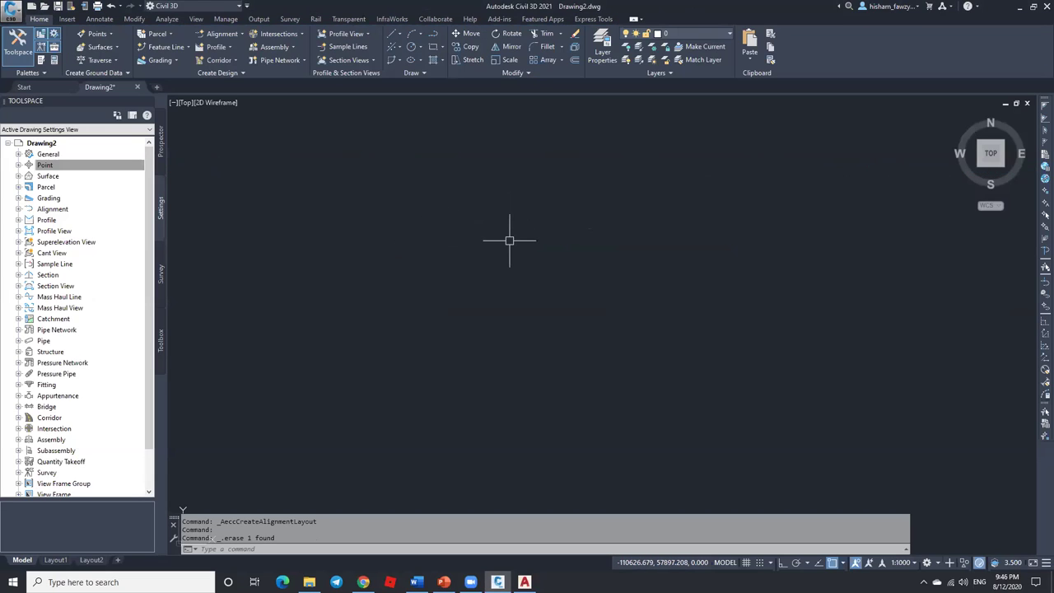
Step: Open Site Data Example.dwg from the 02. Points folder of the Civil 3D course files on the desktop
{"action": "left_click", "coordinate": [523, 582]}
{"action": "left_click", "coordinate": [497, 582]}
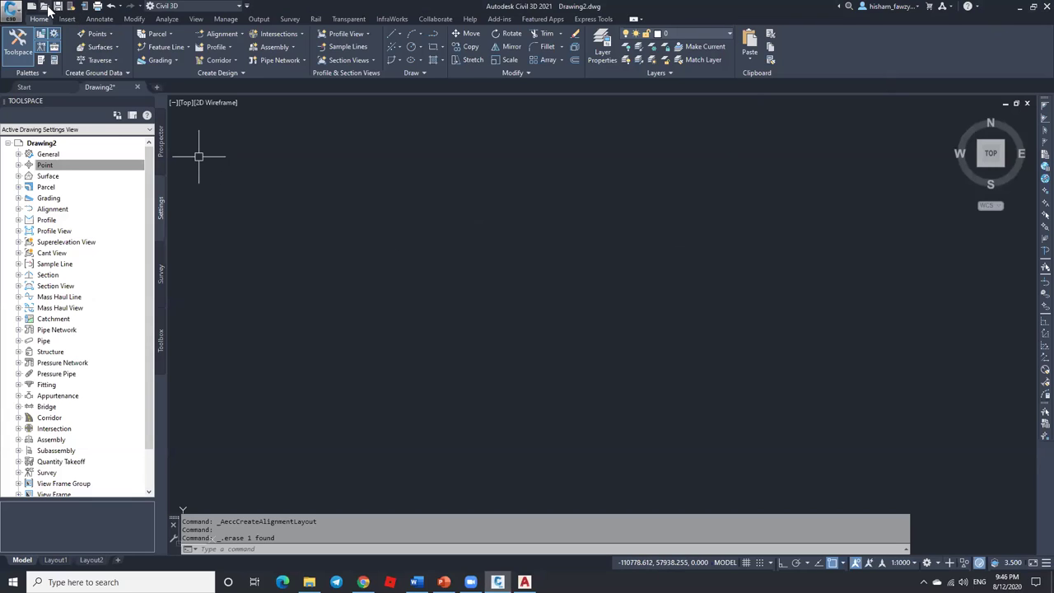
{"action": "key", "text": "ctrl+n"}
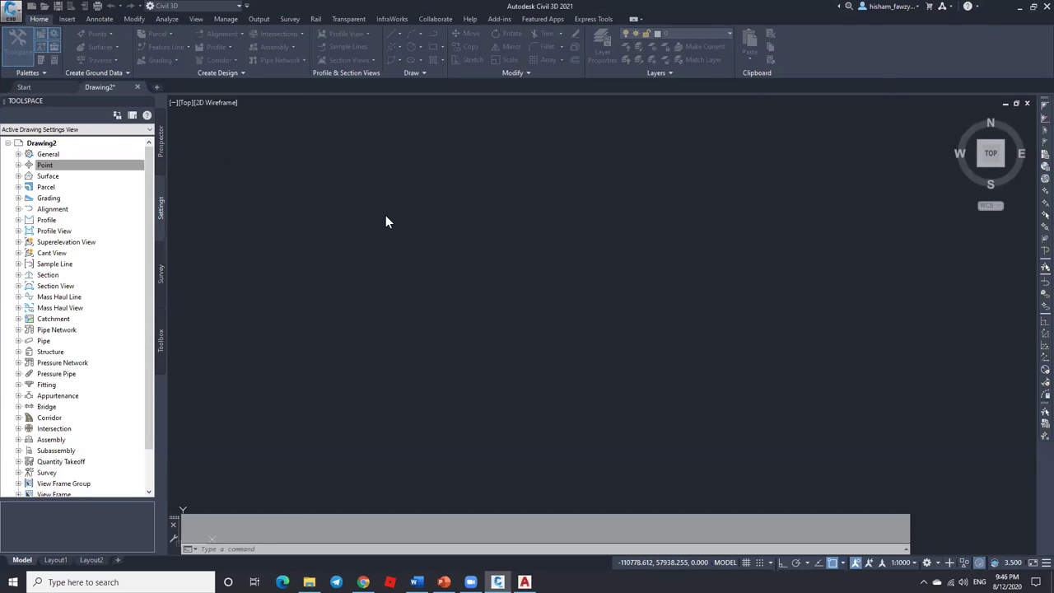
{"action": "left_click", "coordinate": [401, 264]}
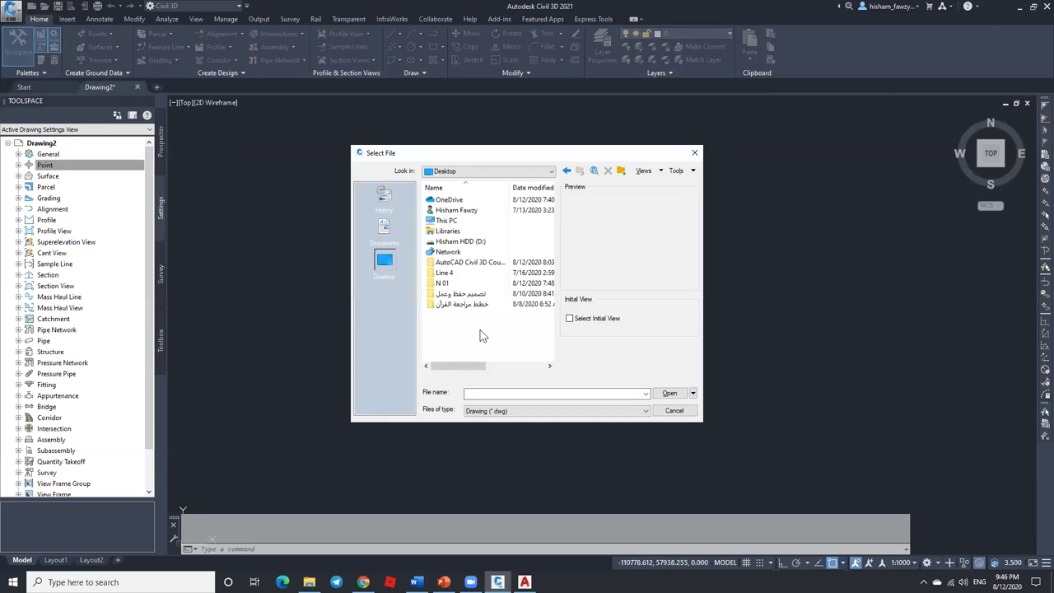
{"action": "double_click", "coordinate": [465, 262]}
{"action": "double_click", "coordinate": [453, 210]}
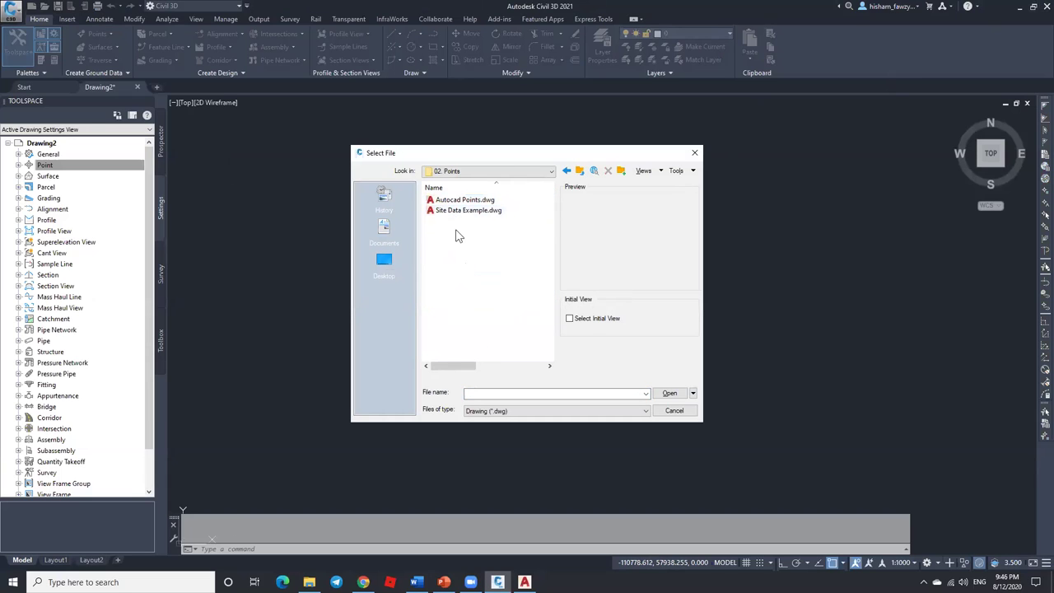
{"action": "left_click", "coordinate": [463, 211]}
{"action": "left_click", "coordinate": [659, 393]}
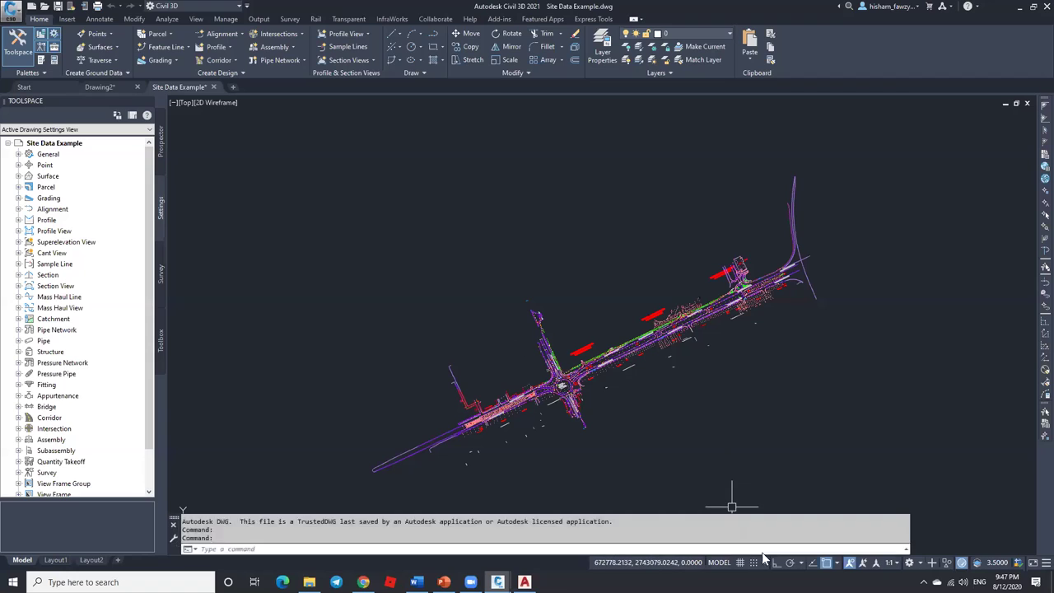
Step: Examine the annotation scales, point styles and alignment styles available in the Site Data Example drawing
{"action": "left_click", "coordinate": [891, 563]}
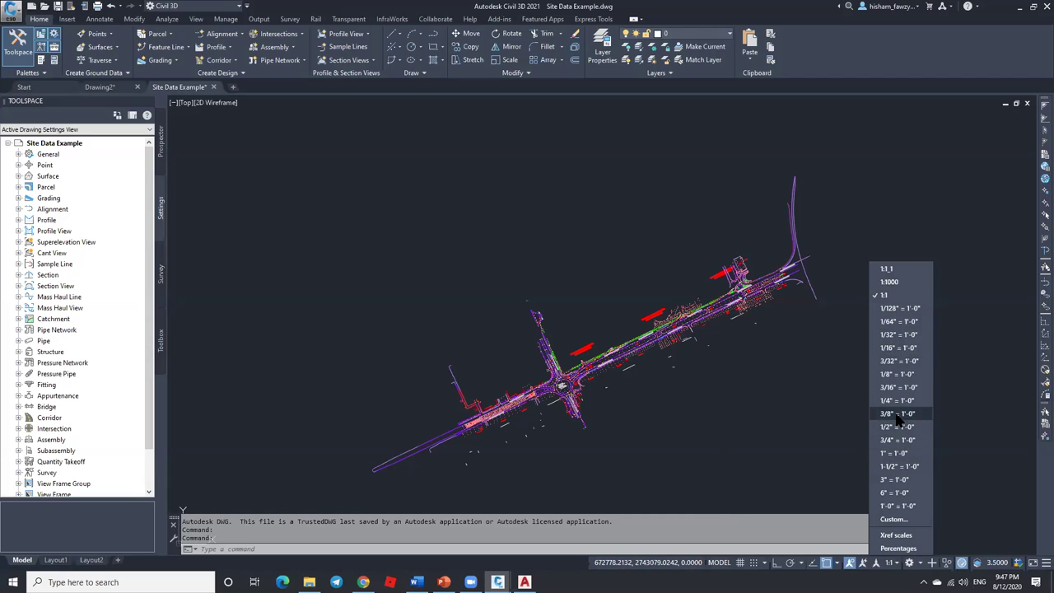
{"action": "left_click", "coordinate": [349, 238]}
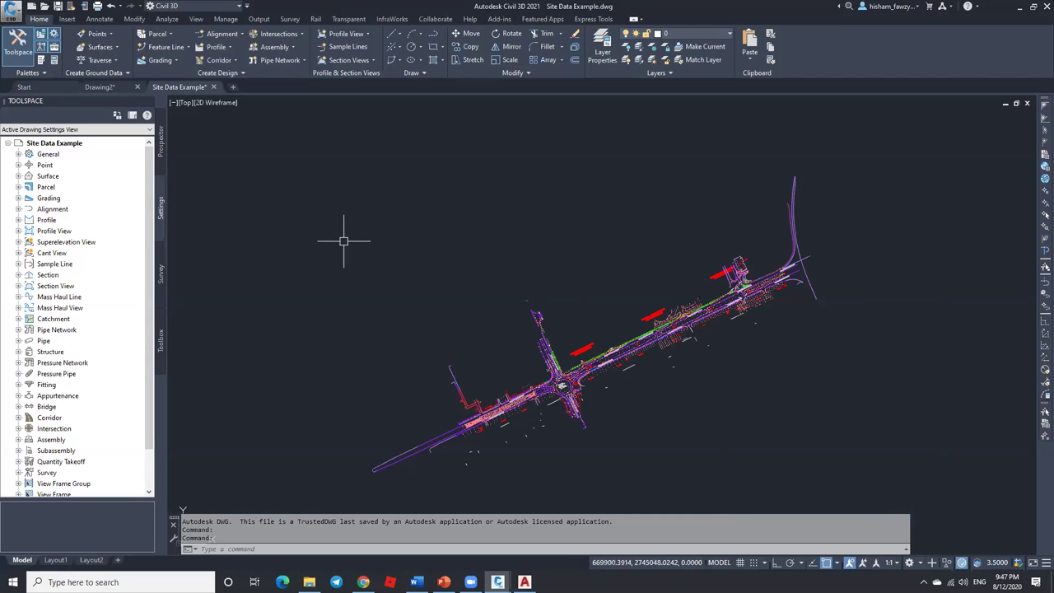
{"action": "left_click", "coordinate": [18, 165]}
{"action": "left_click", "coordinate": [28, 187]}
{"action": "left_click", "coordinate": [82, 198]}
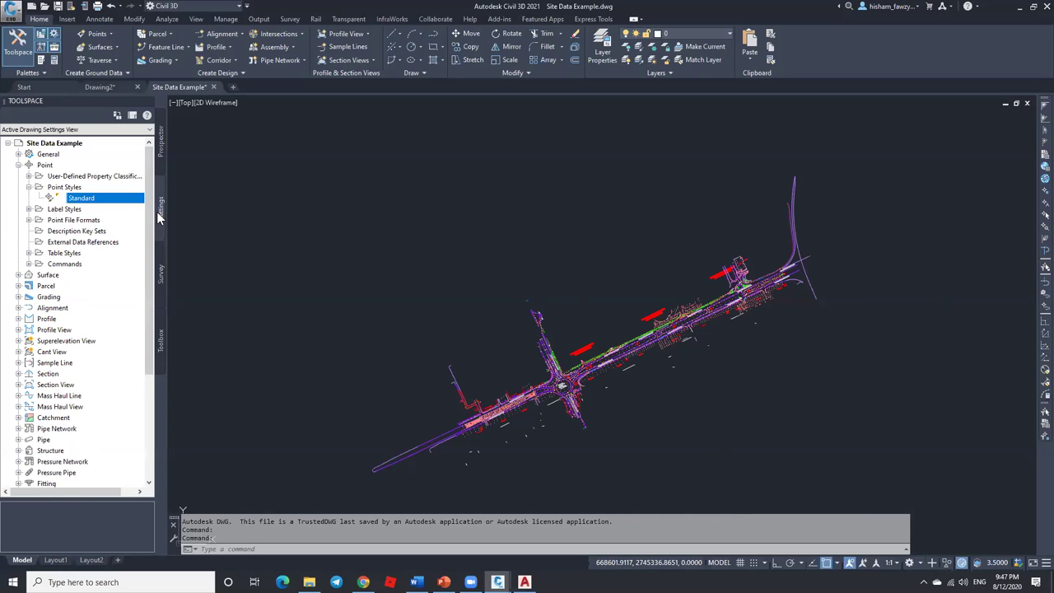
{"action": "left_click", "coordinate": [18, 165]}
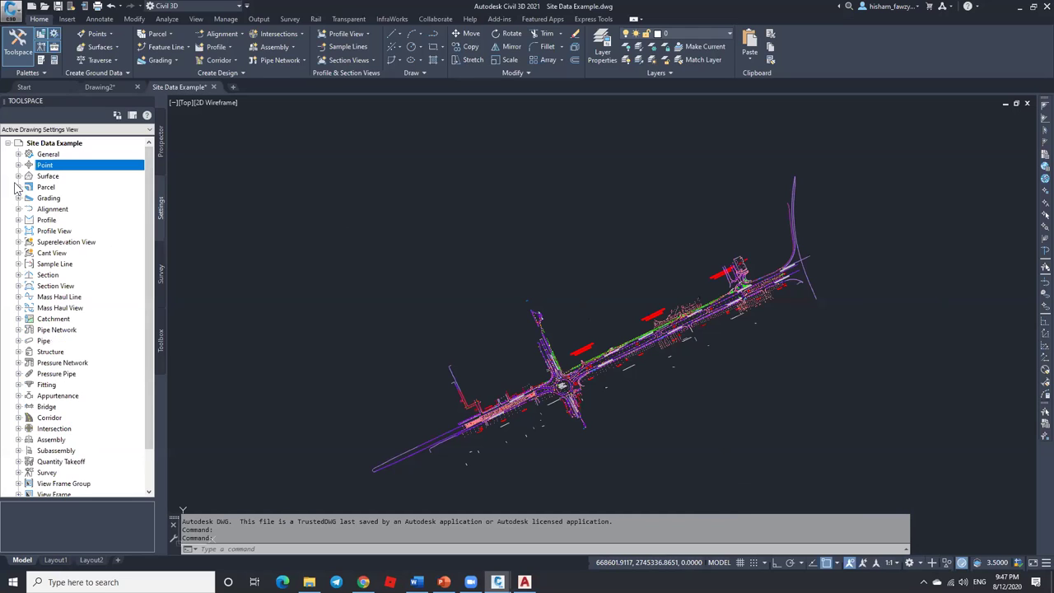
{"action": "left_click", "coordinate": [18, 208]}
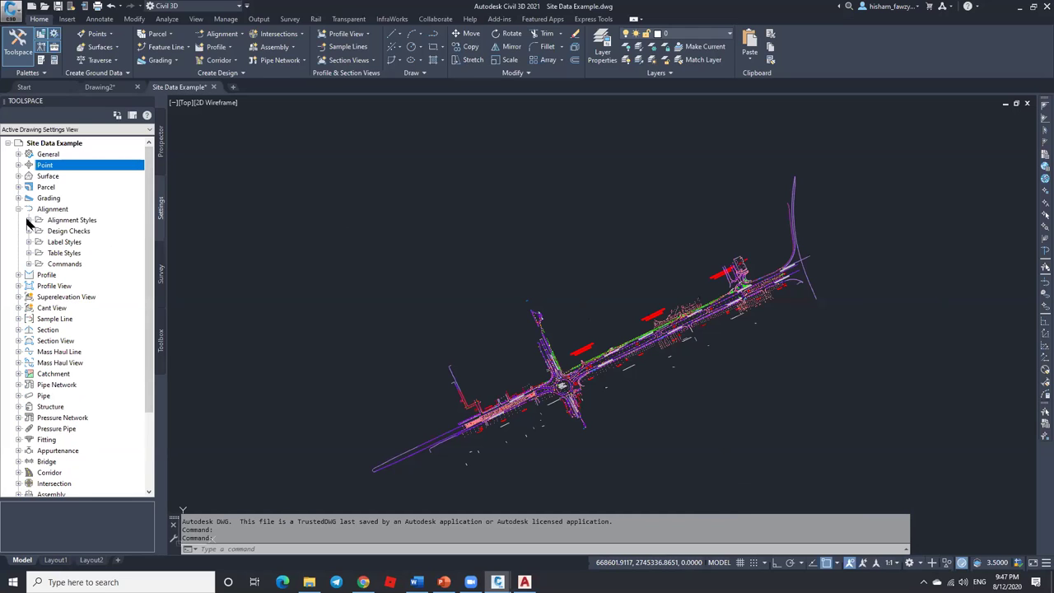
{"action": "left_click", "coordinate": [29, 220]}
{"action": "left_click", "coordinate": [80, 231]}
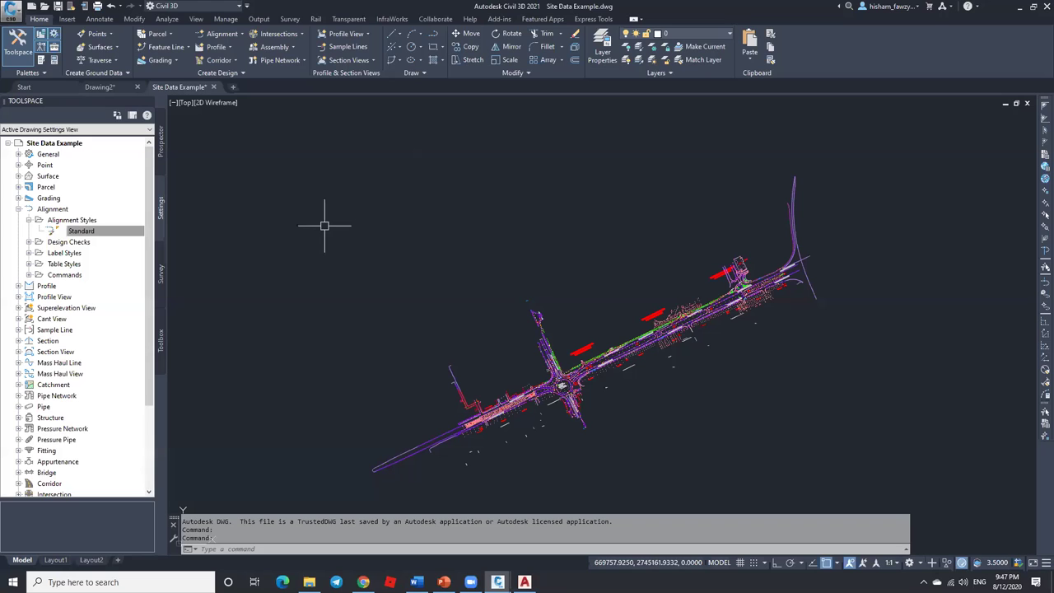
Step: Examine the drawing's layer list and inspect the survey symbols beside the road curb lines up close
{"action": "left_click", "coordinate": [705, 33]}
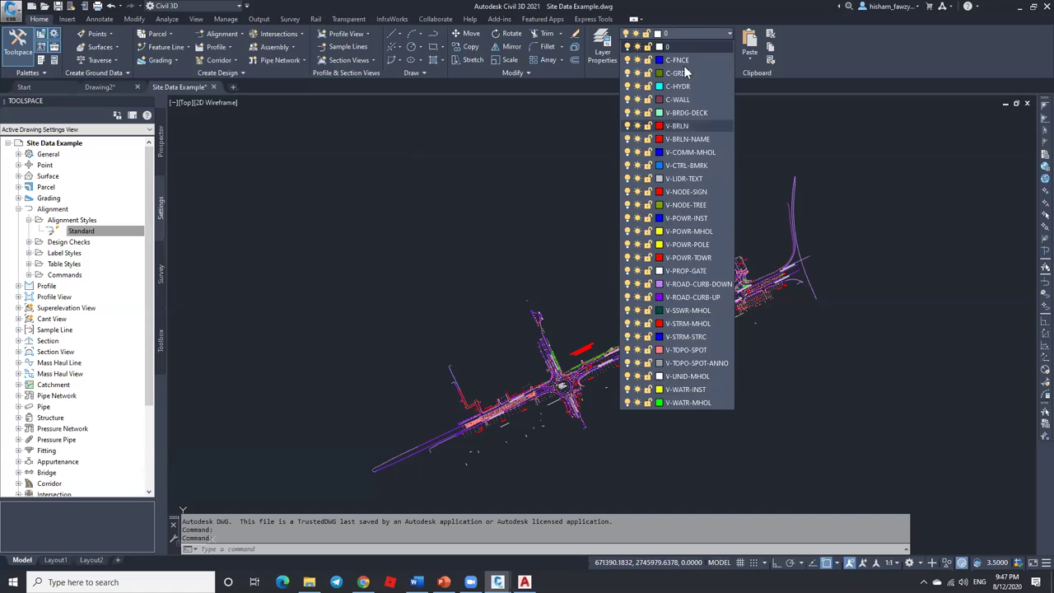
{"action": "left_click", "coordinate": [552, 342]}
{"action": "scroll", "coordinate": [527, 345], "scroll_direction": "up", "scroll_amount": 5}
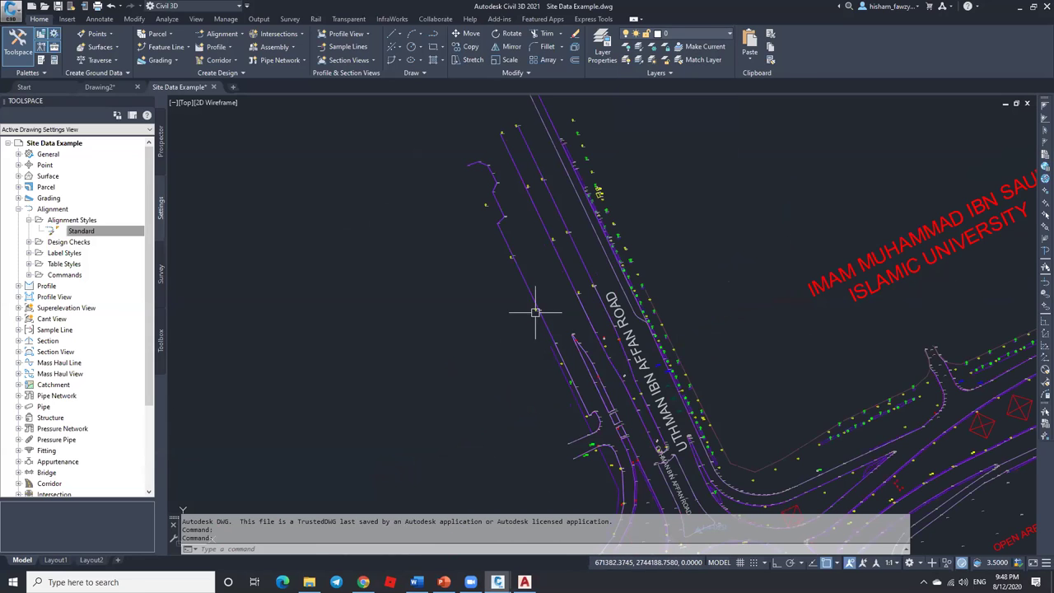
{"action": "scroll", "coordinate": [510, 260], "scroll_direction": "up", "scroll_amount": 5}
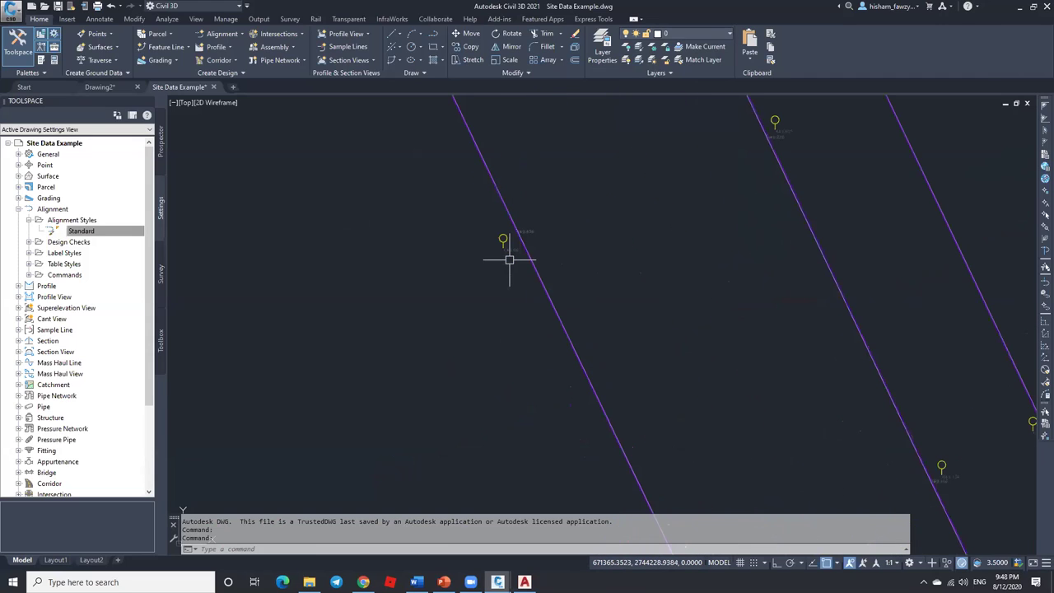
Step: Examine the drawing's Civil 3D object collections and compare them with the site linework along the main road
{"action": "left_click", "coordinate": [18, 209]}
{"action": "left_click", "coordinate": [161, 152]}
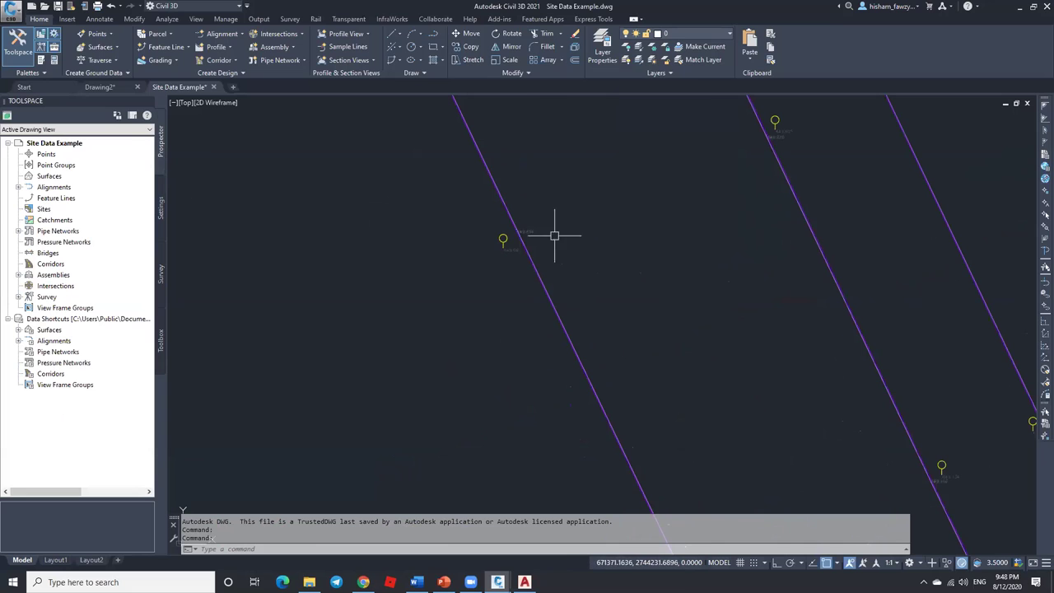
{"action": "scroll", "coordinate": [536, 230], "scroll_direction": "down", "scroll_amount": 8}
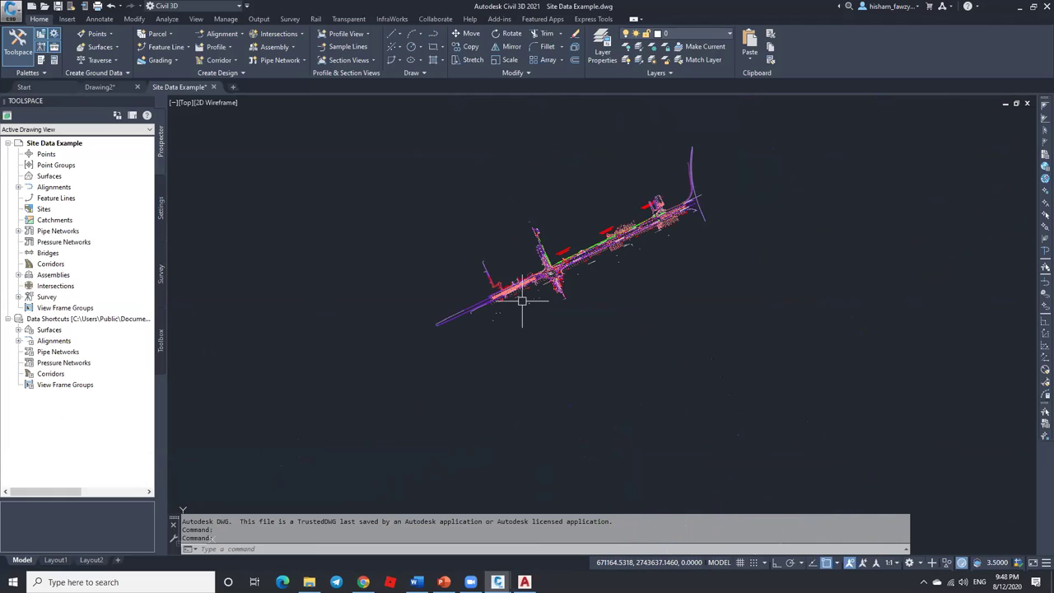
{"action": "scroll", "coordinate": [486, 295], "scroll_direction": "up", "scroll_amount": 5}
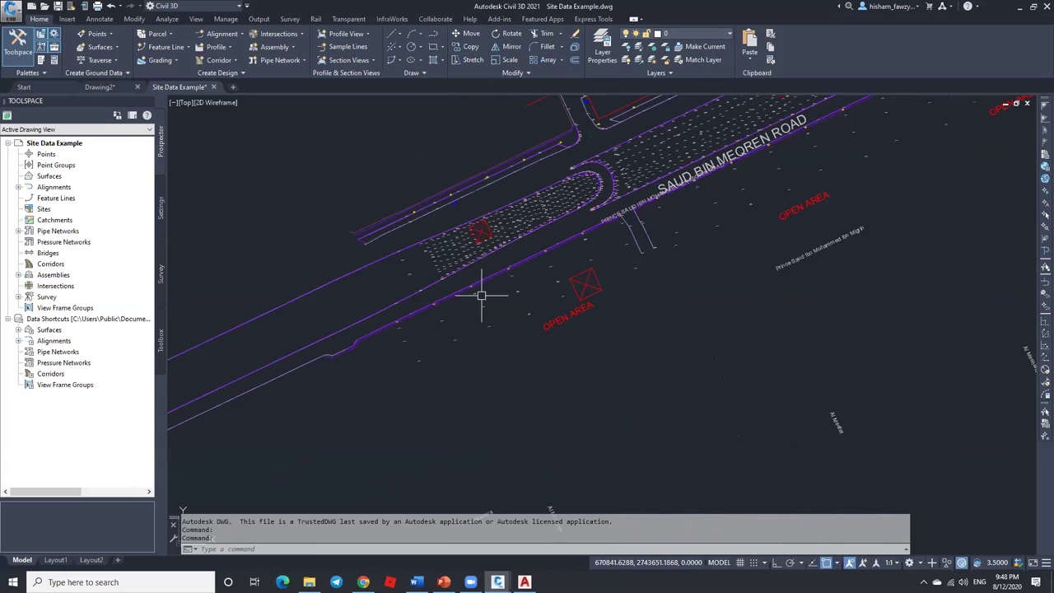
Step: Examine the surface styles available in the Site Data Example drawing's settings
{"action": "scroll", "coordinate": [482, 295], "scroll_direction": "up", "scroll_amount": 2}
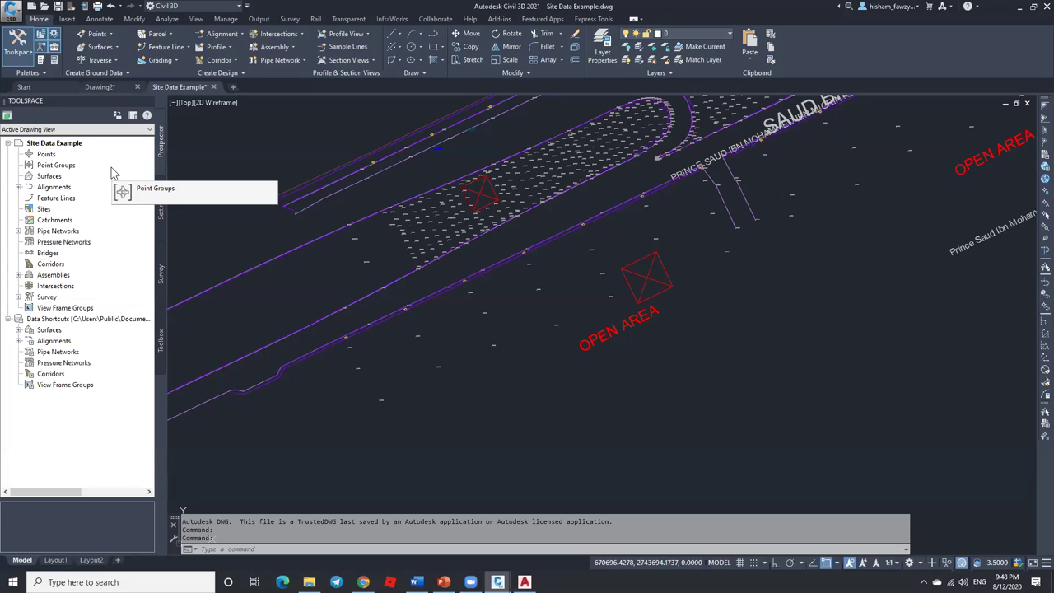
{"action": "left_click", "coordinate": [161, 206]}
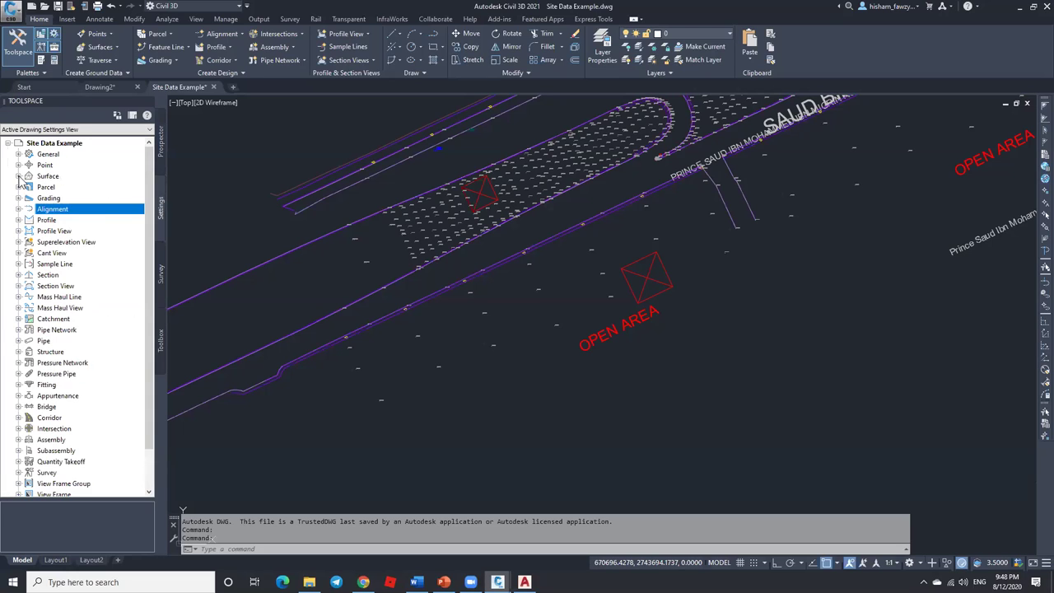
{"action": "left_click", "coordinate": [18, 176]}
{"action": "left_click", "coordinate": [28, 187]}
{"action": "right_click", "coordinate": [80, 198]}
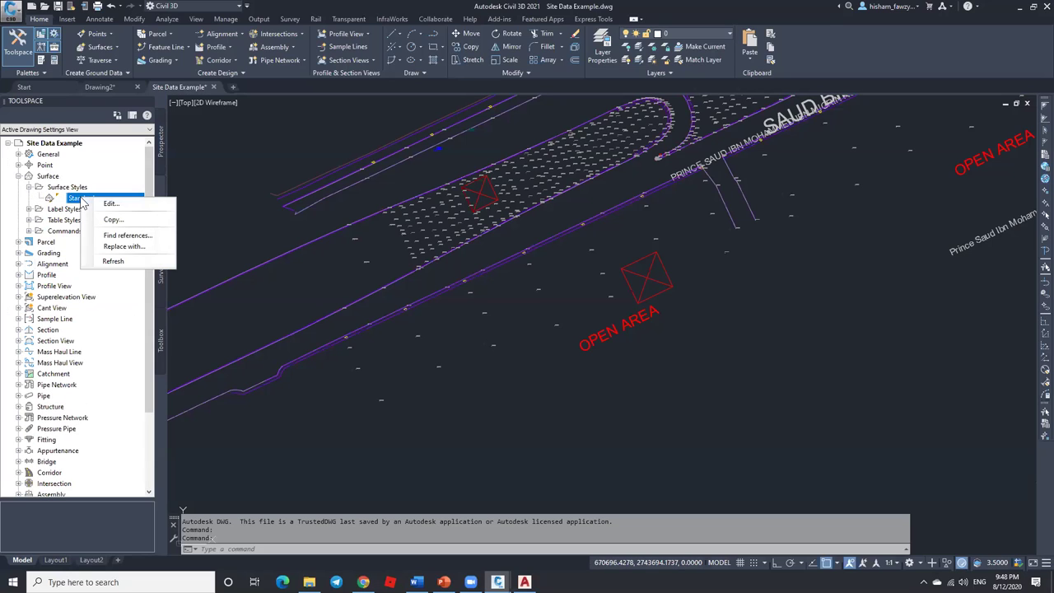
{"action": "left_click", "coordinate": [28, 187]}
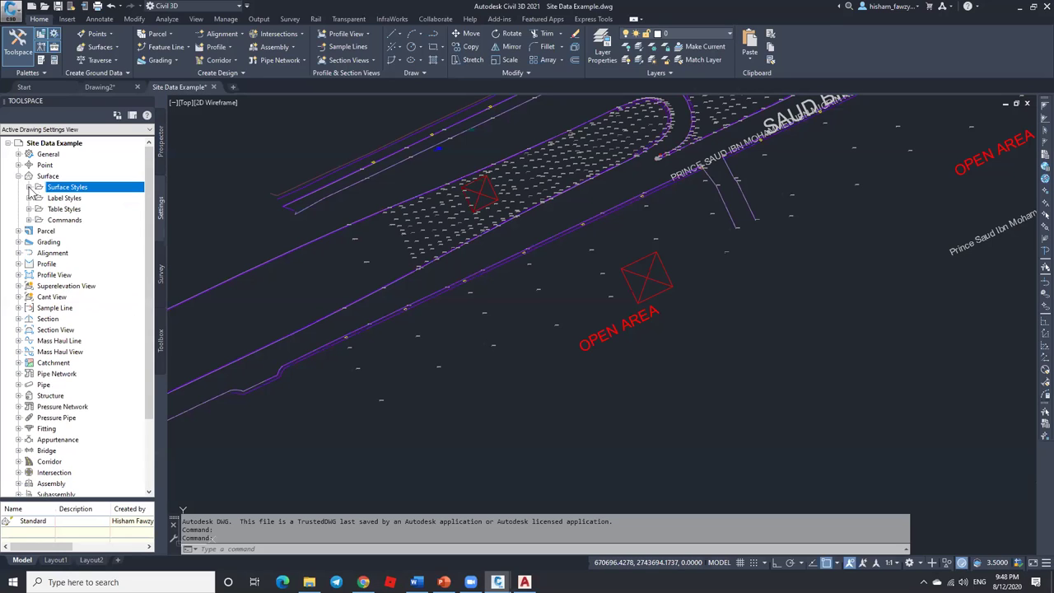
{"action": "left_click", "coordinate": [29, 187]}
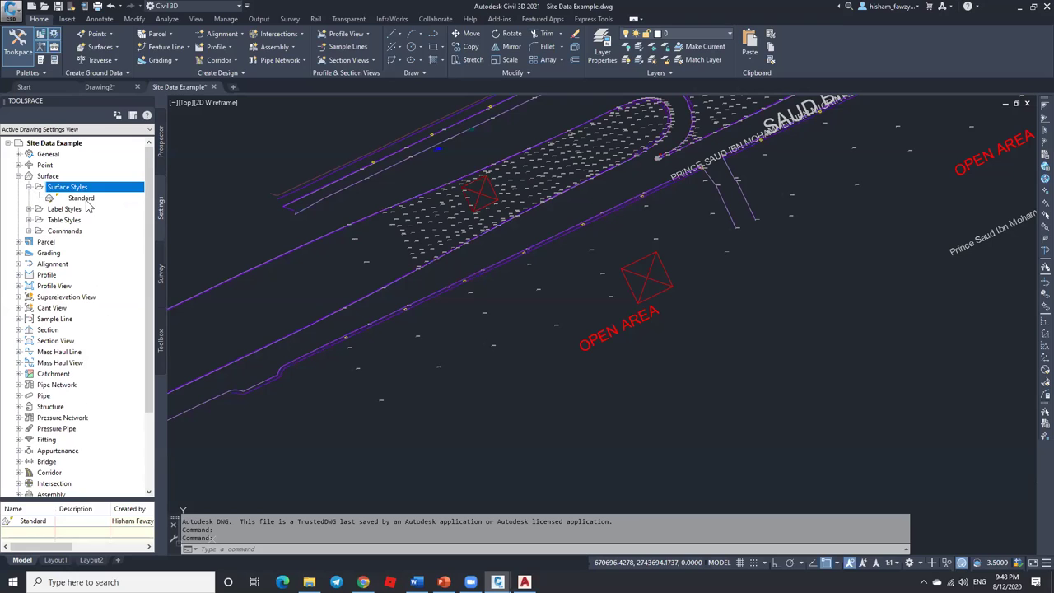
{"action": "left_click", "coordinate": [91, 202]}
Step: Examine Drawing2's surface styles for comparison and return to the Site Data Example drawing
{"action": "left_click", "coordinate": [109, 86]}
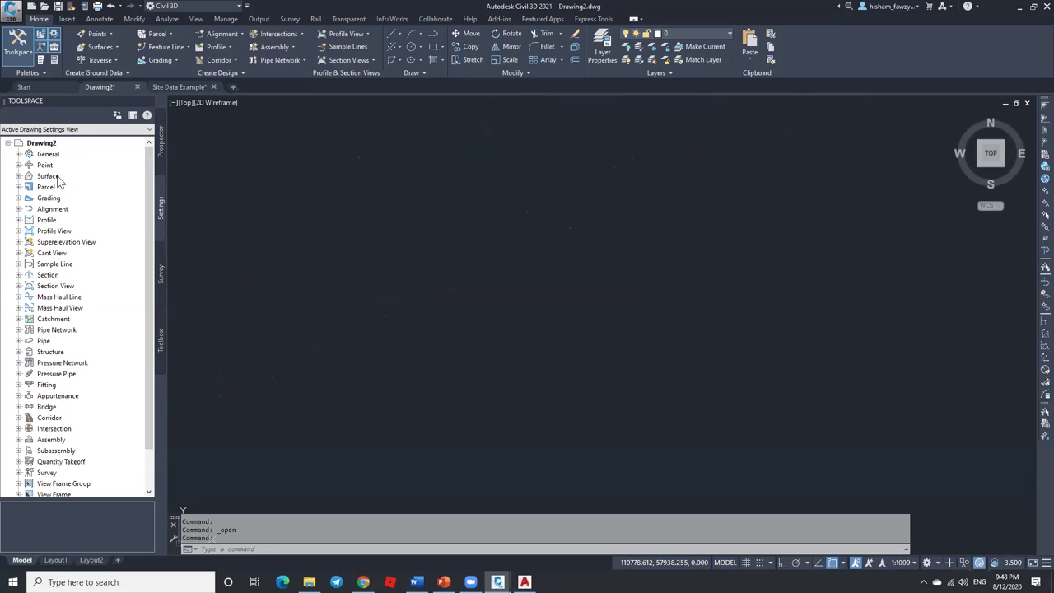
{"action": "left_click", "coordinate": [18, 176]}
{"action": "left_click", "coordinate": [28, 187]}
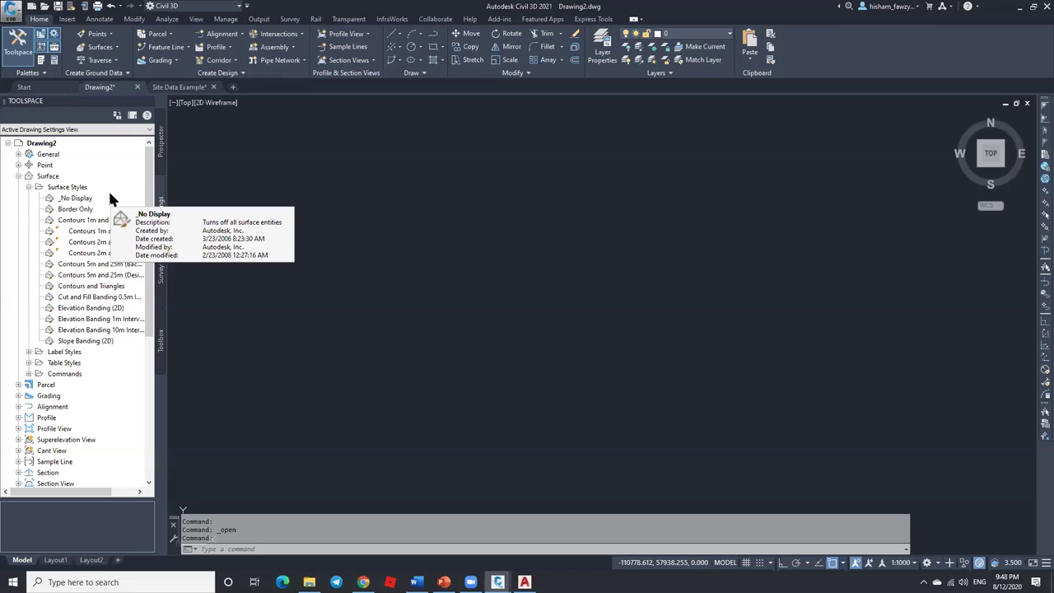
{"action": "left_click", "coordinate": [28, 187]}
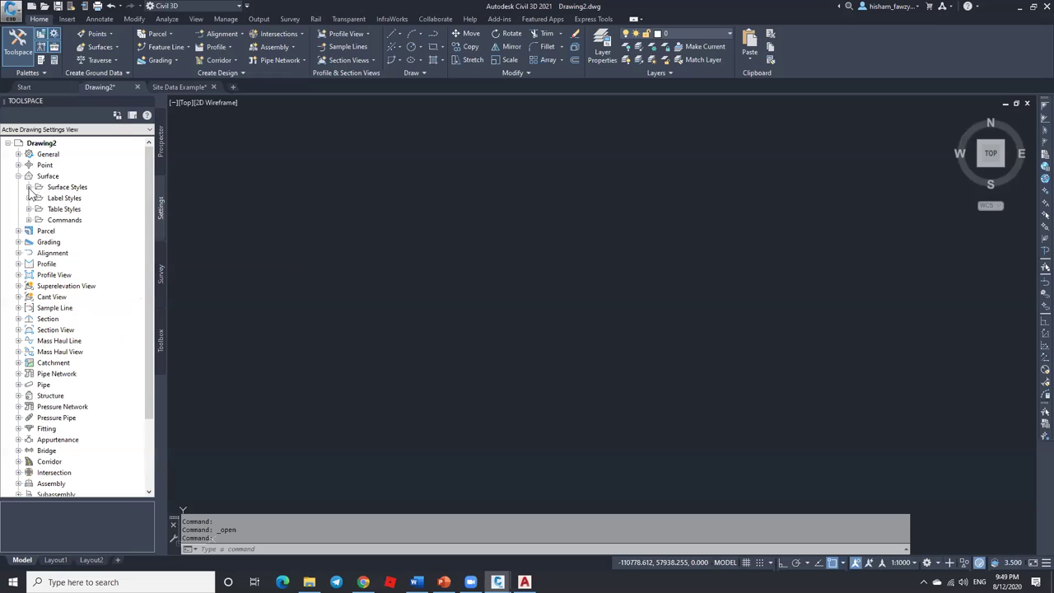
{"action": "left_click", "coordinate": [188, 89]}
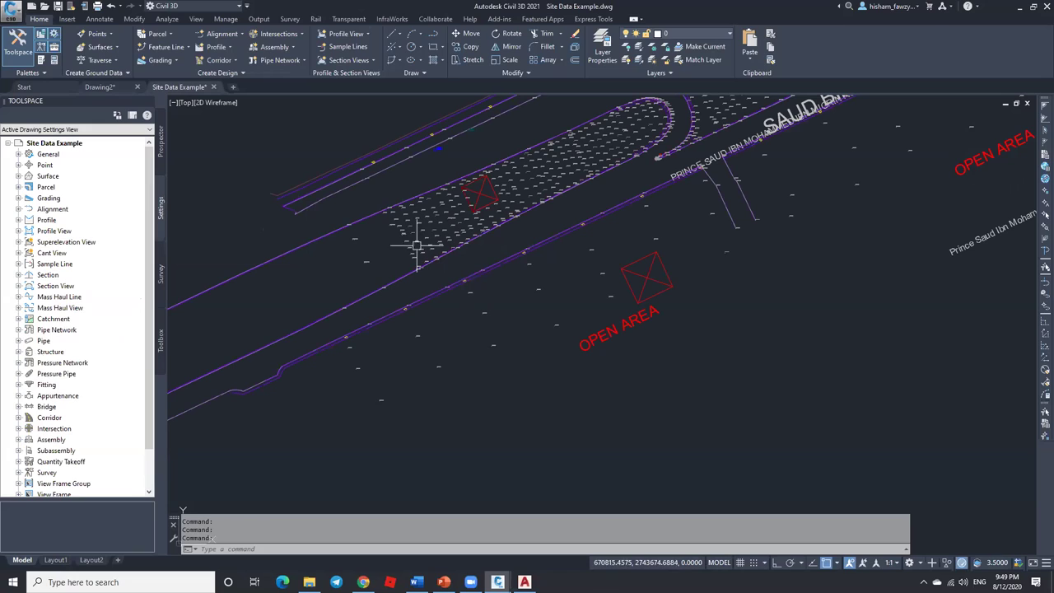
Step: Save the metric drawing as Drawing2.dwg in the 02. Points folder and save the Site Data Example drawing
{"action": "left_click", "coordinate": [224, 19]}
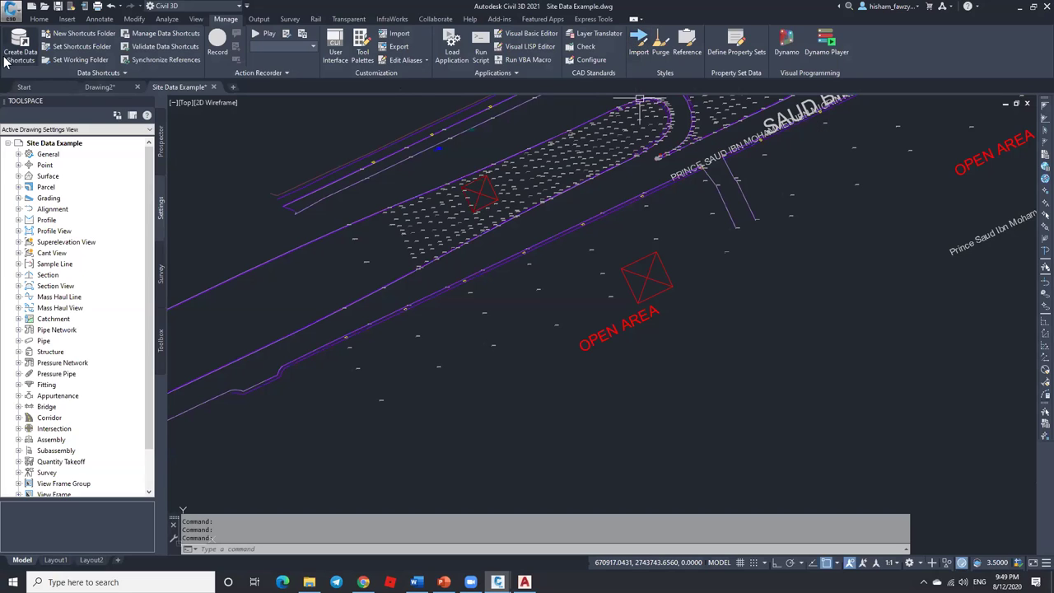
{"action": "left_click", "coordinate": [109, 88]}
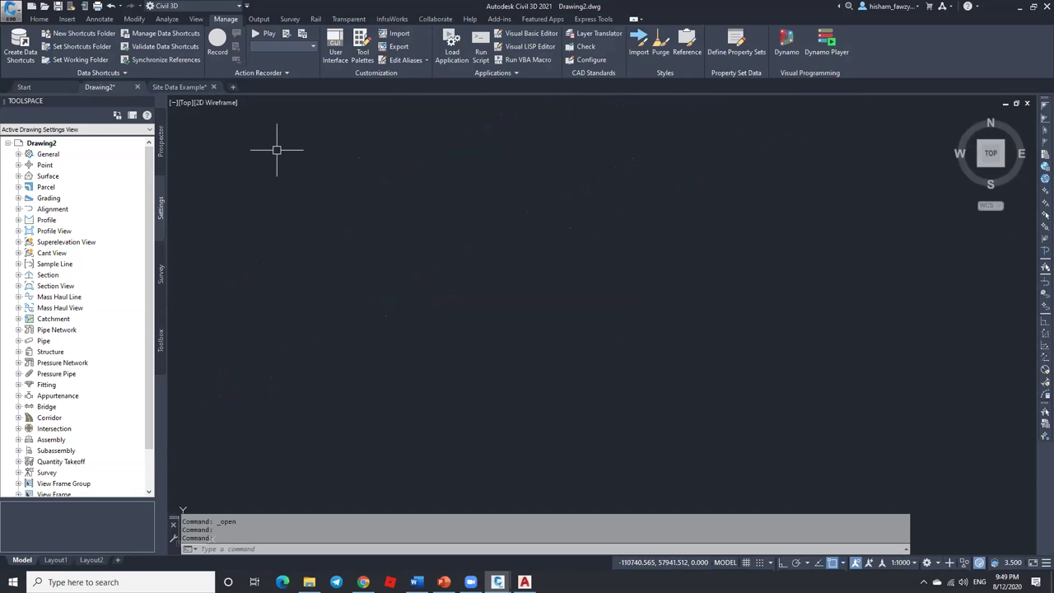
{"action": "key", "text": "ctrl+s"}
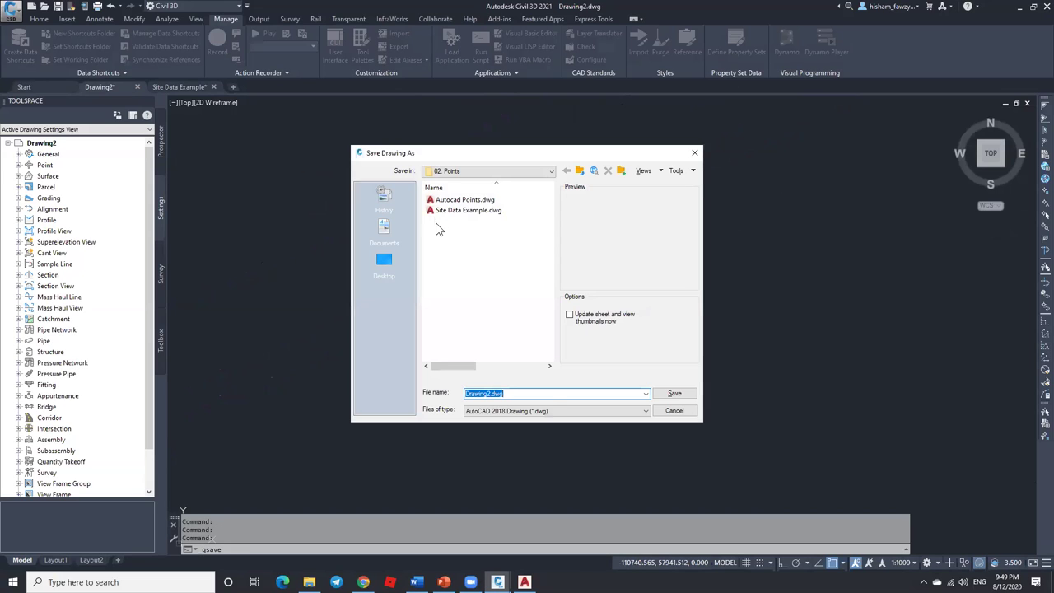
{"action": "left_click", "coordinate": [645, 394]}
{"action": "left_click", "coordinate": [672, 394]}
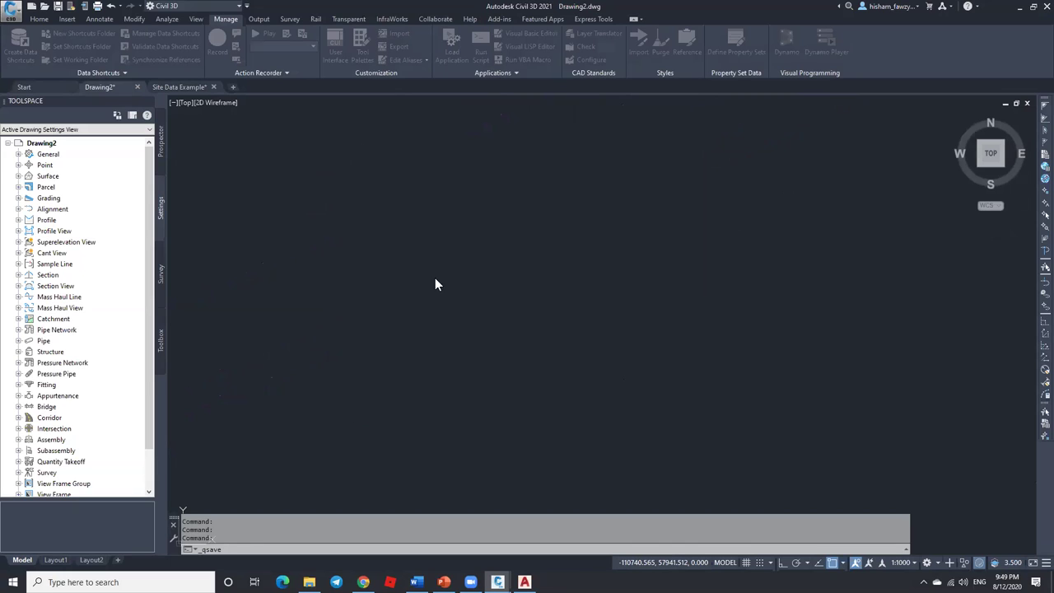
{"action": "left_click", "coordinate": [176, 86]}
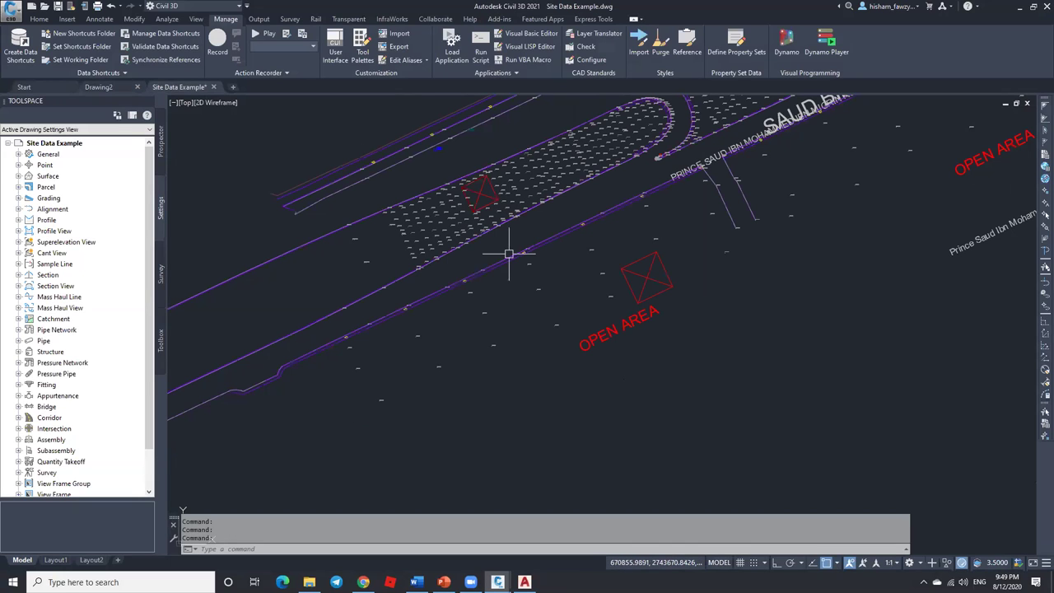
{"action": "key", "text": "ctrl+s"}
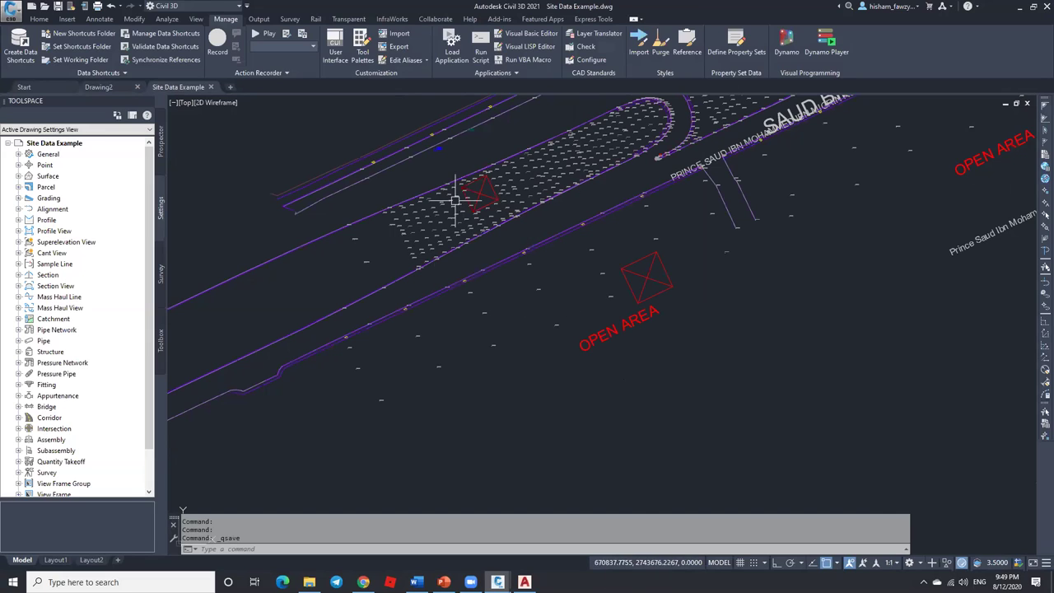
Step: Start importing Civil 3D styles into Site Data Example with Drawing2.dwg from the course's 02. Points folder as the source
{"action": "left_click", "coordinate": [642, 49]}
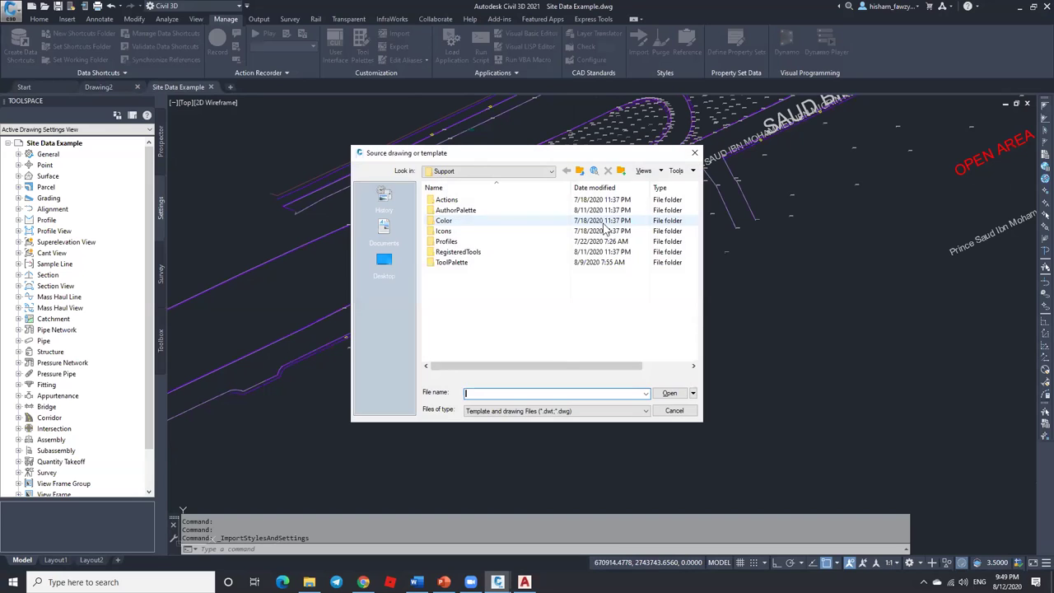
{"action": "left_click", "coordinate": [385, 265]}
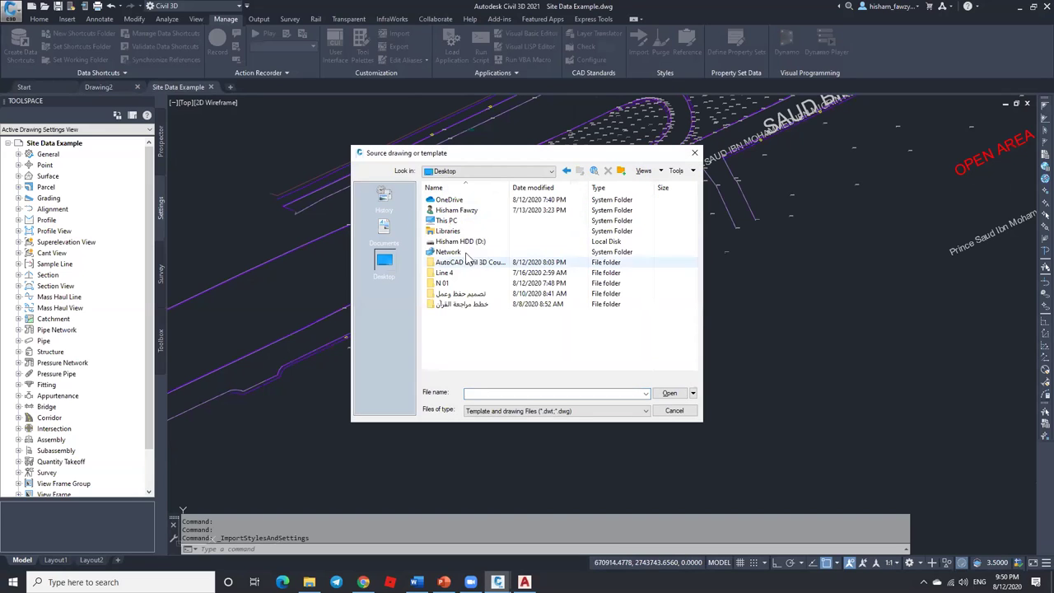
{"action": "double_click", "coordinate": [475, 264]}
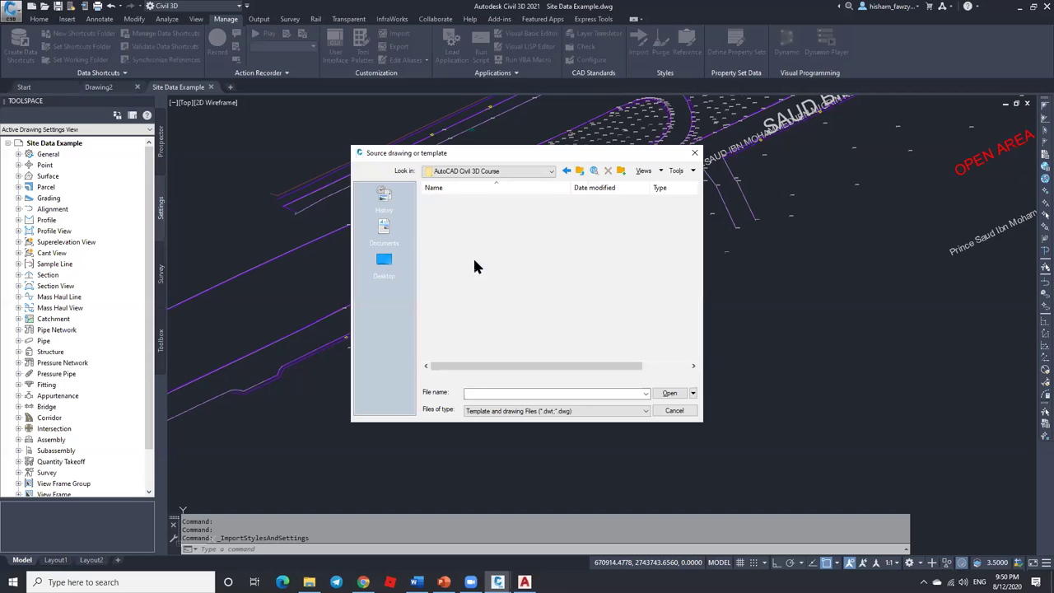
{"action": "double_click", "coordinate": [458, 210]}
{"action": "left_click", "coordinate": [458, 212]}
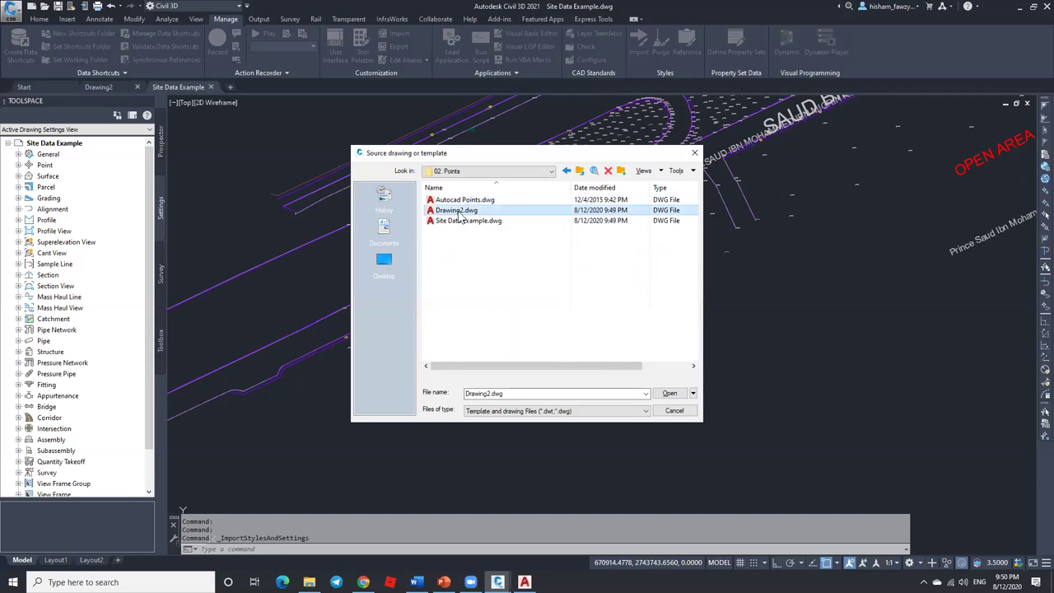
{"action": "left_click", "coordinate": [669, 392]}
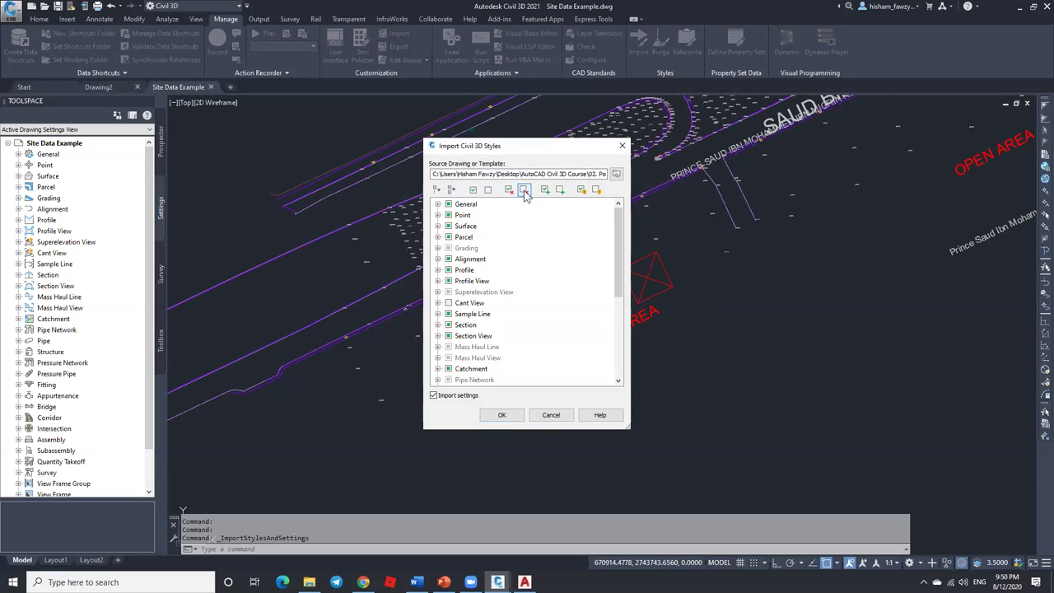
Step: Select all style categories and import them together with the settings into the Site Data Example drawing
{"action": "left_click", "coordinate": [457, 207]}
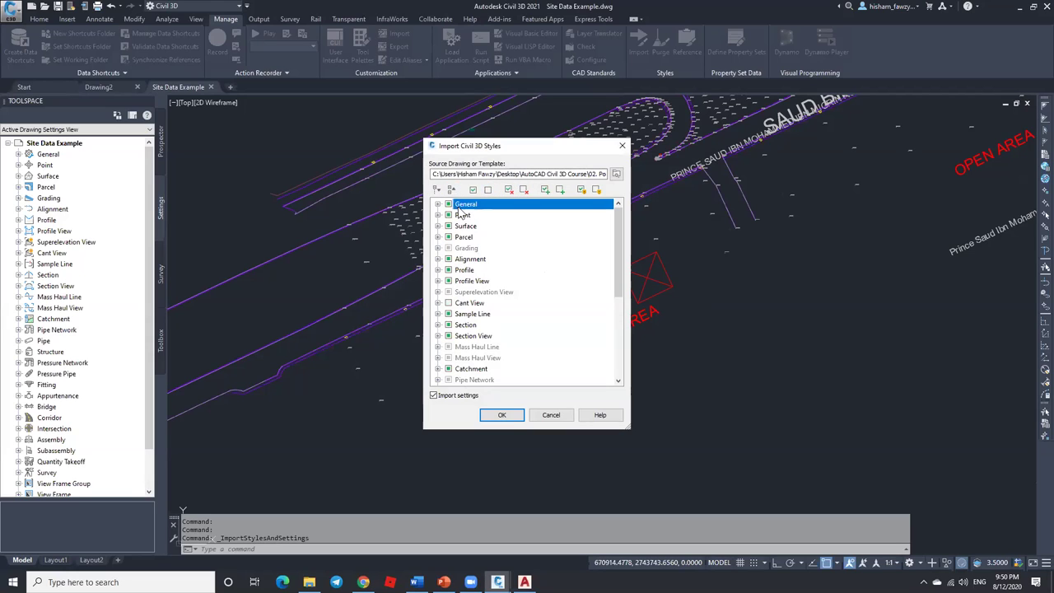
{"action": "left_click", "coordinate": [442, 203]}
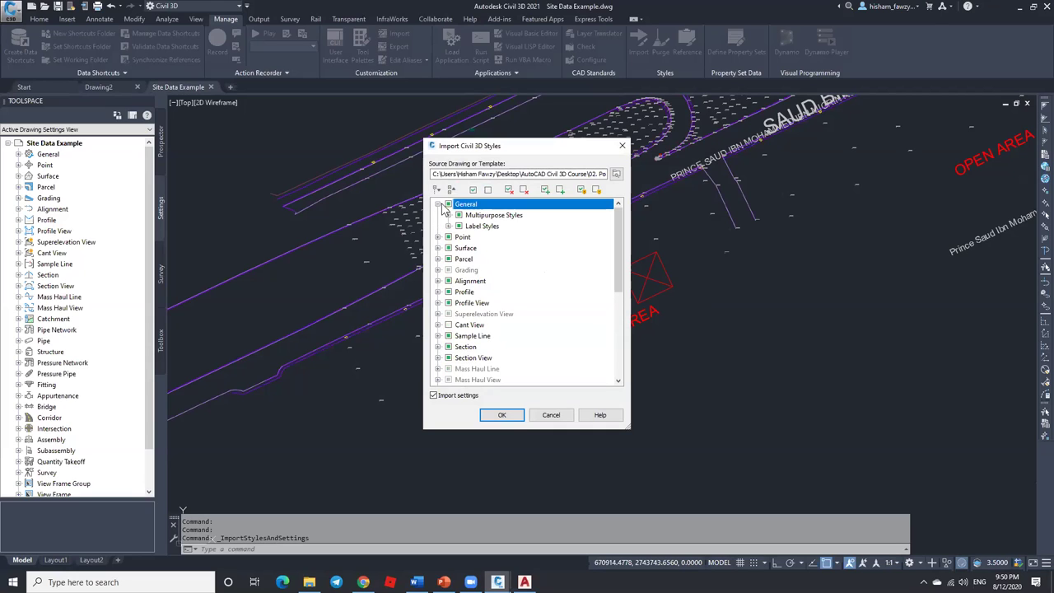
{"action": "left_click", "coordinate": [437, 204]}
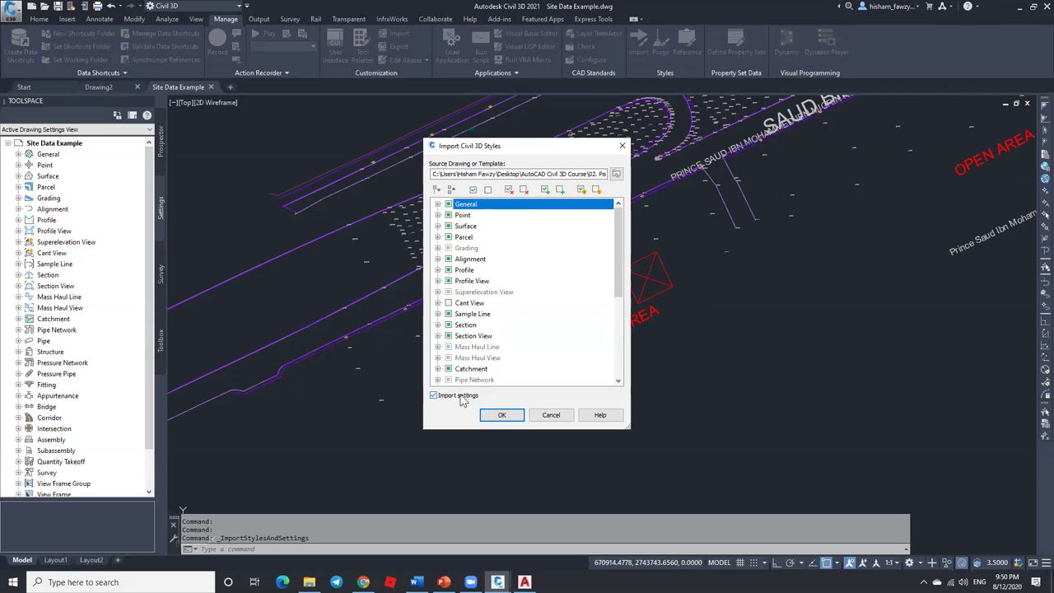
{"action": "left_click", "coordinate": [473, 190]}
{"action": "left_click", "coordinate": [502, 414]}
{"action": "left_click", "coordinate": [554, 315]}
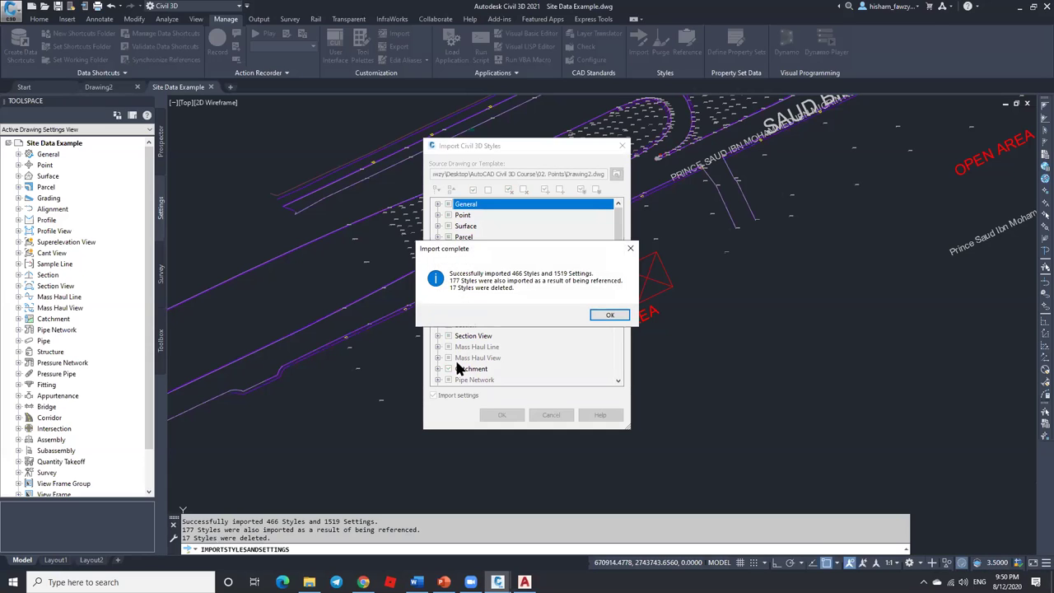
{"action": "left_click", "coordinate": [608, 314]}
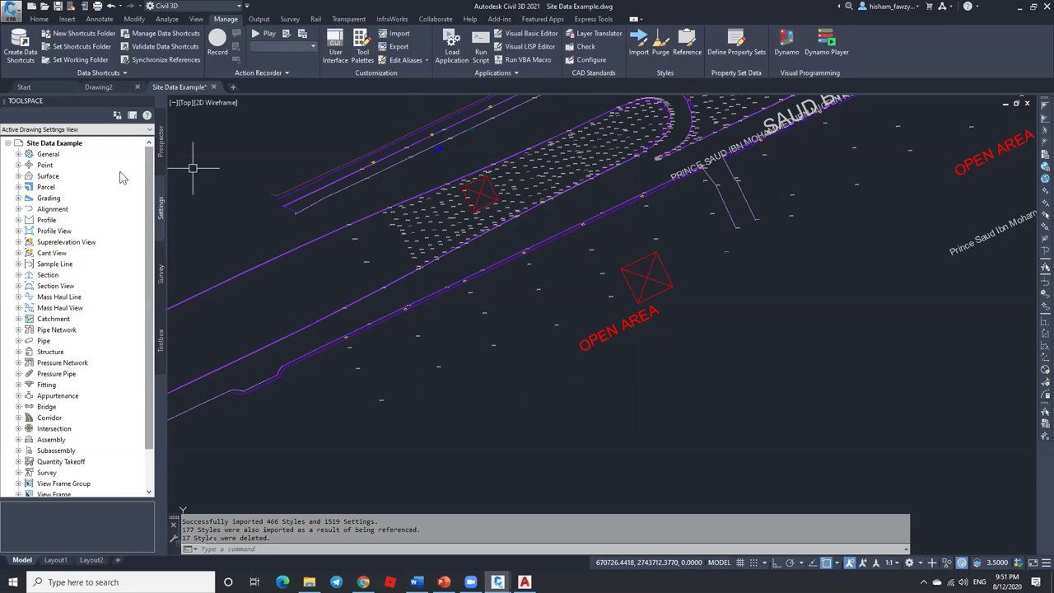
Step: Examine the point styles and surface styles now available in the Site Data Example drawing
{"action": "left_click", "coordinate": [18, 164]}
{"action": "left_click", "coordinate": [28, 187]}
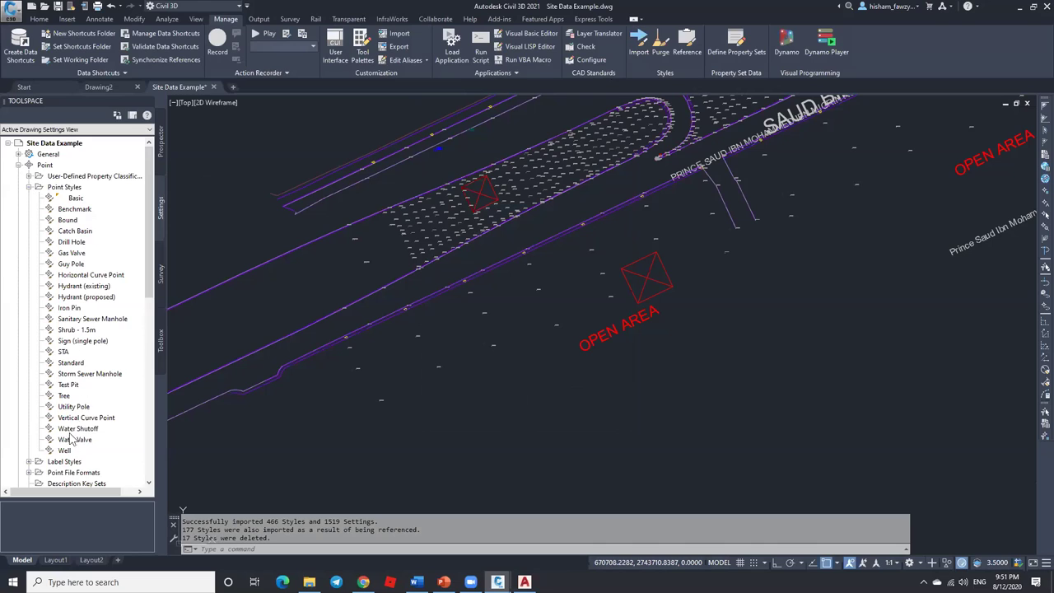
{"action": "left_click", "coordinate": [84, 364]}
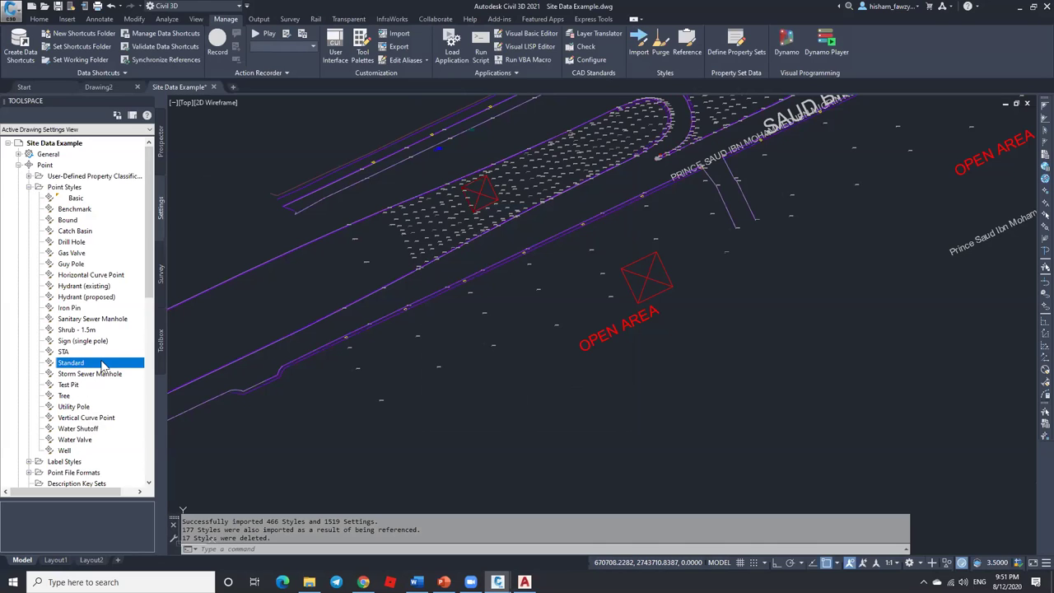
{"action": "left_click", "coordinate": [28, 187]}
{"action": "left_click", "coordinate": [18, 263]}
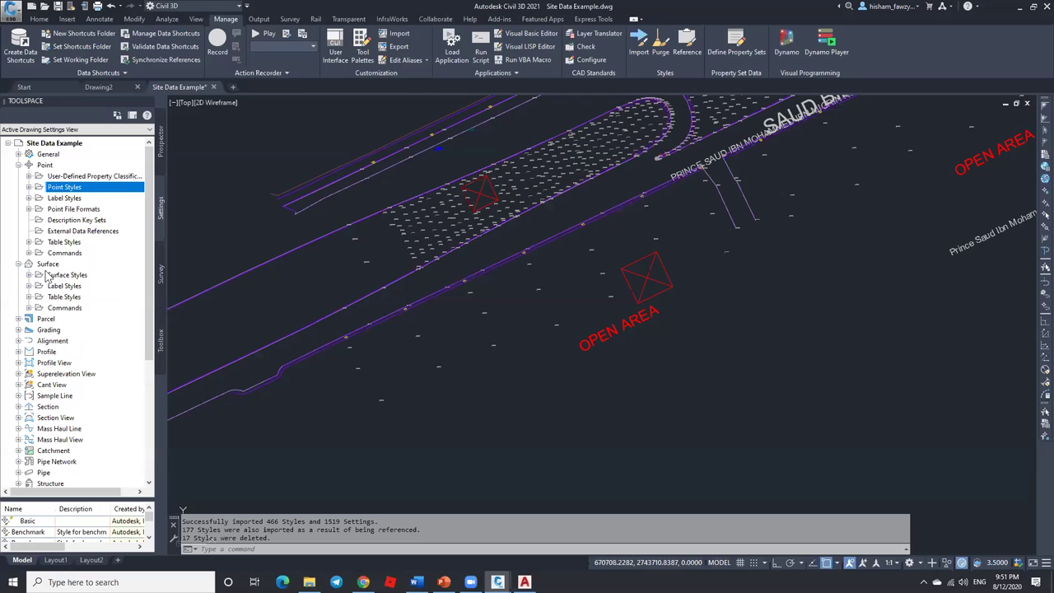
{"action": "left_click", "coordinate": [29, 275]}
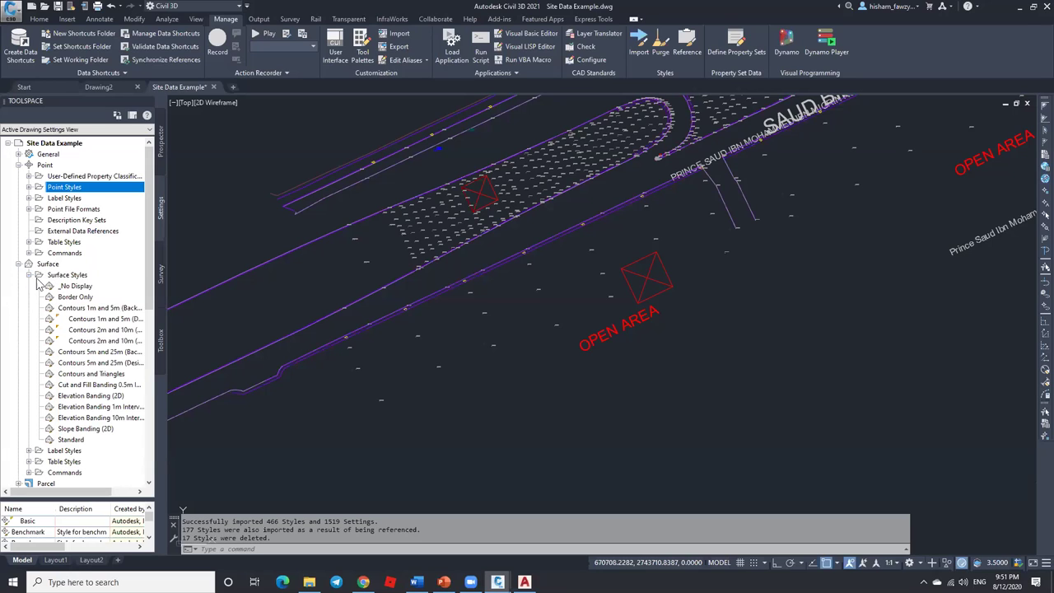
{"action": "left_click", "coordinate": [86, 287]}
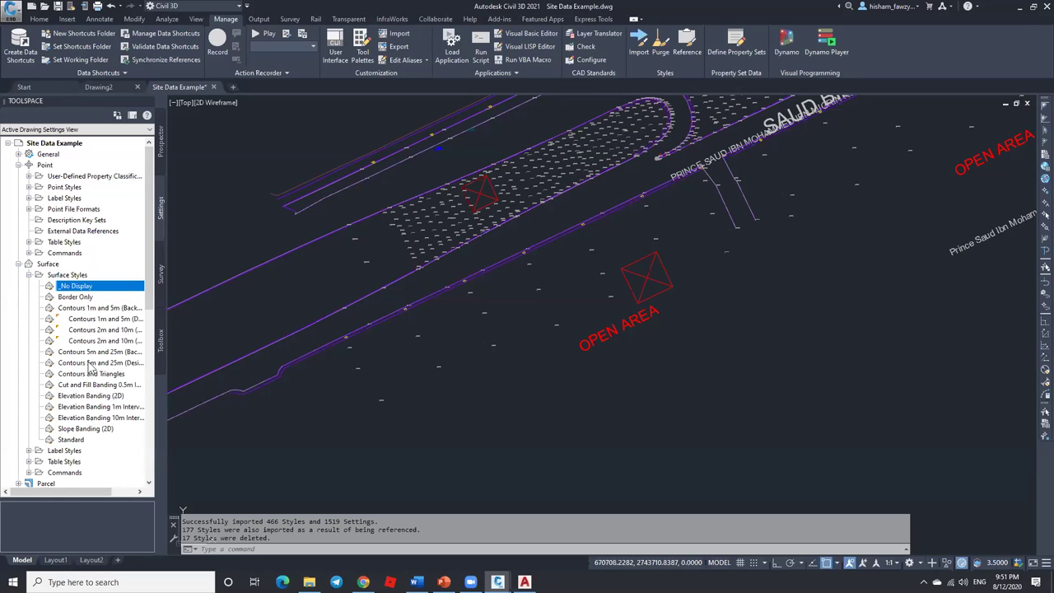
{"action": "left_click", "coordinate": [84, 441]}
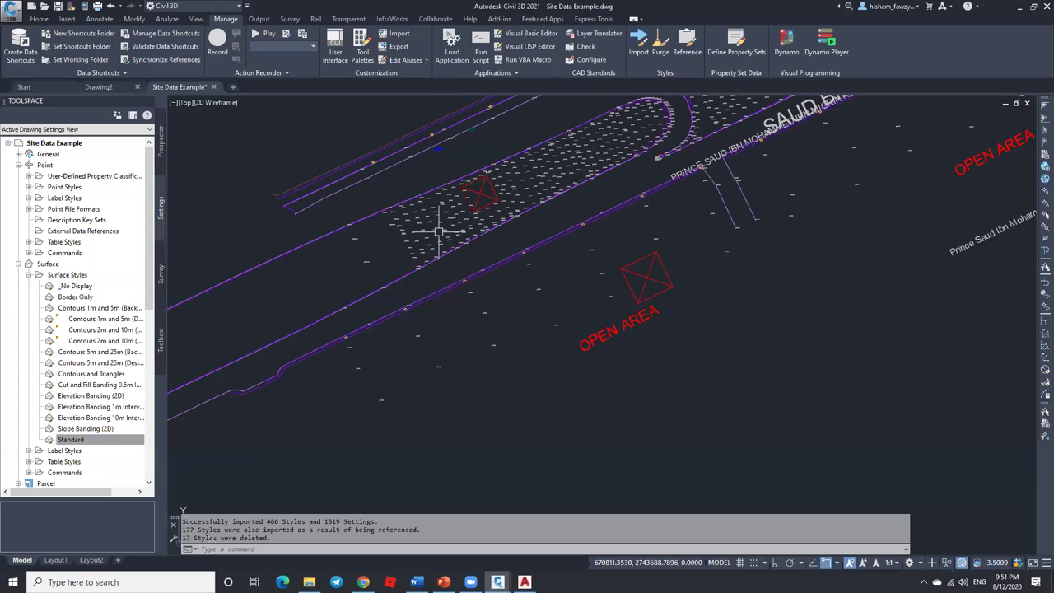
Step: Check the annotation scale list of the Site Data Example drawing and review the main road linework
{"action": "left_click", "coordinate": [888, 564]}
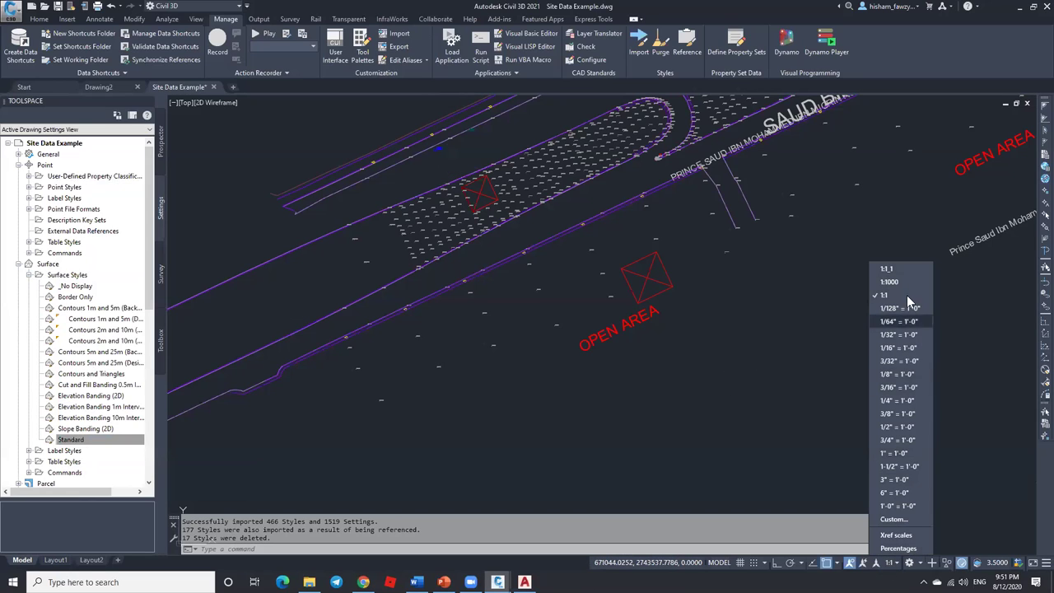
{"action": "left_click", "coordinate": [585, 309]}
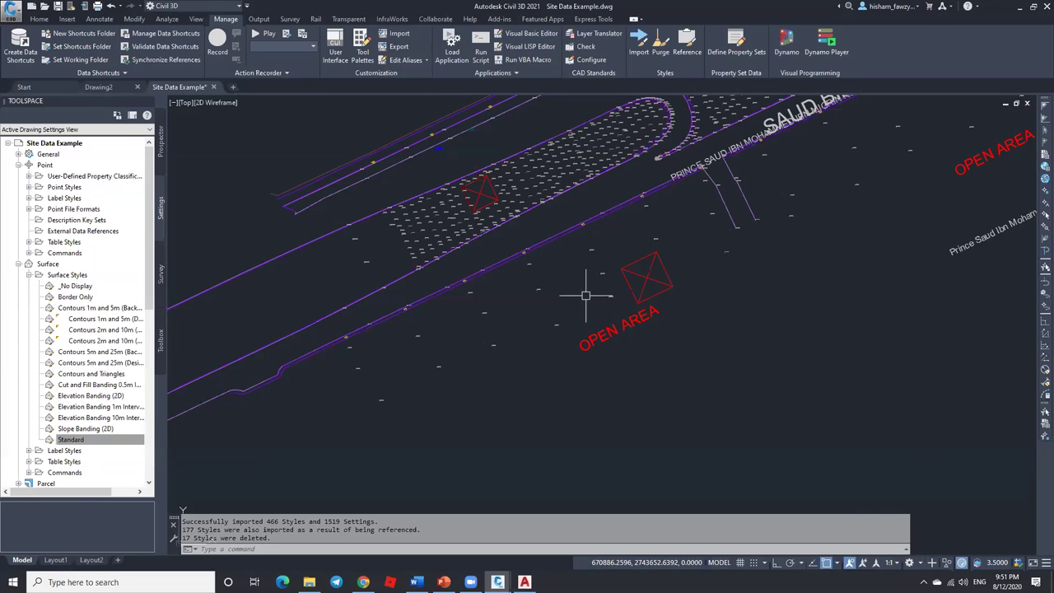
{"action": "left_click", "coordinate": [892, 567]}
{"action": "left_click", "coordinate": [804, 357]}
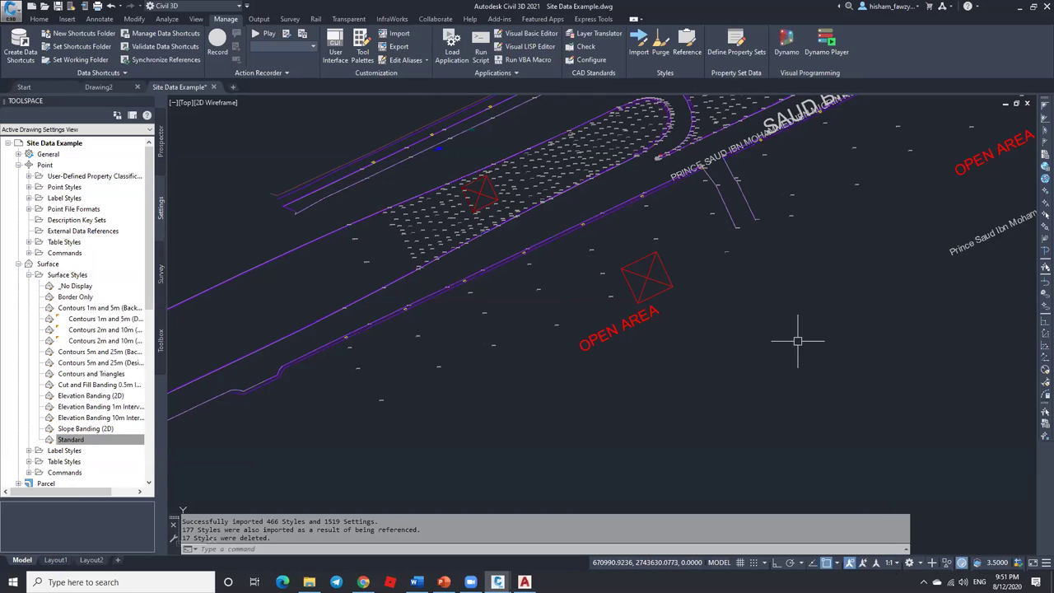
{"action": "scroll", "coordinate": [461, 341], "scroll_direction": "down", "scroll_amount": 3}
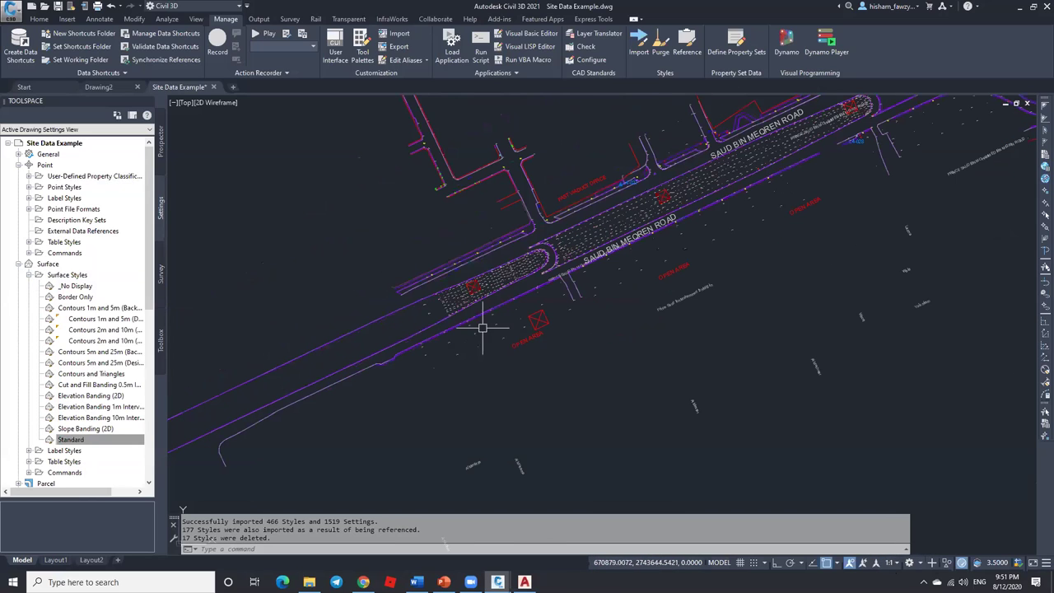
{"action": "scroll", "coordinate": [506, 301], "scroll_direction": "down", "scroll_amount": 5}
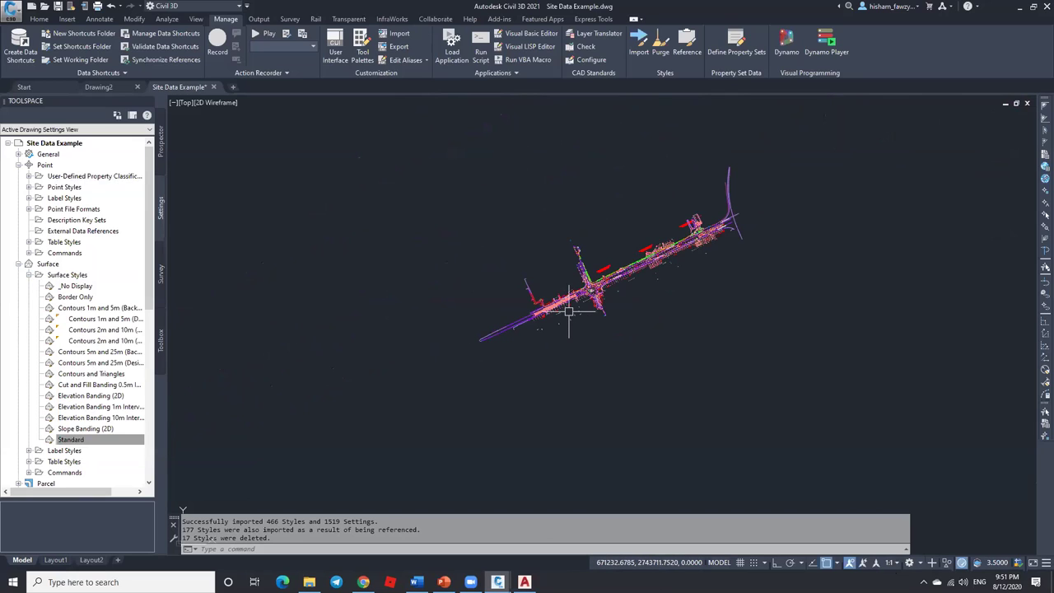
{"action": "mouse_move", "coordinate": [514, 326]}
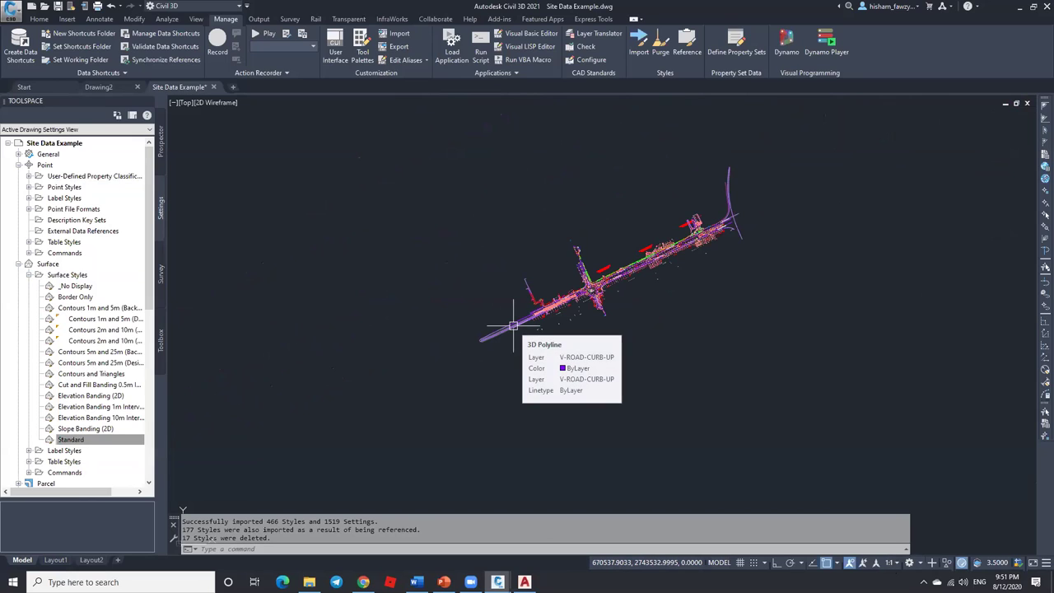
{"action": "mouse_move", "coordinate": [635, 256]}
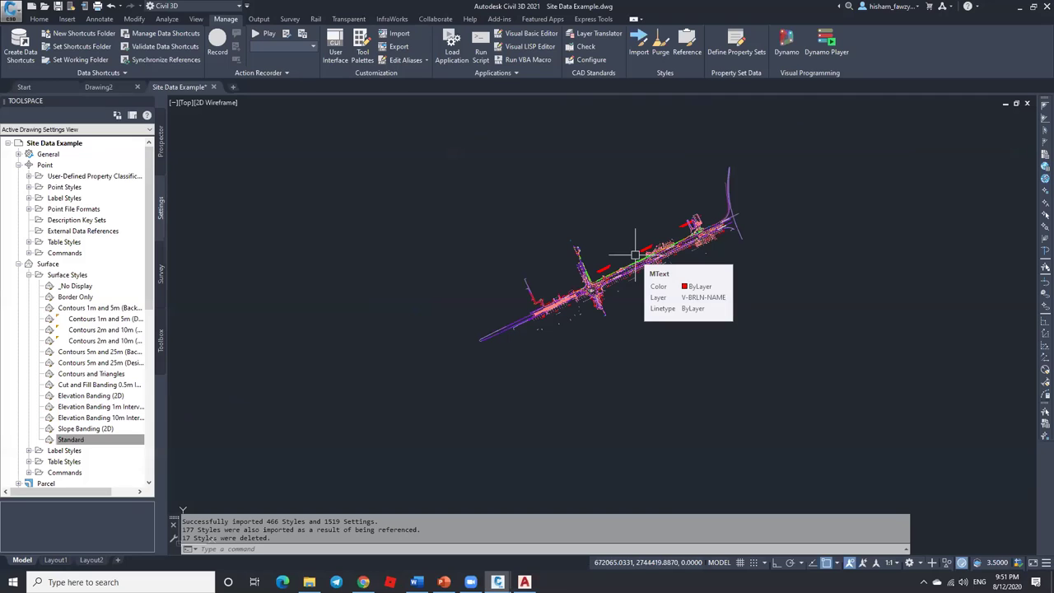
{"action": "left_click", "coordinate": [860, 134]}
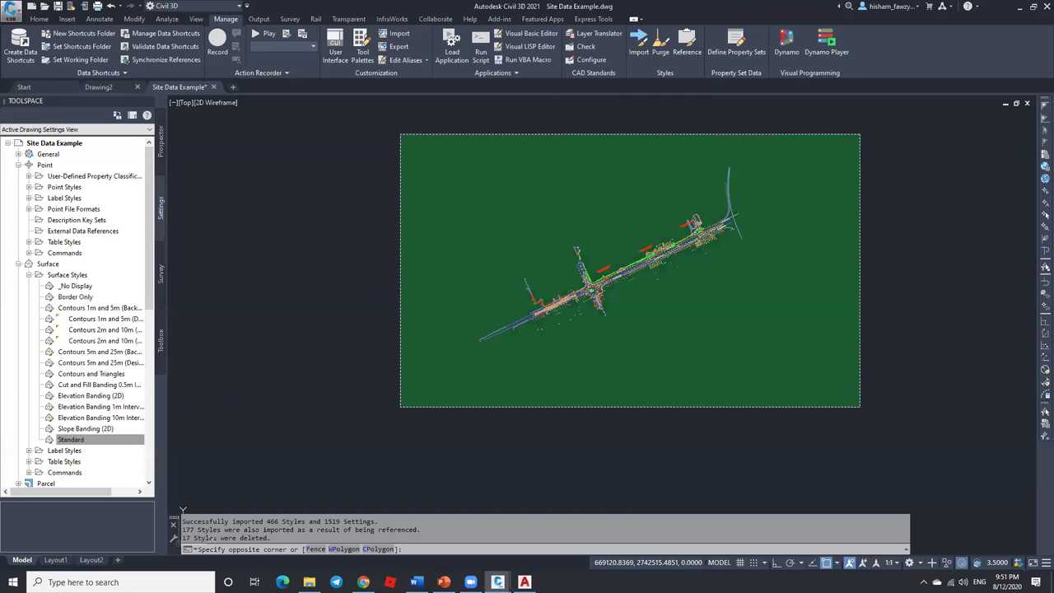
{"action": "left_click", "coordinate": [400, 407]}
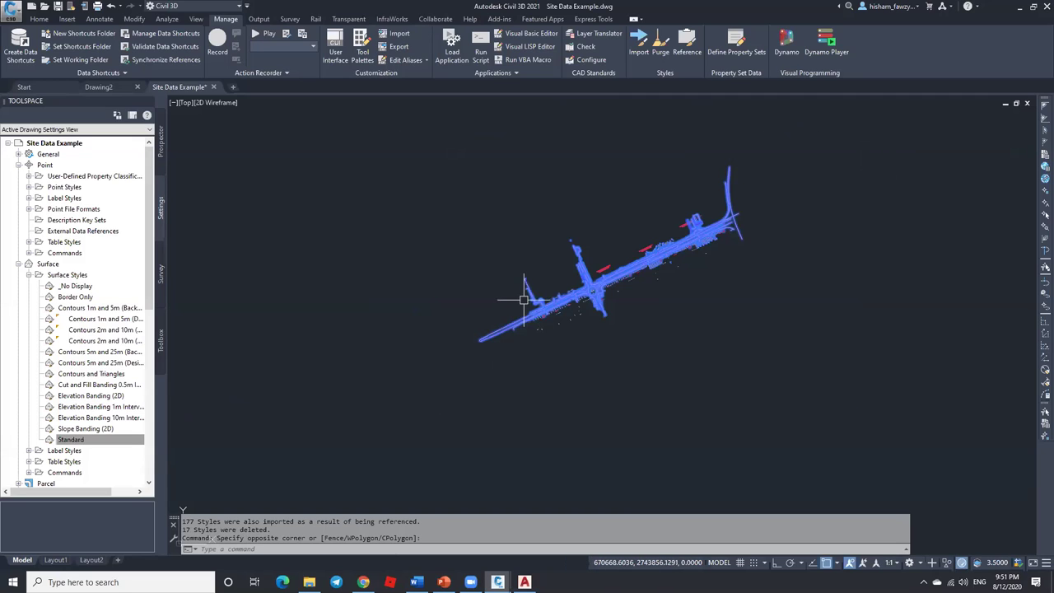
{"action": "key", "text": "Escape"}
Step: Copy all objects of the Site Data Example drawing to the clipboard, using the all selection option
{"action": "key", "text": "ctrl+c"}
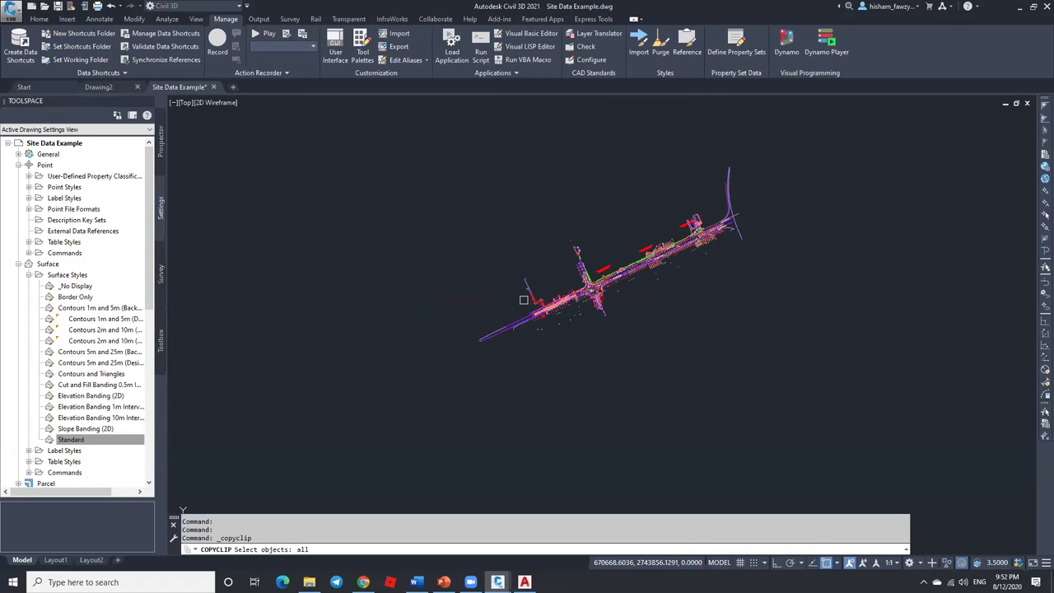
{"action": "type", "text": "all"}
{"action": "key", "text": "Return"}
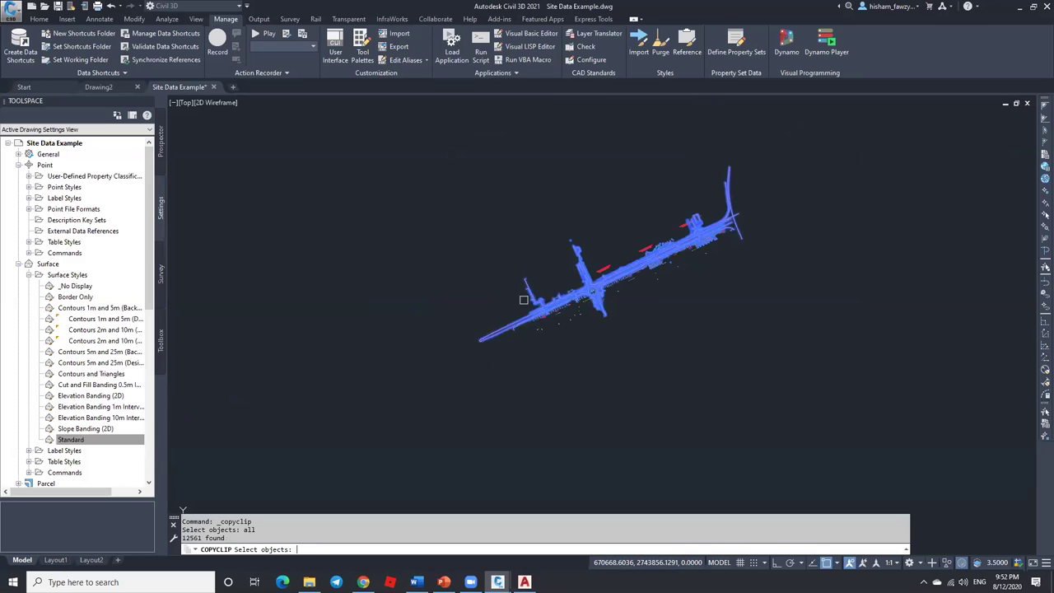
{"action": "key", "text": "Return"}
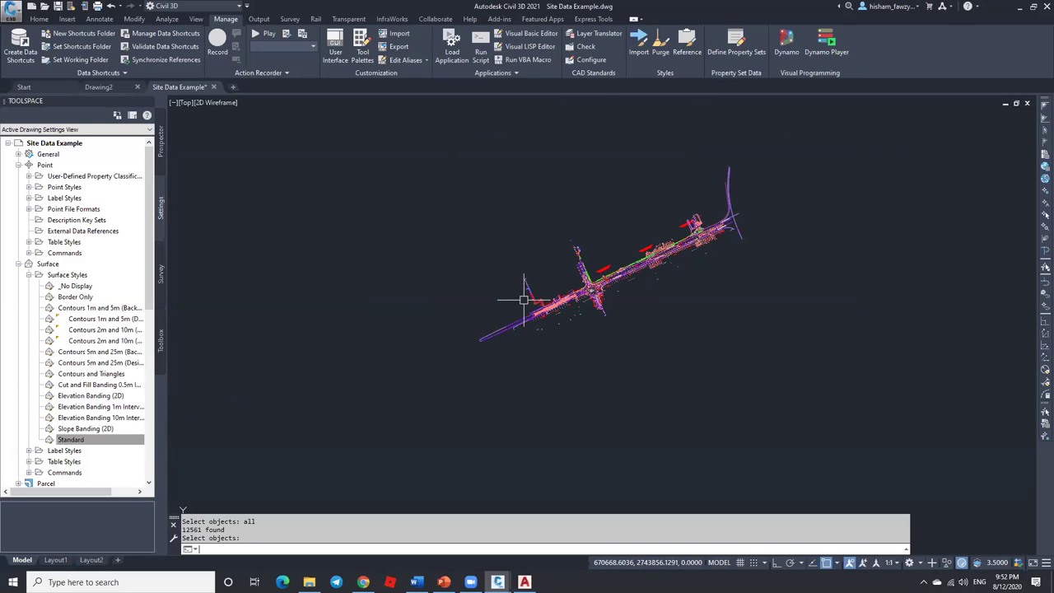
Step: Start a new drawing and check its point styles and annotation scale list
{"action": "left_click", "coordinate": [233, 87]}
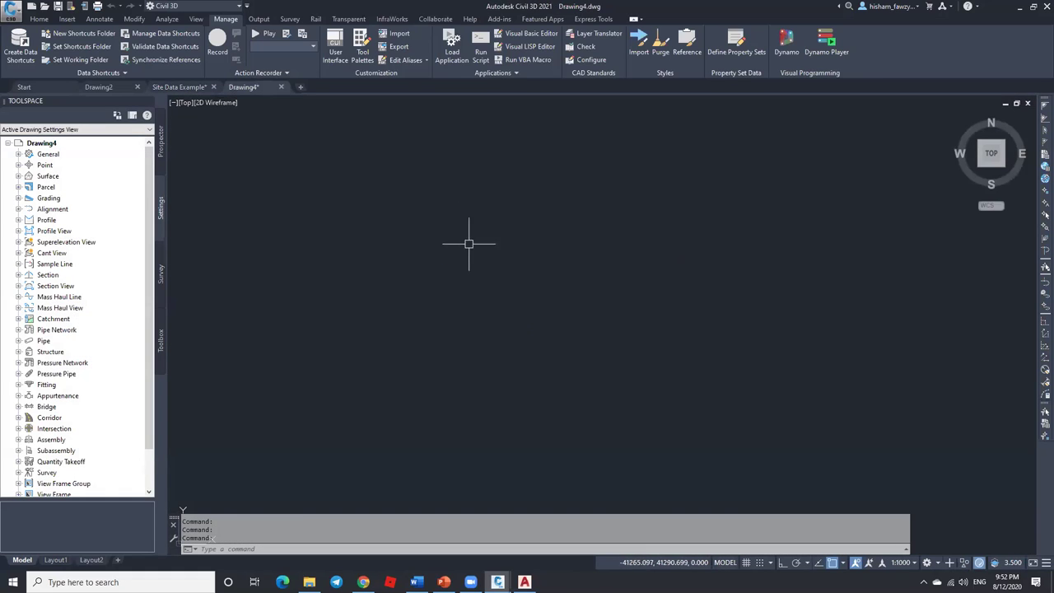
{"action": "left_click", "coordinate": [18, 164]}
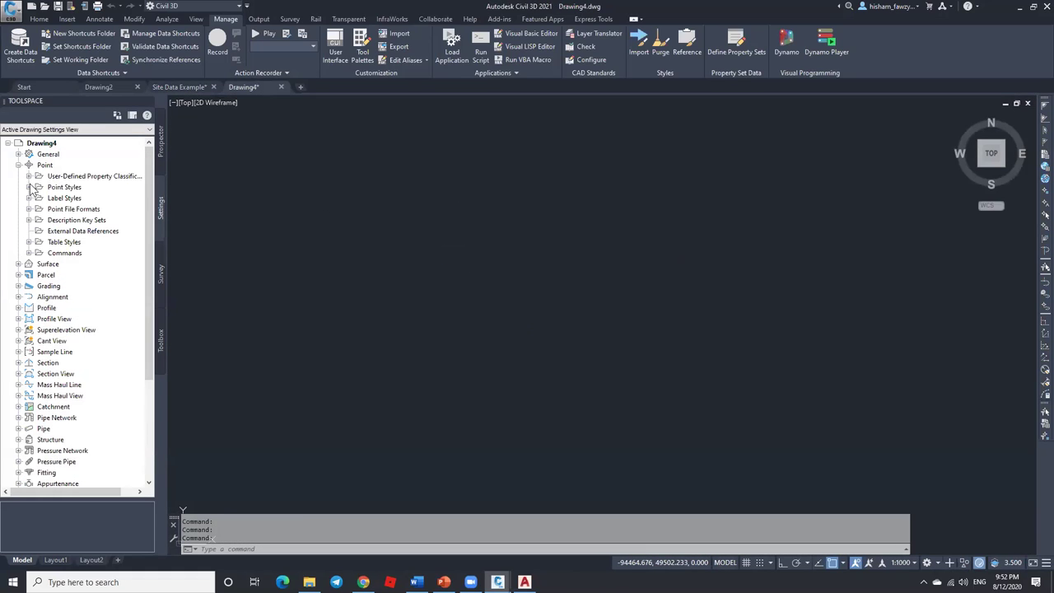
{"action": "left_click", "coordinate": [29, 187]}
{"action": "left_click", "coordinate": [903, 563]}
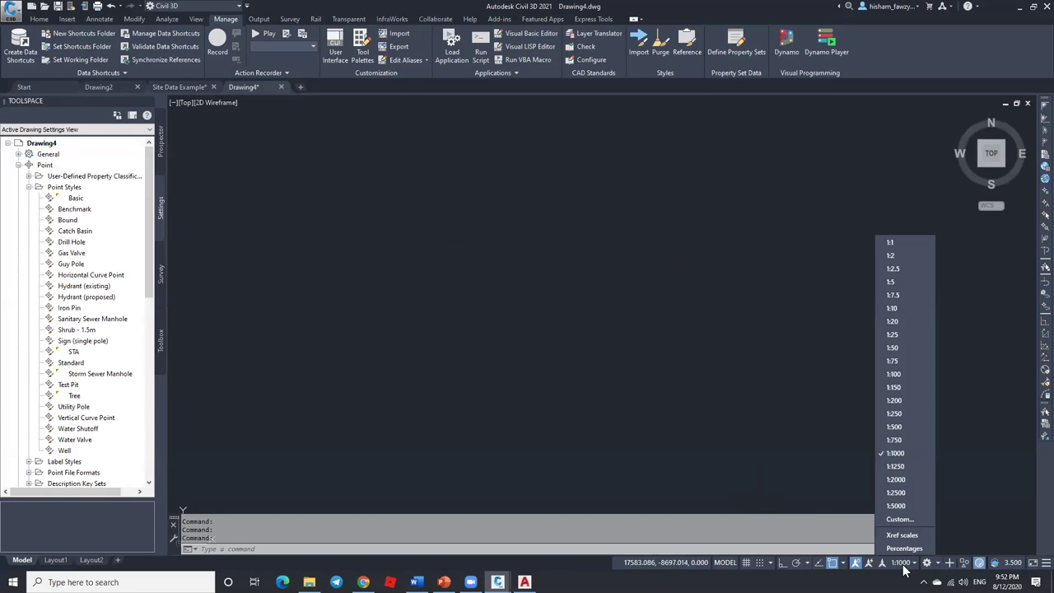
Step: Paste the copied site data into Drawing4 at its original coordinates
{"action": "left_click", "coordinate": [491, 321]}
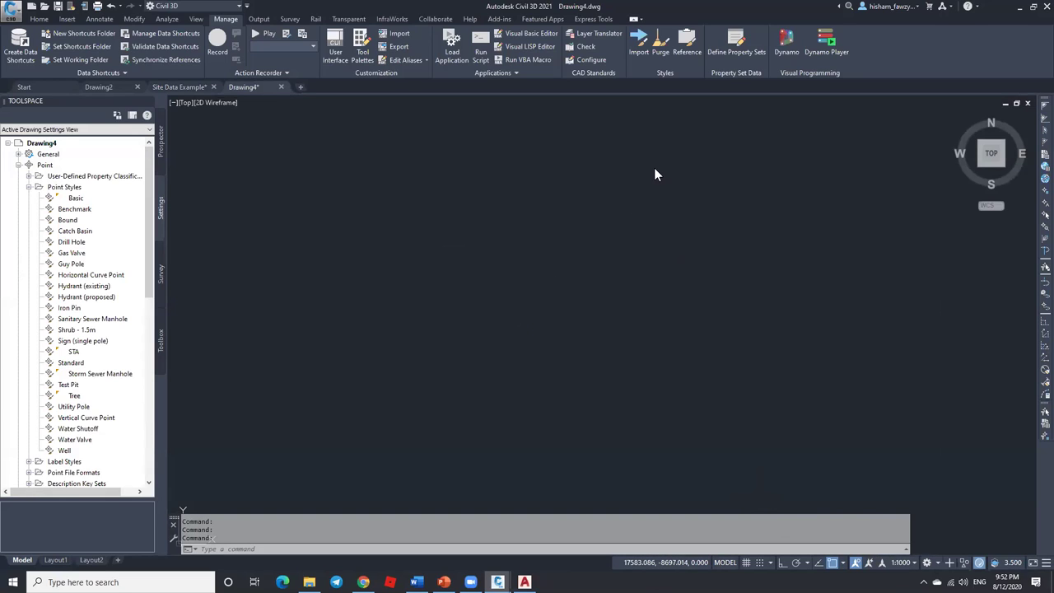
{"action": "left_click", "coordinate": [39, 18]}
{"action": "left_click", "coordinate": [750, 56]}
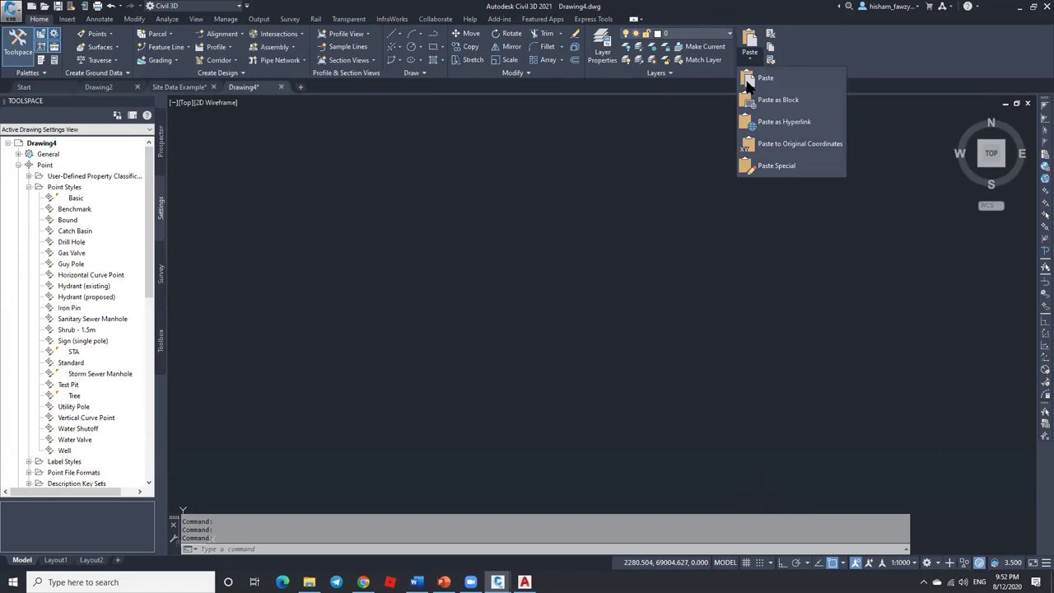
{"action": "left_click", "coordinate": [797, 144]}
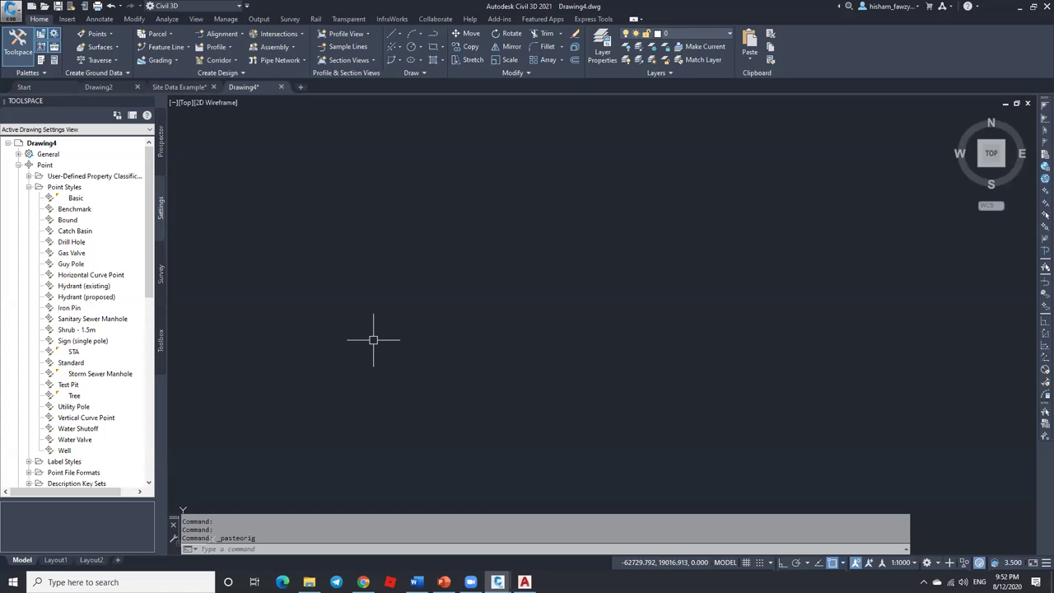
Step: Zoom to the drawing extents and inspect the pasted site plan around the roundabout
{"action": "type", "text": "z"}
{"action": "key", "text": "Return"}
{"action": "type", "text": "e"}
{"action": "key", "text": "Return"}
{"action": "scroll", "coordinate": [495, 213], "scroll_direction": "down", "scroll_amount": 2}
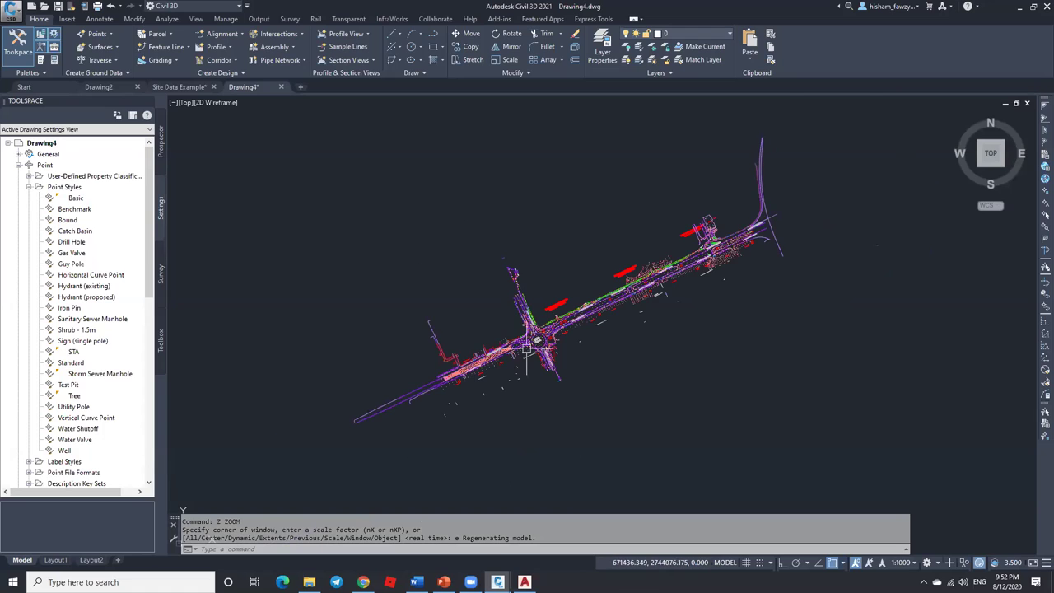
{"action": "scroll", "coordinate": [531, 355], "scroll_direction": "up", "scroll_amount": 4}
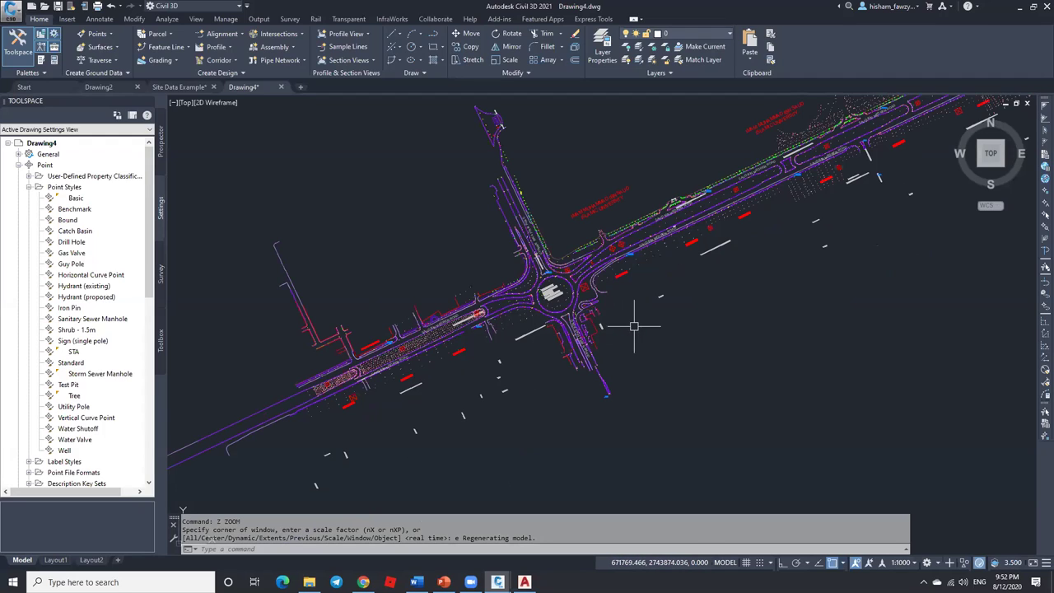
{"action": "scroll", "coordinate": [544, 222], "scroll_direction": "down", "scroll_amount": 3}
{"action": "scroll", "coordinate": [592, 266], "scroll_direction": "up", "scroll_amount": 3}
{"action": "scroll", "coordinate": [574, 281], "scroll_direction": "down", "scroll_amount": 2}
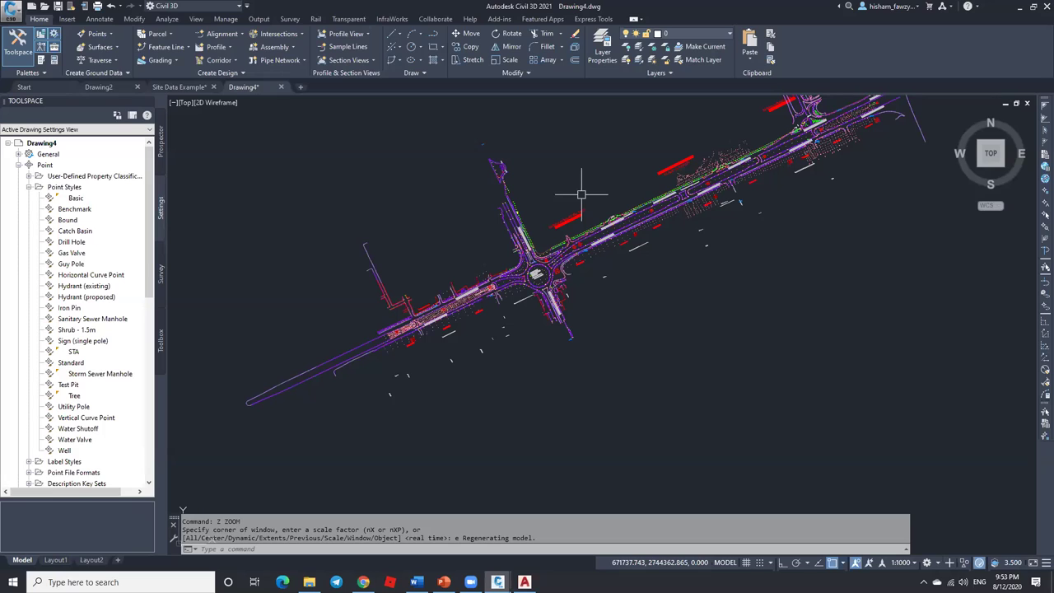
Step: In Drawing2, load Site Data Example.dwg from the 02. Points folder of the AutoCAD Civil 3D Course as a block library
{"action": "left_click", "coordinate": [99, 86]}
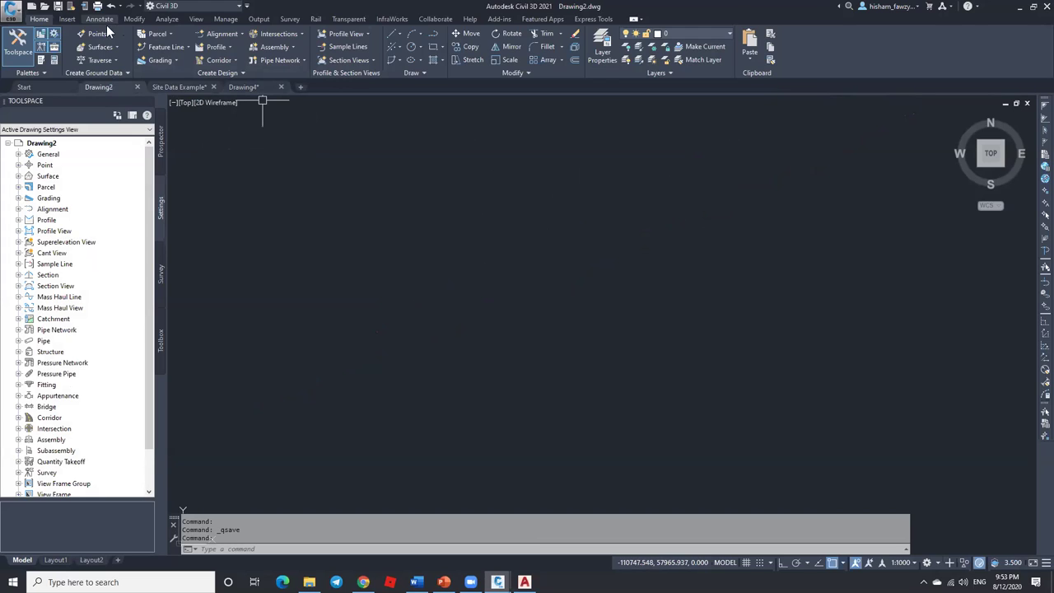
{"action": "left_click", "coordinate": [69, 21]}
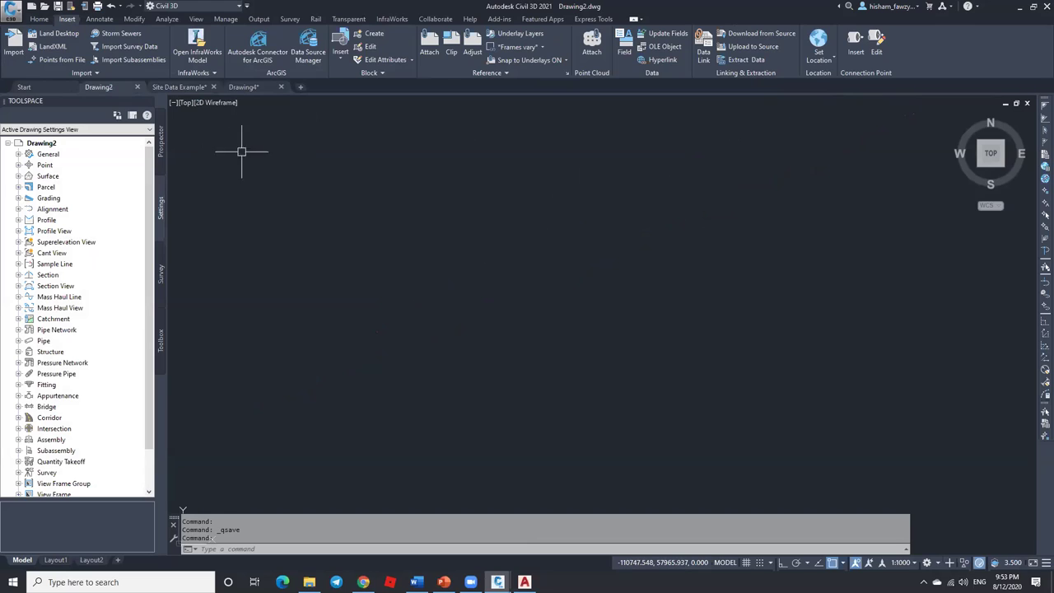
{"action": "left_click", "coordinate": [341, 45]}
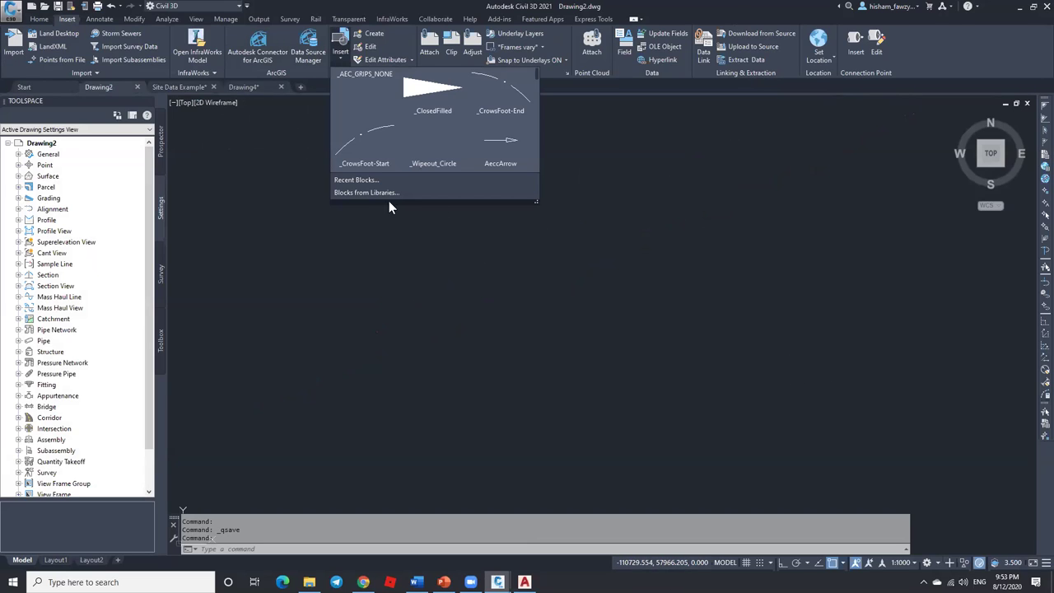
{"action": "left_click", "coordinate": [367, 191]}
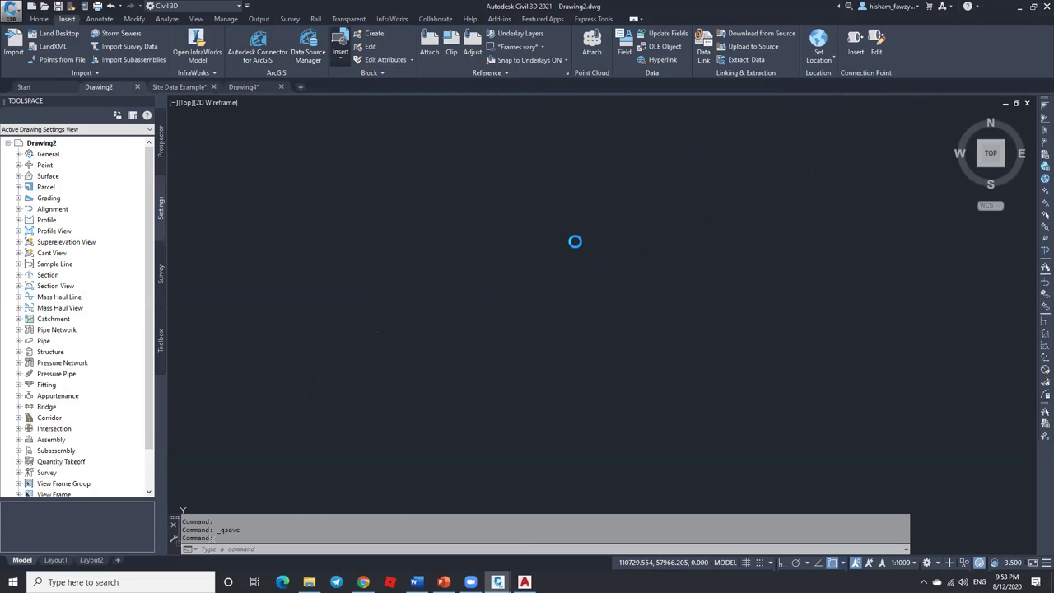
{"action": "left_click", "coordinate": [385, 262]}
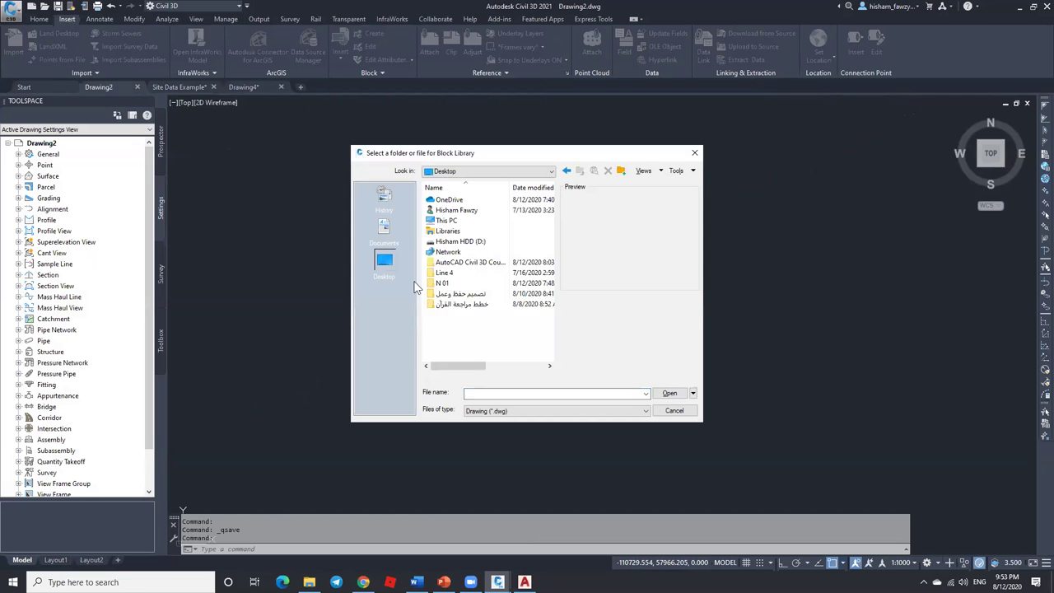
{"action": "left_click", "coordinate": [459, 262]}
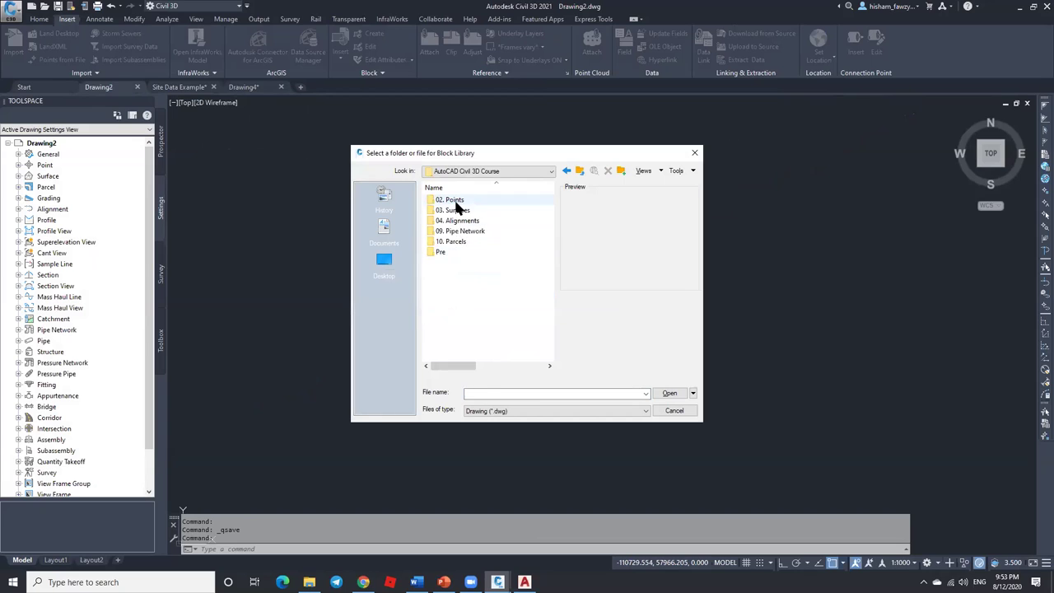
{"action": "double_click", "coordinate": [451, 200]}
{"action": "left_click", "coordinate": [465, 220]}
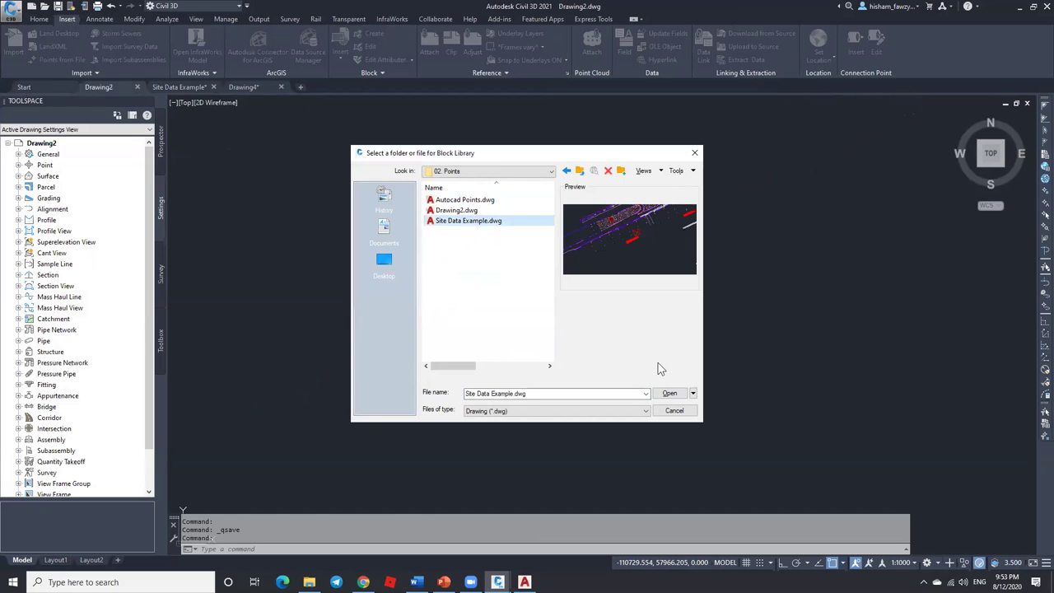
{"action": "left_click", "coordinate": [671, 394]}
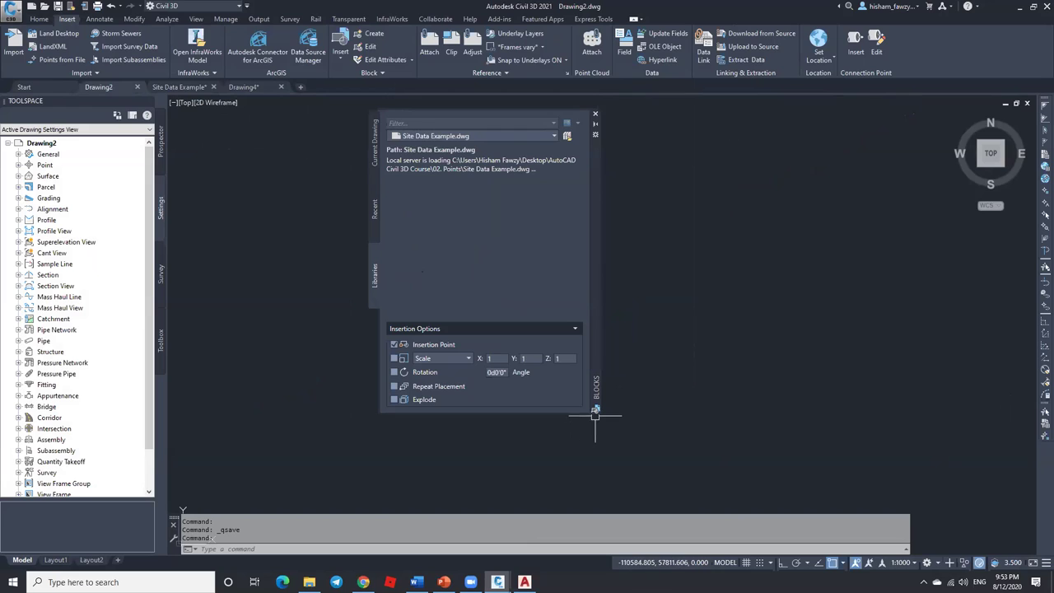
Step: Check the Blocks palette for recent, current-drawing and library blocks, and close the palette
{"action": "left_click_drag", "start_coordinate": [597, 338], "coordinate": [704, 357]}
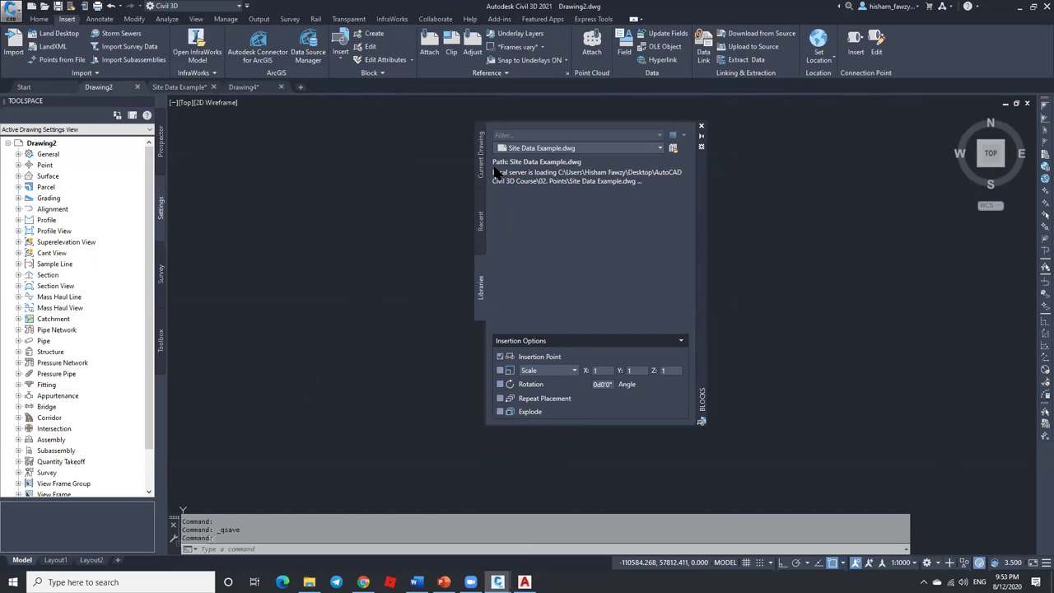
{"action": "left_click", "coordinate": [402, 157]}
{"action": "left_click", "coordinate": [404, 155]}
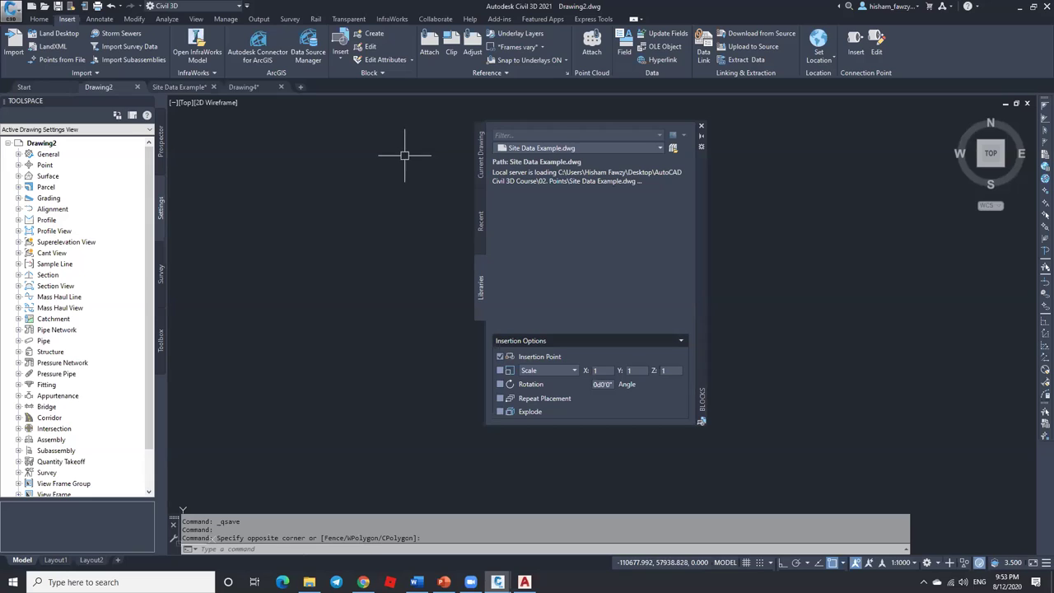
{"action": "middle_click", "coordinate": [418, 237]}
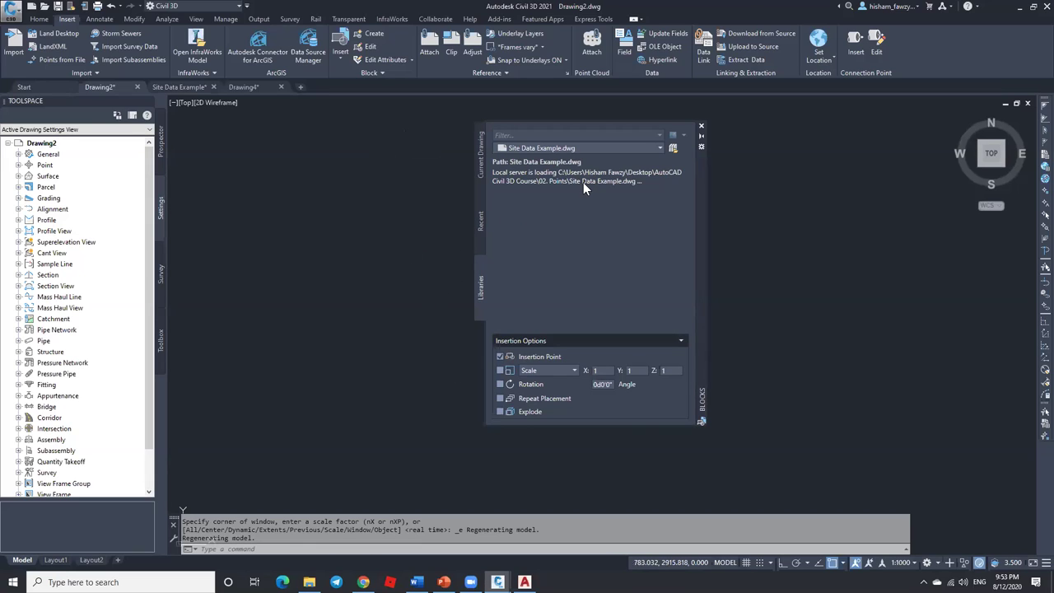
{"action": "left_click", "coordinate": [481, 222]}
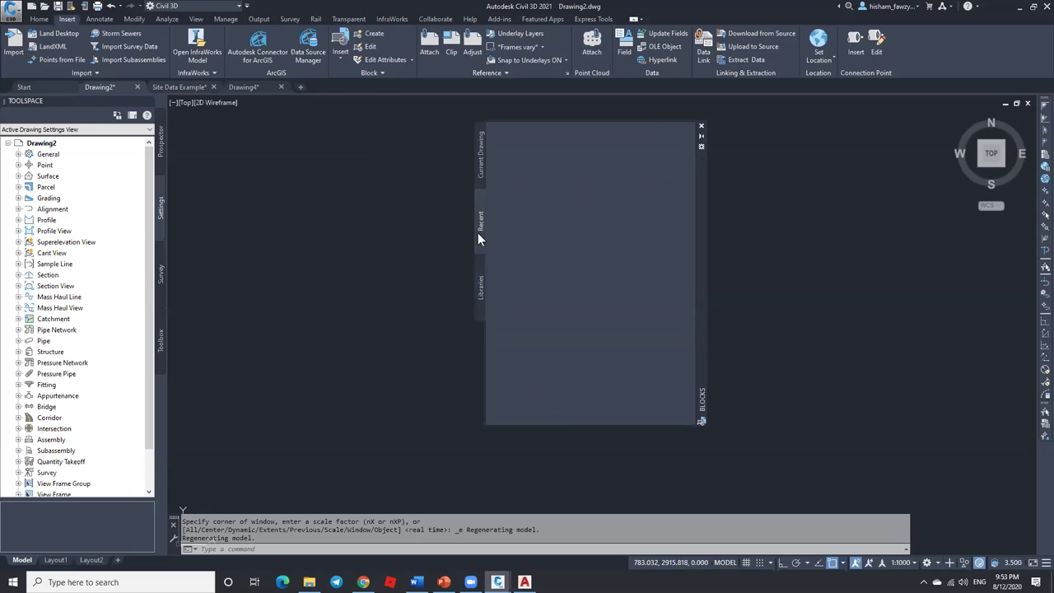
{"action": "left_click", "coordinate": [483, 161]}
{"action": "left_click", "coordinate": [482, 277]}
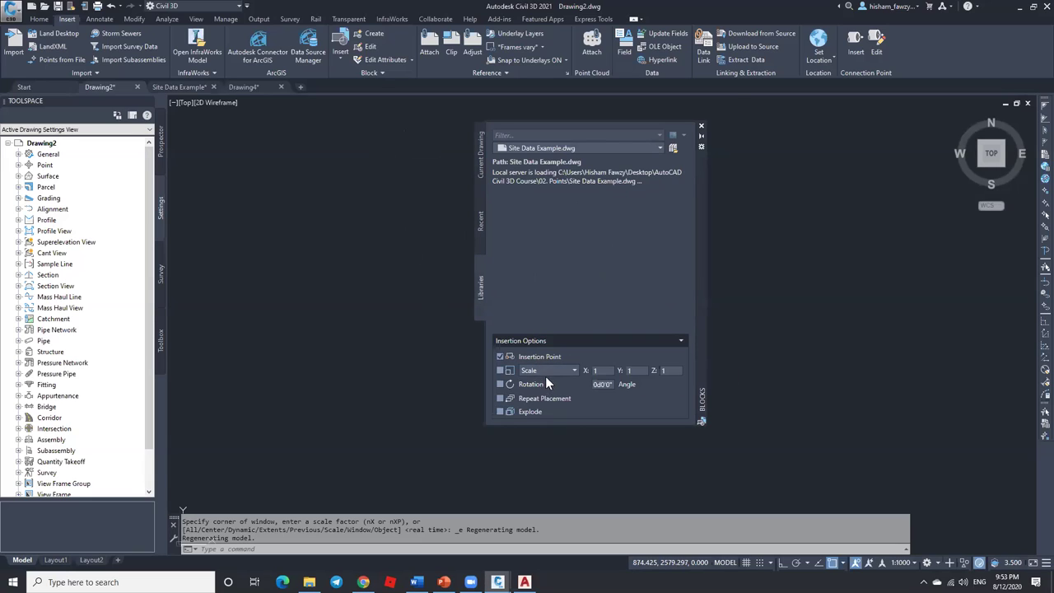
{"action": "left_click", "coordinate": [700, 126]}
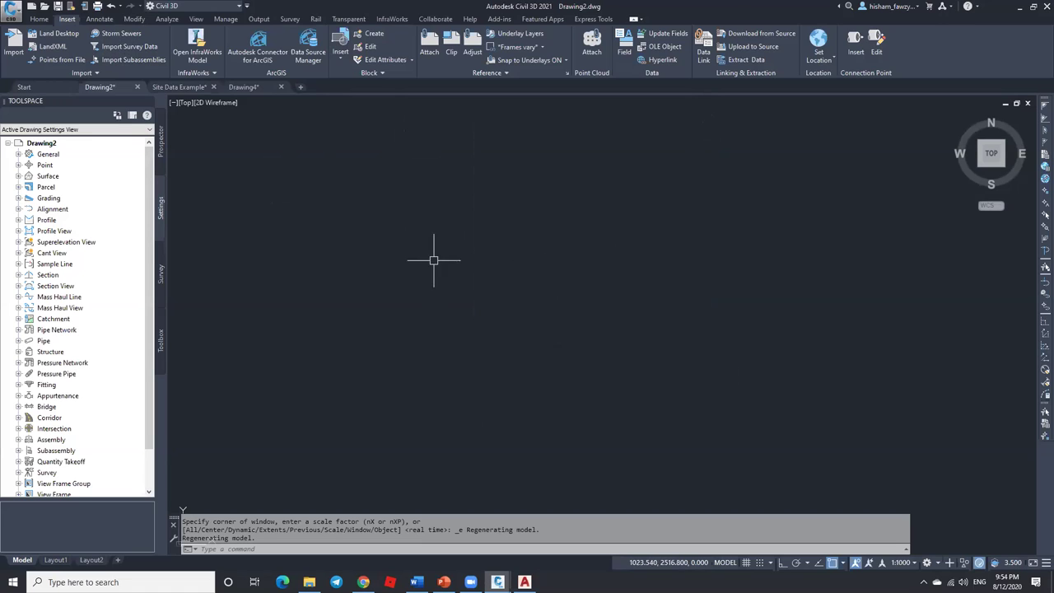
Step: Close the Site Data Example drawing in Civil 3D and open Site Data Example.dwg in AutoCAD
{"action": "left_click", "coordinate": [198, 87]}
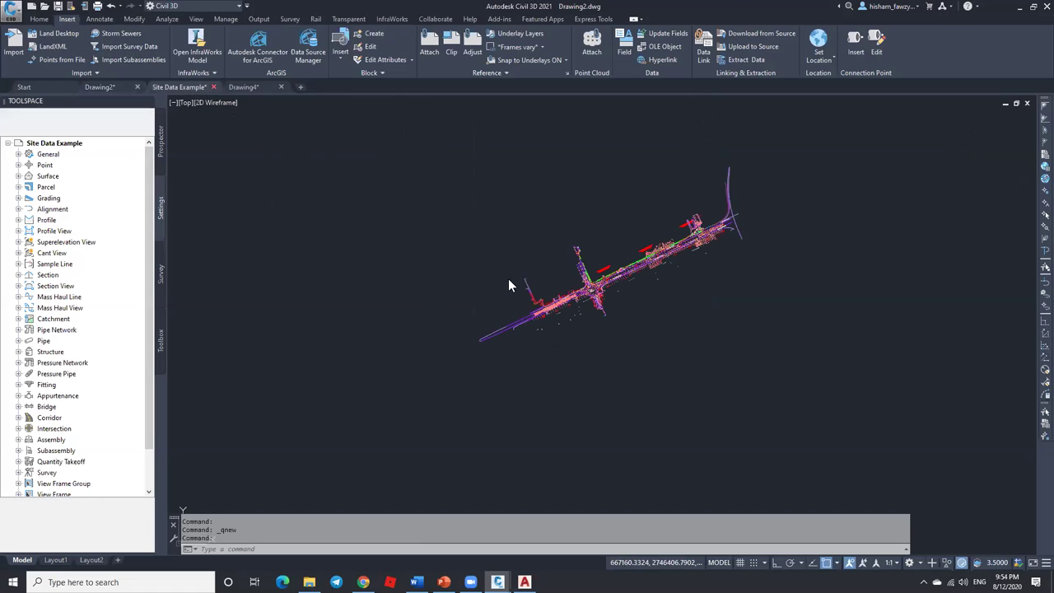
{"action": "left_click", "coordinate": [548, 315]}
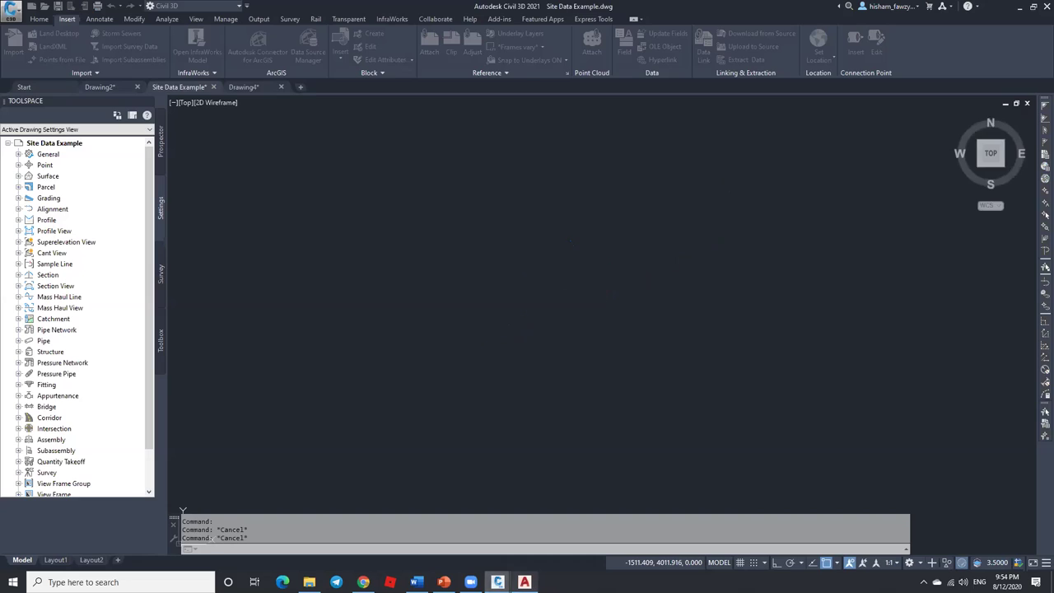
{"action": "key", "text": "alt+Tab"}
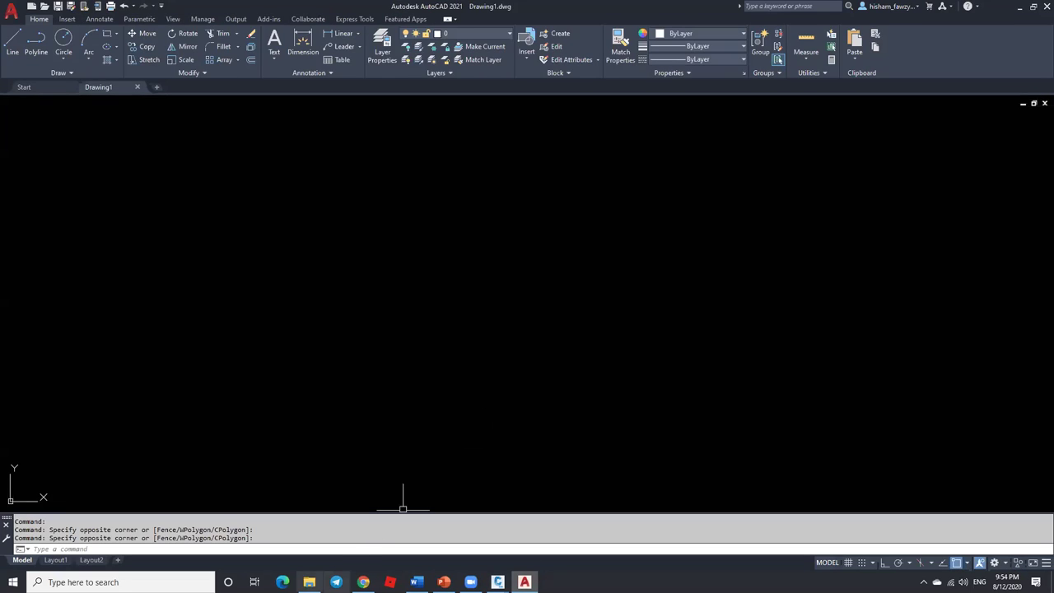
{"action": "left_click", "coordinate": [309, 582]}
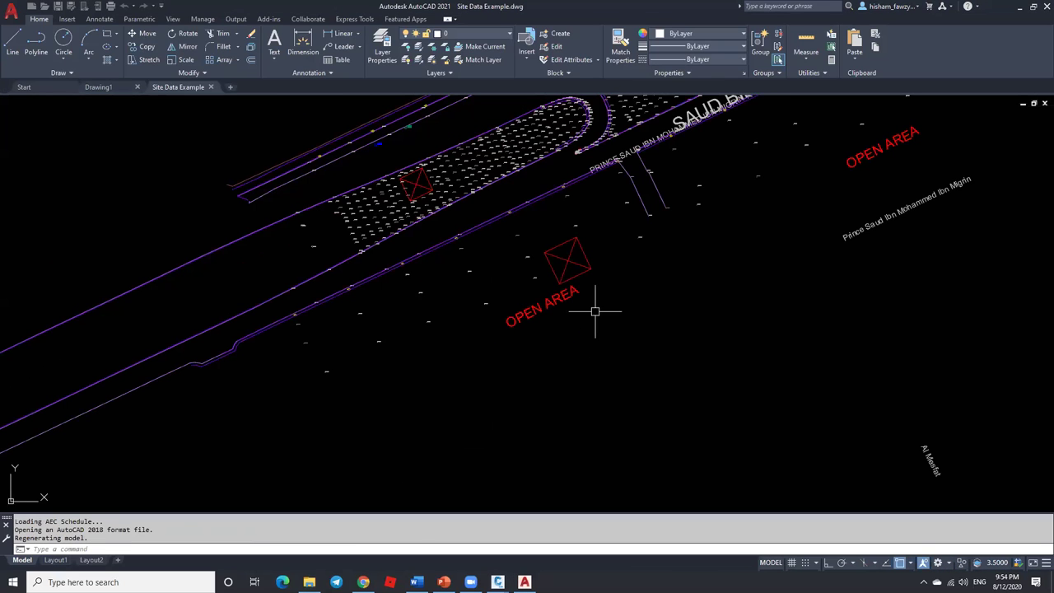
Step: Check the insertion scale units of the Site Data Example drawing and leave the Drawing Units settings unchanged
{"action": "type", "text": "un"}
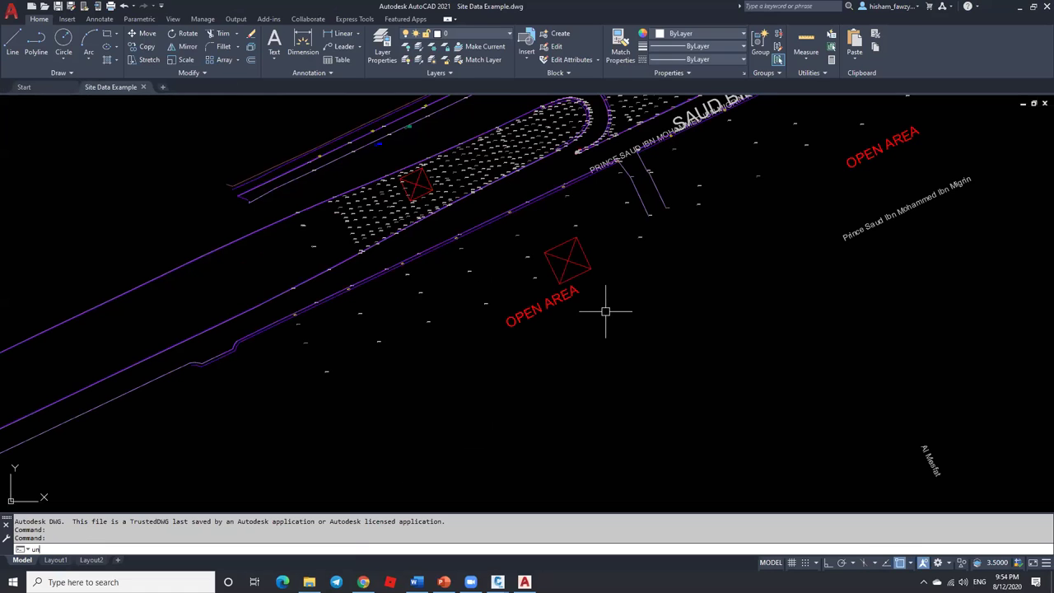
{"action": "key", "text": "Return"}
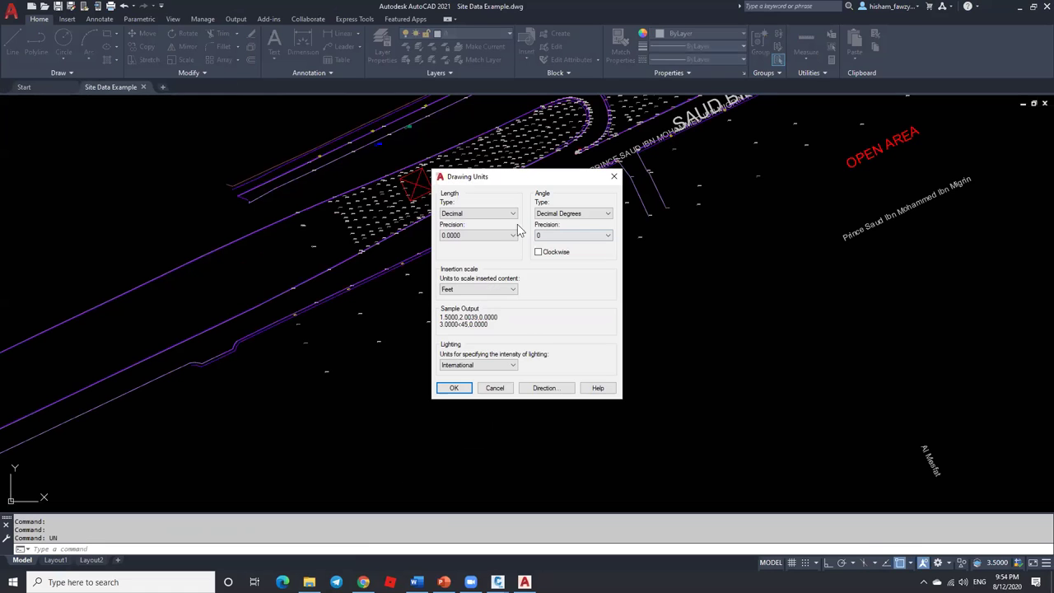
{"action": "left_click", "coordinate": [474, 293]}
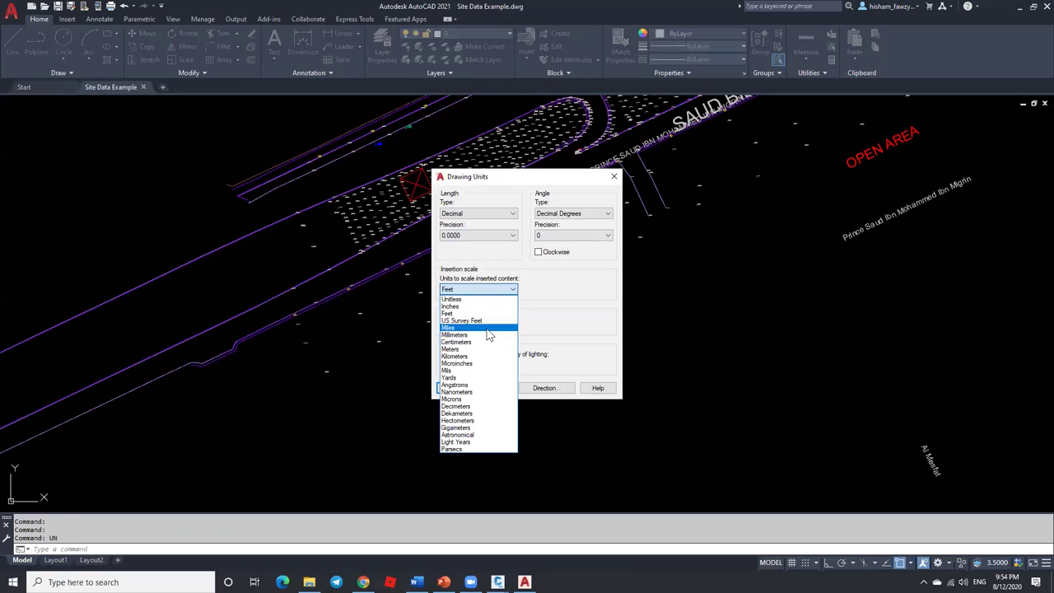
{"action": "left_click", "coordinate": [493, 290]}
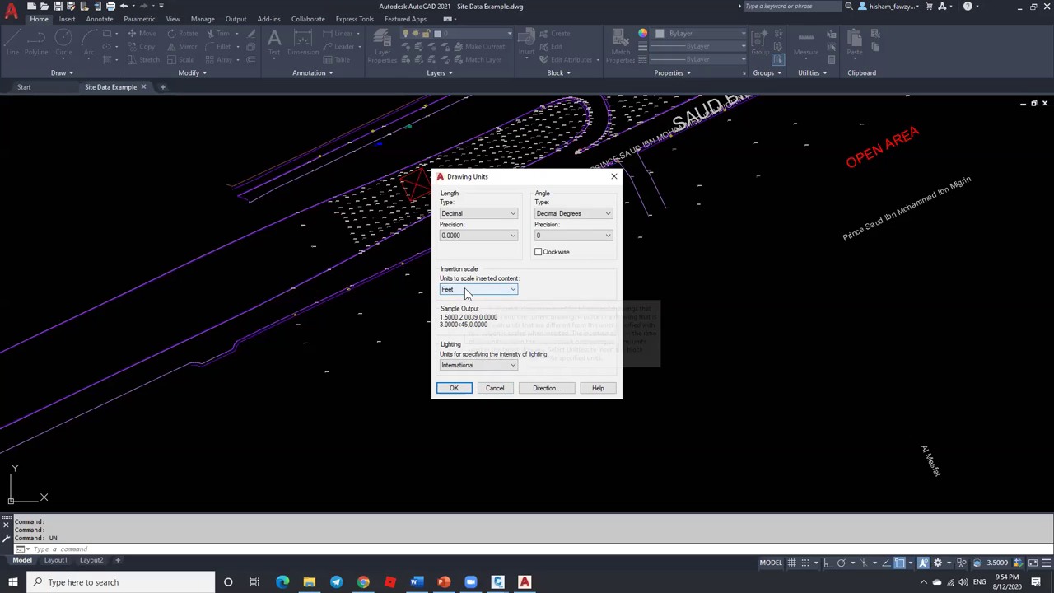
{"action": "left_click", "coordinate": [490, 391]}
Step: Switch back to Drawing2 in Civil 3D, recheck the Site Data Example block library and close the Blocks palette
{"action": "mouse_move", "coordinate": [497, 582]}
{"action": "left_click", "coordinate": [456, 527]}
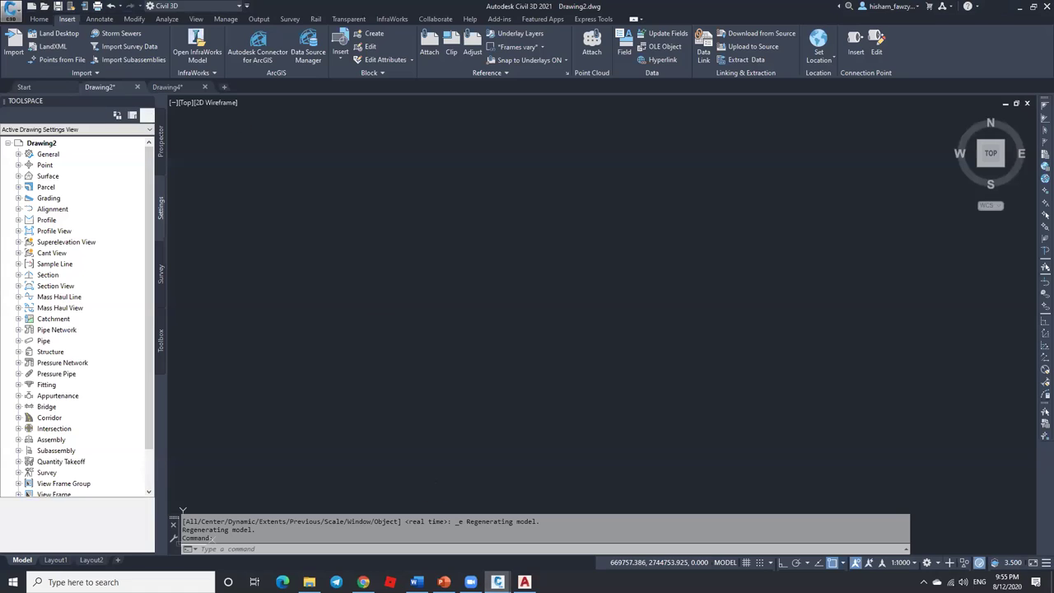
{"action": "left_click", "coordinate": [341, 51]}
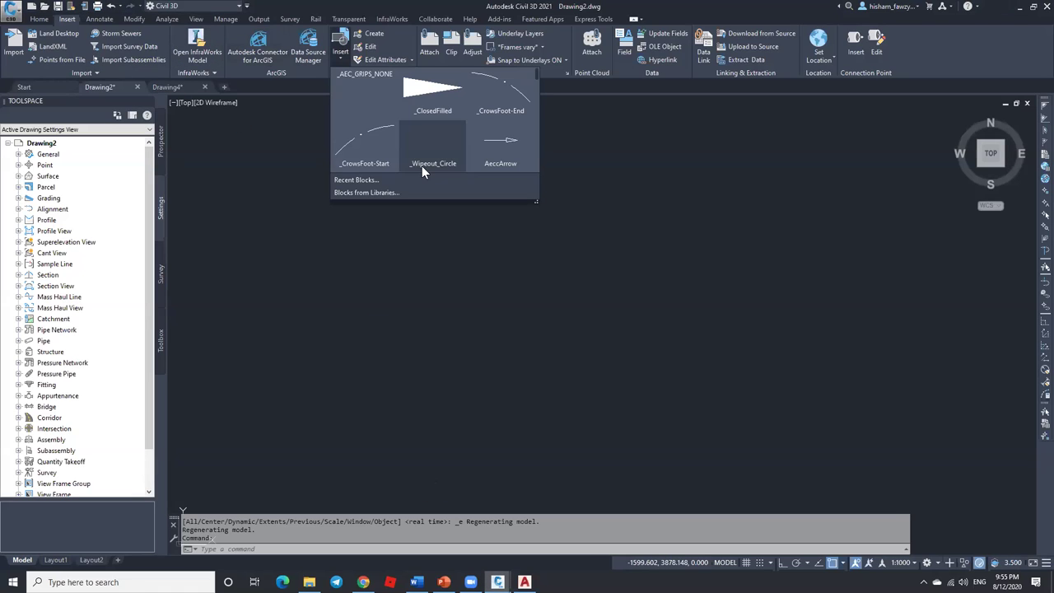
{"action": "left_click", "coordinate": [371, 192]}
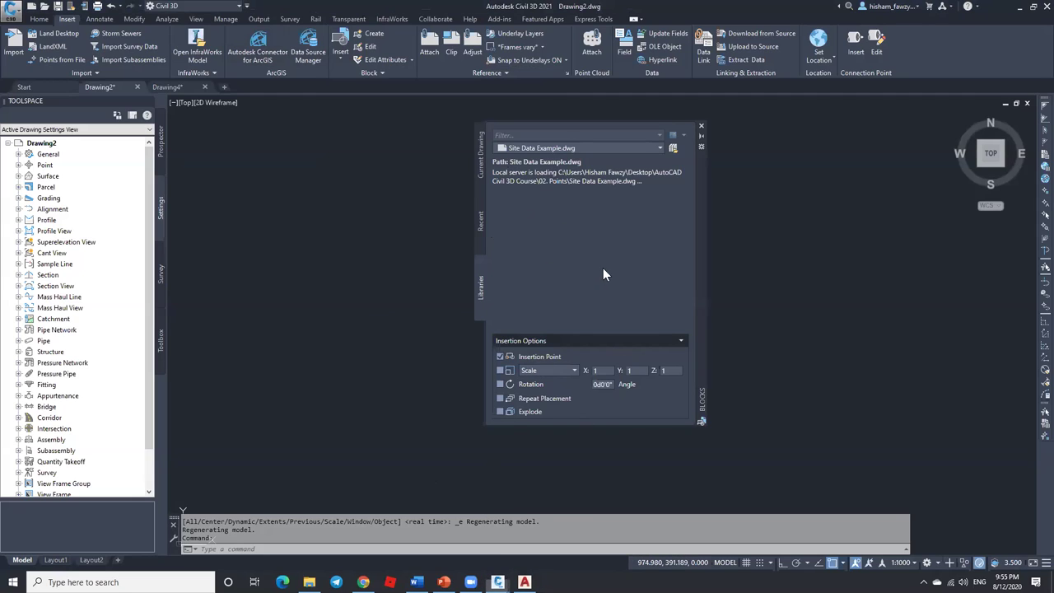
{"action": "left_click", "coordinate": [483, 172]}
{"action": "left_click", "coordinate": [701, 126]}
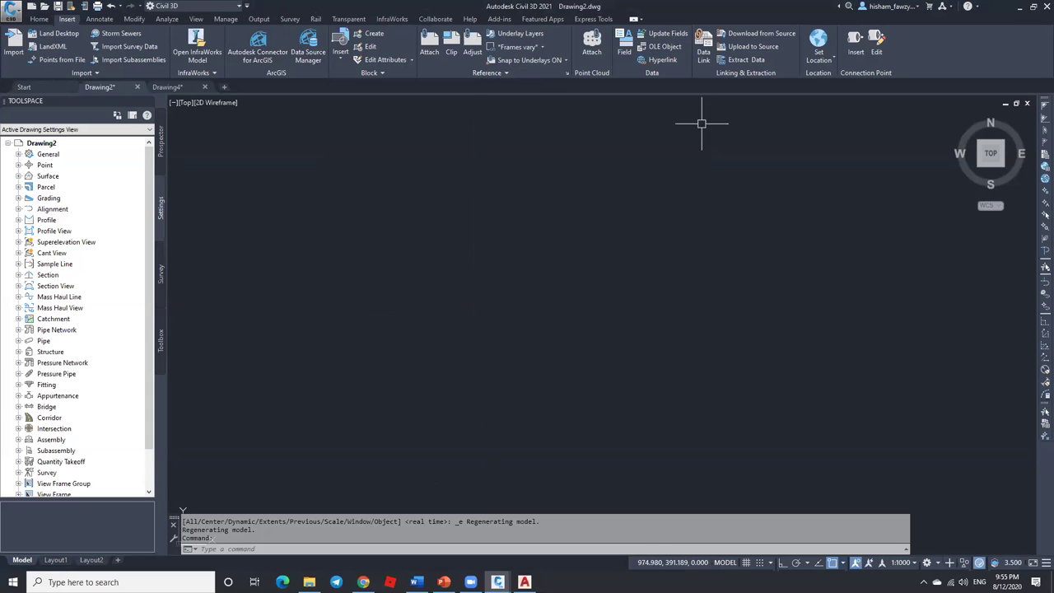
{"action": "left_click", "coordinate": [334, 57]}
{"action": "left_click", "coordinate": [338, 40]}
{"action": "left_click", "coordinate": [338, 40]}
{"action": "left_click", "coordinate": [639, 272]}
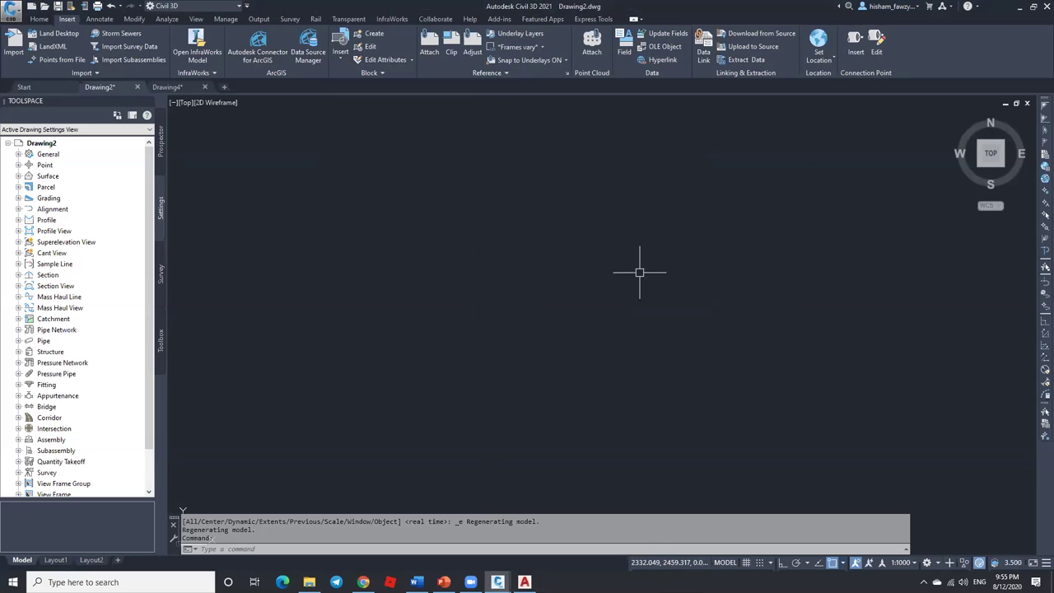
{"action": "type", "text": "-in"}
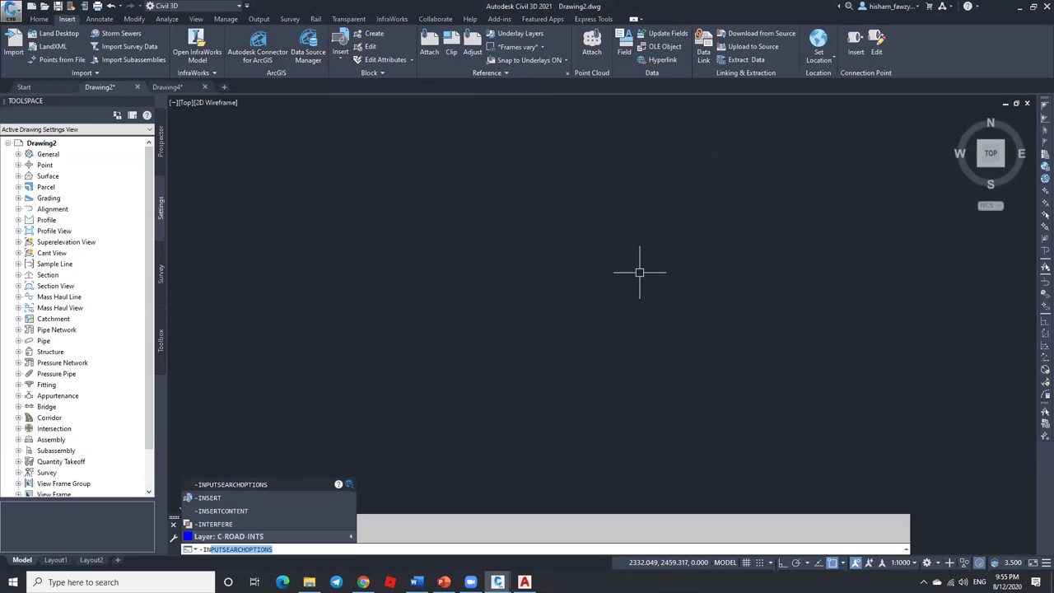
{"action": "key", "text": "Return"}
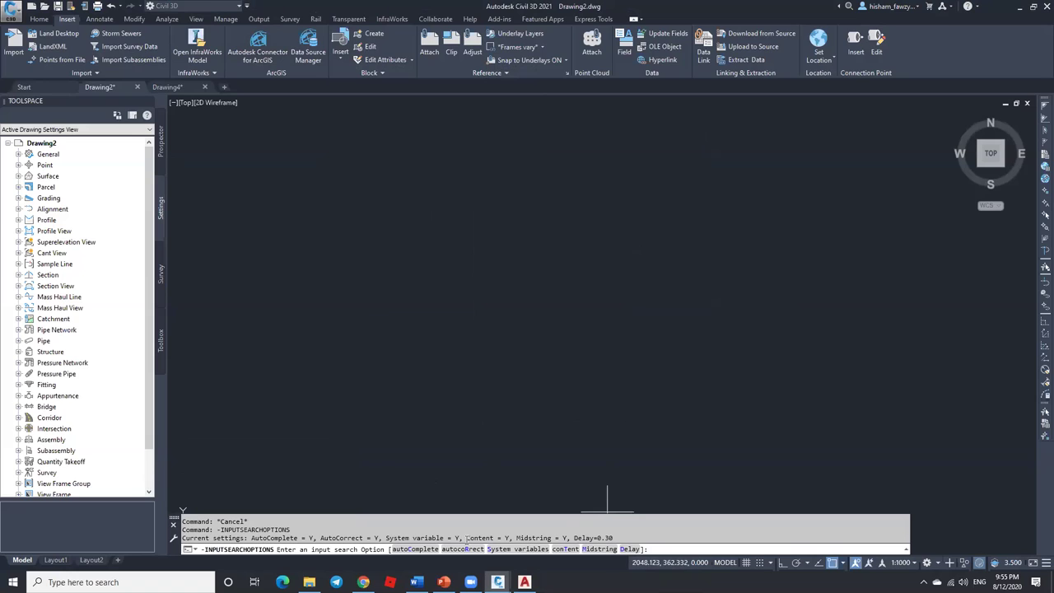
{"action": "key", "text": "Escape"}
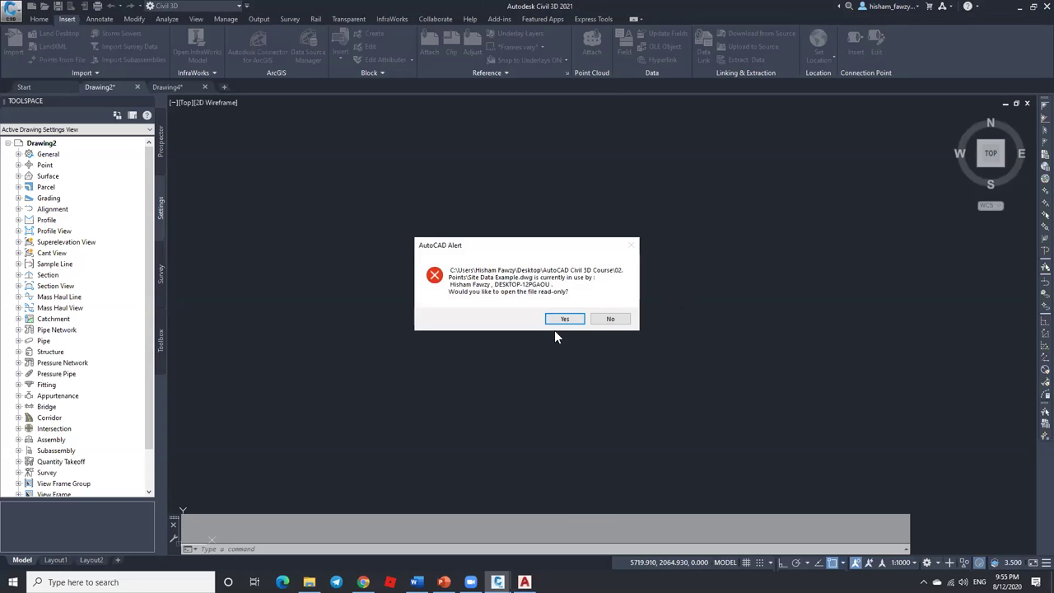
{"action": "left_click", "coordinate": [596, 318]}
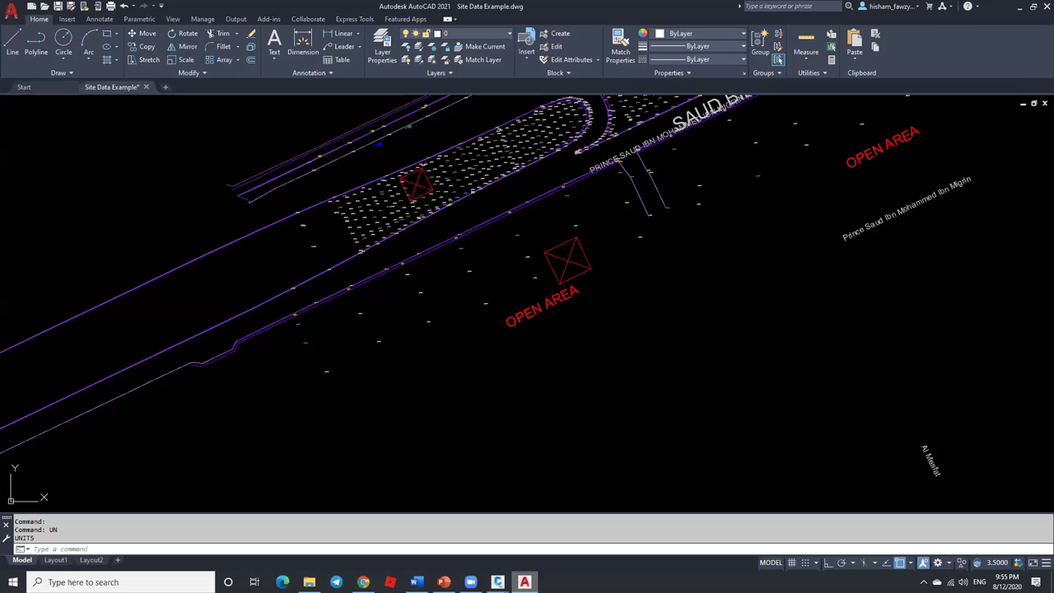
Step: Copy all objects of the Site Data Example drawing in AutoCAD to the clipboard
{"action": "scroll", "coordinate": [586, 264], "scroll_direction": "down", "scroll_amount": 5}
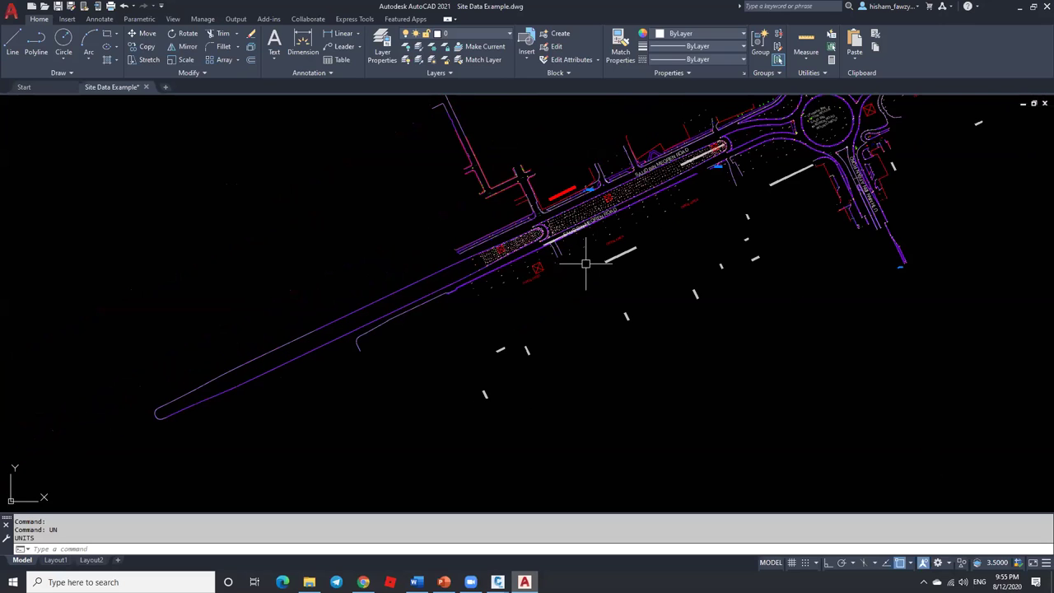
{"action": "scroll", "coordinate": [585, 264], "scroll_direction": "down", "scroll_amount": 6}
{"action": "left_click", "coordinate": [738, 192]}
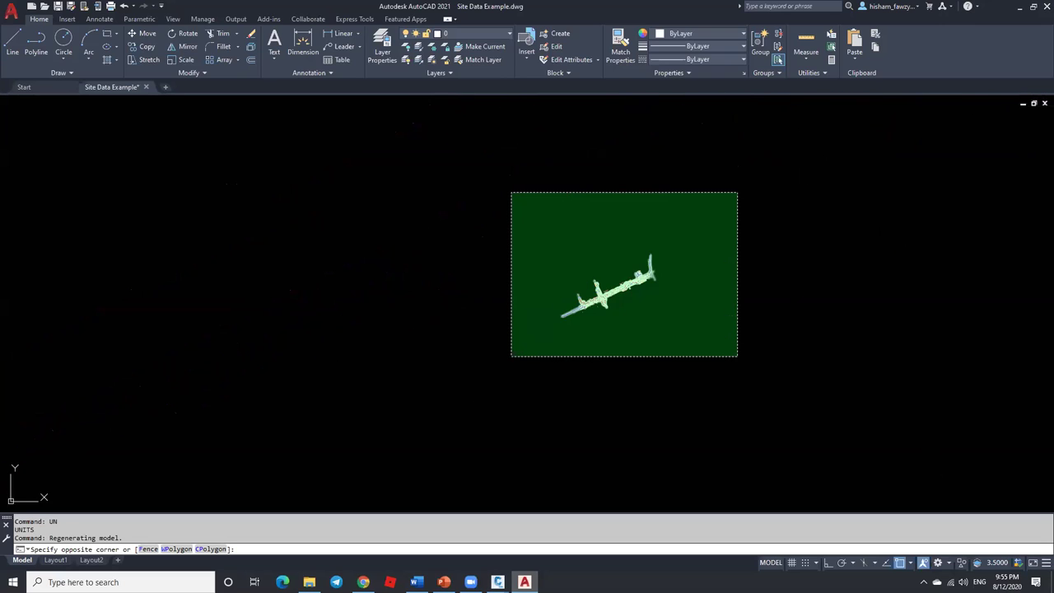
{"action": "left_click", "coordinate": [512, 356]}
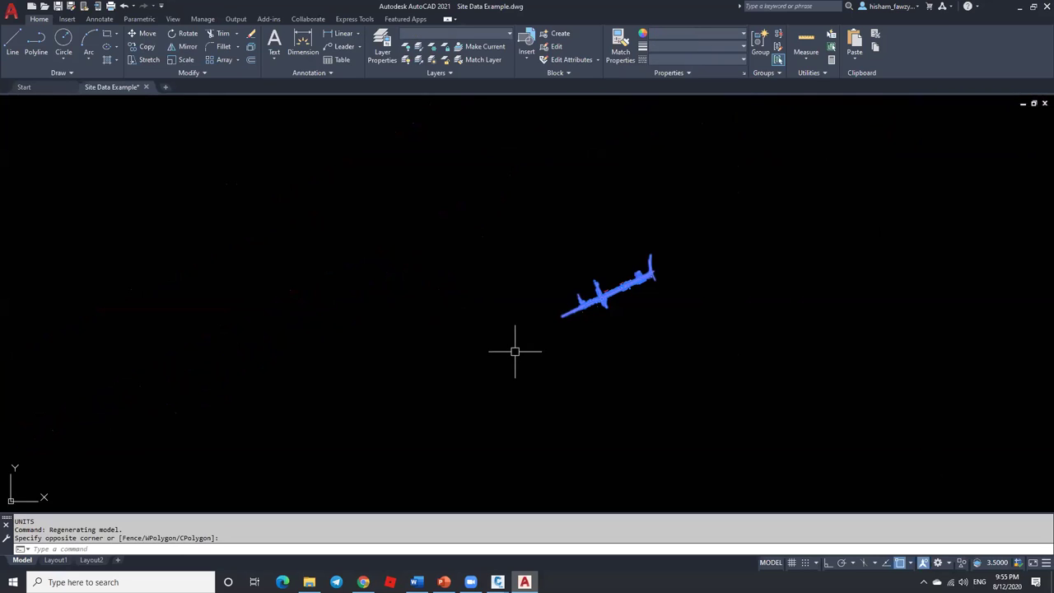
{"action": "key", "text": "Escape"}
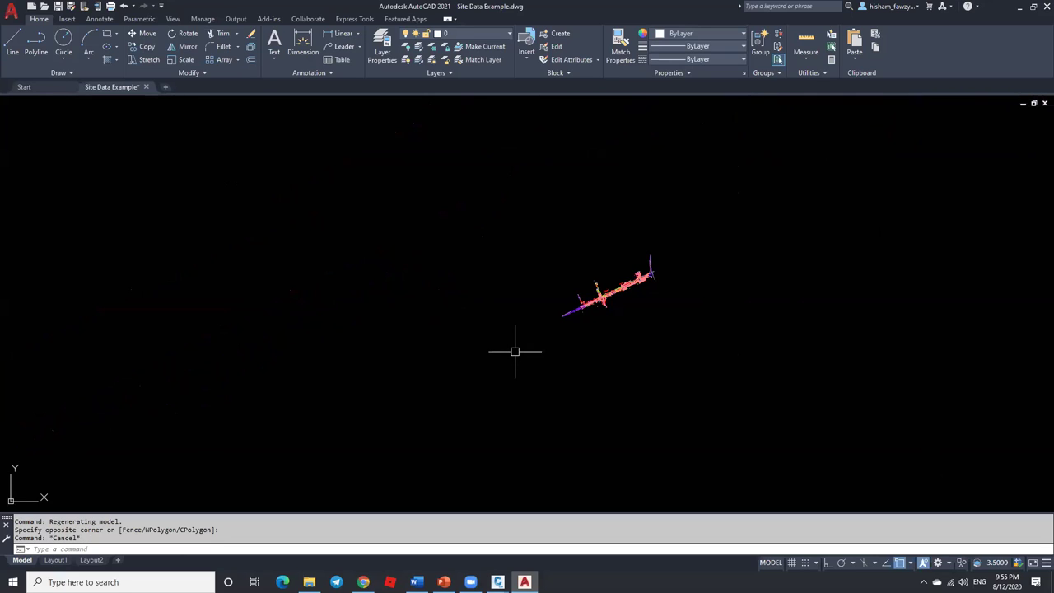
{"action": "left_click", "coordinate": [515, 351]}
{"action": "key", "text": "Escape"}
{"action": "key", "text": "ctrl+c"}
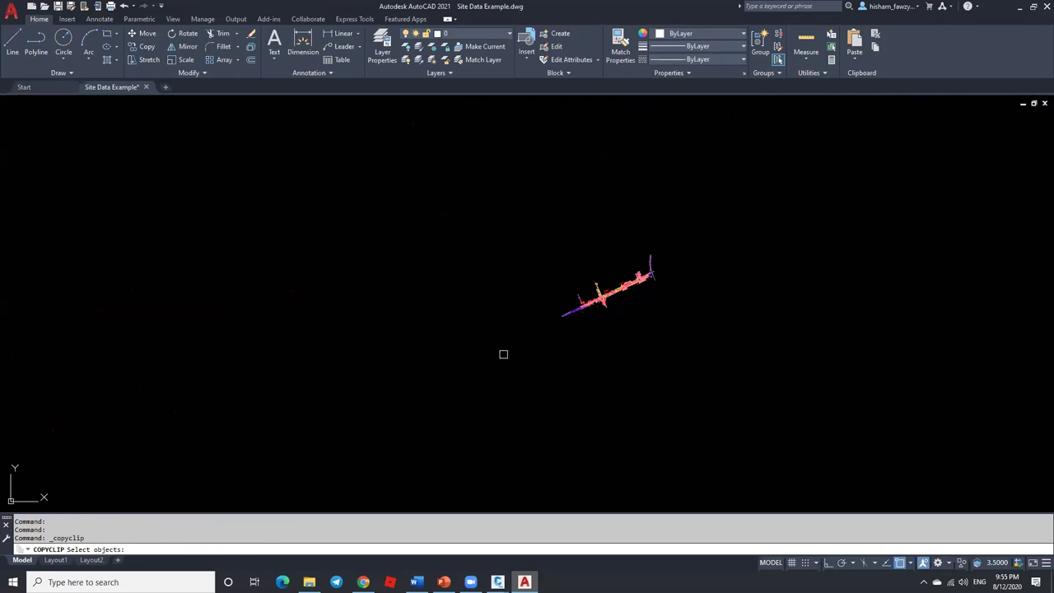
{"action": "type", "text": "all"}
{"action": "key", "text": "Return"}
{"action": "key", "text": "Return"}
Step: Switch back to Drawing2 in Civil 3D and show the Prospector view of the drawing
{"action": "left_click", "coordinate": [436, 535]}
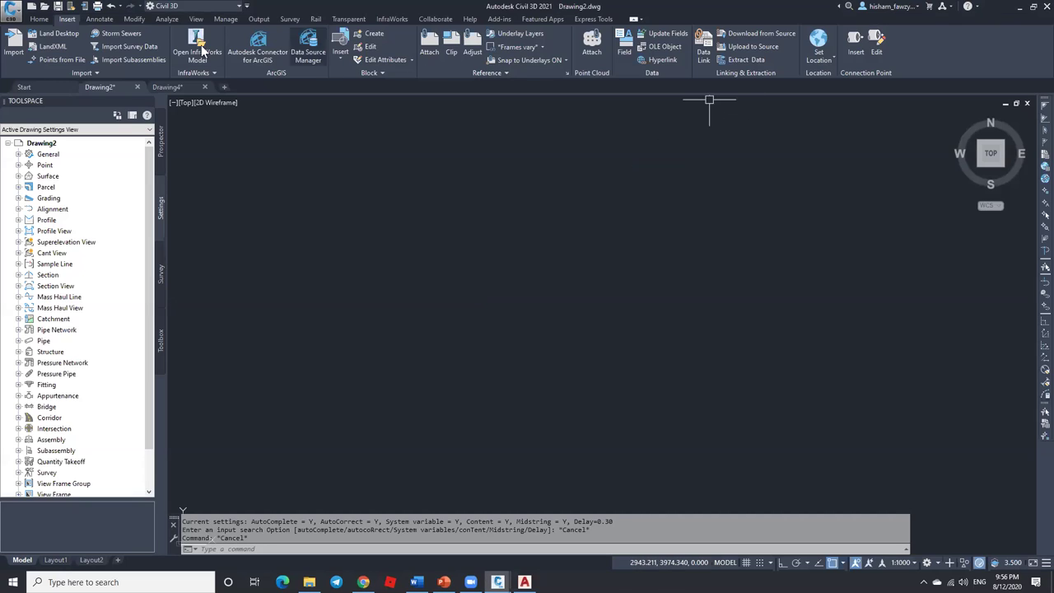
{"action": "left_click", "coordinate": [39, 19]}
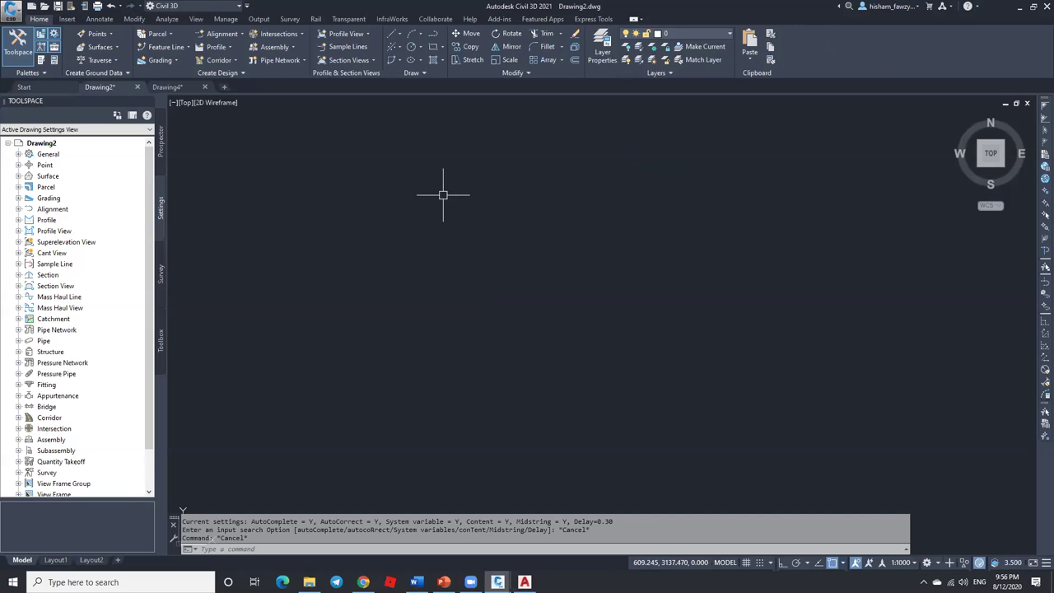
{"action": "left_click", "coordinate": [160, 142]}
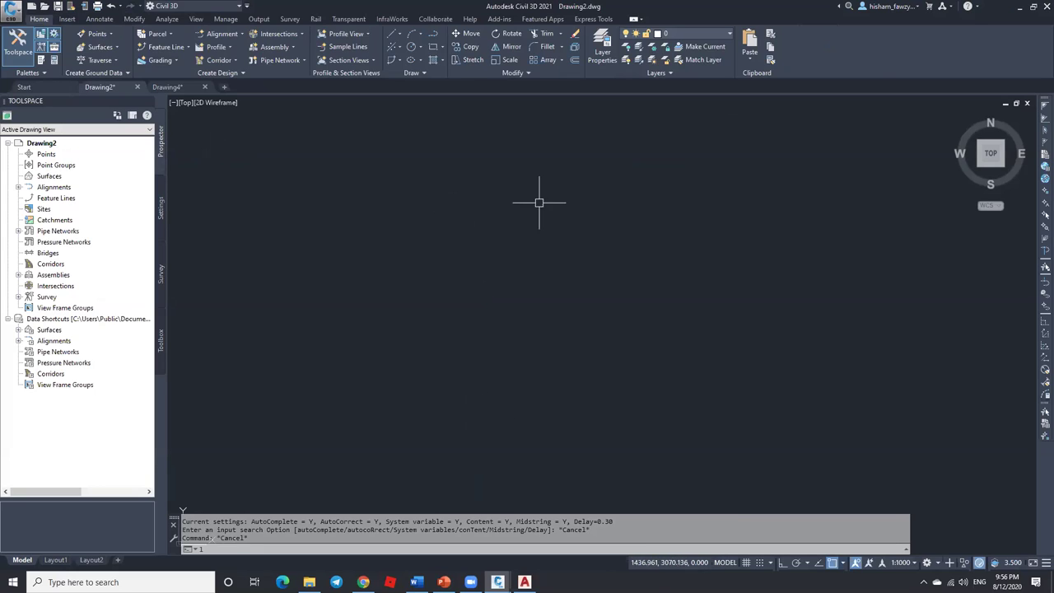
Step: Draw a horizontal line 10 units long in the empty Drawing2 model space with Ortho on
{"action": "type", "text": "l"}
{"action": "key", "text": "Return"}
{"action": "left_click", "coordinate": [471, 210]}
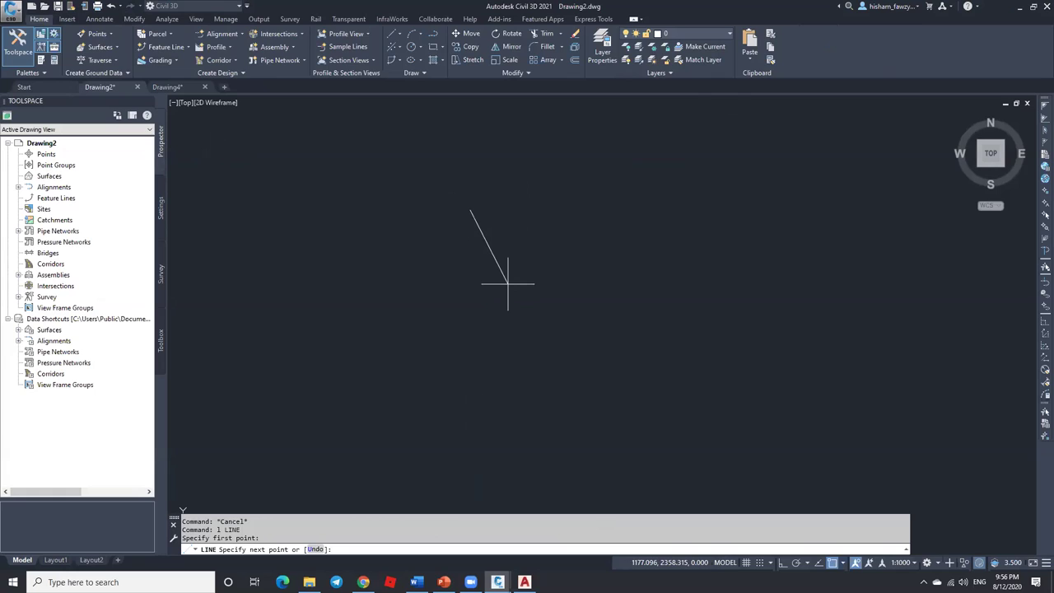
{"action": "key", "text": "F8"}
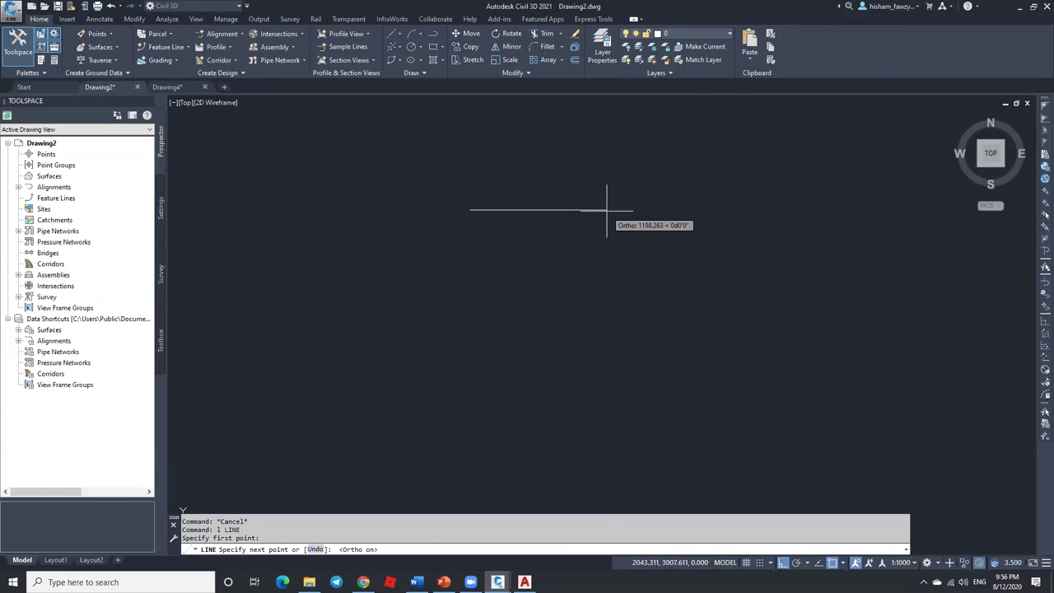
{"action": "type", "text": "10"}
{"action": "key", "text": "Return"}
{"action": "key", "text": "Escape"}
{"action": "scroll", "coordinate": [531, 237], "scroll_direction": "up", "scroll_amount": 6}
{"action": "scroll", "coordinate": [416, 276], "scroll_direction": "up", "scroll_amount": 6}
{"action": "scroll", "coordinate": [632, 208], "scroll_direction": "up", "scroll_amount": 2}
{"action": "middle_click_drag", "start_coordinate": [699, 170], "coordinate": [618, 222]}
{"action": "scroll", "coordinate": [563, 244], "scroll_direction": "up", "scroll_amount": 2}
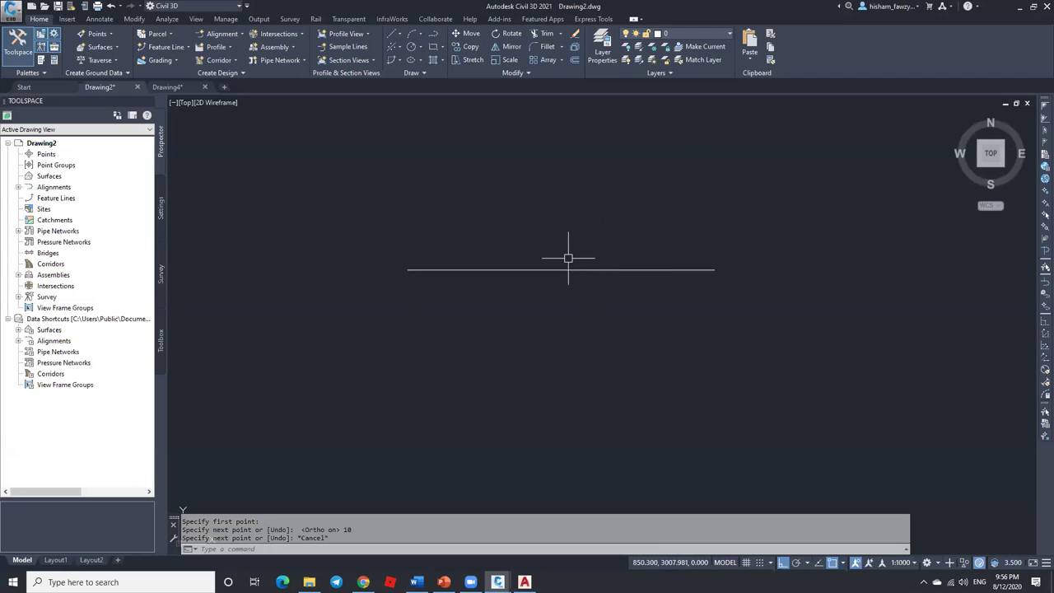
Step: Start a multiline text above the line's middle and choose the Object field from the Objects category for it
{"action": "key", "text": "Return"}
{"action": "left_click", "coordinate": [499, 237]}
{"action": "left_click", "coordinate": [619, 265]}
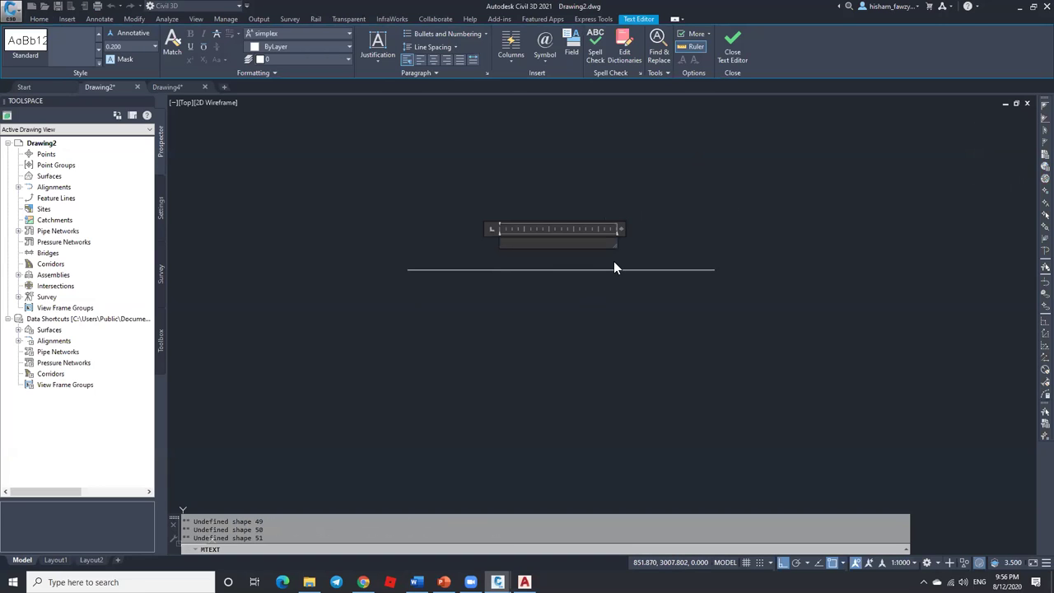
{"action": "left_click", "coordinate": [570, 57]}
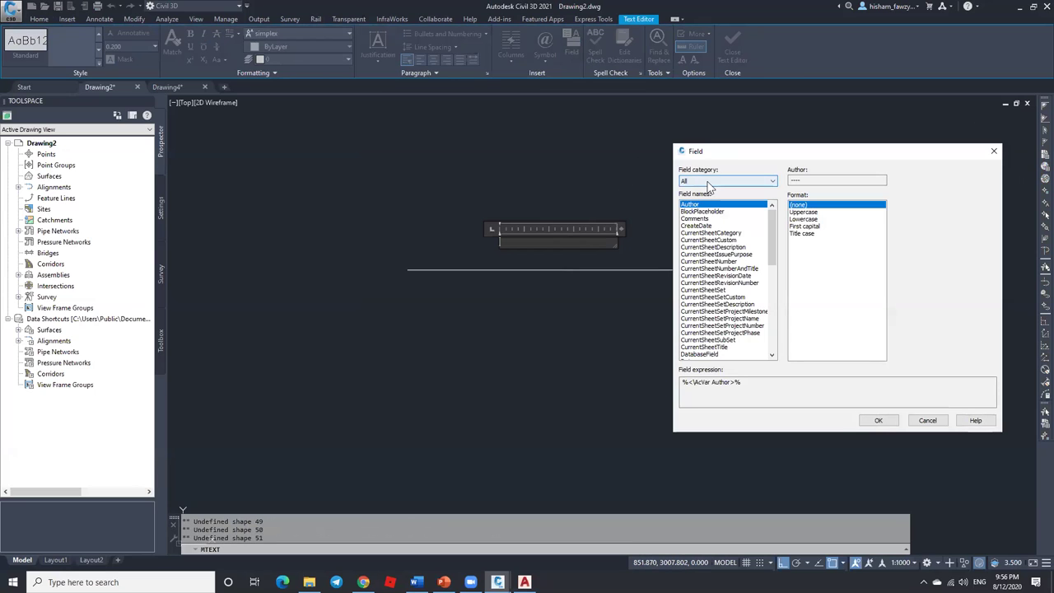
{"action": "left_click", "coordinate": [708, 182]}
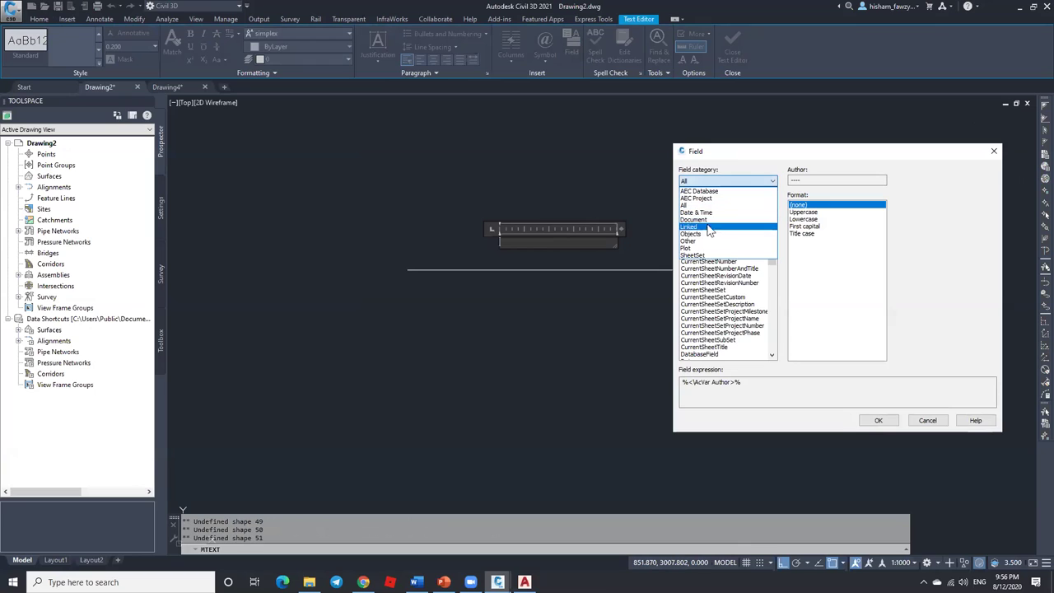
{"action": "left_click", "coordinate": [713, 236]}
{"action": "left_click", "coordinate": [692, 226]}
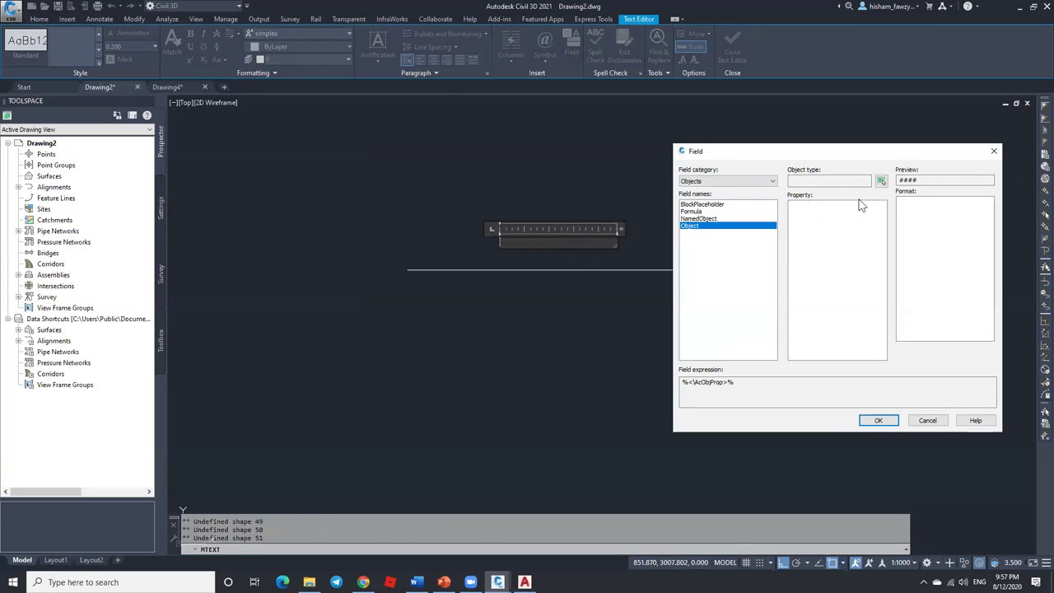
Step: Link the text field to the line's Length property in current units and finish the multiline text
{"action": "left_click", "coordinate": [881, 181]}
{"action": "left_click", "coordinate": [627, 270]}
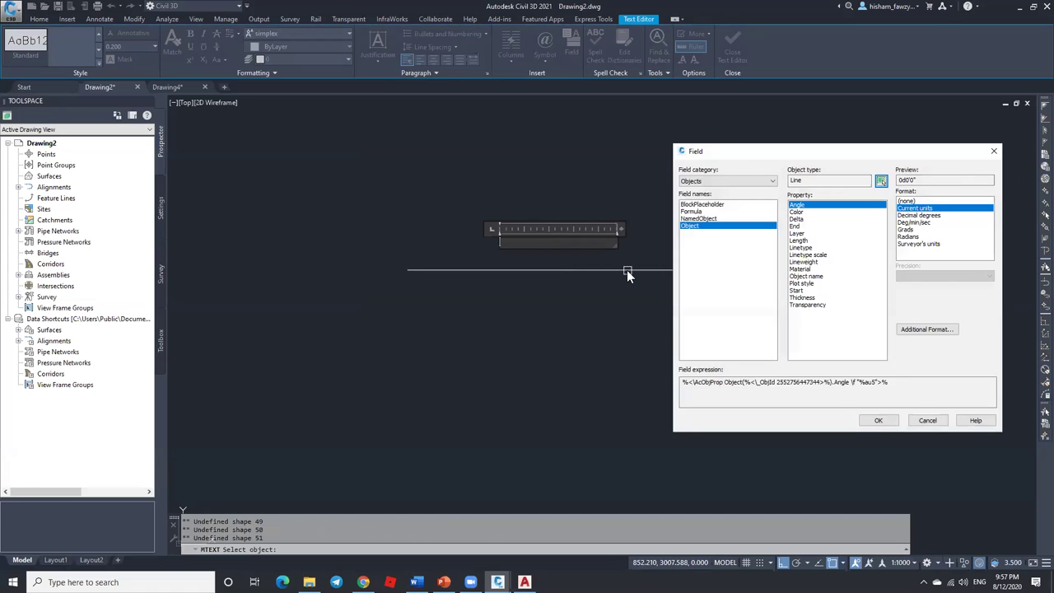
{"action": "left_click", "coordinate": [806, 240]}
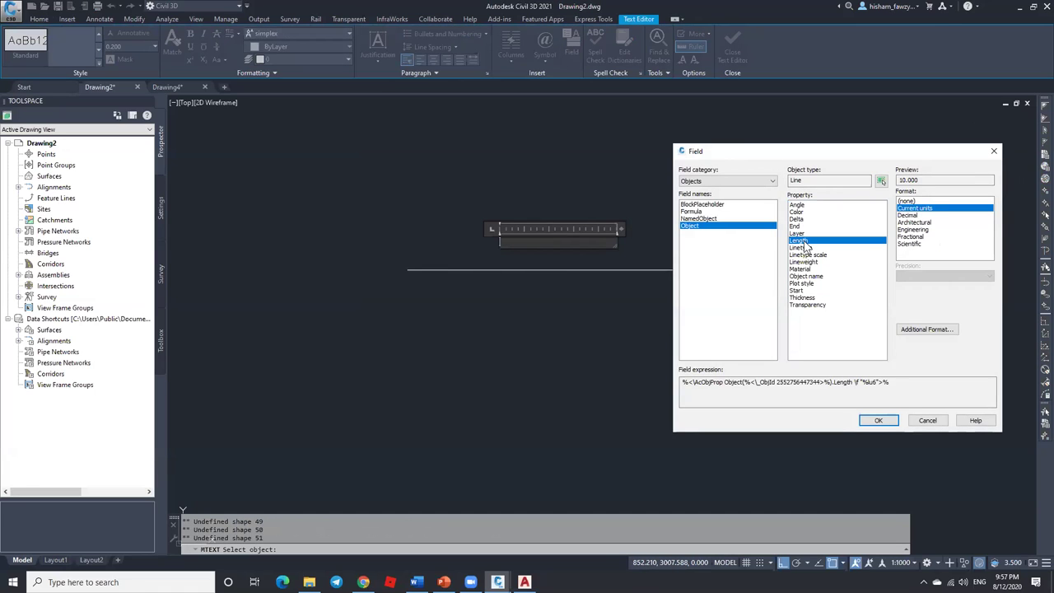
{"action": "left_click", "coordinate": [879, 420]}
{"action": "left_click", "coordinate": [621, 309]}
Step: Move the length text freely to just above the line's midpoint, with Ortho off
{"action": "scroll", "coordinate": [519, 248], "scroll_direction": "up", "scroll_amount": 4}
{"action": "left_click", "coordinate": [509, 231]}
{"action": "type", "text": "m"}
{"action": "key", "text": "Return"}
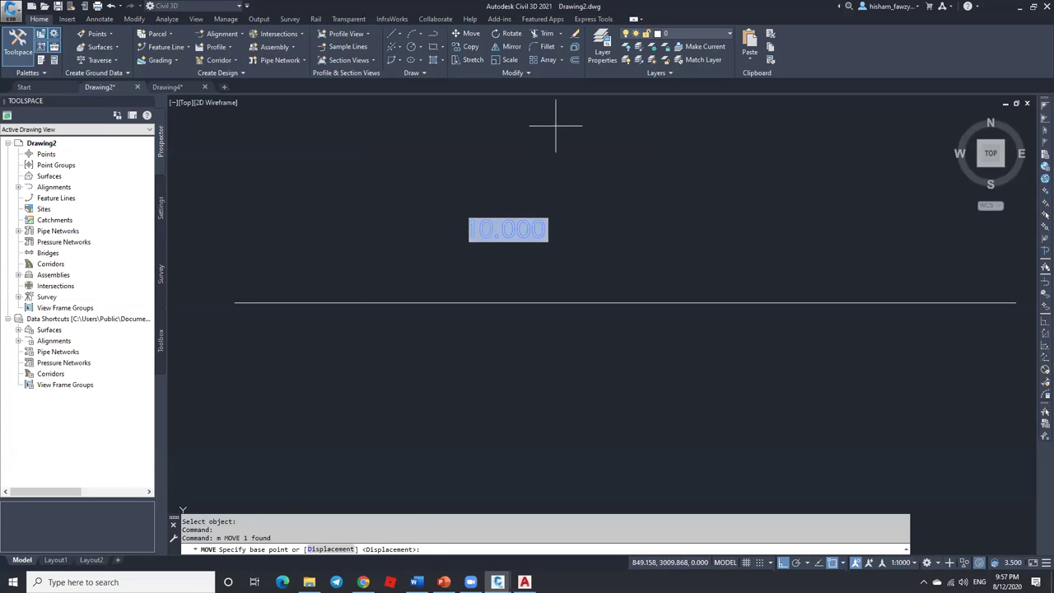
{"action": "left_click", "coordinate": [555, 121]}
{"action": "key", "text": "F8"}
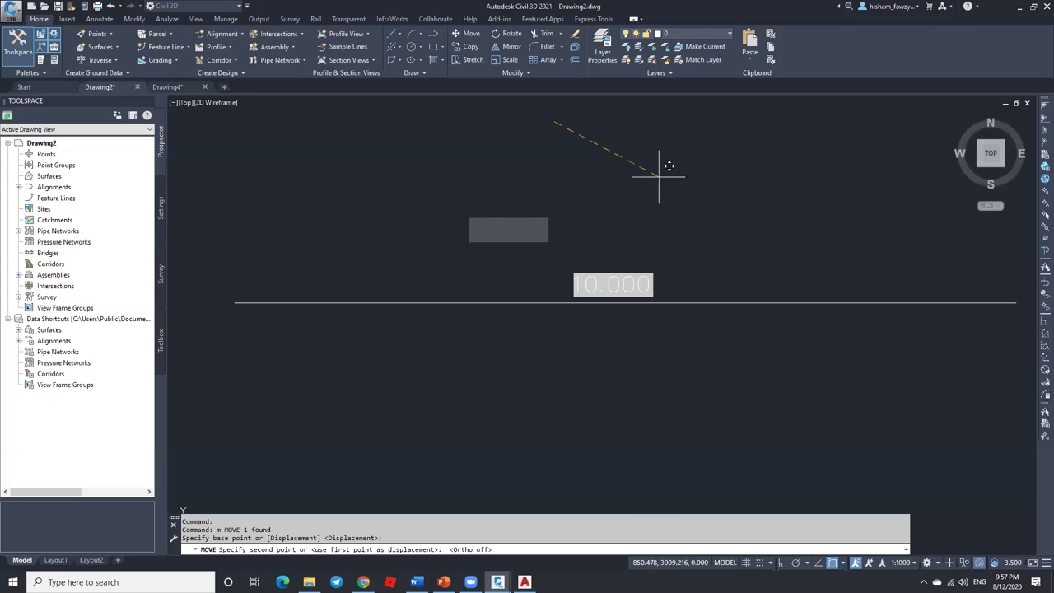
{"action": "left_click", "coordinate": [661, 165]}
Step: Shorten the line from its right end to about 6.36 units, regenerate the drawing, and undo the shortening
{"action": "left_click", "coordinate": [712, 298]}
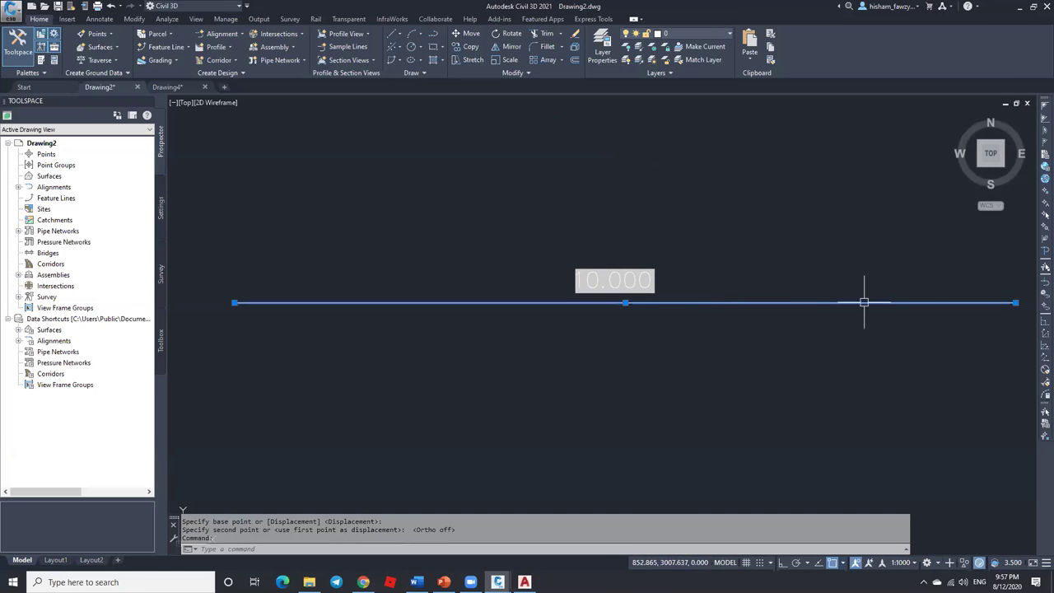
{"action": "left_click", "coordinate": [1016, 303]}
{"action": "key", "text": "F8"}
{"action": "left_click", "coordinate": [731, 323]}
{"action": "key", "text": "Escape"}
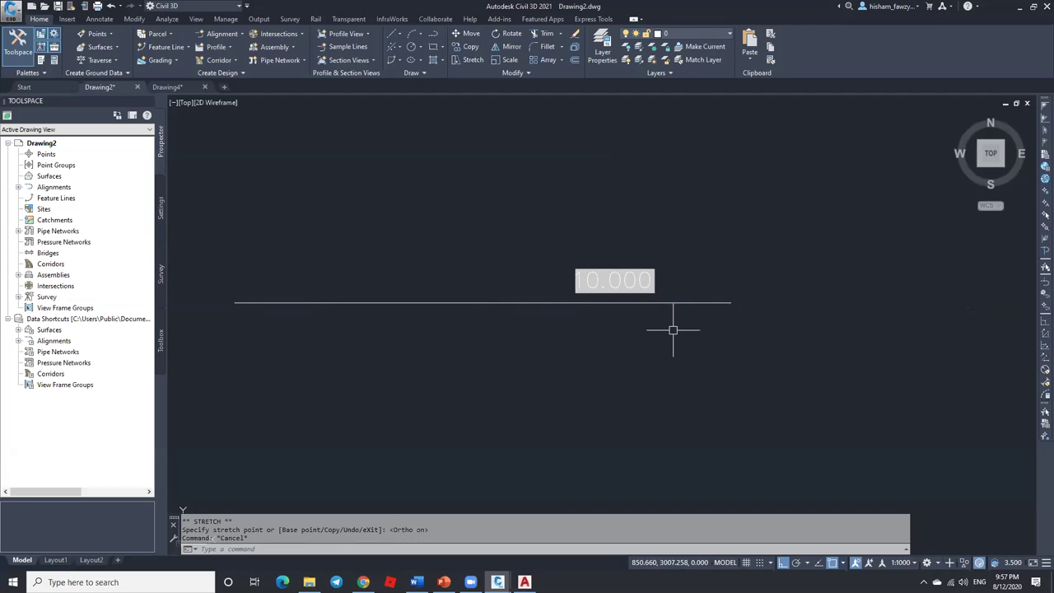
{"action": "type", "text": "re"}
{"action": "key", "text": "Return"}
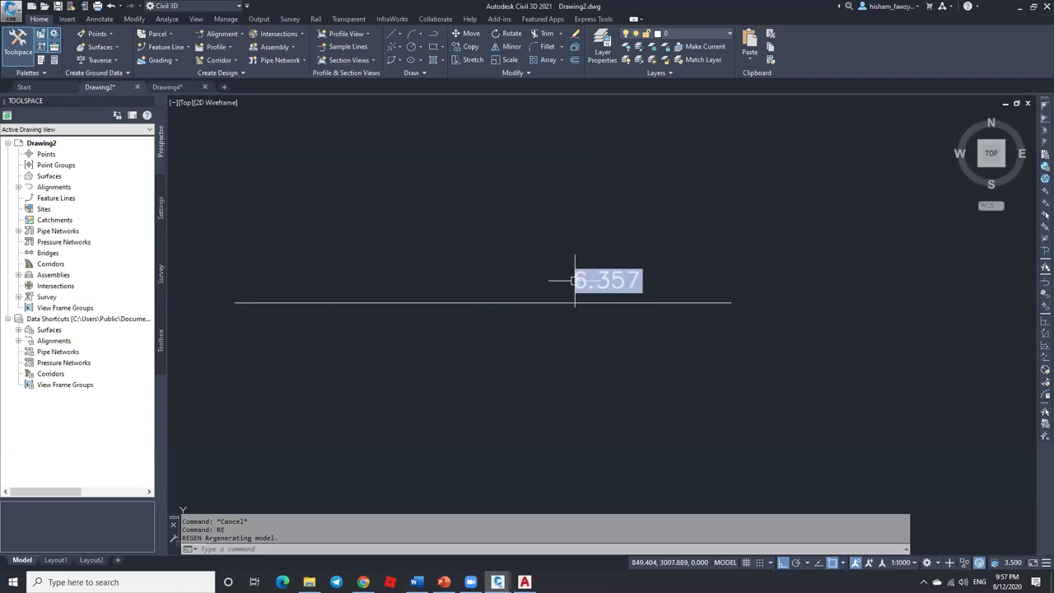
{"action": "key", "text": "ctrl+z"}
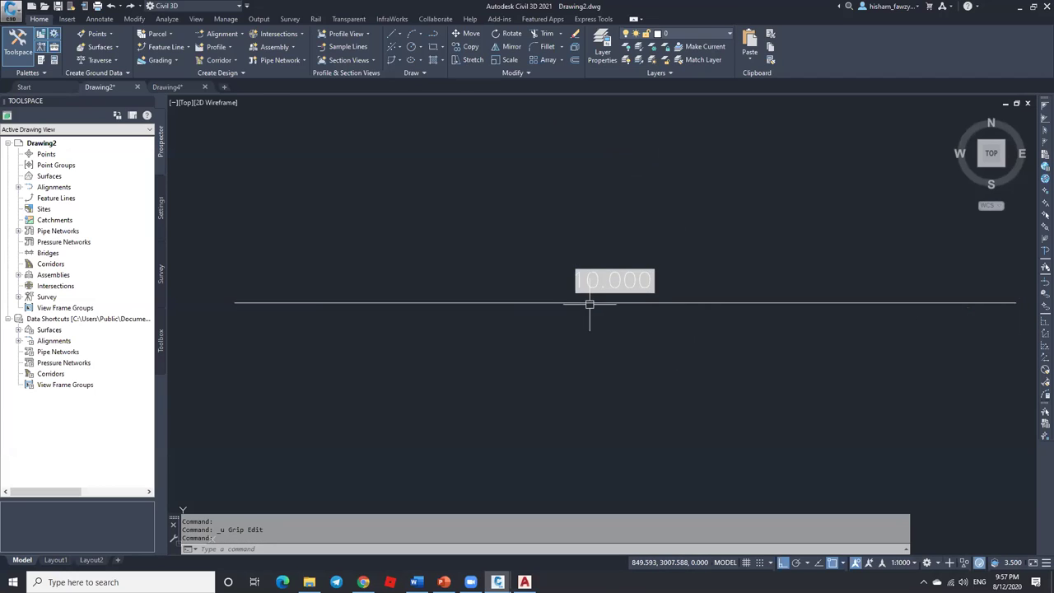
Step: Create a block named line from the line and its length text, with the base point at the line's left endpoint
{"action": "scroll", "coordinate": [586, 240], "scroll_direction": "down", "scroll_amount": 3}
{"action": "scroll", "coordinate": [604, 241], "scroll_direction": "up", "scroll_amount": 2}
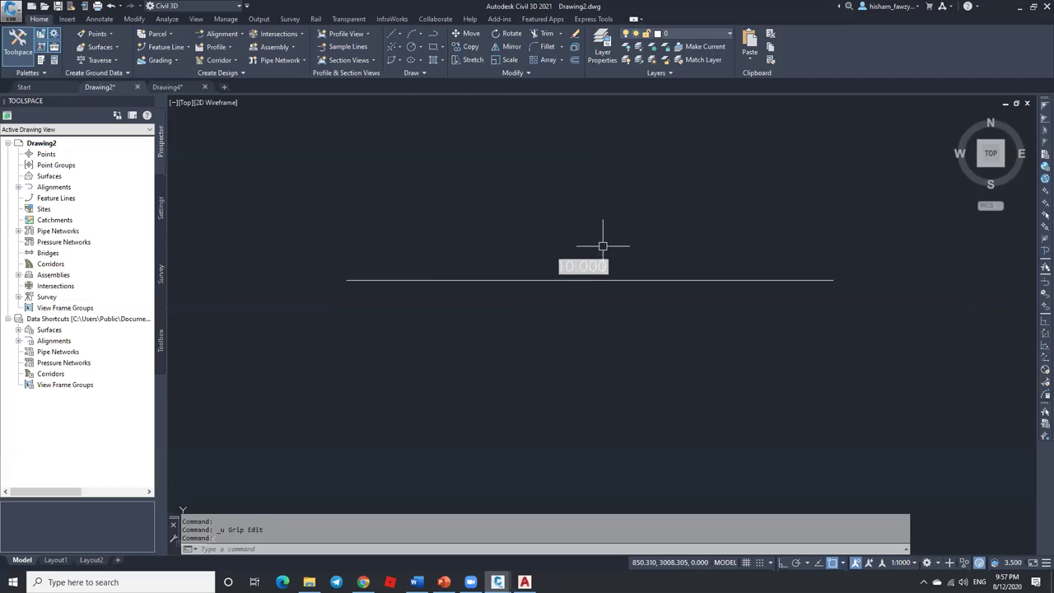
{"action": "left_click", "coordinate": [634, 252]}
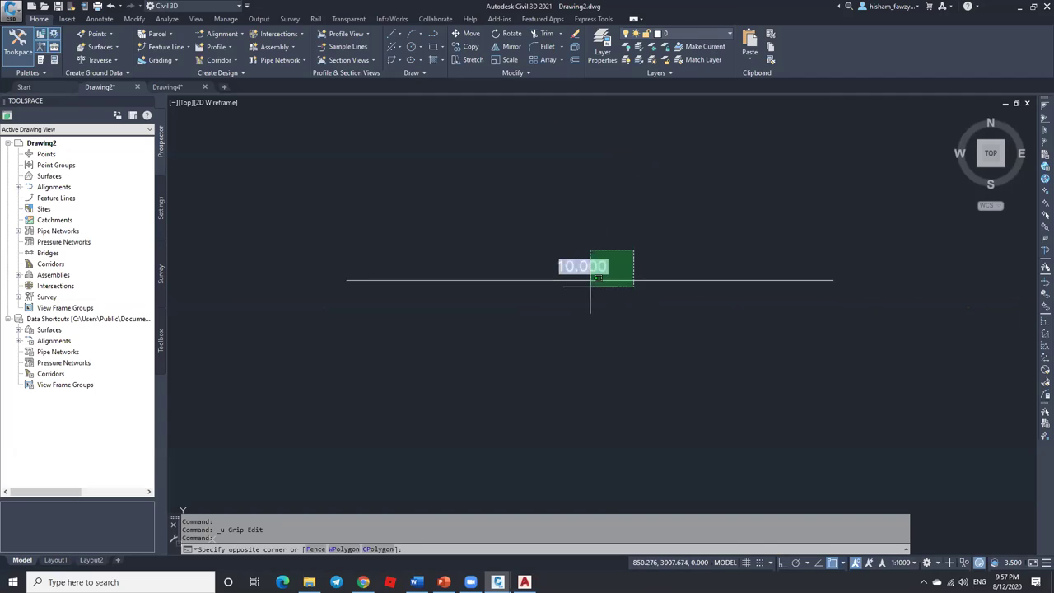
{"action": "left_click", "coordinate": [585, 295]}
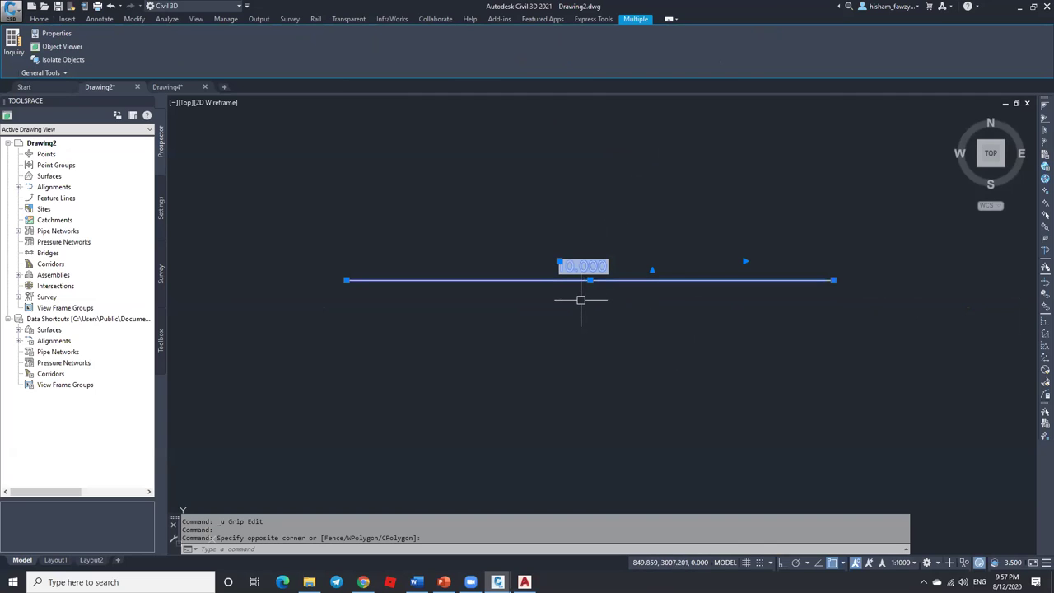
{"action": "type", "text": "b"}
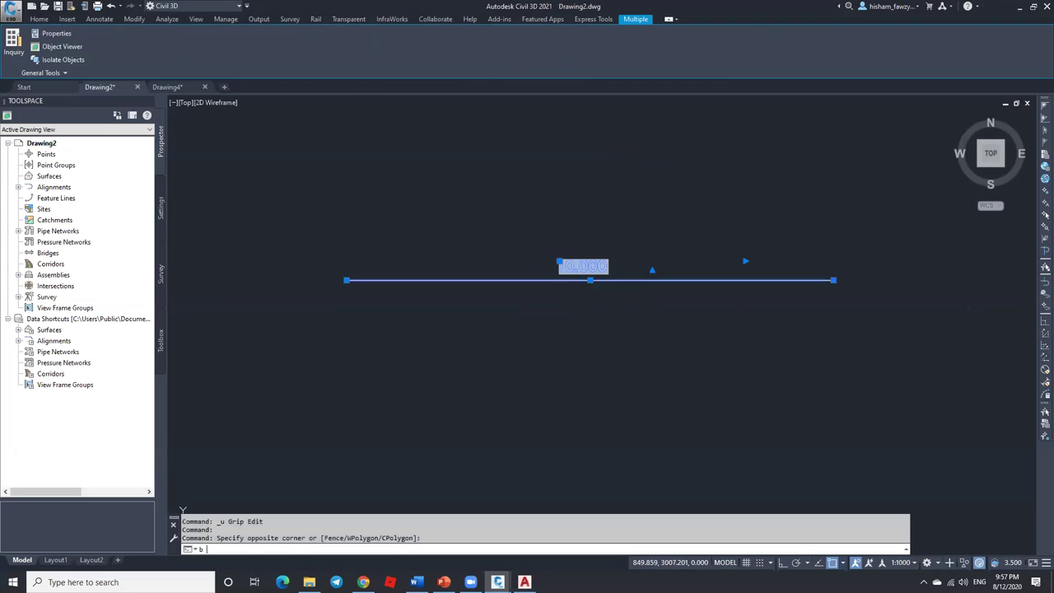
{"action": "key", "text": "Return"}
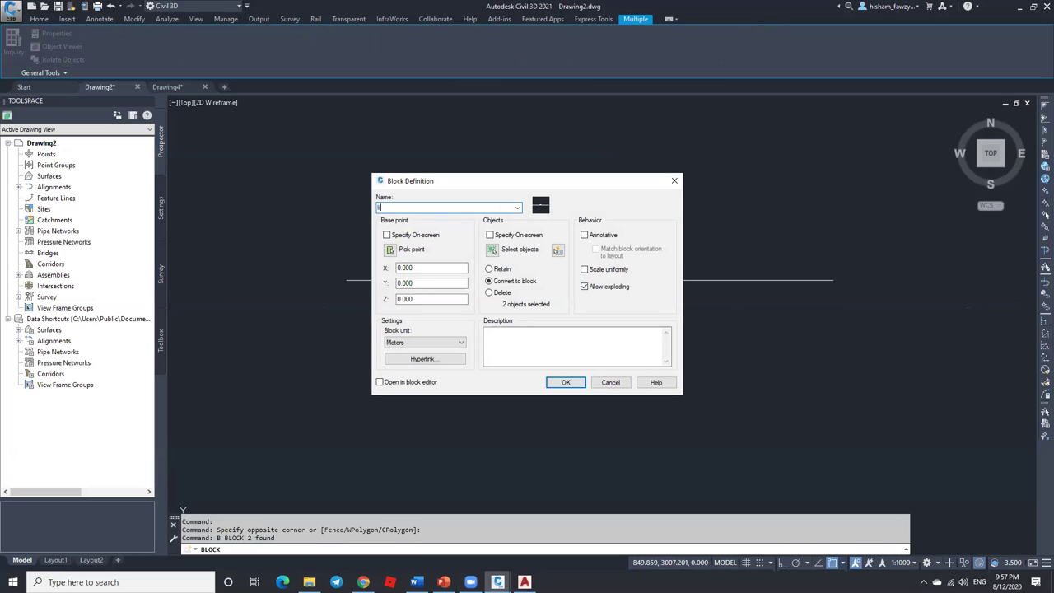
{"action": "left_click", "coordinate": [390, 249]}
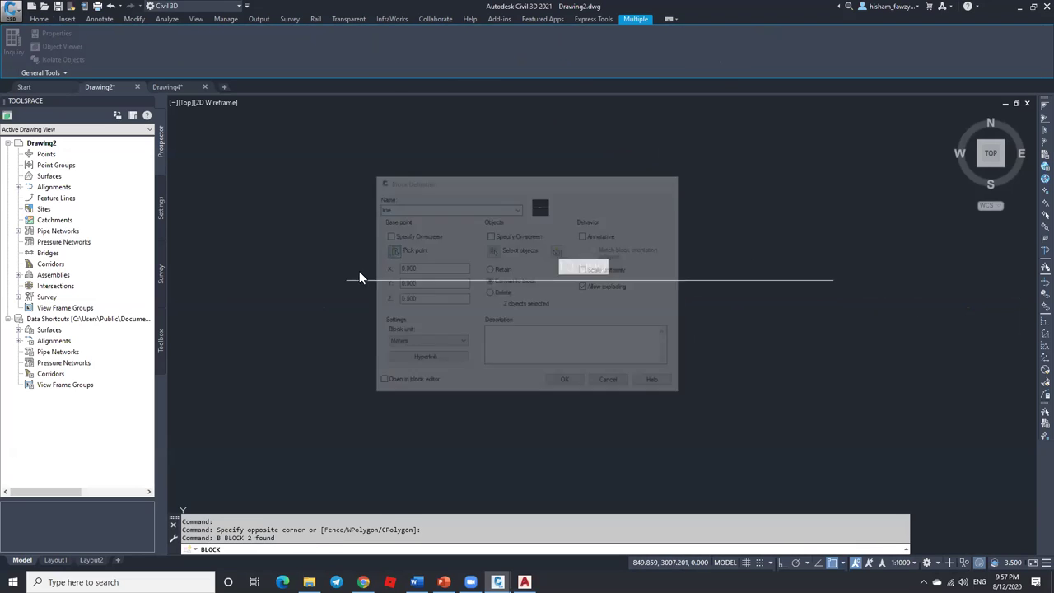
{"action": "left_click", "coordinate": [346, 280]}
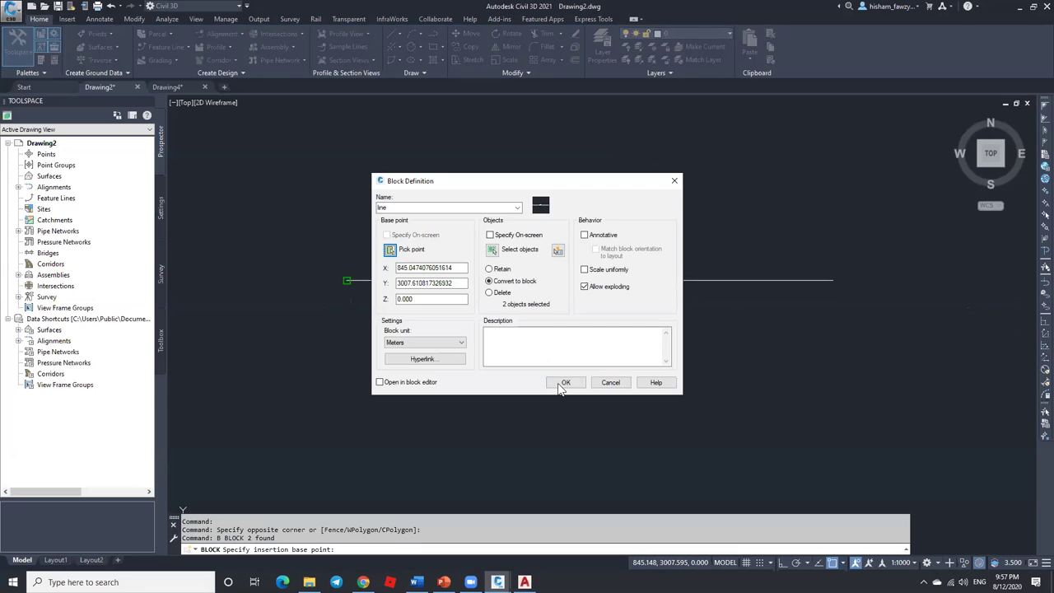
{"action": "left_click", "coordinate": [566, 382]}
Step: Open the line block in the Block Editor and add a linear parameter from the line's left endpoint to its right endpoint
{"action": "left_click", "coordinate": [591, 280]}
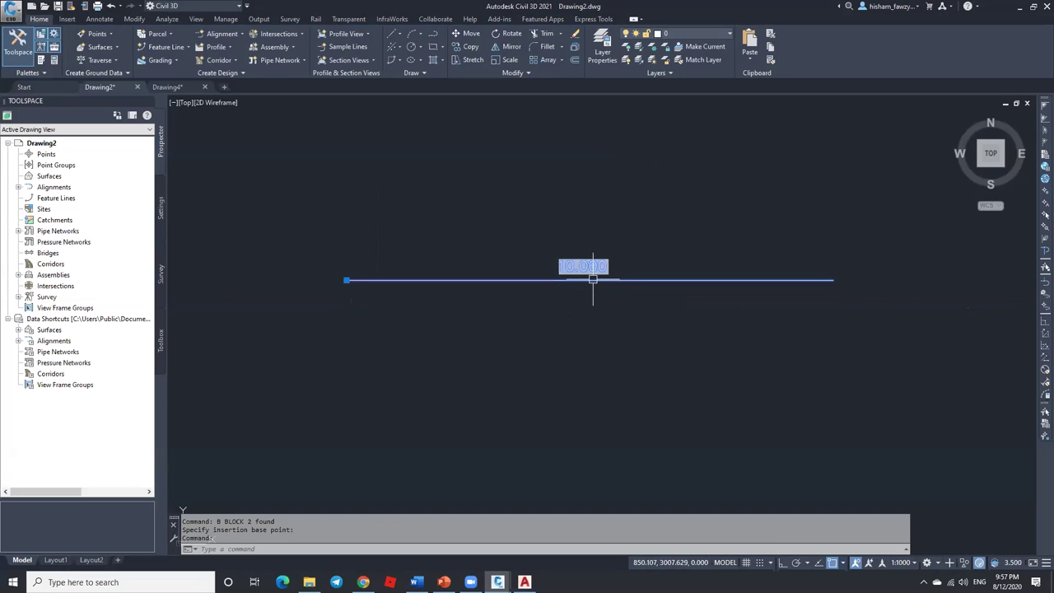
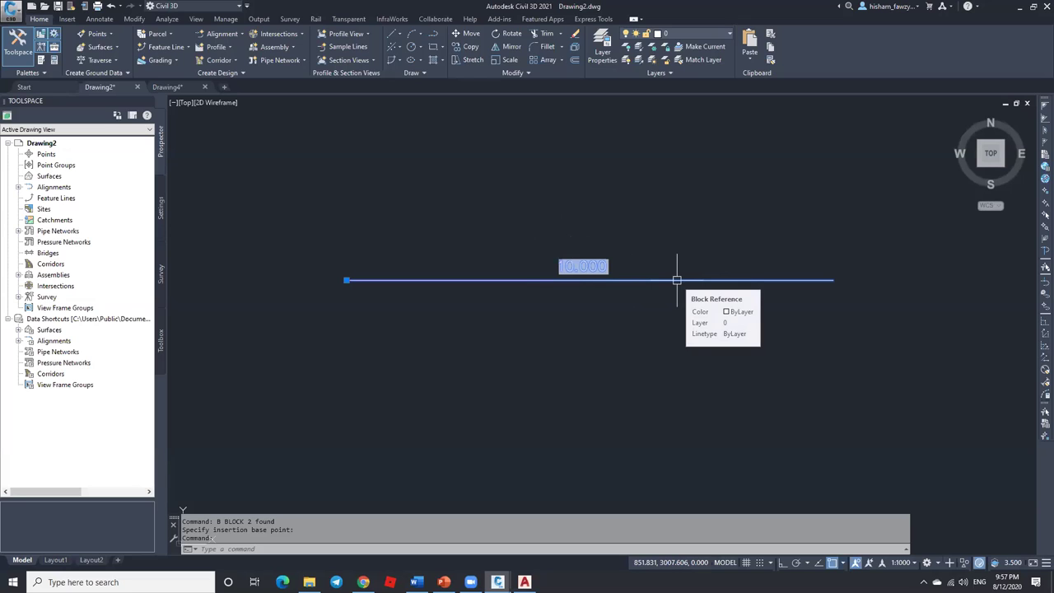
{"action": "double_click", "coordinate": [636, 281]}
{"action": "left_click", "coordinate": [538, 366]}
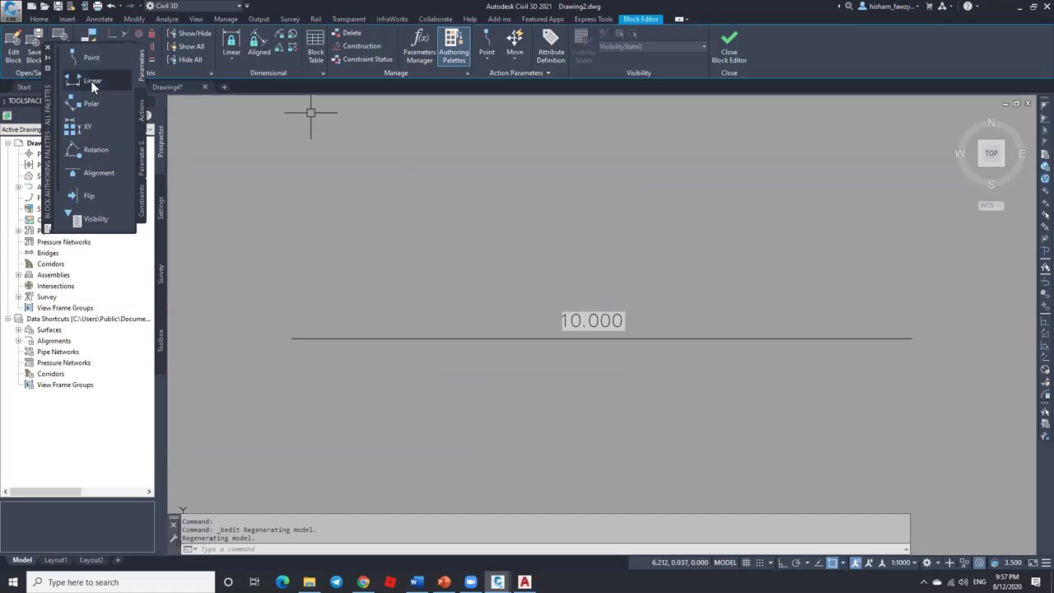
{"action": "left_click", "coordinate": [87, 81]}
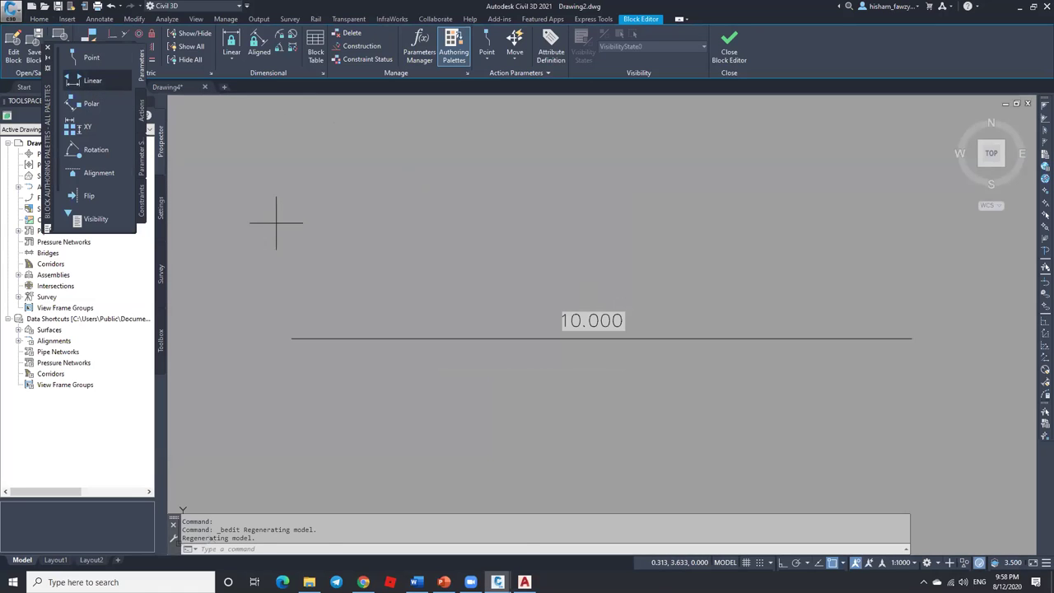
{"action": "left_click", "coordinate": [292, 338]}
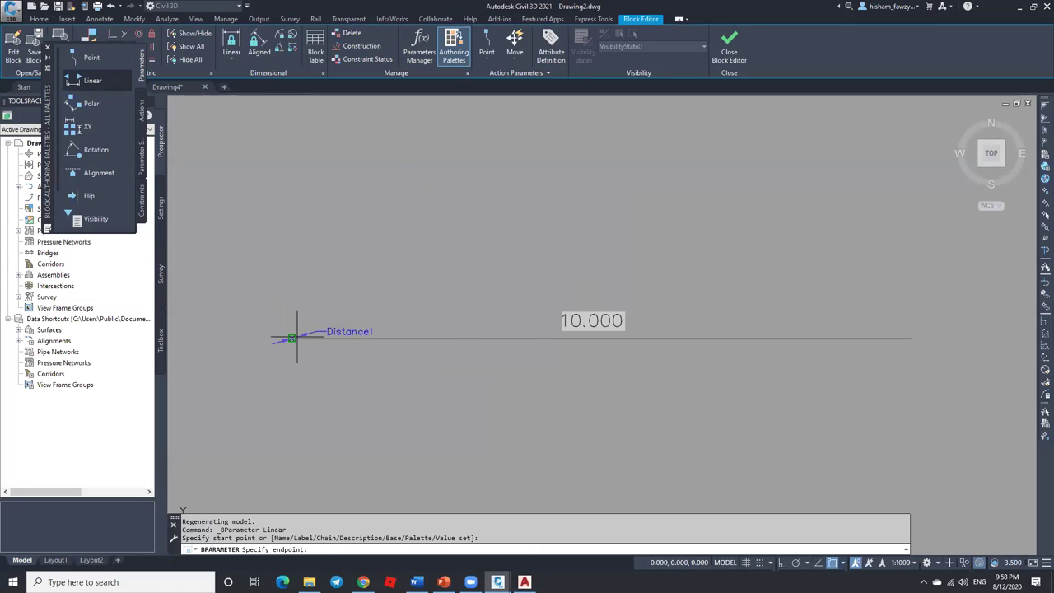
{"action": "left_click", "coordinate": [910, 337]}
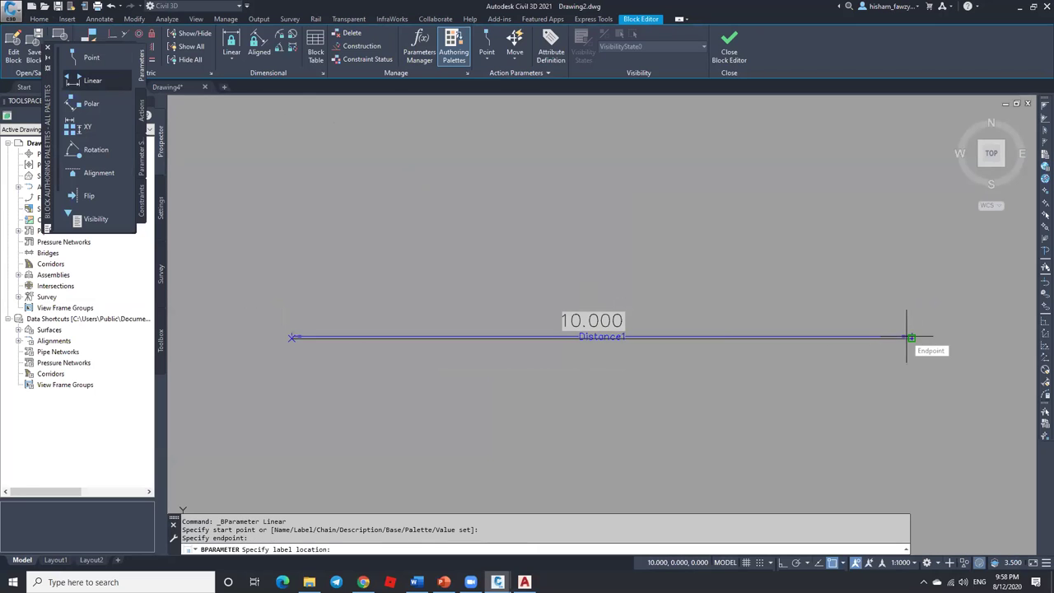
{"action": "left_click", "coordinate": [910, 340]}
{"action": "key", "text": "Escape"}
Step: Set the linear parameter's number of grips to 1
{"action": "left_click", "coordinate": [651, 337]}
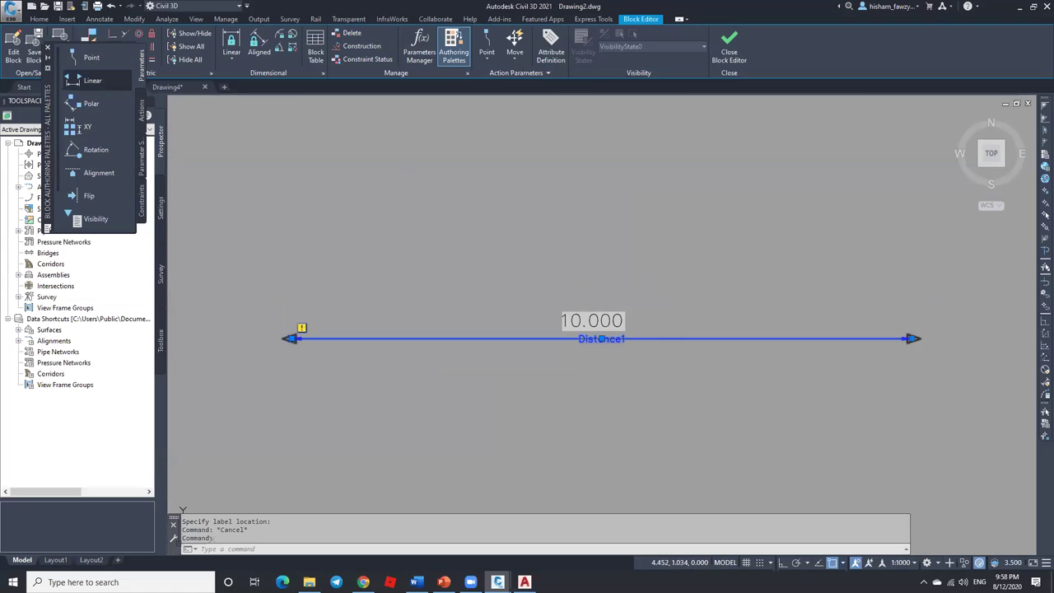
{"action": "key", "text": "ctrl+1"}
{"action": "left_click", "coordinate": [811, 478]}
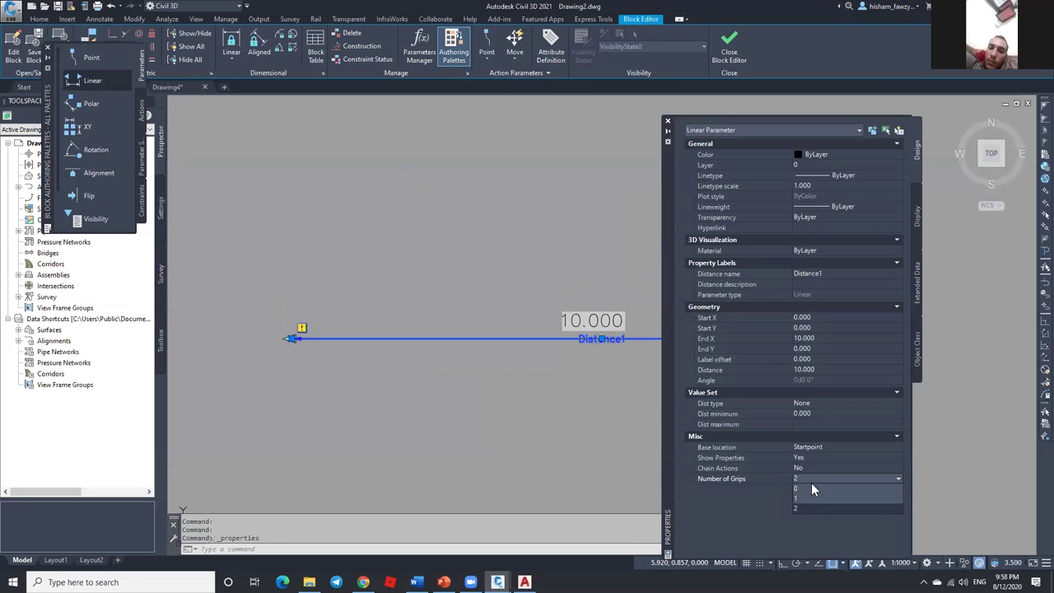
{"action": "left_click", "coordinate": [809, 496]}
{"action": "left_click", "coordinate": [667, 121]}
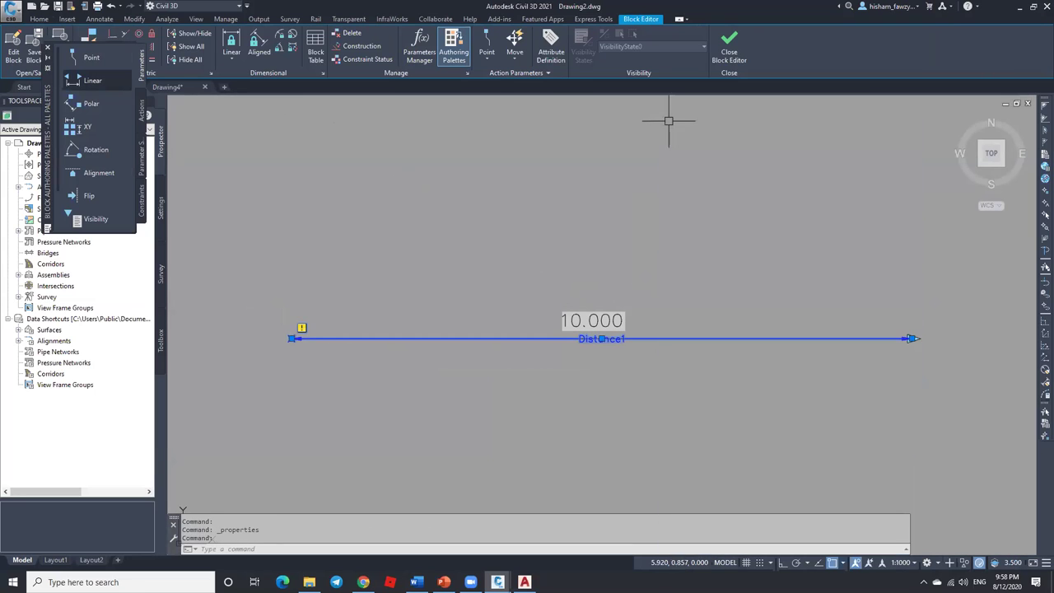
{"action": "key", "text": "Escape"}
Step: Add a Stretch action for the line at the parameter's right end, framing that end, and close the Block Editor with the changes saved
{"action": "left_click", "coordinate": [140, 102]}
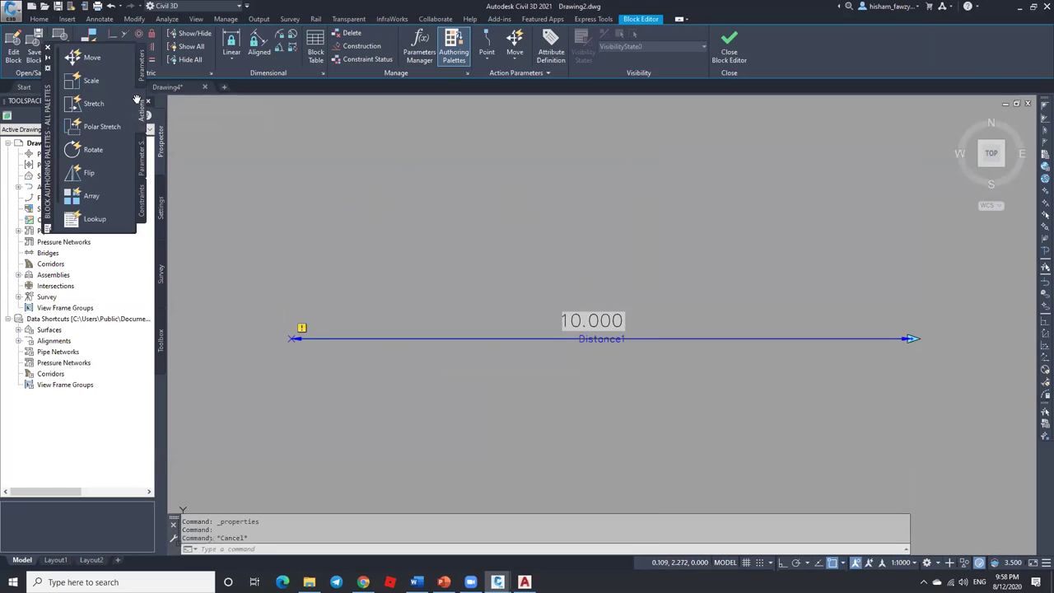
{"action": "left_click", "coordinate": [93, 104]}
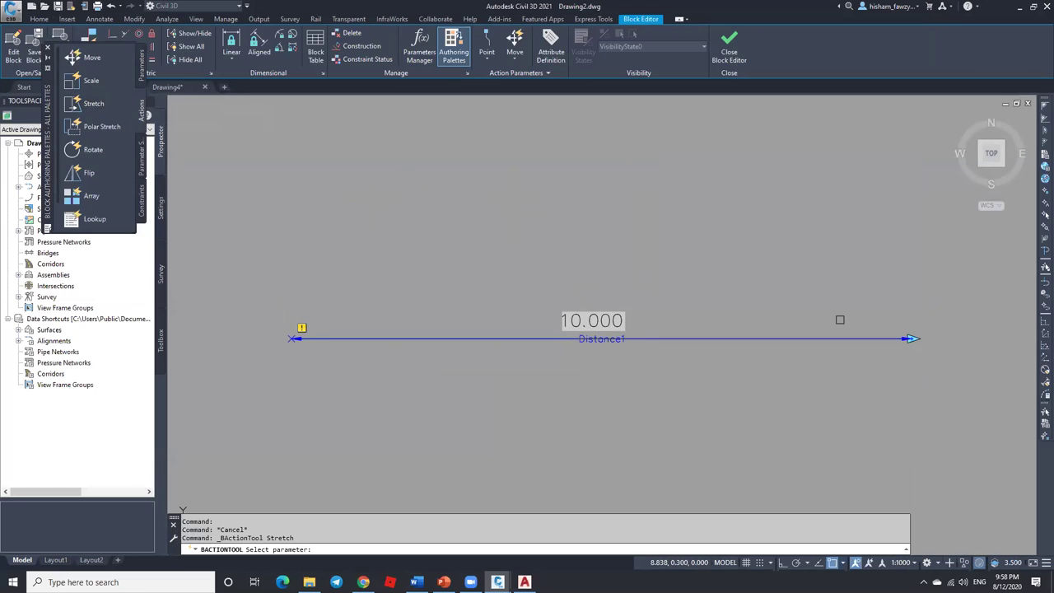
{"action": "left_click", "coordinate": [908, 339]}
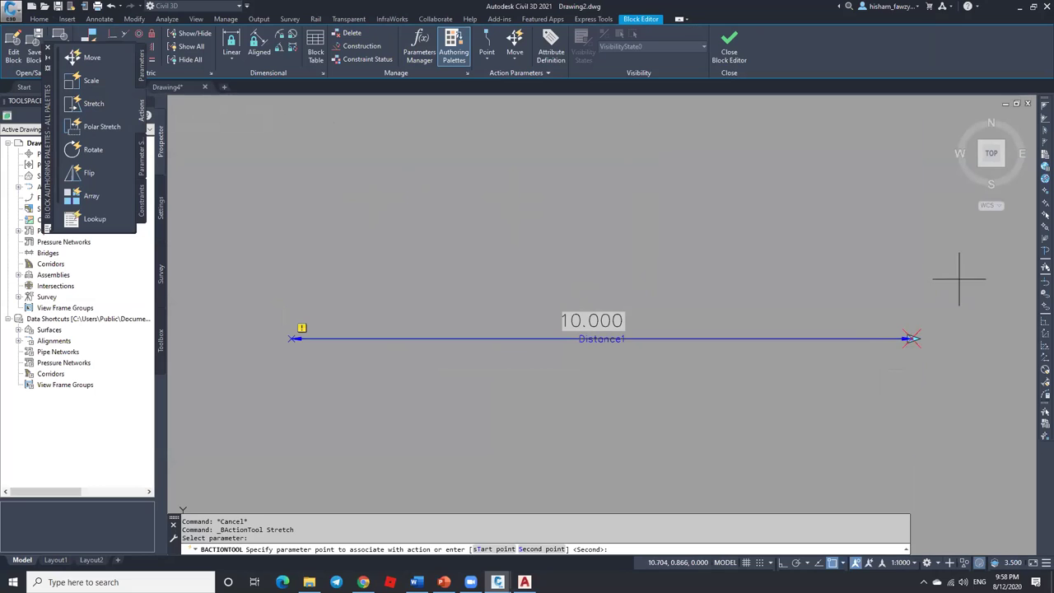
{"action": "left_click", "coordinate": [941, 305]}
{"action": "left_click", "coordinate": [960, 247]}
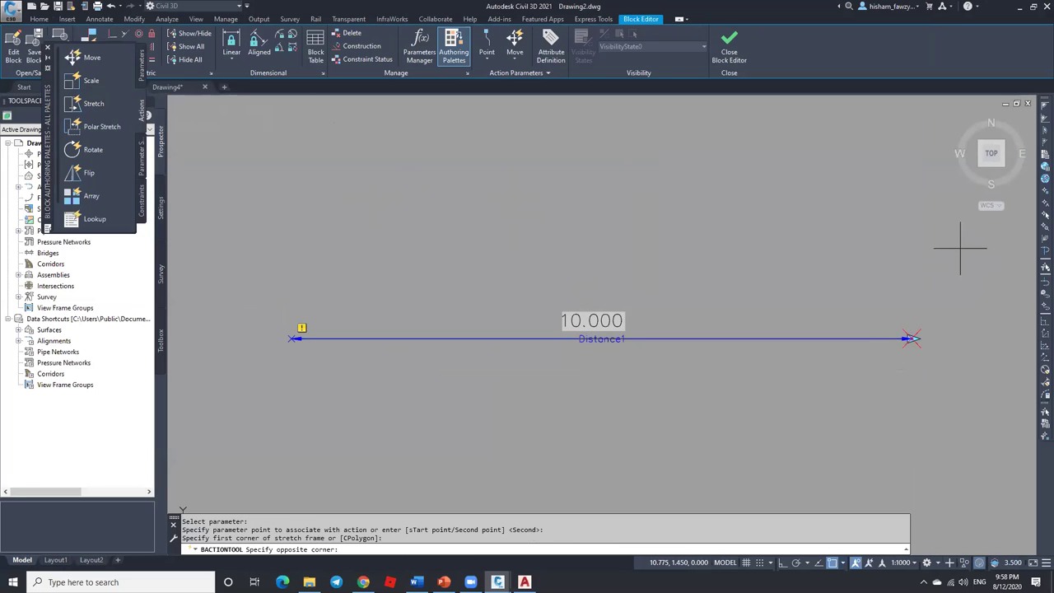
{"action": "left_click", "coordinate": [785, 446]}
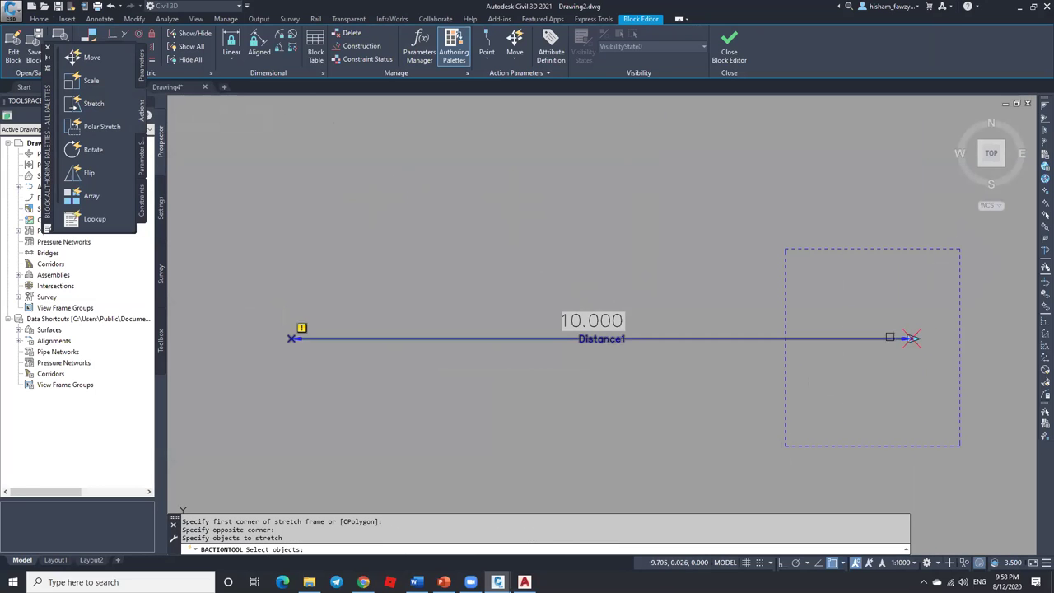
{"action": "scroll", "coordinate": [633, 342], "scroll_direction": "up", "scroll_amount": 10}
{"action": "left_click", "coordinate": [613, 307]}
{"action": "scroll", "coordinate": [588, 257], "scroll_direction": "down", "scroll_amount": 2}
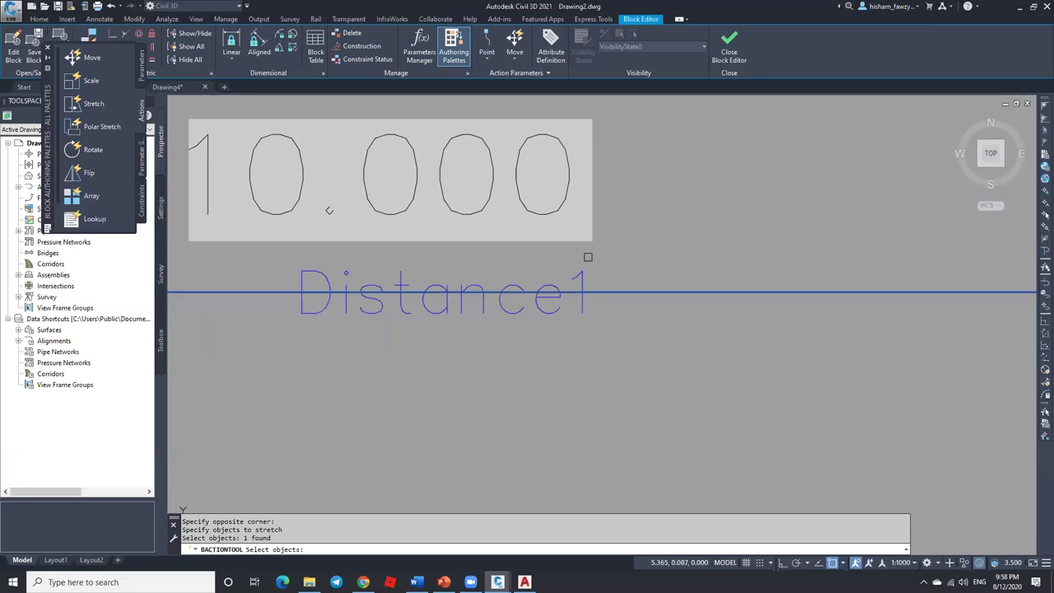
{"action": "key", "text": "Return"}
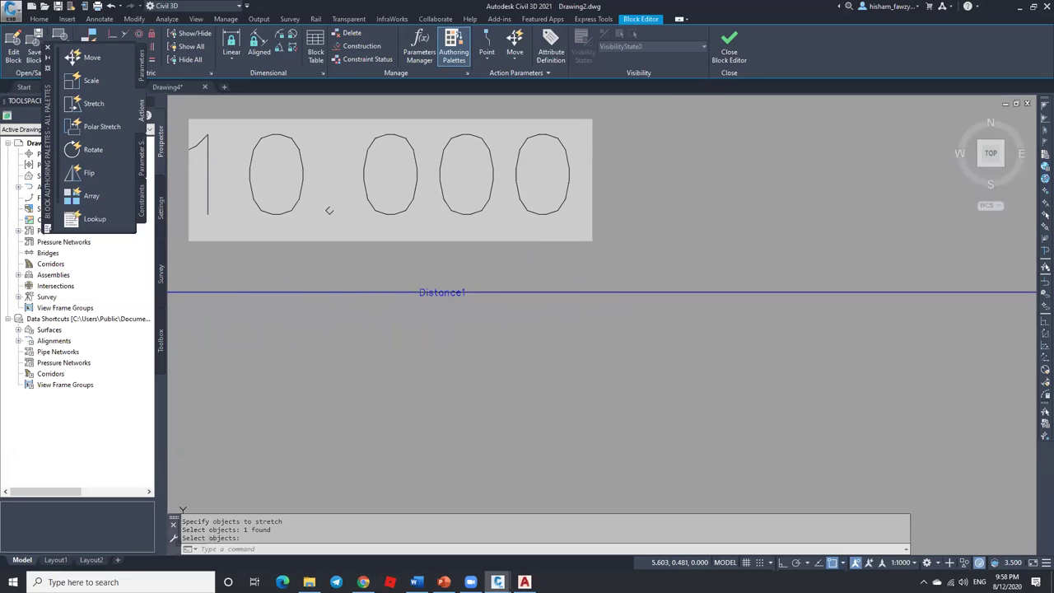
{"action": "left_click", "coordinate": [541, 271]}
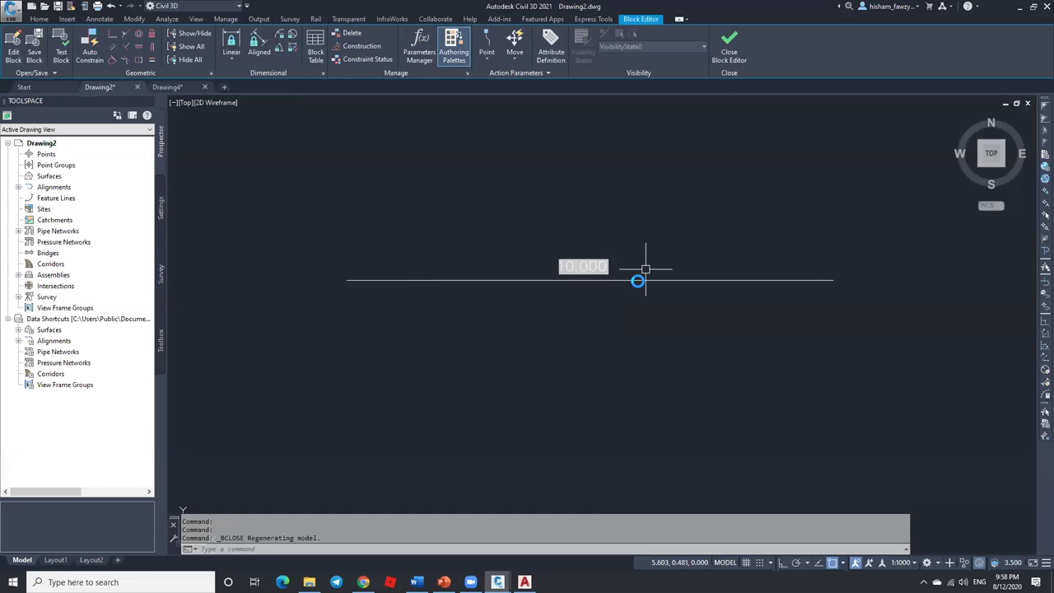
Step: Shorten the line block from its right end to about 6.18 units and regenerate the drawing
{"action": "left_click", "coordinate": [835, 280]}
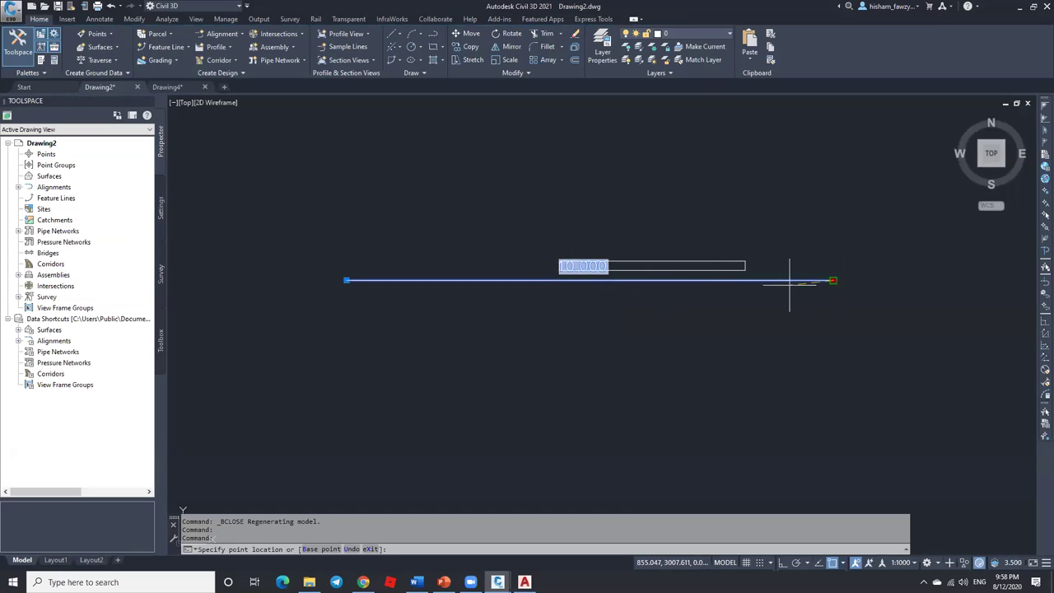
{"action": "key", "text": "Escape"}
{"action": "type", "text": "RE"}
{"action": "key", "text": "Return"}
{"action": "scroll", "coordinate": [607, 292], "scroll_direction": "up", "scroll_amount": 2}
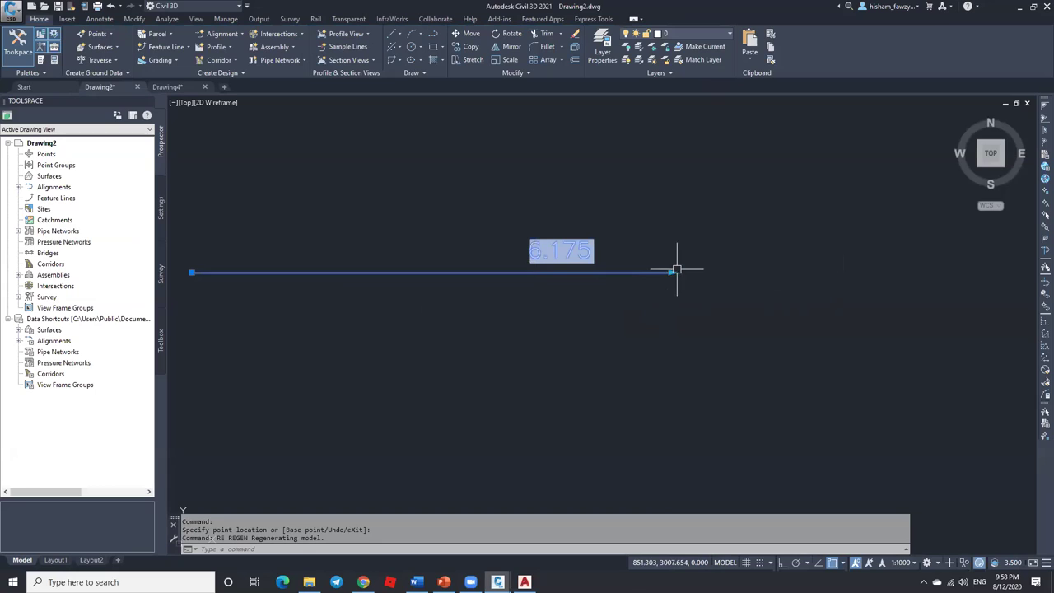
Step: Lengthen the line block from its right end to about 9.79 units and regenerate the drawing
{"action": "left_click", "coordinate": [675, 270]}
{"action": "left_click", "coordinate": [949, 259]}
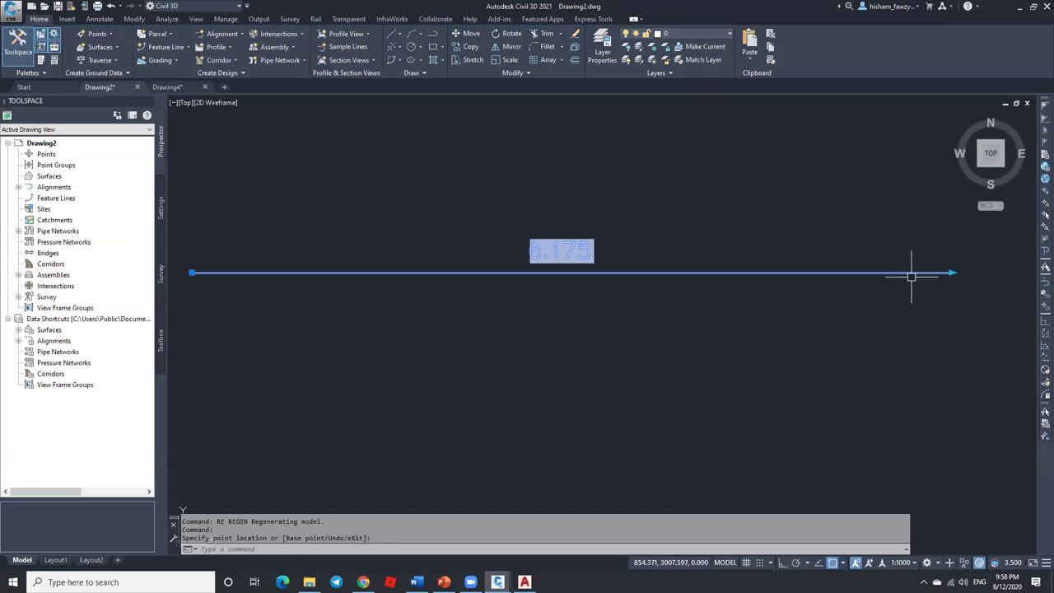
{"action": "scroll", "coordinate": [634, 295], "scroll_direction": "down", "scroll_amount": 2}
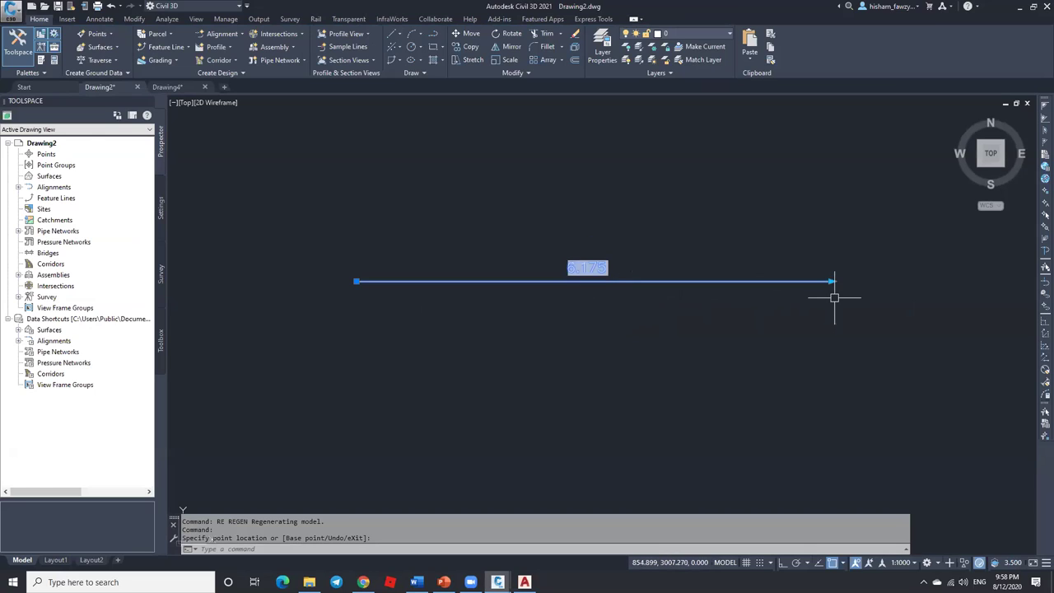
{"action": "type", "text": "re"}
{"action": "key", "text": "Return"}
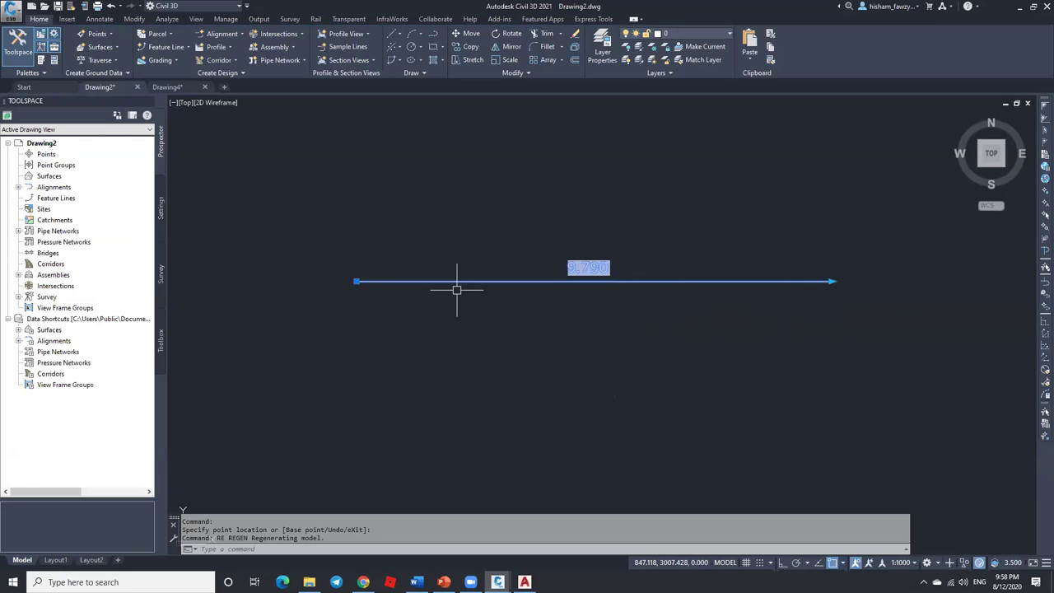
Step: Shorten the line block from its right end to about 3 units and regenerate the drawing
{"action": "left_click", "coordinate": [831, 281]}
{"action": "left_click", "coordinate": [500, 289]}
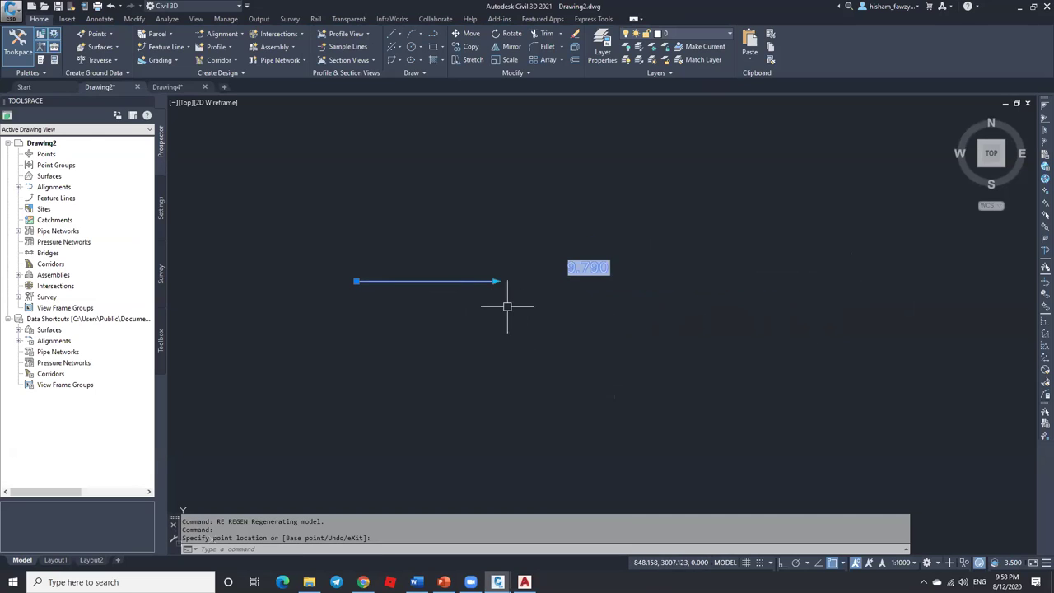
{"action": "type", "text": "re"}
{"action": "key", "text": "Return"}
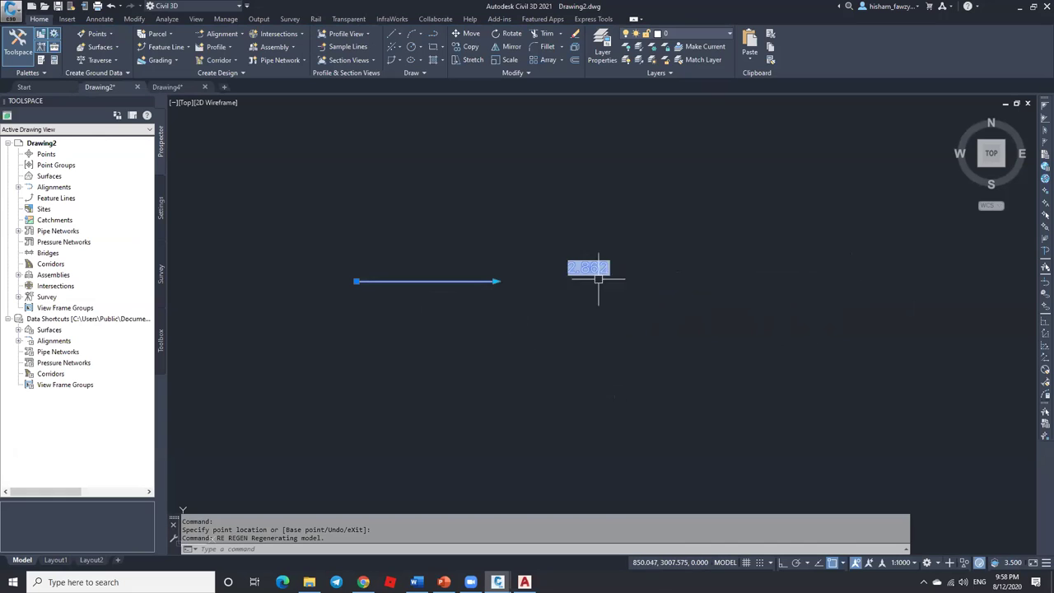
Step: Open the line block in the Block Editor and add a Stretch action for the length text at the parameter's right end, framing that end
{"action": "double_click", "coordinate": [448, 280]}
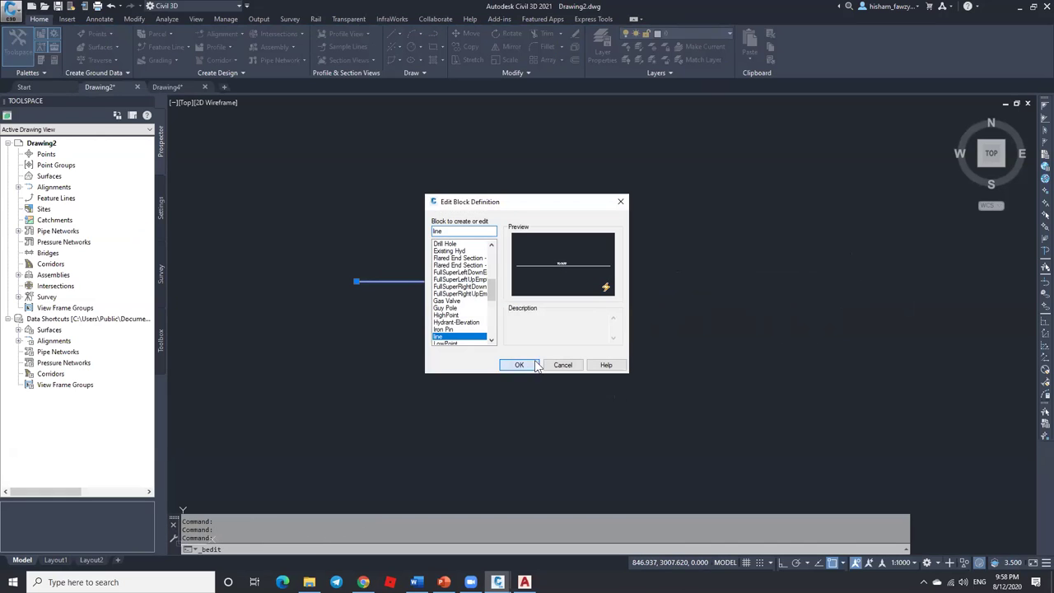
{"action": "left_click", "coordinate": [519, 365]}
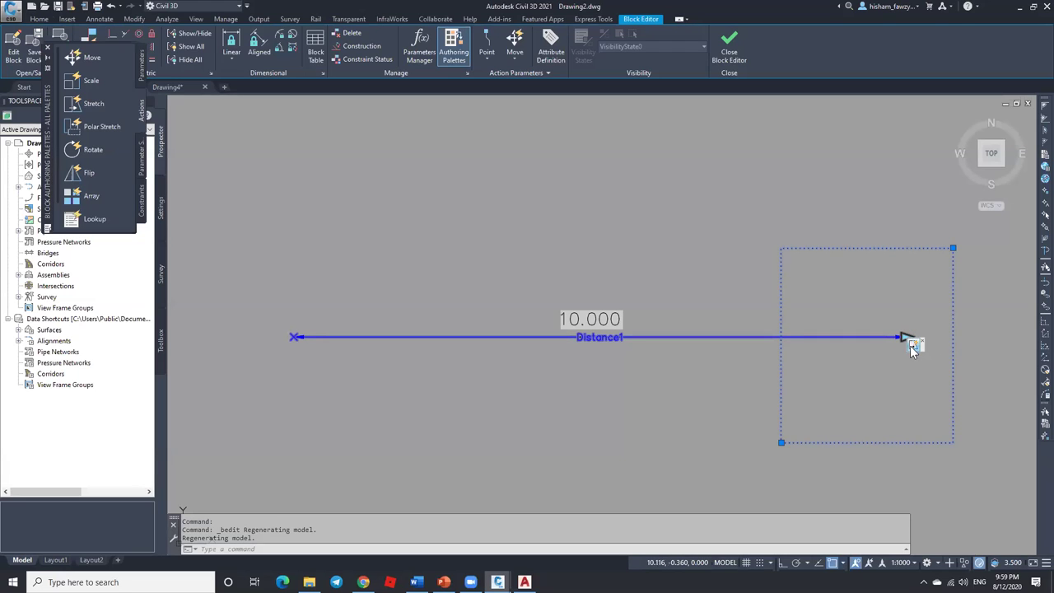
{"action": "left_click", "coordinate": [94, 104]}
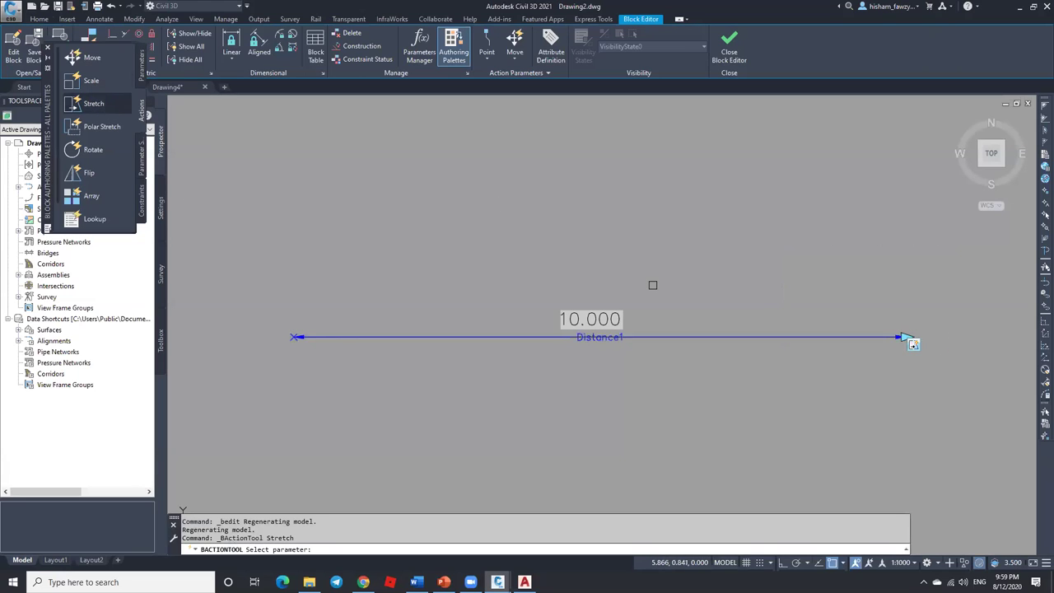
{"action": "left_click", "coordinate": [871, 334]}
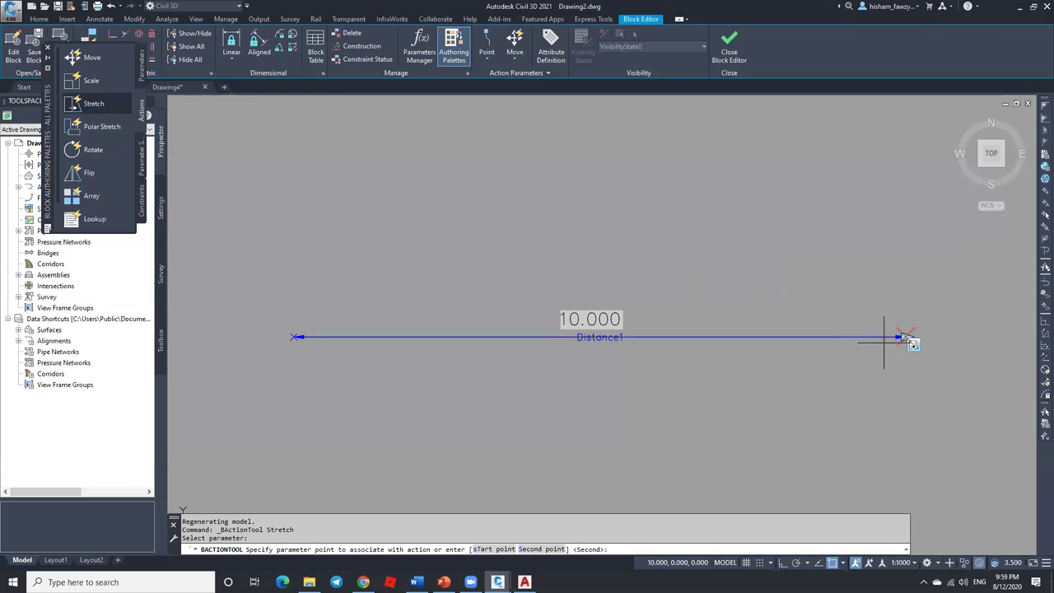
{"action": "key", "text": "Return"}
{"action": "left_click", "coordinate": [968, 258]}
{"action": "left_click", "coordinate": [735, 430]}
{"action": "scroll", "coordinate": [592, 344], "scroll_direction": "up", "scroll_amount": 2}
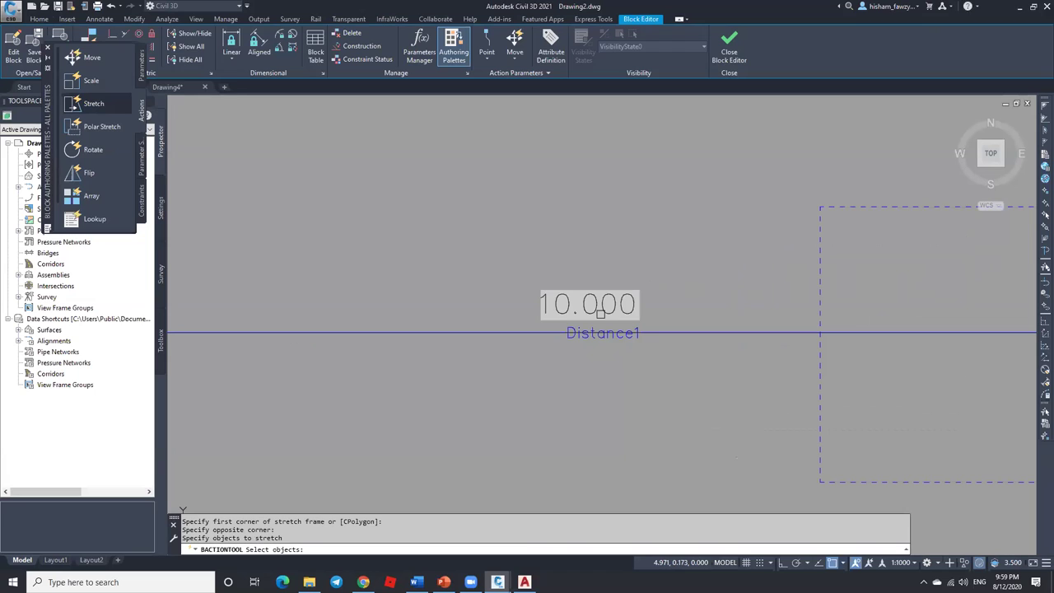
{"action": "left_click", "coordinate": [600, 311]}
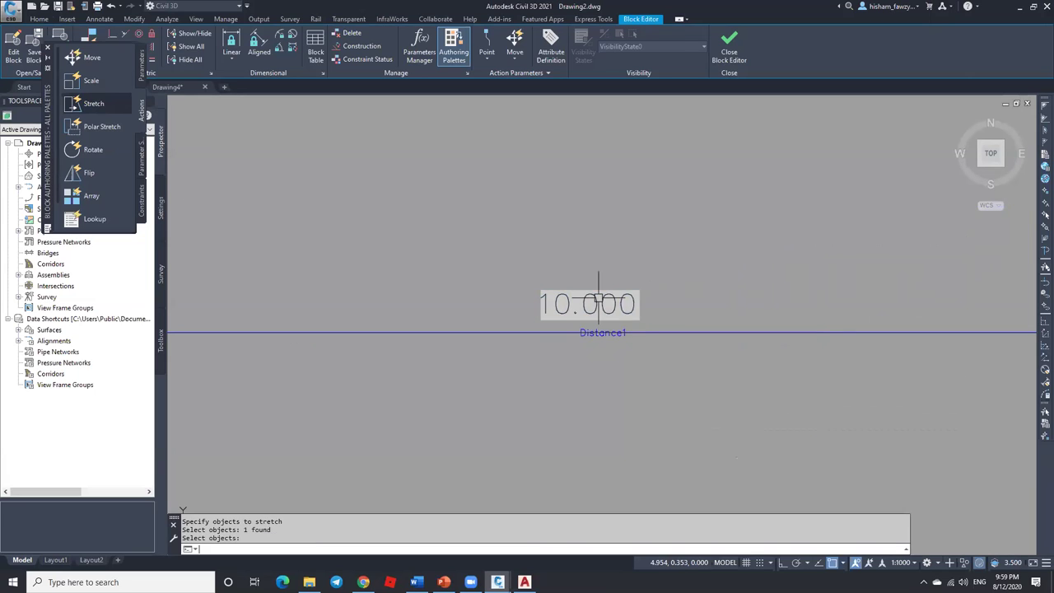
{"action": "key", "text": "Return"}
{"action": "scroll", "coordinate": [599, 299], "scroll_direction": "down", "scroll_amount": 6}
{"action": "scroll", "coordinate": [689, 313], "scroll_direction": "up", "scroll_amount": 2}
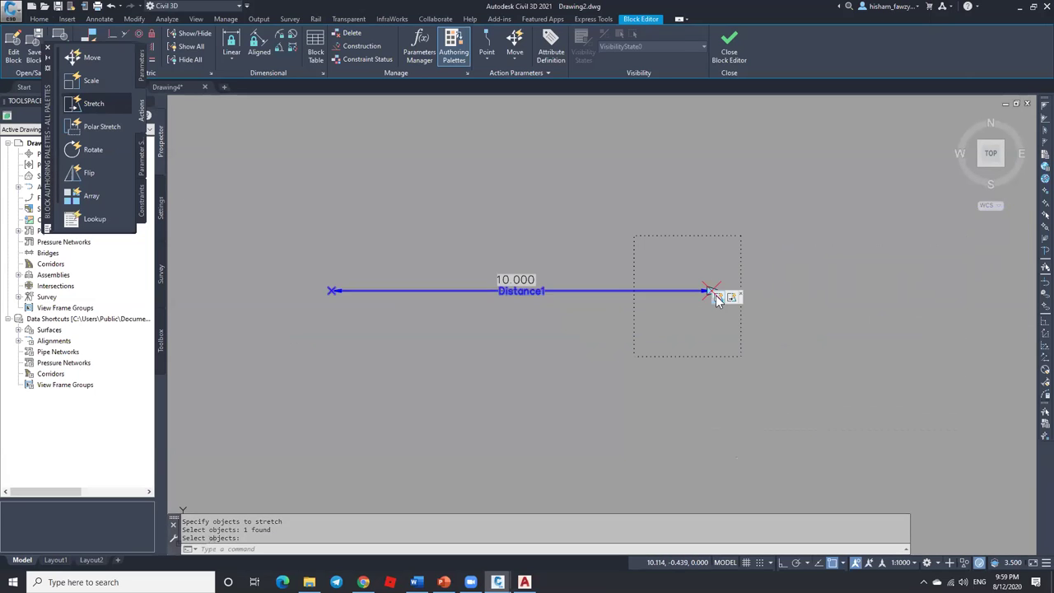
Step: Set the distance multiplier of the line's Stretch action to 0.5 and close the Block Editor with the changes saved
{"action": "left_click", "coordinate": [718, 297]}
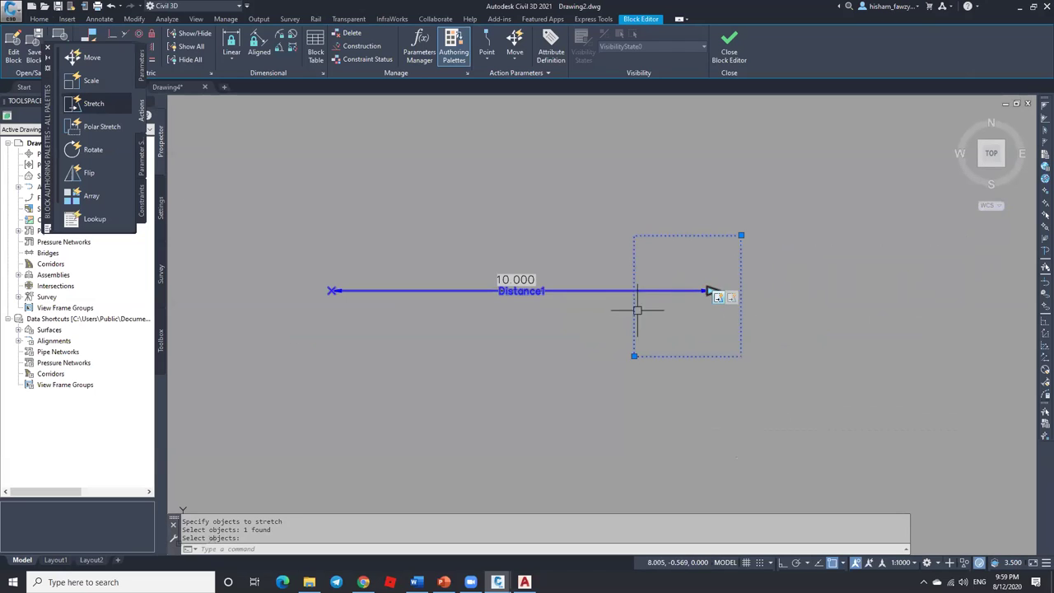
{"action": "key", "text": "ctrl+1"}
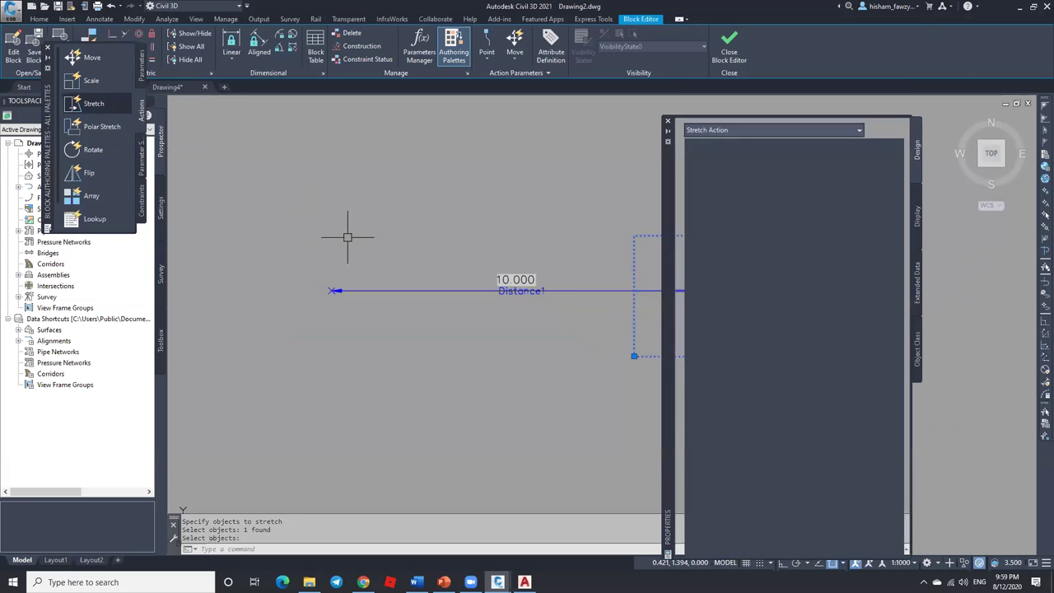
{"action": "left_click", "coordinate": [822, 317]}
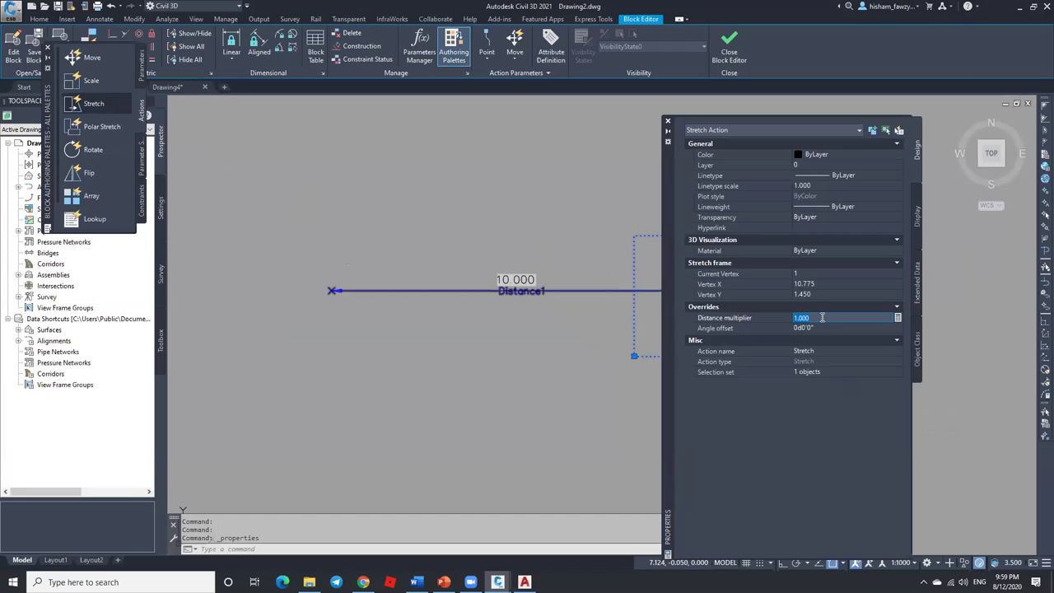
{"action": "type", "text": ".5"}
{"action": "key", "text": "Tab"}
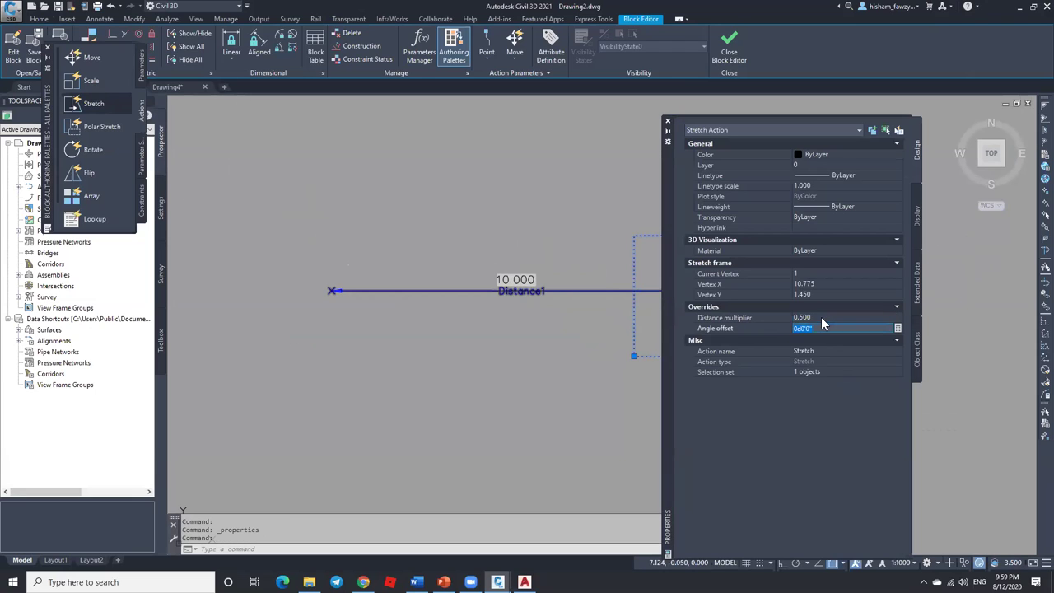
{"action": "scroll", "coordinate": [470, 288], "scroll_direction": "down", "scroll_amount": 3}
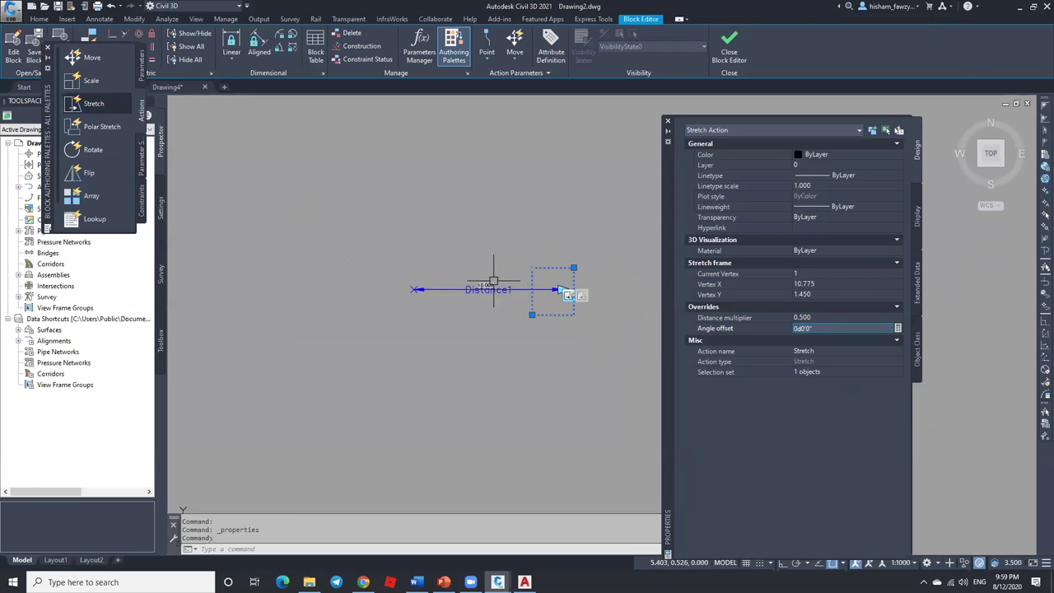
{"action": "scroll", "coordinate": [490, 280], "scroll_direction": "up", "scroll_amount": 2}
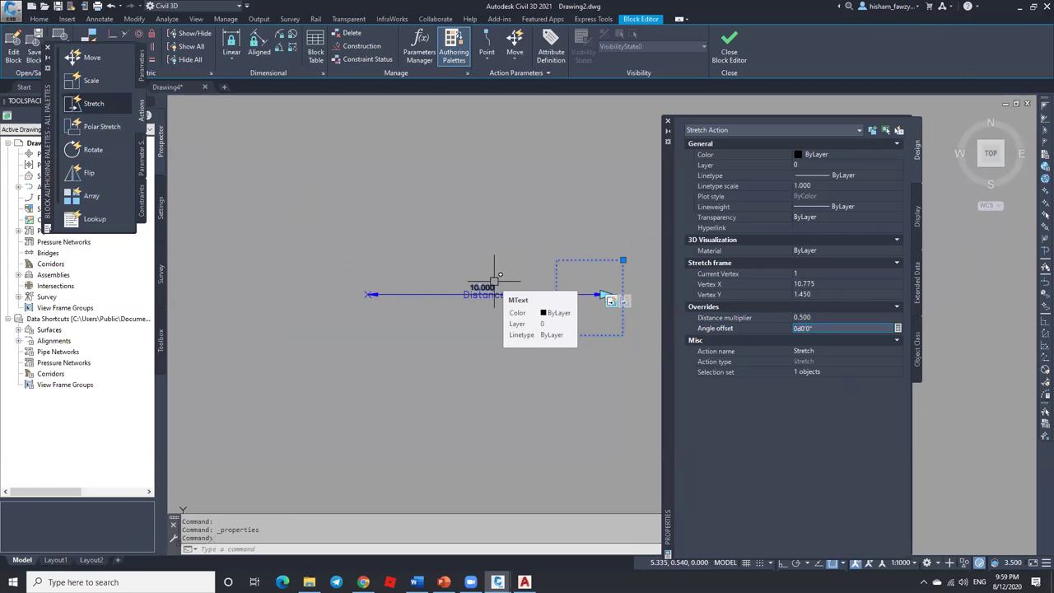
{"action": "left_click", "coordinate": [729, 49]}
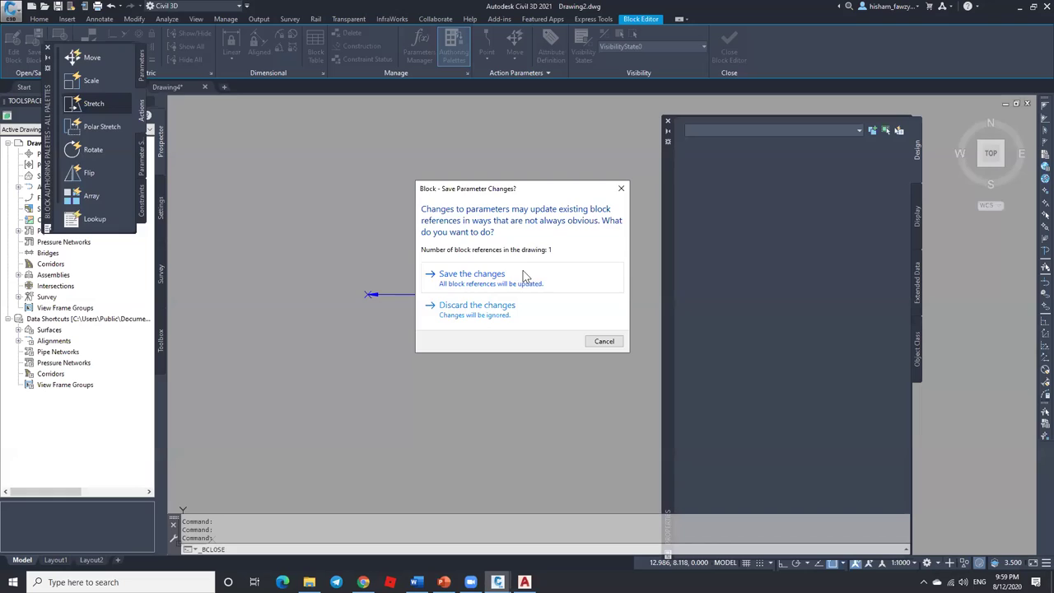
{"action": "left_click", "coordinate": [527, 277]}
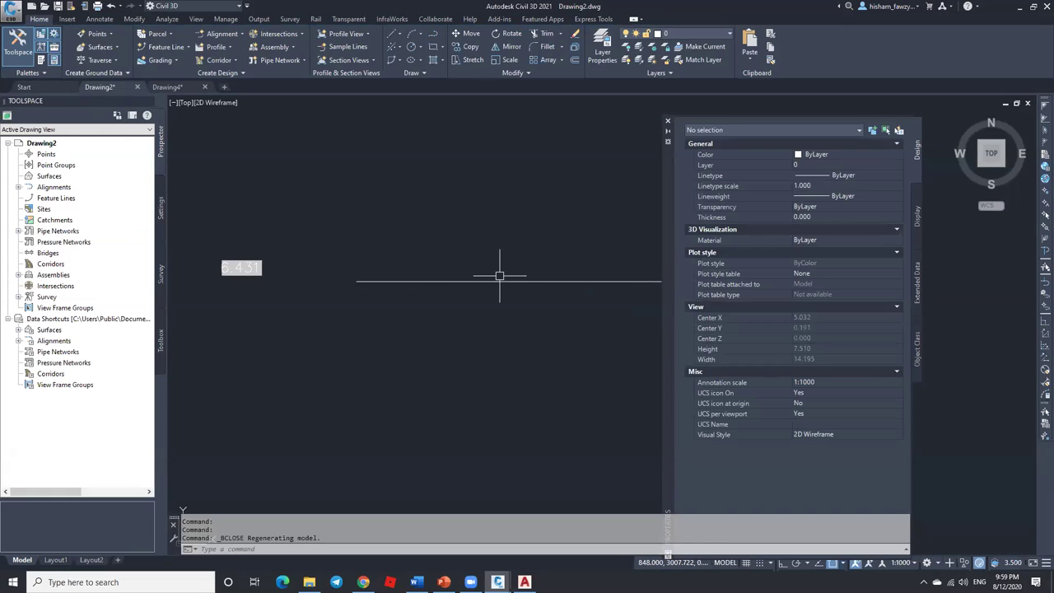
Step: Undo the Block Editor changes and the last shortening of the line block, closing the Properties palette
{"action": "key", "text": "ctrl+z"}
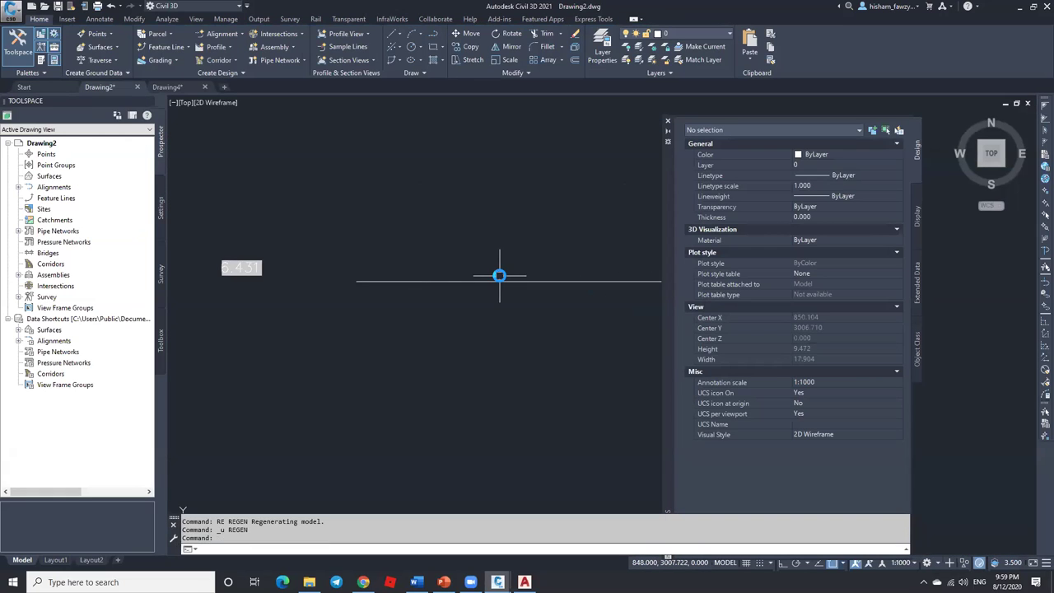
{"action": "key", "text": "ctrl+z"}
{"action": "key", "text": "ctrl+z"}
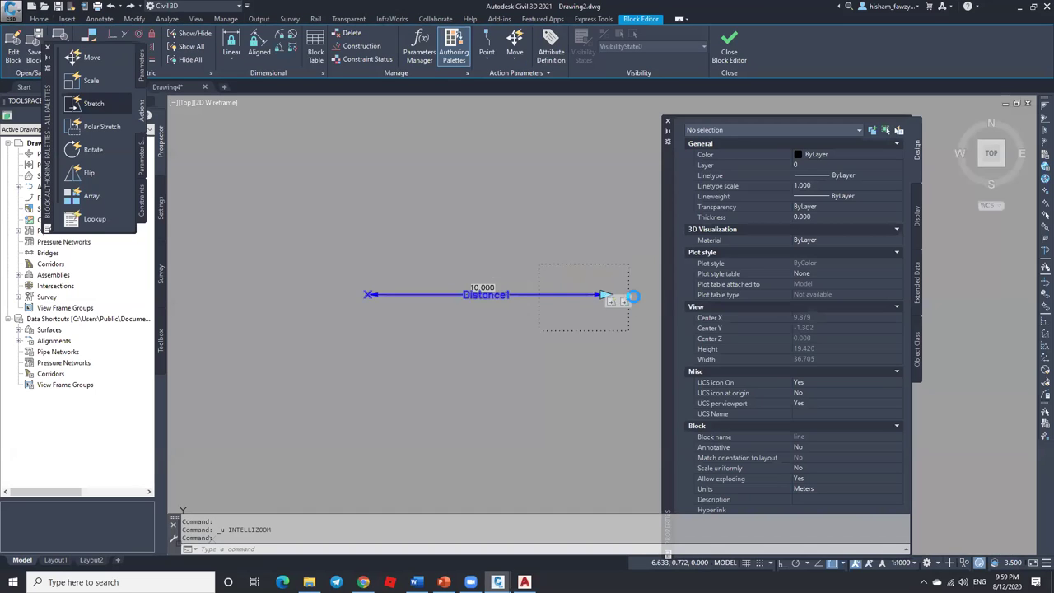
{"action": "left_click", "coordinate": [668, 122]}
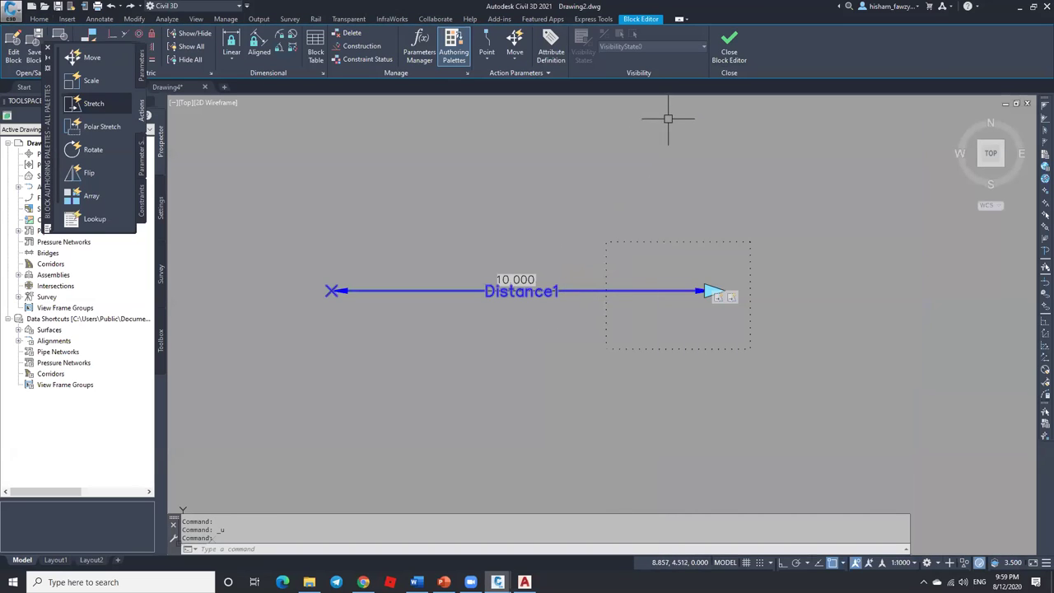
{"action": "key", "text": "ctrl+z"}
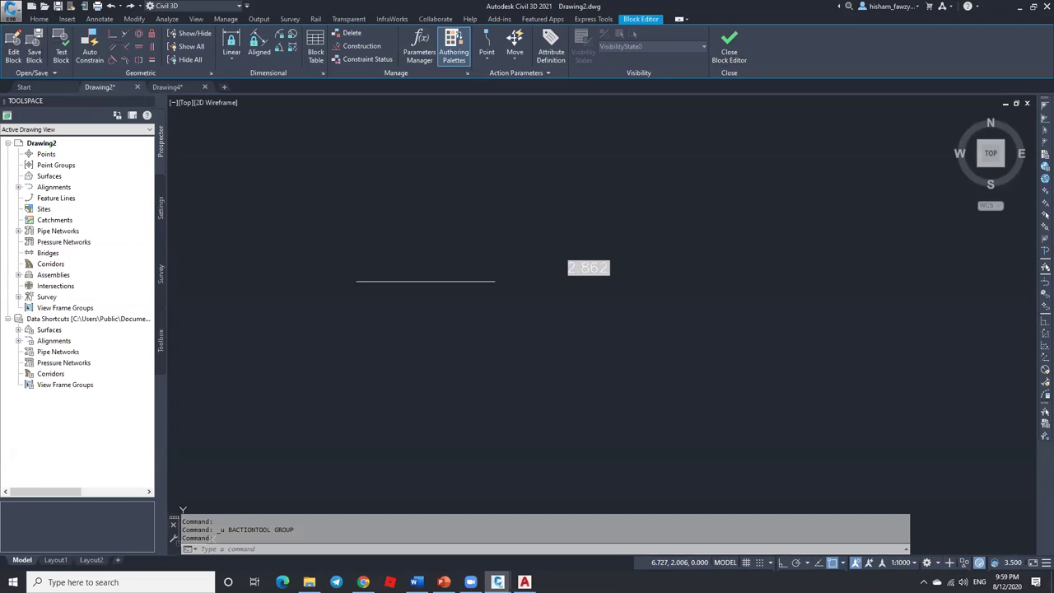
{"action": "key", "text": "ctrl+z"}
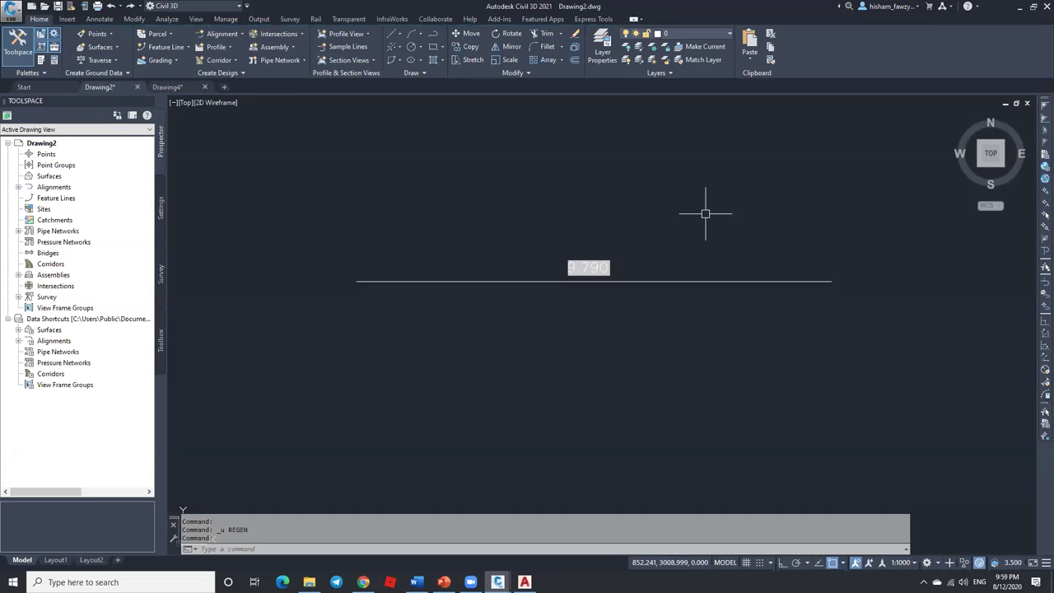
Step: Reopen the line block for editing and add a Stretch action for the length text, framing the distance parameter's right end
{"action": "double_click", "coordinate": [648, 281]}
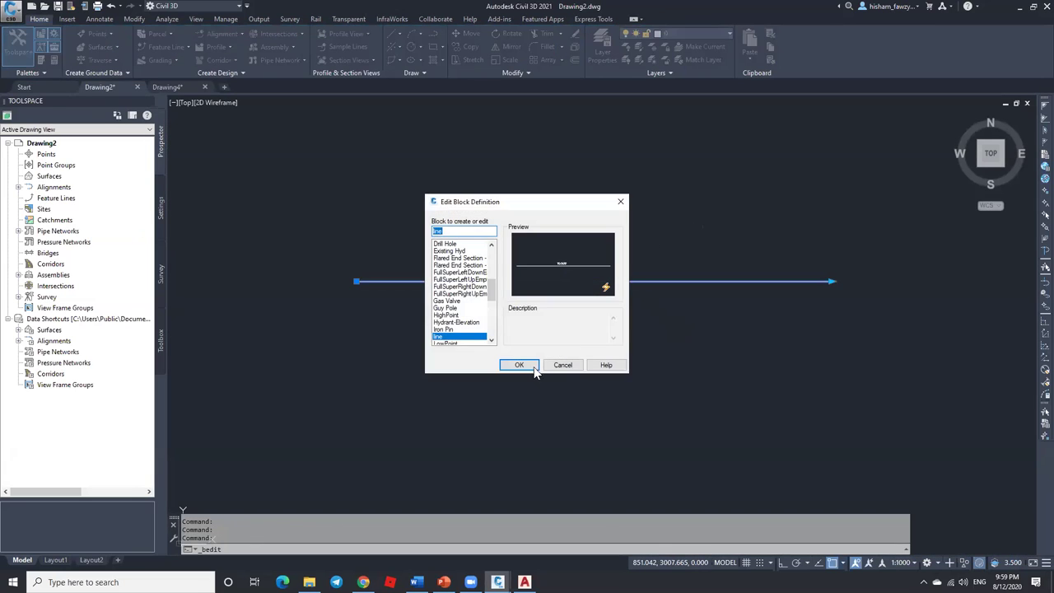
{"action": "left_click", "coordinate": [532, 368]}
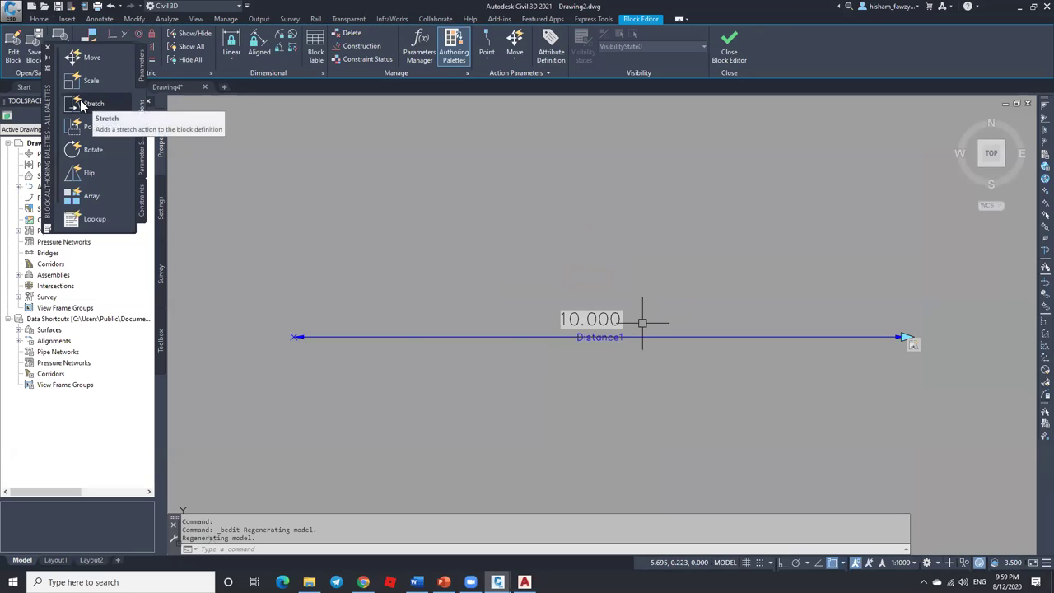
{"action": "left_click", "coordinate": [90, 103]}
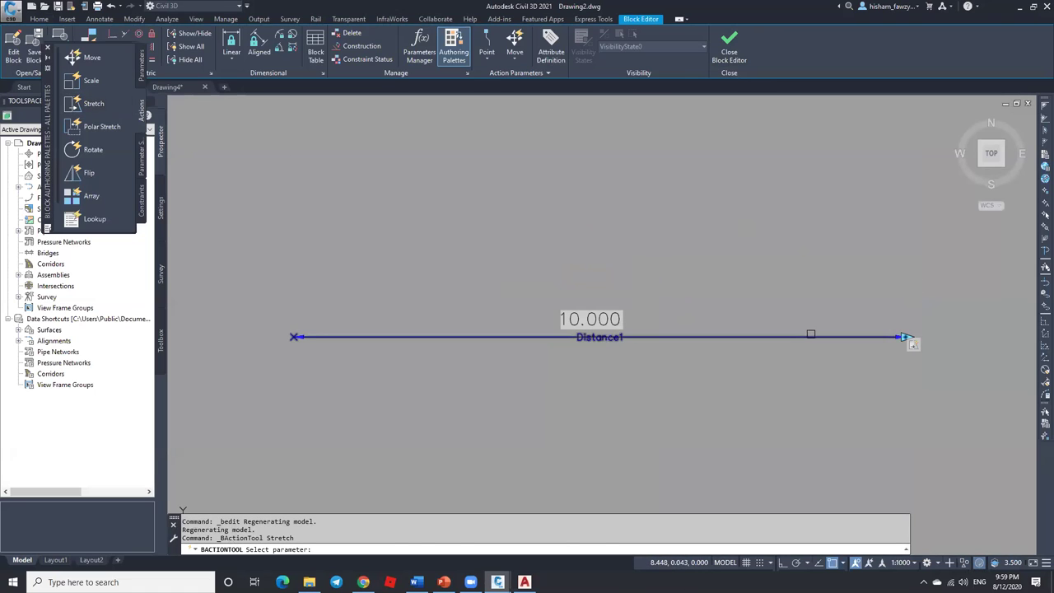
{"action": "left_click", "coordinate": [811, 334]}
{"action": "left_click", "coordinate": [905, 337]}
{"action": "left_click", "coordinate": [978, 247]}
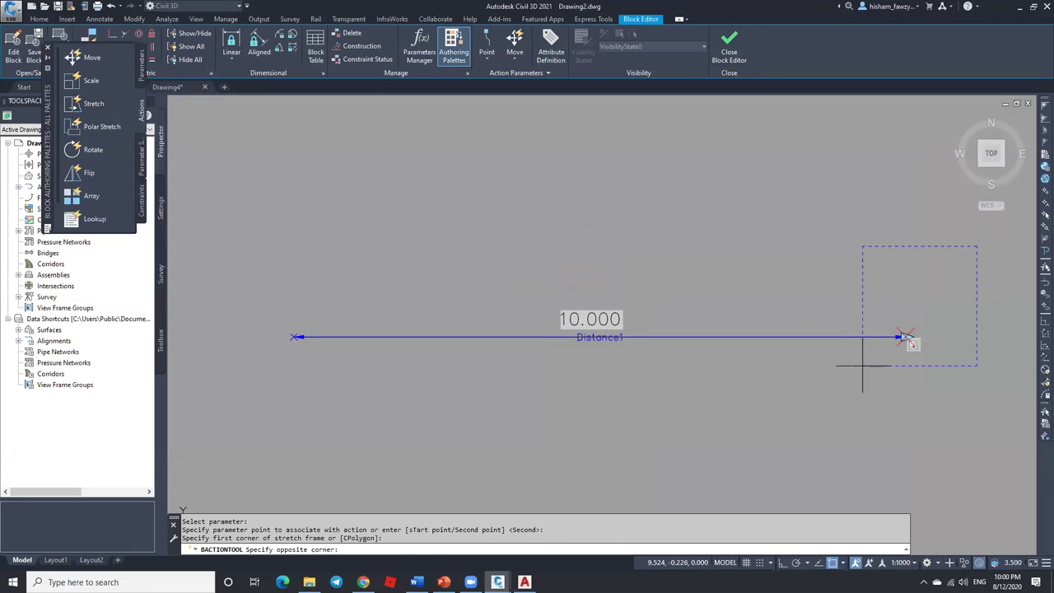
{"action": "left_click", "coordinate": [796, 427]}
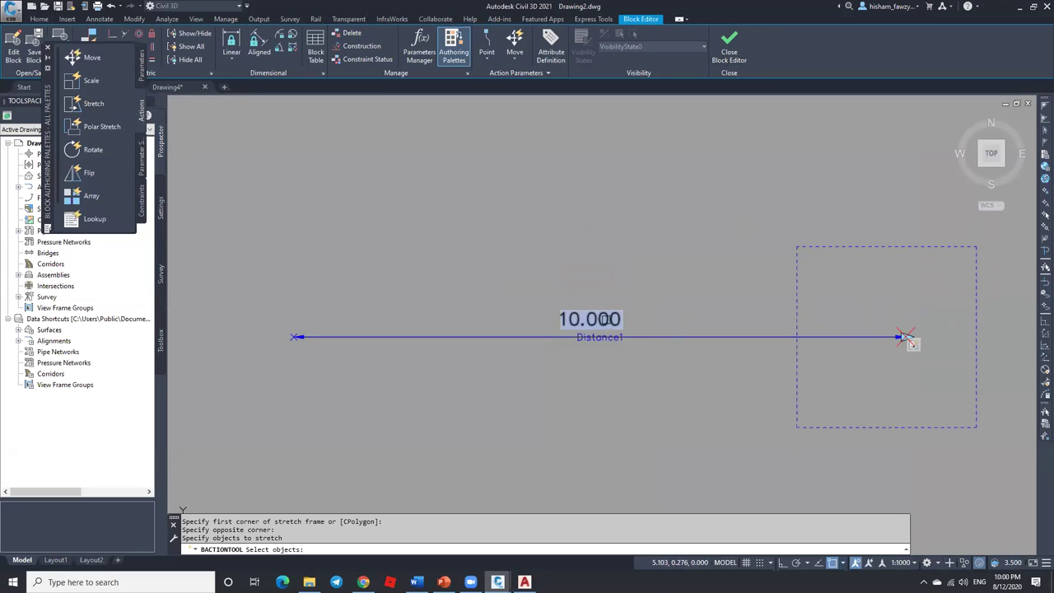
{"action": "left_click", "coordinate": [606, 319]}
{"action": "key", "text": "Return"}
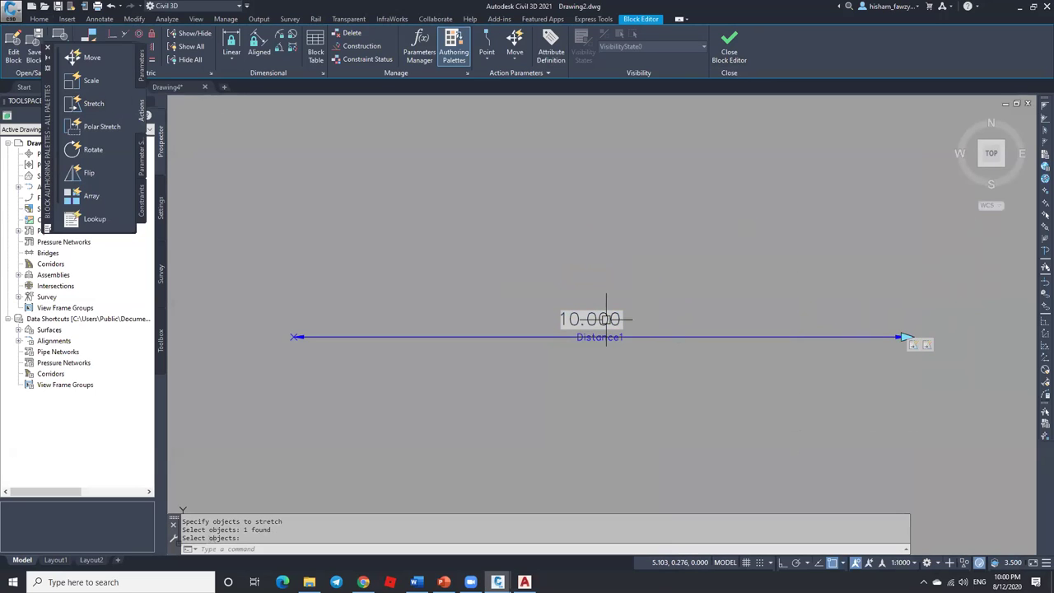
Step: Set the distance multiplier of the length text's Stretch action to 0.5 and close the Block Editor, saving the changes
{"action": "left_click", "coordinate": [914, 345]}
{"action": "key", "text": "ctrl+1"}
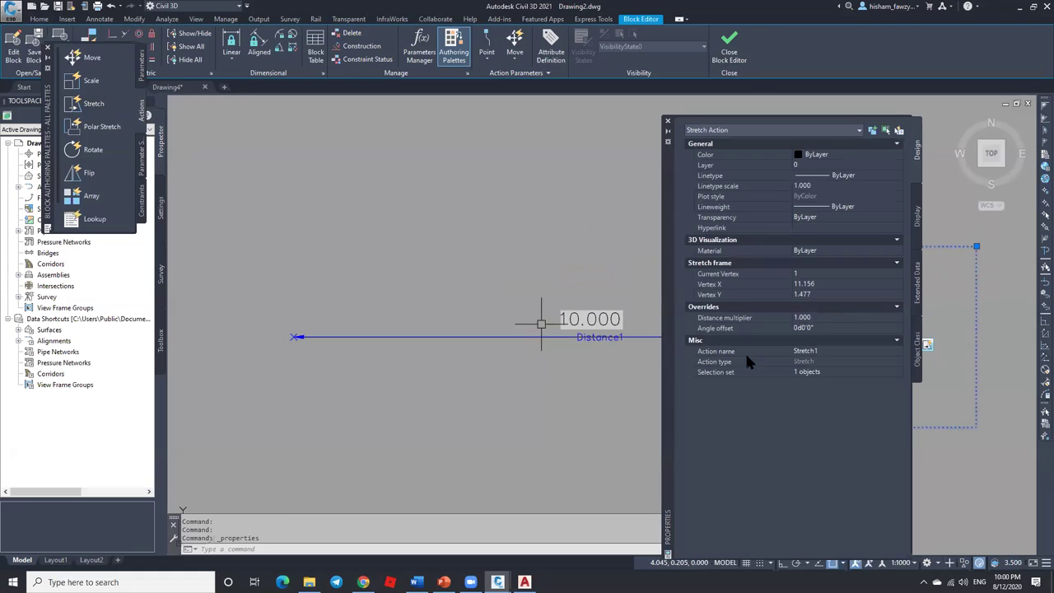
{"action": "left_click", "coordinate": [830, 318]}
{"action": "type", "text": "2"}
{"action": "key", "text": "Return"}
{"action": "left_click", "coordinate": [725, 58]}
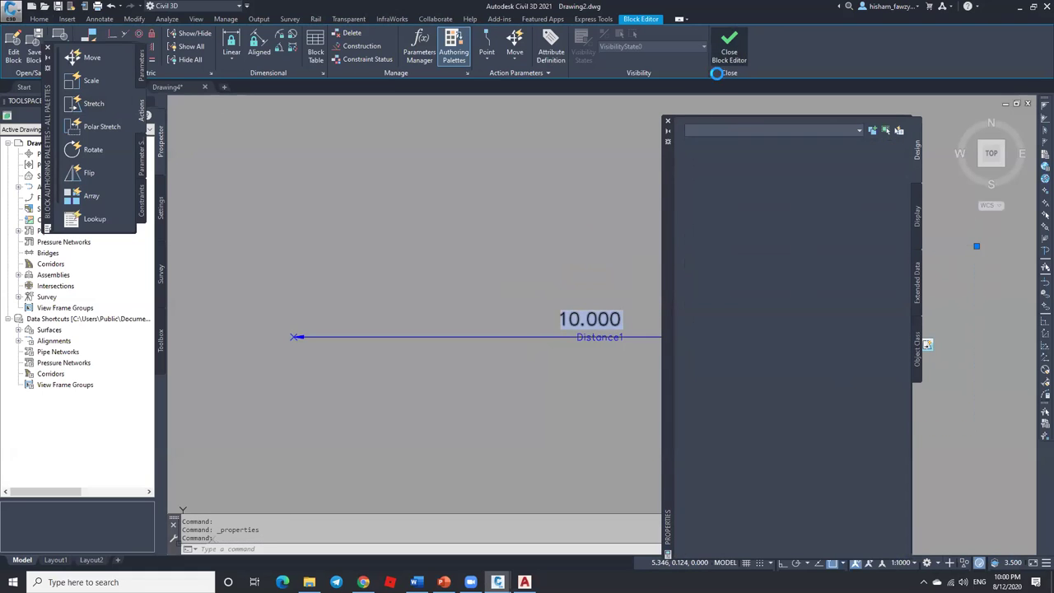
{"action": "left_click", "coordinate": [552, 280]}
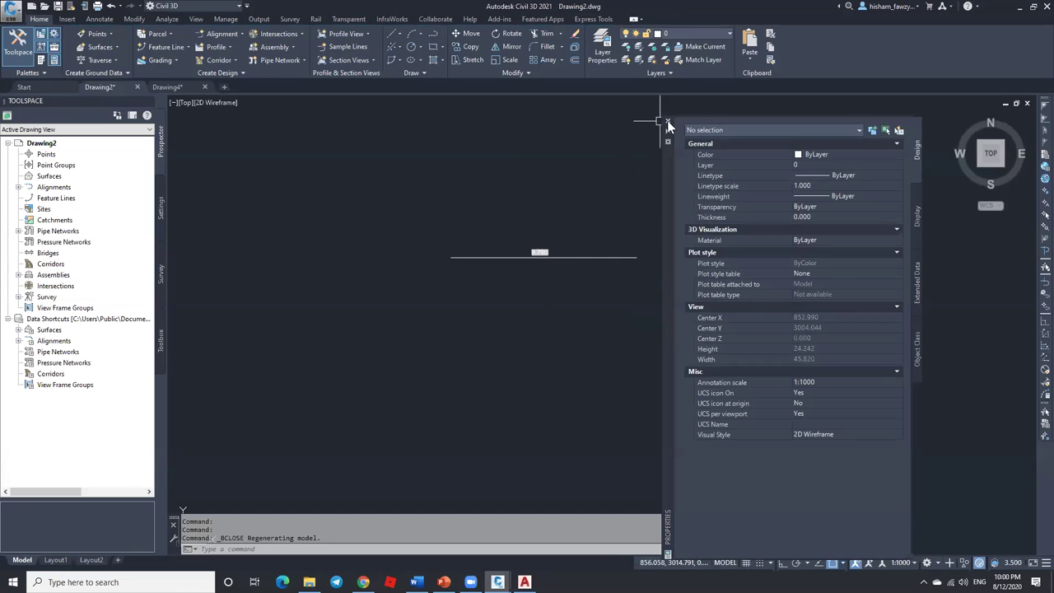
Step: Close the Properties palette, shorten the line block from its right end to about 2.79 units and regenerate the drawing
{"action": "left_click", "coordinate": [668, 121]}
{"action": "left_click", "coordinate": [626, 257]}
{"action": "left_click", "coordinate": [636, 257]}
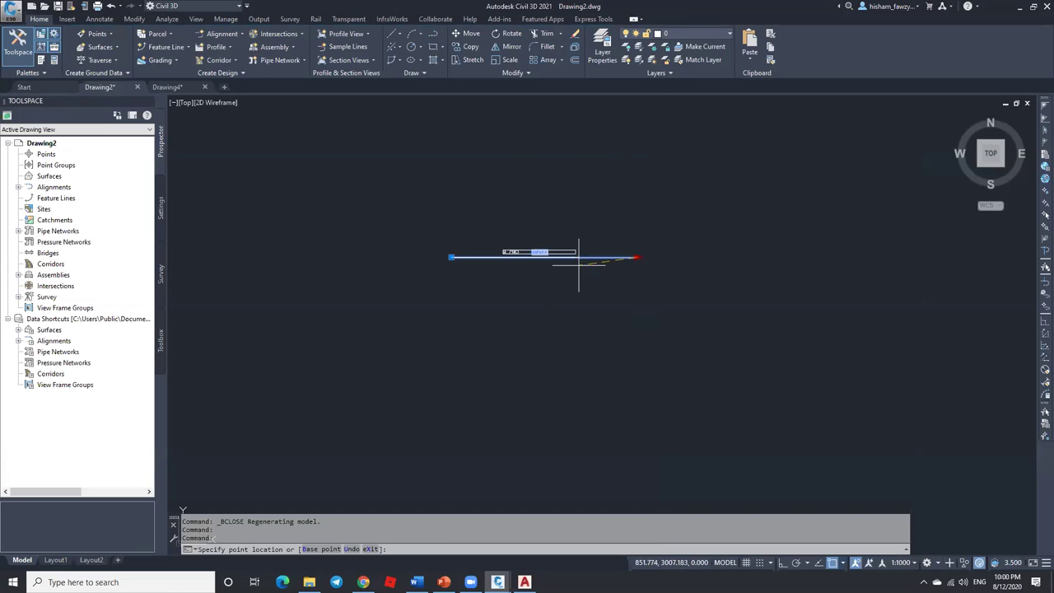
{"action": "left_click", "coordinate": [504, 266]}
{"action": "scroll", "coordinate": [478, 250], "scroll_direction": "up", "scroll_amount": 4}
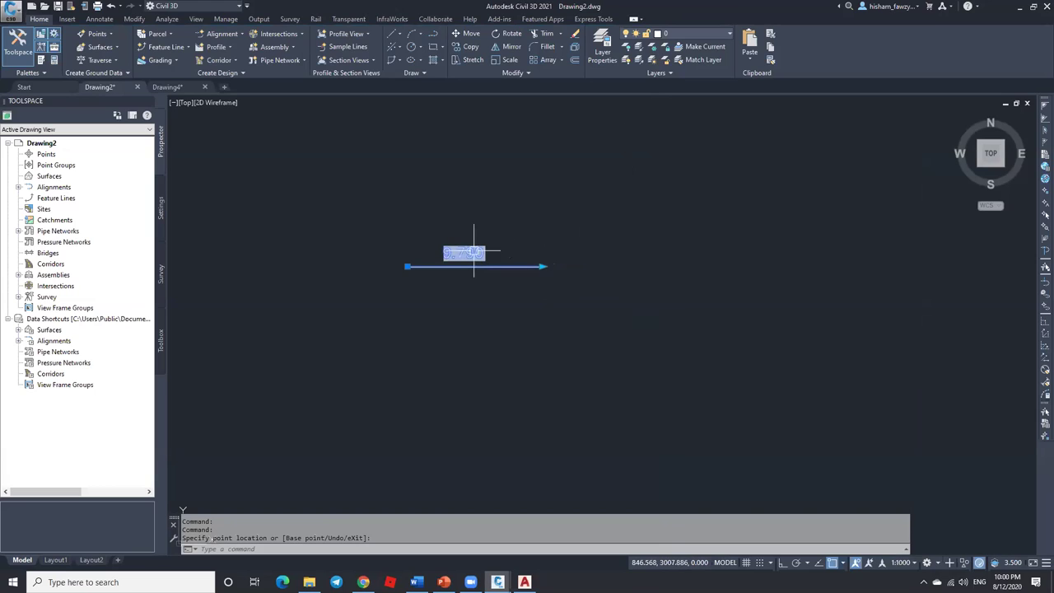
{"action": "type", "text": "re"}
{"action": "key", "text": "Return"}
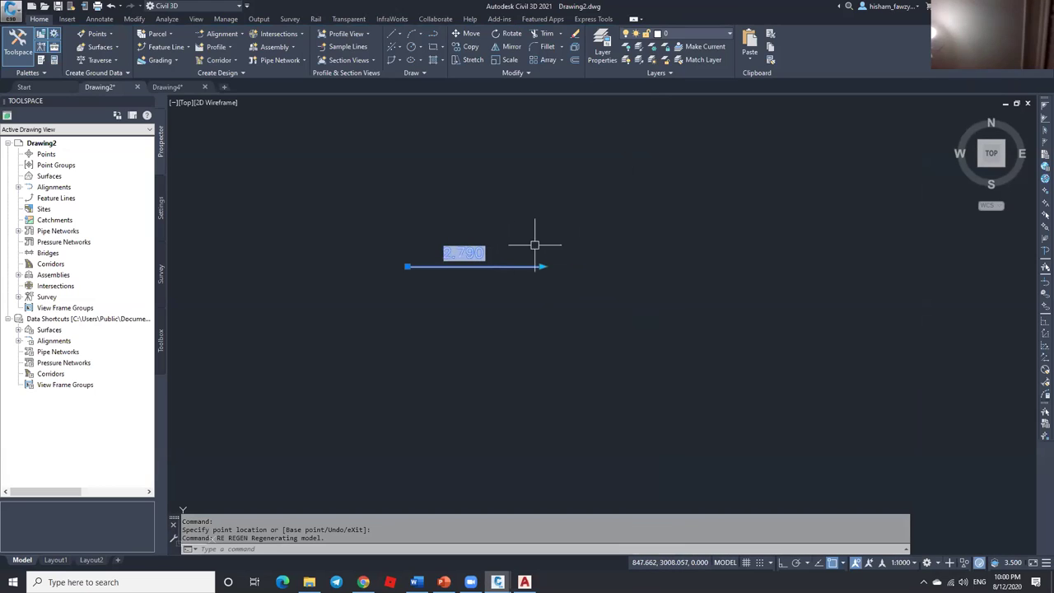
Step: Lengthen the line block from its right end to about 4.32 units and regenerate the drawing
{"action": "scroll", "coordinate": [474, 241], "scroll_direction": "up", "scroll_amount": 3}
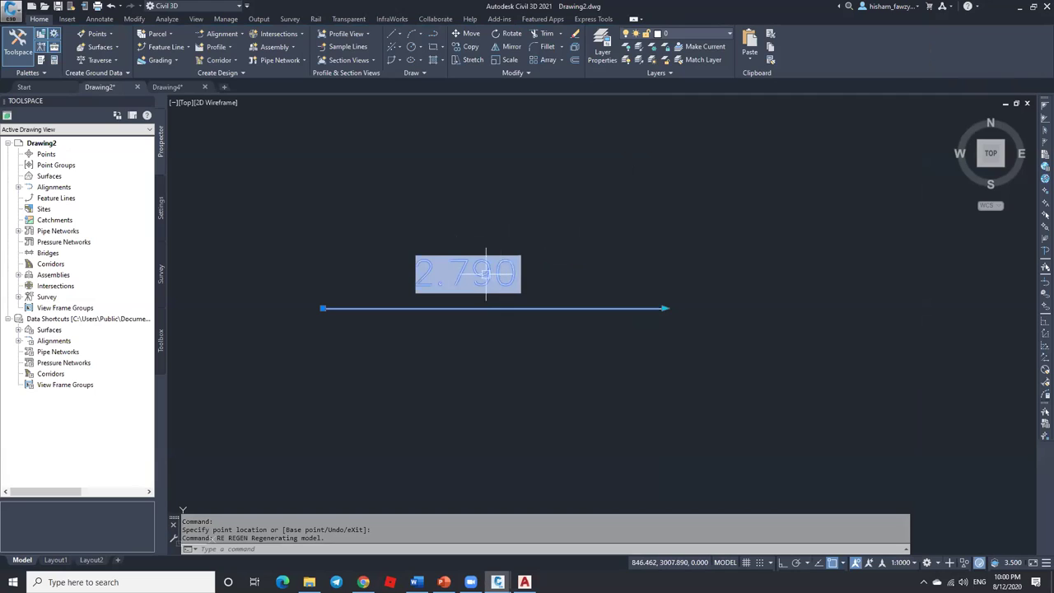
{"action": "left_click", "coordinate": [664, 308]}
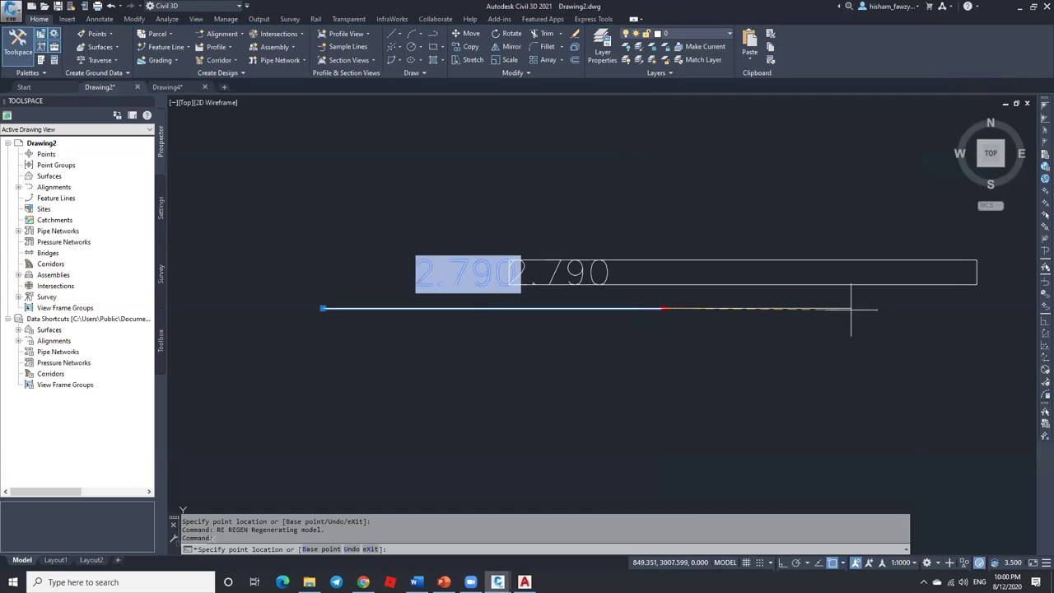
{"action": "left_click", "coordinate": [855, 308]}
{"action": "type", "text": "re"}
{"action": "key", "text": "Return"}
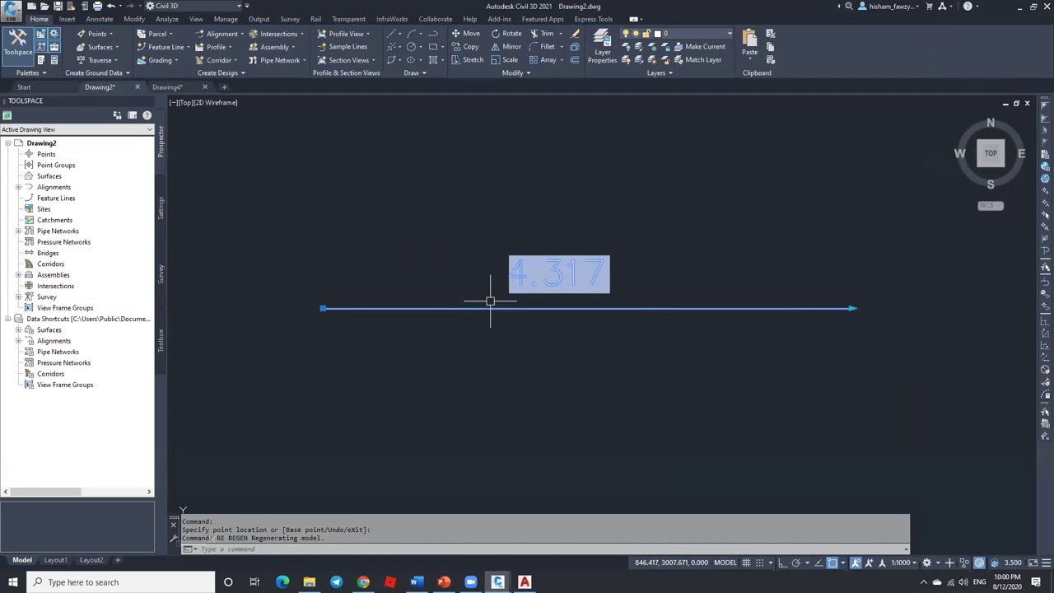
Step: Draw an open zigzag polyline of six straight segments above the line block
{"action": "scroll", "coordinate": [348, 236], "scroll_direction": "down", "scroll_amount": 4}
{"action": "scroll", "coordinate": [482, 221], "scroll_direction": "up", "scroll_amount": 2}
{"action": "key", "text": "Escape"}
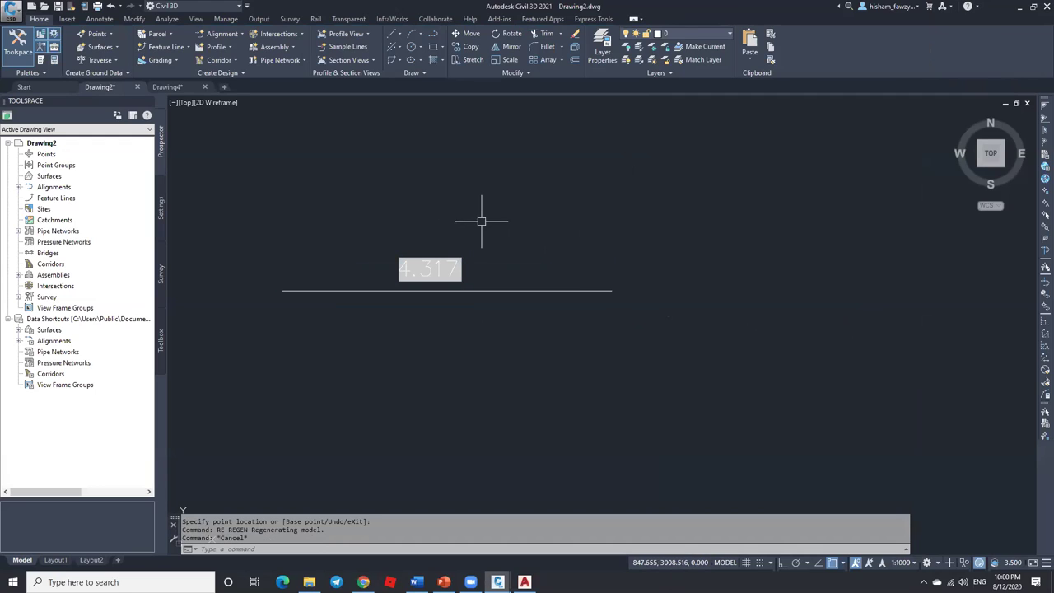
{"action": "type", "text": "pl"}
{"action": "key", "text": "Return"}
{"action": "scroll", "coordinate": [464, 330], "scroll_direction": "down", "scroll_amount": 5}
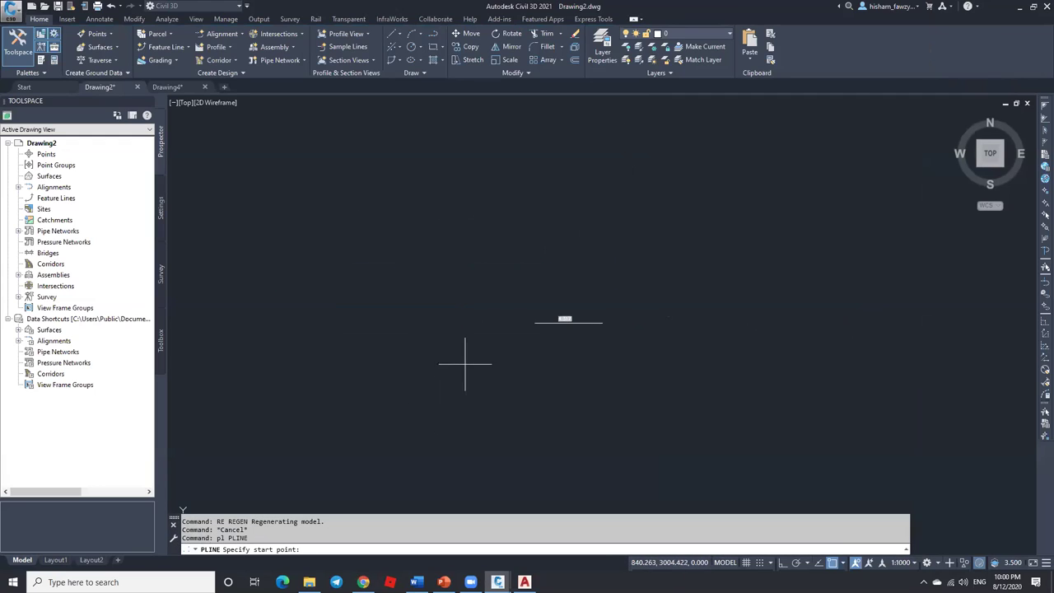
{"action": "scroll", "coordinate": [519, 299], "scroll_direction": "up", "scroll_amount": 6}
{"action": "left_click", "coordinate": [541, 326]}
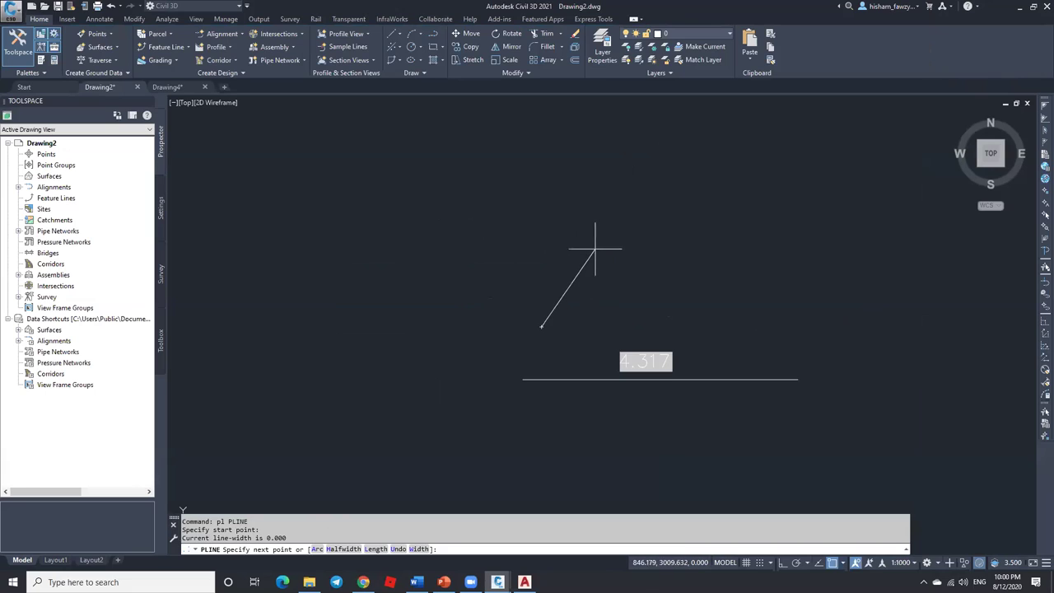
{"action": "left_click", "coordinate": [600, 241]}
{"action": "left_click", "coordinate": [657, 315]}
{"action": "left_click", "coordinate": [722, 235]}
{"action": "left_click", "coordinate": [793, 310]}
{"action": "left_click", "coordinate": [934, 313]}
{"action": "key", "text": "Escape"}
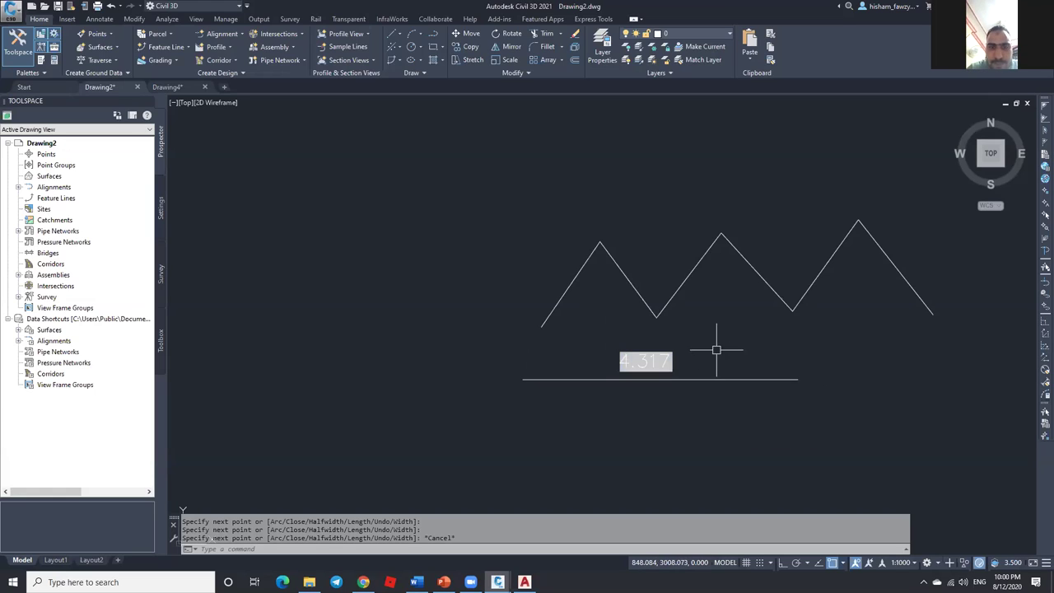
{"action": "middle_click_drag", "start_coordinate": [687, 200], "coordinate": [550, 191]}
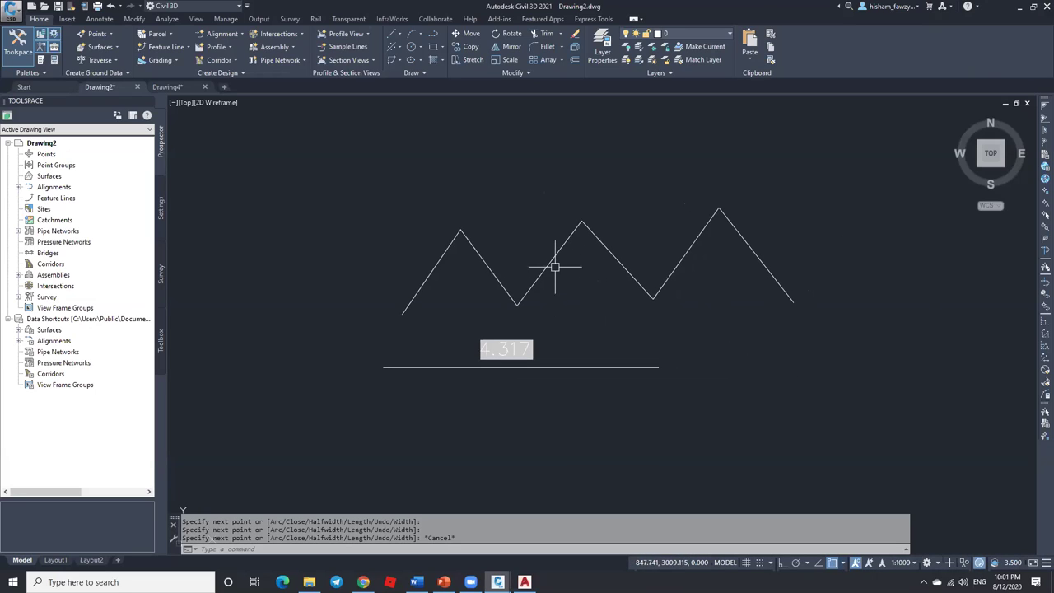
Step: Open the Add Labels dialog and choose Line and Curve as the feature to label
{"action": "left_click", "coordinate": [107, 20]}
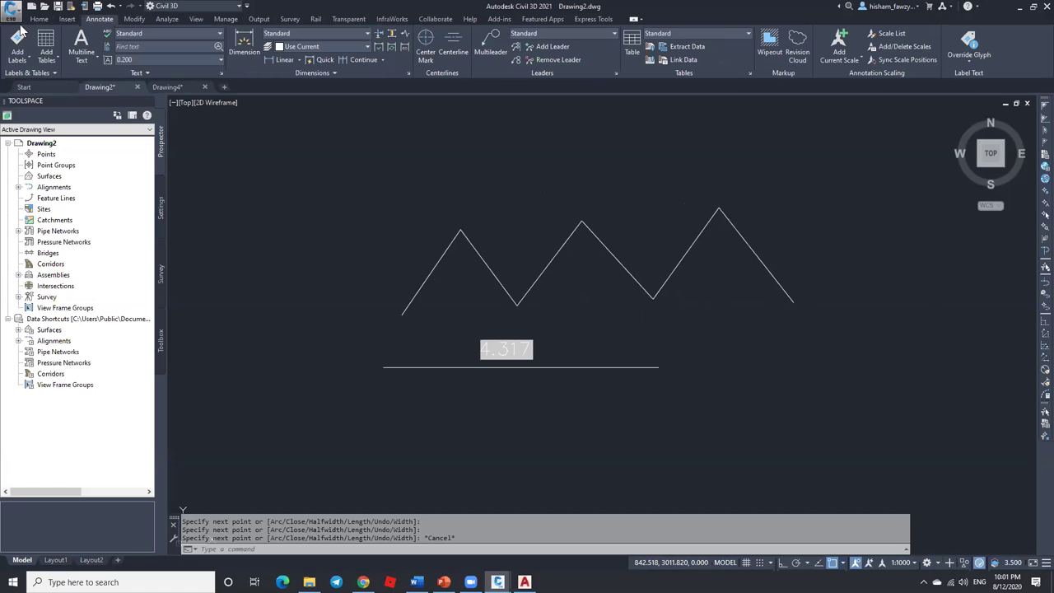
{"action": "left_click", "coordinate": [243, 130]}
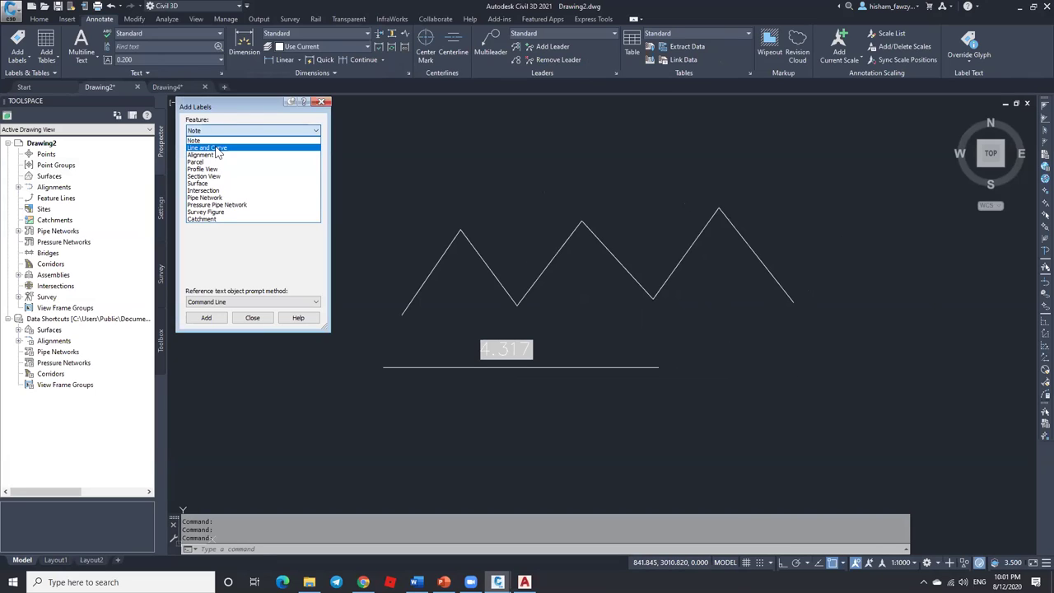
{"action": "left_click", "coordinate": [216, 148]}
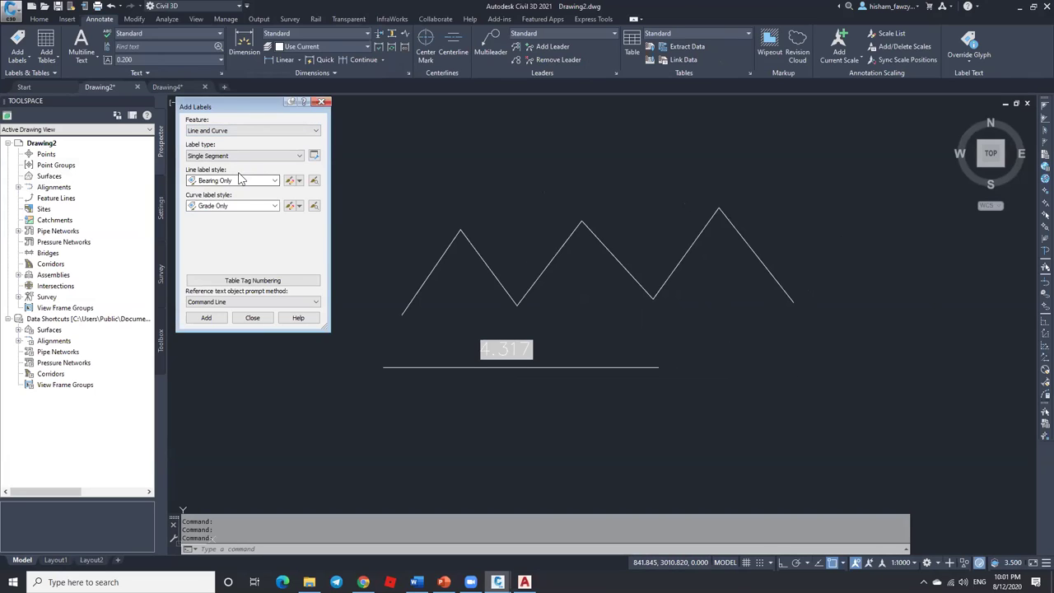
Step: Set the line label style to Distance Only and the curve label style to Radius Only
{"action": "left_click", "coordinate": [238, 180]}
{"action": "left_click", "coordinate": [237, 180]}
{"action": "left_click", "coordinate": [237, 181]}
{"action": "left_click", "coordinate": [237, 217]}
{"action": "left_click", "coordinate": [233, 205]}
{"action": "scroll", "coordinate": [241, 243], "scroll_direction": "down", "scroll_amount": 3}
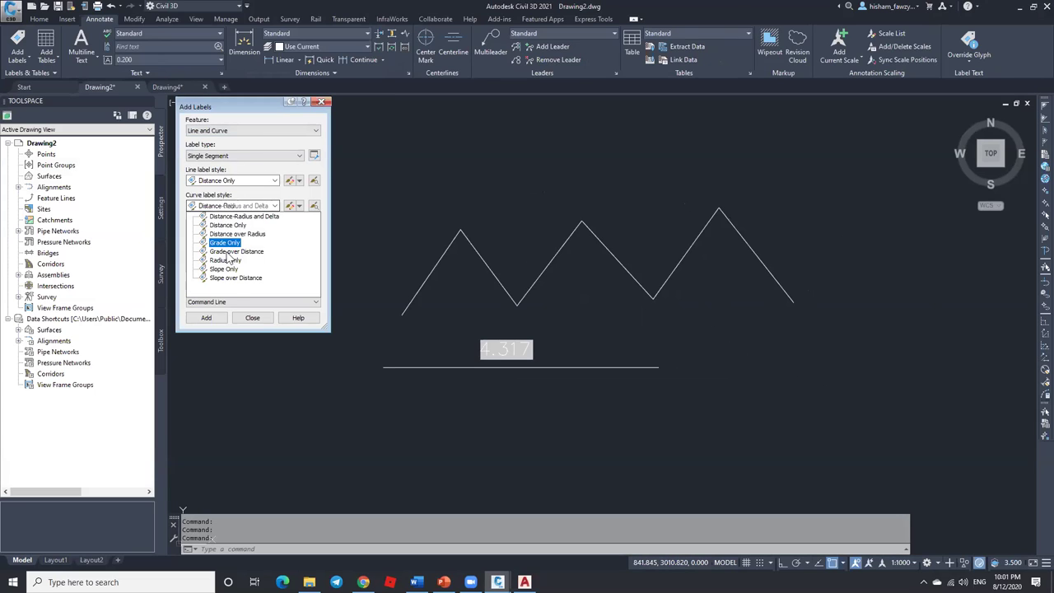
{"action": "left_click", "coordinate": [235, 259]}
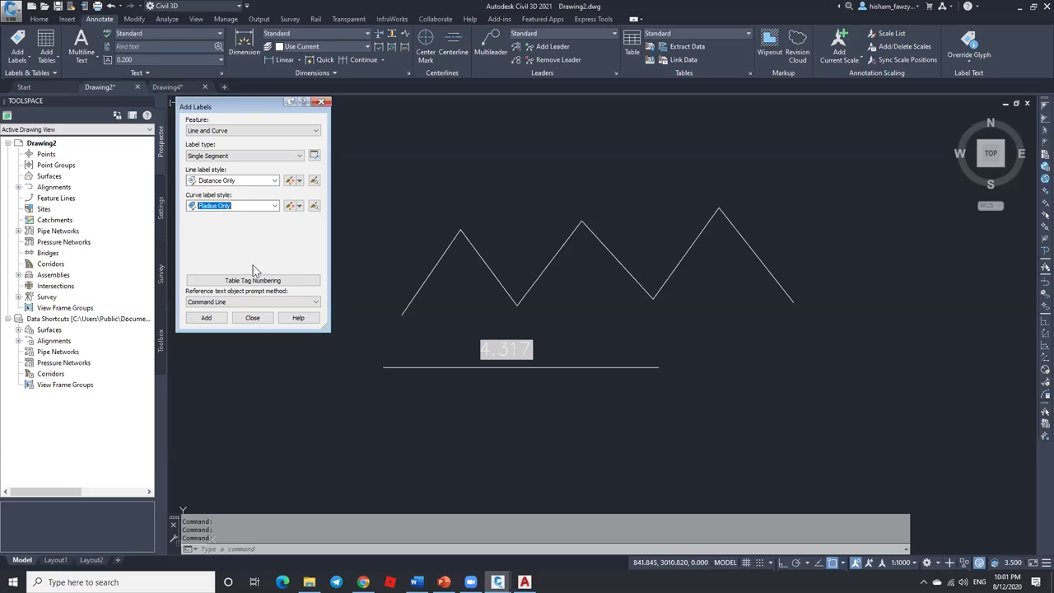
Step: Set the label type to Multiple Segment and add labels to all segments of the zigzag polyline
{"action": "left_click", "coordinate": [244, 158]}
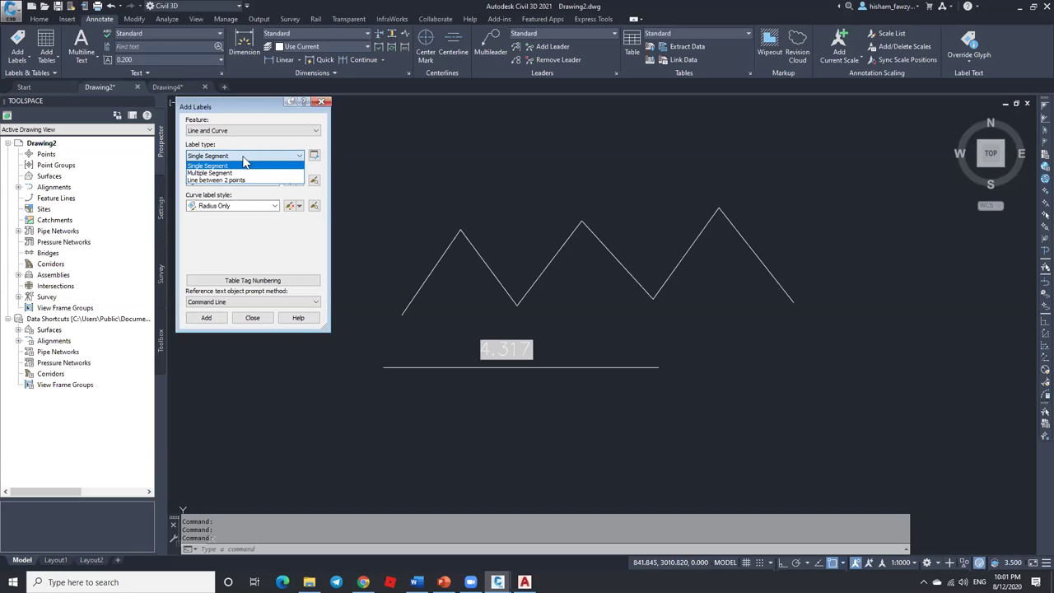
{"action": "left_click", "coordinate": [237, 174]}
{"action": "left_click", "coordinate": [223, 320]}
{"action": "scroll", "coordinate": [461, 262], "scroll_direction": "down", "scroll_amount": 5}
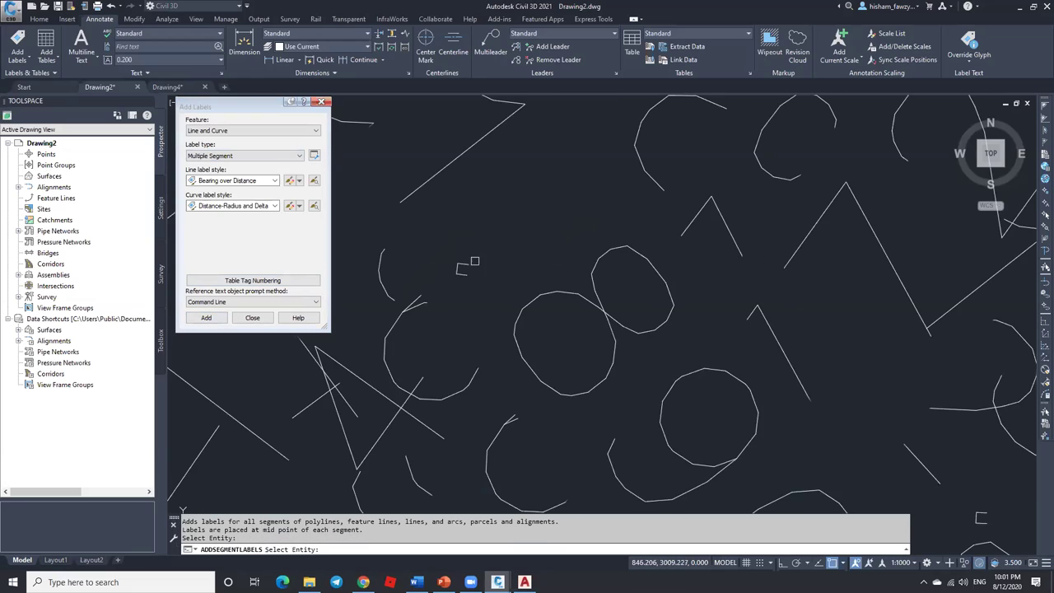
{"action": "key", "text": "Escape"}
Step: Shrink the oversized segment labels by trying annotation scale 1:5 and settling on 1:20, and inspect the labels
{"action": "left_click", "coordinate": [901, 562]}
{"action": "left_click", "coordinate": [901, 285]}
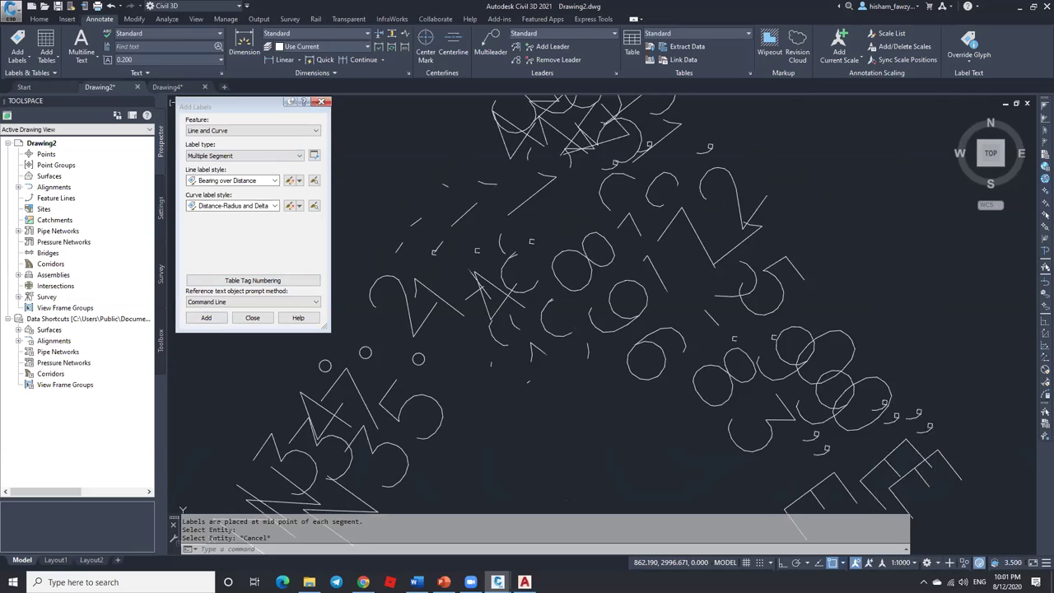
{"action": "left_click", "coordinate": [906, 563]}
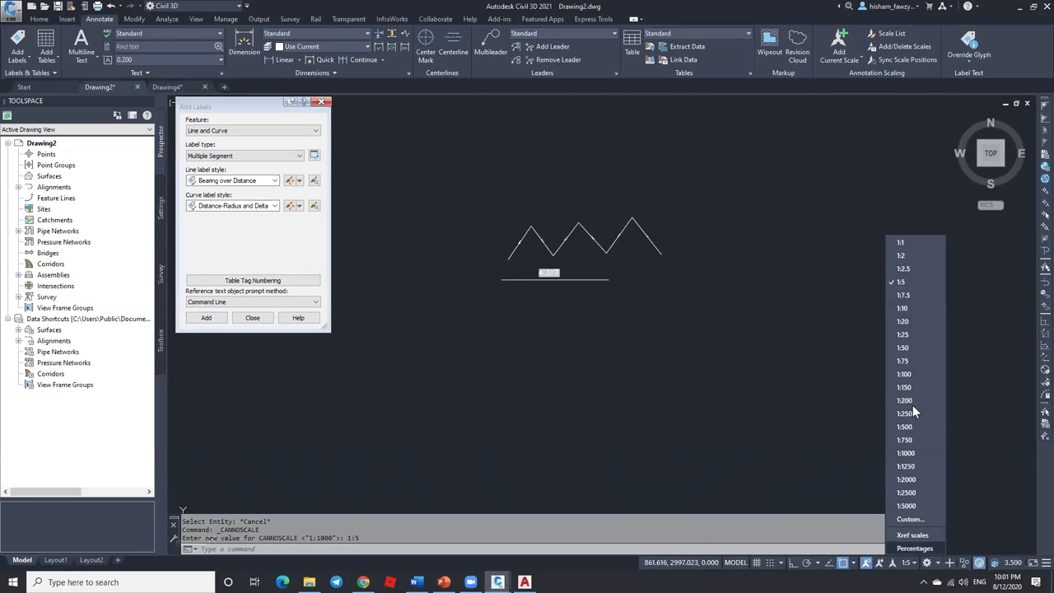
{"action": "left_click", "coordinate": [917, 322]}
{"action": "scroll", "coordinate": [527, 243], "scroll_direction": "up", "scroll_amount": 8}
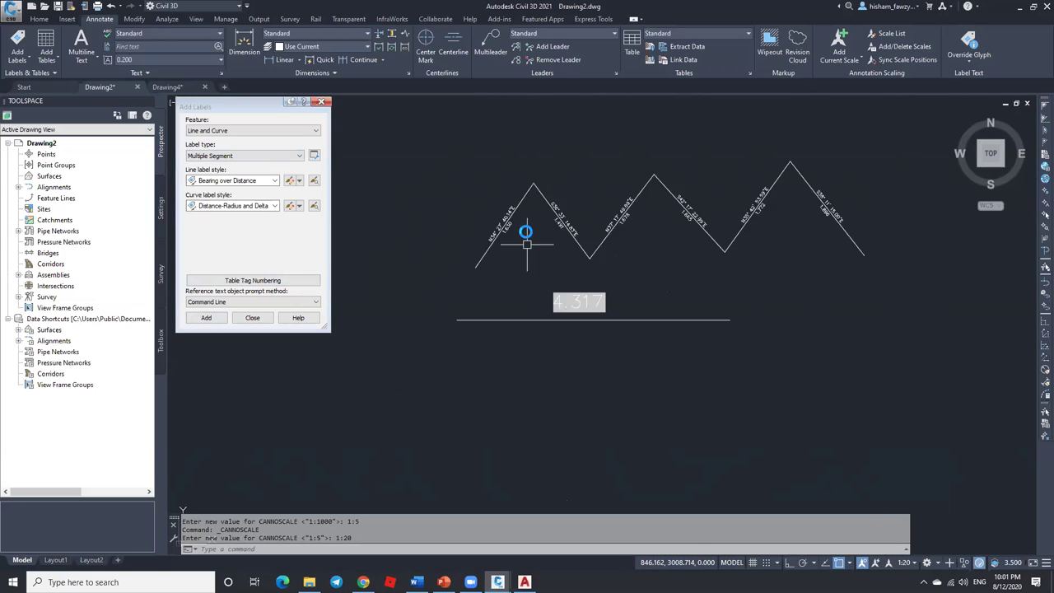
{"action": "scroll", "coordinate": [494, 255], "scroll_direction": "down", "scroll_amount": 3}
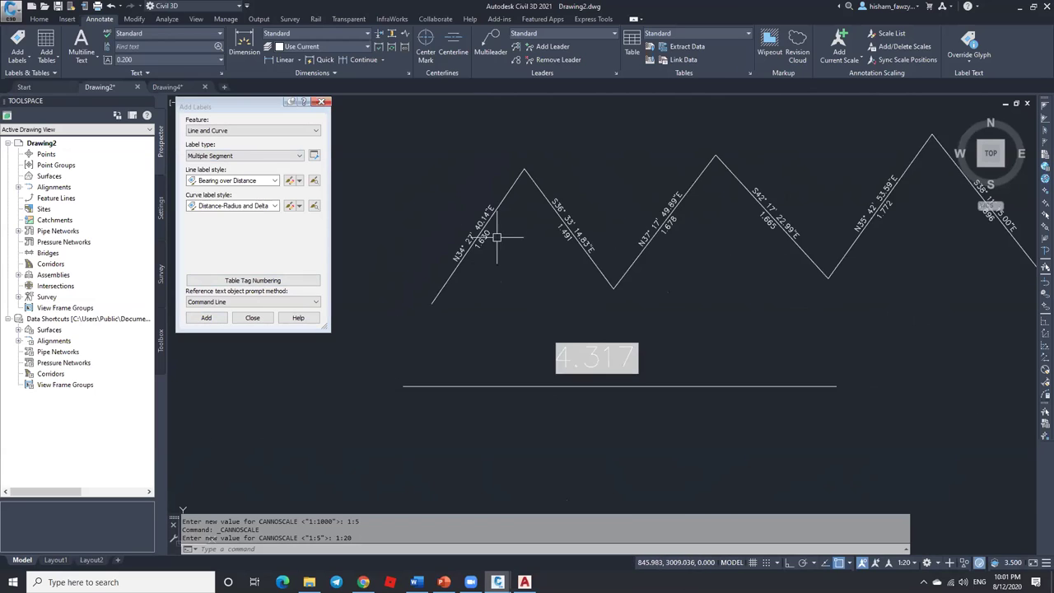
{"action": "scroll", "coordinate": [496, 197], "scroll_direction": "up", "scroll_amount": 3}
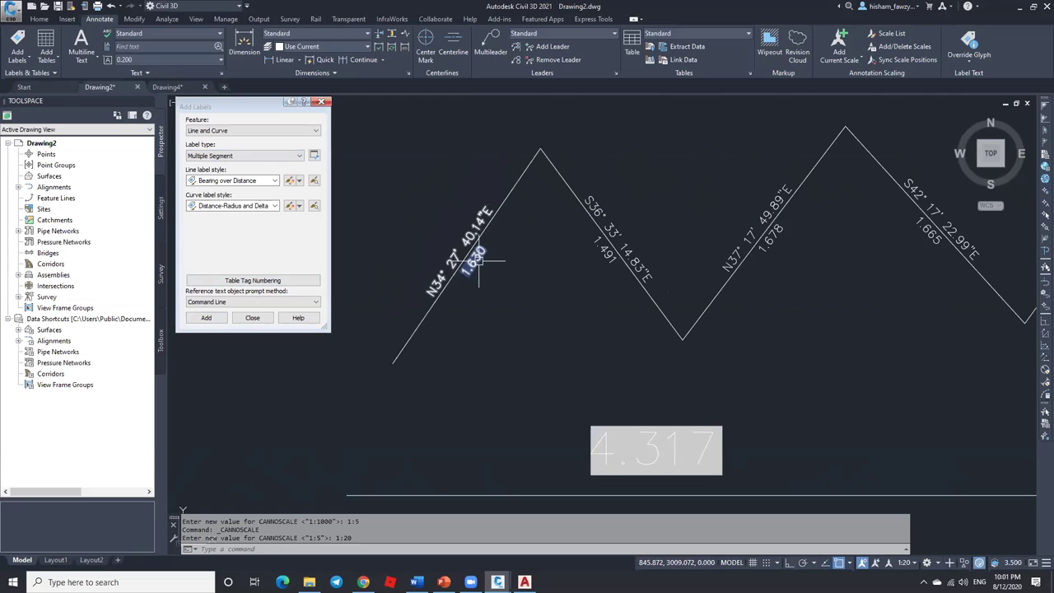
{"action": "scroll", "coordinate": [558, 232], "scroll_direction": "down", "scroll_amount": 2}
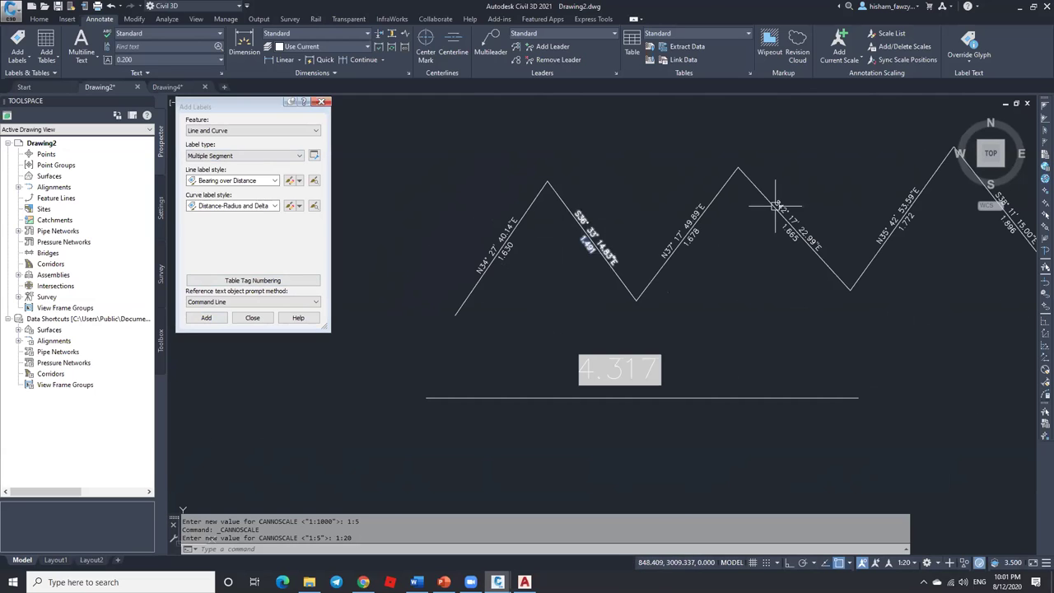
Step: Stretch the zigzag polyline's start point outward, making its first segment about 2.09 units long
{"action": "left_click", "coordinate": [464, 302]}
{"action": "left_click", "coordinate": [455, 313]}
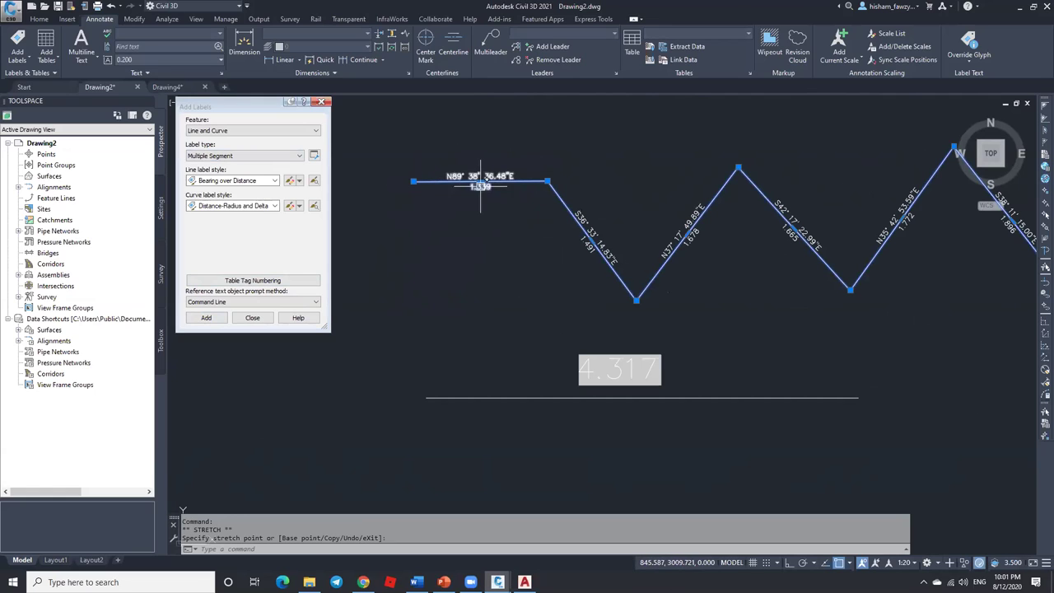
{"action": "left_click", "coordinate": [376, 294]}
Step: Convert the polyline's last segment to an outward arc of about 1.11 radius and move the Add Labels dialog
{"action": "scroll", "coordinate": [414, 285], "scroll_direction": "down", "scroll_amount": 2}
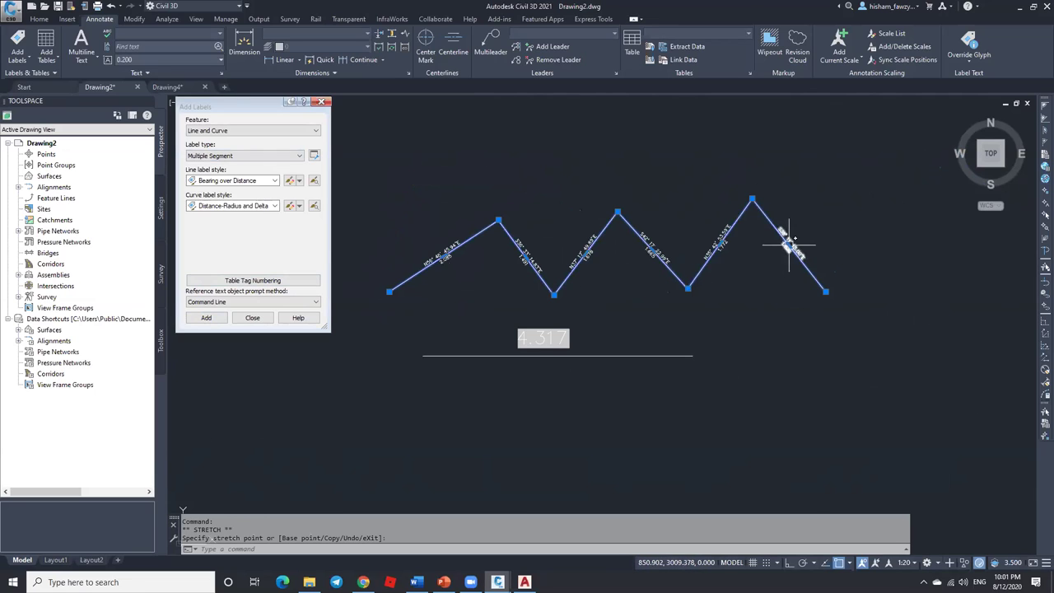
{"action": "mouse_move", "coordinate": [788, 245]}
{"action": "left_click", "coordinate": [832, 287]}
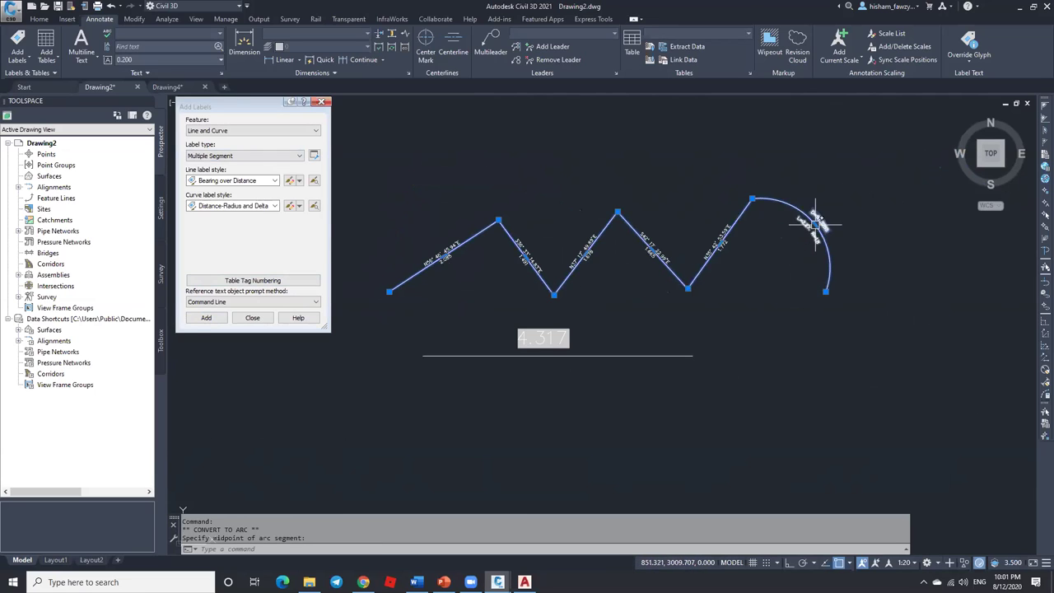
{"action": "scroll", "coordinate": [814, 224], "scroll_direction": "up", "scroll_amount": 4}
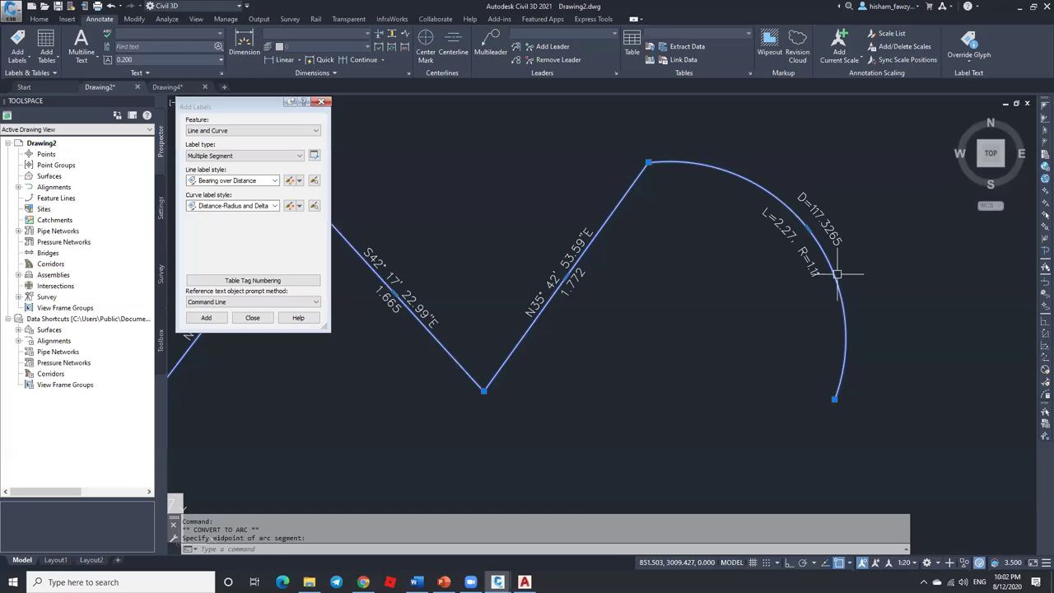
{"action": "scroll", "coordinate": [734, 308], "scroll_direction": "down", "scroll_amount": 3}
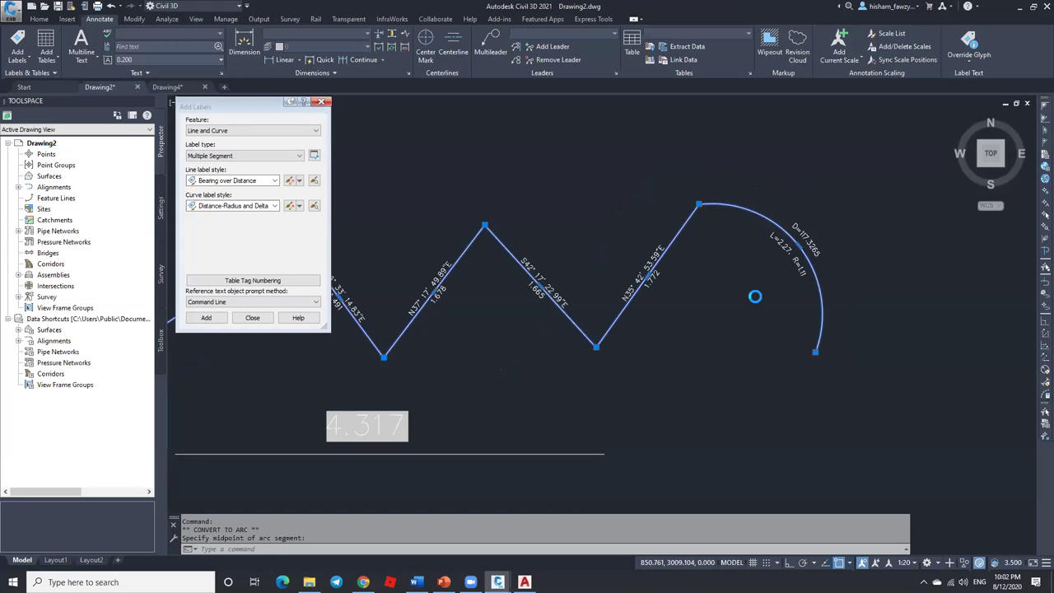
{"action": "scroll", "coordinate": [725, 297], "scroll_direction": "down", "scroll_amount": 1}
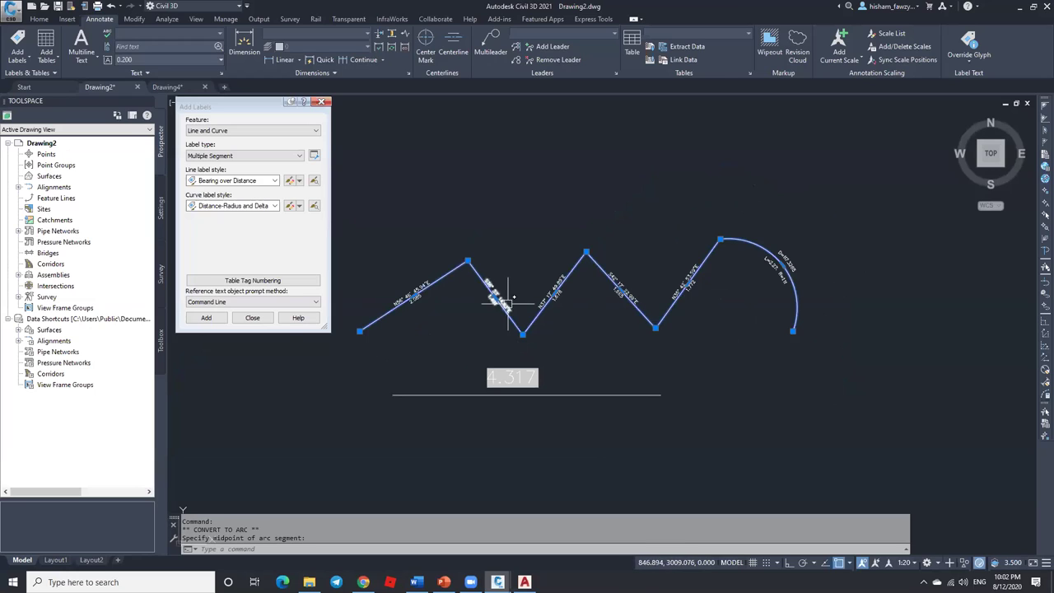
{"action": "key", "text": "Escape"}
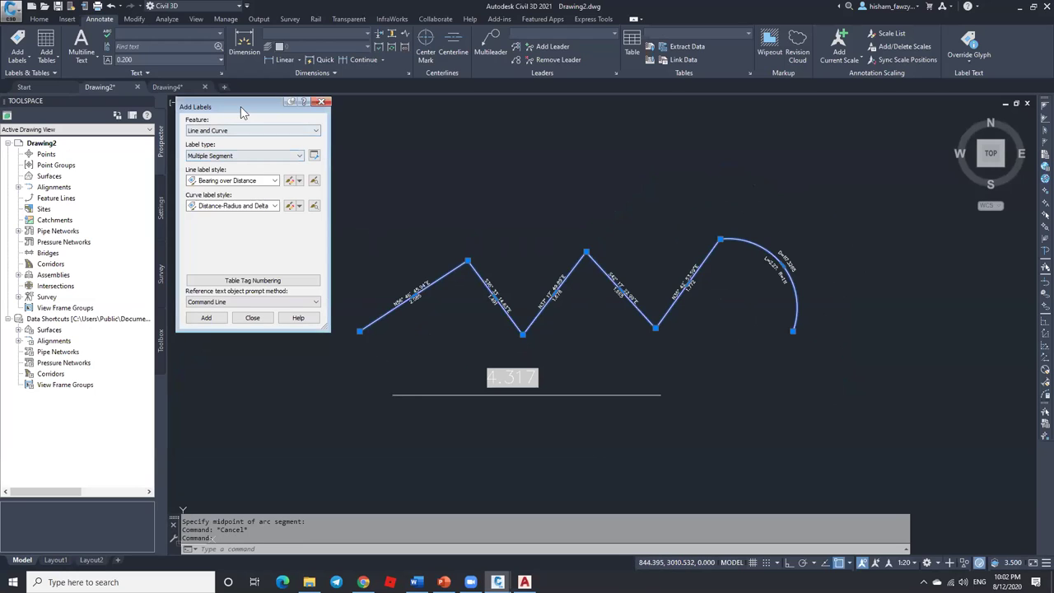
{"action": "left_click_drag", "start_coordinate": [243, 113], "coordinate": [277, 152]}
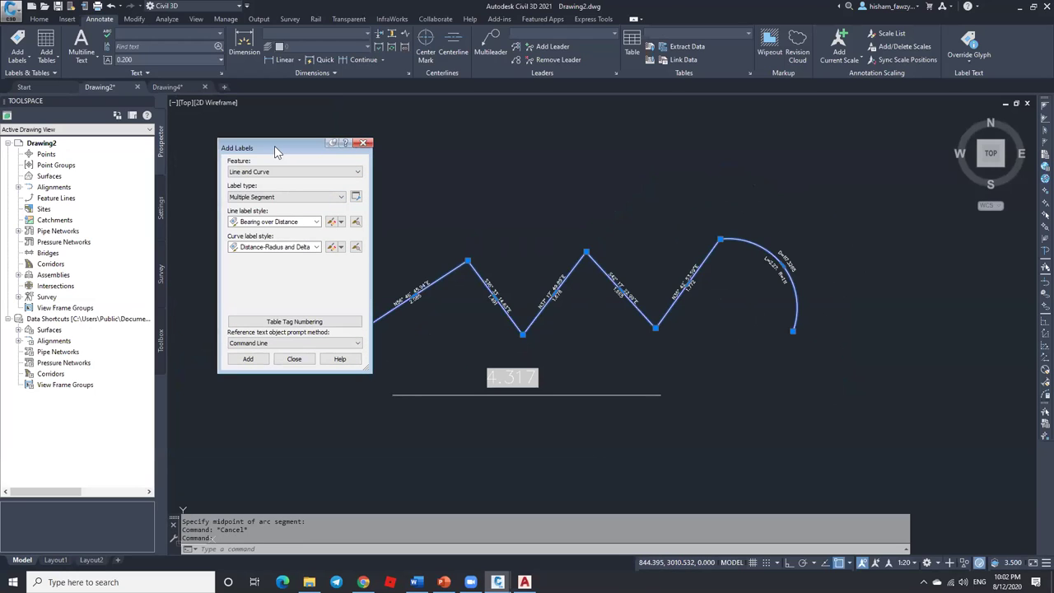
{"action": "key", "text": "Escape"}
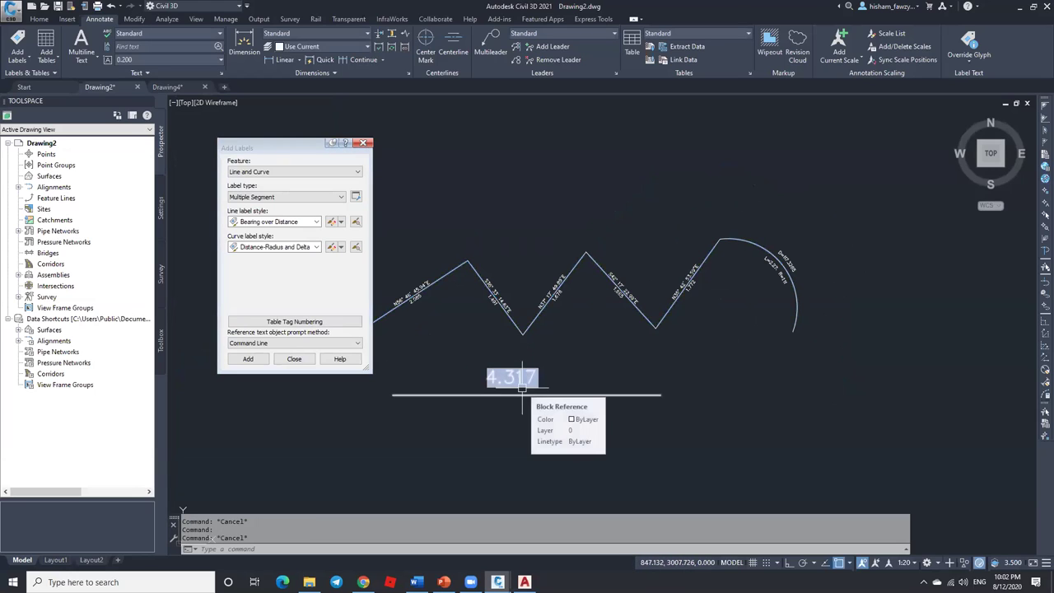
Step: Slide the first segment's label along its line towards the polyline's second vertex
{"action": "scroll", "coordinate": [527, 362], "scroll_direction": "down", "scroll_amount": 2}
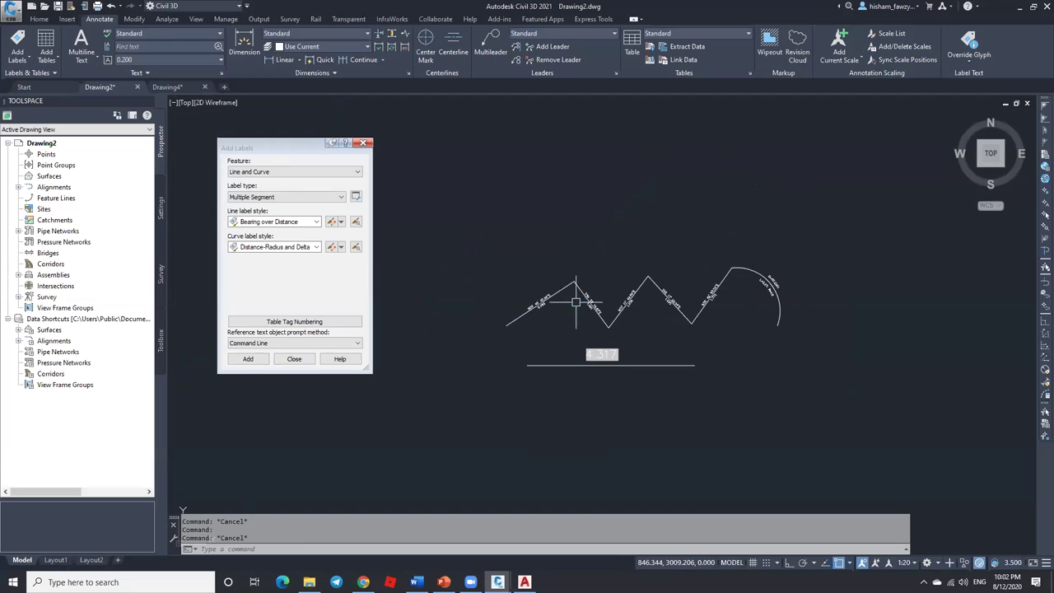
{"action": "scroll", "coordinate": [557, 290], "scroll_direction": "up", "scroll_amount": 4}
{"action": "left_click", "coordinate": [540, 277]}
{"action": "left_click", "coordinate": [518, 294]}
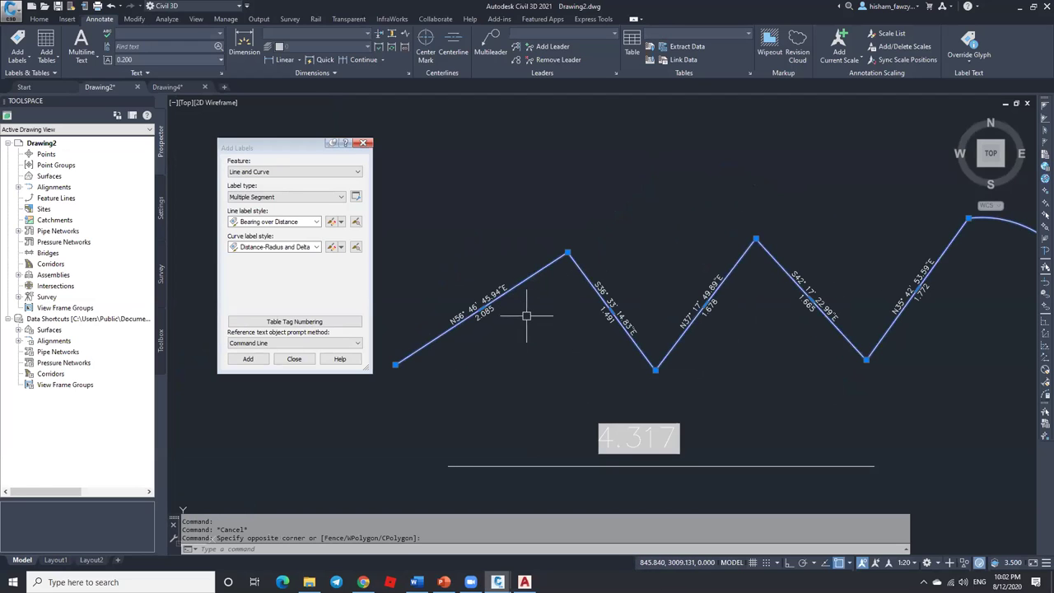
{"action": "scroll", "coordinate": [467, 301], "scroll_direction": "up", "scroll_amount": 5}
{"action": "key", "text": "Escape"}
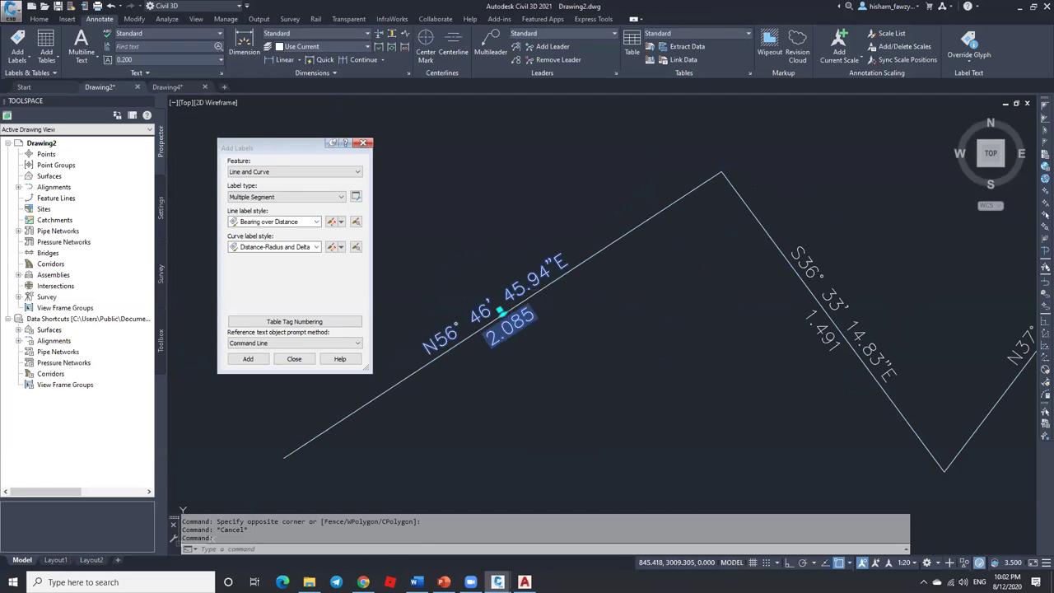
{"action": "left_click", "coordinate": [500, 311]}
{"action": "left_click", "coordinate": [500, 311]}
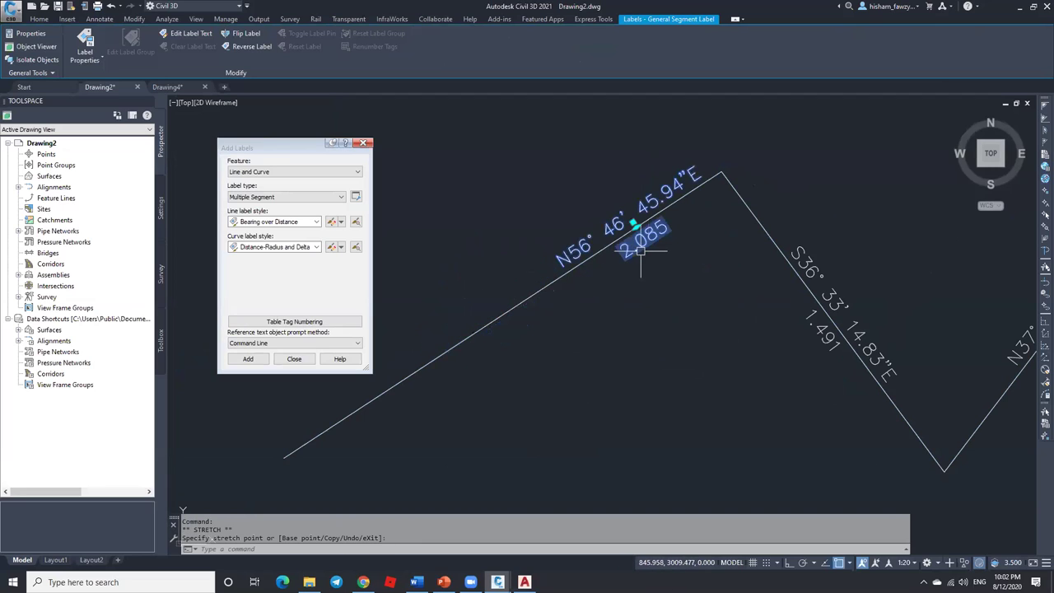
Step: Flip the first segment's label so bearing and distance swap sides, and slide it back to the segment's middle
{"action": "left_click", "coordinate": [249, 32]}
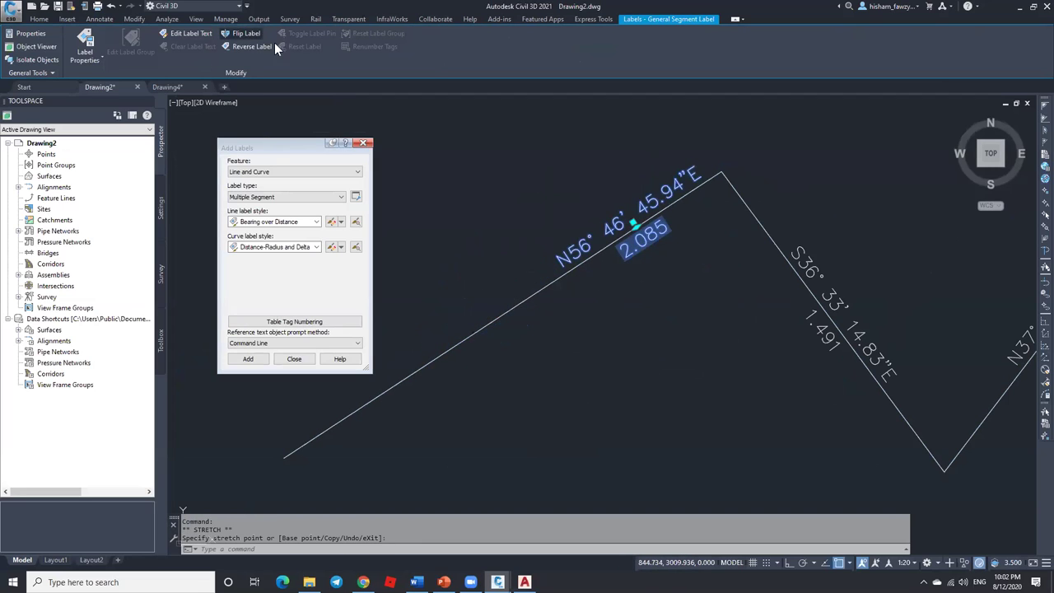
{"action": "left_click", "coordinate": [635, 226]}
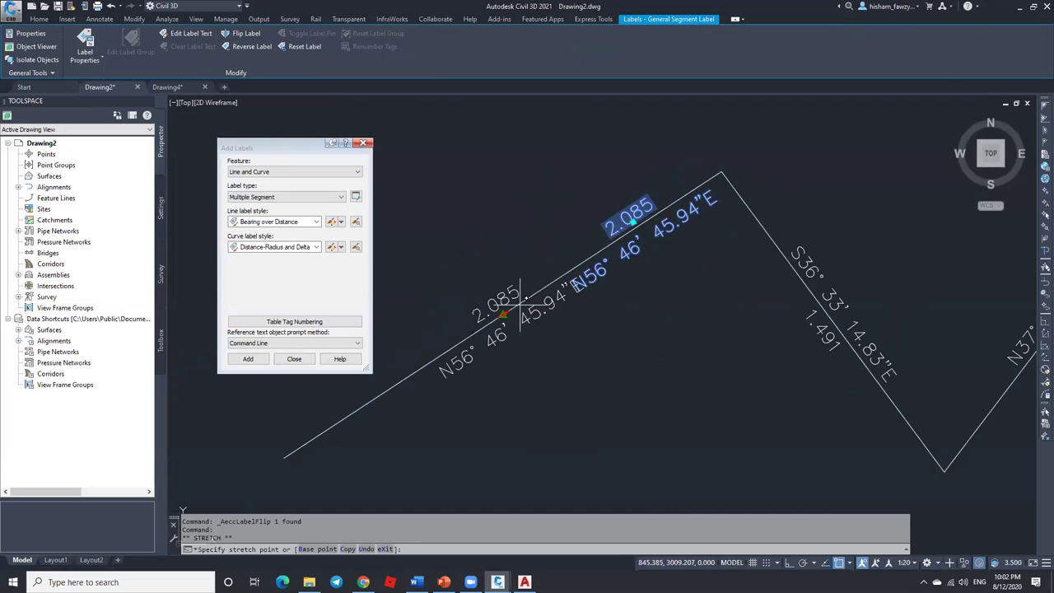
{"action": "key", "text": "Escape"}
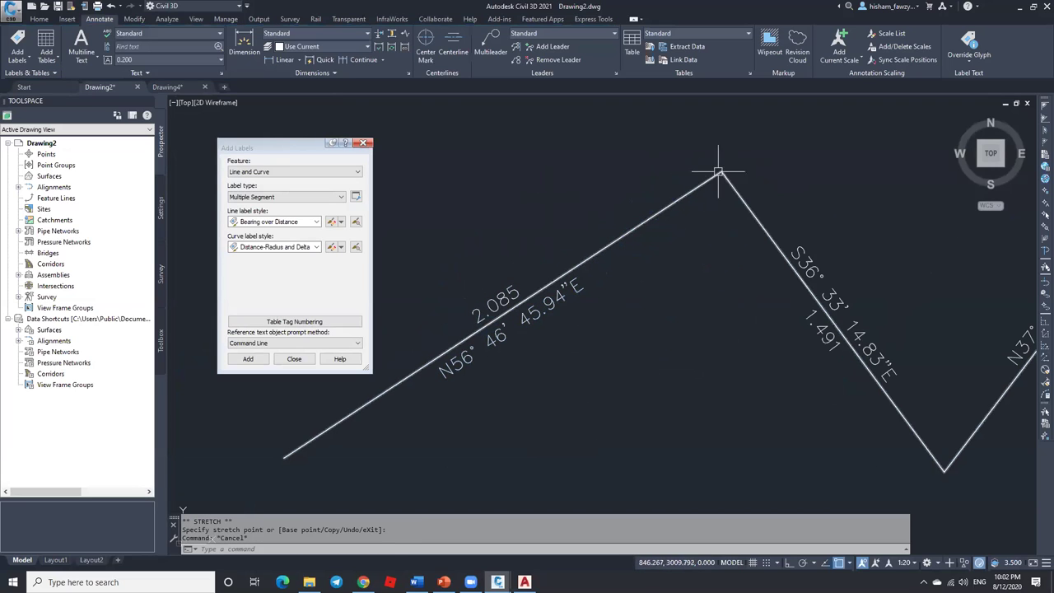
{"action": "scroll", "coordinate": [535, 309], "scroll_direction": "down", "scroll_amount": 5}
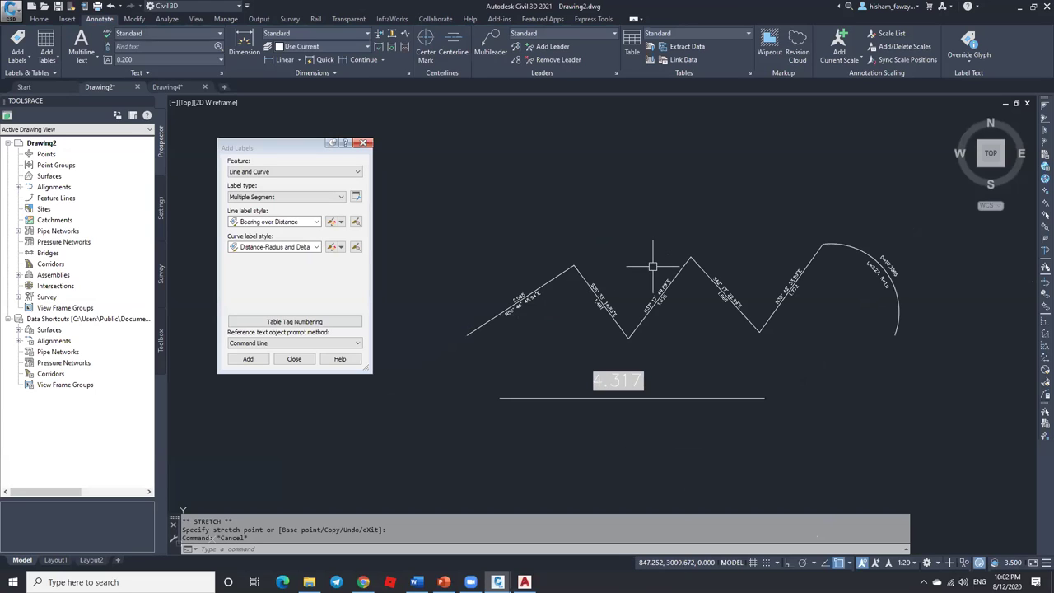
Step: Erase the labelled polyline and the 4.317 dynamic block from the drawing and close the Add Labels dialog
{"action": "left_click", "coordinate": [916, 208]}
{"action": "left_click", "coordinate": [499, 430]}
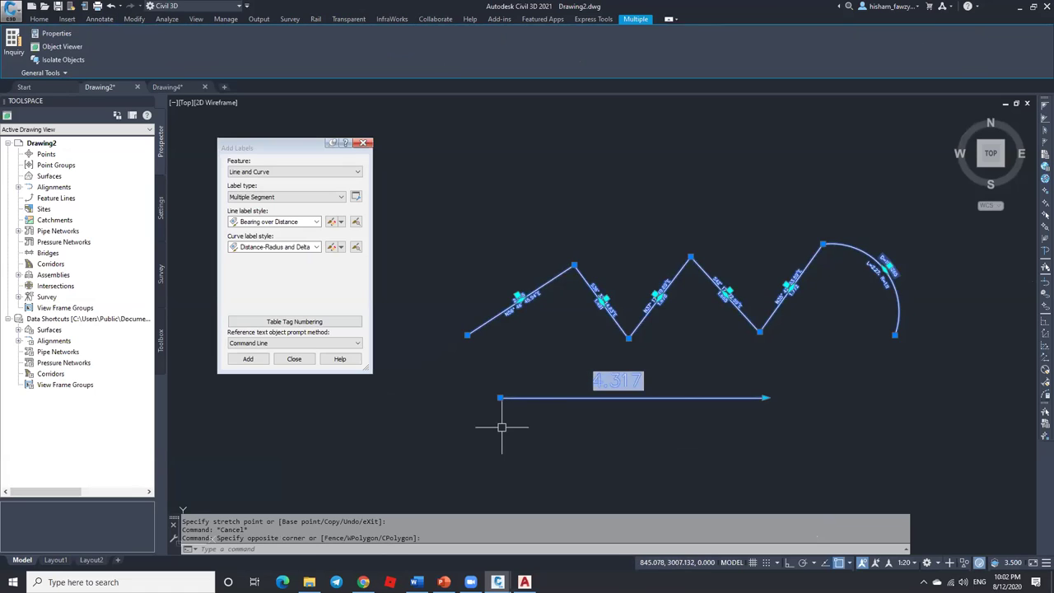
{"action": "key", "text": "Delete"}
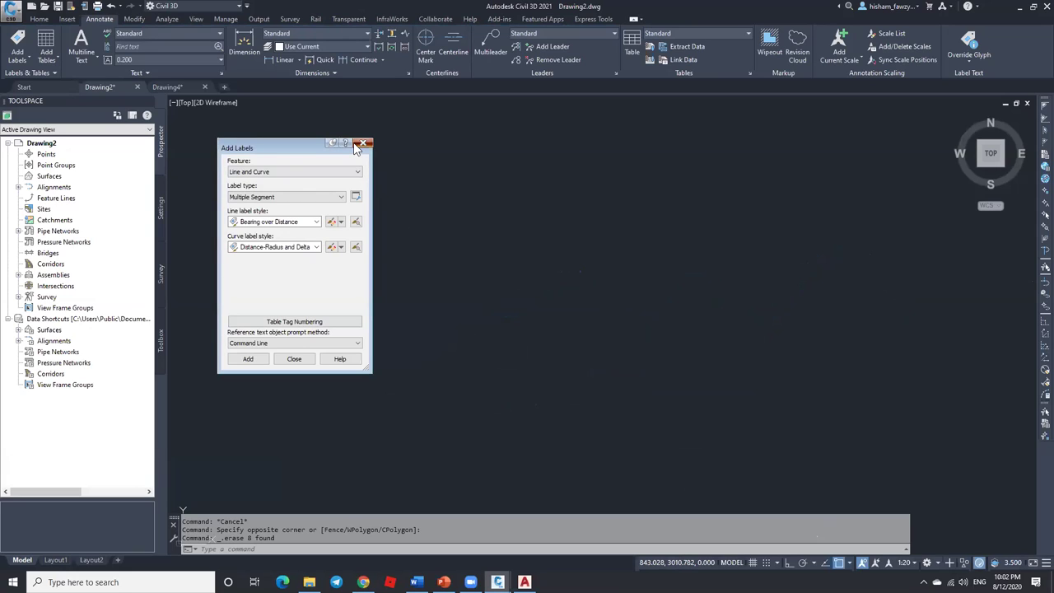
{"action": "left_click", "coordinate": [362, 142]}
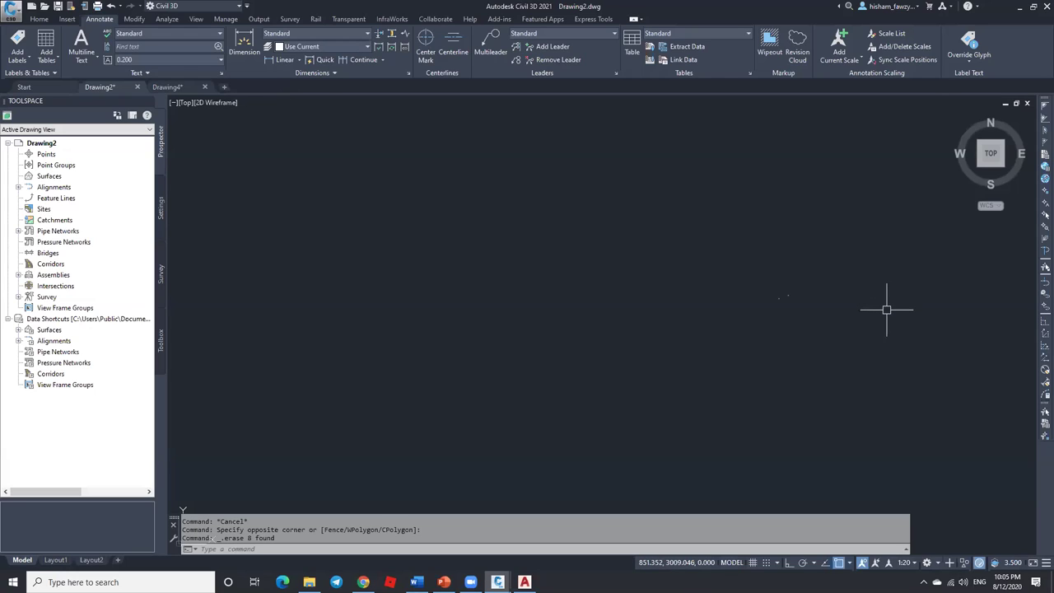
{"action": "left_click", "coordinate": [539, 320]}
{"action": "left_click", "coordinate": [379, 233]}
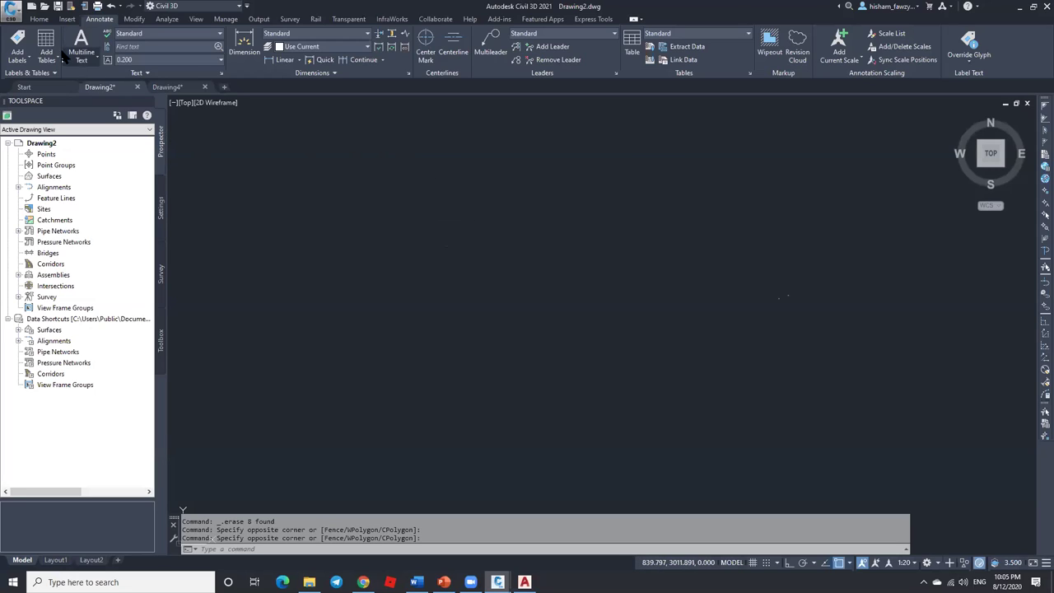
Step: Close Drawing4 without saving its changes, keeping Drawing2 open
{"action": "left_click", "coordinate": [41, 18]}
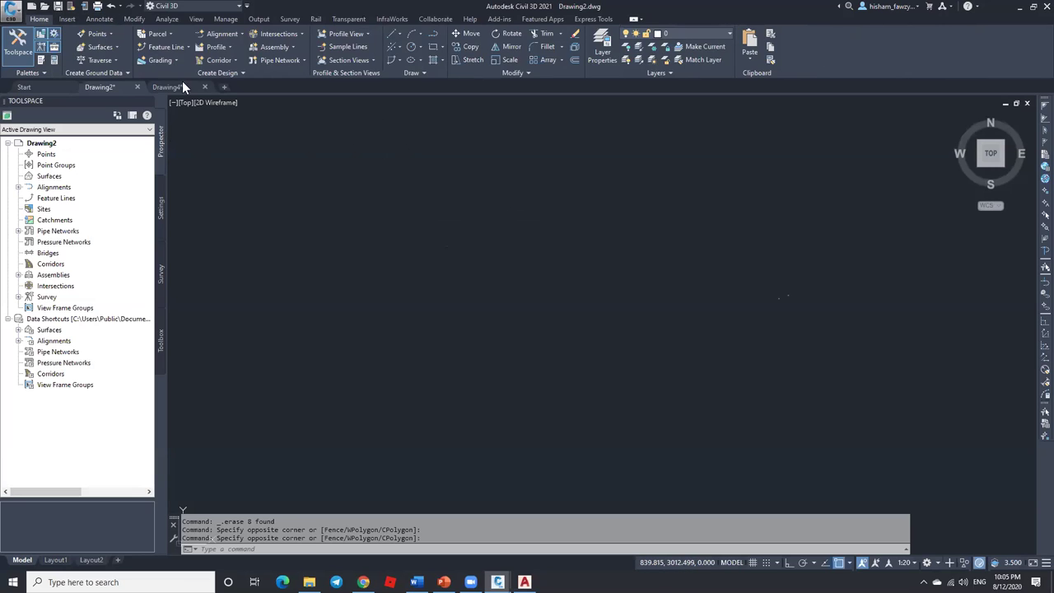
{"action": "left_click", "coordinate": [204, 87]}
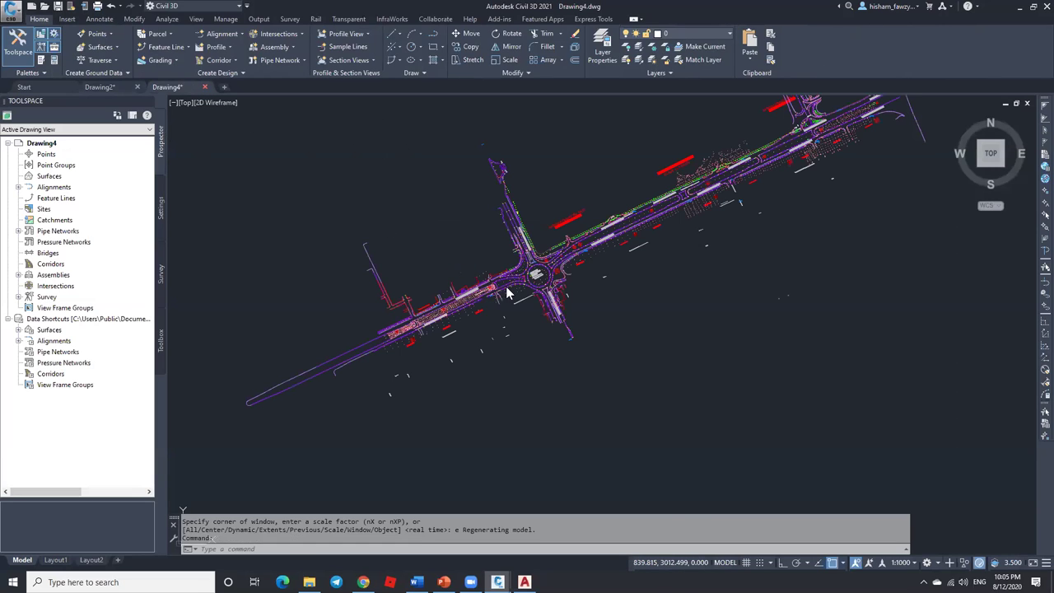
{"action": "left_click", "coordinate": [539, 314]}
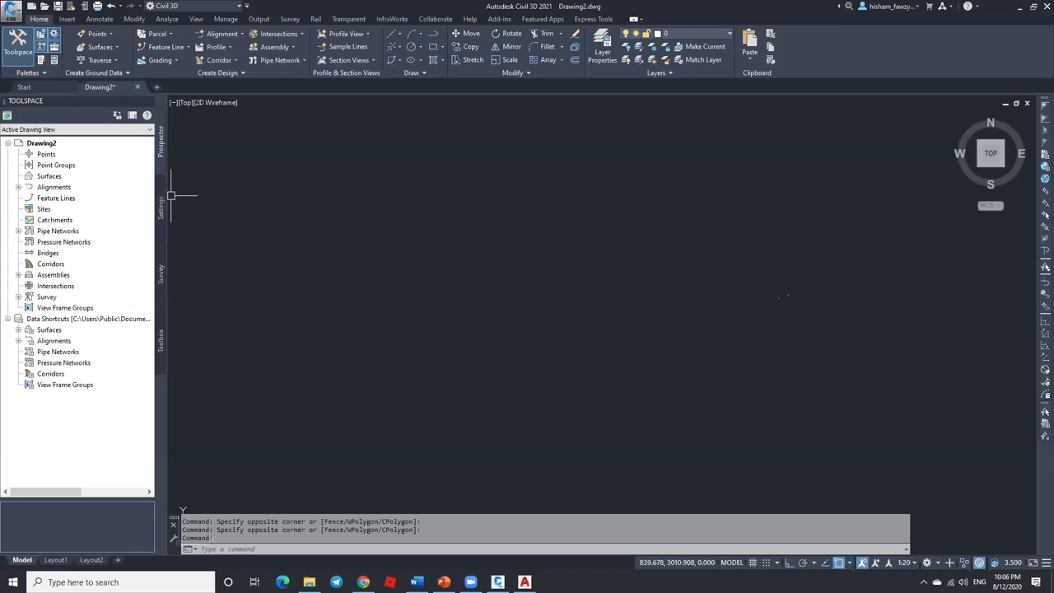
Step: Examine the Points and Point Groups collections of Drawing2 in Prospector and enlarge the item view area below the tree
{"action": "left_click_drag", "start_coordinate": [66, 157], "coordinate": [66, 159]}
{"action": "left_click", "coordinate": [50, 155]}
{"action": "left_click", "coordinate": [89, 164]}
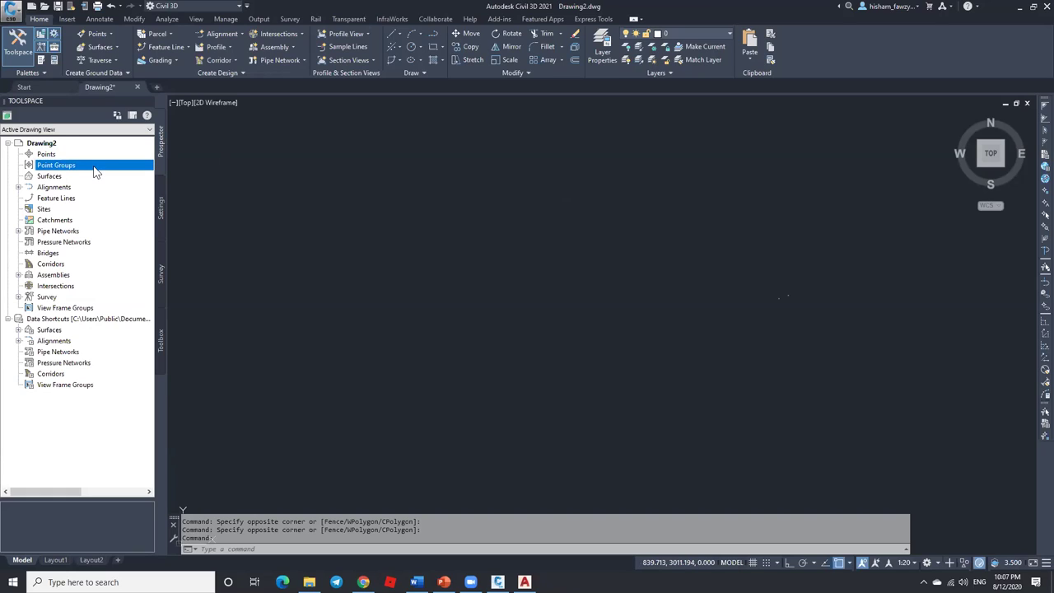
{"action": "left_click", "coordinate": [88, 156]}
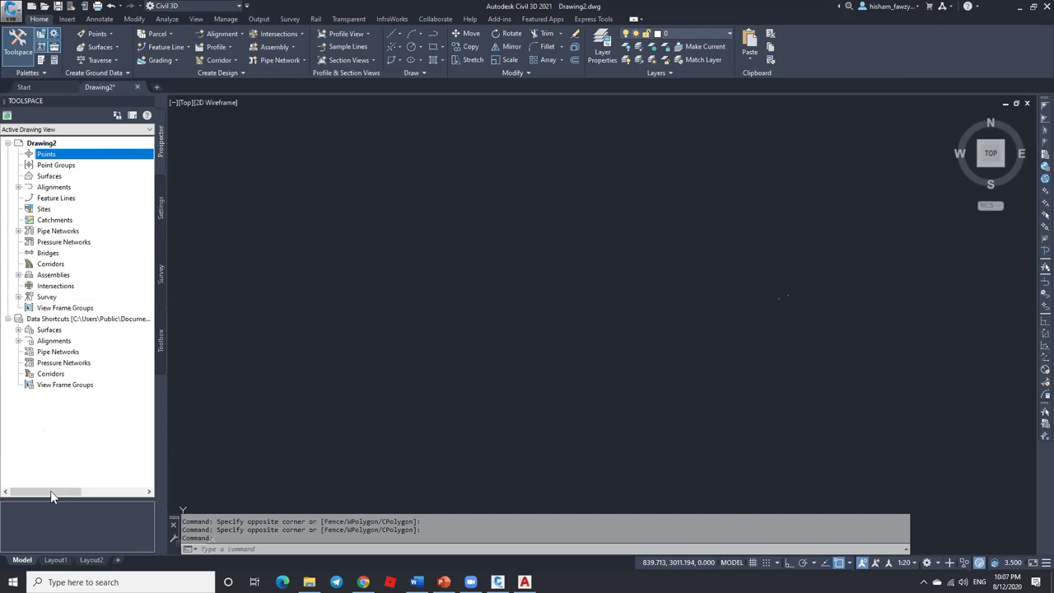
{"action": "left_click_drag", "start_coordinate": [53, 499], "coordinate": [59, 422]}
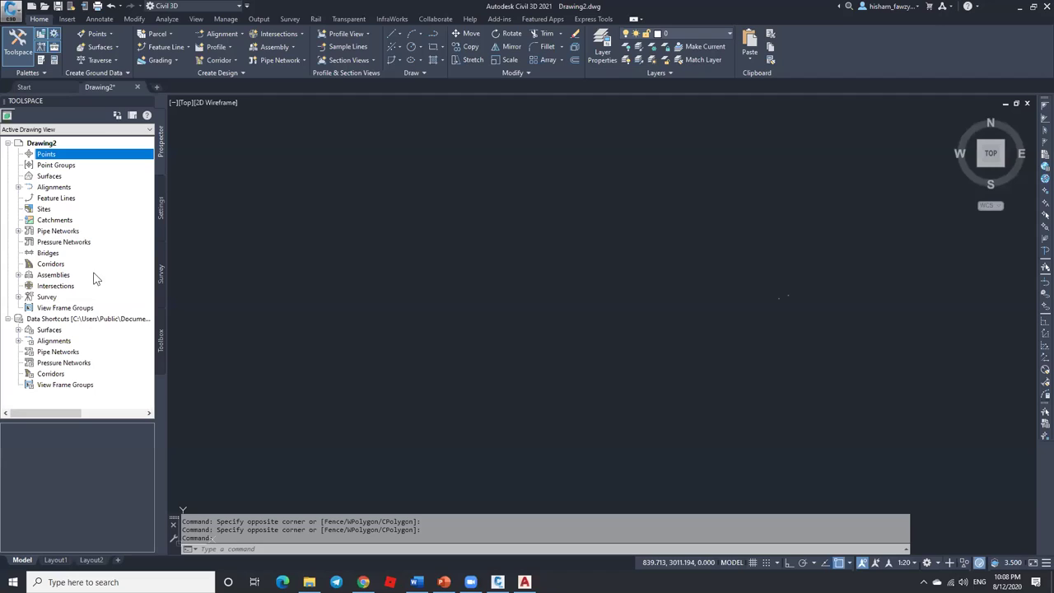
{"action": "left_click", "coordinate": [80, 165]}
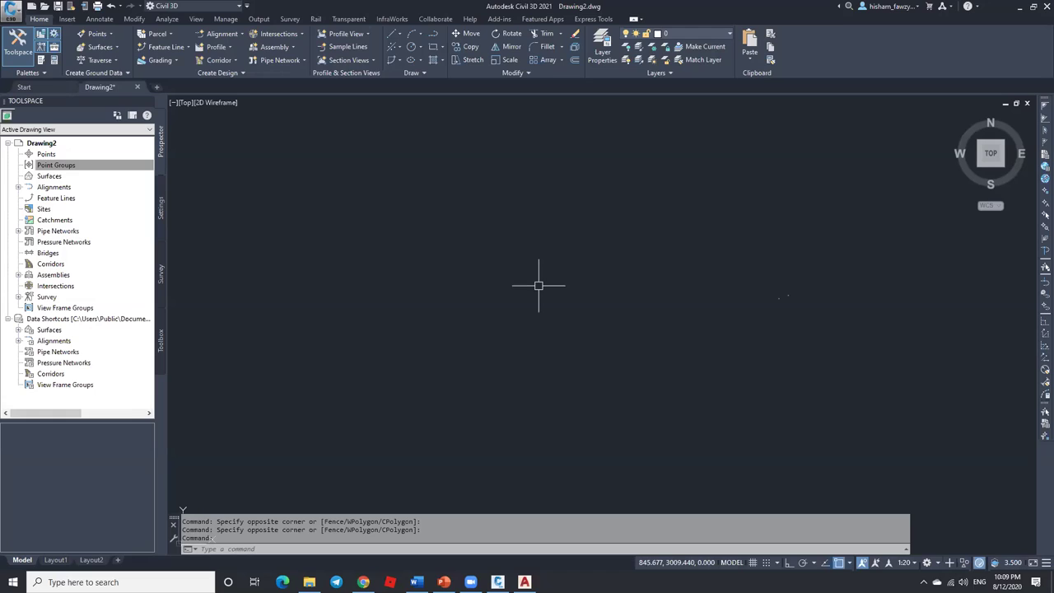
{"action": "left_click", "coordinate": [56, 166]}
{"action": "left_click", "coordinate": [46, 154]}
{"action": "left_click", "coordinate": [70, 168]}
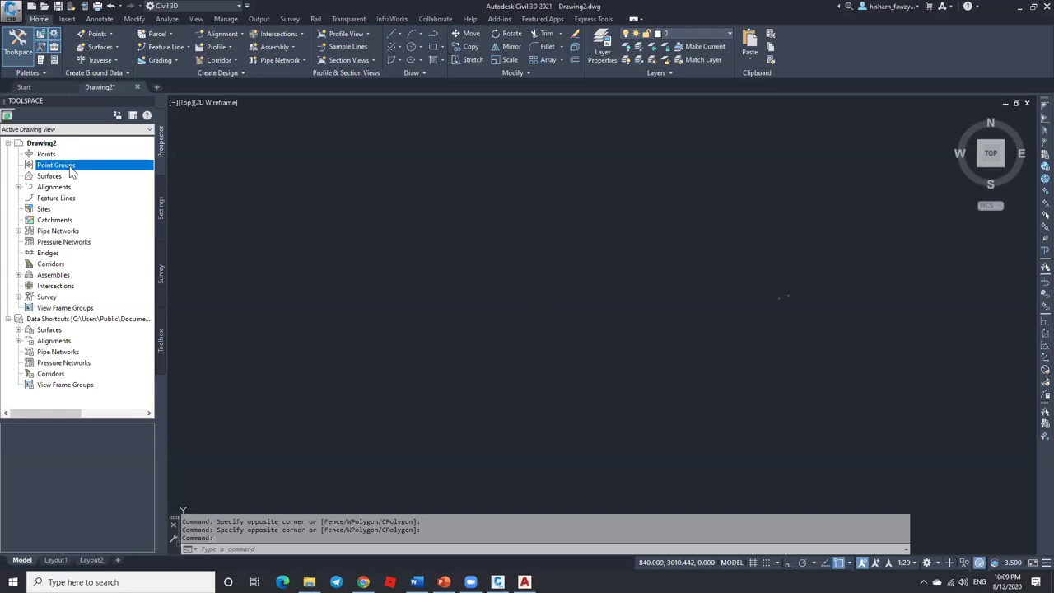
Step: Examine the Point settings of Drawing2: point styles, label styles, point file formats, description key sets, table styles and commands
{"action": "left_click", "coordinate": [159, 208]}
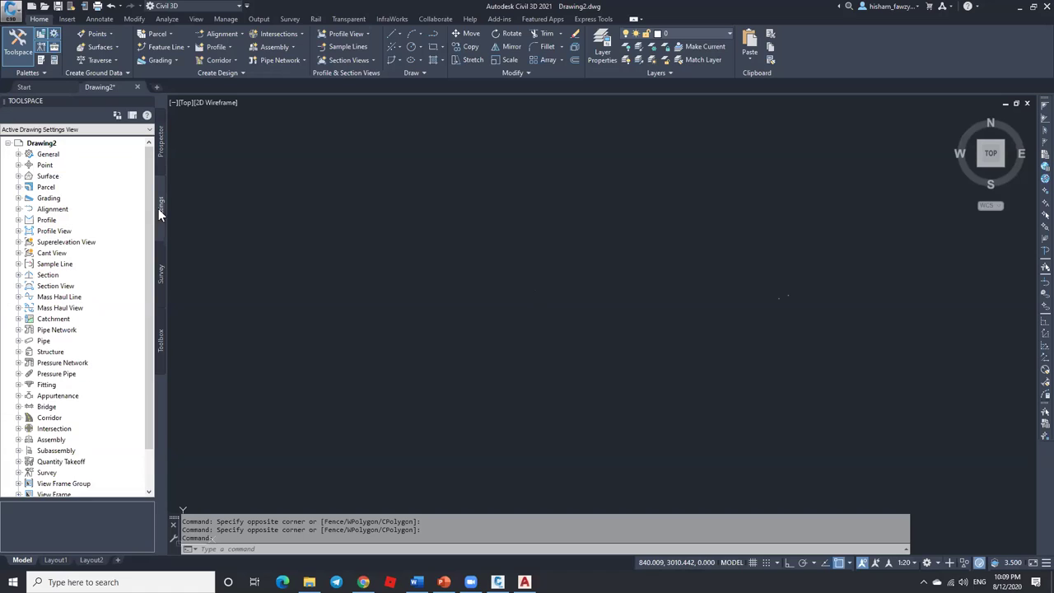
{"action": "left_click", "coordinate": [18, 165]}
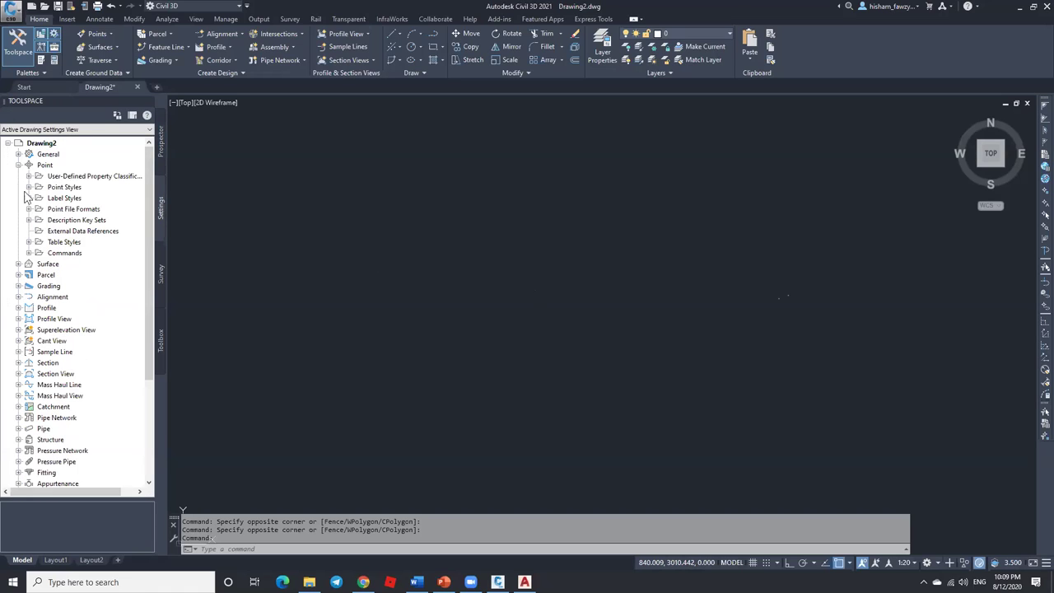
{"action": "left_click", "coordinate": [71, 188]}
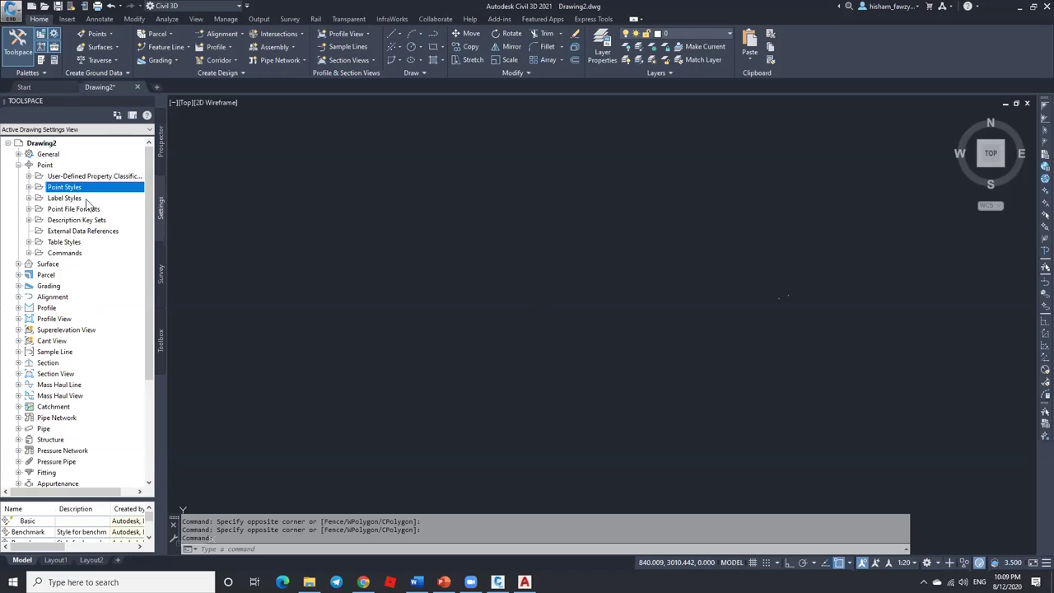
{"action": "left_click", "coordinate": [88, 199]}
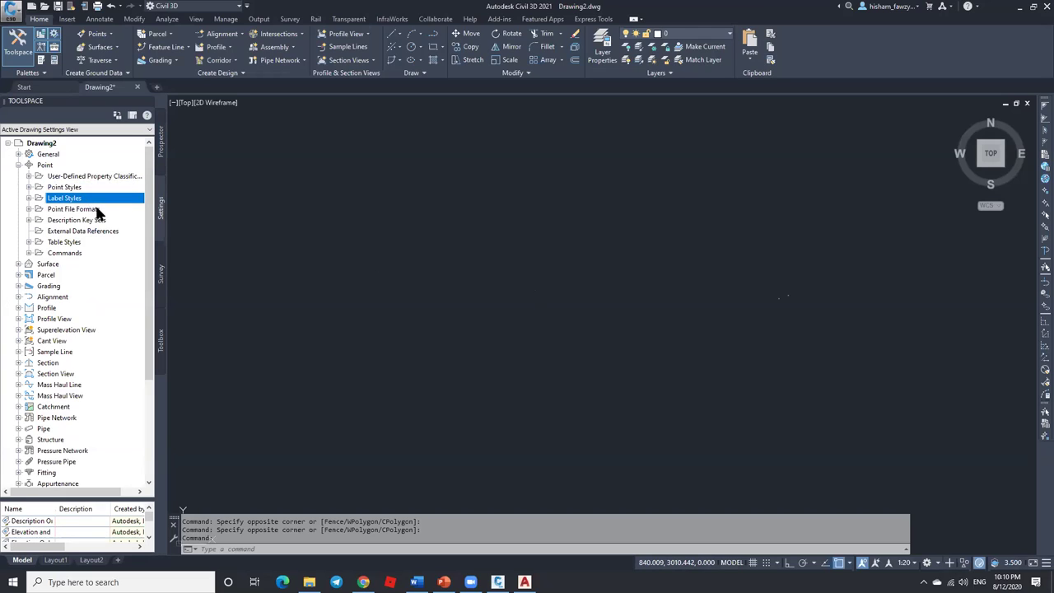
{"action": "left_click", "coordinate": [99, 210]}
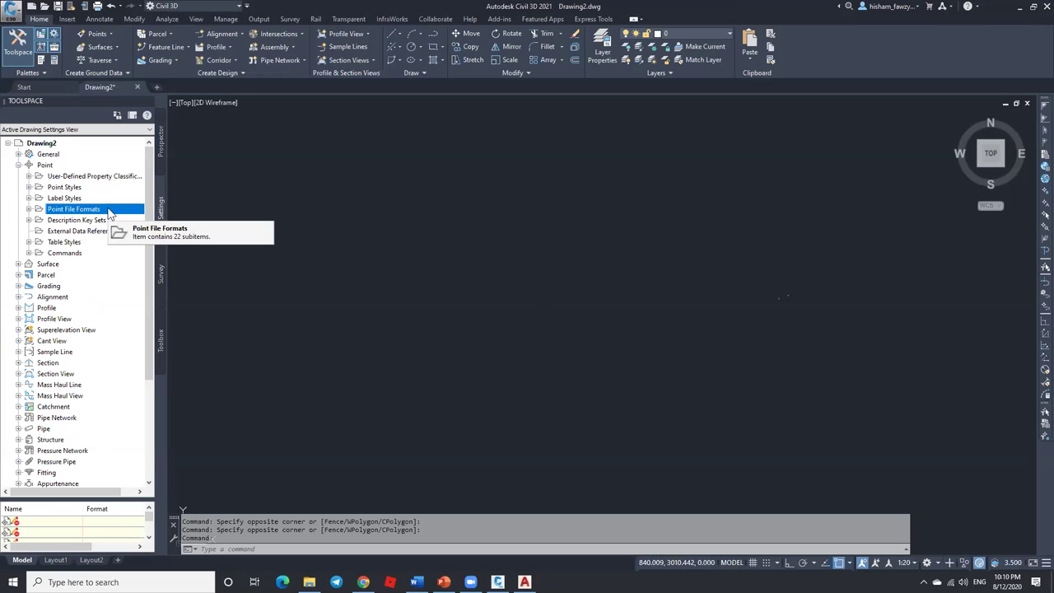
{"action": "left_click", "coordinate": [97, 221]}
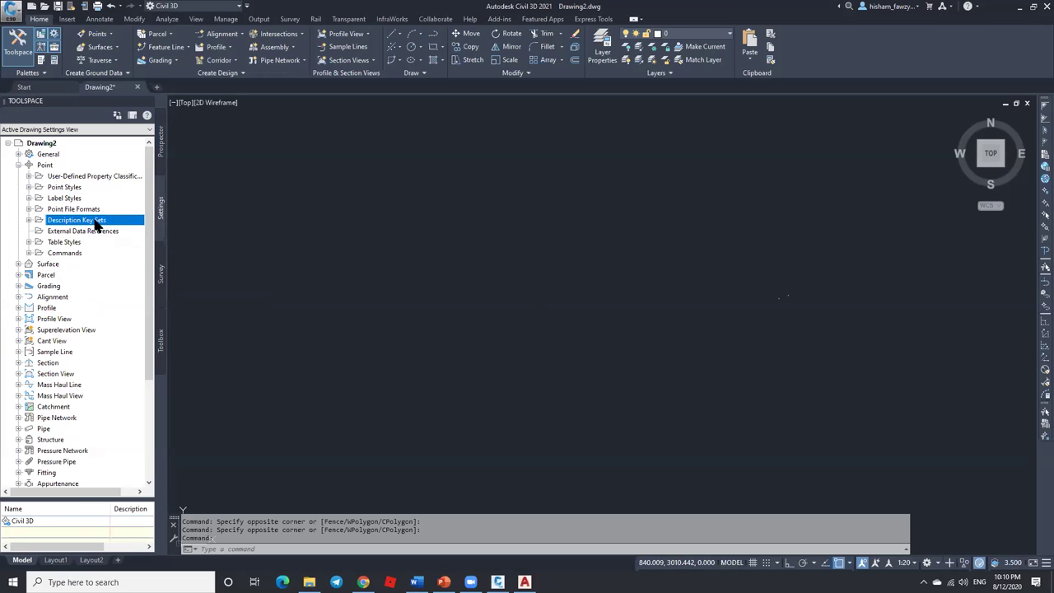
{"action": "left_click", "coordinate": [76, 244]}
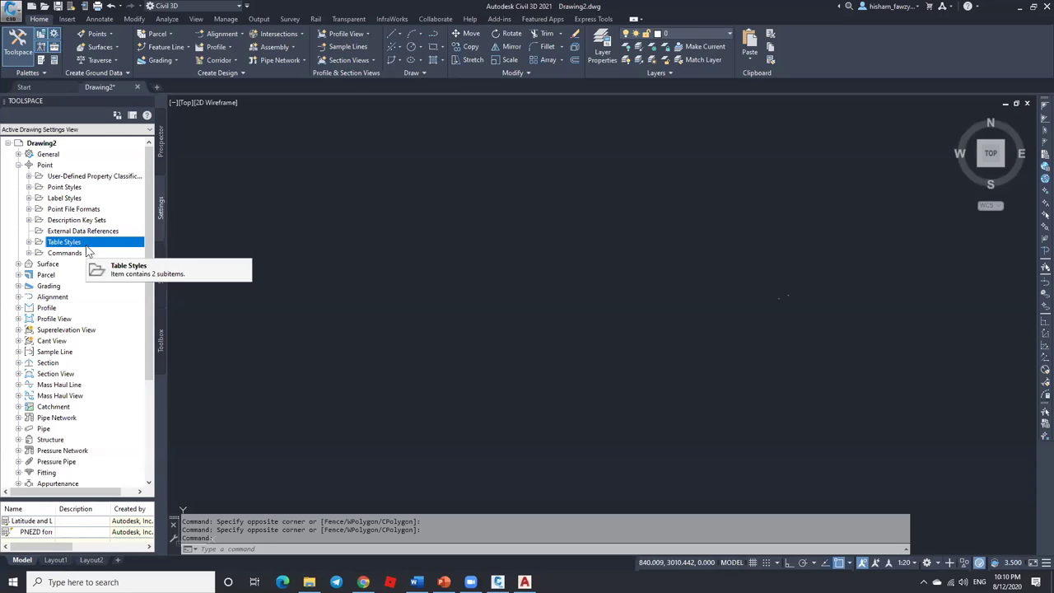
{"action": "left_click", "coordinate": [74, 256]}
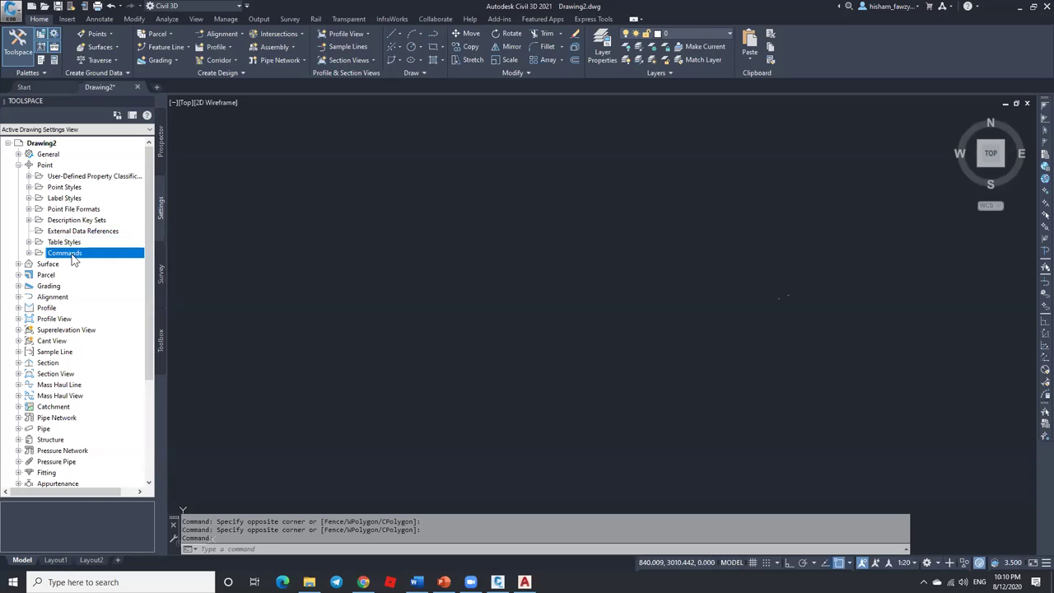
{"action": "left_click", "coordinate": [18, 165]}
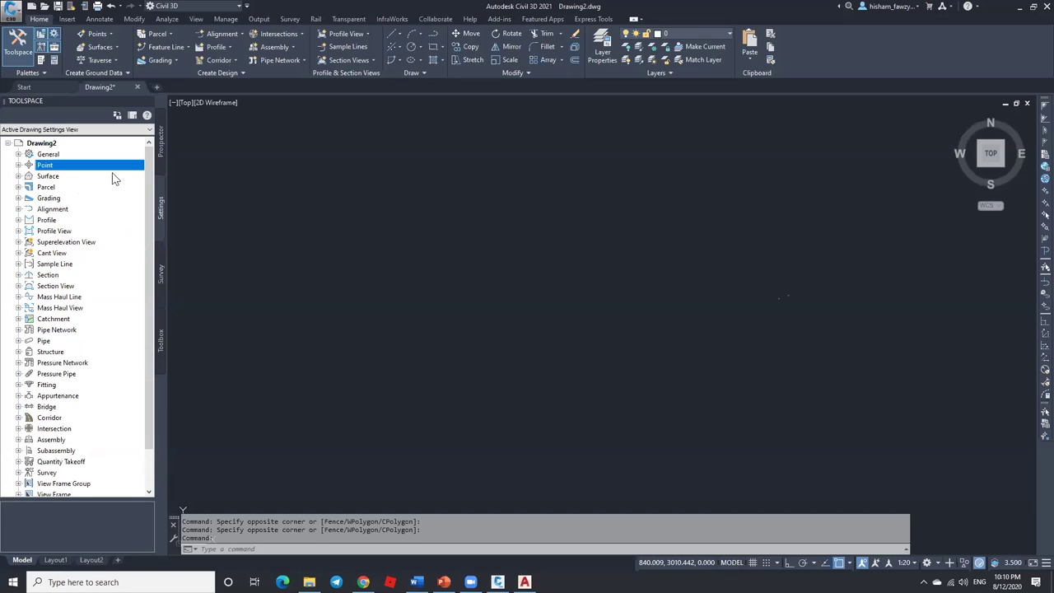
Step: Return to Point Groups in Prospector and open the Point Creation Tools
{"action": "left_click", "coordinate": [162, 151]}
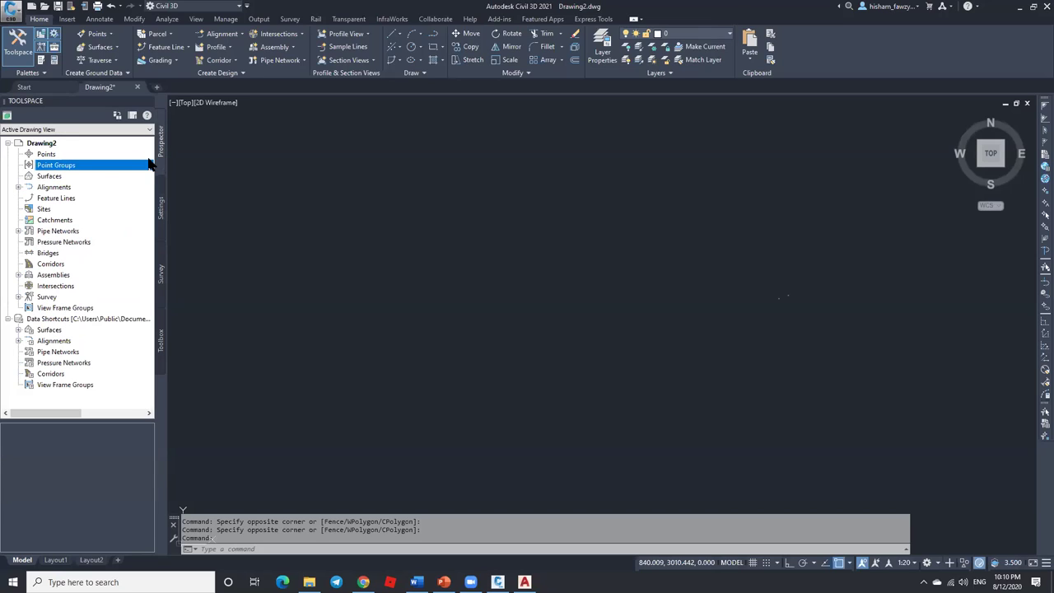
{"action": "left_click", "coordinate": [62, 157]}
{"action": "left_click", "coordinate": [63, 165]}
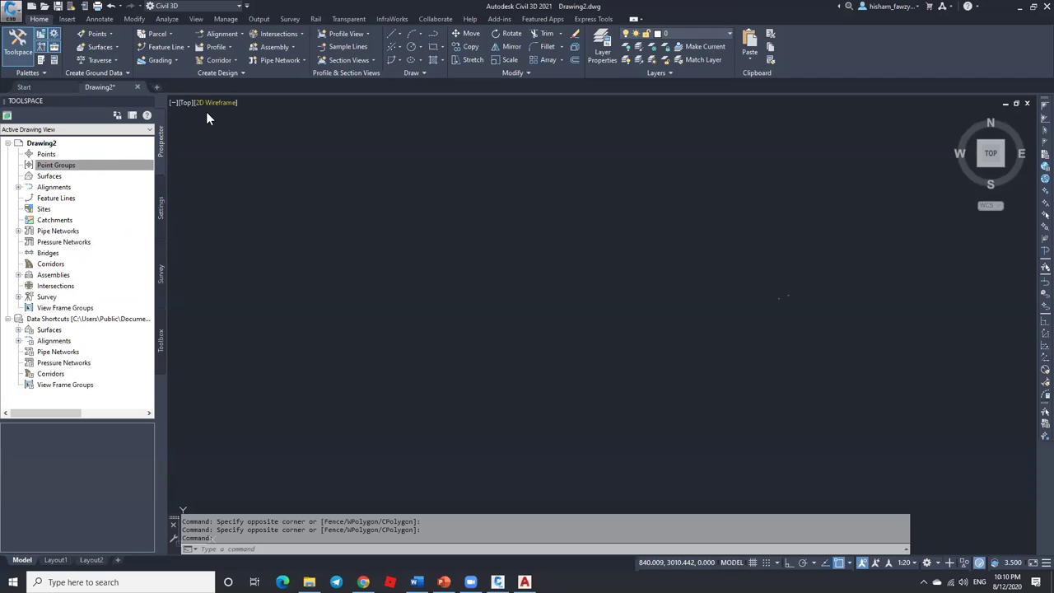
{"action": "left_click", "coordinate": [110, 35]}
{"action": "left_click", "coordinate": [110, 34]}
{"action": "left_click", "coordinate": [109, 35]}
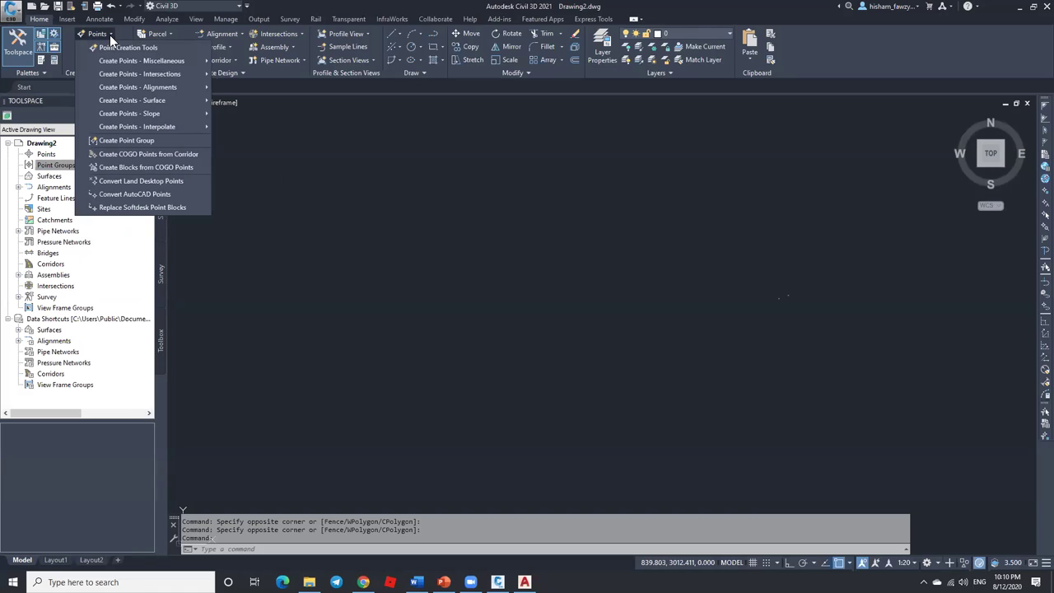
{"action": "left_click", "coordinate": [110, 34]}
{"action": "left_click", "coordinate": [114, 45]}
{"action": "left_click", "coordinate": [114, 45]}
{"action": "left_click", "coordinate": [110, 37]}
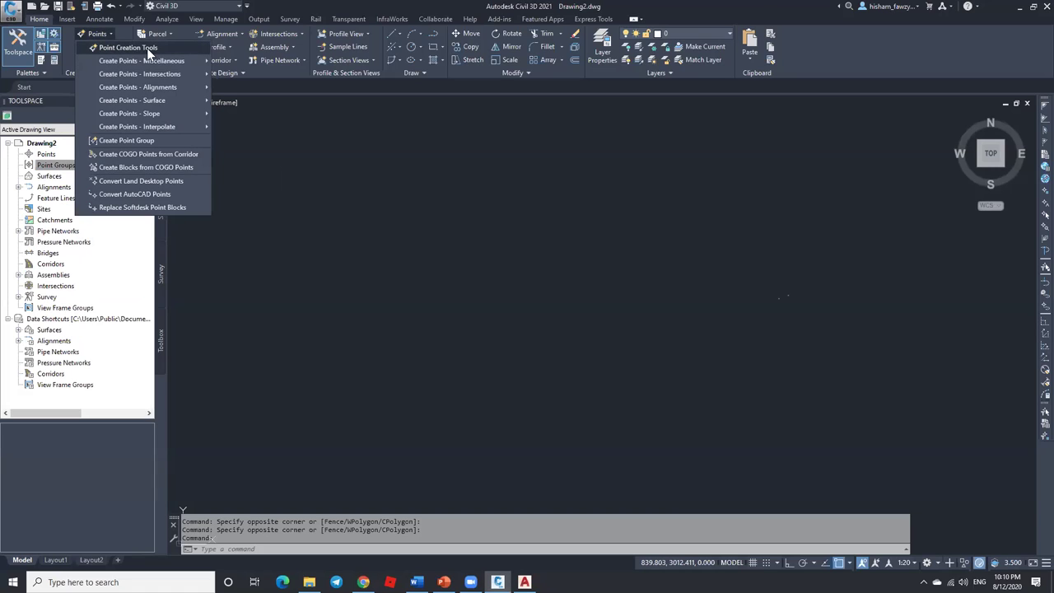
{"action": "left_click", "coordinate": [147, 49]}
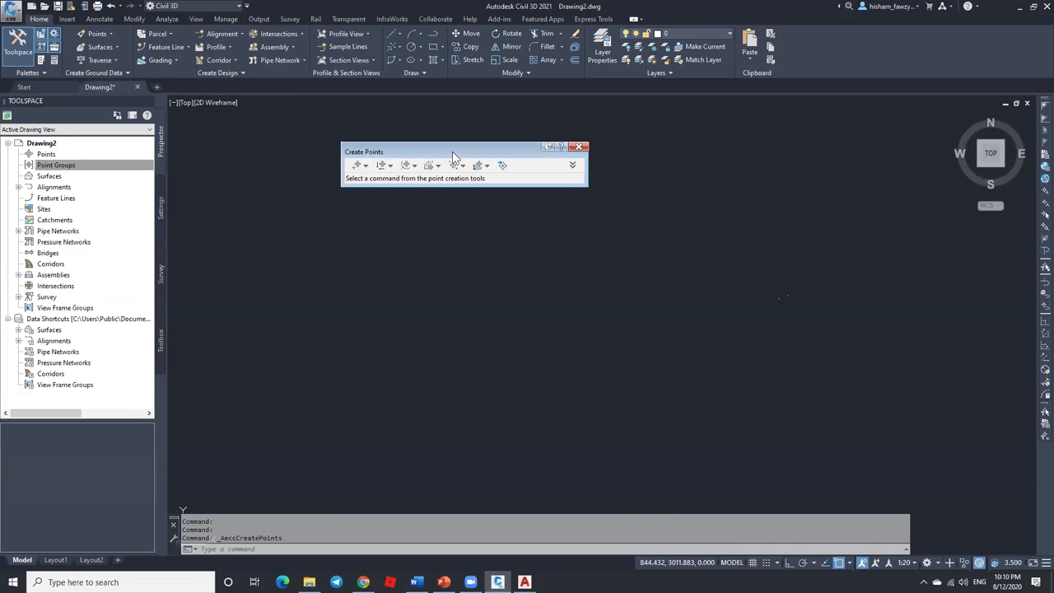
Step: Review the manual point-creation methods in Create Points and the other available commands for creating points
{"action": "left_click", "coordinate": [365, 165]}
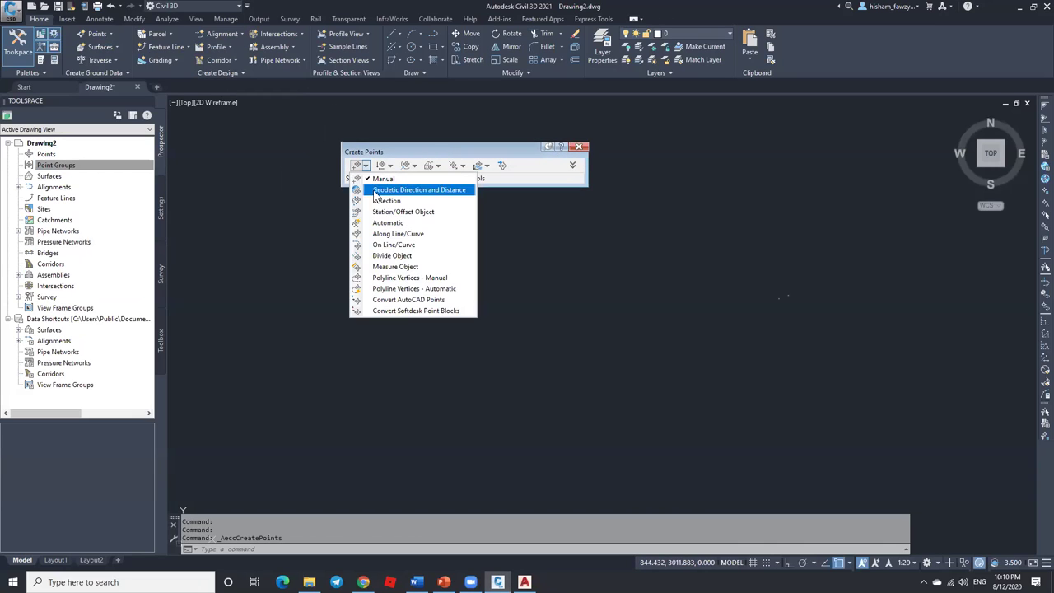
{"action": "left_click", "coordinate": [392, 144]}
{"action": "left_click", "coordinate": [107, 34]}
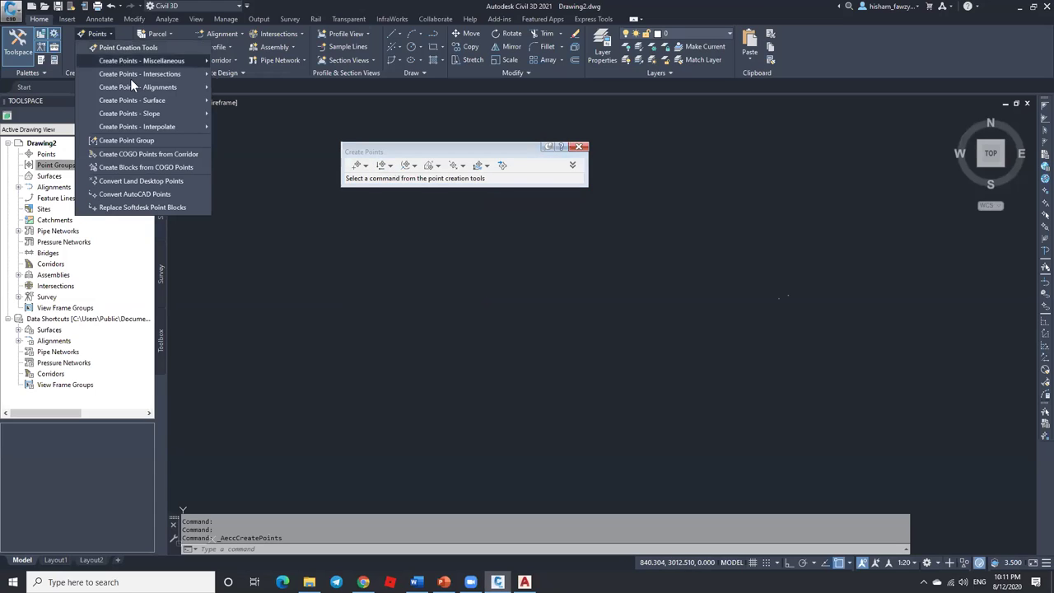
{"action": "left_click", "coordinate": [258, 179]}
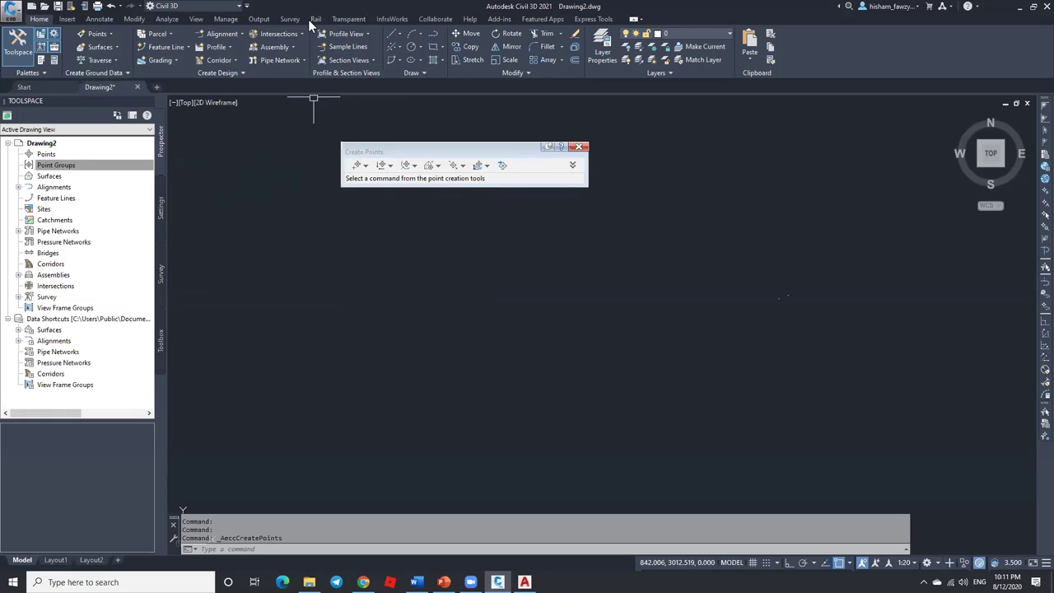
Step: Show the classic menu bar and look through its Points, Lines/Curves, Alignments and Corridors commands
{"action": "left_click", "coordinate": [247, 7]}
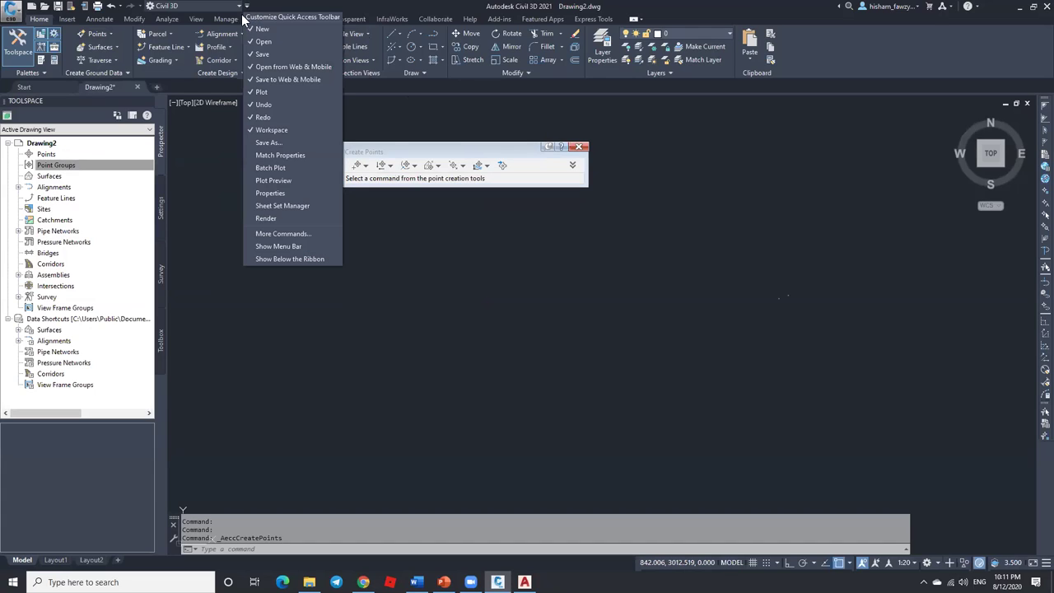
{"action": "left_click", "coordinate": [301, 246]}
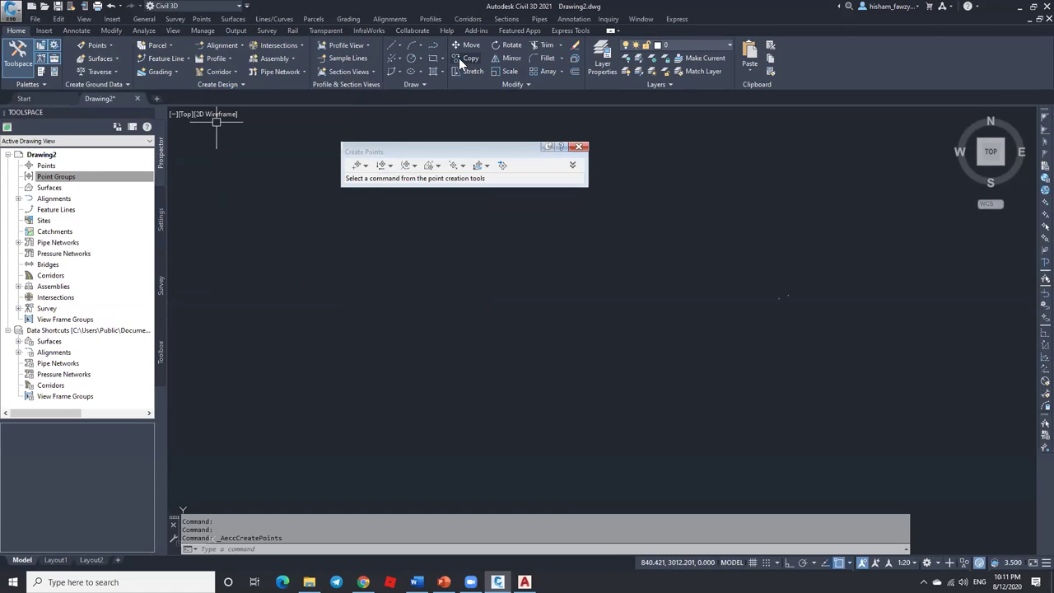
{"action": "left_click", "coordinate": [201, 20]}
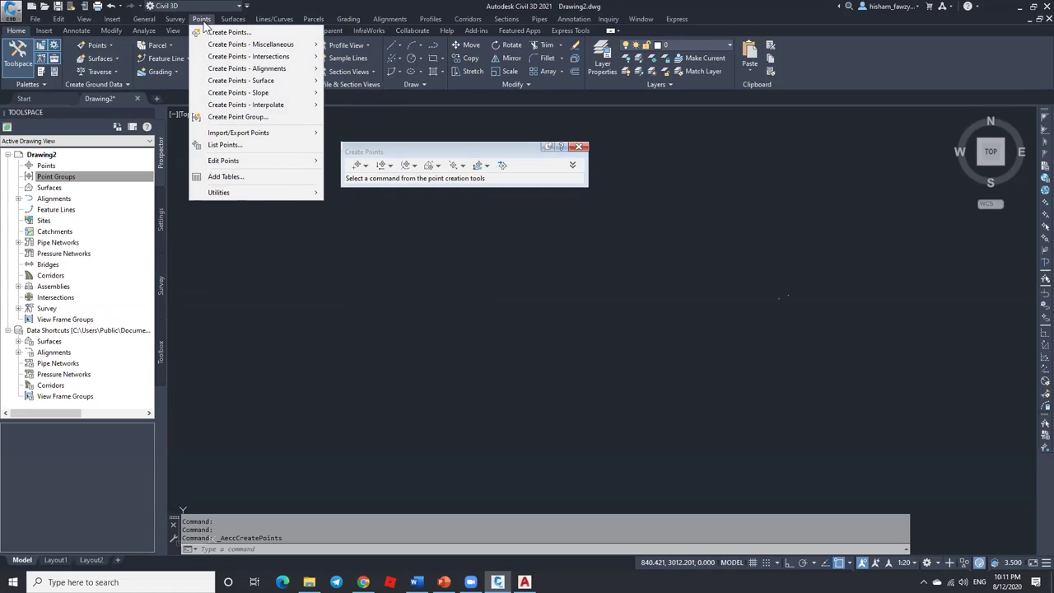
{"action": "mouse_move", "coordinate": [231, 20]}
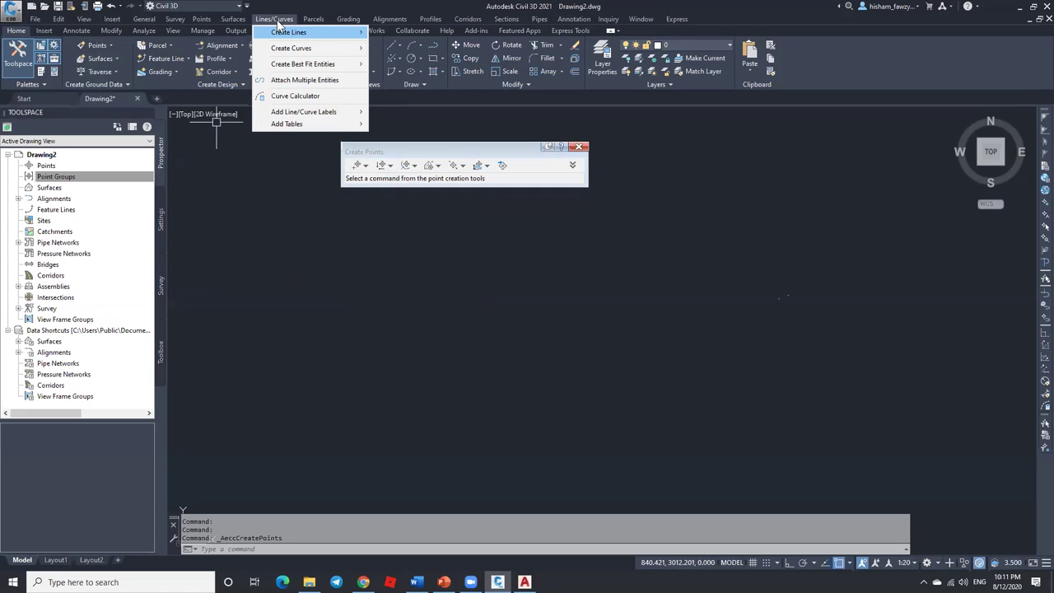
{"action": "key", "text": "Right"}
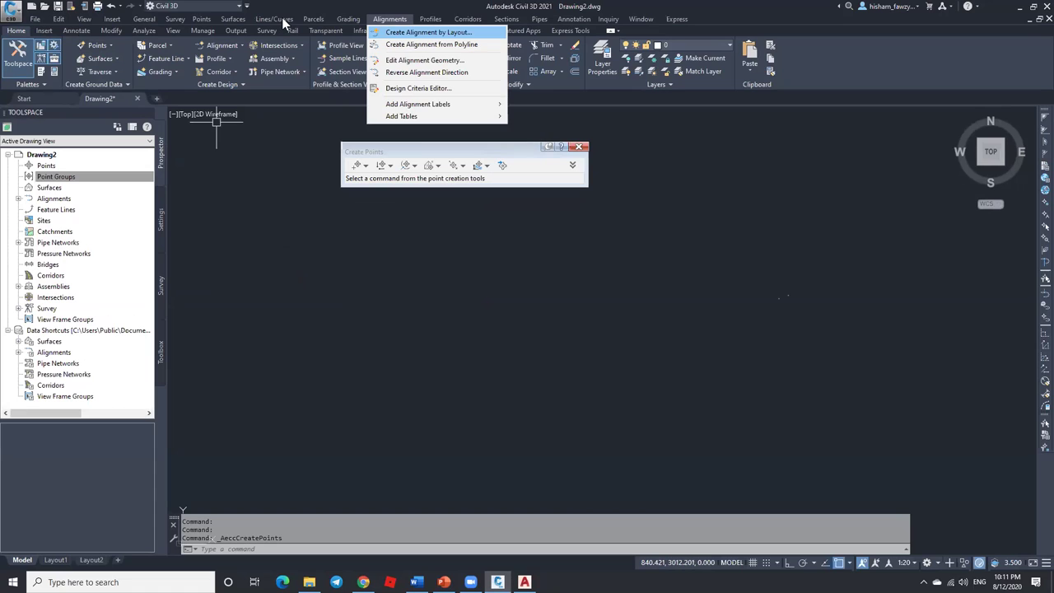
{"action": "key", "text": "Right"}
{"action": "key", "text": "Right"}
{"action": "key", "text": "Right"}
{"action": "key", "text": "Left"}
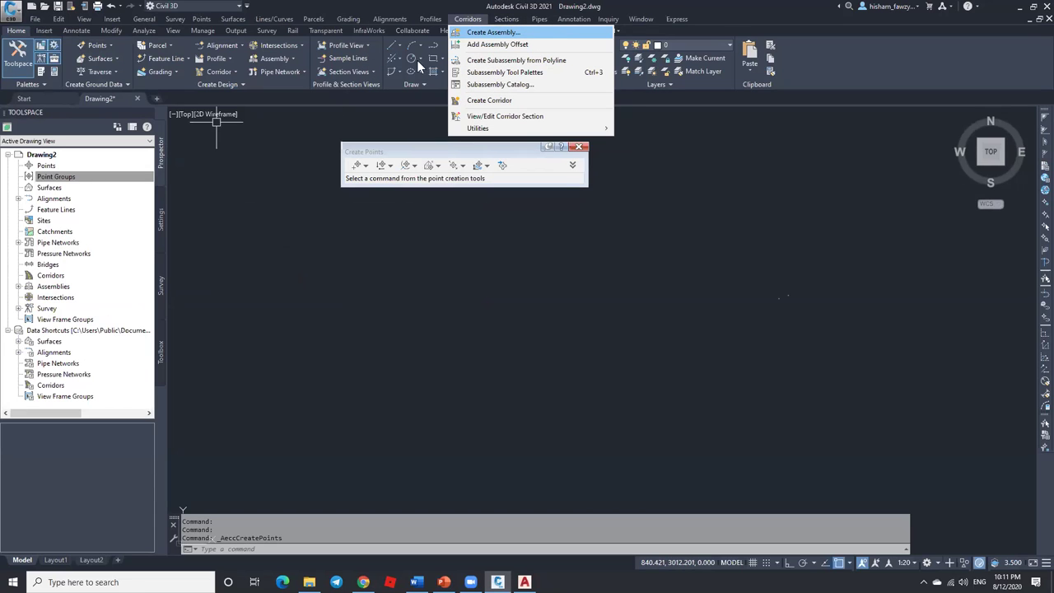
Step: Close the Corridors command list, hide the classic menu bar and show it again
{"action": "left_click", "coordinate": [468, 20]}
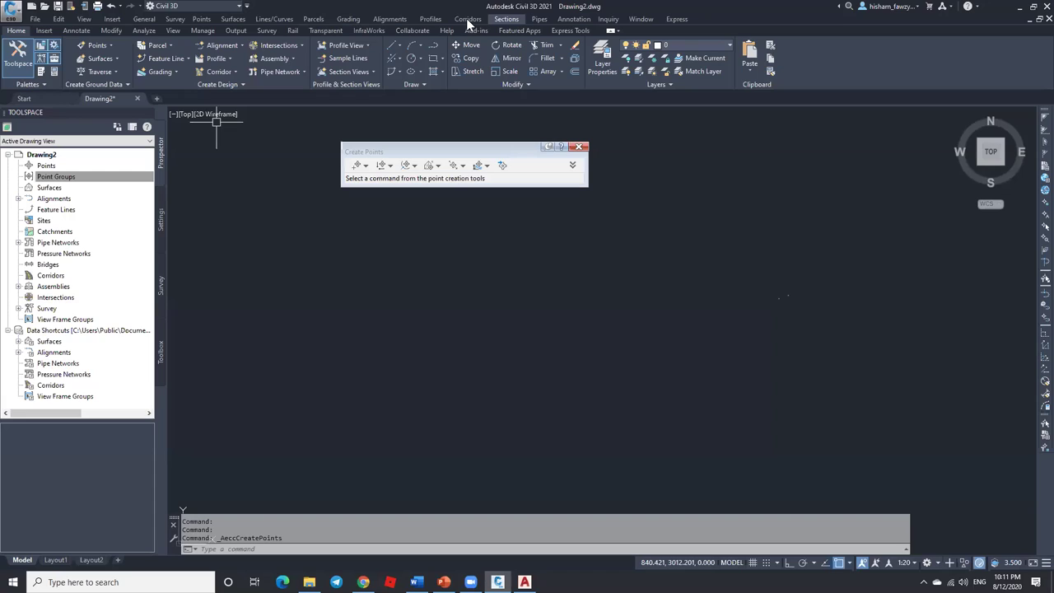
{"action": "left_click", "coordinate": [264, 112]}
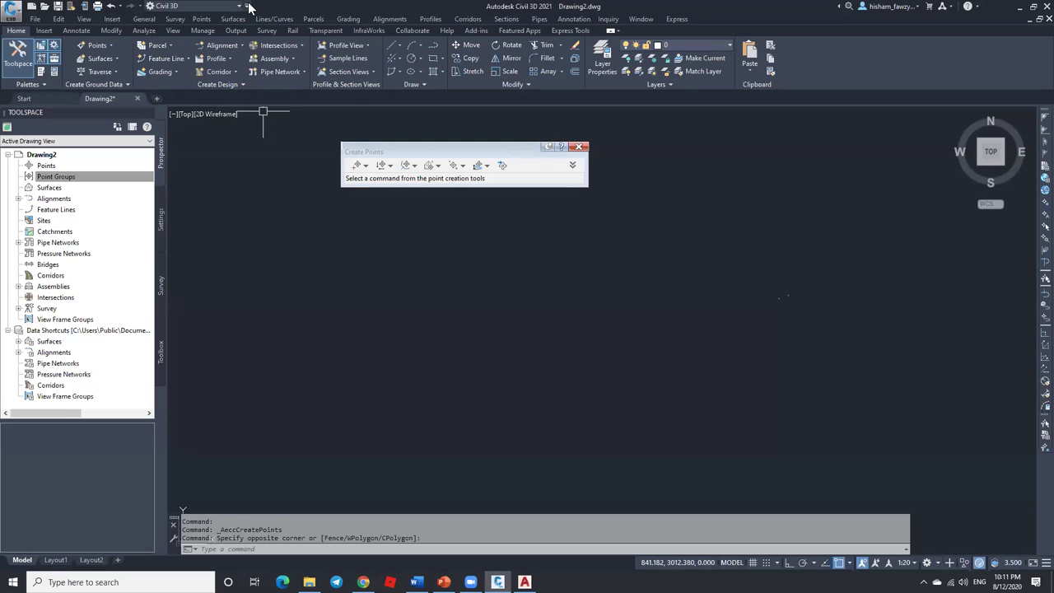
{"action": "left_click", "coordinate": [246, 6]}
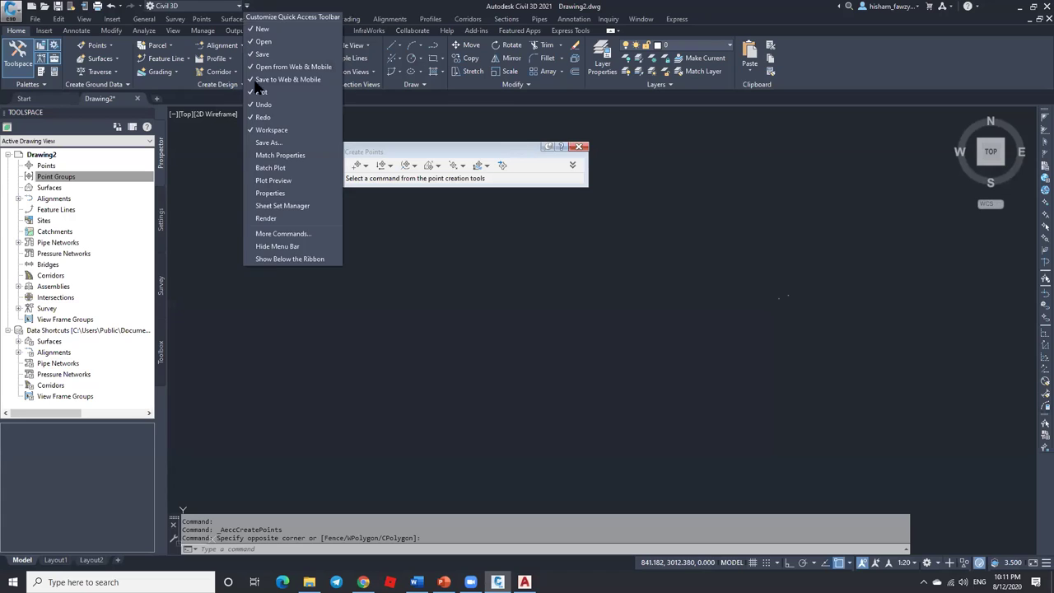
{"action": "left_click", "coordinate": [278, 246]}
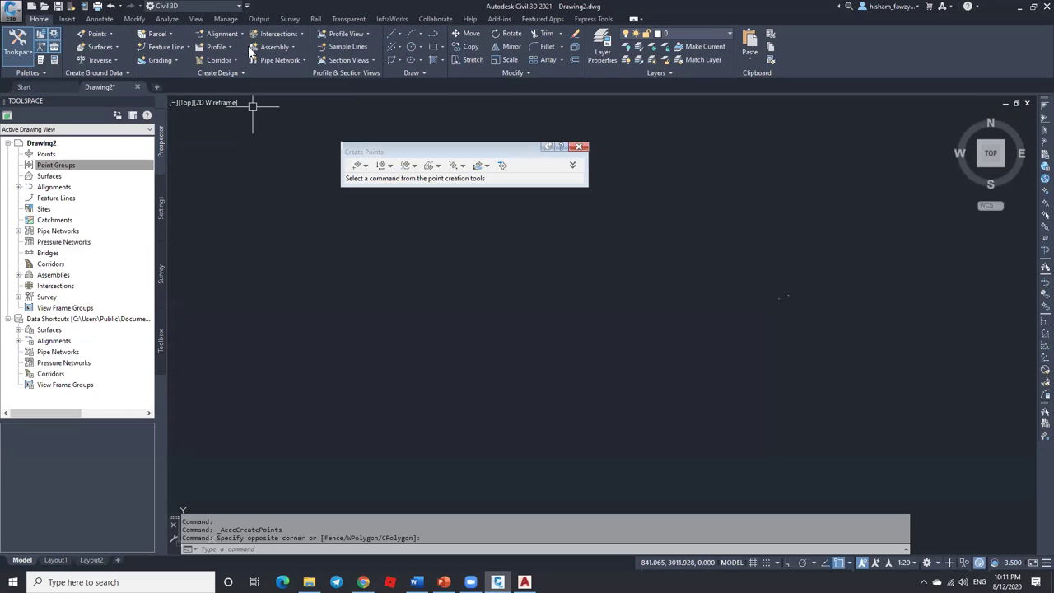
{"action": "left_click", "coordinate": [246, 6]}
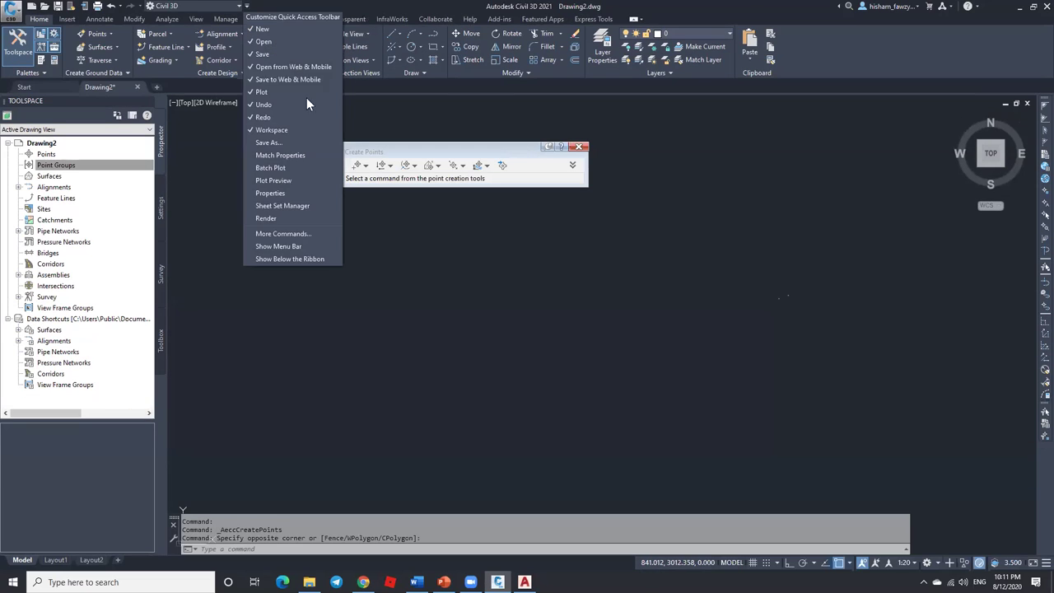
{"action": "left_click", "coordinate": [277, 247]}
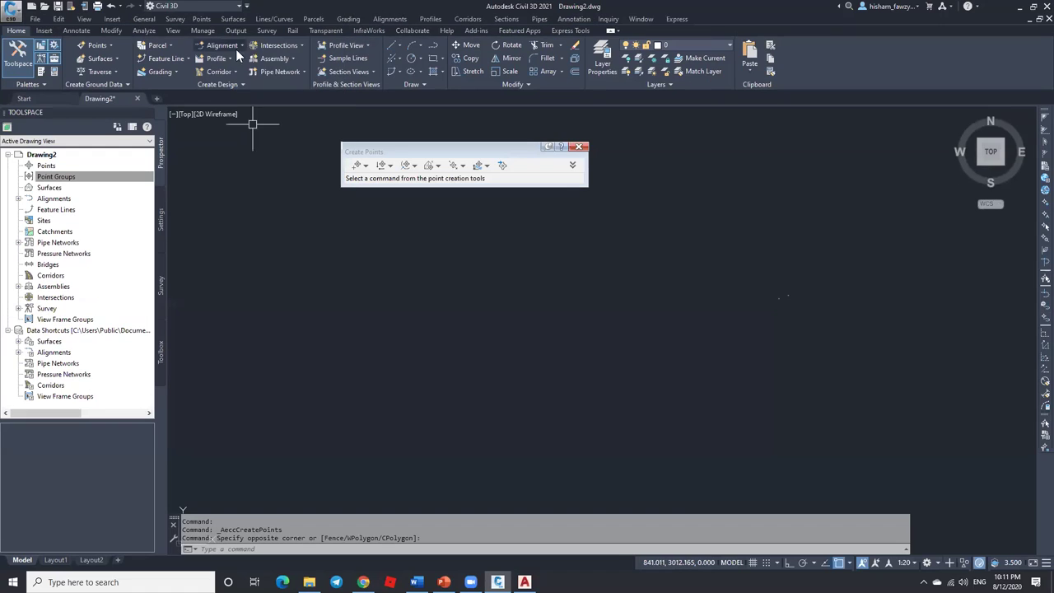
Step: Compare the ribbon's point commands with the Points commands in the classic menu bar
{"action": "left_click", "coordinate": [110, 47]}
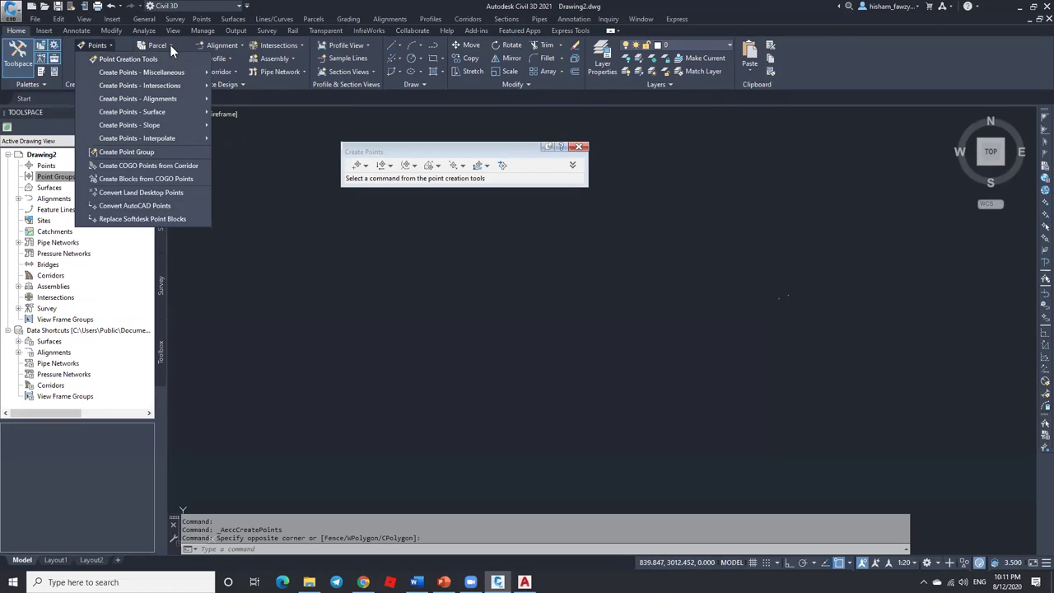
{"action": "left_click", "coordinate": [202, 23]}
{"action": "left_click", "coordinate": [205, 25]}
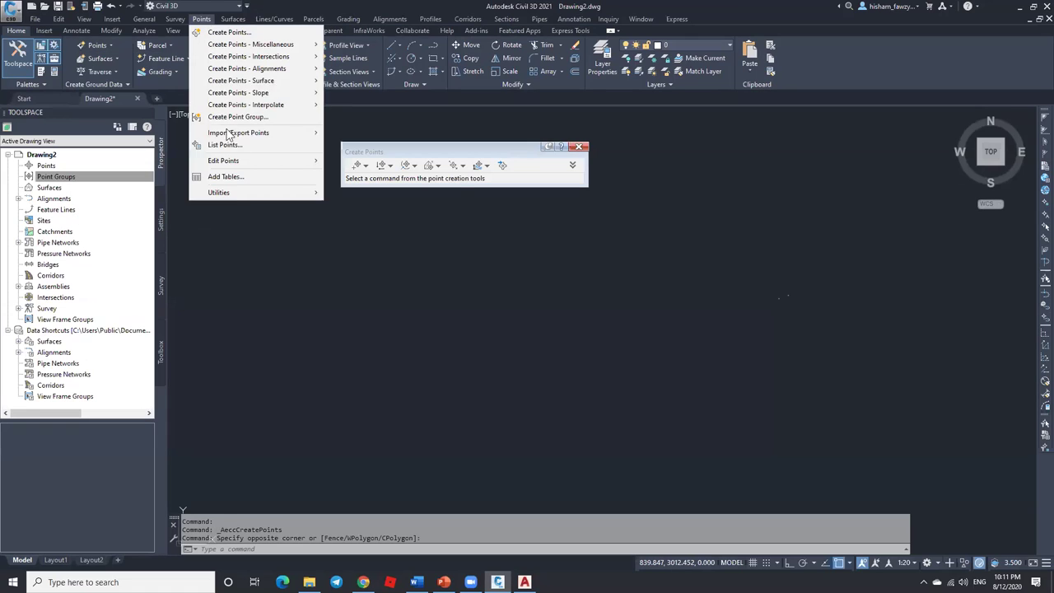
{"action": "mouse_move", "coordinate": [232, 192]}
{"action": "left_click", "coordinate": [235, 234]}
{"action": "left_click", "coordinate": [263, 170]}
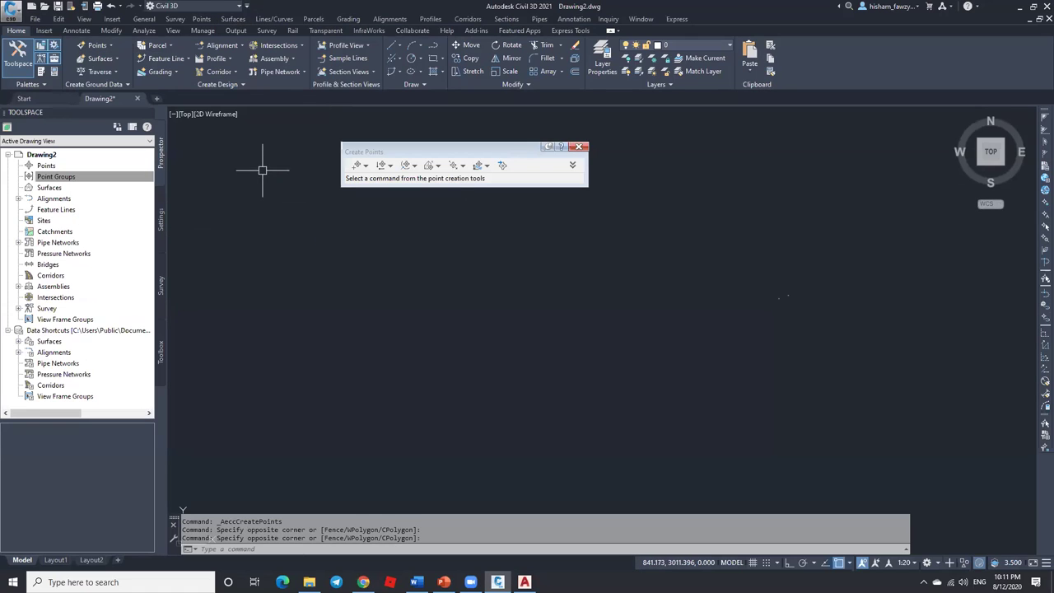
Step: Hide the classic menu bar and move the Create Points toolbar slightly closer to the ribbon
{"action": "left_click", "coordinate": [247, 6]}
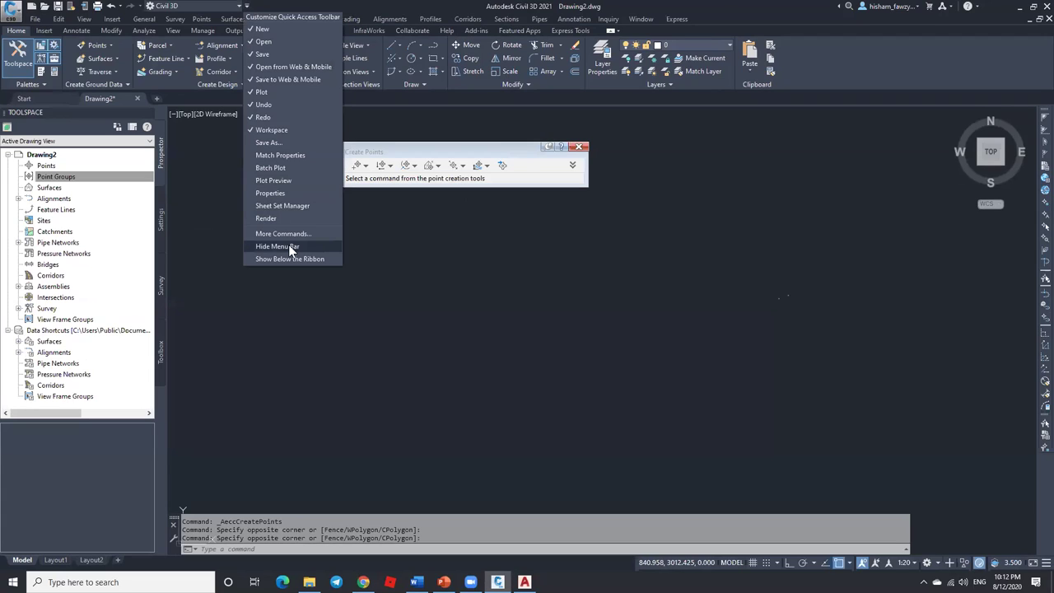
{"action": "left_click", "coordinate": [290, 247]}
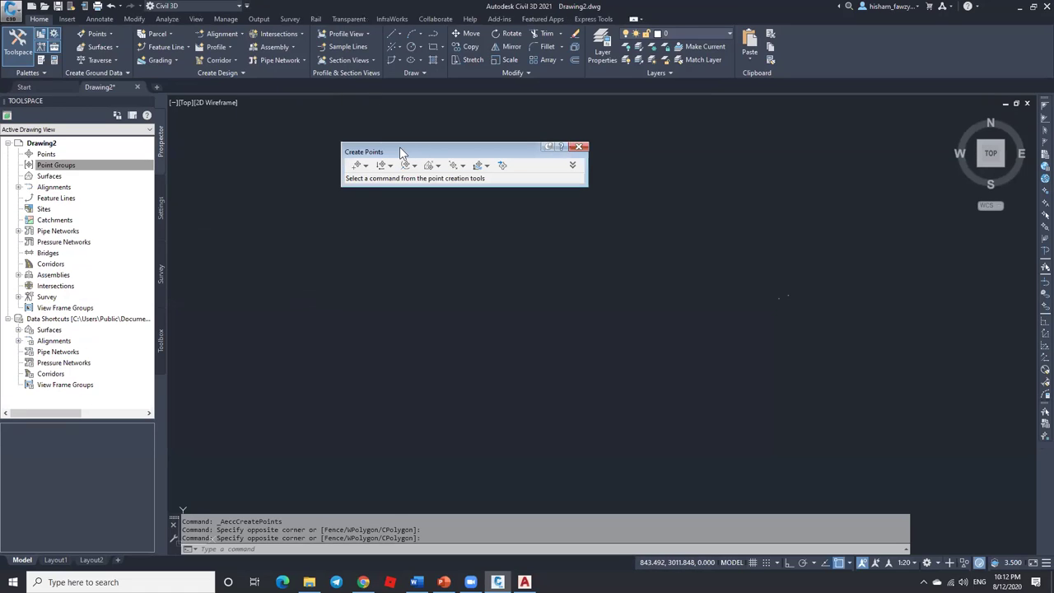
{"action": "left_click_drag", "start_coordinate": [381, 158], "coordinate": [358, 144]}
Step: Create one Manual point from the Miscellaneous methods in the empty drawing area, with description "test" and elevation 560
{"action": "left_click", "coordinate": [104, 33]}
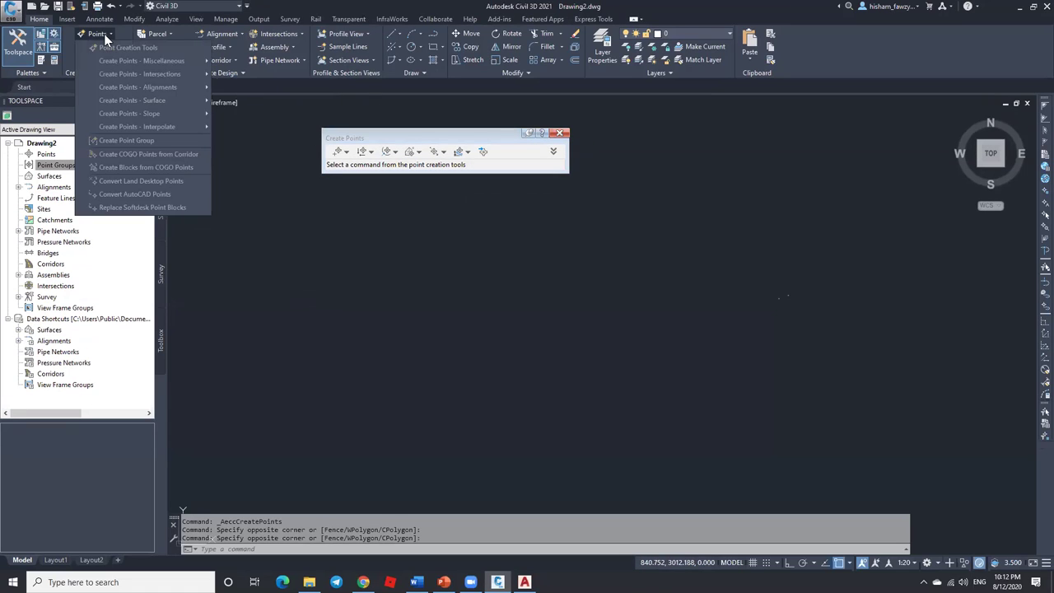
{"action": "mouse_move", "coordinate": [143, 61]}
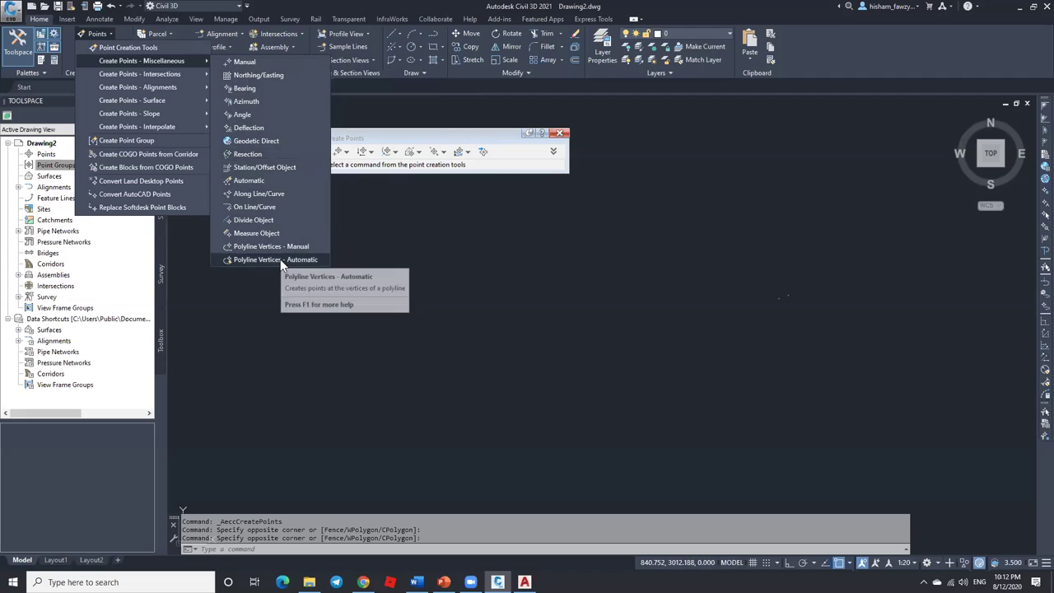
{"action": "left_click", "coordinate": [248, 60]}
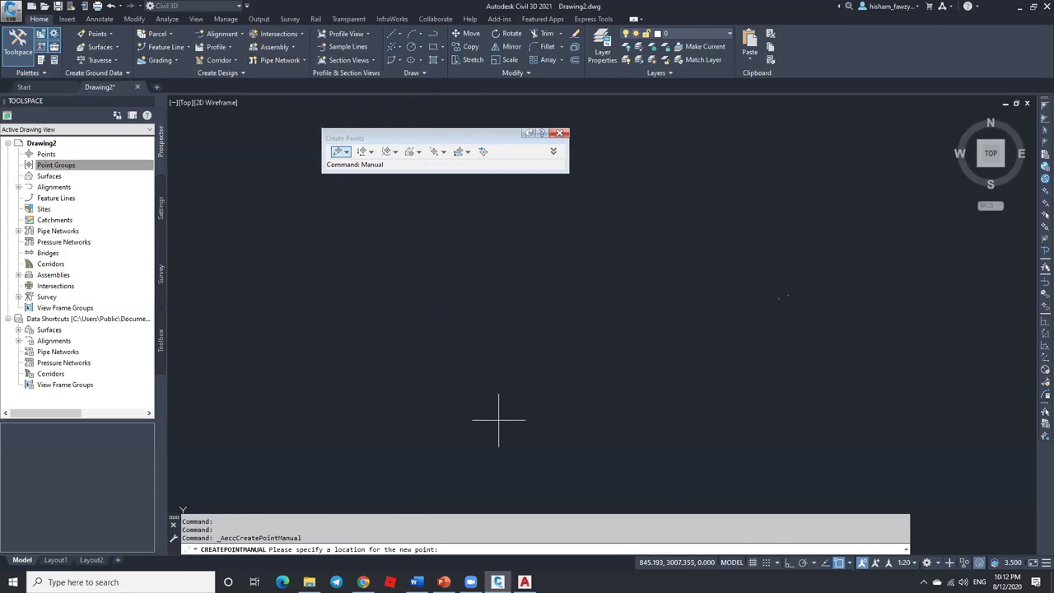
{"action": "left_click", "coordinate": [566, 247]}
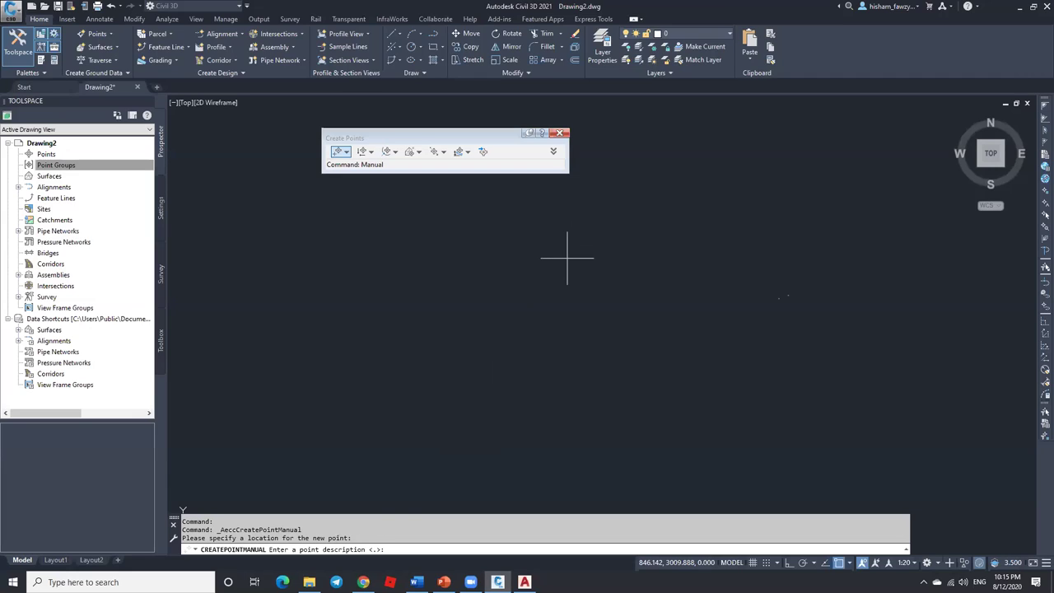
{"action": "type", "text": "tset"}
{"action": "key", "text": "BackSpace"}
{"action": "key", "text": "BackSpace"}
{"action": "key", "text": "BackSpace"}
{"action": "type", "text": "est"}
{"action": "key", "text": "Return"}
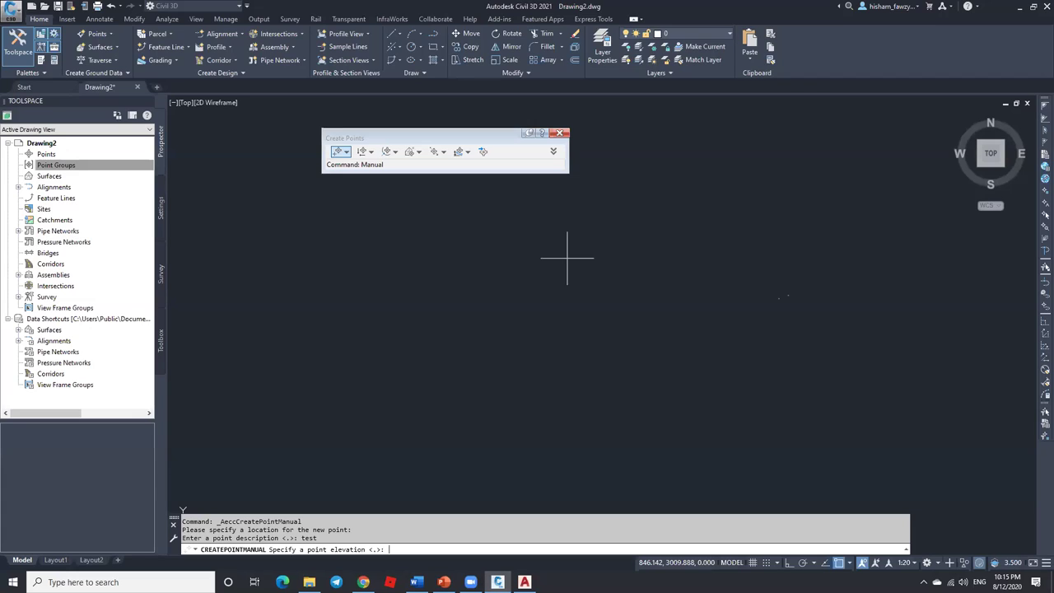
{"action": "type", "text": "560"}
{"action": "key", "text": "Return"}
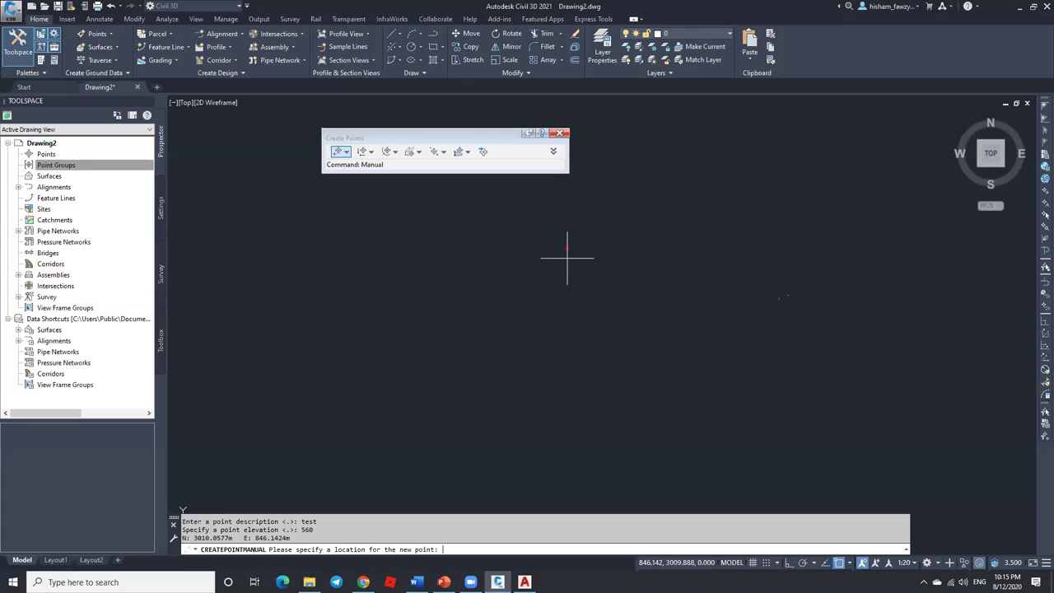
{"action": "key", "text": "Escape"}
{"action": "scroll", "coordinate": [568, 247], "scroll_direction": "up", "scroll_amount": 5}
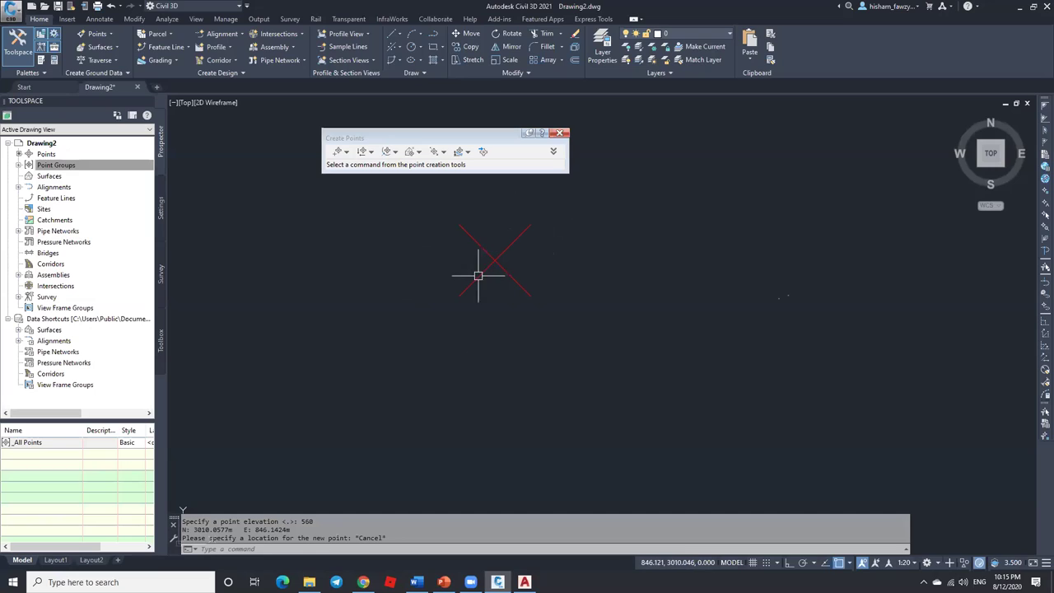
Step: List the drawing's points in Prospector, widening the Toolspace and the Easting and Northing columns to read the new point's data
{"action": "left_click", "coordinate": [59, 153]}
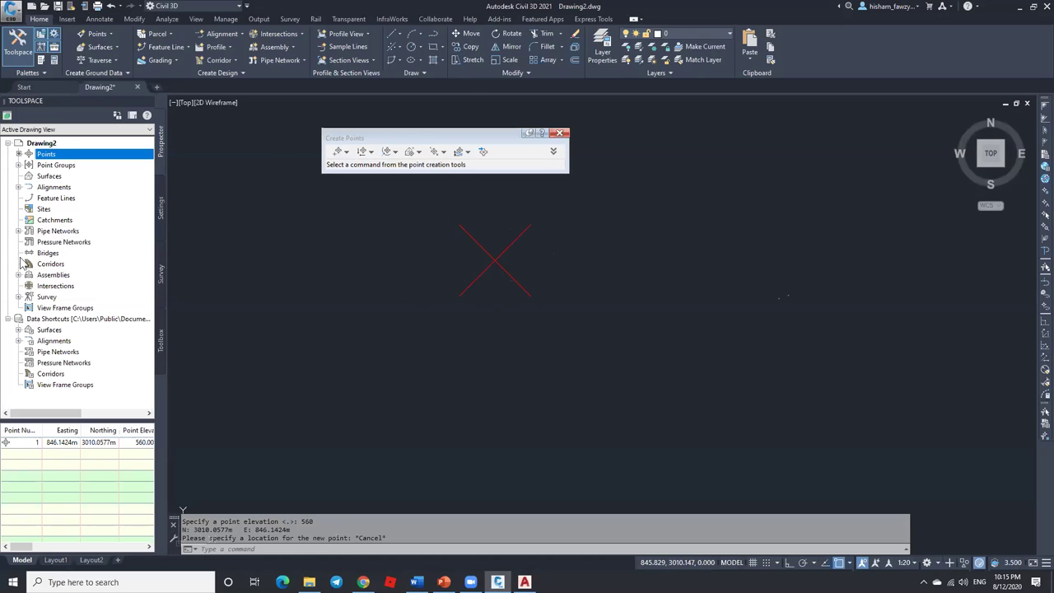
{"action": "mouse_move", "coordinate": [58, 449]}
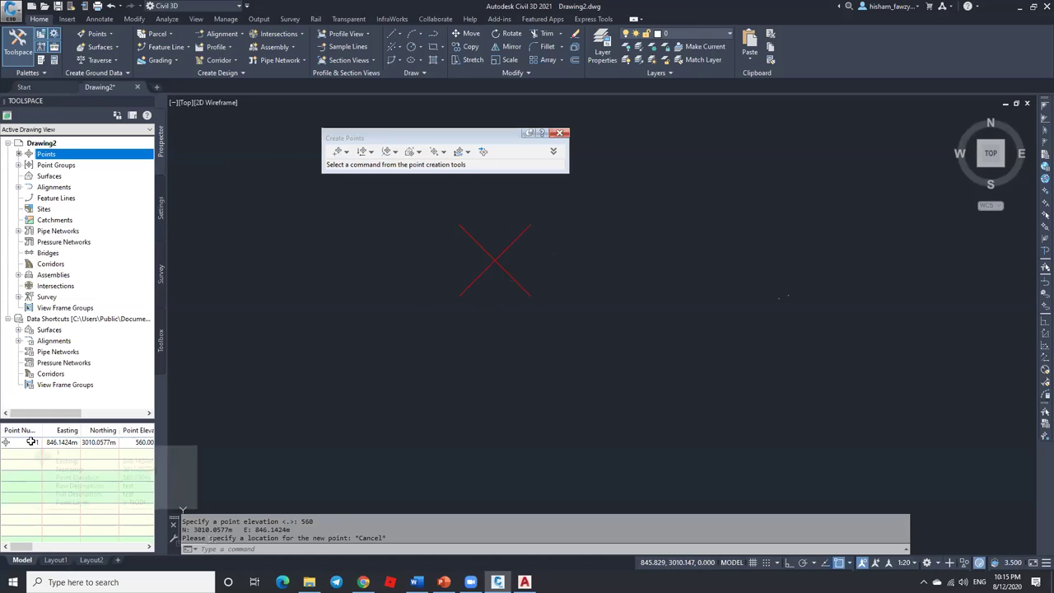
{"action": "left_click_drag", "start_coordinate": [81, 429], "coordinate": [88, 429]}
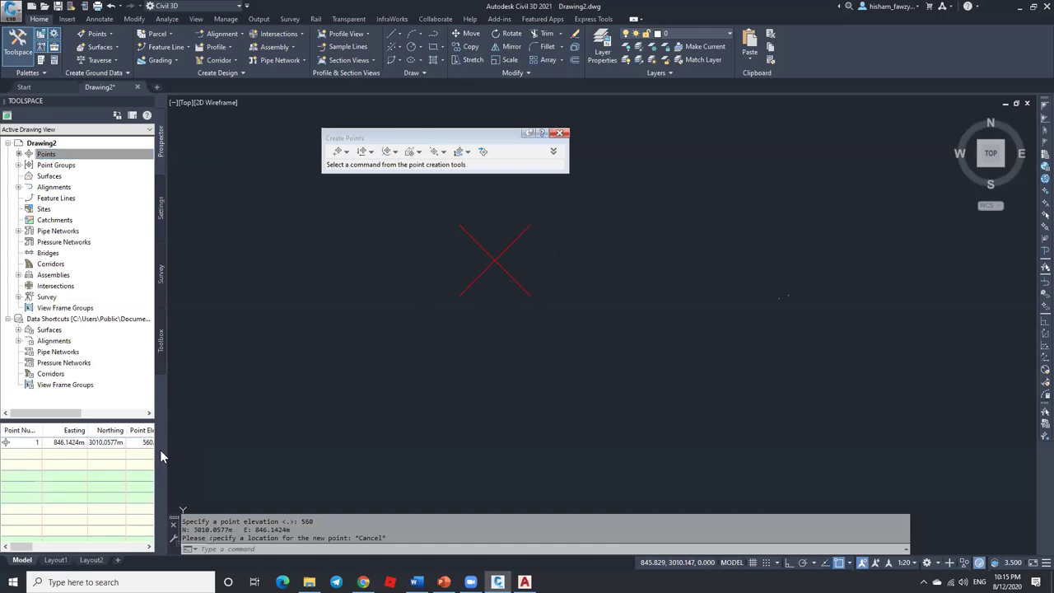
{"action": "left_click_drag", "start_coordinate": [168, 447], "coordinate": [305, 447]}
{"action": "left_click_drag", "start_coordinate": [126, 430], "coordinate": [190, 429]}
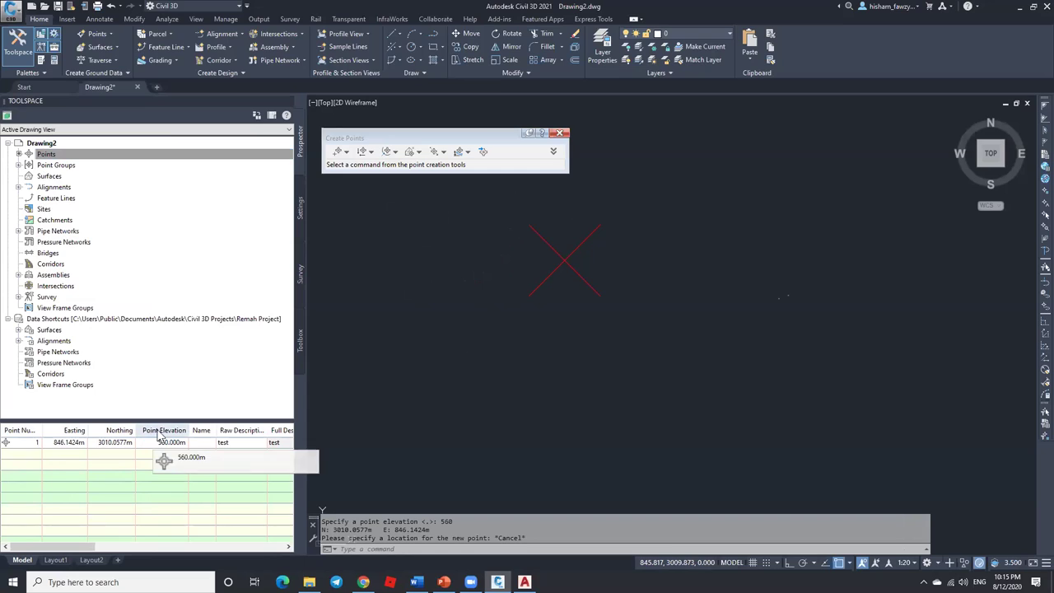
{"action": "left_click", "coordinate": [246, 444]}
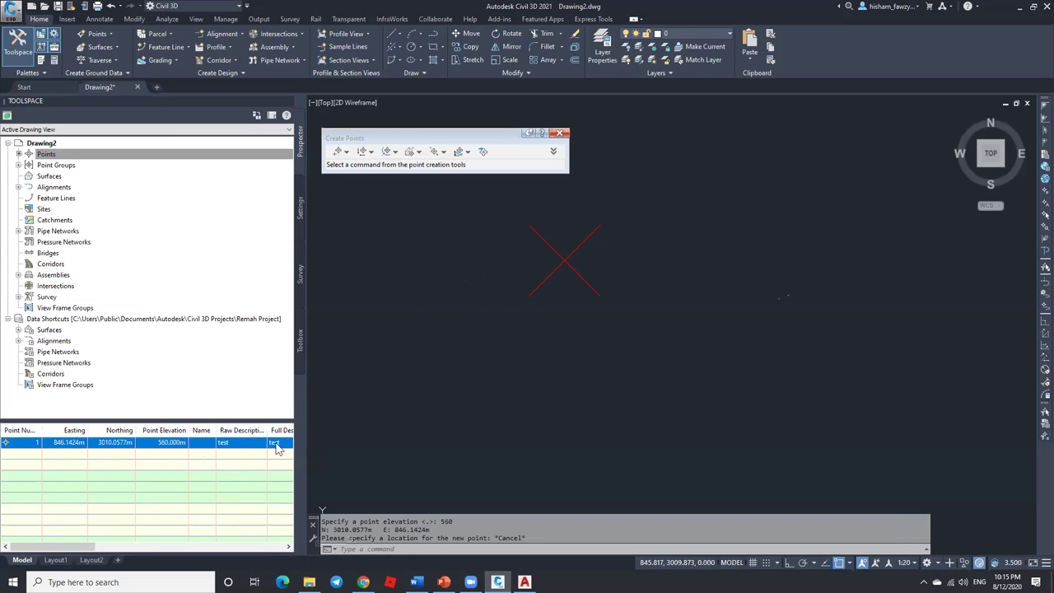
Step: Inspect the point's raw and full descriptions, opening the raw description for editing without changing it
{"action": "mouse_move", "coordinate": [76, 547]}
{"action": "left_mouse_down"}
{"action": "mouse_move", "coordinate": [182, 547]}
{"action": "mouse_move", "coordinate": [73, 550]}
{"action": "mouse_move", "coordinate": [87, 548]}
{"action": "left_mouse_up"}
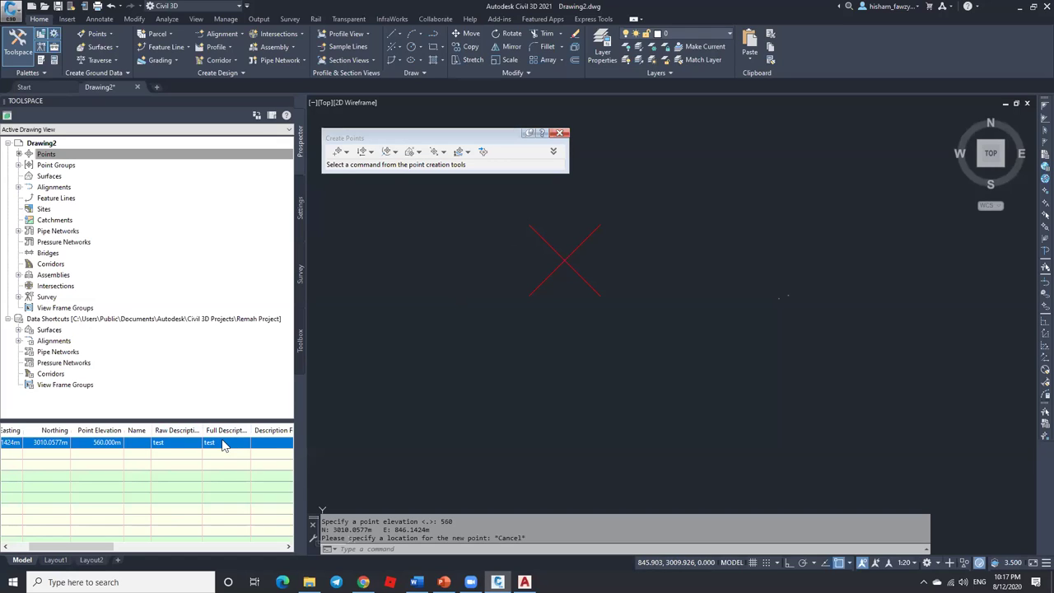
{"action": "left_click", "coordinate": [172, 443]}
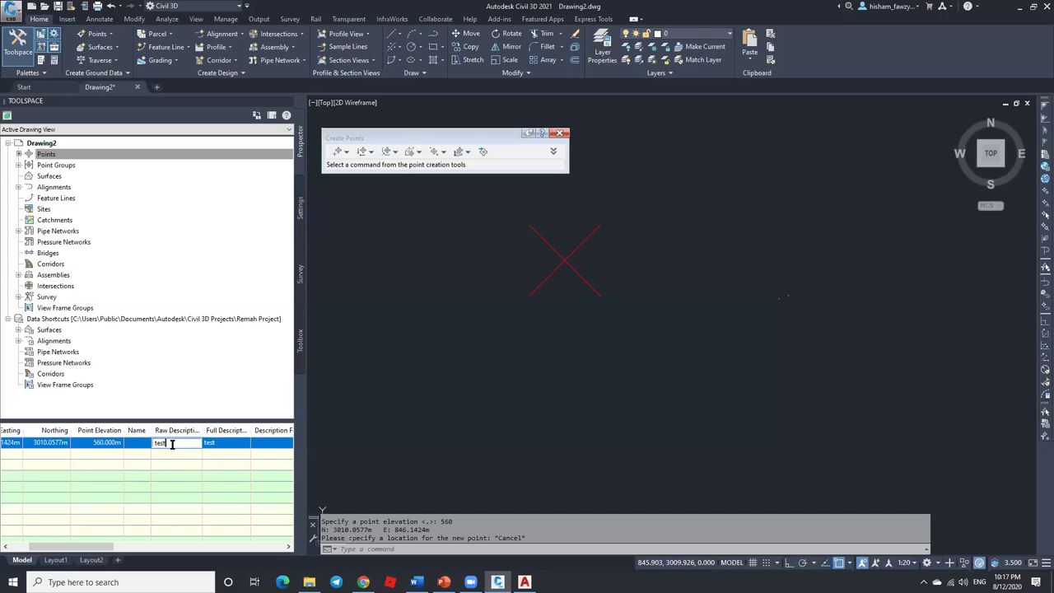
{"action": "double_click", "coordinate": [160, 443]}
{"action": "key", "text": "Return"}
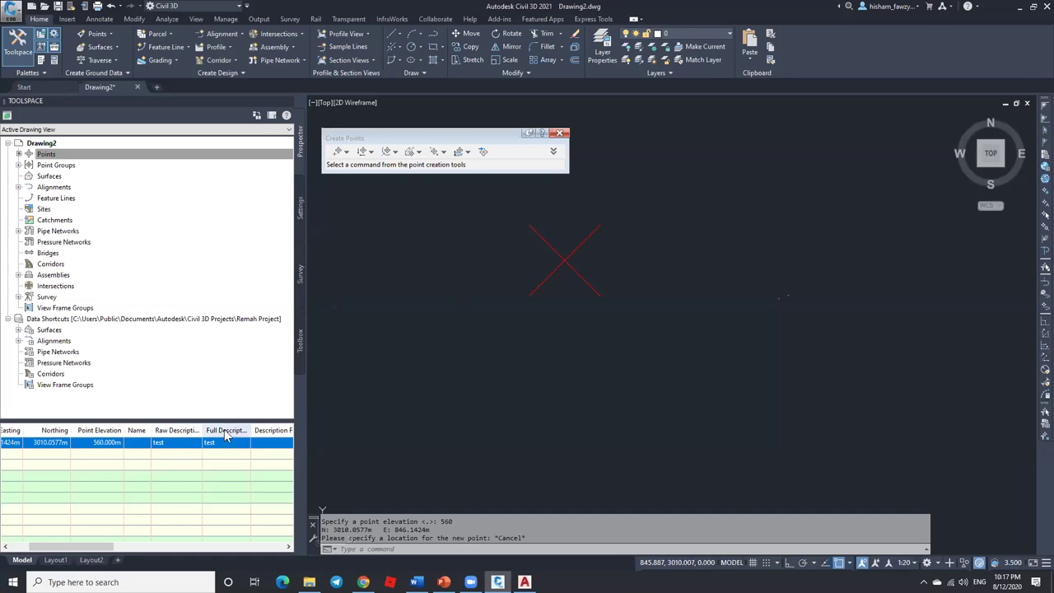
{"action": "double_click", "coordinate": [176, 442]}
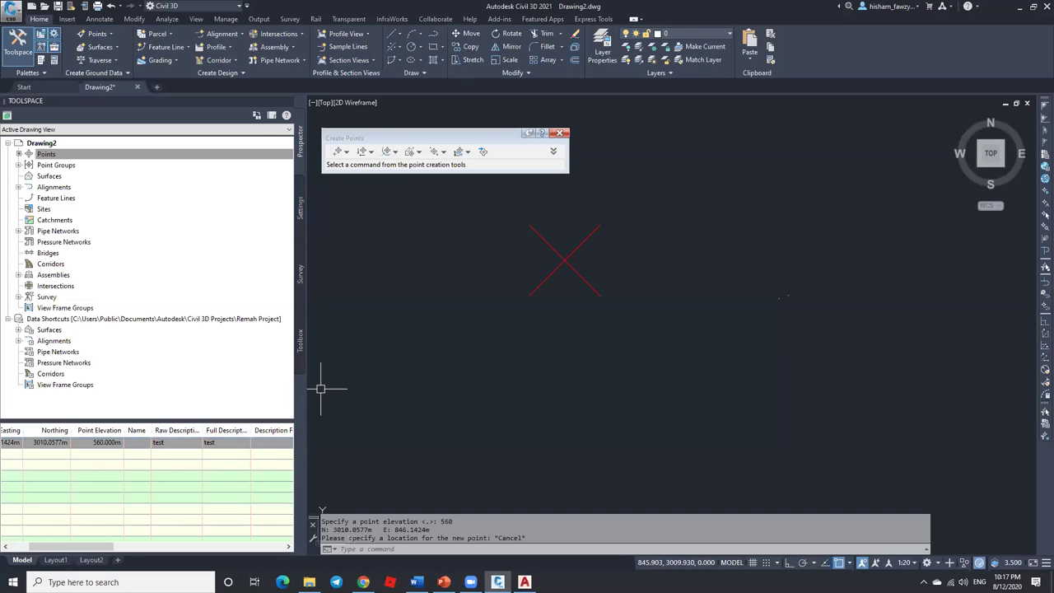
Step: Narrow the Toolspace and expand Point Groups to list the points in the _All Points group
{"action": "left_click_drag", "start_coordinate": [291, 387], "coordinate": [229, 383]}
{"action": "left_click", "coordinate": [102, 443]}
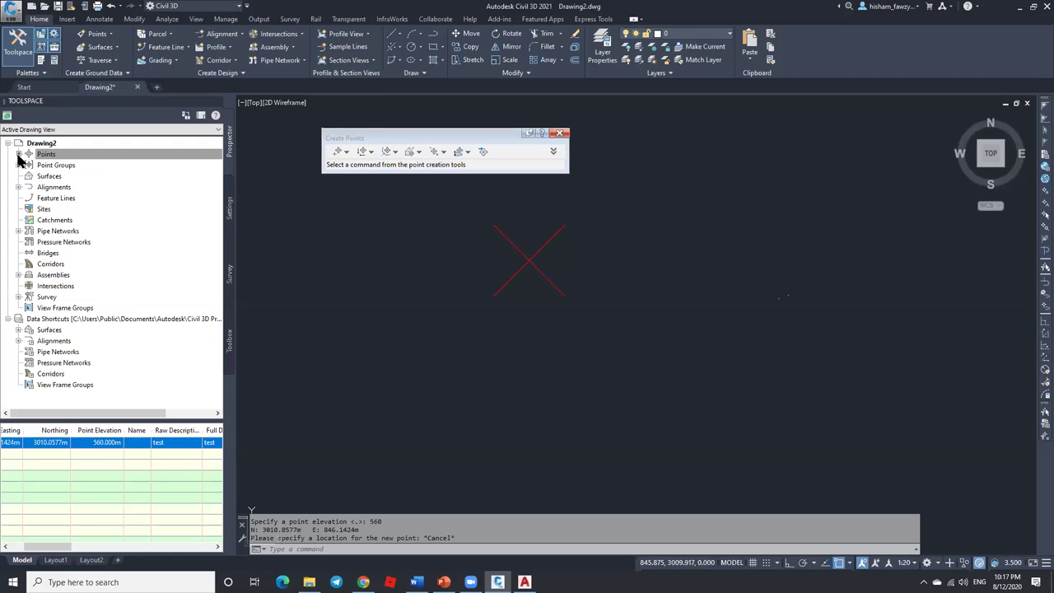
{"action": "right_click", "coordinate": [72, 168]}
{"action": "left_click", "coordinate": [72, 166]}
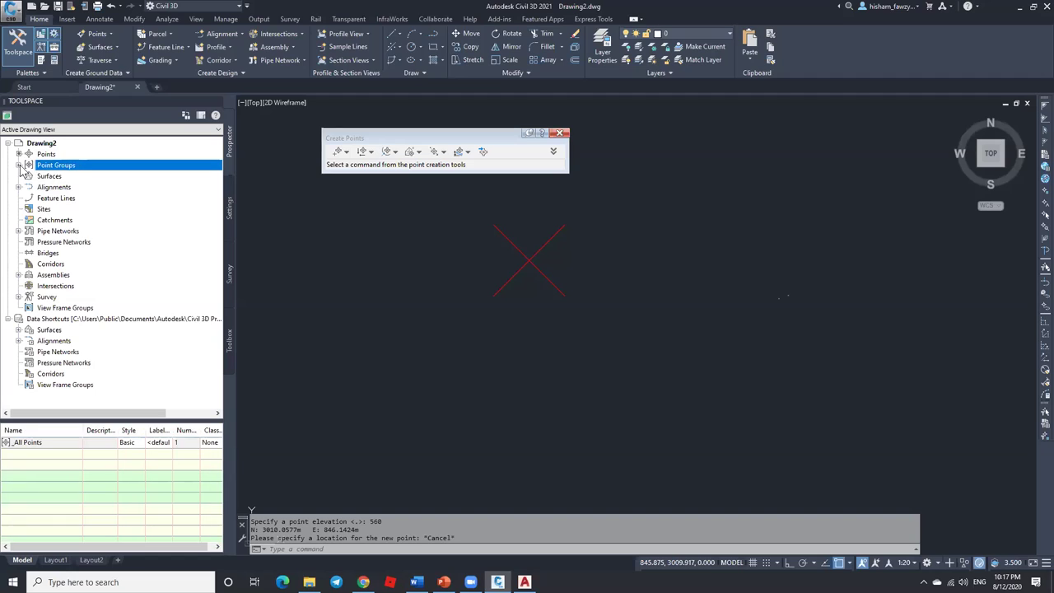
{"action": "left_click", "coordinate": [18, 165]}
{"action": "left_click", "coordinate": [63, 176]}
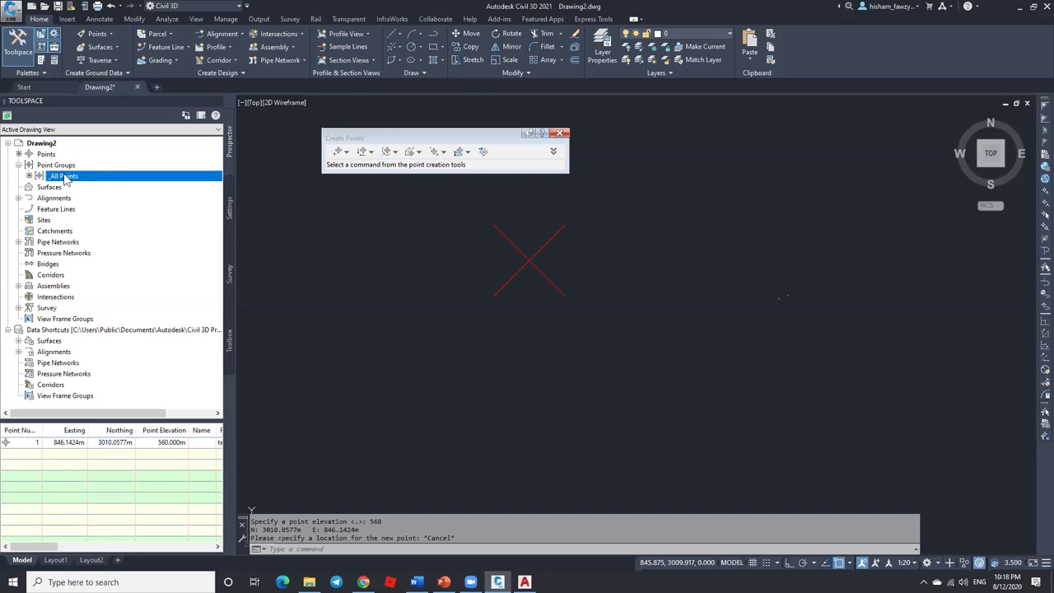
Step: Look through the commands available for the _All Points group
{"action": "right_click", "coordinate": [87, 179]}
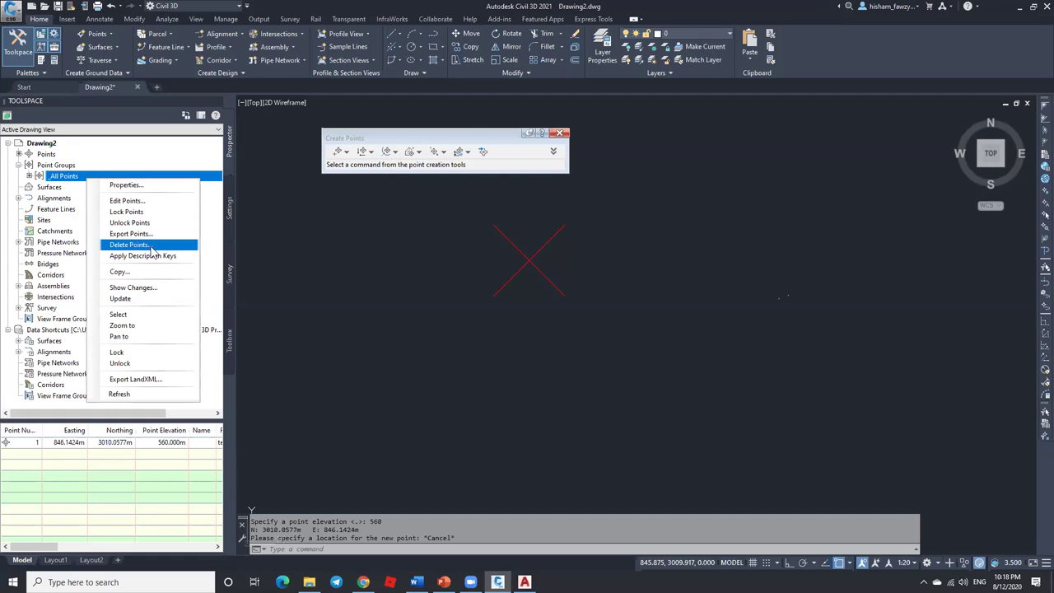
{"action": "left_click", "coordinate": [65, 179]}
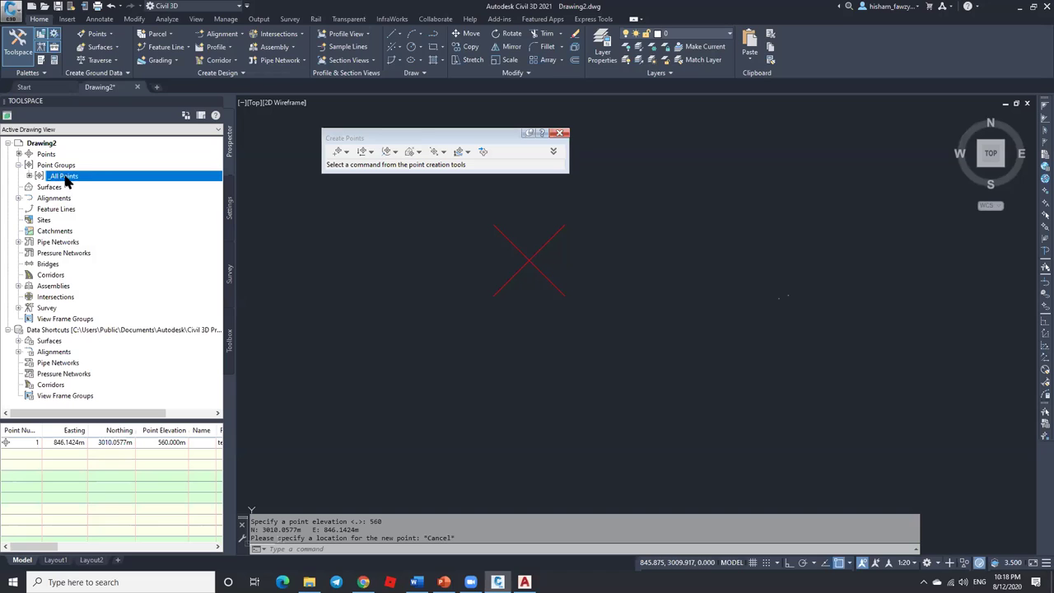
{"action": "right_click", "coordinate": [84, 180]}
{"action": "left_click", "coordinate": [140, 182]}
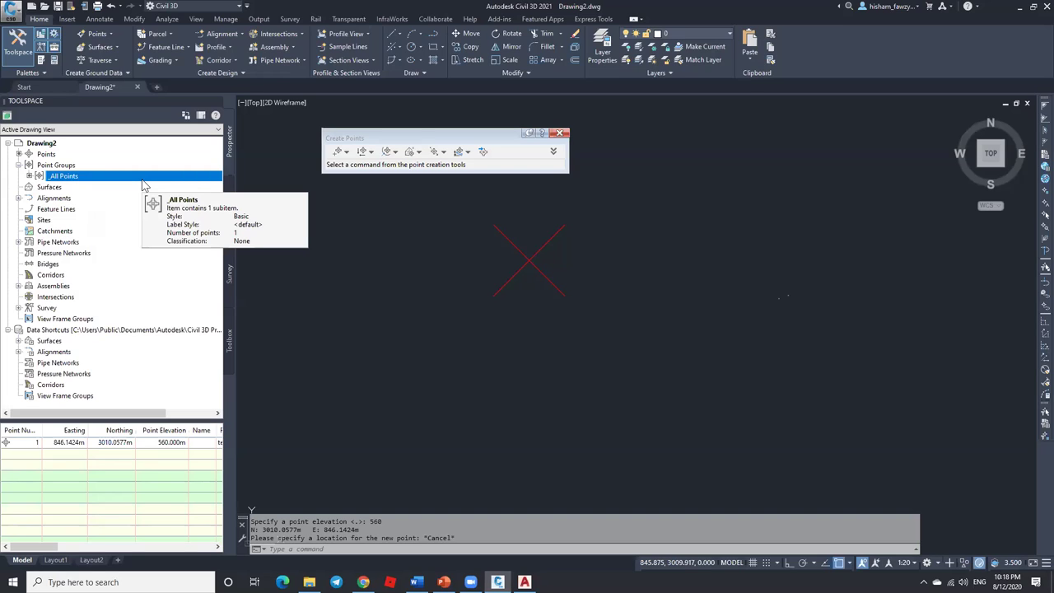
Step: Create a point manually below the existing one, with description GR and elevation 120
{"action": "left_click", "coordinate": [339, 154]}
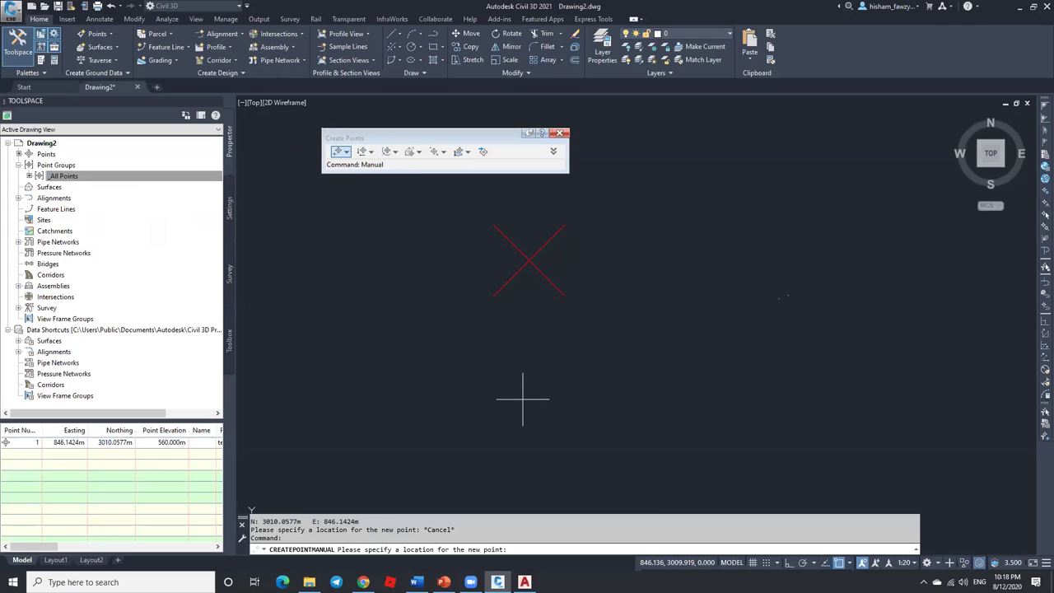
{"action": "left_click", "coordinate": [522, 399]}
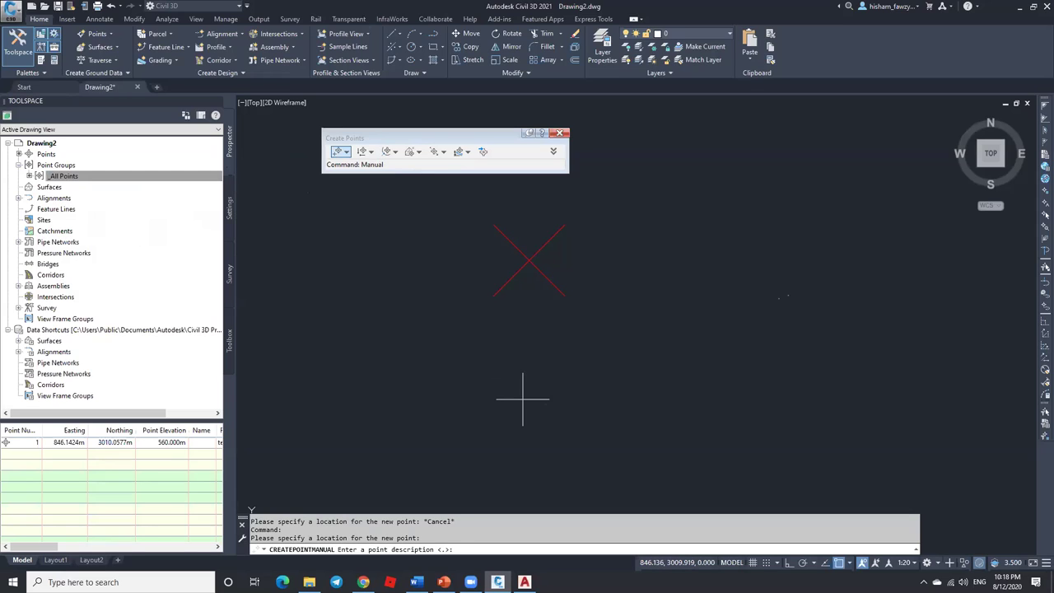
{"action": "key", "text": "Return"}
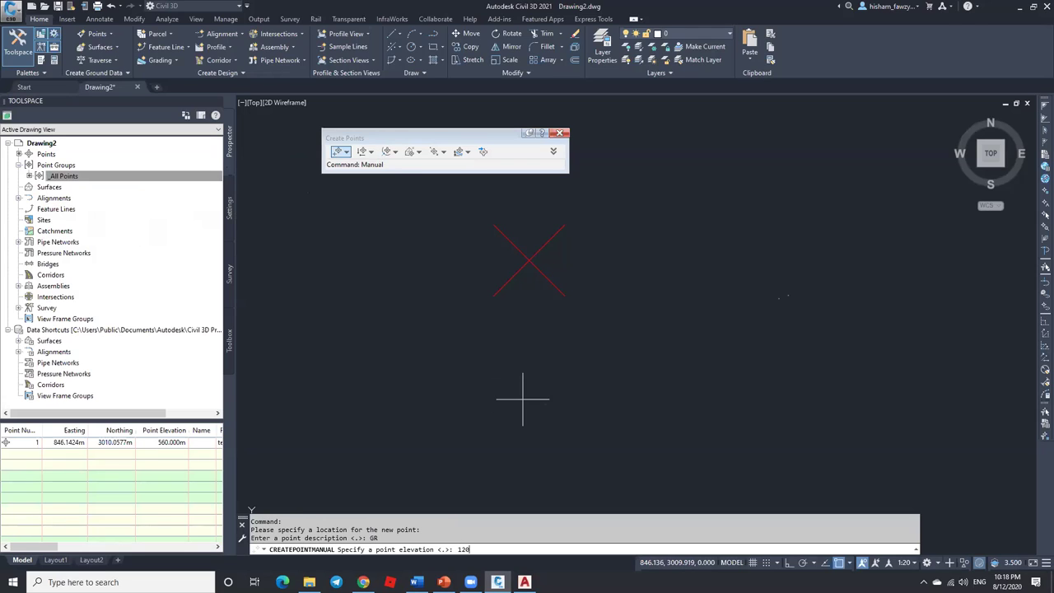
{"action": "type", "text": "120"}
{"action": "key", "text": "Return"}
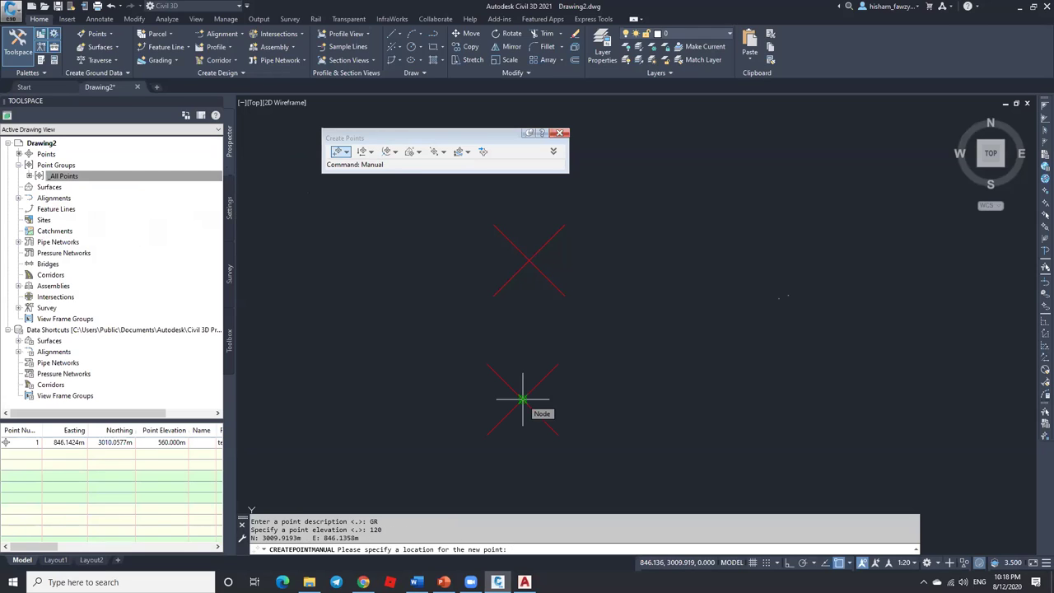
{"action": "key", "text": "Escape"}
Step: List the points under the _All Points group and the drawing's Points collection to check the new entry
{"action": "left_click", "coordinate": [59, 174]}
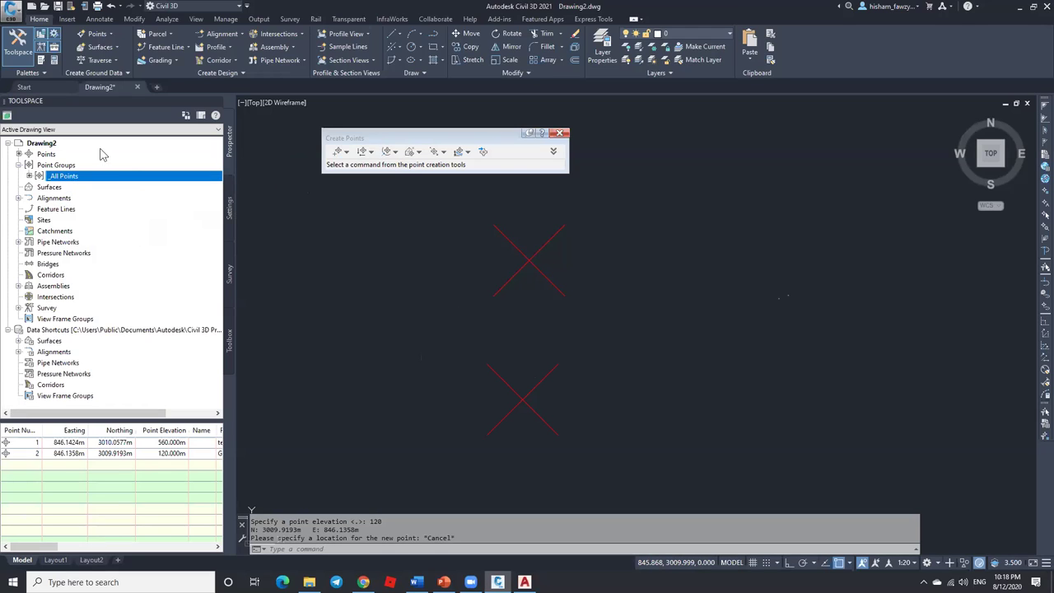
{"action": "left_click", "coordinate": [63, 156]}
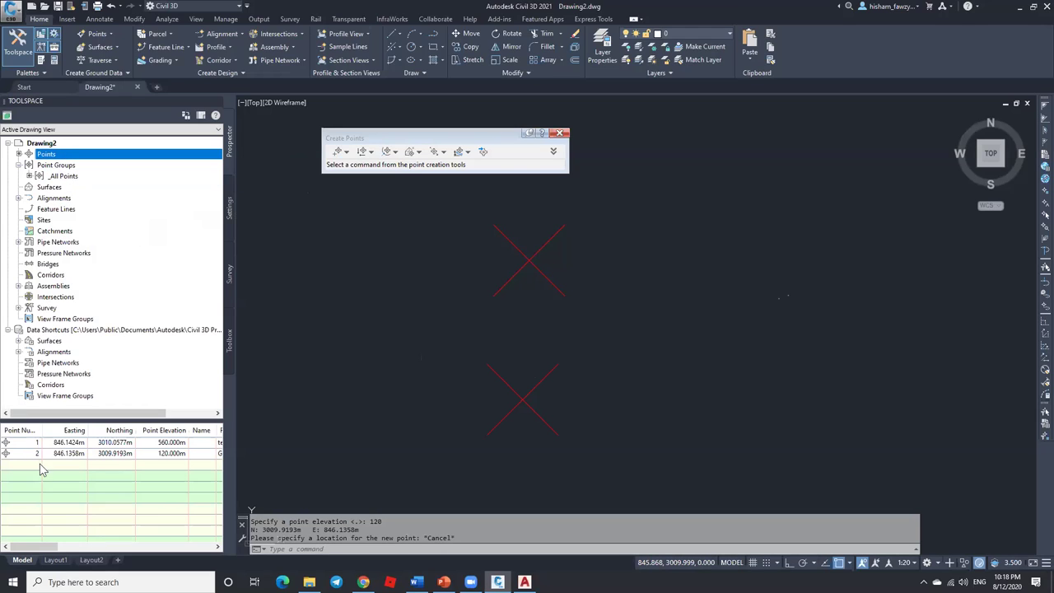
{"action": "left_click", "coordinate": [96, 176]}
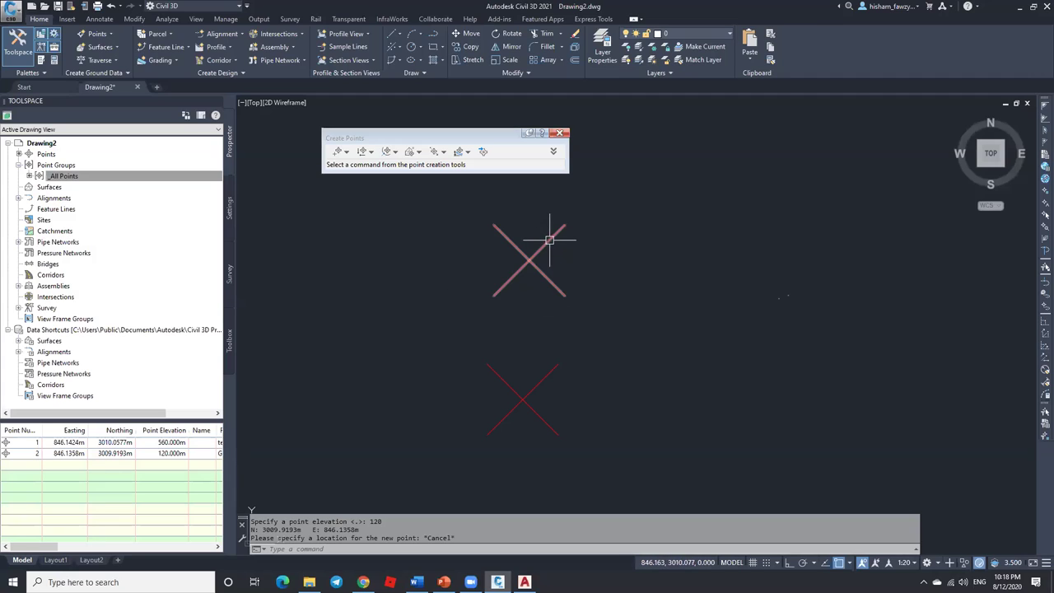
{"action": "left_click", "coordinate": [140, 176]}
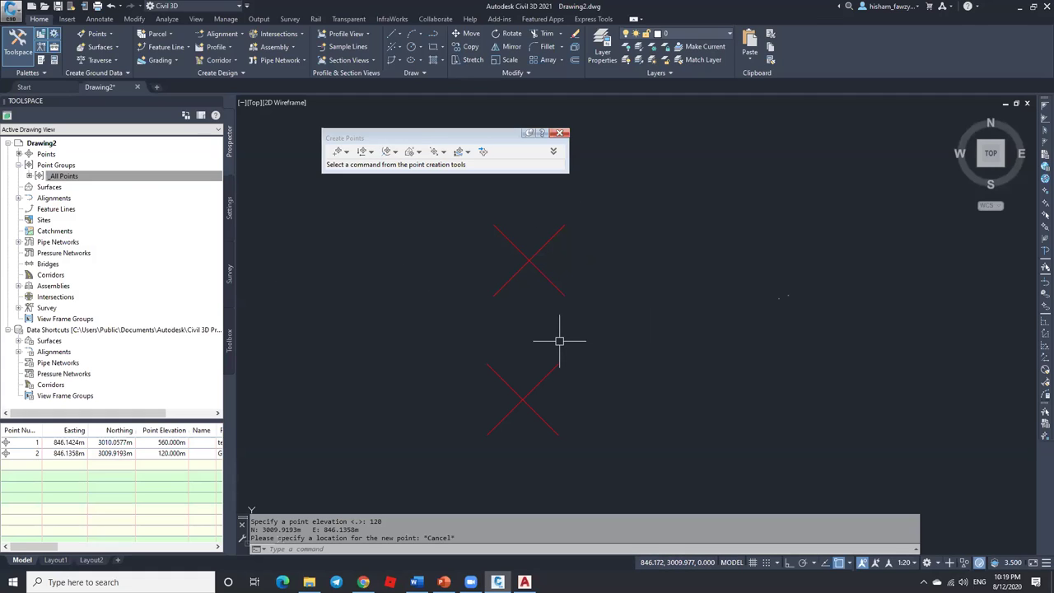
Step: Select the upper point in the drawing and display its properties
{"action": "left_click", "coordinate": [591, 279]}
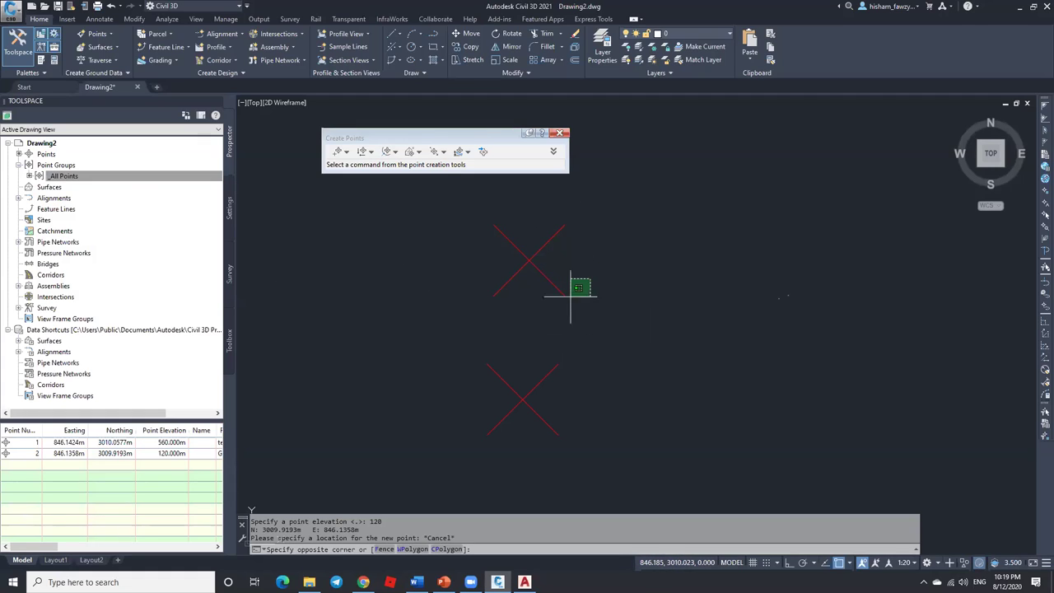
{"action": "left_click", "coordinate": [557, 309]}
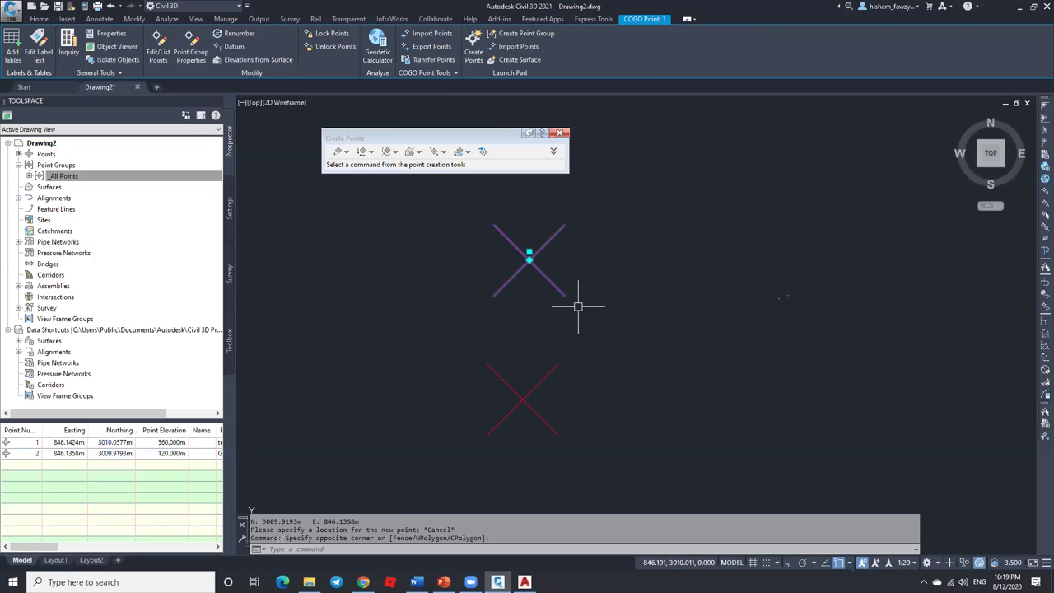
{"action": "key", "text": "ctrl+1"}
{"action": "left_click_drag", "start_coordinate": [664, 209], "coordinate": [665, 183]}
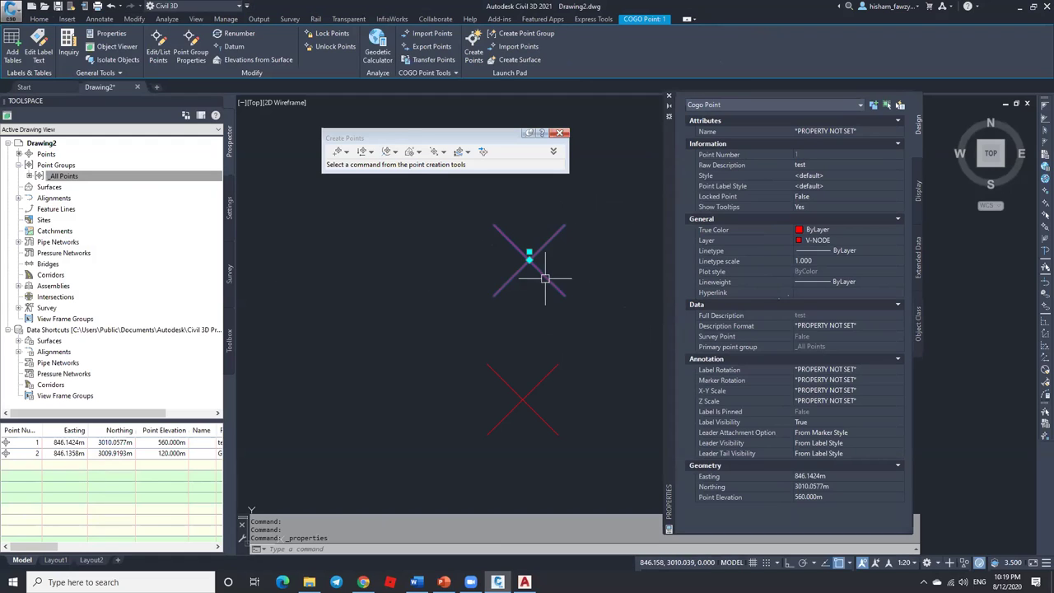
Step: Examine the point's Style and Point Label Style properties against the _All Points group's style settings
{"action": "left_click", "coordinate": [718, 177]}
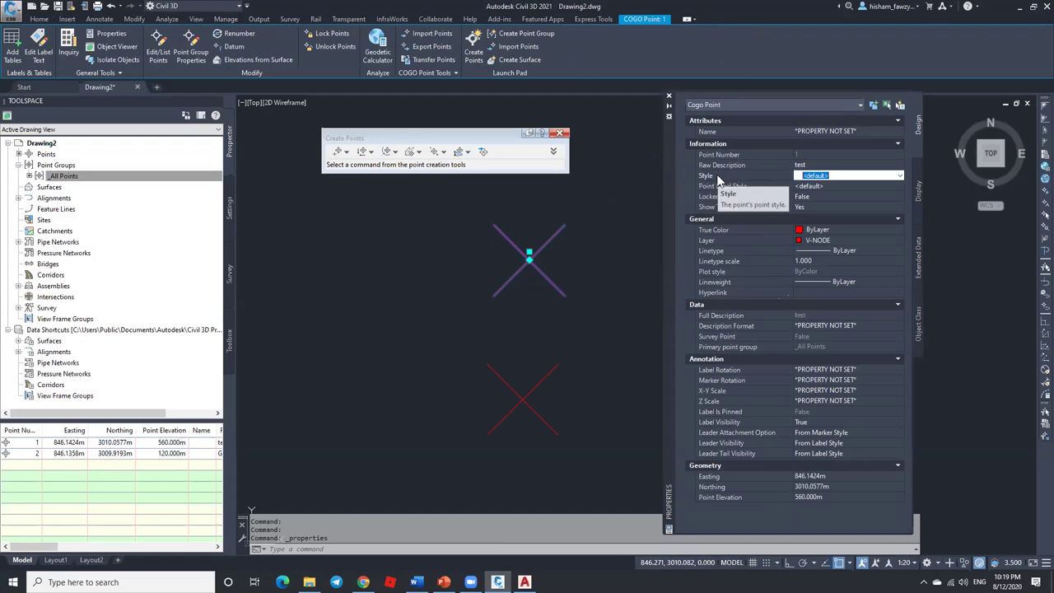
{"action": "left_click", "coordinate": [746, 186]}
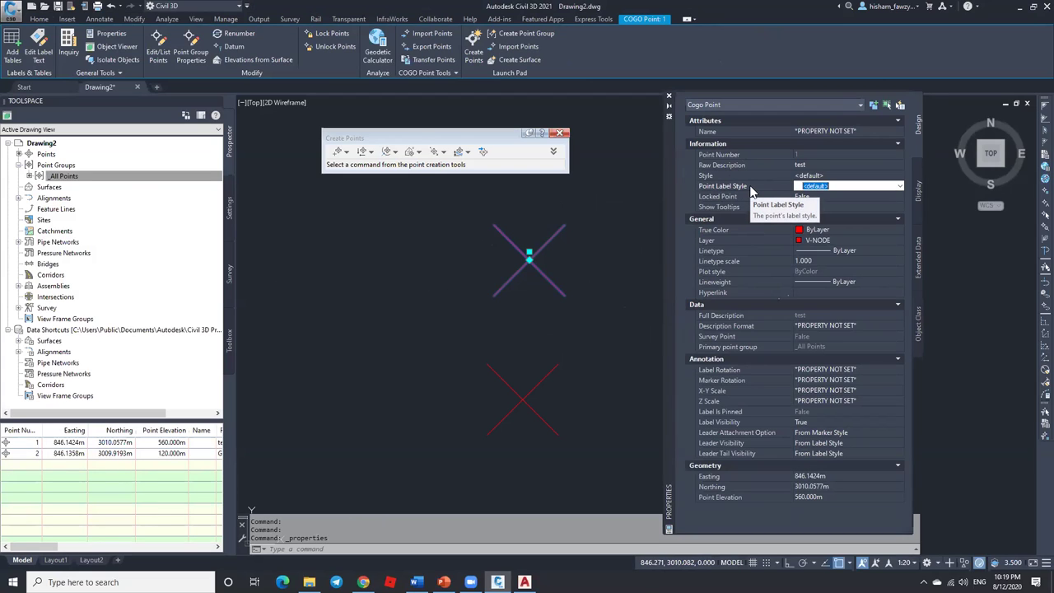
{"action": "left_click", "coordinate": [761, 174]}
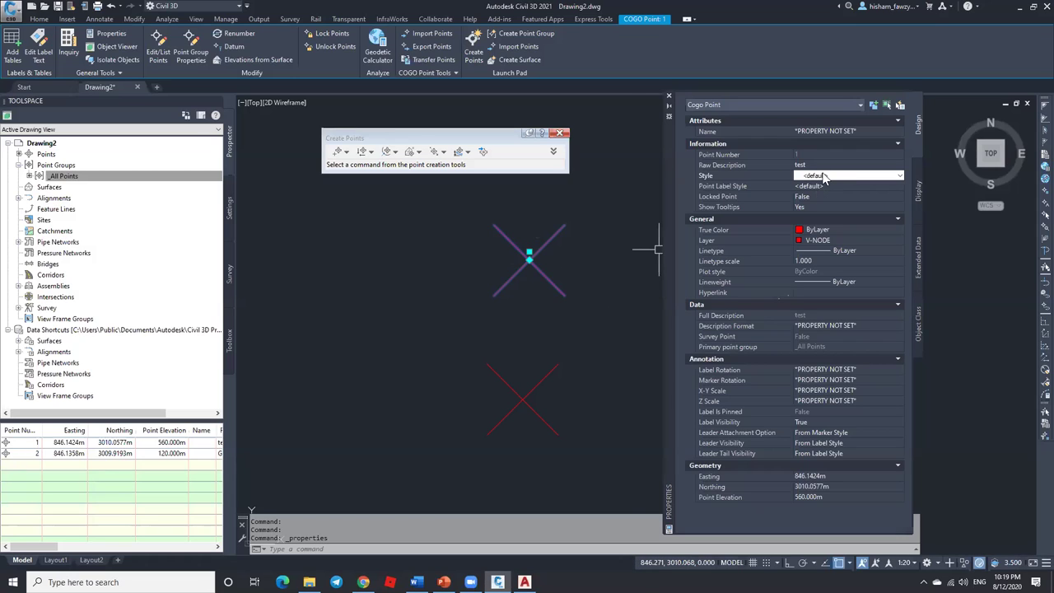
{"action": "left_click", "coordinate": [66, 176]}
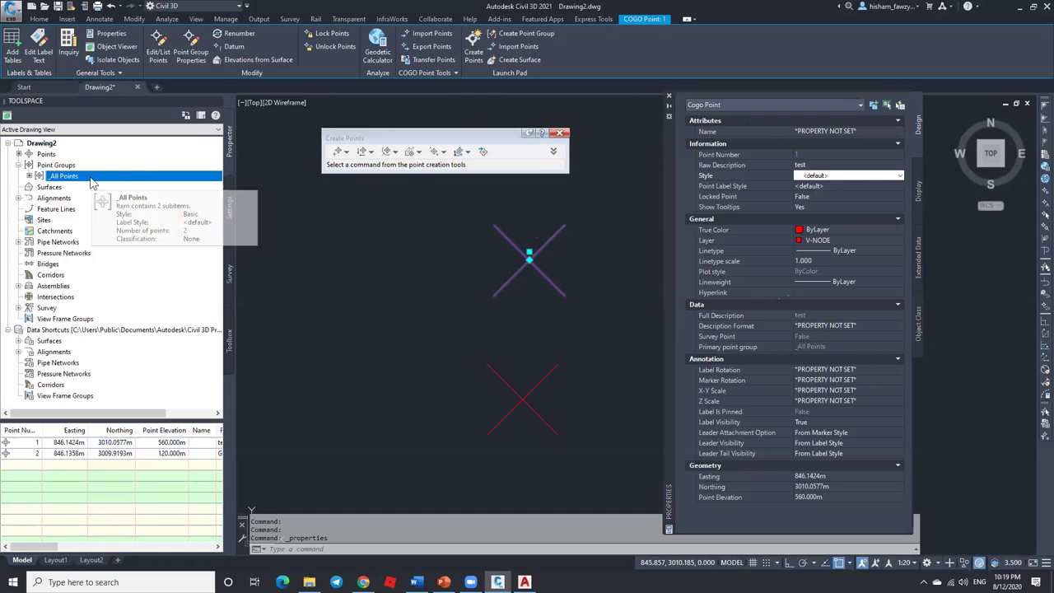
Step: Set the upper point's style to Benchmark and clear the selection
{"action": "left_click", "coordinate": [851, 180]}
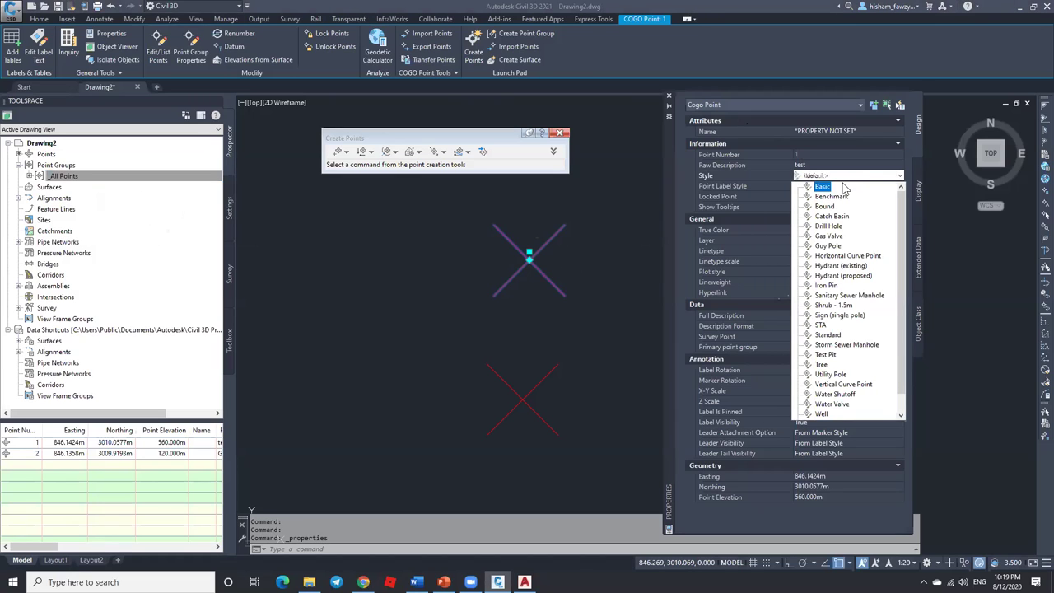
{"action": "left_click", "coordinate": [836, 198]}
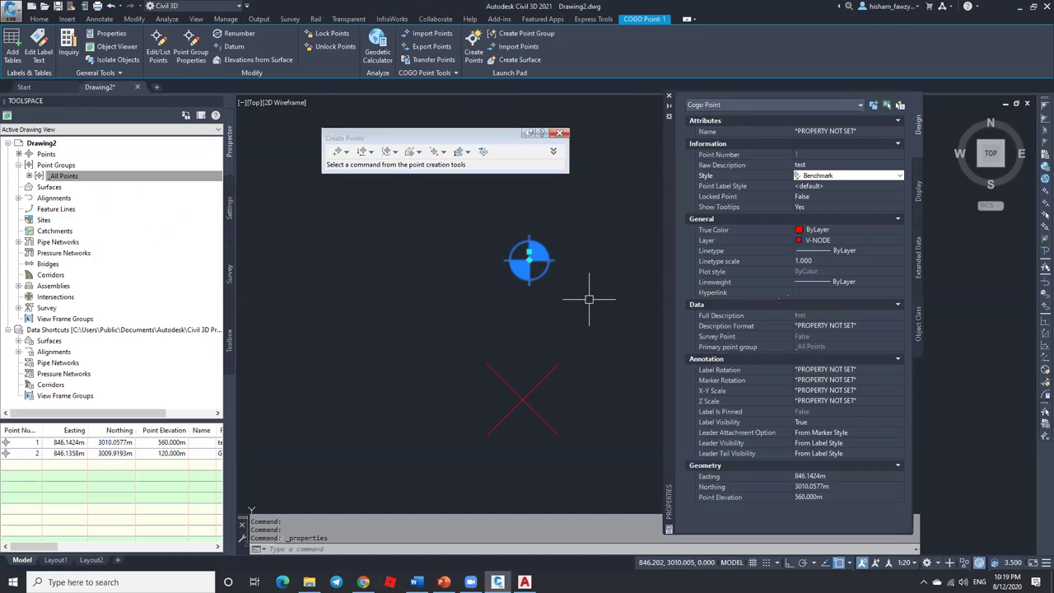
{"action": "key", "text": "Escape"}
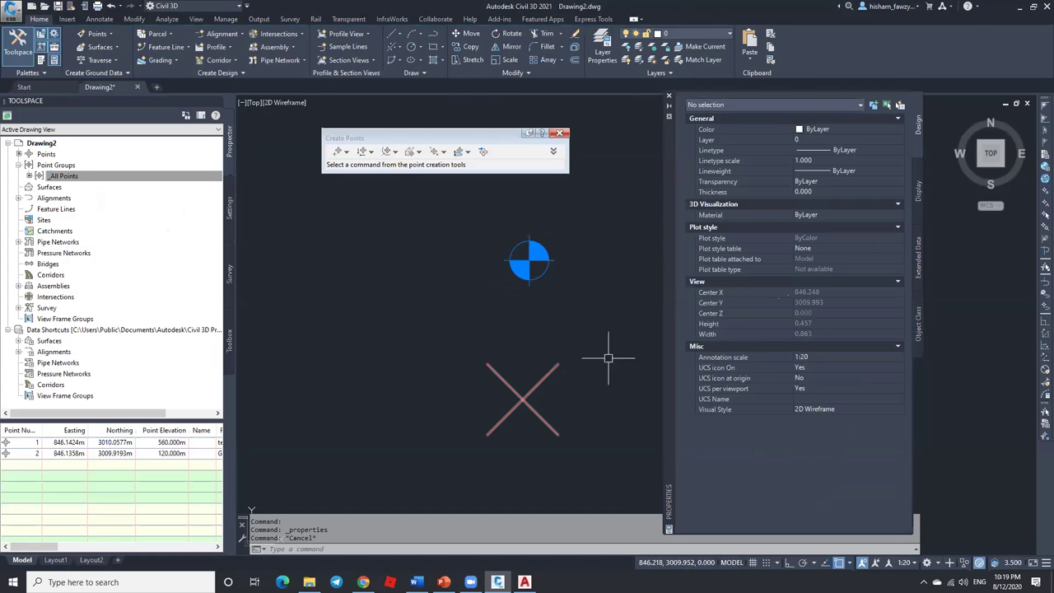
Step: Set the Benchmark point's label style to Elevation and Description
{"action": "left_click", "coordinate": [529, 260]}
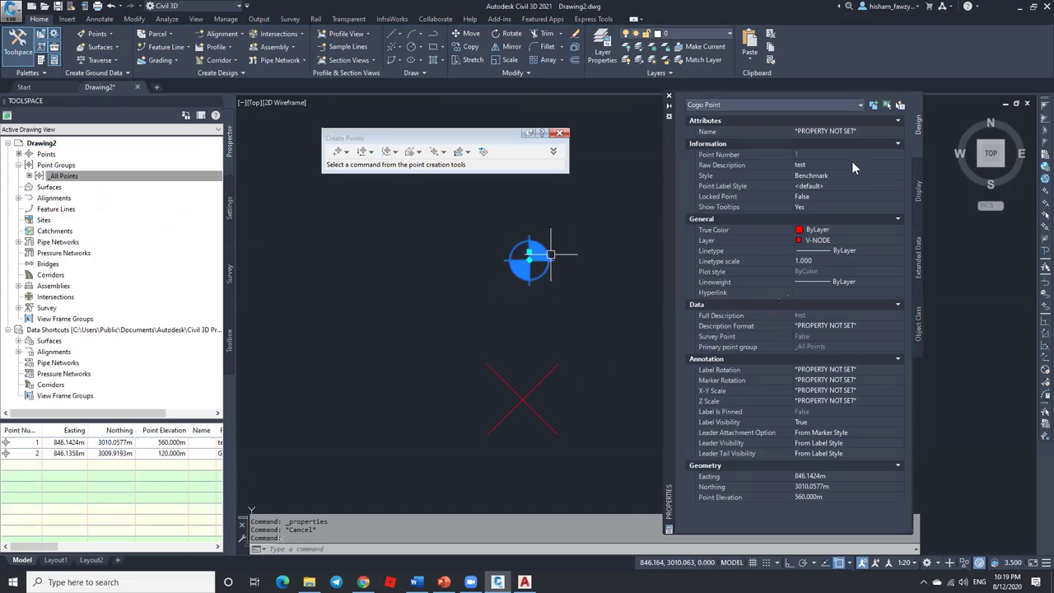
{"action": "left_click", "coordinate": [857, 185]}
{"action": "left_click", "coordinate": [857, 185]}
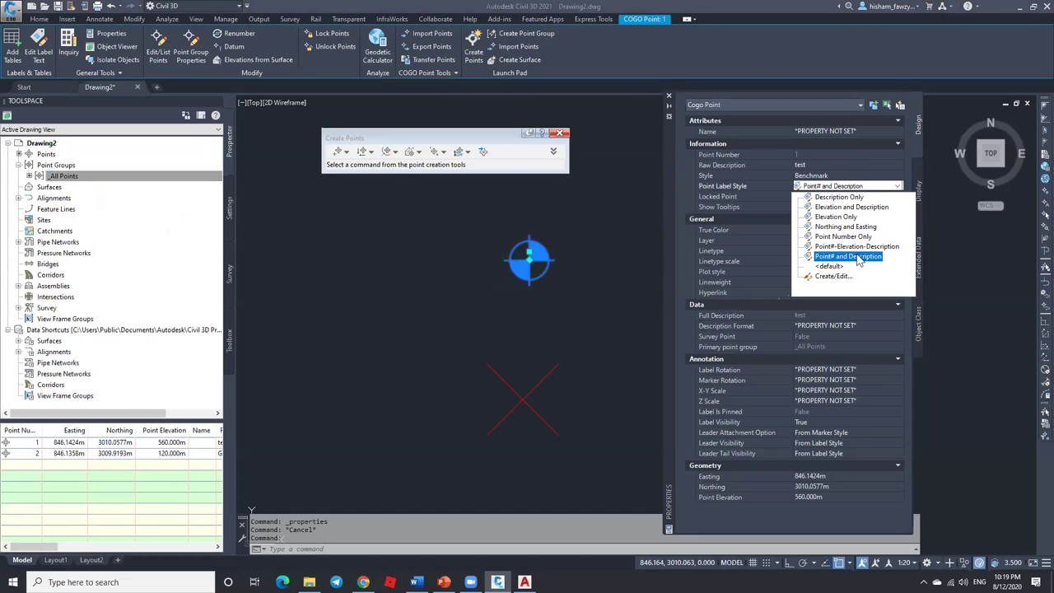
{"action": "left_click", "coordinate": [840, 208]}
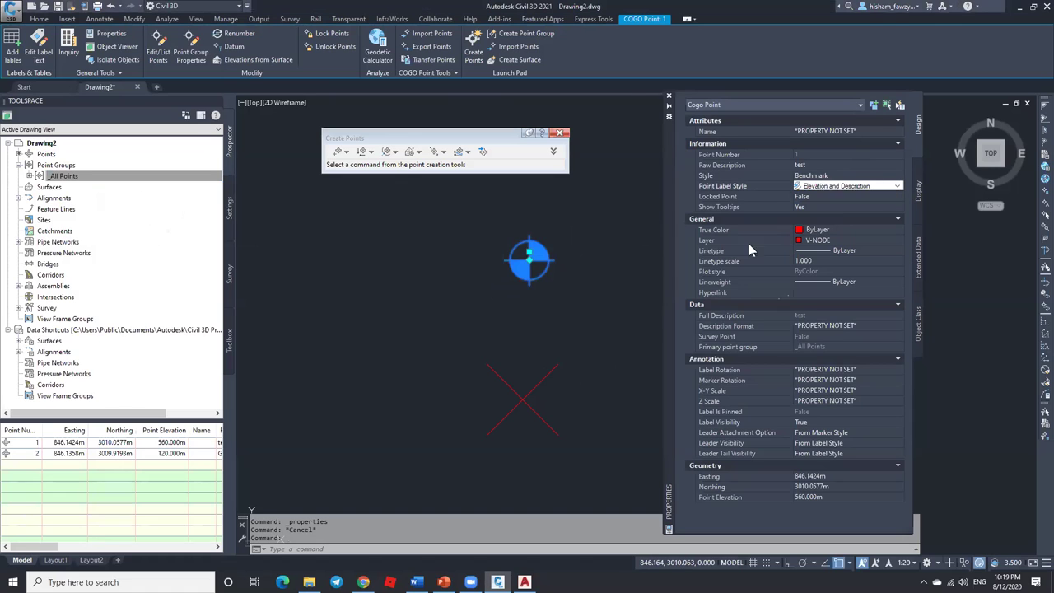
{"action": "scroll", "coordinate": [581, 268], "scroll_direction": "up", "scroll_amount": 4}
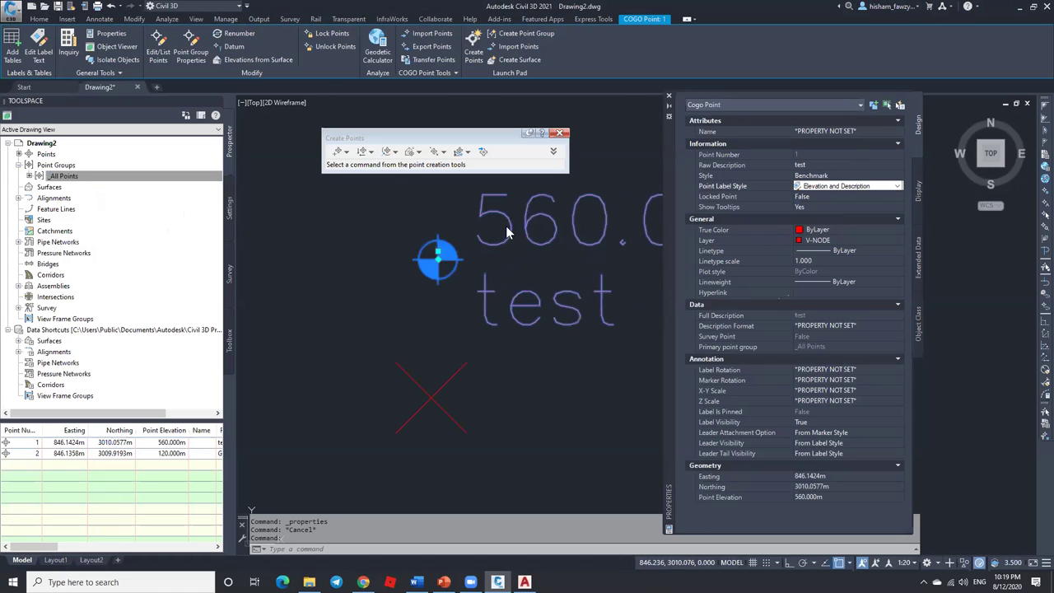
{"action": "key", "text": "Escape"}
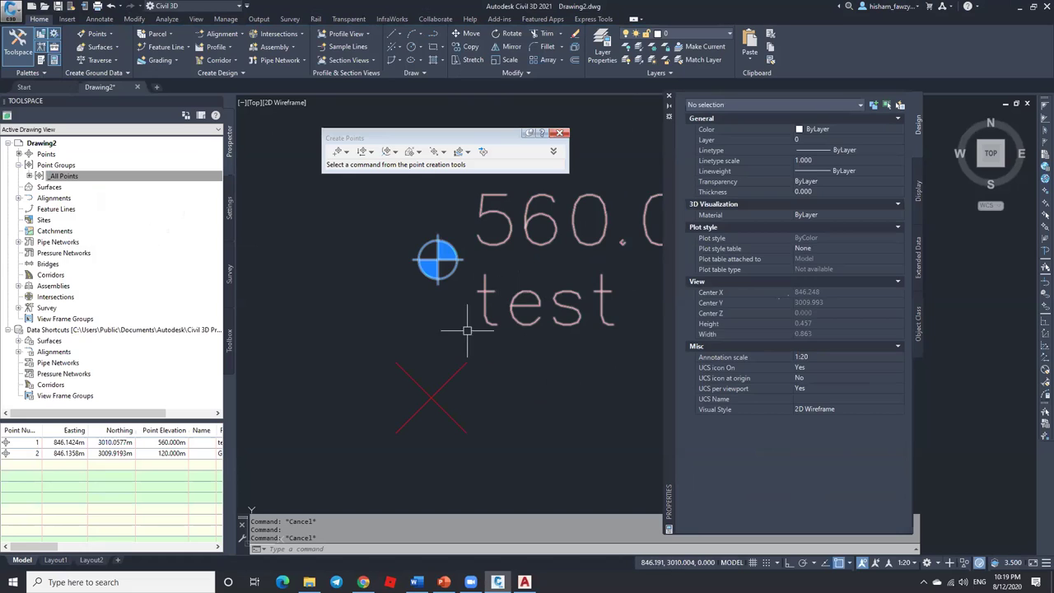
Step: Move the GR point about 0.13 m south, further away from the labelled Benchmark point
{"action": "left_click", "coordinate": [461, 369]}
{"action": "scroll", "coordinate": [514, 385], "scroll_direction": "down", "scroll_amount": 2}
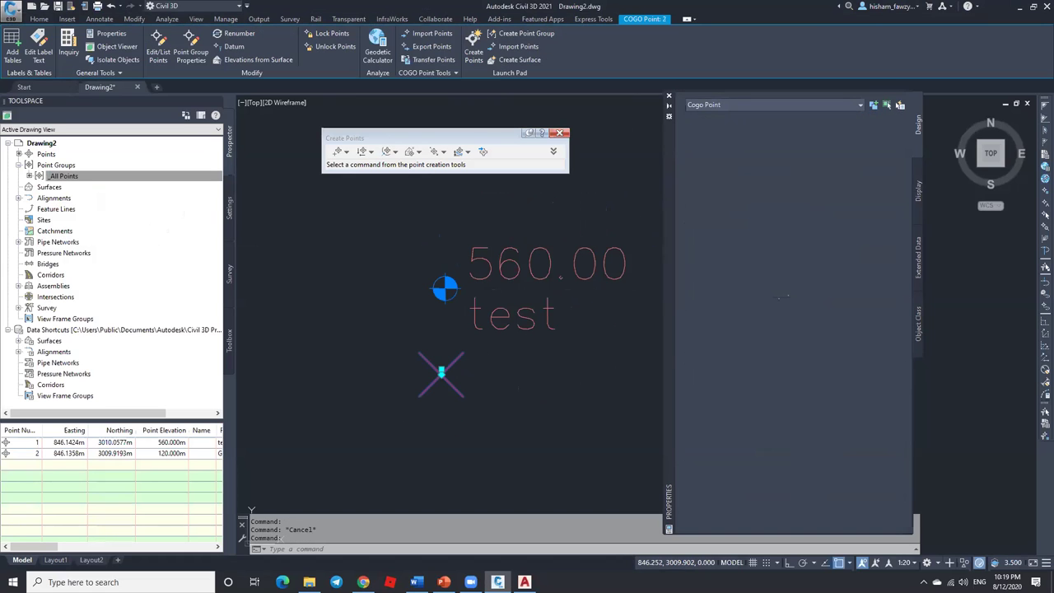
{"action": "type", "text": "m"}
{"action": "key", "text": "Return"}
{"action": "left_click", "coordinate": [521, 391]}
{"action": "left_click", "coordinate": [523, 469]}
{"action": "key", "text": "Escape"}
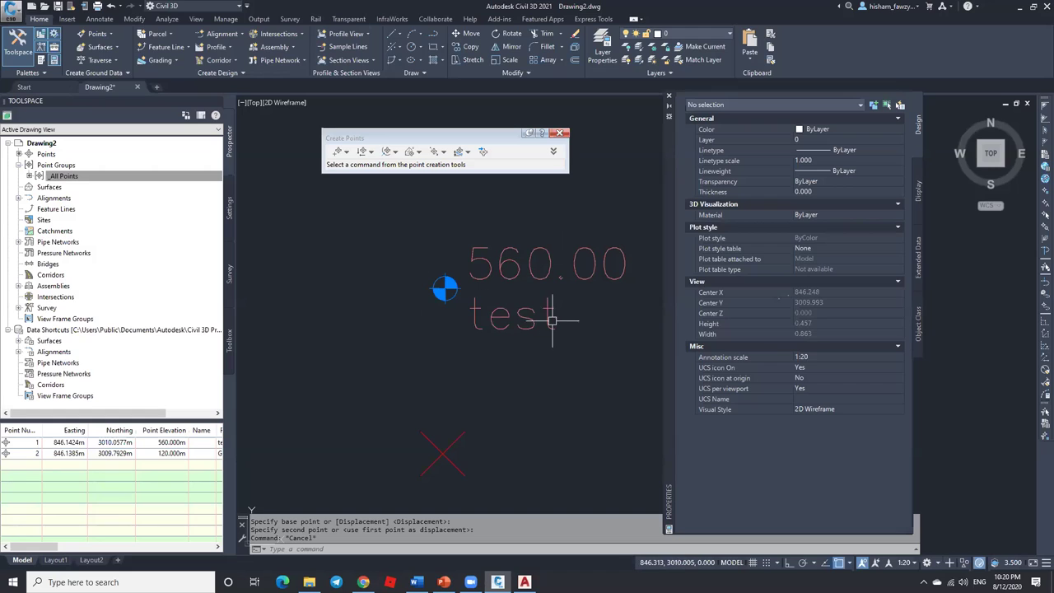
Step: Set the GR point's label style to Point#-Elevation-Description and view the label
{"action": "left_click", "coordinate": [457, 439]}
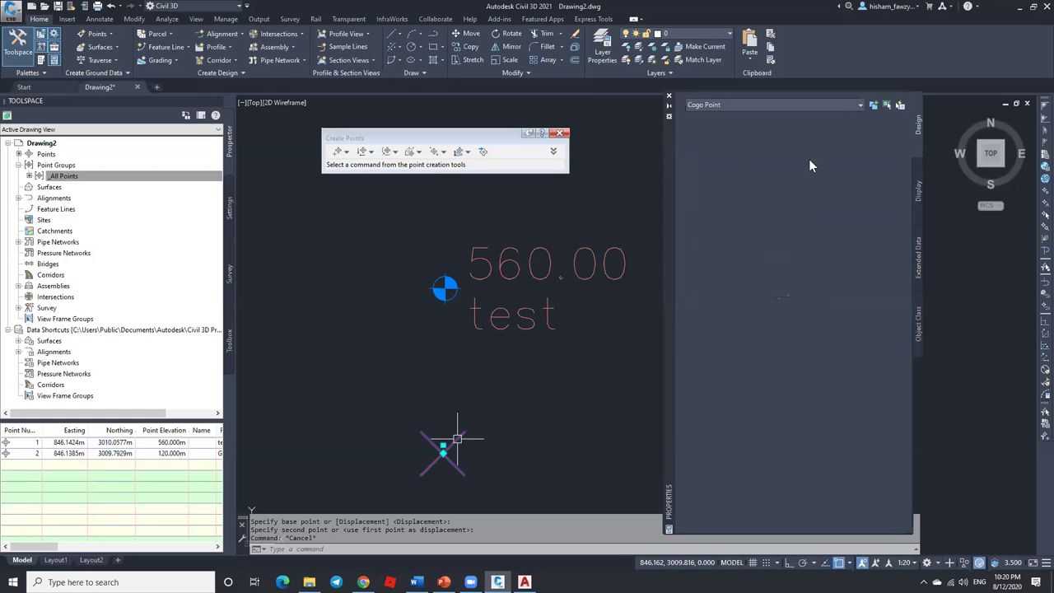
{"action": "left_click", "coordinate": [845, 187]}
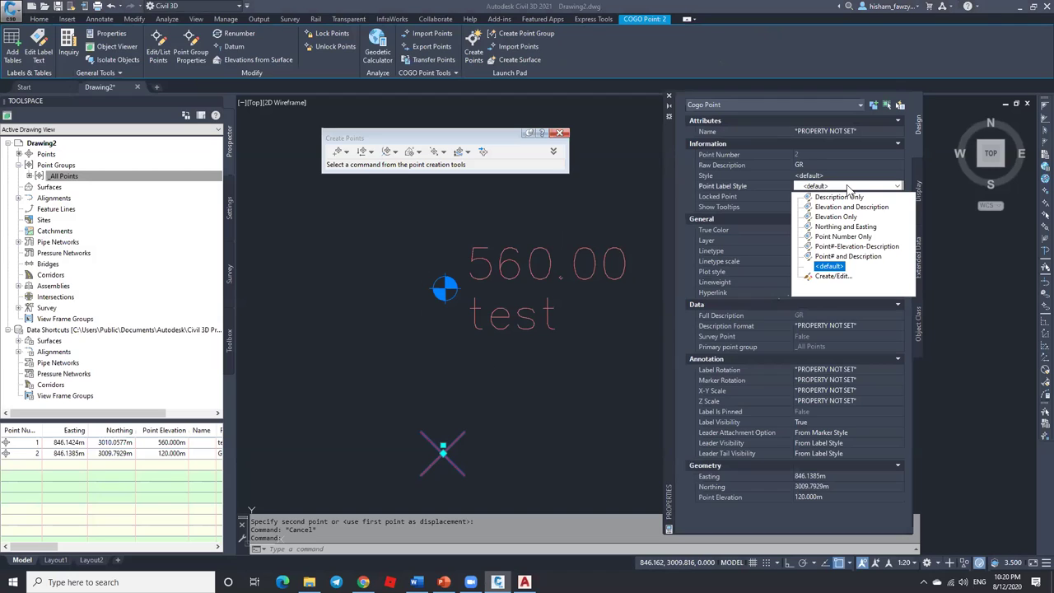
{"action": "left_click", "coordinate": [855, 246]}
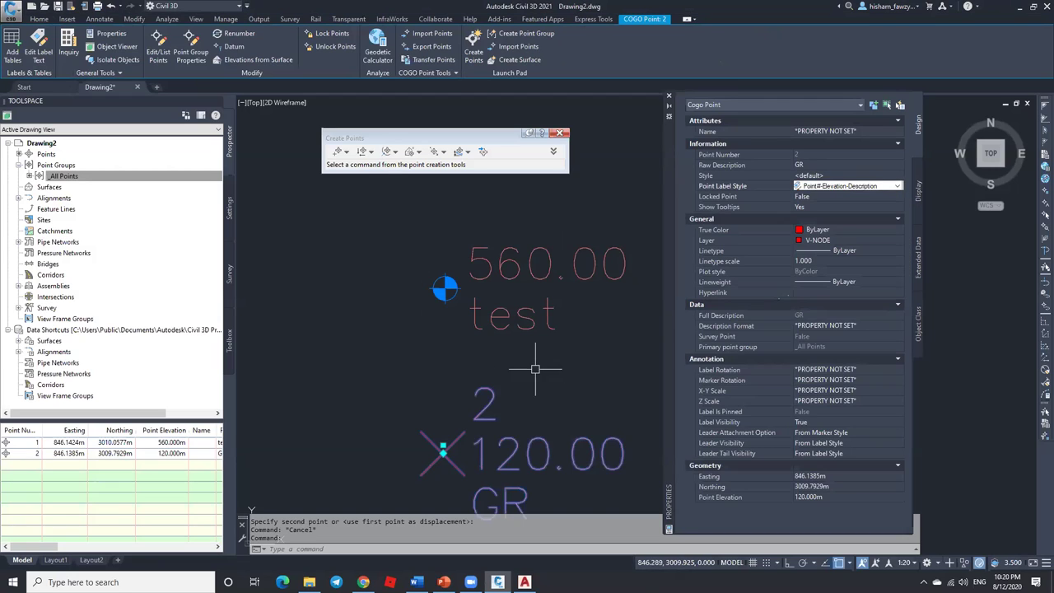
{"action": "scroll", "coordinate": [519, 335], "scroll_direction": "down", "scroll_amount": 2}
{"action": "scroll", "coordinate": [504, 408], "scroll_direction": "up", "scroll_amount": 4}
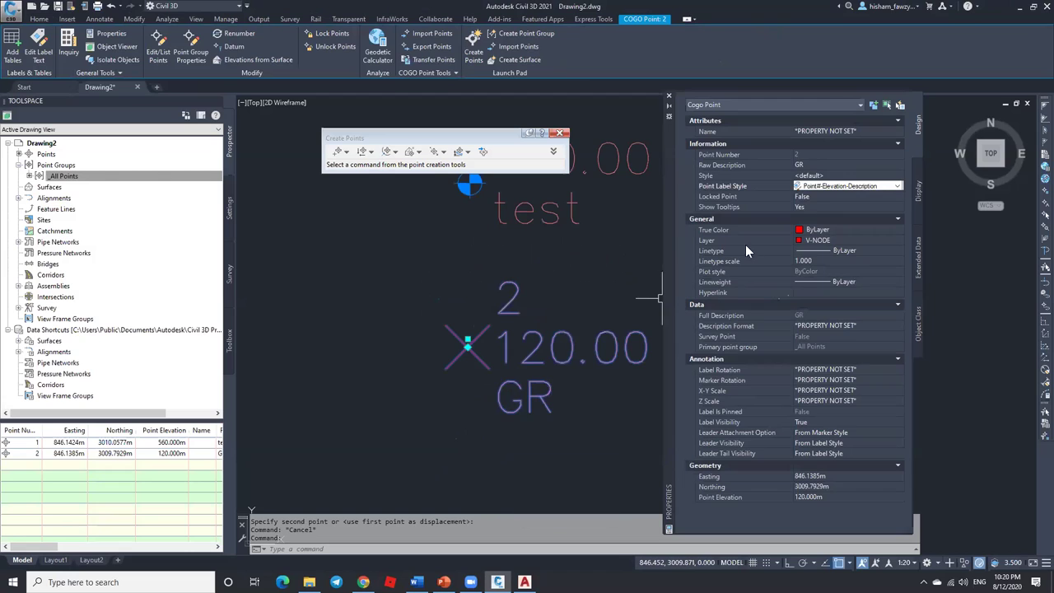
Step: Set the GR point's label style to Northing and Easting
{"action": "left_click", "coordinate": [878, 187]}
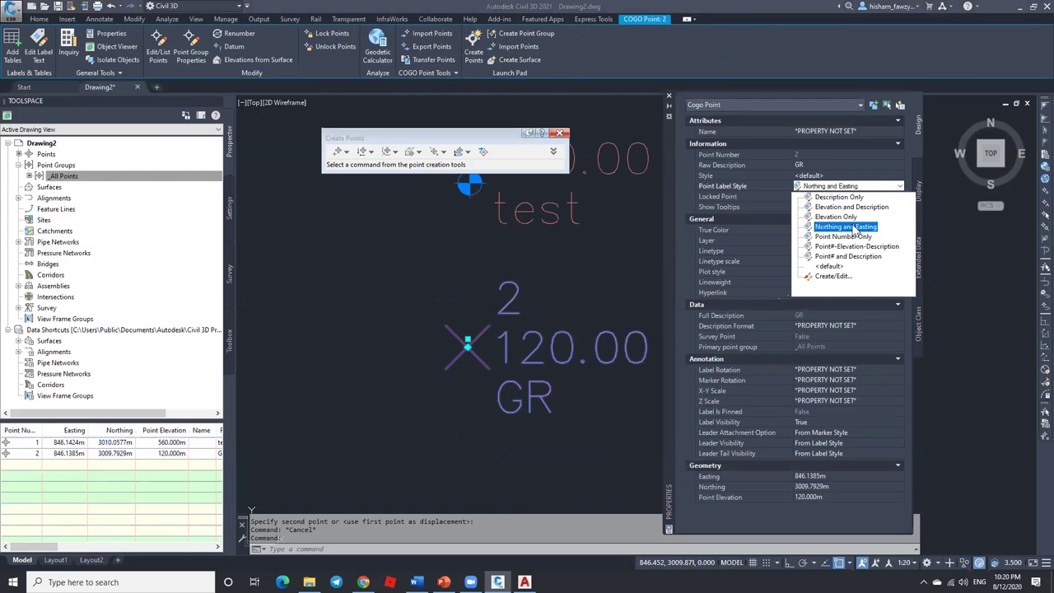
{"action": "left_click", "coordinate": [857, 210]}
{"action": "scroll", "coordinate": [463, 303], "scroll_direction": "down", "scroll_amount": 2}
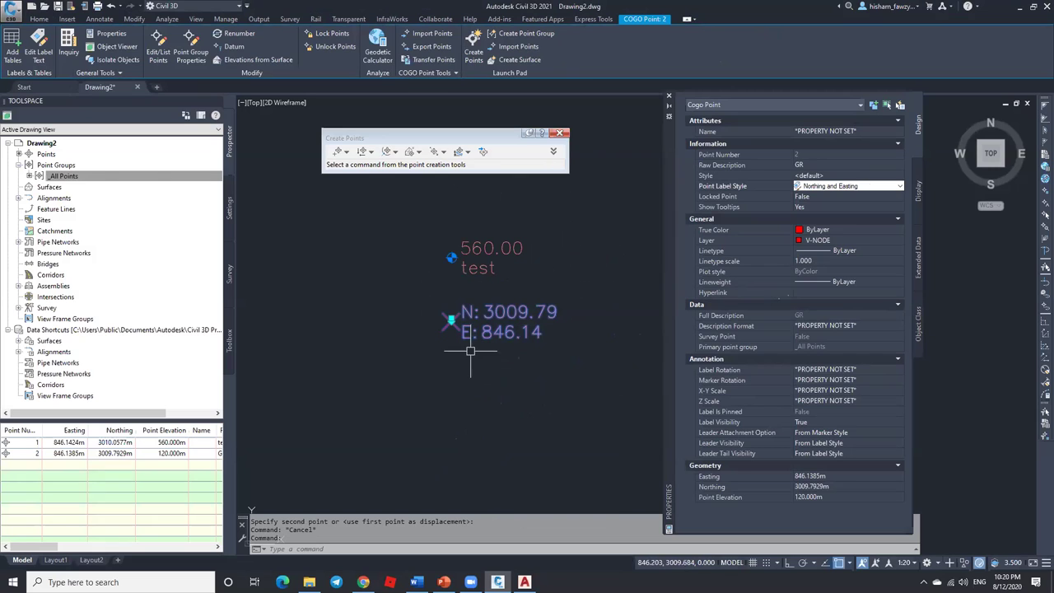
Step: Move the GR point southwest to about northing 3009.51 and easting 845.67, and select it to check its coordinates
{"action": "type", "text": "m"}
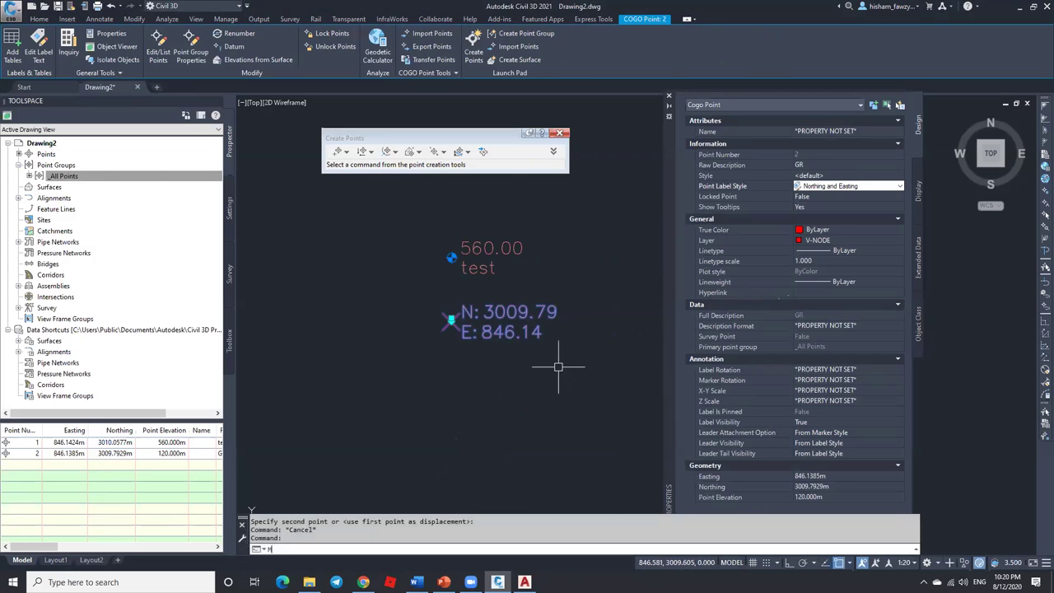
{"action": "key", "text": "Return"}
{"action": "left_click", "coordinate": [527, 329]}
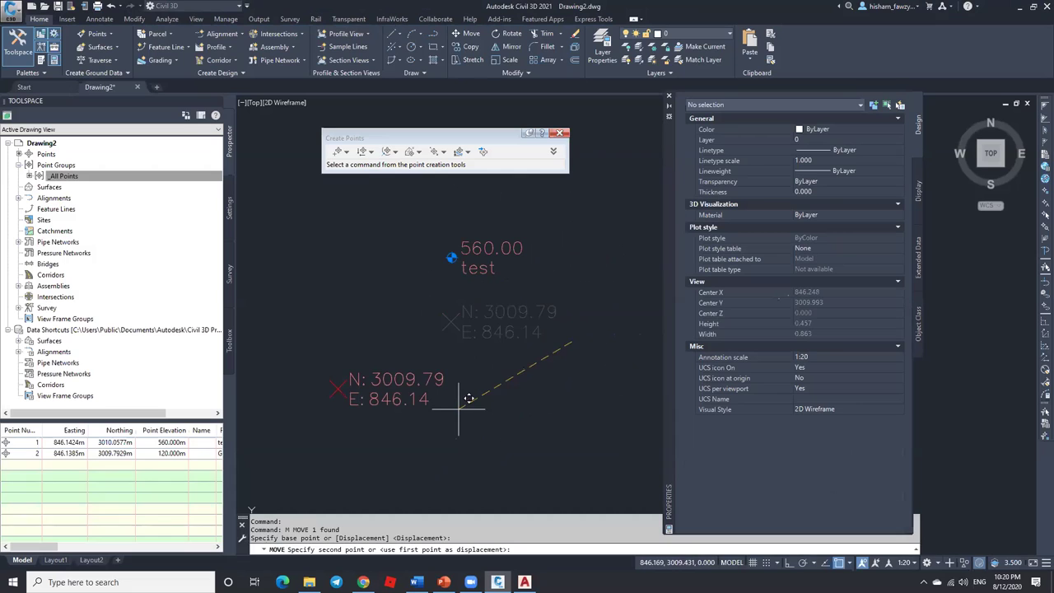
{"action": "left_click", "coordinate": [412, 396]}
{"action": "left_click", "coordinate": [405, 423]}
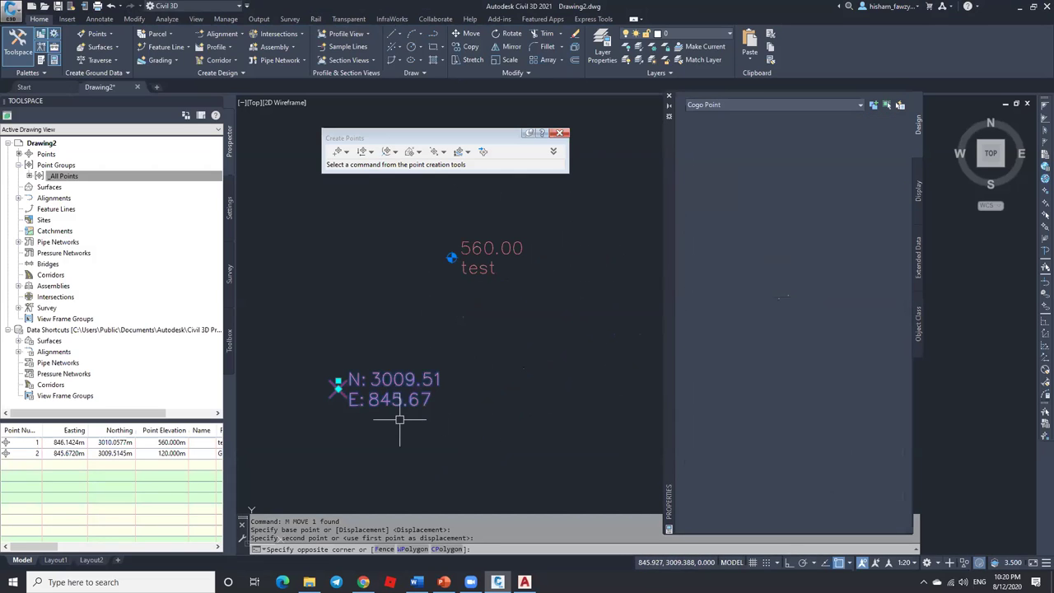
{"action": "left_click", "coordinate": [494, 465]}
{"action": "left_click", "coordinate": [447, 329]}
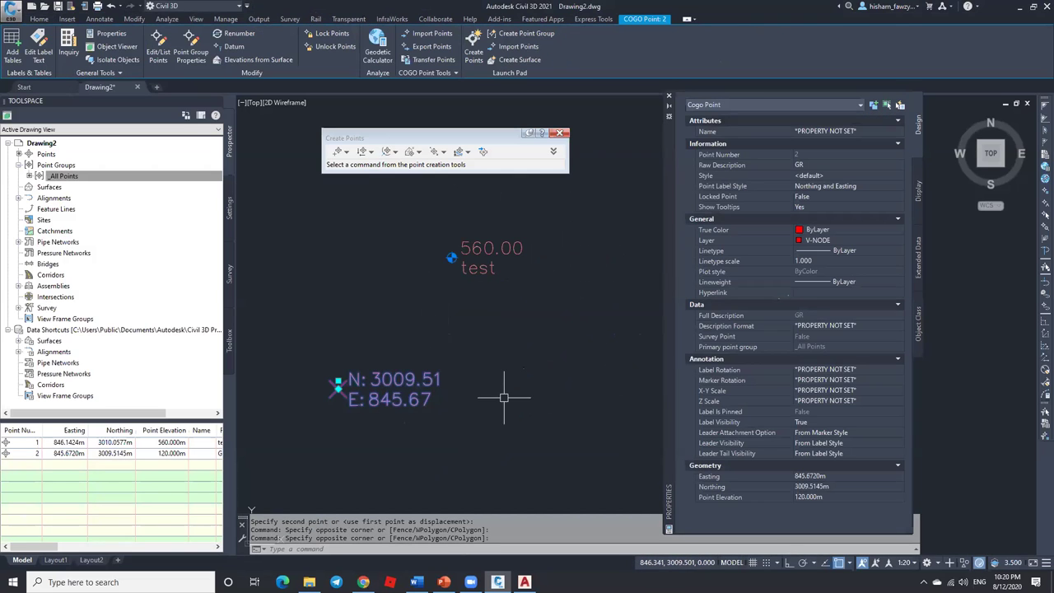
Step: Move the GR point up level with the test point, to about northing 3010.07 and easting 845.50
{"action": "type", "text": "m"}
{"action": "key", "text": "Return"}
{"action": "left_click", "coordinate": [506, 431]}
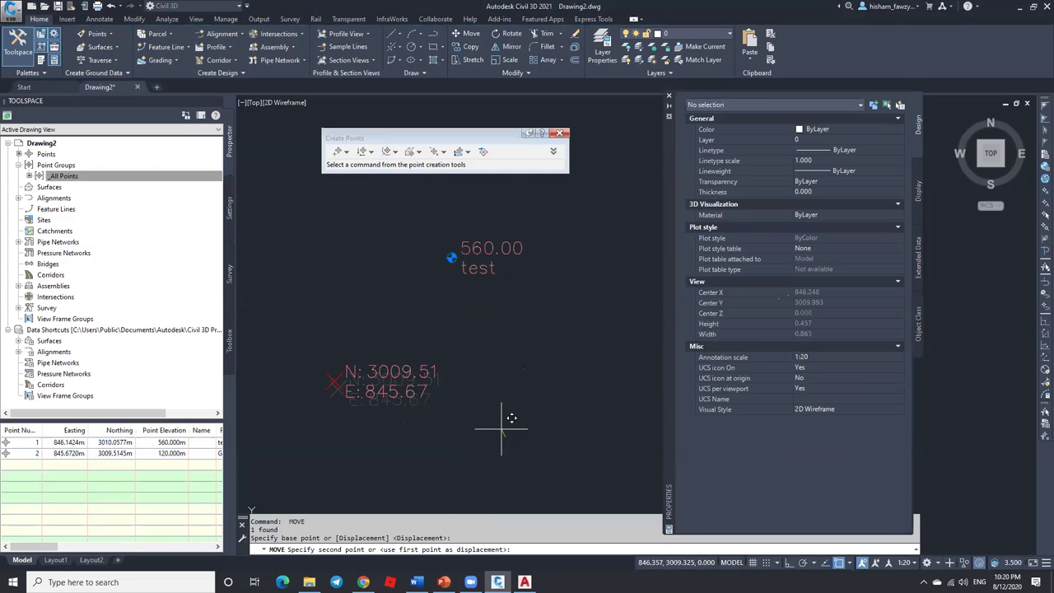
{"action": "left_click", "coordinate": [464, 304]}
{"action": "key", "text": "Escape"}
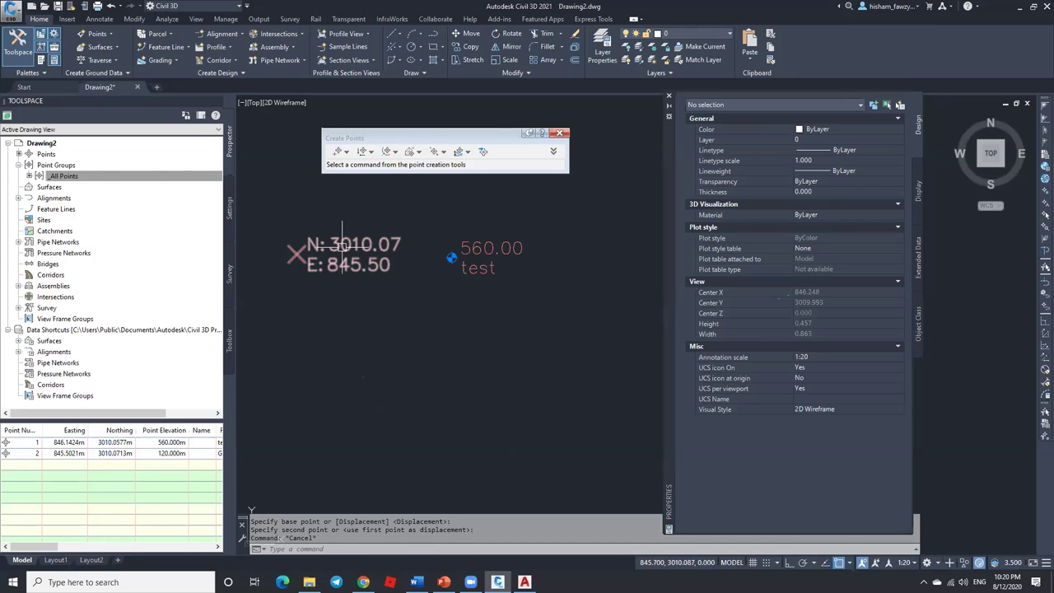
{"action": "mouse_move", "coordinate": [350, 277]}
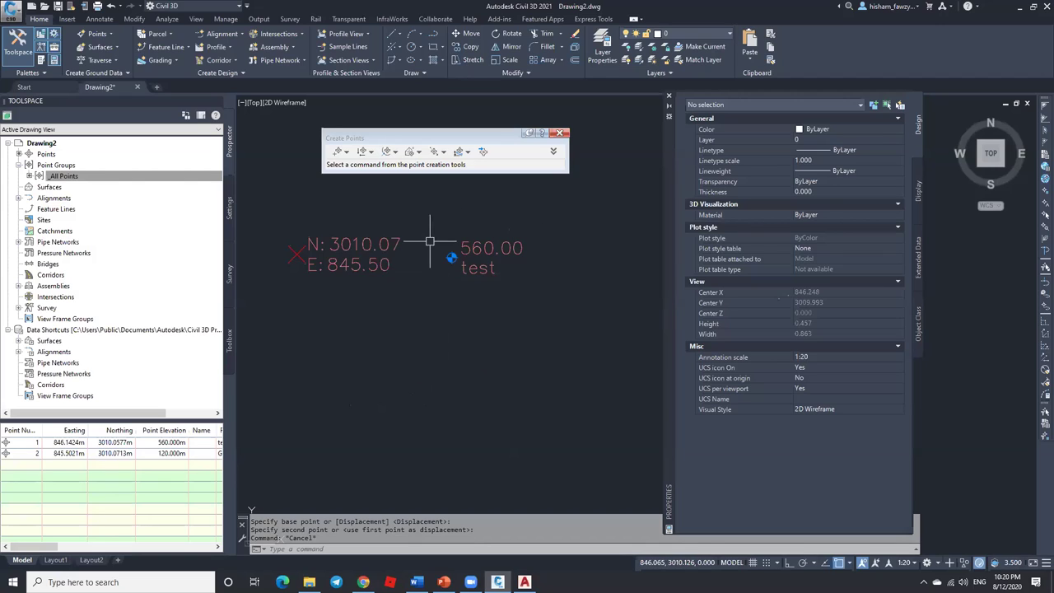
{"action": "scroll", "coordinate": [487, 224], "scroll_direction": "up", "scroll_amount": 2}
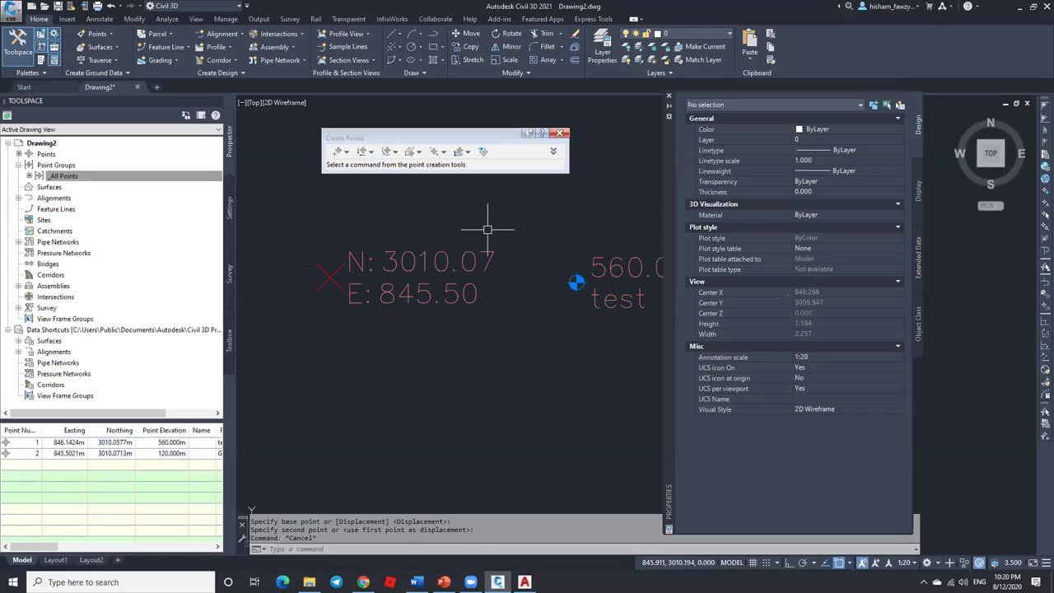
Step: Place two plain AutoCAD points with the POINT command below the two COGO points
{"action": "type", "text": "POINT"}
{"action": "key", "text": "Return"}
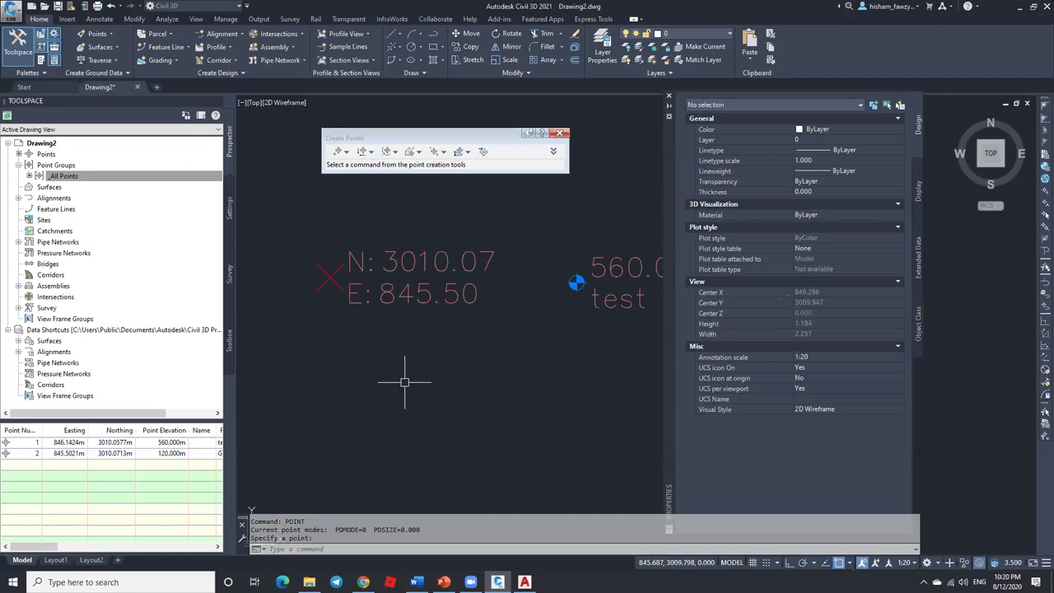
{"action": "key", "text": "Escape"}
Step: Set the AutoCAD point display to the square with an X, sized 1.000 in absolute units
{"action": "type", "text": "P"}
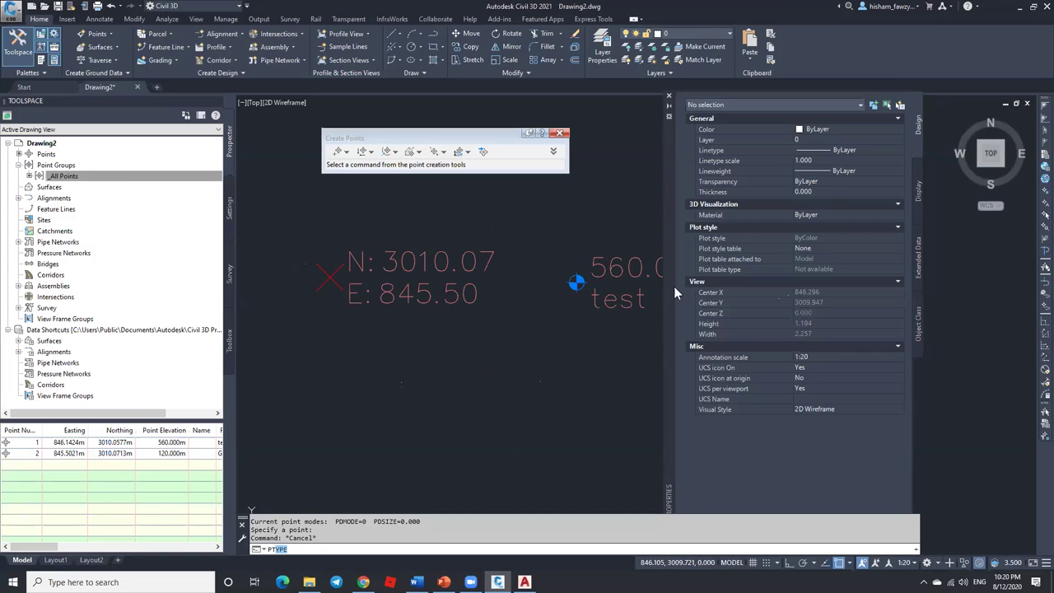
{"action": "type", "text": "T"}
{"action": "key", "text": "Return"}
{"action": "left_click", "coordinate": [553, 259]}
{"action": "key", "text": "space"}
{"action": "key", "text": "shift+Tab"}
{"action": "left_click", "coordinate": [483, 364]}
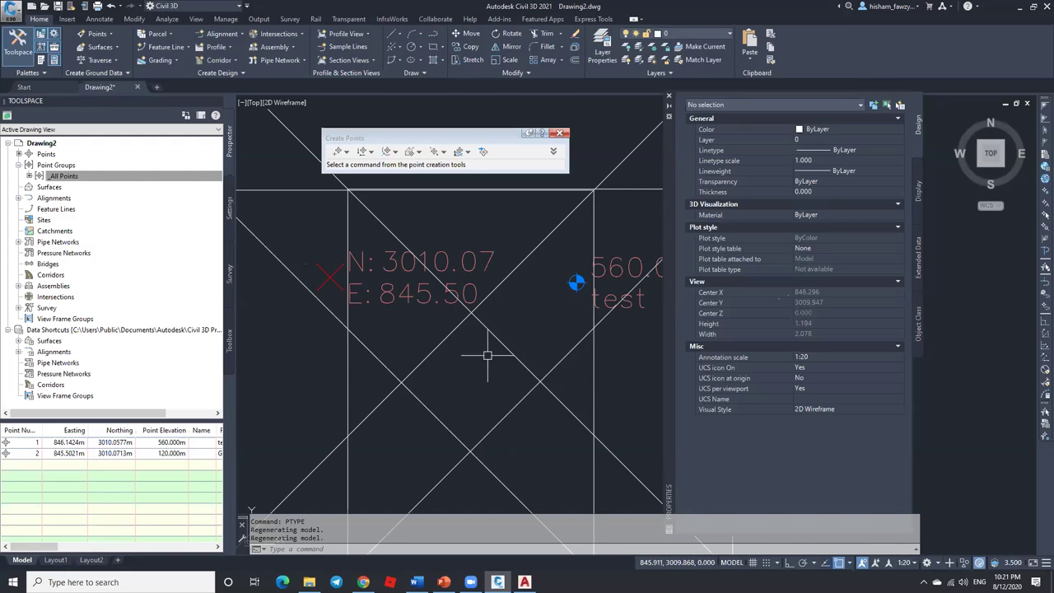
Step: Reduce the AutoCAD point display size to 0.100 units
{"action": "key", "text": "Escape"}
{"action": "key", "text": "Return"}
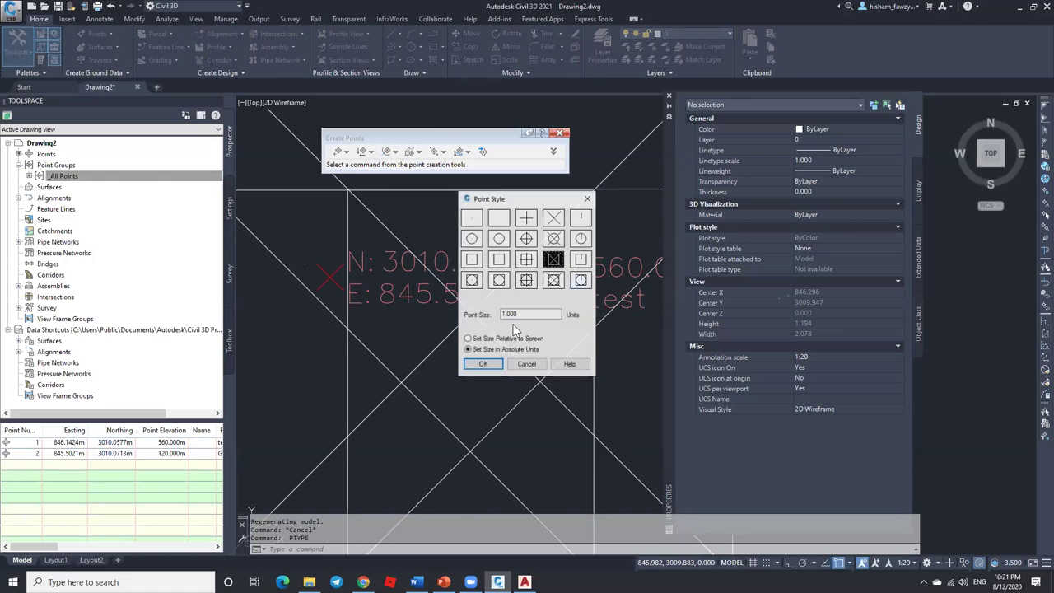
{"action": "type", "text": "1"}
{"action": "left_click", "coordinate": [483, 364]}
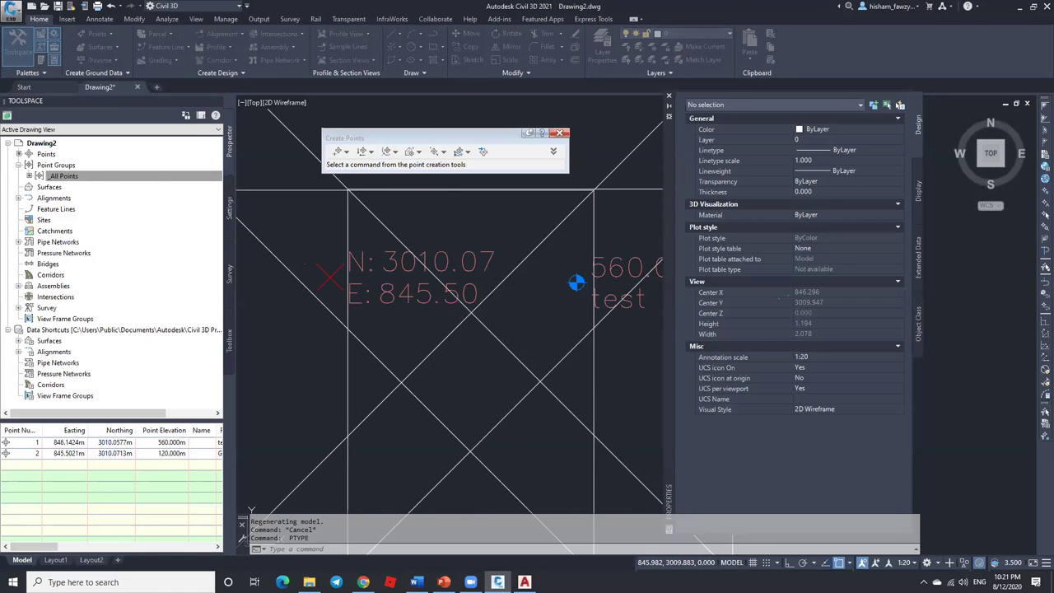
{"action": "key", "text": "Escape"}
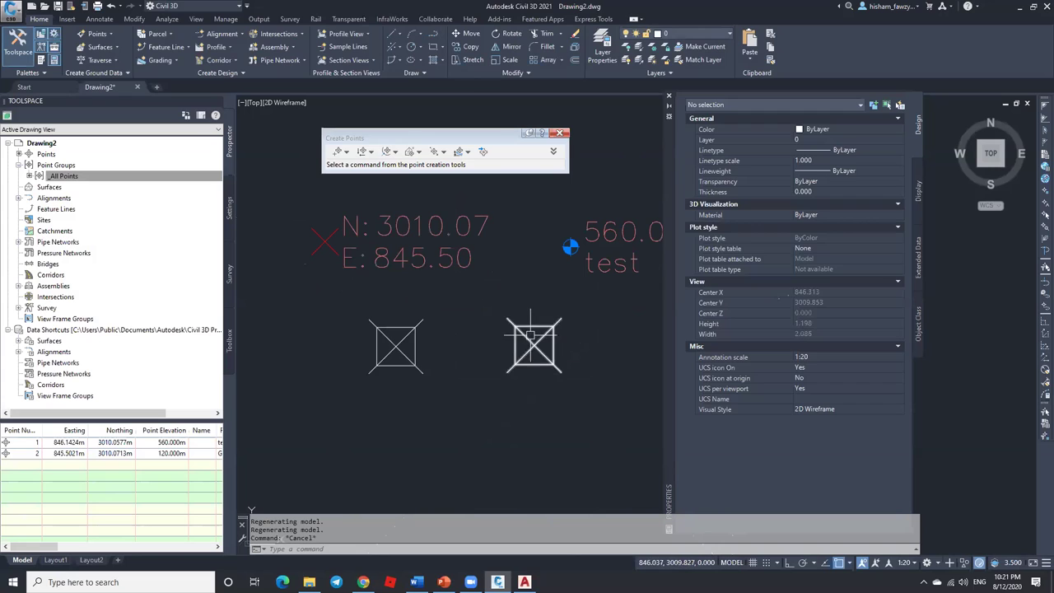
Step: Check the properties of one AutoCAD point and change the point display style to the circle with an X
{"action": "left_click", "coordinate": [527, 341]}
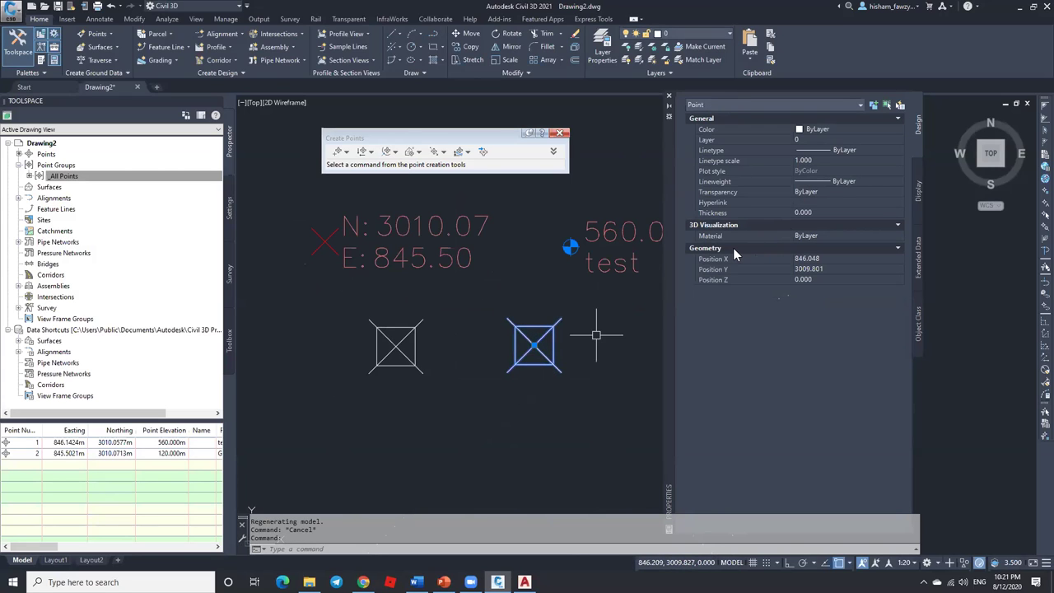
{"action": "type", "text": "ptype"}
{"action": "key", "text": "Return"}
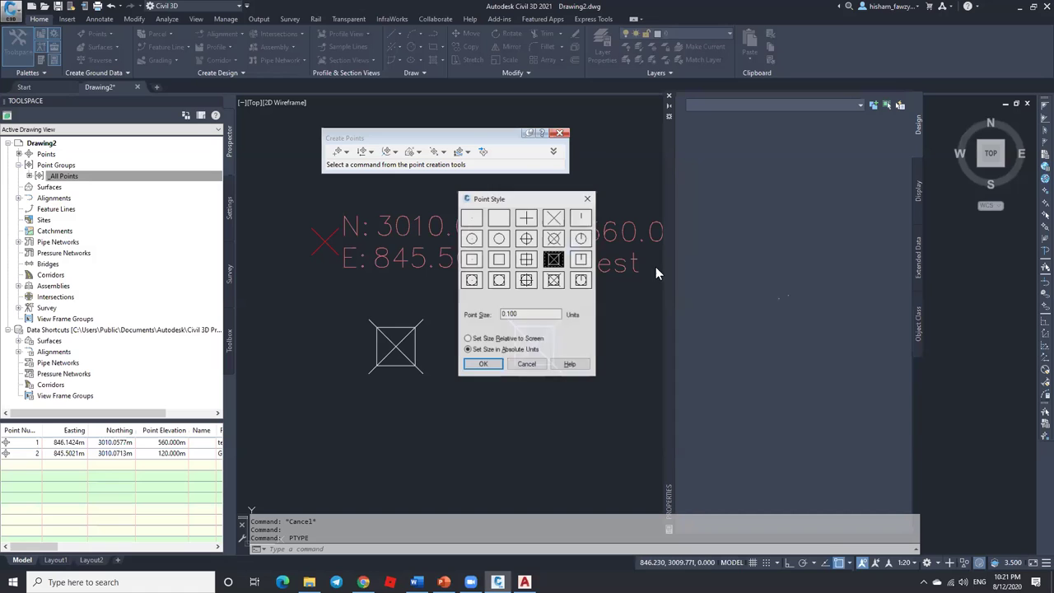
{"action": "left_click", "coordinate": [553, 238]}
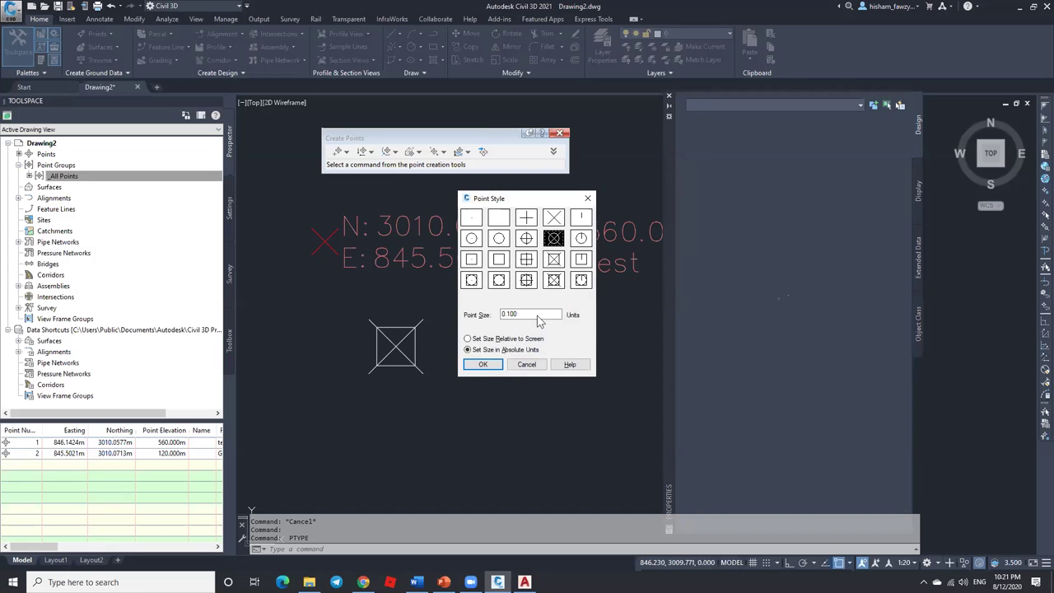
{"action": "left_click", "coordinate": [483, 364]}
{"action": "key", "text": "Escape"}
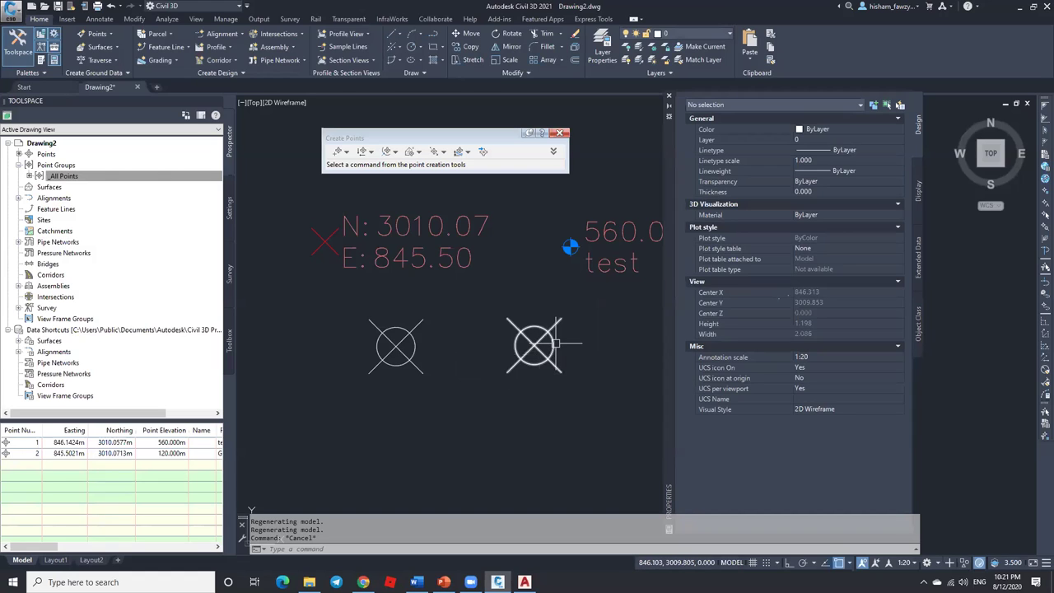
Step: Erase the two AutoCAD points and both COGO points, and close the Properties palette and the point creation tools
{"action": "left_click_drag", "start_coordinate": [565, 349], "coordinate": [379, 368]}
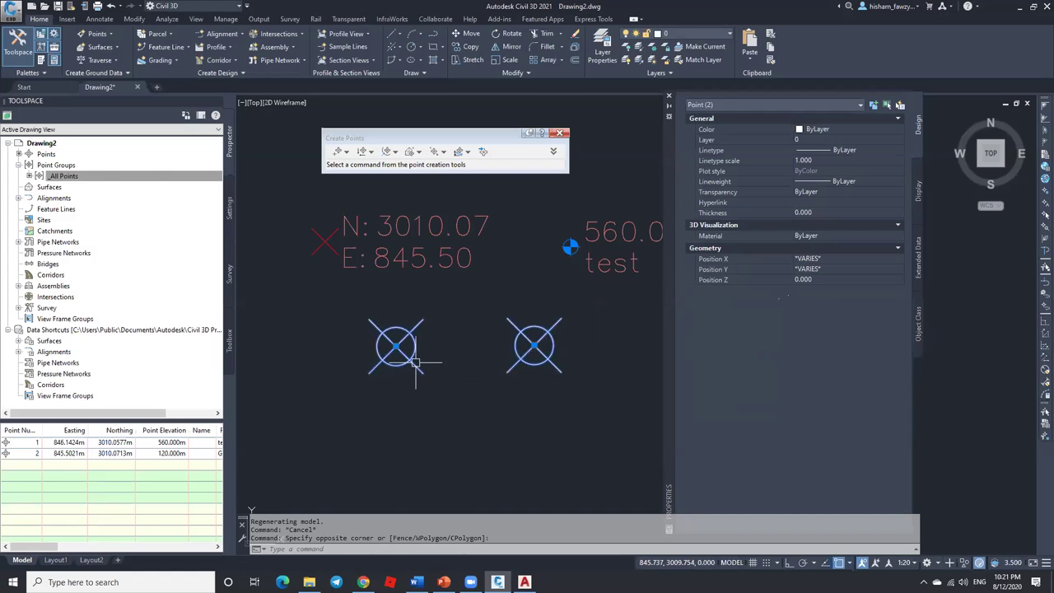
{"action": "key", "text": "Delete"}
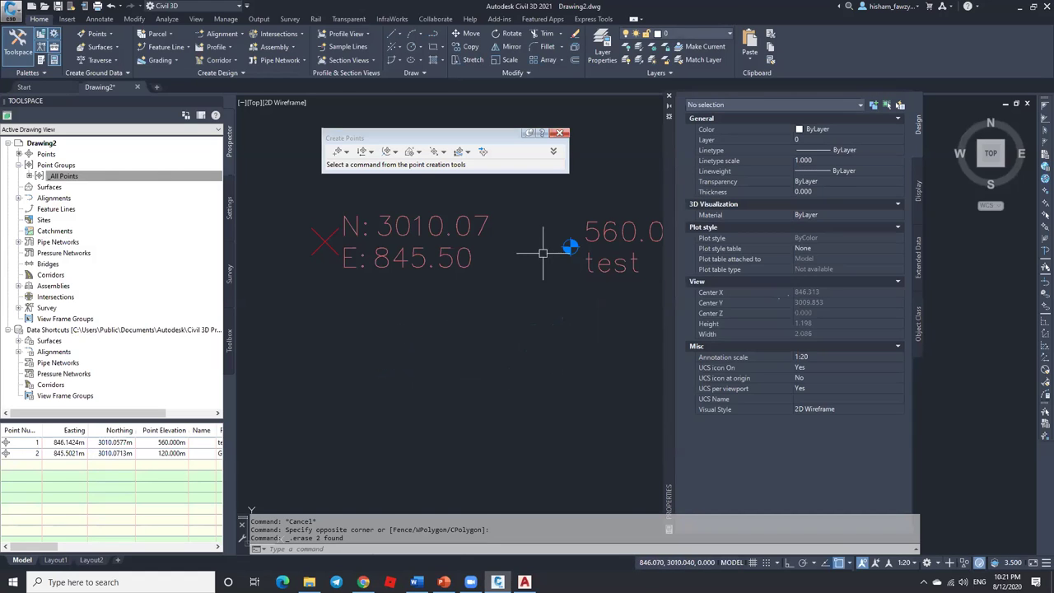
{"action": "left_click", "coordinate": [584, 233]}
{"action": "left_click", "coordinate": [483, 226]}
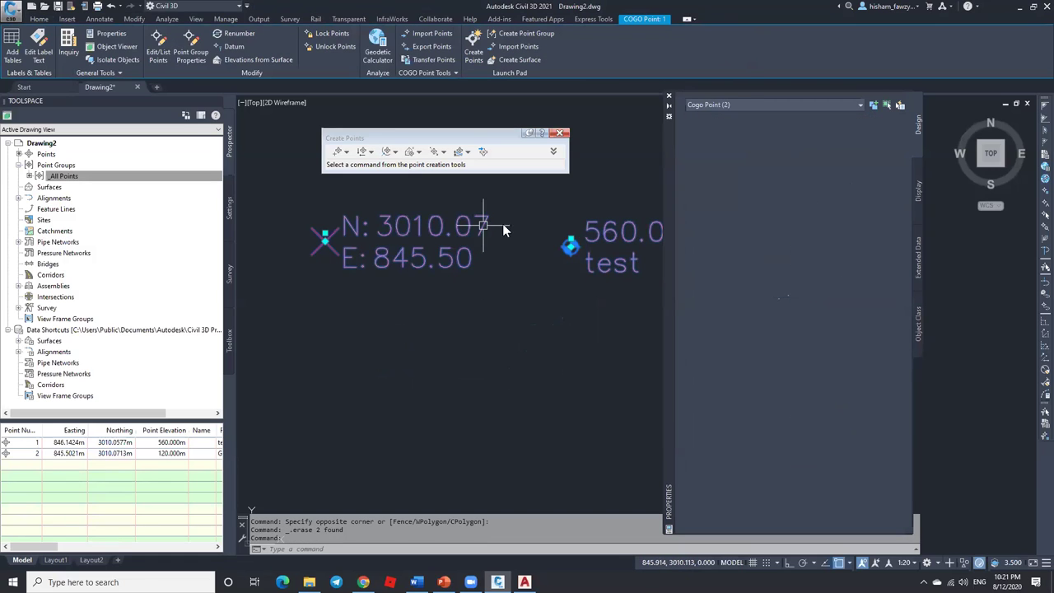
{"action": "key", "text": "Delete"}
{"action": "left_click", "coordinate": [669, 96]}
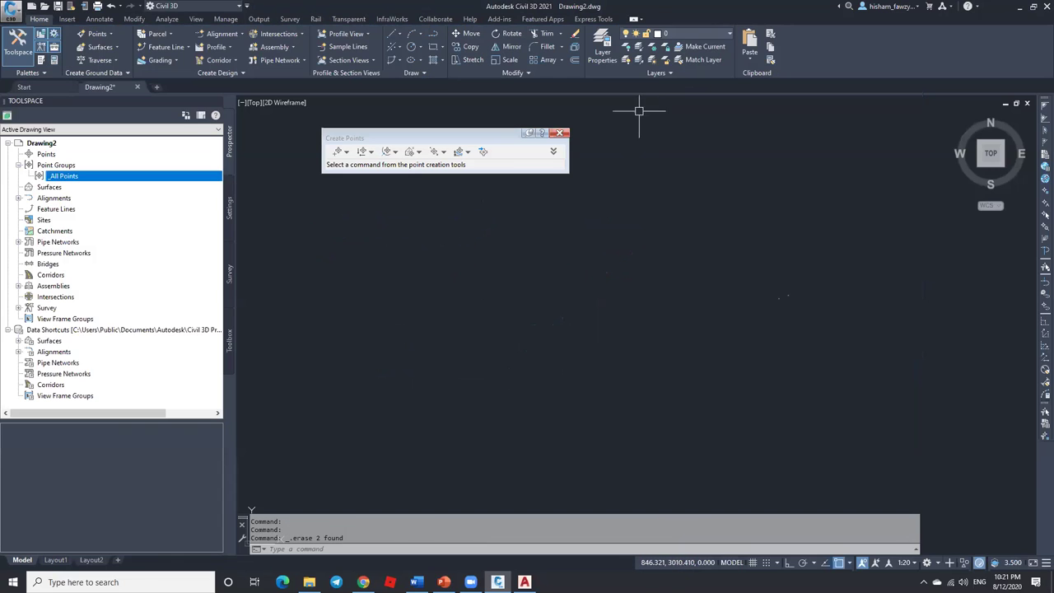
{"action": "left_click", "coordinate": [559, 132]}
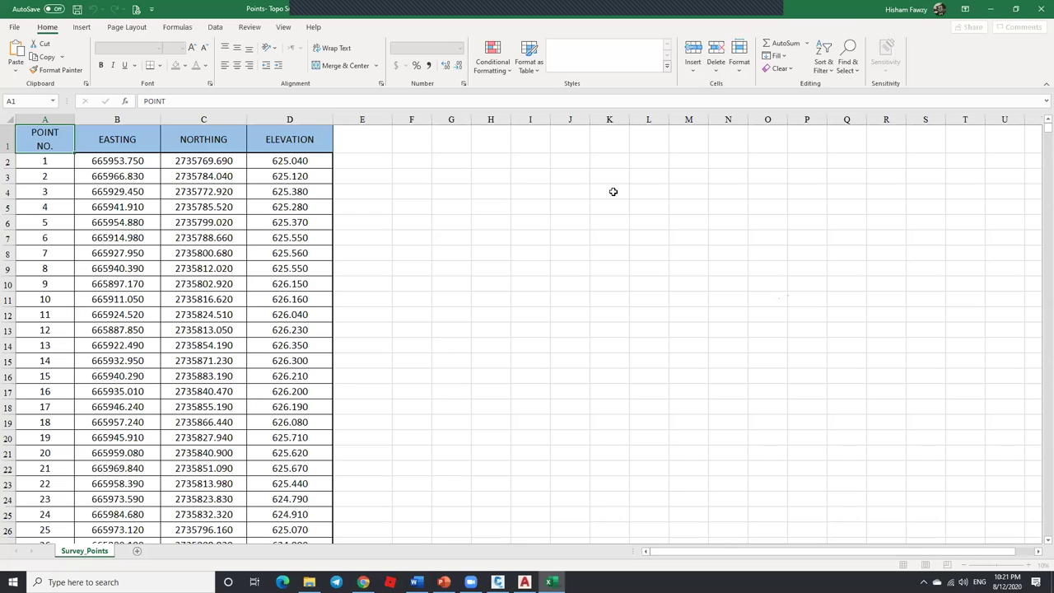
Step: Restore the Topo Survey Points workbook in Excel to a smaller window and place it beside the Civil 3D Toolspace tree
{"action": "left_click", "coordinate": [662, 222]}
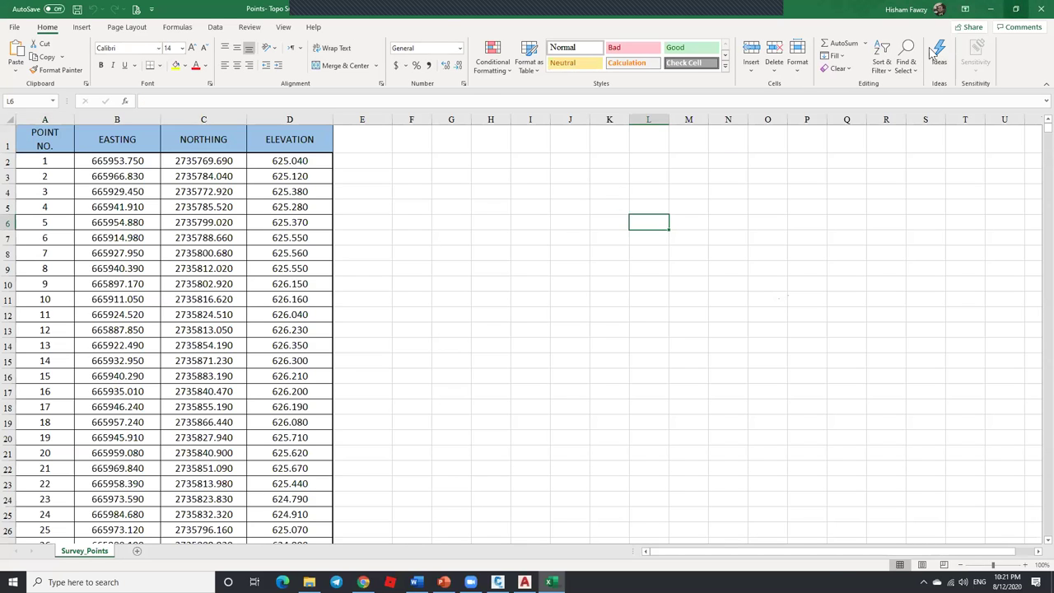
{"action": "left_click", "coordinate": [1015, 9]}
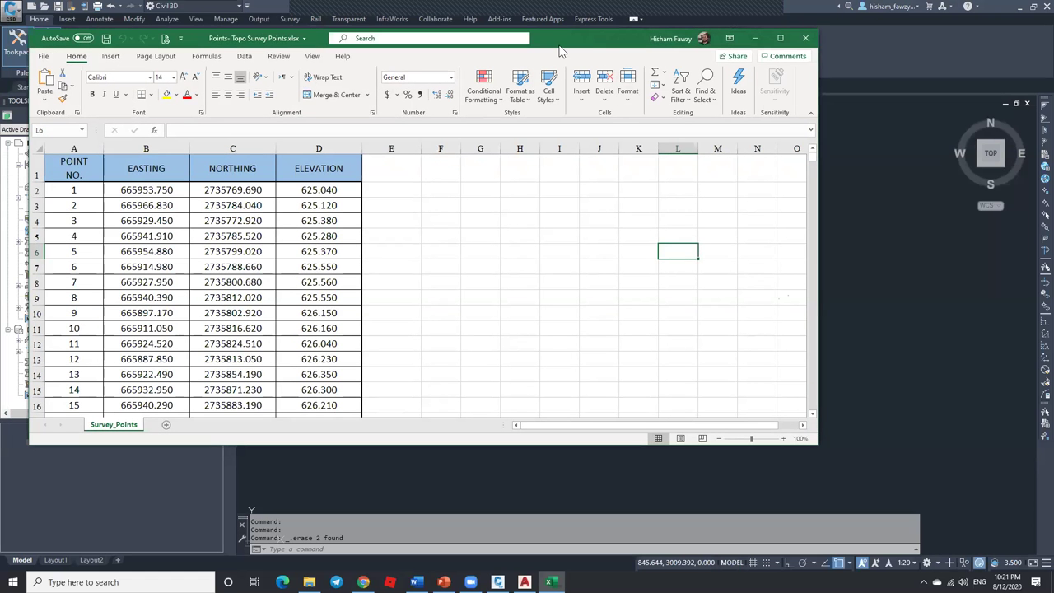
{"action": "left_click_drag", "start_coordinate": [574, 46], "coordinate": [758, 52]}
{"action": "left_click", "coordinate": [666, 222]}
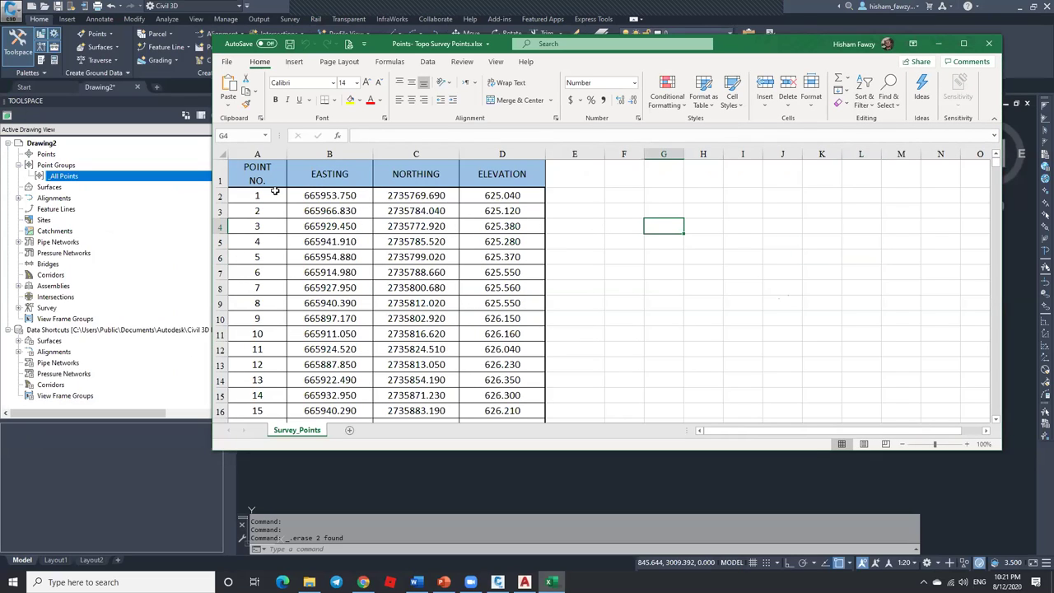
Step: Examine the easting, northing and elevation columns and the first point's row in the survey table
{"action": "left_click", "coordinate": [342, 173]}
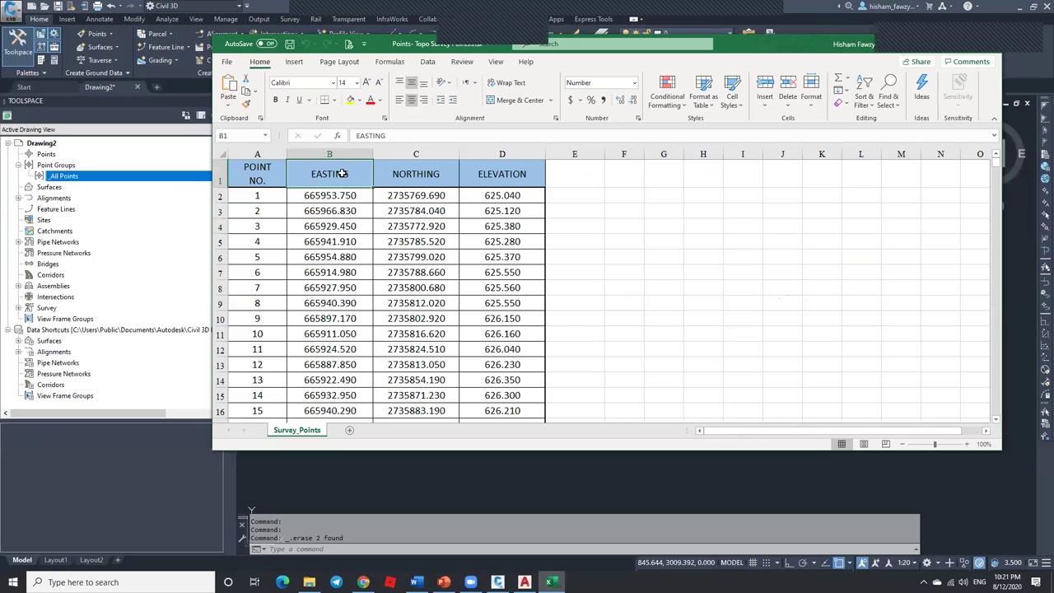
{"action": "left_click", "coordinate": [419, 178]}
{"action": "left_click", "coordinate": [499, 174]}
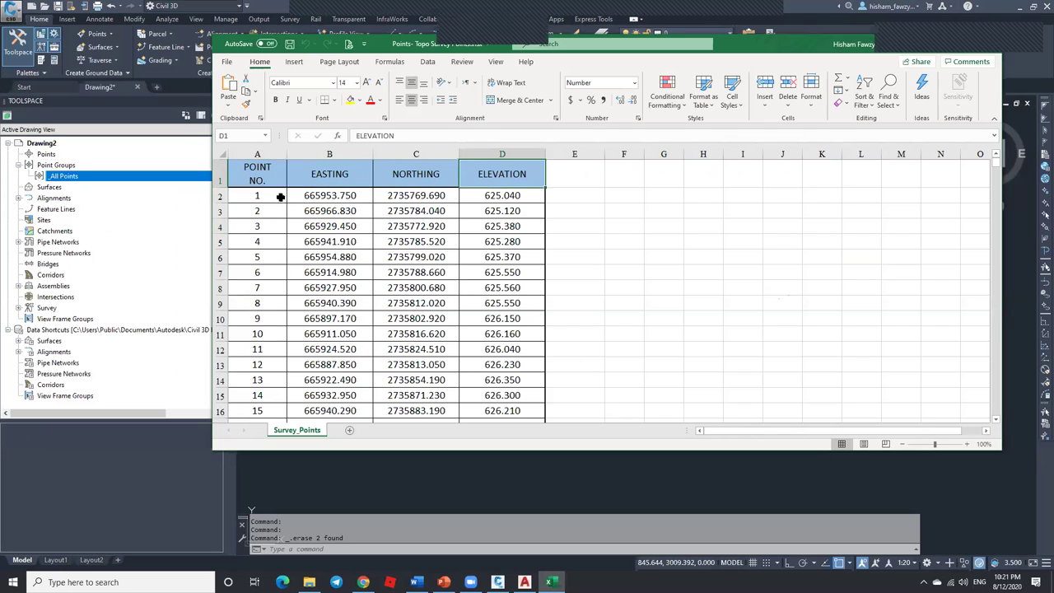
{"action": "left_click", "coordinate": [411, 196]}
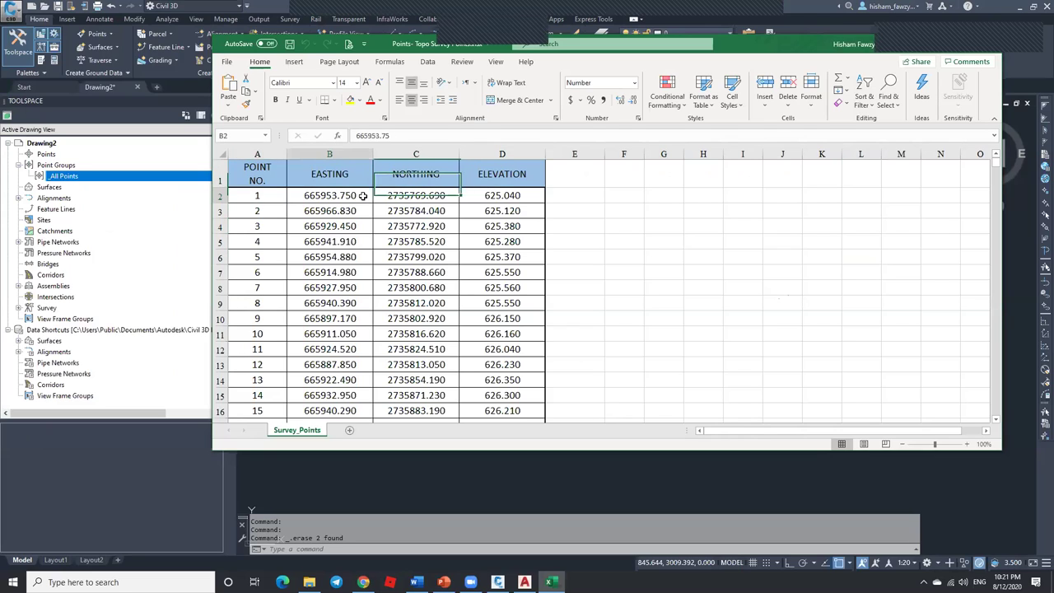
{"action": "left_click", "coordinate": [270, 197]}
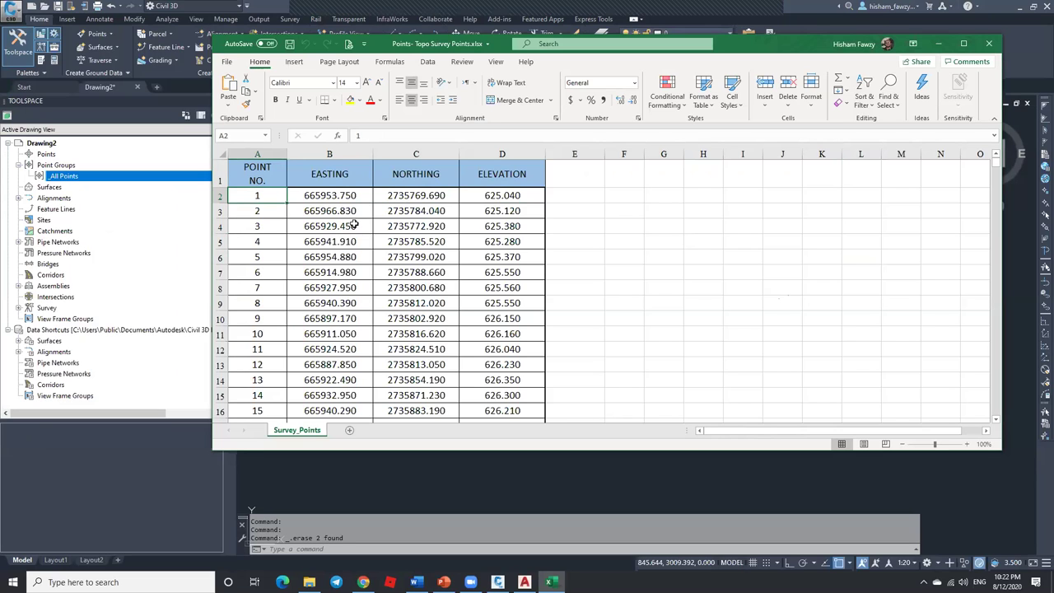
Step: Enter the description EG in cell E2 and fill it down column E for every survey point
{"action": "left_click", "coordinate": [586, 193]}
{"action": "scroll", "coordinate": [585, 195], "scroll_direction": "down", "scroll_amount": 7}
{"action": "scroll", "coordinate": [586, 195], "scroll_direction": "up", "scroll_amount": 7}
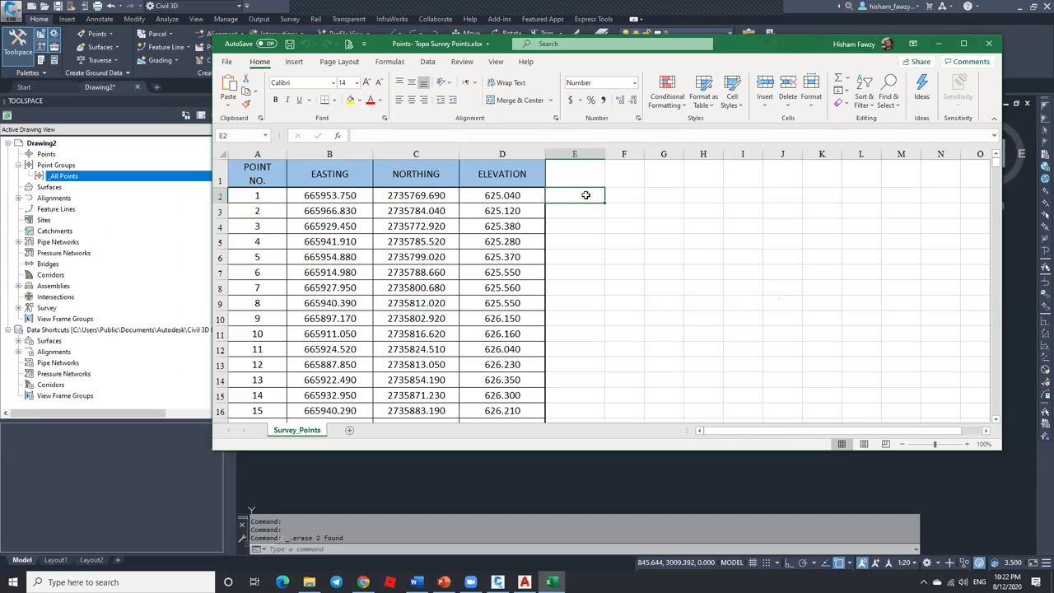
{"action": "type", "text": "EG"}
{"action": "key", "text": "Return"}
{"action": "left_click", "coordinate": [608, 206]}
{"action": "left_click", "coordinate": [599, 198]}
{"action": "double_click", "coordinate": [604, 204]}
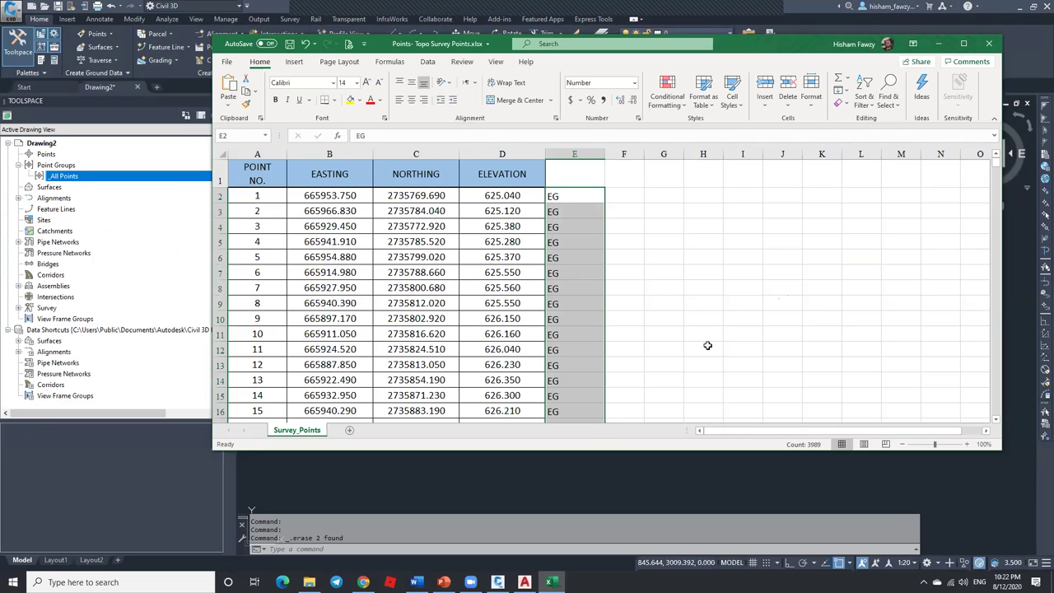
{"action": "scroll", "coordinate": [707, 345], "scroll_direction": "down", "scroll_amount": 10}
{"action": "scroll", "coordinate": [765, 296], "scroll_direction": "up", "scroll_amount": 5}
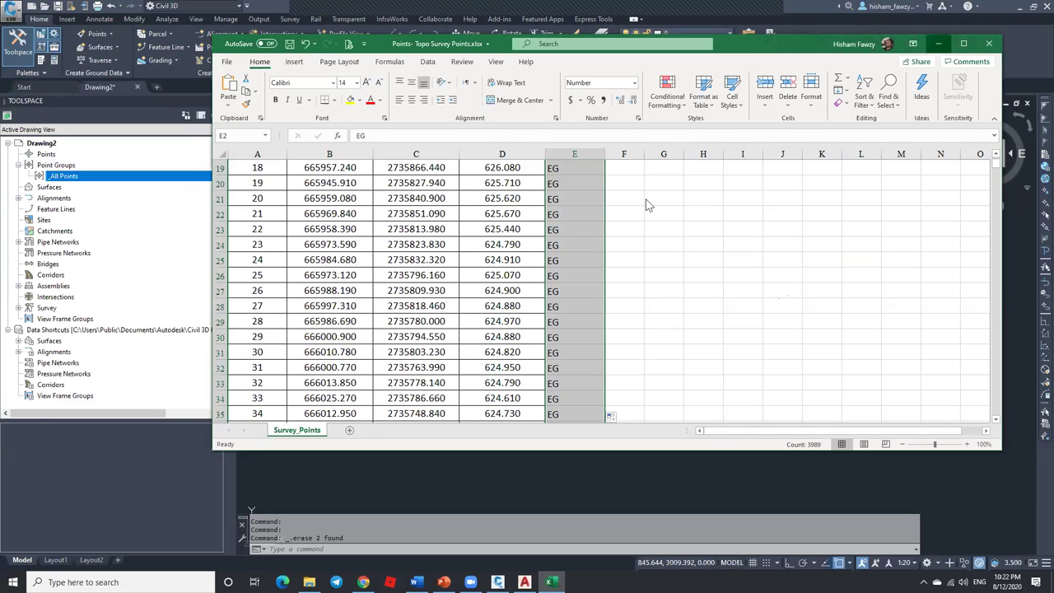
Step: Switch back to Civil 3D, reopen the point creation tools and start Import Points
{"action": "key", "text": "alt+Tab"}
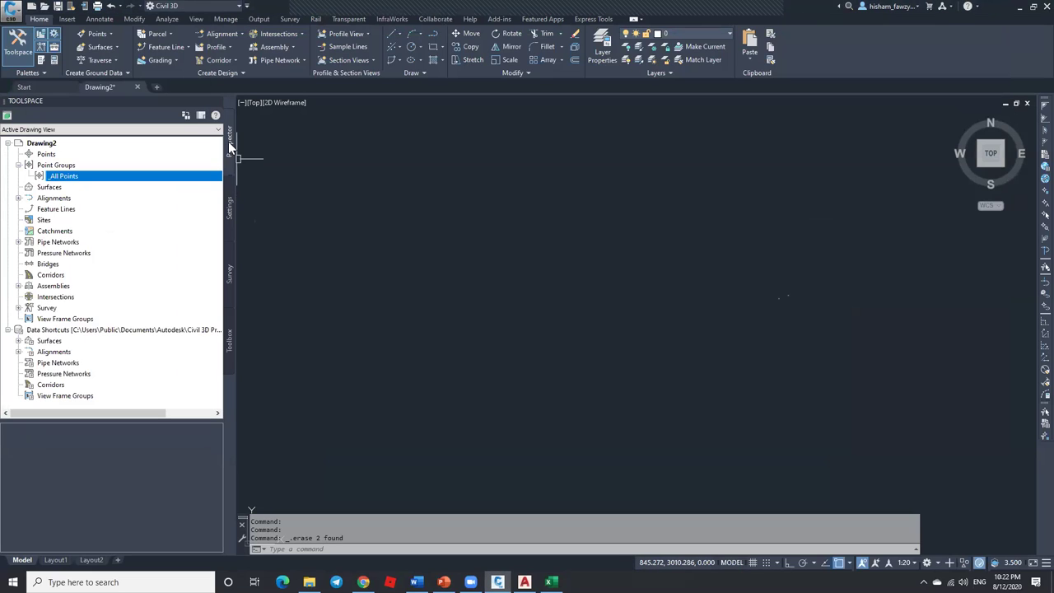
{"action": "left_click", "coordinate": [97, 38]}
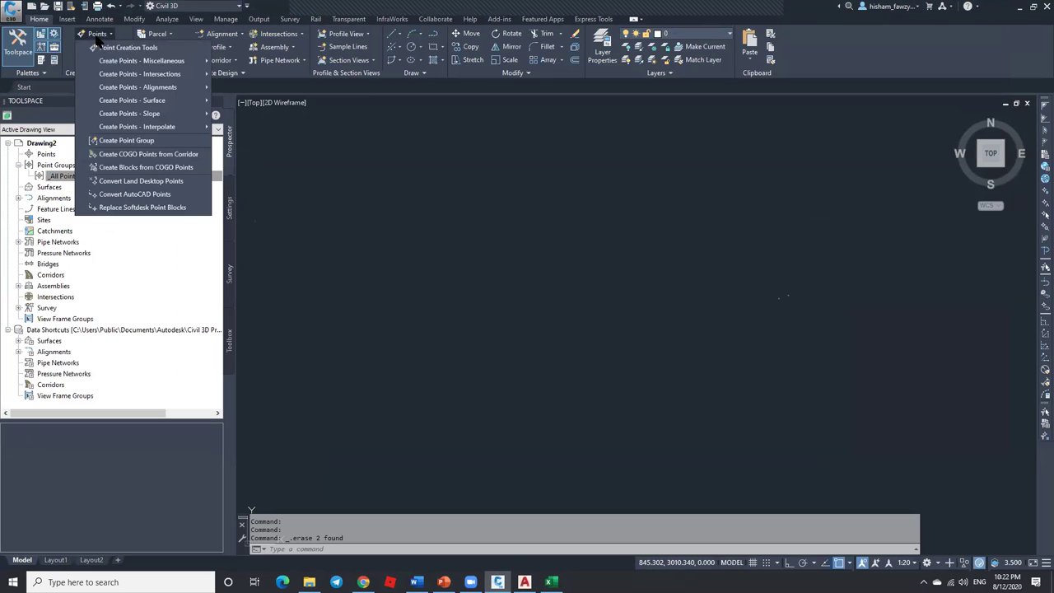
{"action": "left_click", "coordinate": [132, 47]}
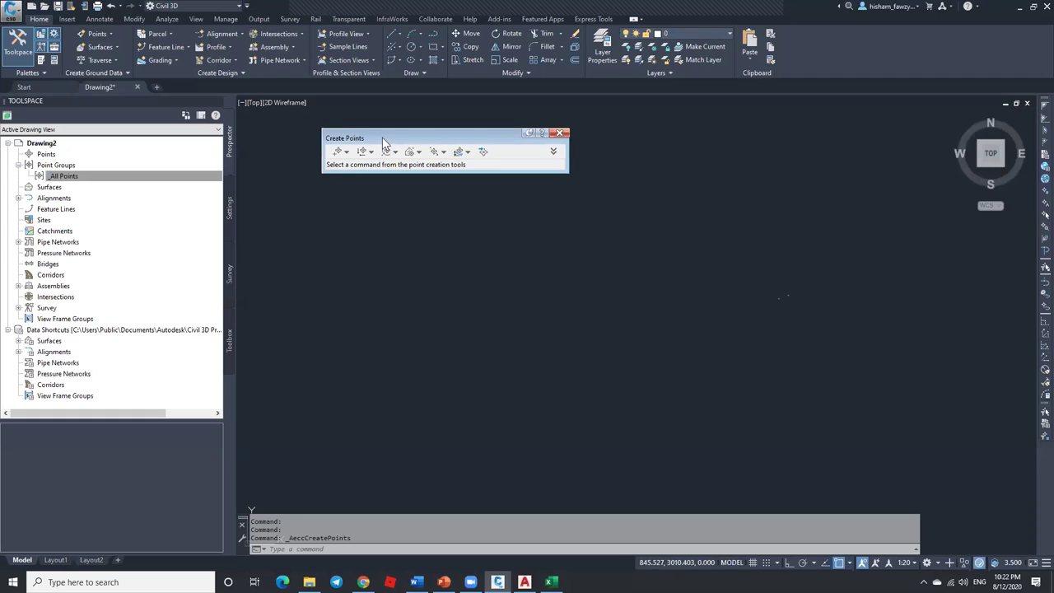
{"action": "left_click_drag", "start_coordinate": [395, 140], "coordinate": [433, 142]}
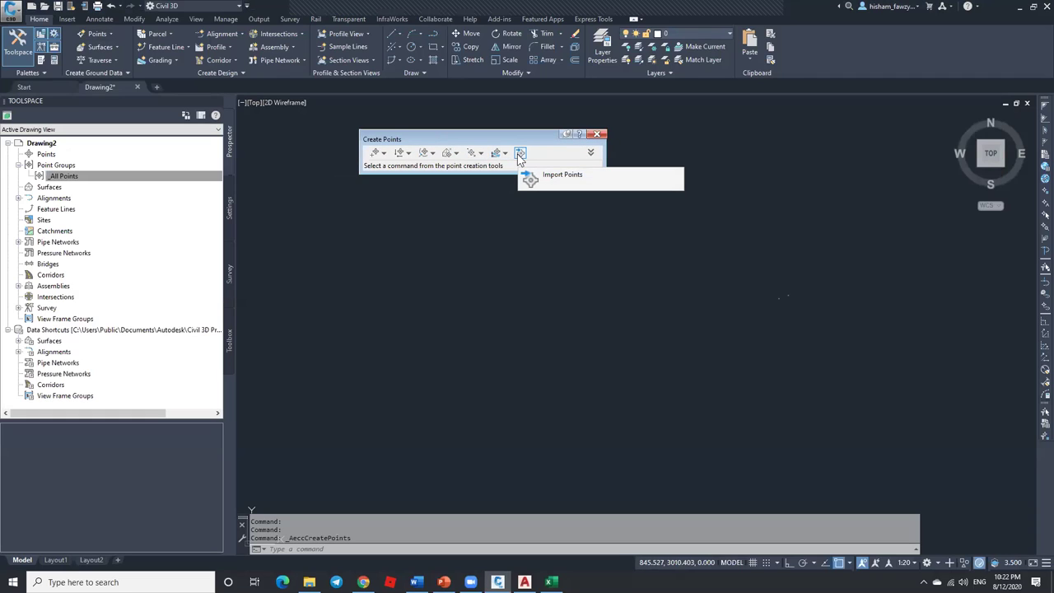
{"action": "left_click", "coordinate": [67, 18]}
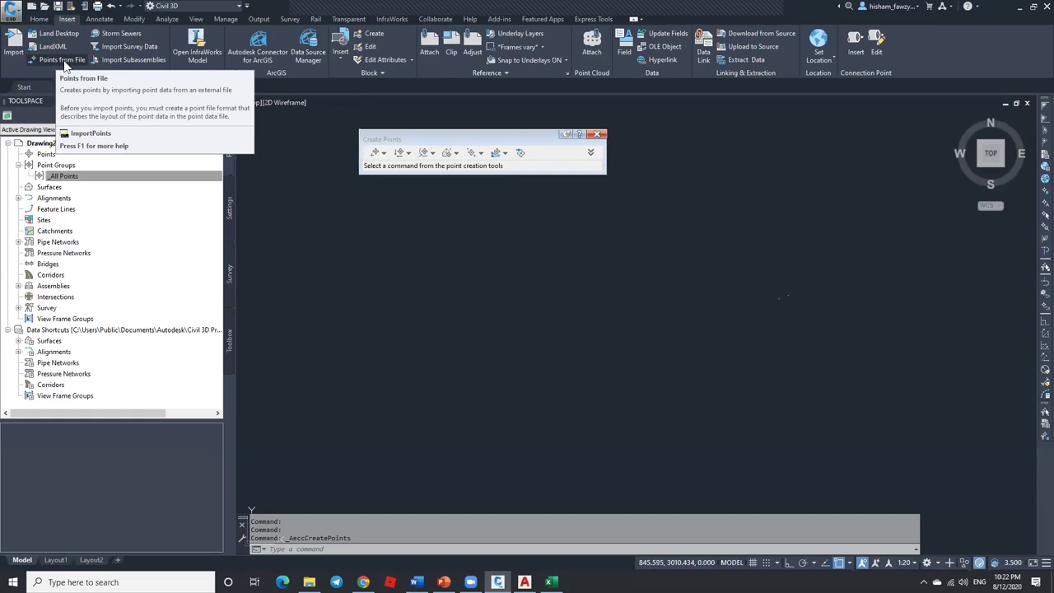
{"action": "left_click", "coordinate": [520, 154]}
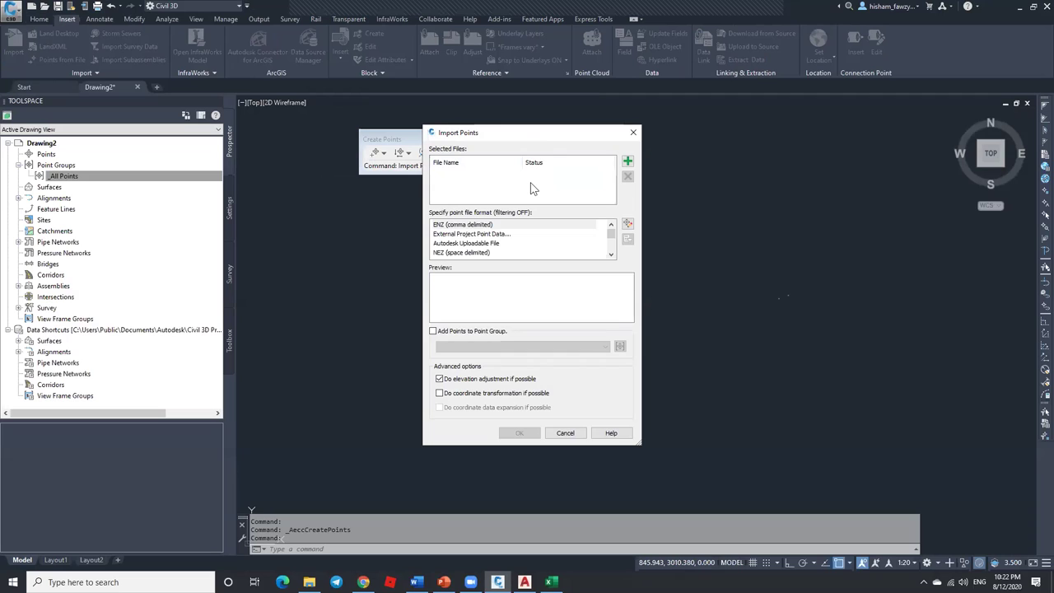
Step: Check which file types the point import source file browser accepts, then cancel without choosing a file
{"action": "left_click", "coordinate": [627, 161]}
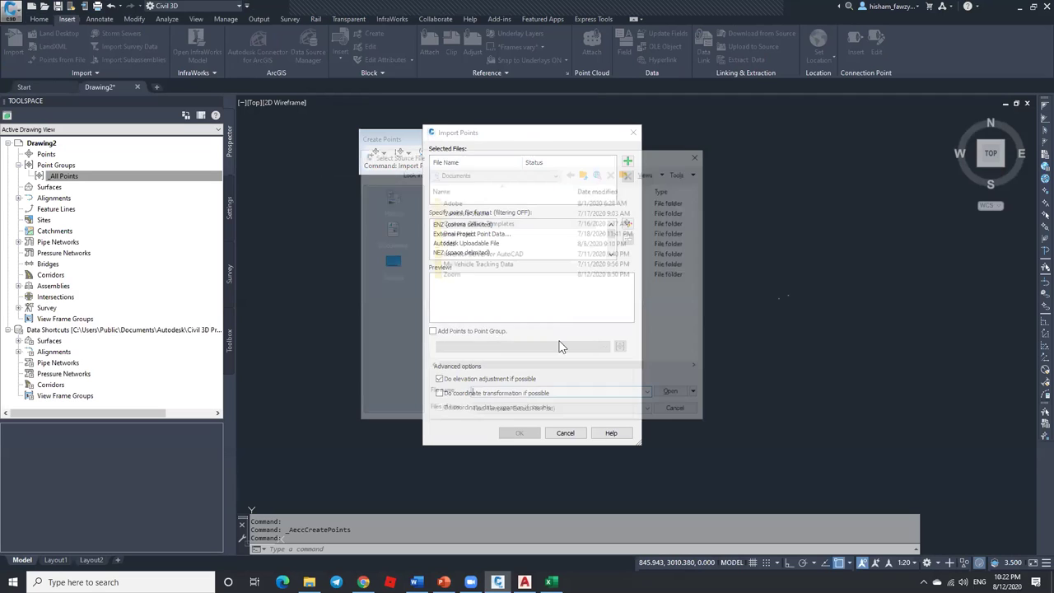
{"action": "left_click", "coordinate": [550, 412]}
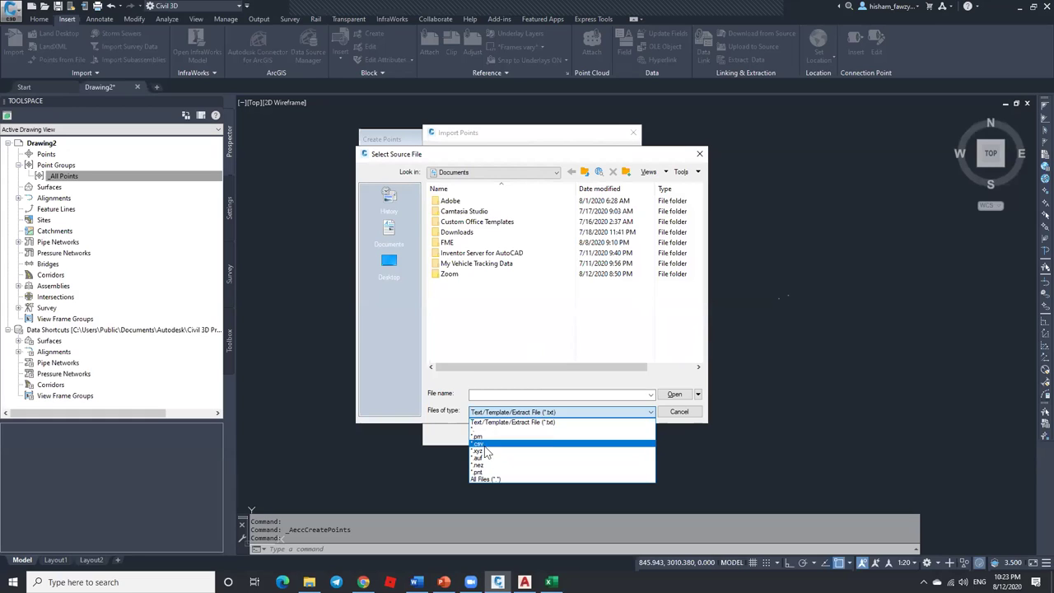
{"action": "left_click", "coordinate": [519, 327]}
{"action": "left_click", "coordinate": [680, 411]}
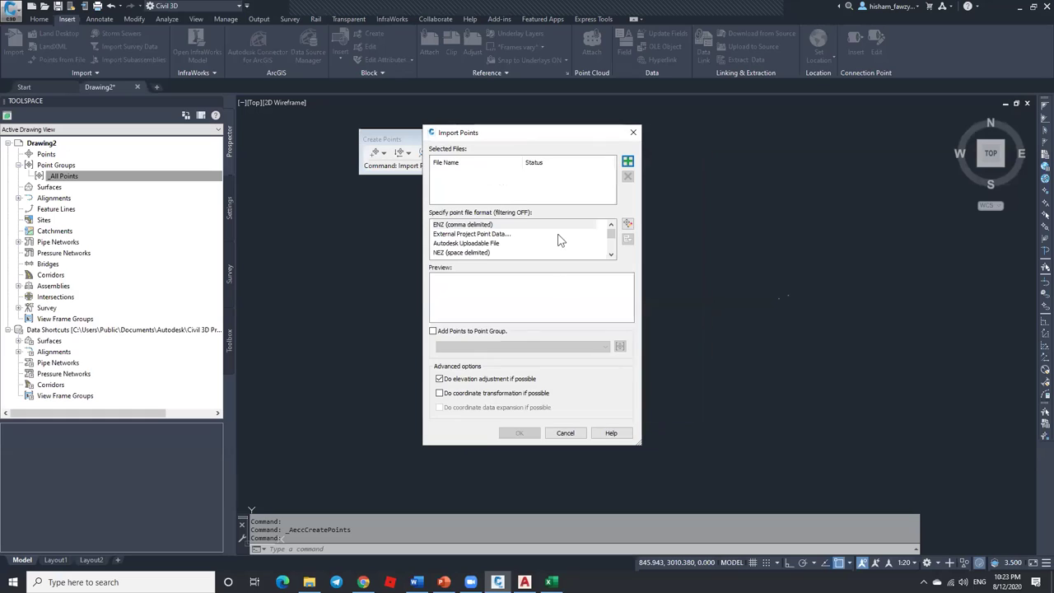
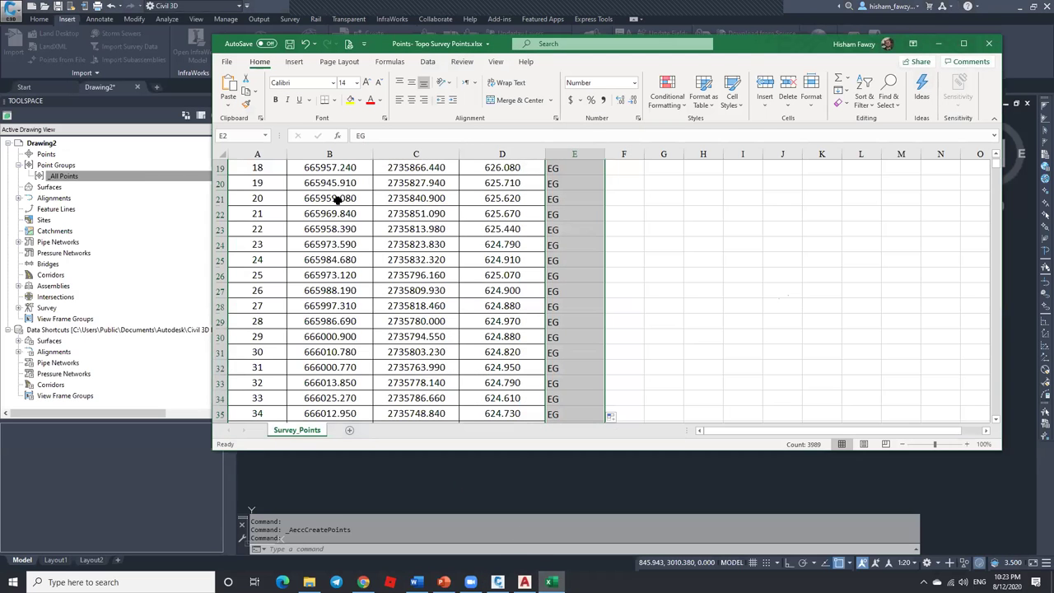
Step: In the Excel survey table, enter the header CODE in cell E1 above the EG descriptions
{"action": "scroll", "coordinate": [341, 200], "scroll_direction": "up", "scroll_amount": 6}
{"action": "left_click_drag", "start_coordinate": [264, 169], "coordinate": [548, 181]}
{"action": "left_click", "coordinate": [572, 184]}
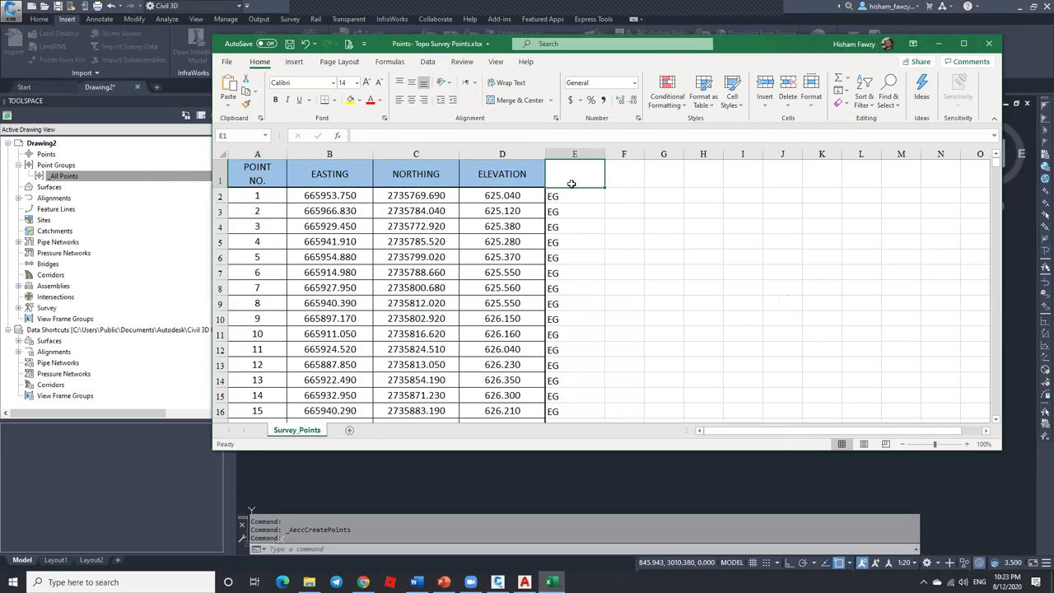
{"action": "type", "text": "CODE"}
{"action": "key", "text": "Return"}
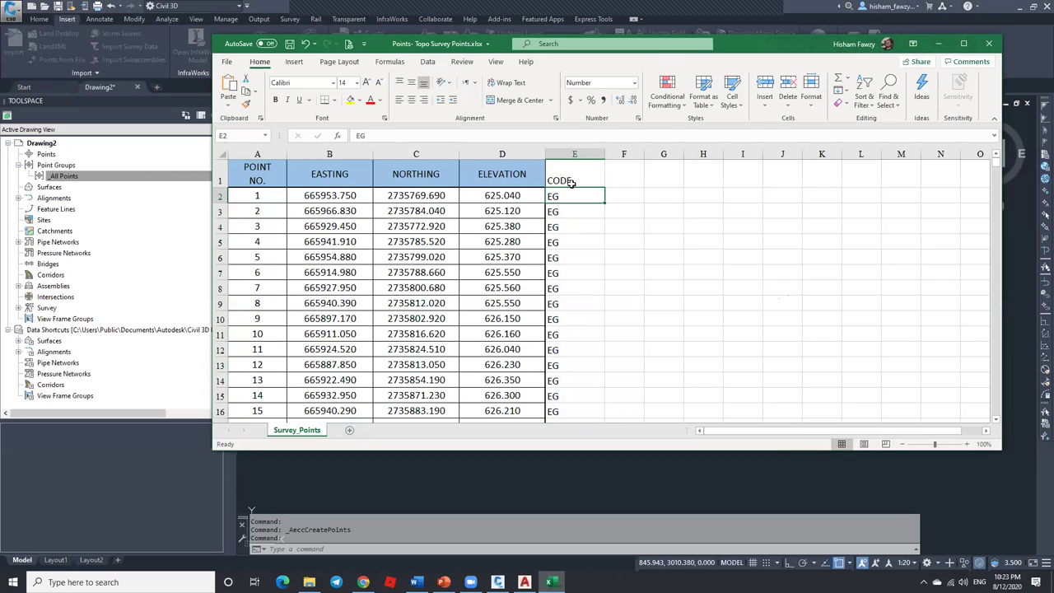
Step: Copy the formatting of the ELEVATION header cell onto the CODE header cell
{"action": "left_click", "coordinate": [502, 174]}
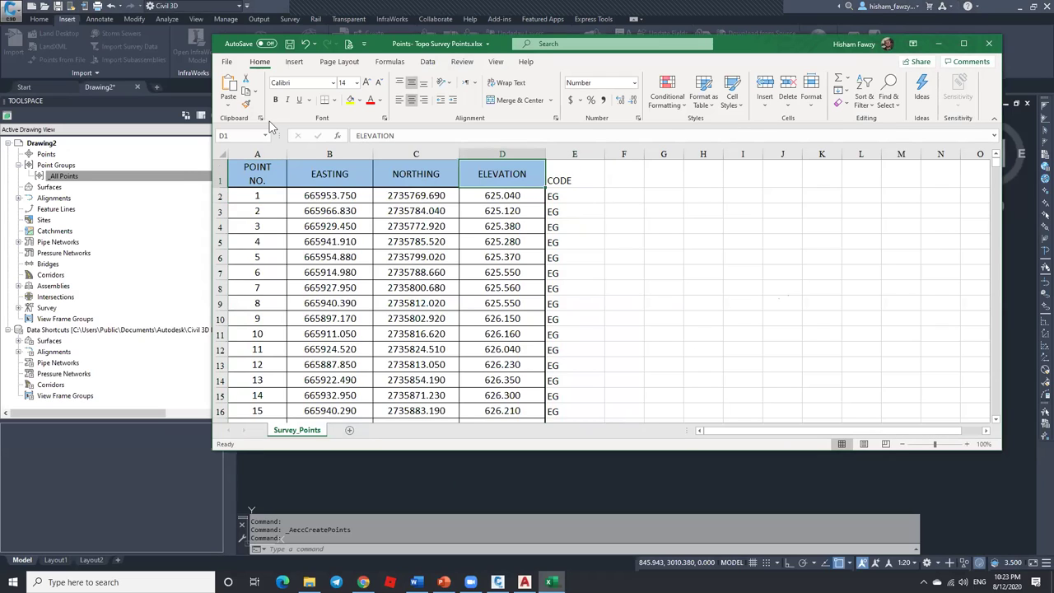
{"action": "left_click", "coordinate": [245, 103]}
{"action": "left_click", "coordinate": [588, 175]}
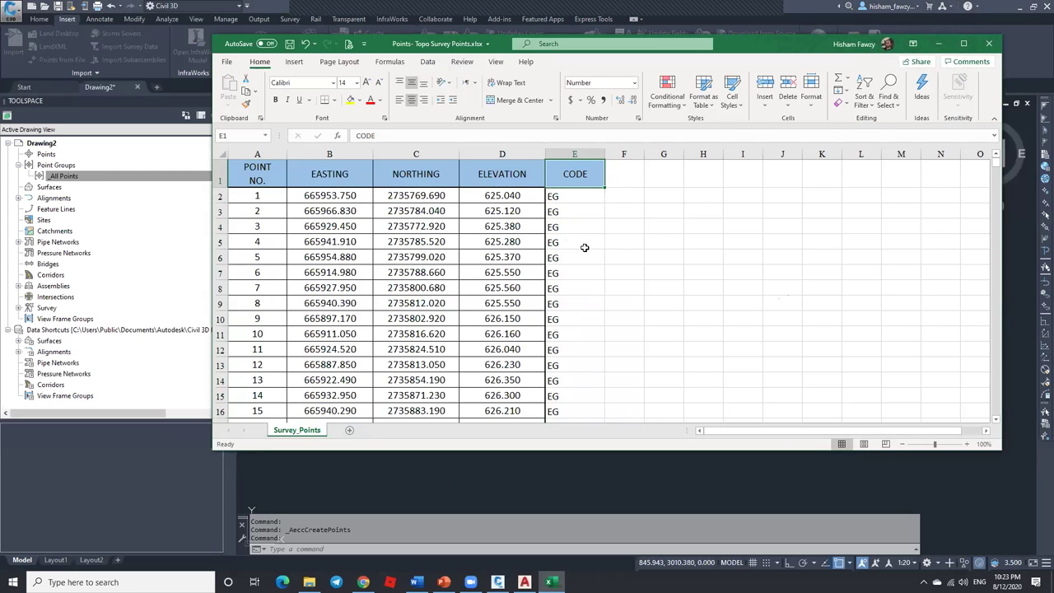
Step: Minimise the workbook and choose PENZD (comma delimited) as the point file format for the Civil 3D import
{"action": "left_click", "coordinate": [939, 43]}
{"action": "left_click", "coordinate": [611, 256]}
{"action": "left_click", "coordinate": [612, 255]}
{"action": "left_click", "coordinate": [611, 256]}
{"action": "left_click", "coordinate": [611, 255]}
{"action": "left_click", "coordinate": [611, 256]}
{"action": "left_click", "coordinate": [611, 255]}
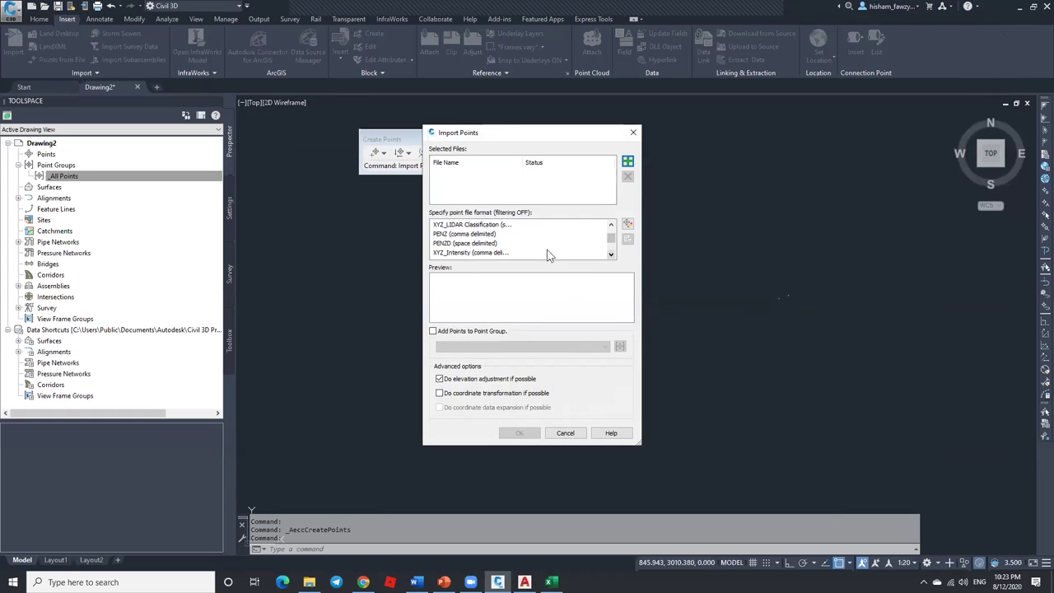
{"action": "left_click", "coordinate": [448, 244]}
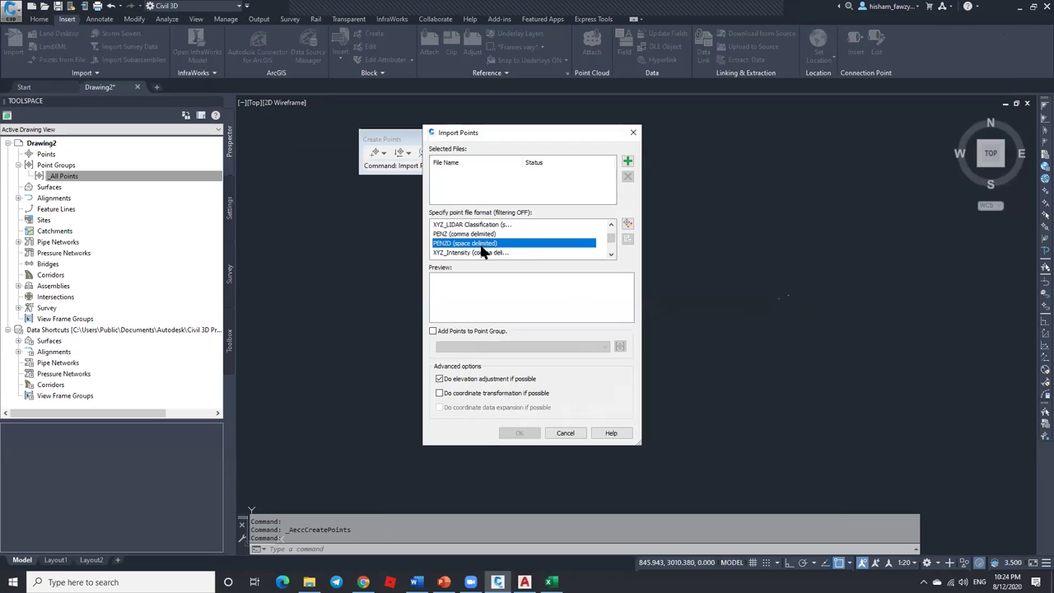
{"action": "left_click", "coordinate": [611, 255]}
{"action": "left_click", "coordinate": [612, 255]}
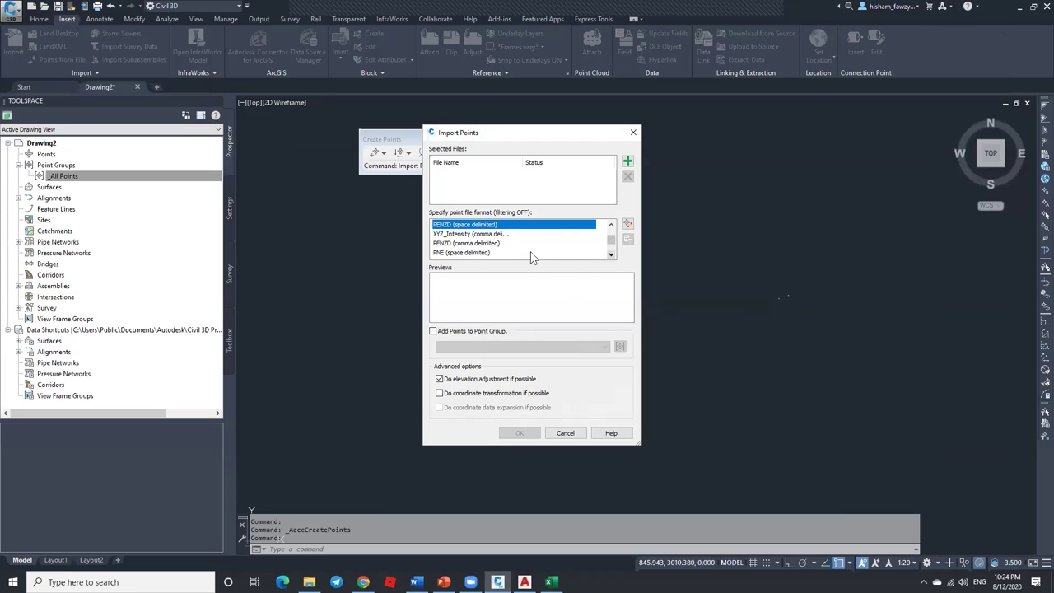
{"action": "left_click", "coordinate": [489, 244]}
{"action": "left_click", "coordinate": [485, 227]}
{"action": "left_click", "coordinate": [450, 244]}
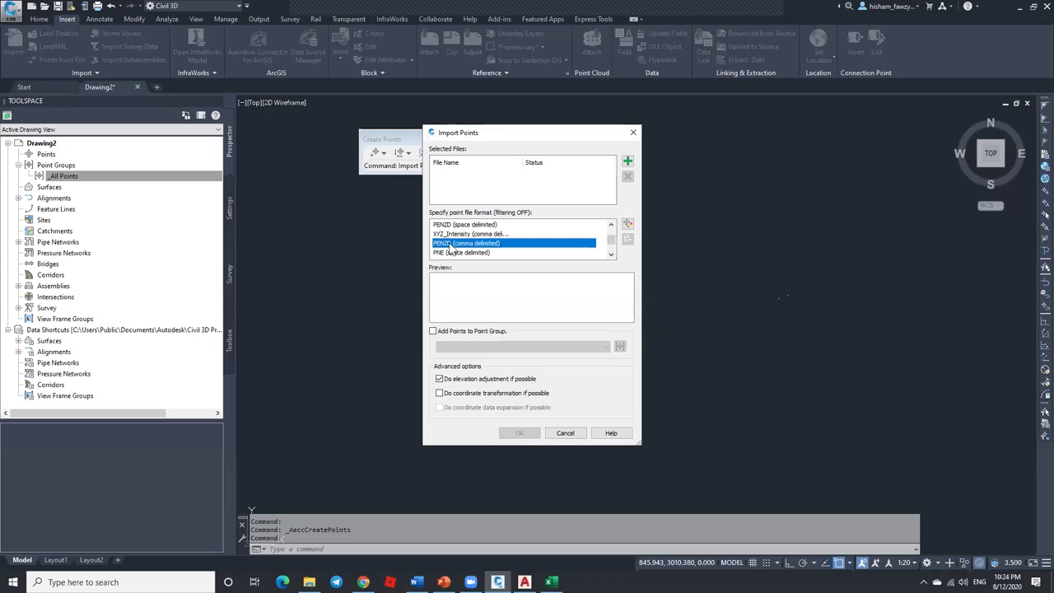
{"action": "left_click", "coordinate": [474, 226]}
{"action": "left_click", "coordinate": [480, 245]}
Step: Switch to the Excel workbook and examine the first survey point's number, easting, northing, elevation and code cells
{"action": "left_click", "coordinate": [551, 582]}
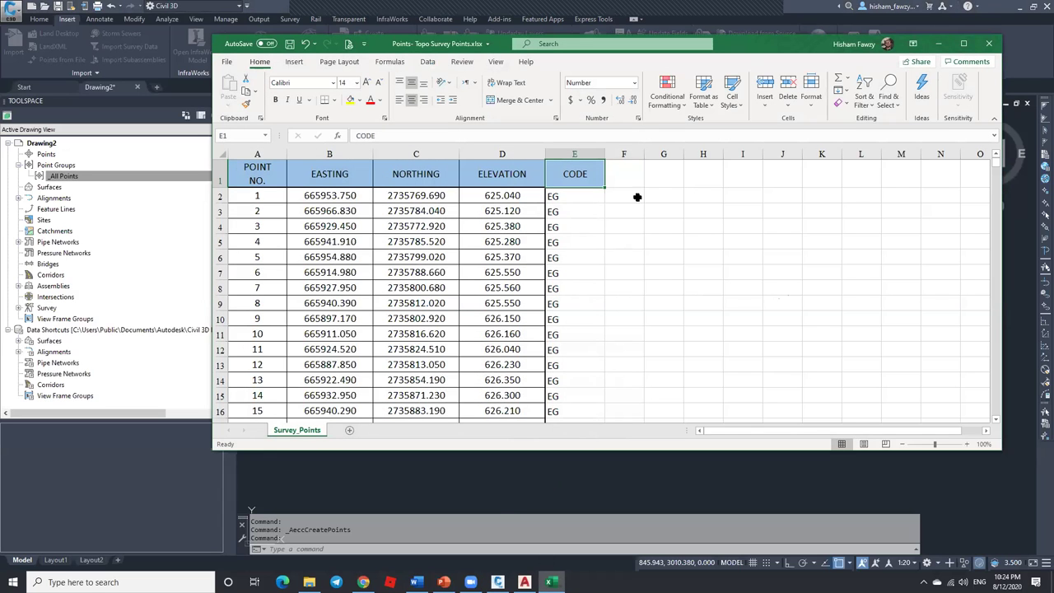
{"action": "left_click", "coordinate": [636, 196]}
{"action": "left_click", "coordinate": [260, 198]}
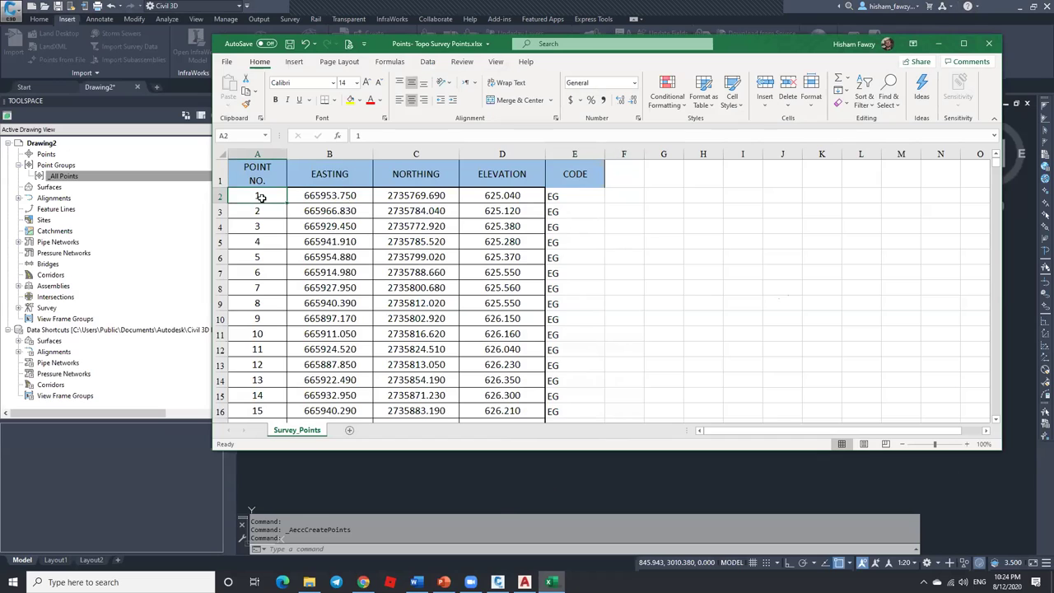
{"action": "left_click", "coordinate": [330, 197]}
{"action": "left_click", "coordinate": [403, 195]}
{"action": "left_click", "coordinate": [484, 195]}
{"action": "left_click", "coordinate": [560, 198]}
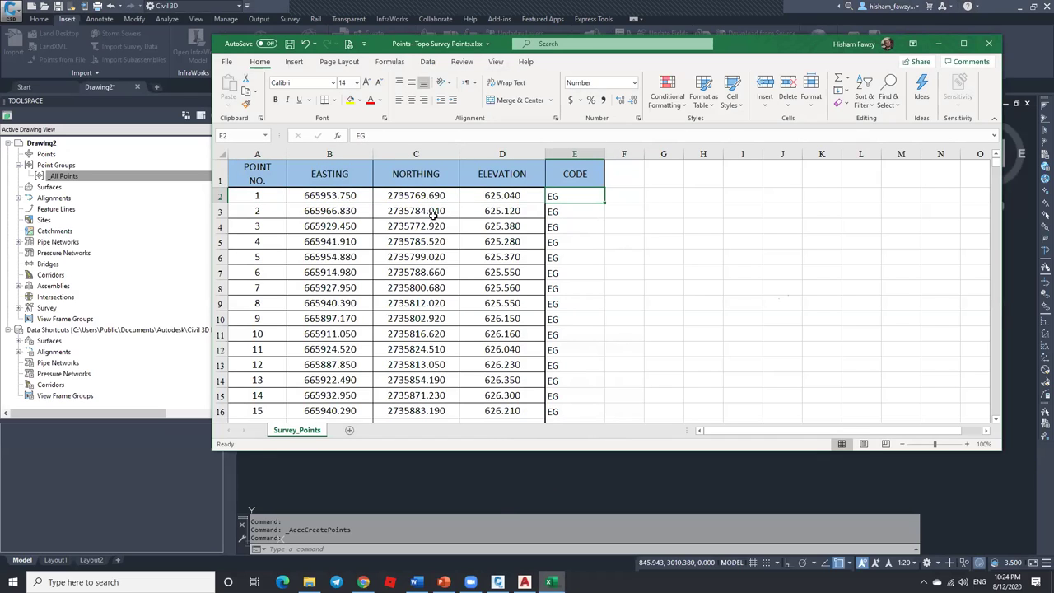
{"action": "left_click", "coordinate": [275, 196]}
{"action": "left_click", "coordinate": [329, 196]}
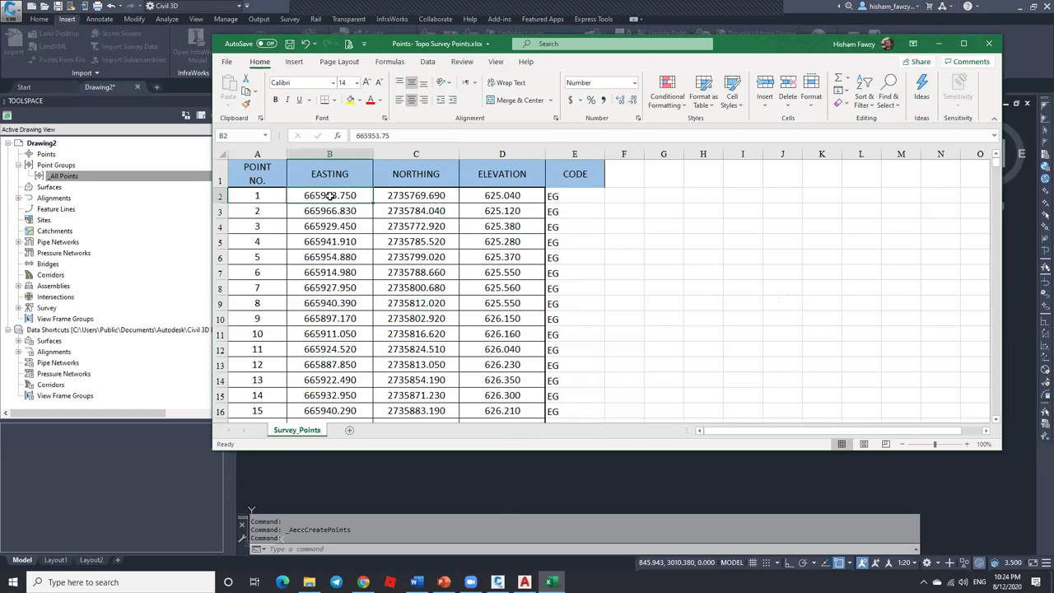
{"action": "left_click", "coordinate": [412, 196]}
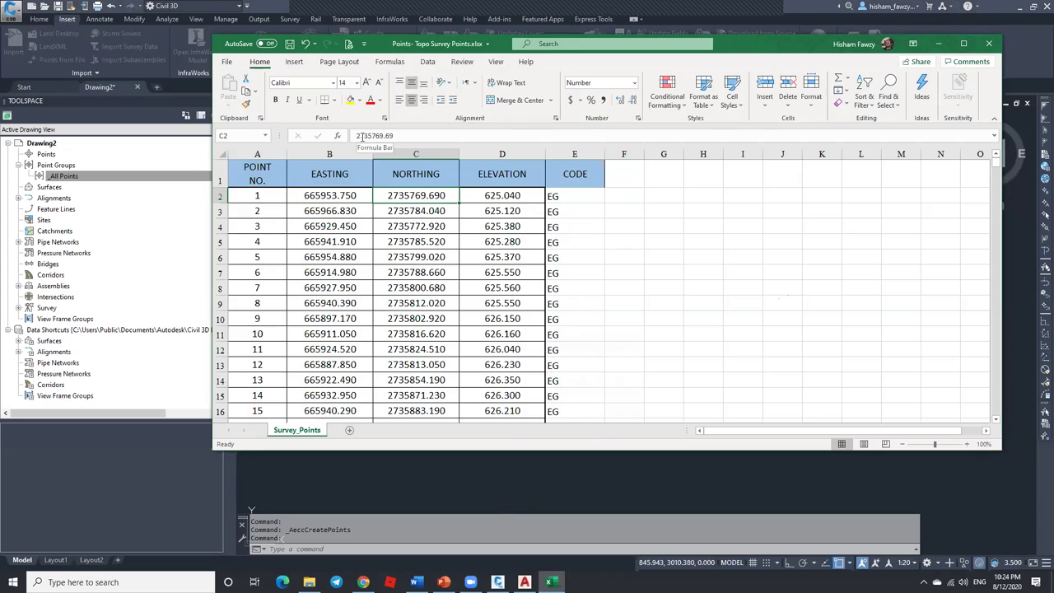
{"action": "left_click", "coordinate": [282, 199]}
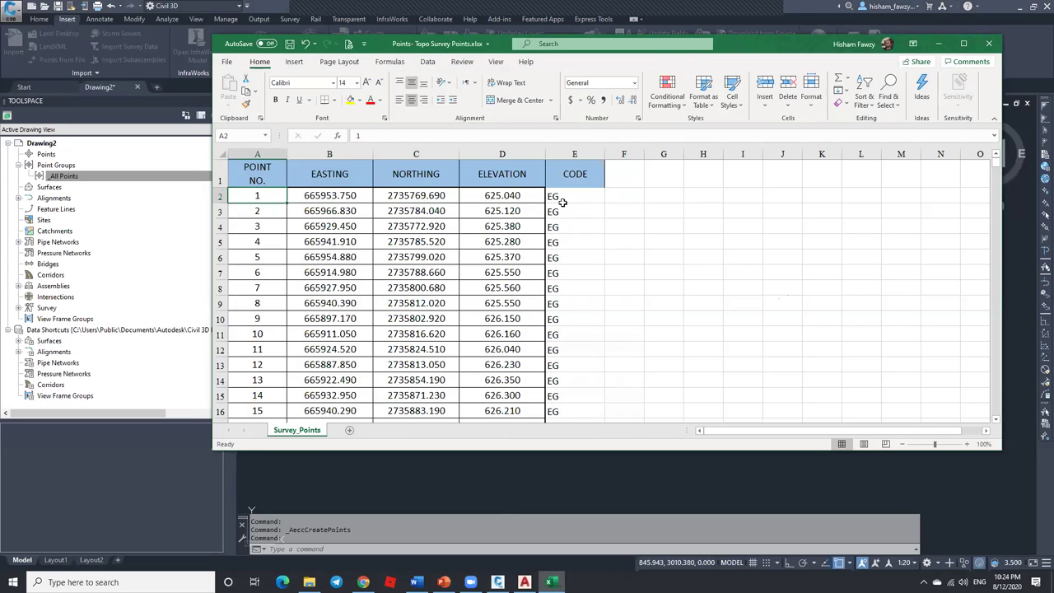
Step: Start a CONCATENATE formula in cell F2 and open its function arguments, moving the dialog clear of the survey data
{"action": "left_click", "coordinate": [625, 193]}
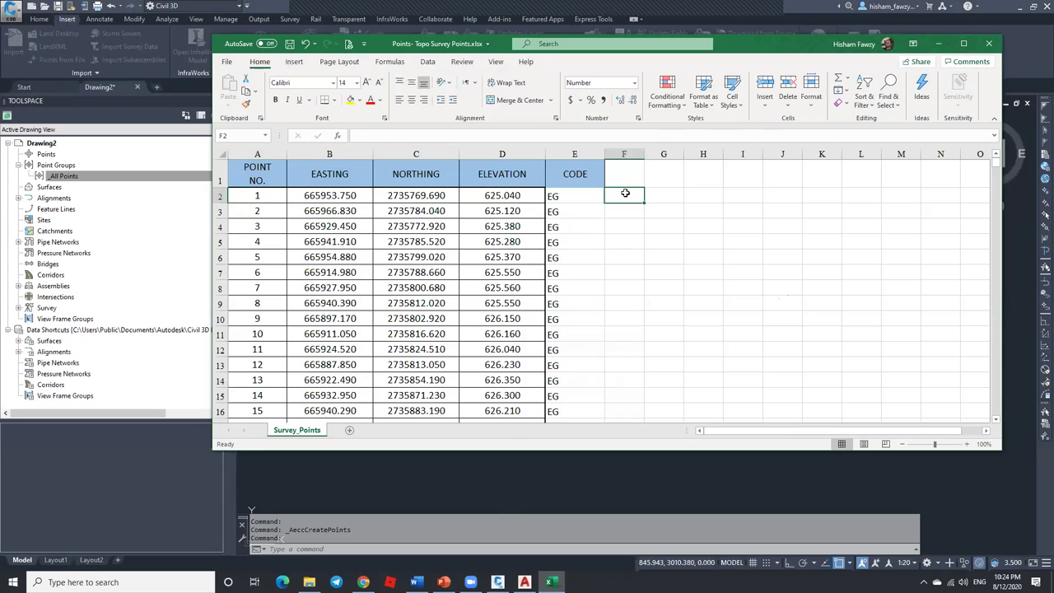
{"action": "type", "text": "="}
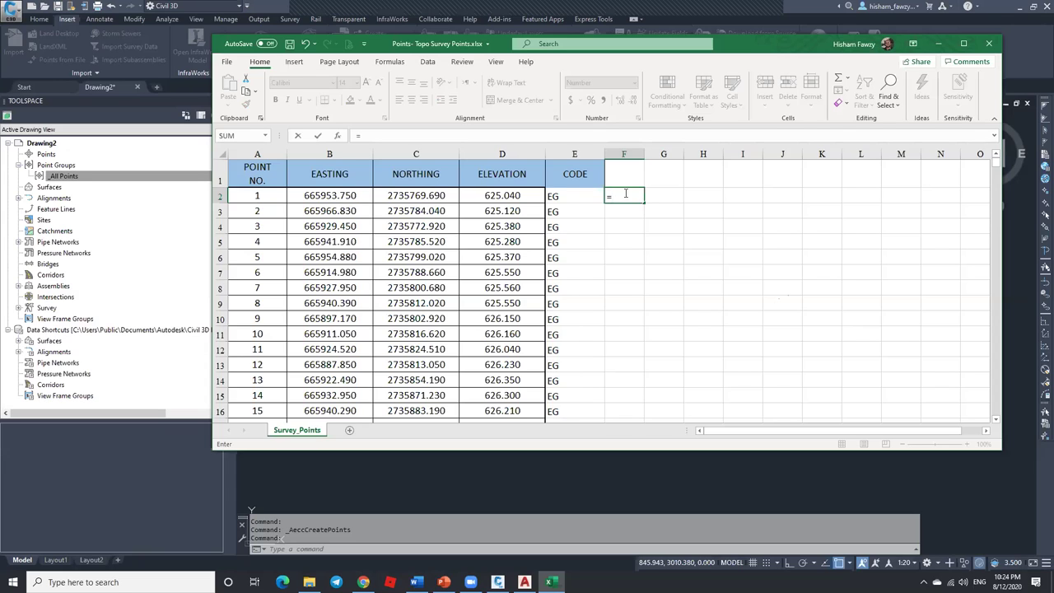
{"action": "type", "text": "CONC"}
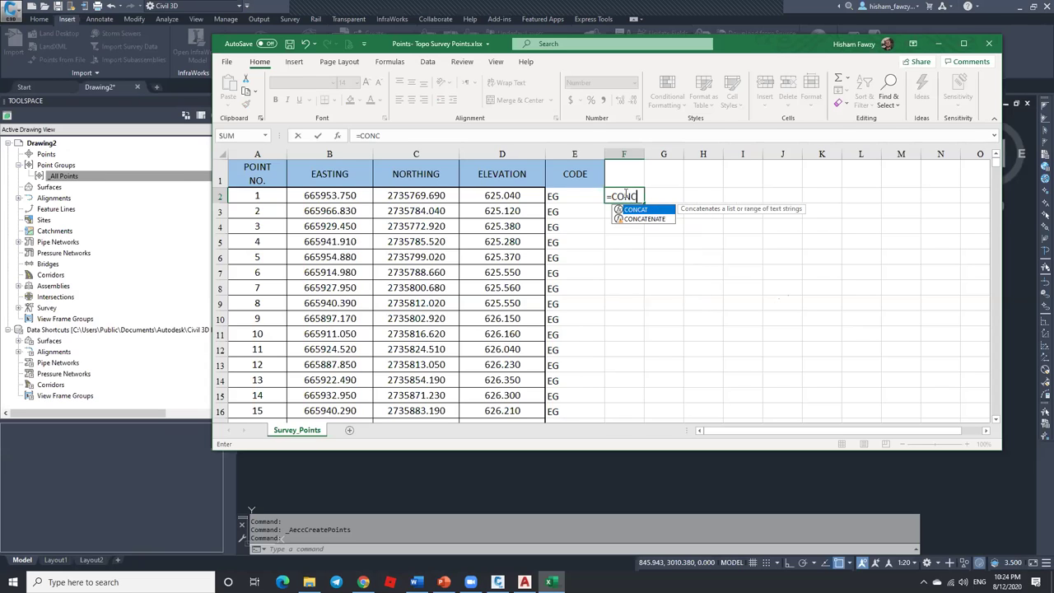
{"action": "left_click", "coordinate": [652, 221]}
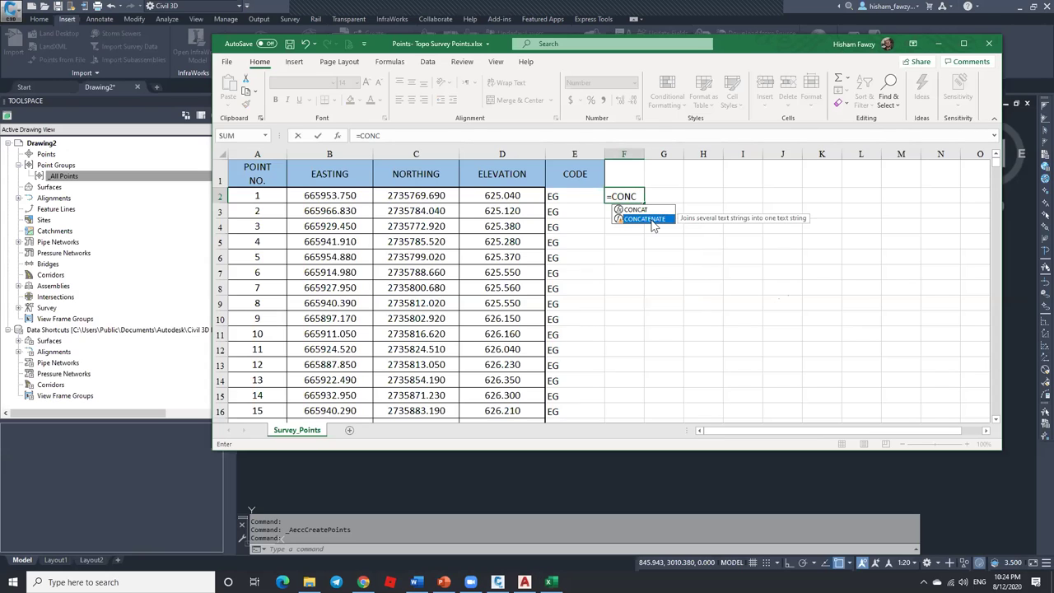
{"action": "double_click", "coordinate": [653, 220]}
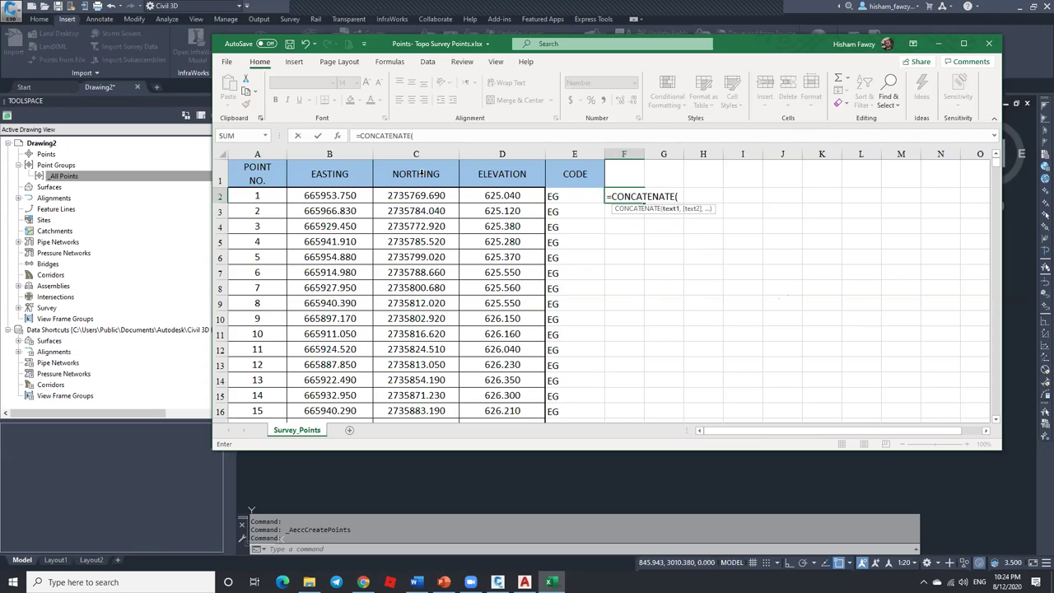
{"action": "left_click", "coordinate": [337, 136]}
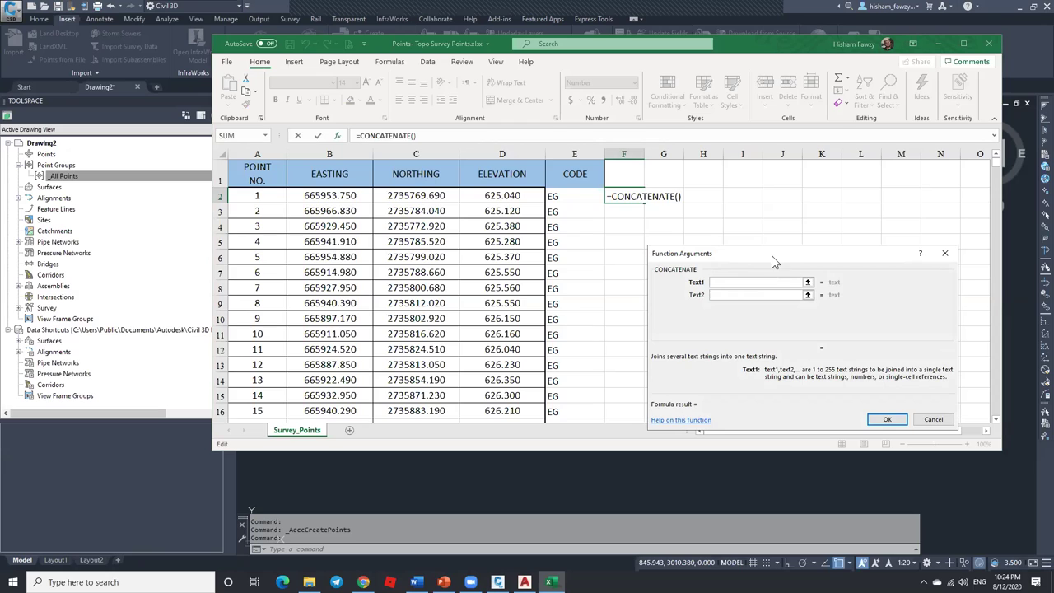
{"action": "left_click_drag", "start_coordinate": [771, 255], "coordinate": [636, 56]}
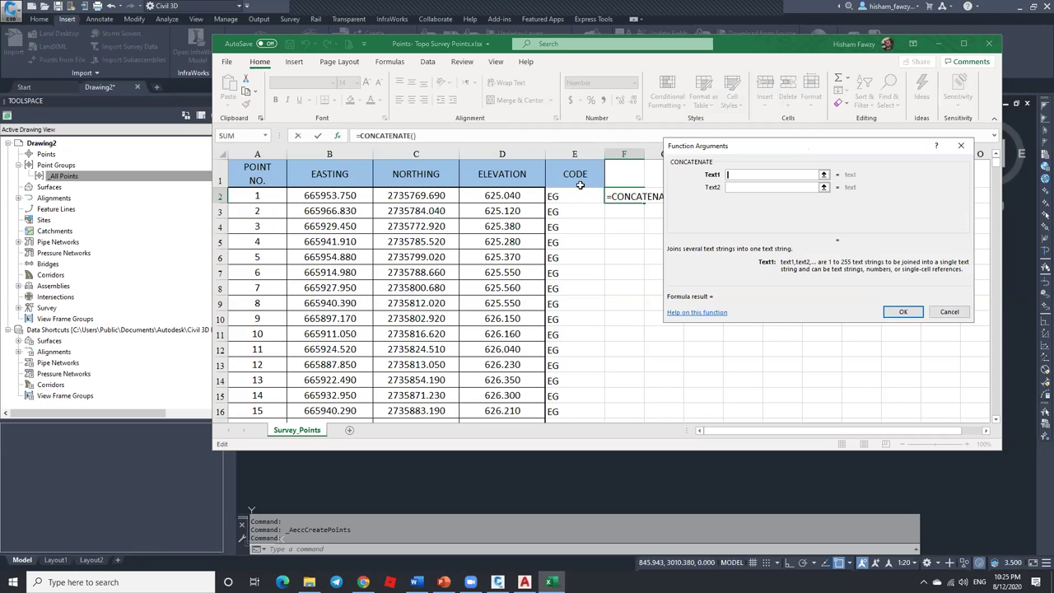
Step: Set the first five CONCATENATE arguments to A2, B2 and C2 with a comma text between each pair
{"action": "left_click", "coordinate": [271, 195]}
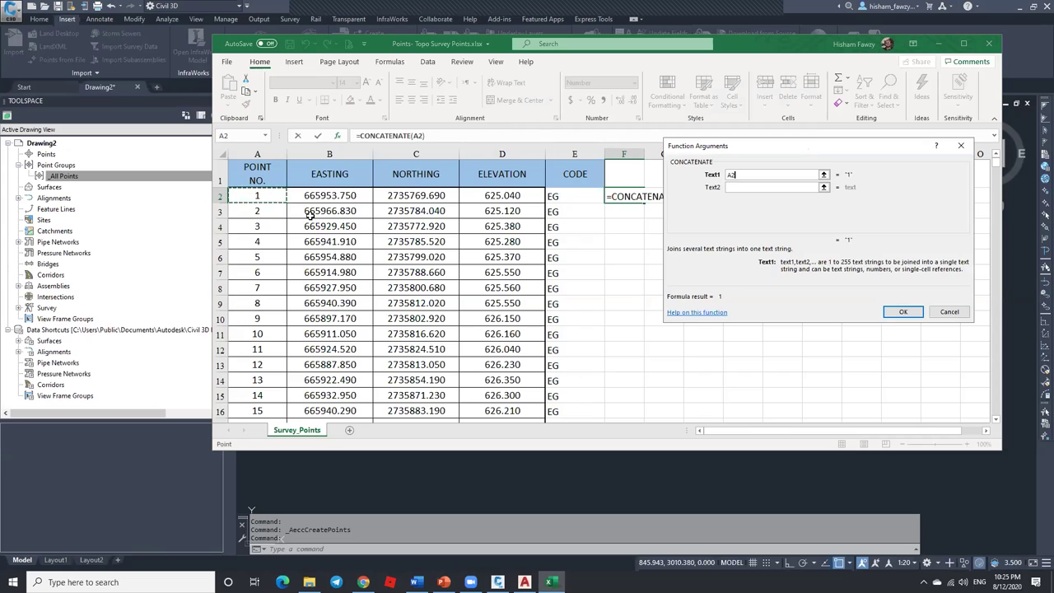
{"action": "left_click", "coordinate": [729, 188]}
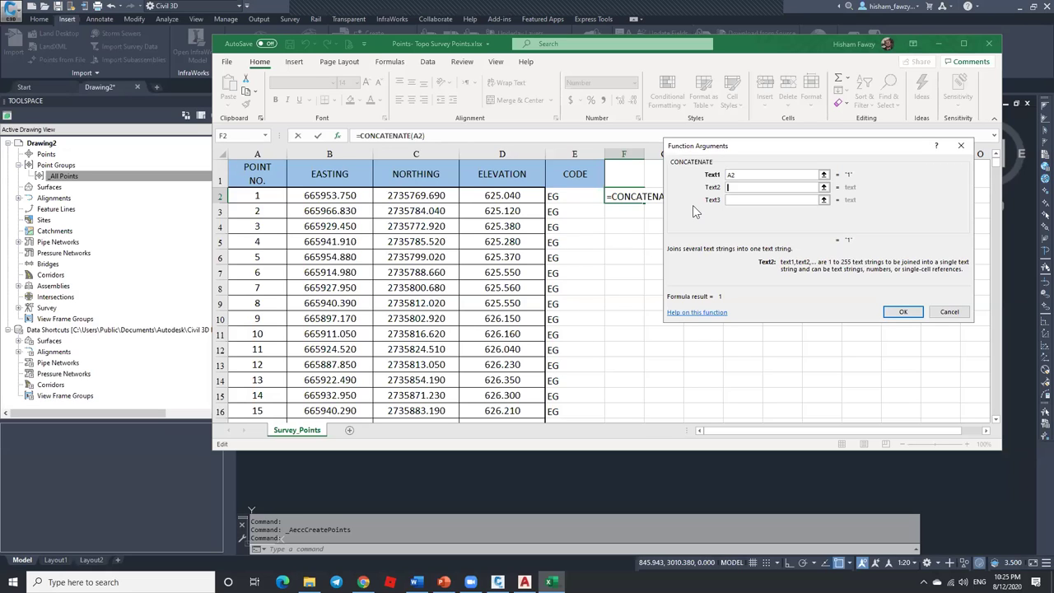
{"action": "type", "text": ","}
{"action": "left_click", "coordinate": [735, 199]}
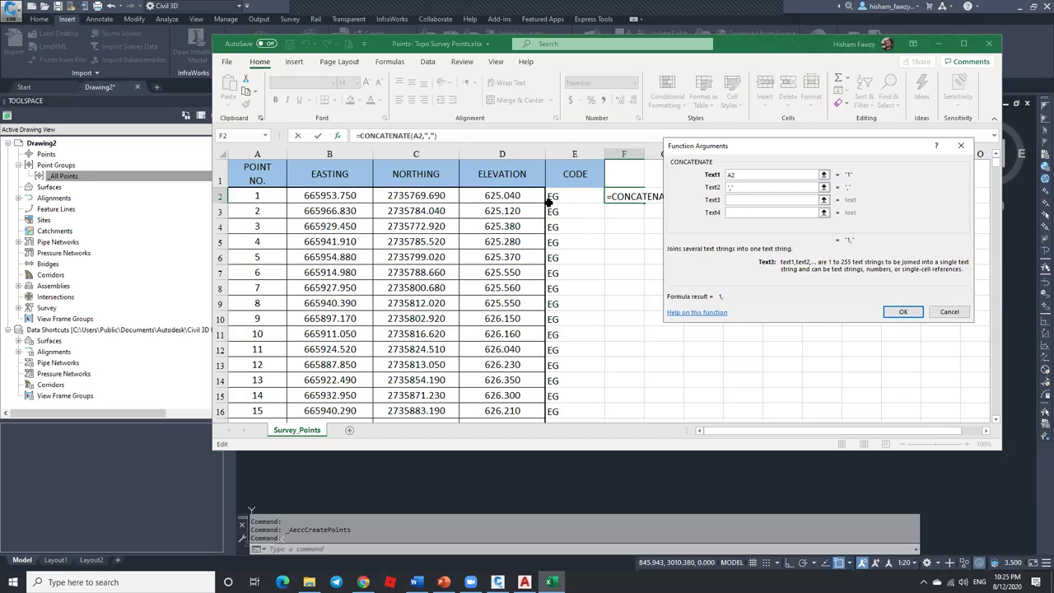
{"action": "left_click", "coordinate": [359, 195]}
{"action": "left_click", "coordinate": [739, 212]}
{"action": "type", "text": ","}
{"action": "left_click", "coordinate": [732, 225]}
{"action": "left_click", "coordinate": [427, 197]}
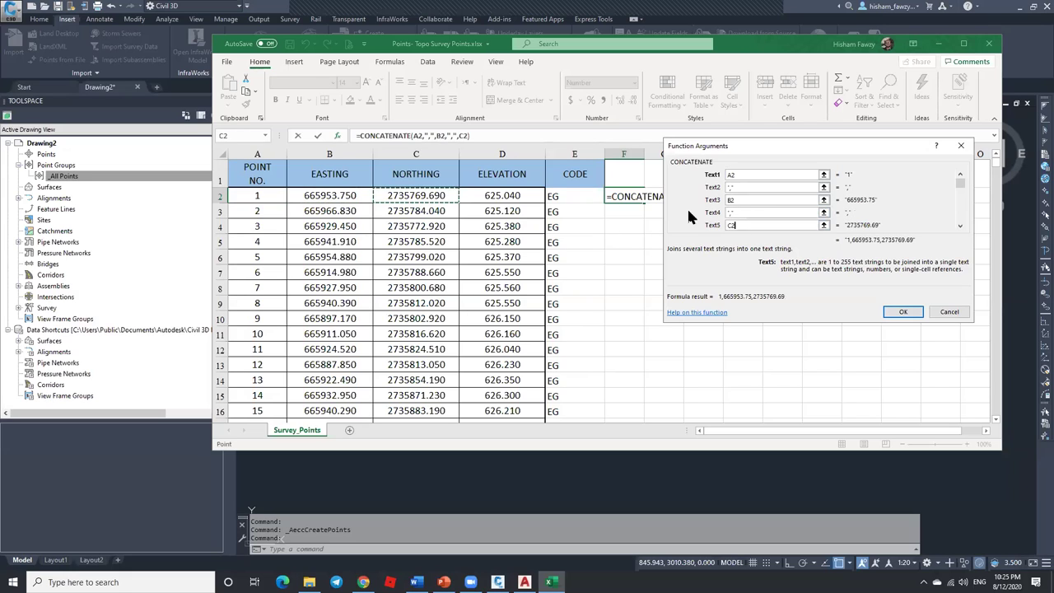
Step: Complete the CONCATENATE formula with comma-separated arguments D2 and E2, and fit column F's width to the joined text
{"action": "key", "text": "Tab"}
{"action": "key", "text": "Tab"}
{"action": "key", "text": "Tab"}
{"action": "left_click", "coordinate": [754, 201]}
{"action": "left_click", "coordinate": [487, 198]}
{"action": "left_click", "coordinate": [746, 225]}
{"action": "type", "text": "\",\""}
{"action": "key", "text": "Tab"}
{"action": "left_click", "coordinate": [559, 196]}
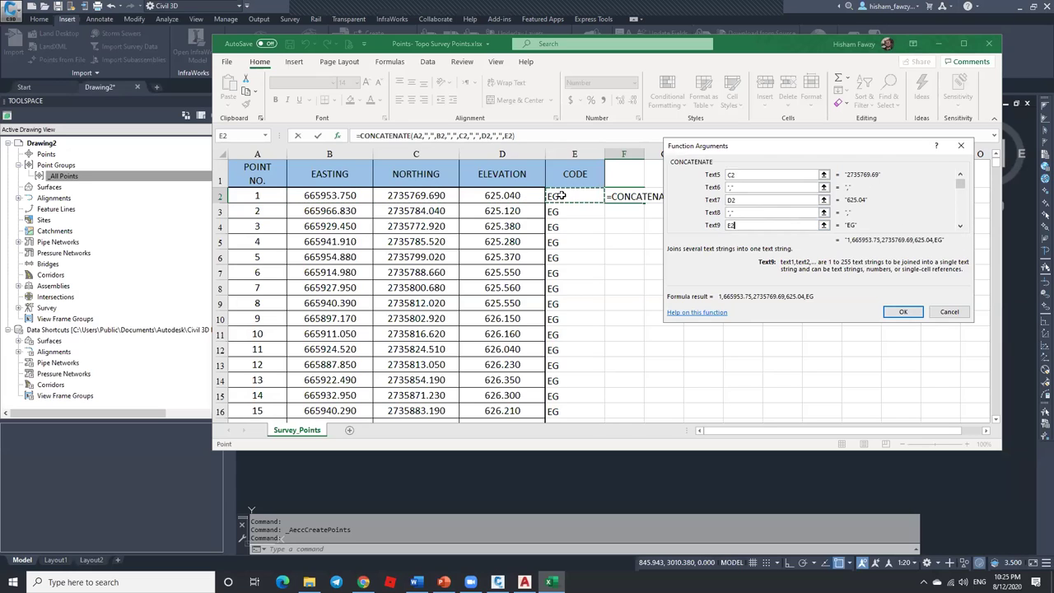
{"action": "key", "text": "Return"}
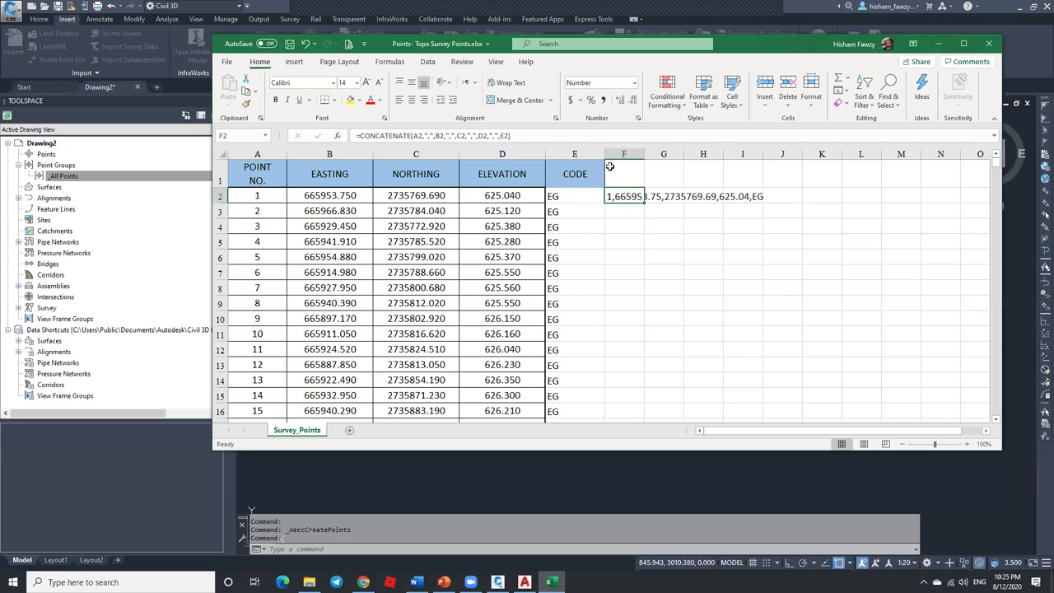
{"action": "double_click", "coordinate": [644, 154]}
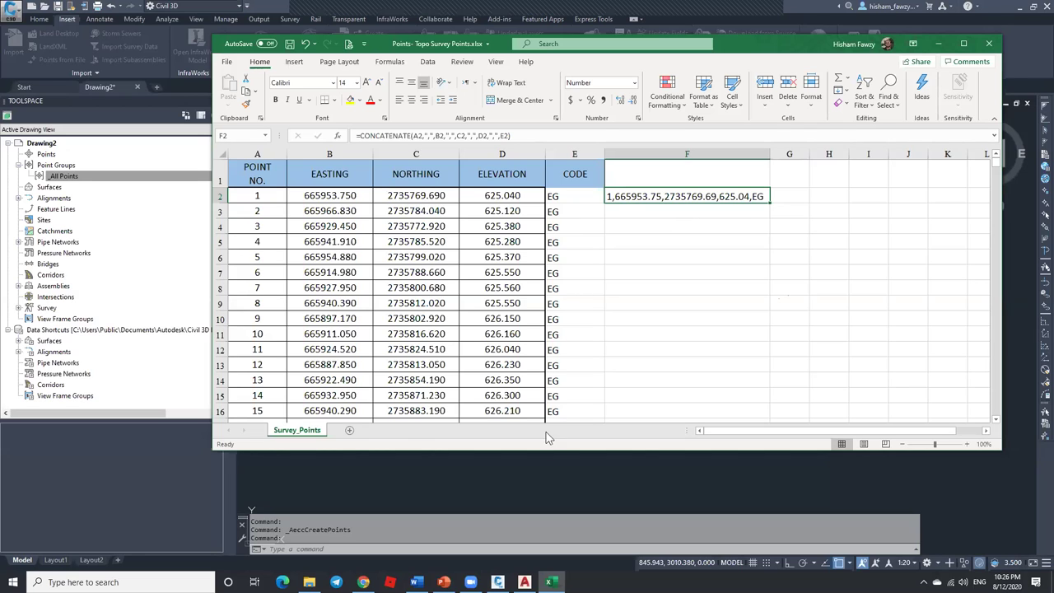
Step: Switch back to Civil 3D and open the PENZD (comma delimited) point file format for modification from the Import Points dialog
{"action": "left_click", "coordinate": [554, 476]}
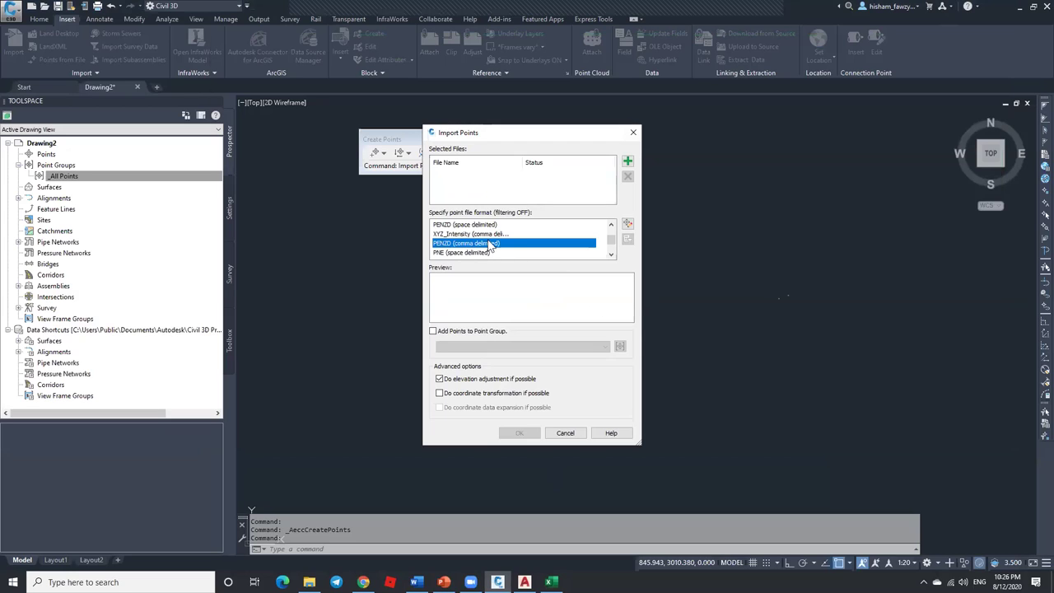
{"action": "left_click", "coordinate": [628, 225]}
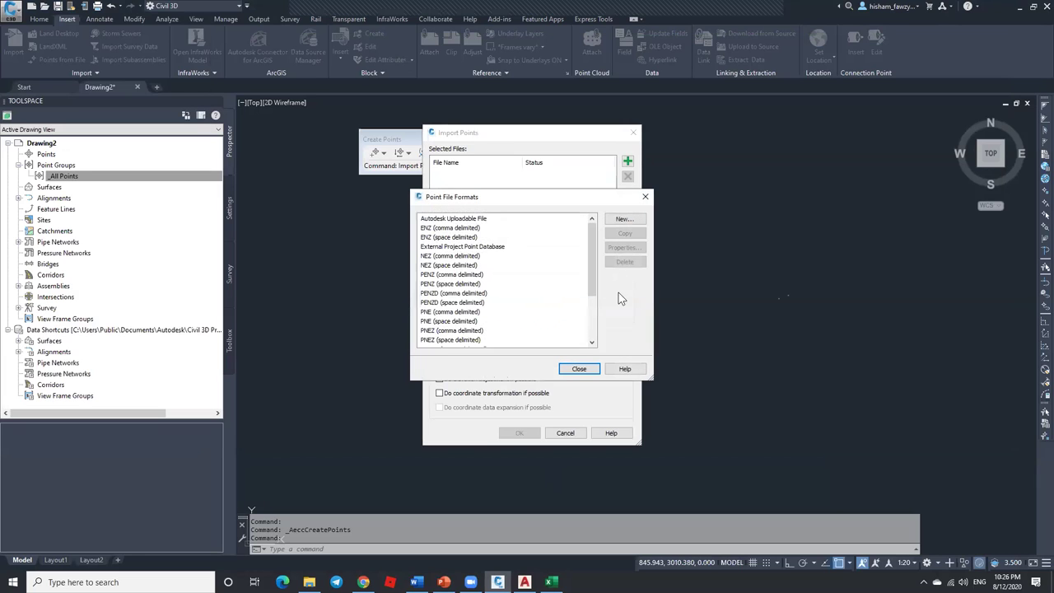
{"action": "mouse_move", "coordinate": [594, 252]}
{"action": "left_mouse_down"}
{"action": "mouse_move", "coordinate": [592, 268]}
{"action": "mouse_move", "coordinate": [594, 256]}
{"action": "left_mouse_up"}
{"action": "left_click", "coordinate": [426, 295]}
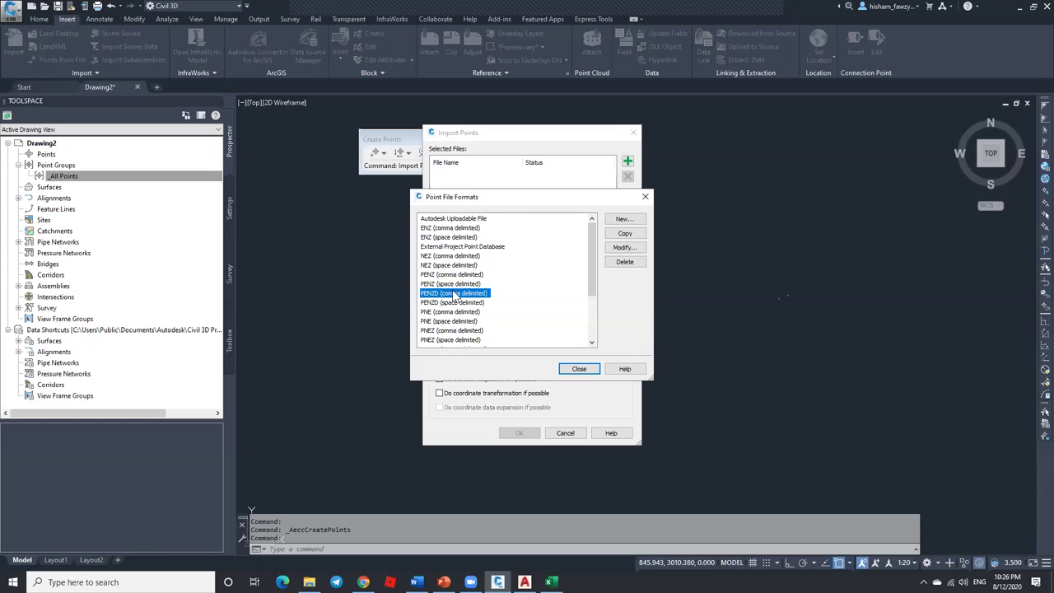
{"action": "scroll", "coordinate": [449, 296], "scroll_direction": "down", "scroll_amount": 1}
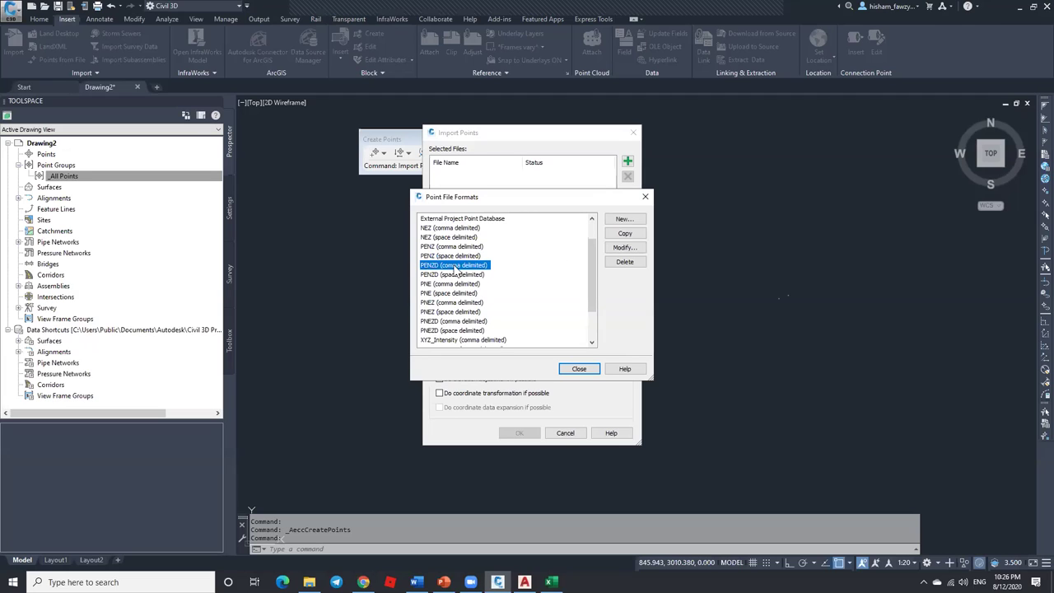
{"action": "left_click", "coordinate": [624, 247]}
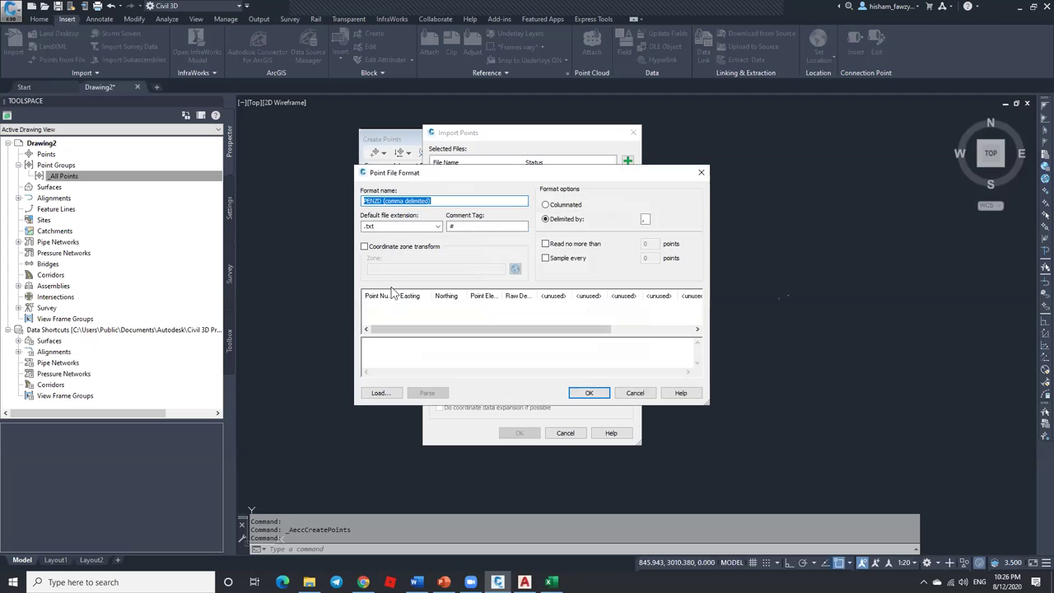
Step: Examine the PENZD format's name and column order, widening the Point Number, Point Elevation and Raw Description columns to read their full headings
{"action": "left_click", "coordinate": [365, 201]}
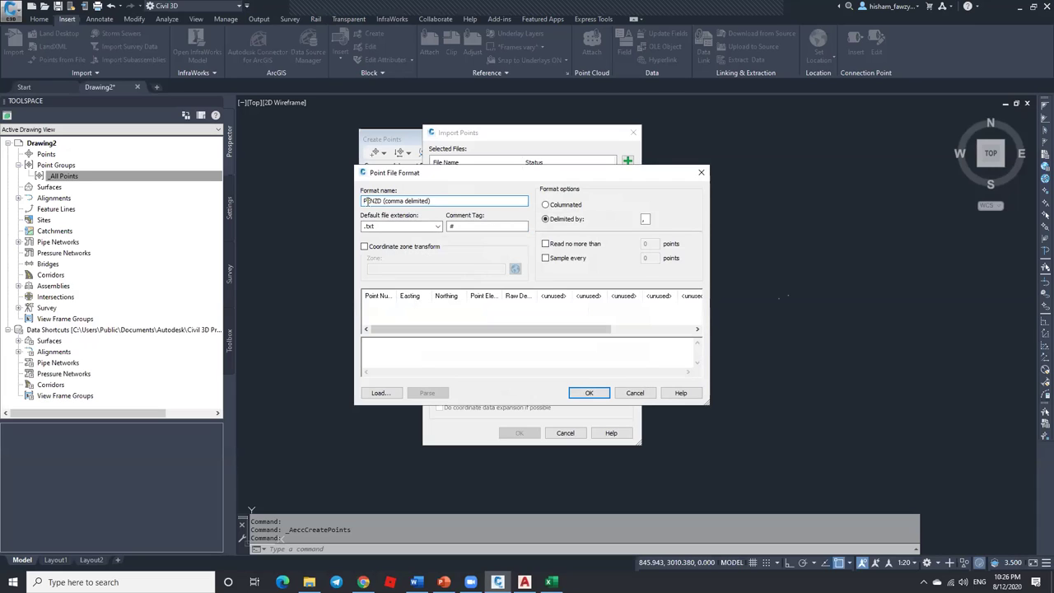
{"action": "left_click", "coordinate": [377, 297]}
{"action": "left_click", "coordinate": [553, 352]}
{"action": "left_click_drag", "start_coordinate": [400, 295], "coordinate": [416, 293]}
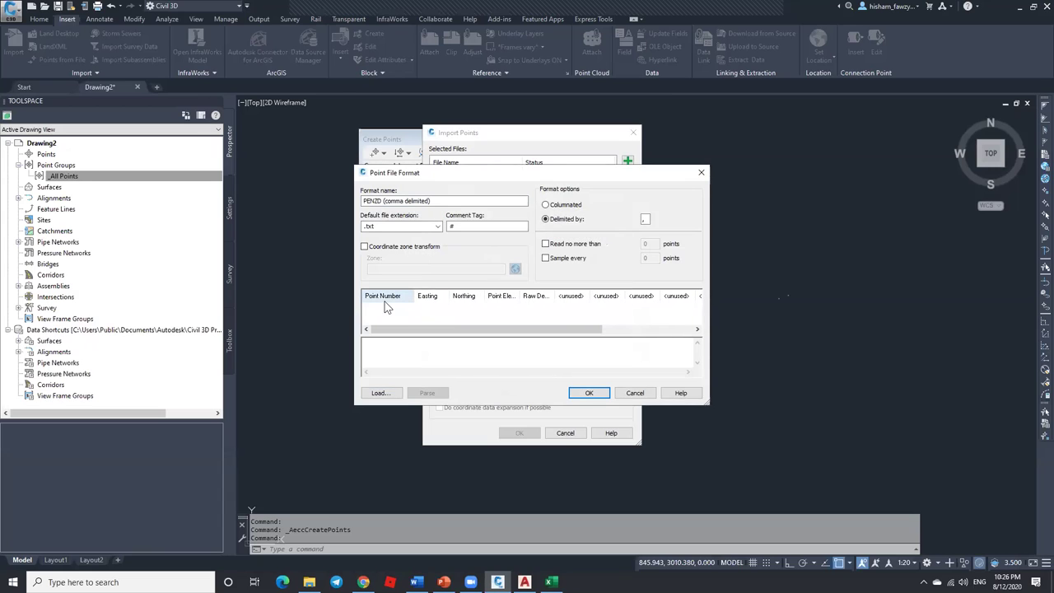
{"action": "left_click_drag", "start_coordinate": [415, 292], "coordinate": [402, 293]}
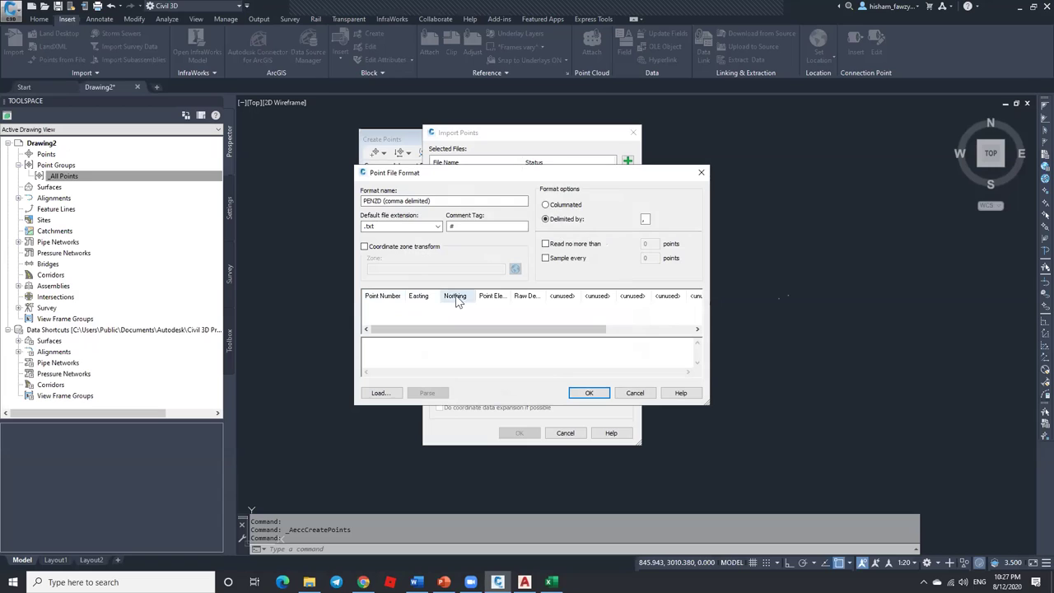
{"action": "left_click_drag", "start_coordinate": [510, 295], "coordinate": [582, 295]}
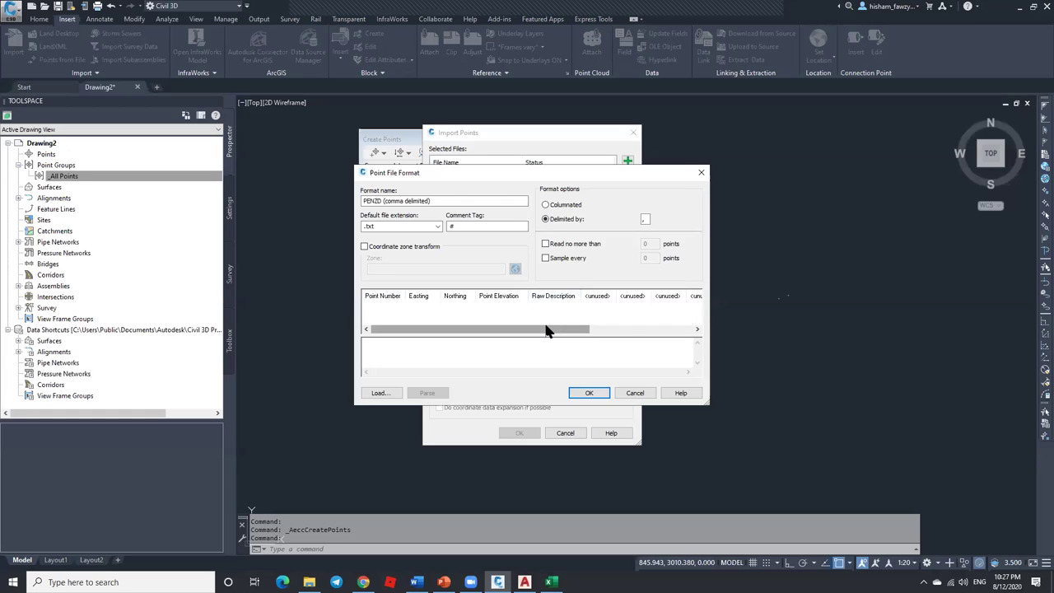
Step: Examine the column names available for the unused column after Raw Description, and cancel without assigning one
{"action": "left_click_drag", "start_coordinate": [548, 329], "coordinate": [624, 330]}
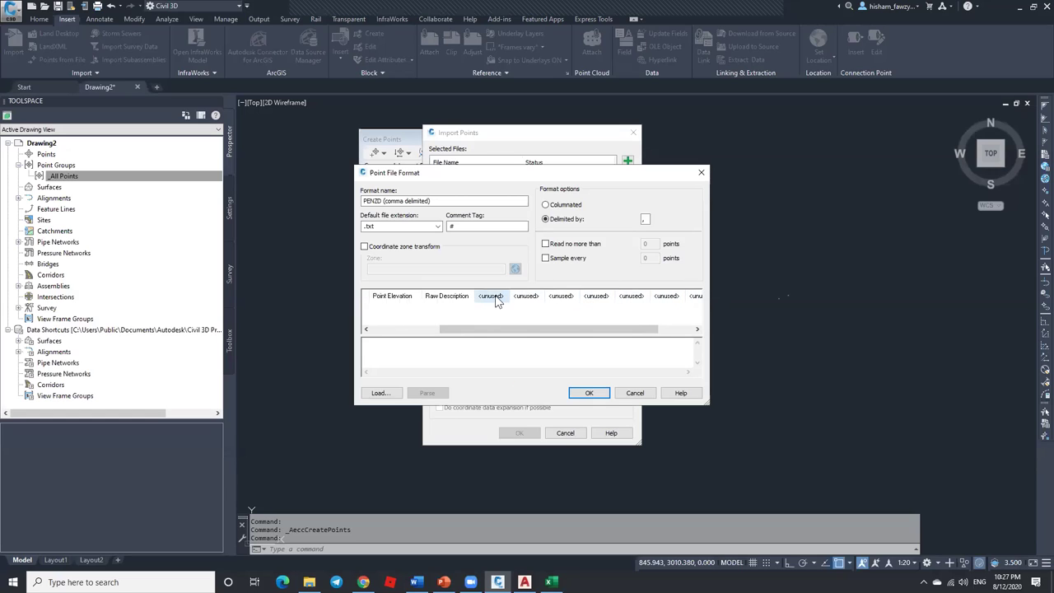
{"action": "left_click", "coordinate": [493, 298]}
{"action": "left_click", "coordinate": [581, 278]}
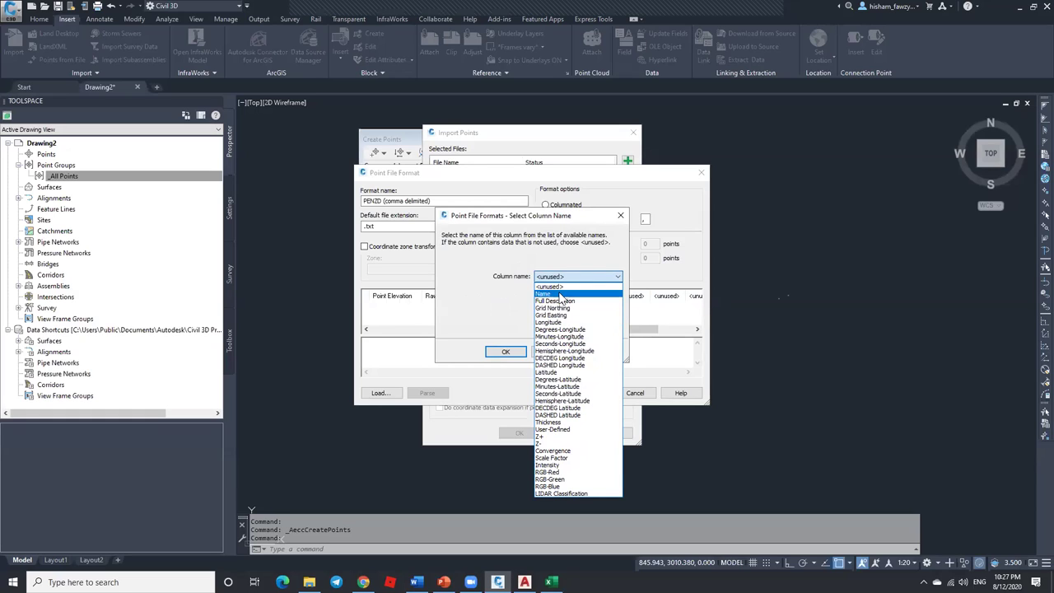
{"action": "left_click", "coordinate": [491, 308]}
{"action": "left_click", "coordinate": [559, 351]}
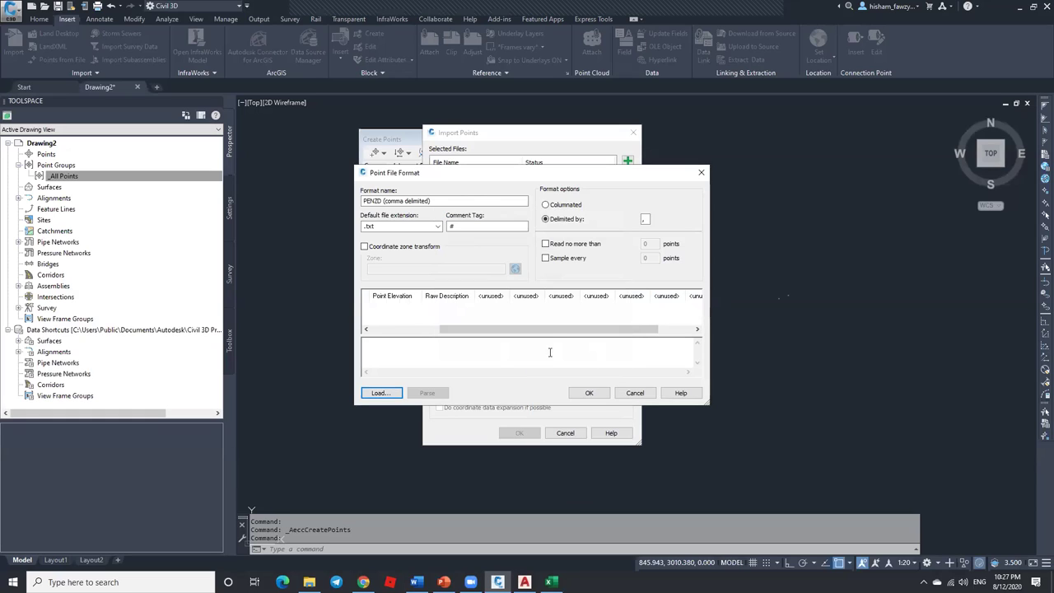
{"action": "left_click_drag", "start_coordinate": [548, 336], "coordinate": [393, 337]}
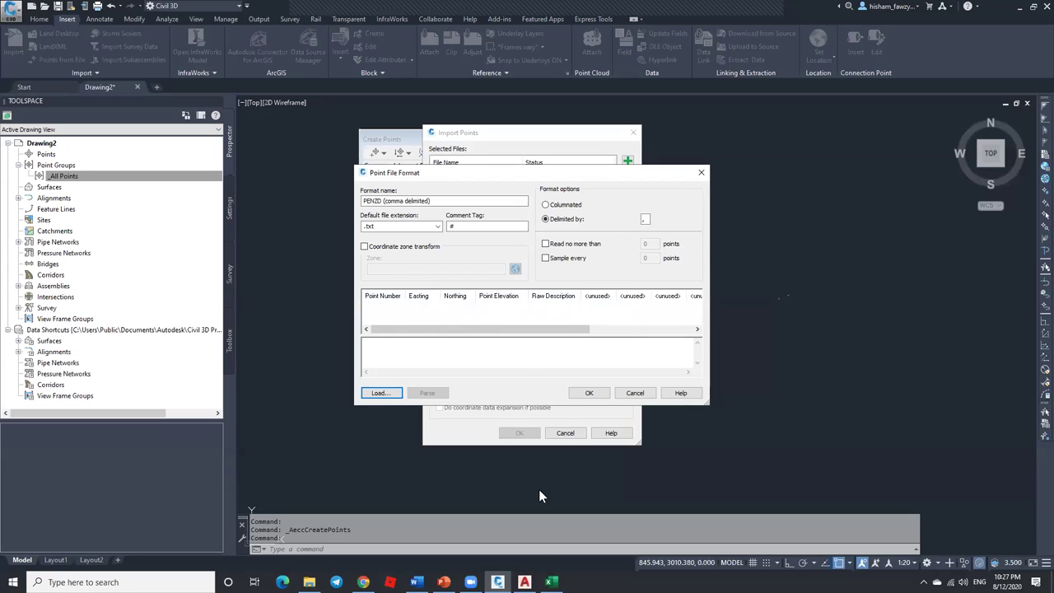
Step: Compare the format's column order with the Excel survey table, and set the Civil 3D format's delimiter to a colon
{"action": "left_click", "coordinate": [551, 582]}
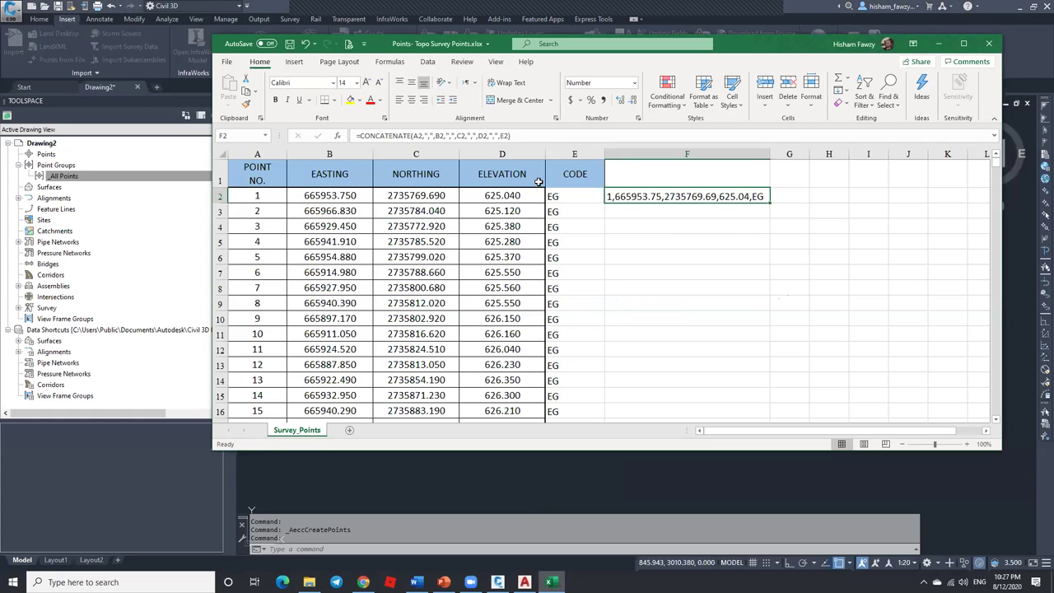
{"action": "left_click", "coordinate": [543, 461]}
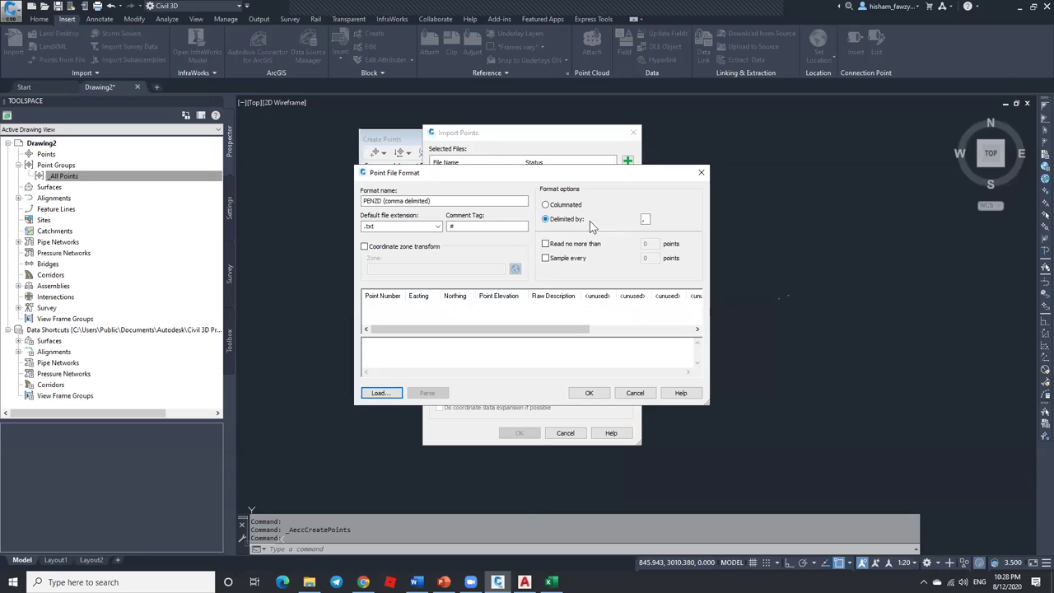
{"action": "double_click", "coordinate": [646, 219]}
{"action": "type", "text": ","}
Step: Switch to Excel and change the separator between A2 and B2 in cell F2's CONCATENATE formula to a colon
{"action": "left_click", "coordinate": [553, 582]}
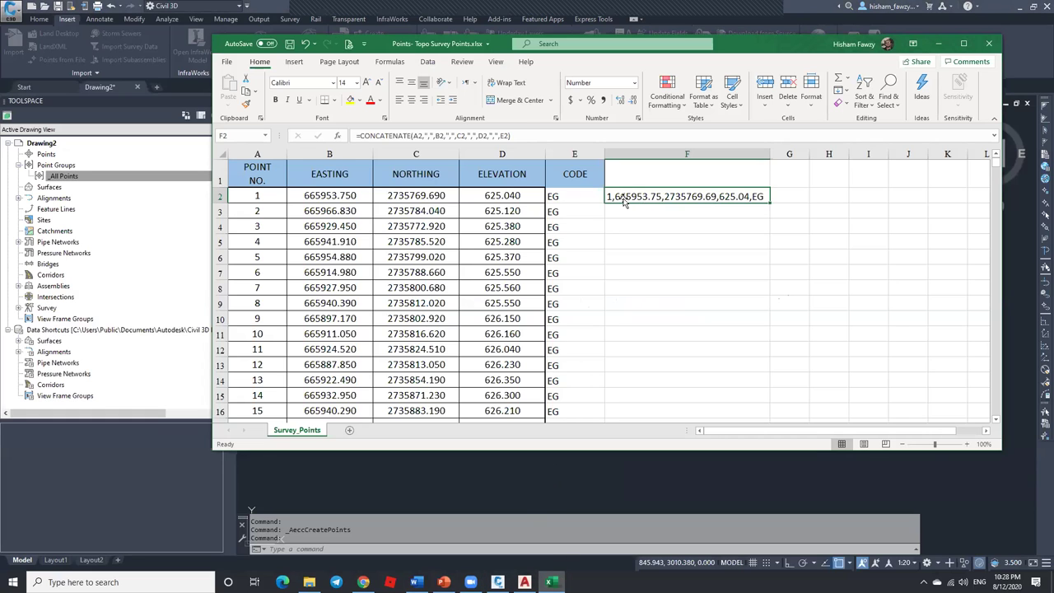
{"action": "left_click", "coordinate": [429, 136]}
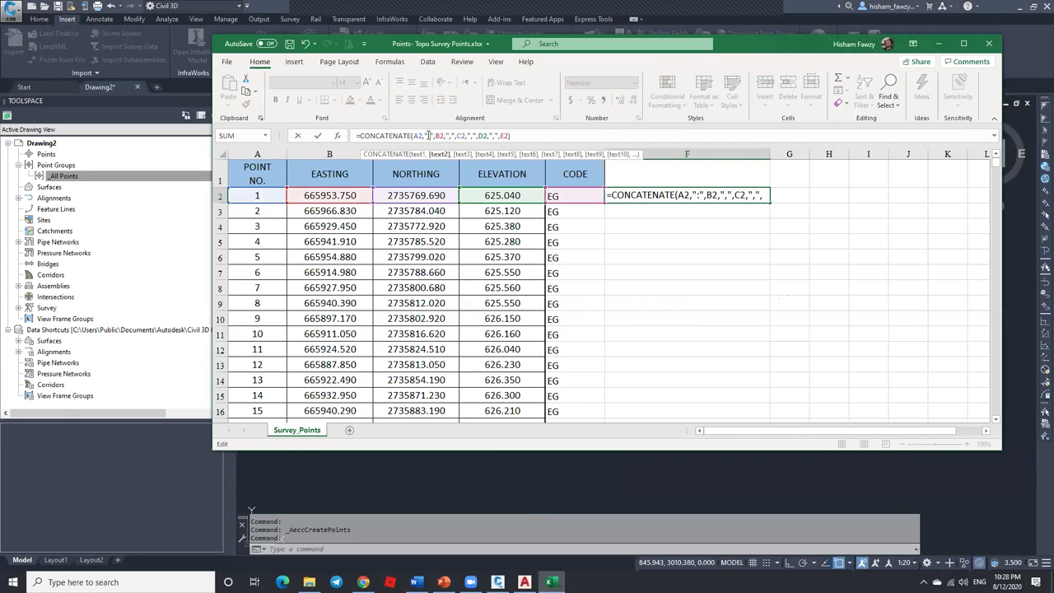
{"action": "key", "text": "Return"}
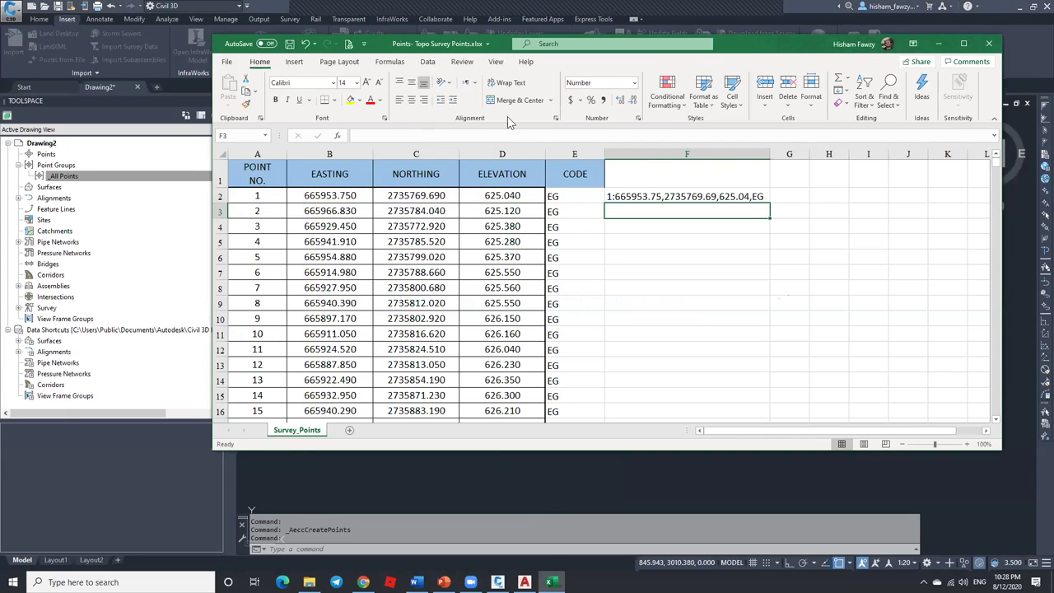
Step: Restore the comma separator between A2 and B2 in cell F2's formula, and return to the Point File Format dialog in Civil 3D
{"action": "left_click", "coordinate": [639, 197]}
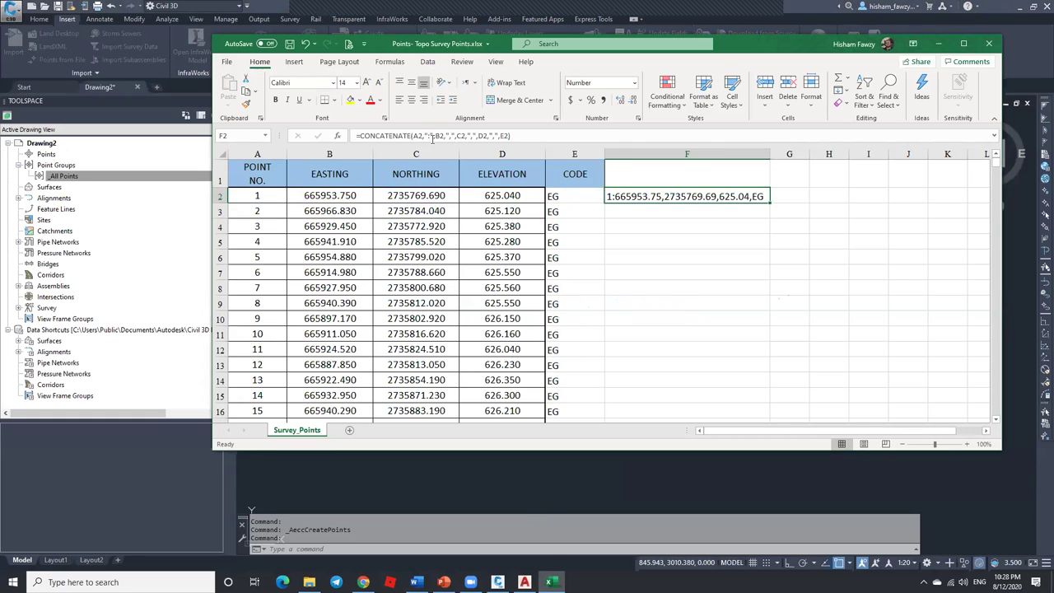
{"action": "left_click", "coordinate": [430, 136]}
{"action": "type", "text": ","}
{"action": "key", "text": "Return"}
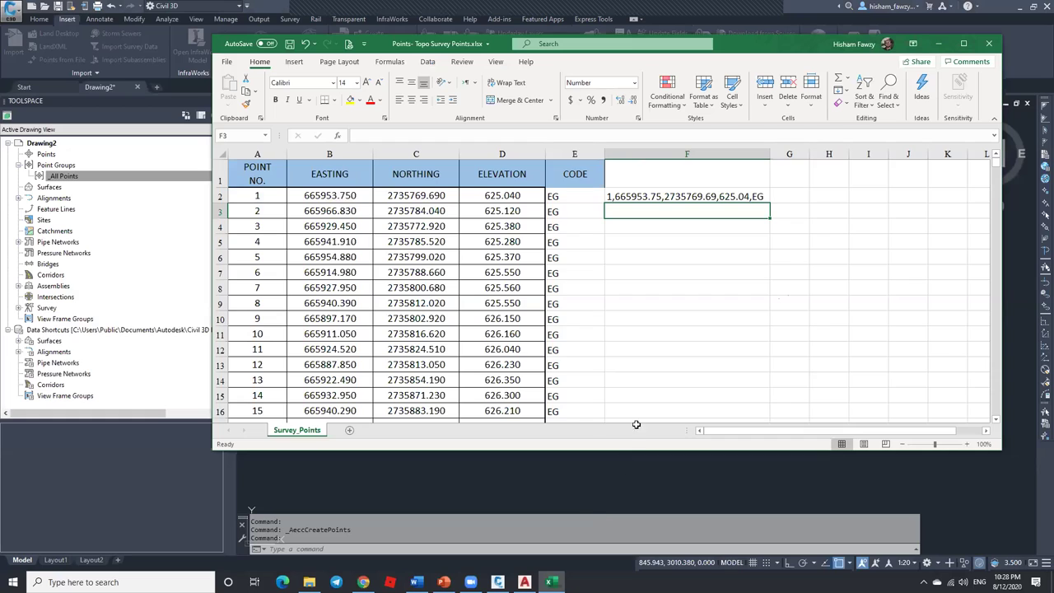
{"action": "left_click", "coordinate": [596, 465]}
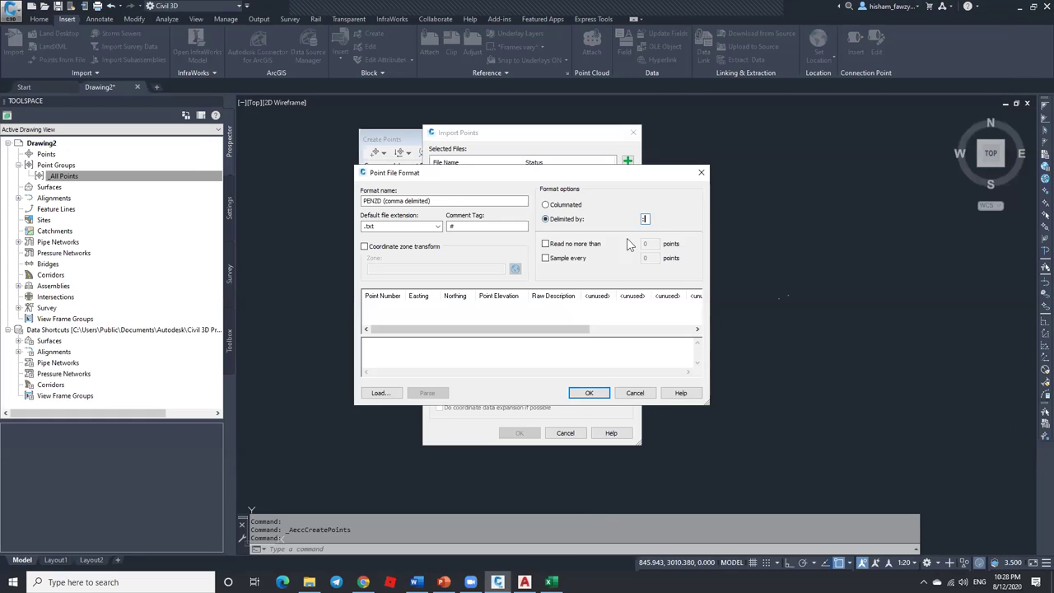
Step: Set a comma as the delimiter of the PENZD (comma delimited) point file format and accept the format settings
{"action": "type", "text": ","}
{"action": "left_click", "coordinate": [589, 393]}
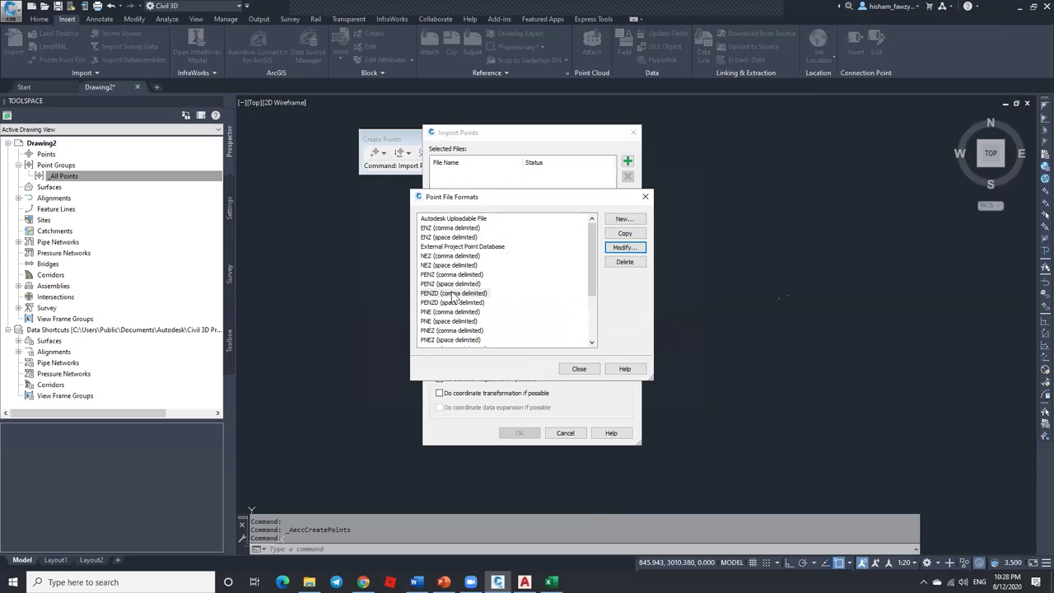
Step: Examine the column order of the ENZ (comma delimited) point file format, then close the format manager without changes
{"action": "scroll", "coordinate": [518, 255], "scroll_direction": "down", "scroll_amount": 3}
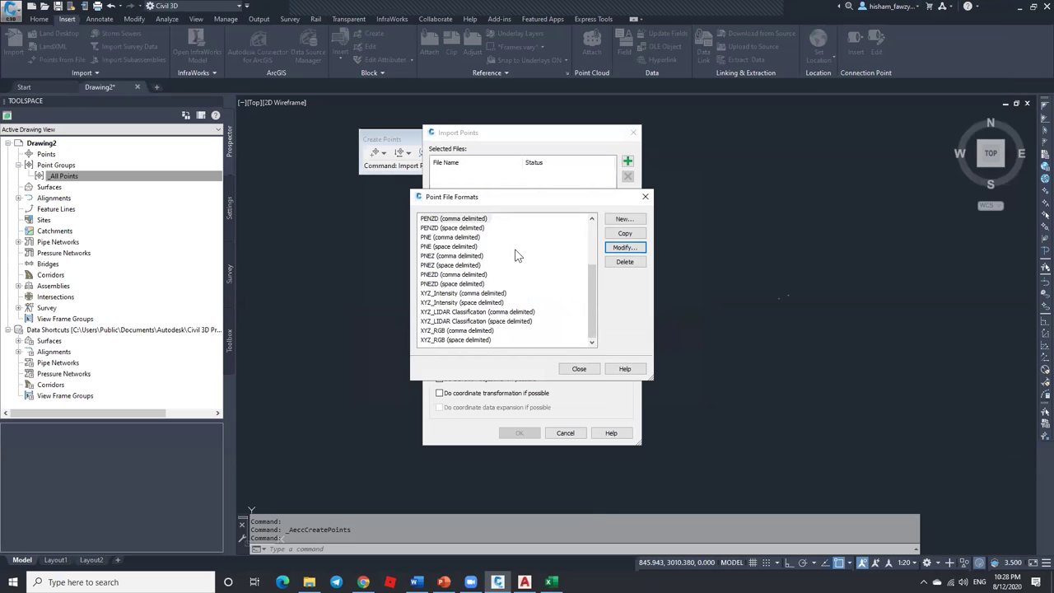
{"action": "scroll", "coordinate": [517, 255], "scroll_direction": "up", "scroll_amount": 5}
{"action": "left_click", "coordinate": [435, 228]}
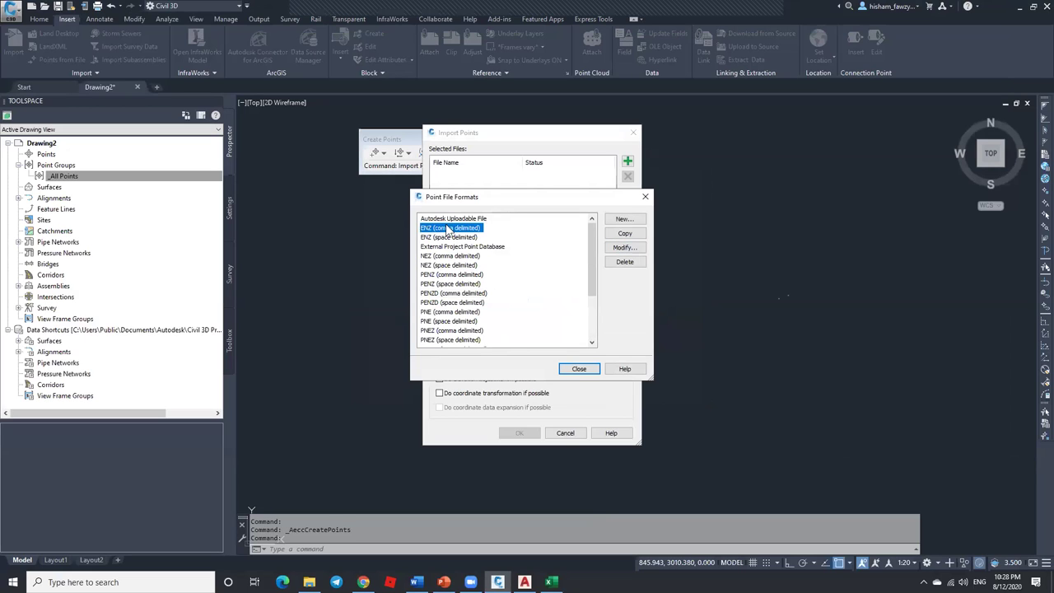
{"action": "left_click", "coordinate": [611, 249]}
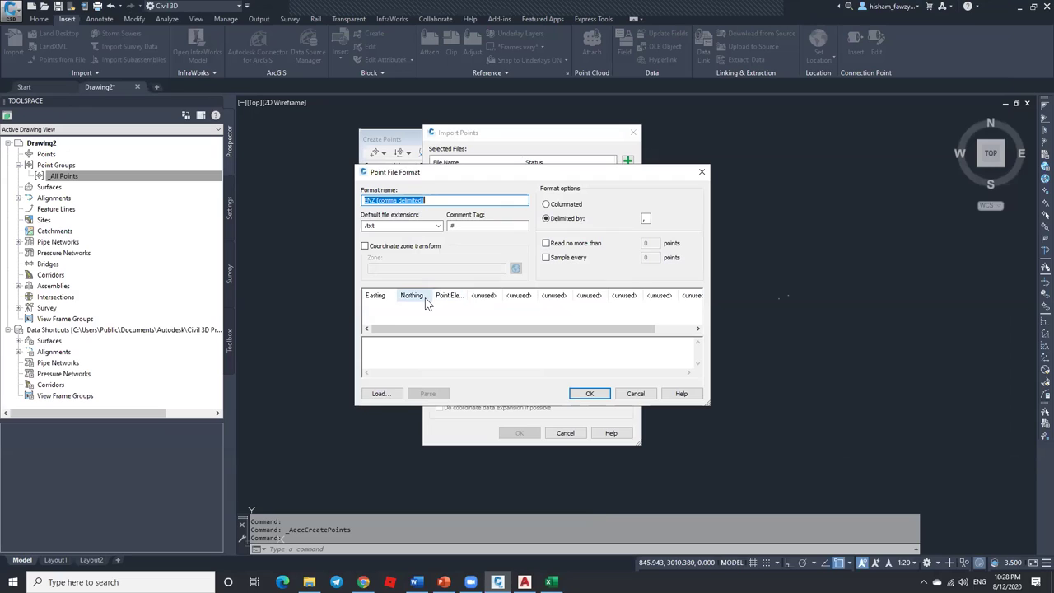
{"action": "left_click_drag", "start_coordinate": [426, 303], "coordinate": [404, 295]}
{"action": "left_click_drag", "start_coordinate": [412, 296], "coordinate": [402, 298]}
{"action": "left_click", "coordinate": [621, 394]}
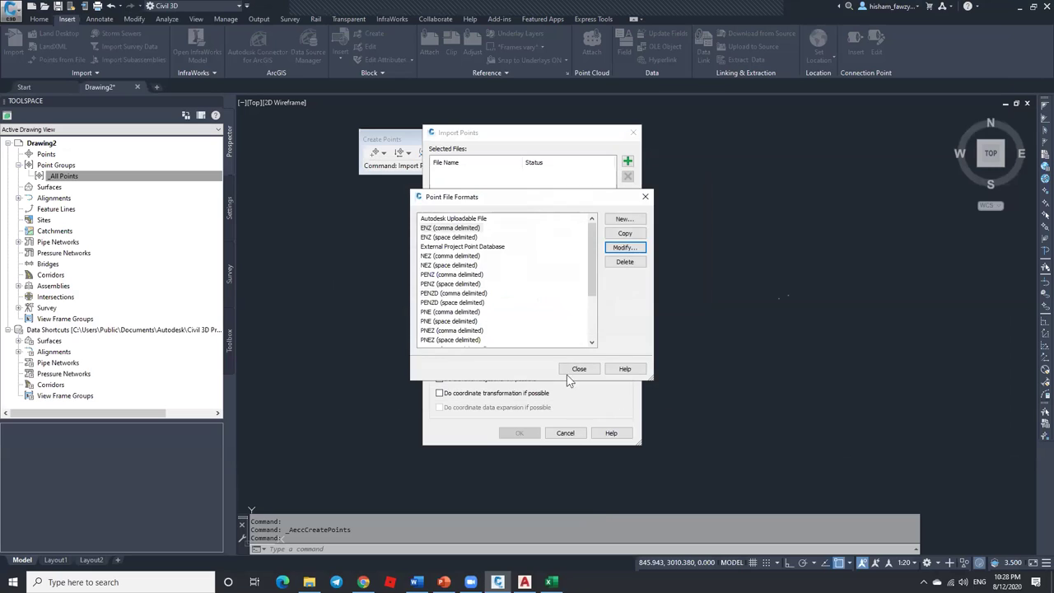
{"action": "left_click", "coordinate": [579, 368]}
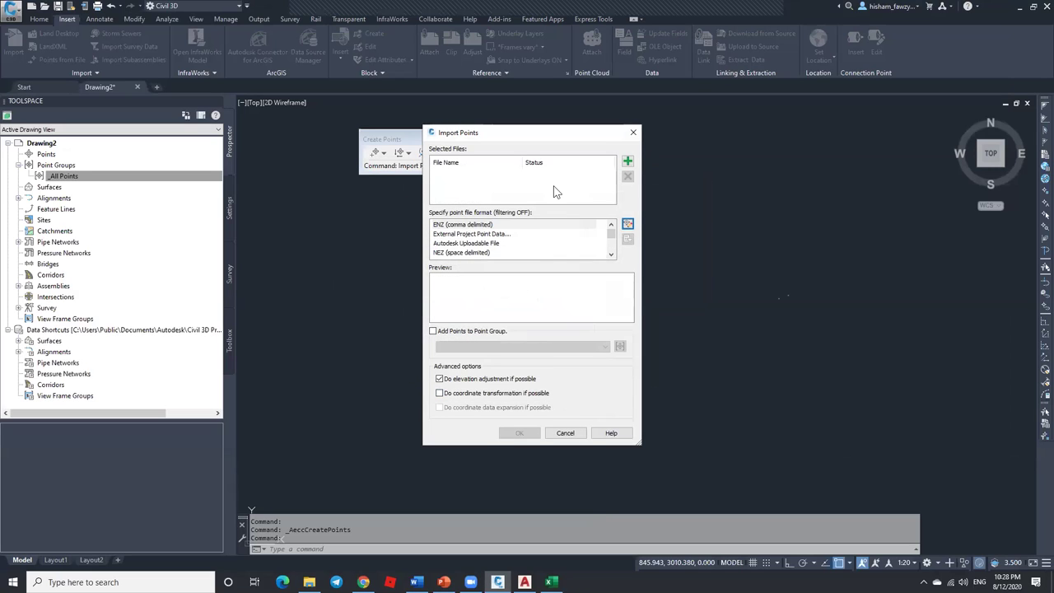
Step: Switch to Excel, fill the CONCATENATE formula in F2 down to the last survey point and copy the filled range
{"action": "left_click", "coordinate": [551, 582]}
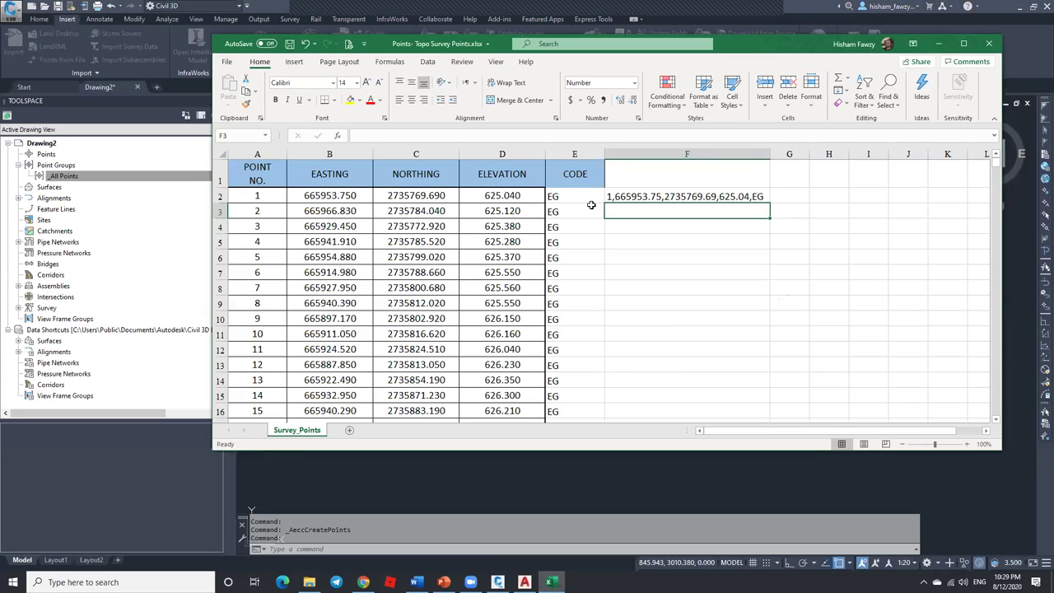
{"action": "left_click", "coordinate": [762, 197]}
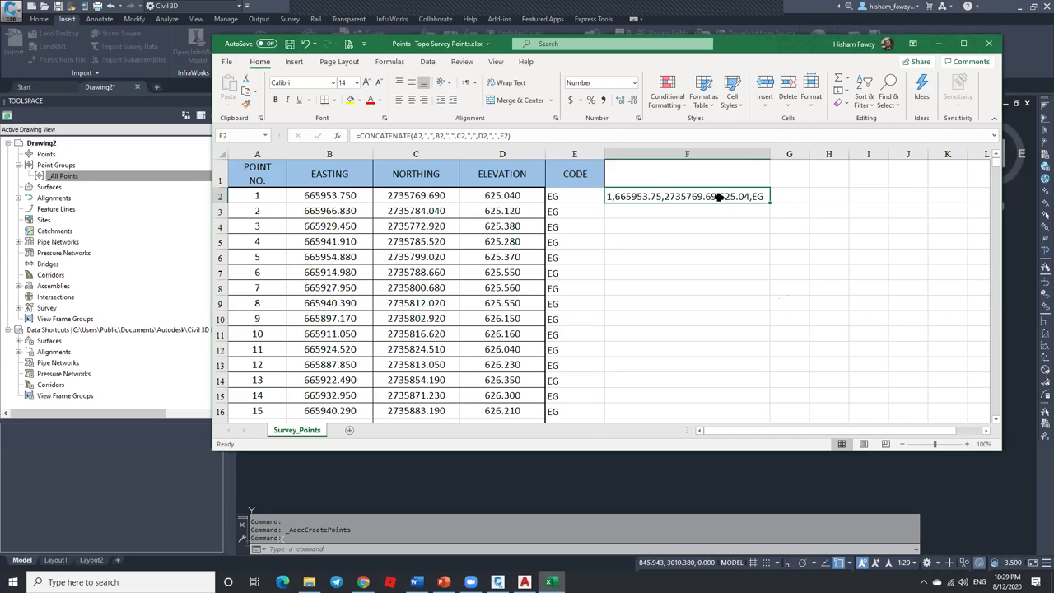
{"action": "double_click", "coordinate": [769, 201]}
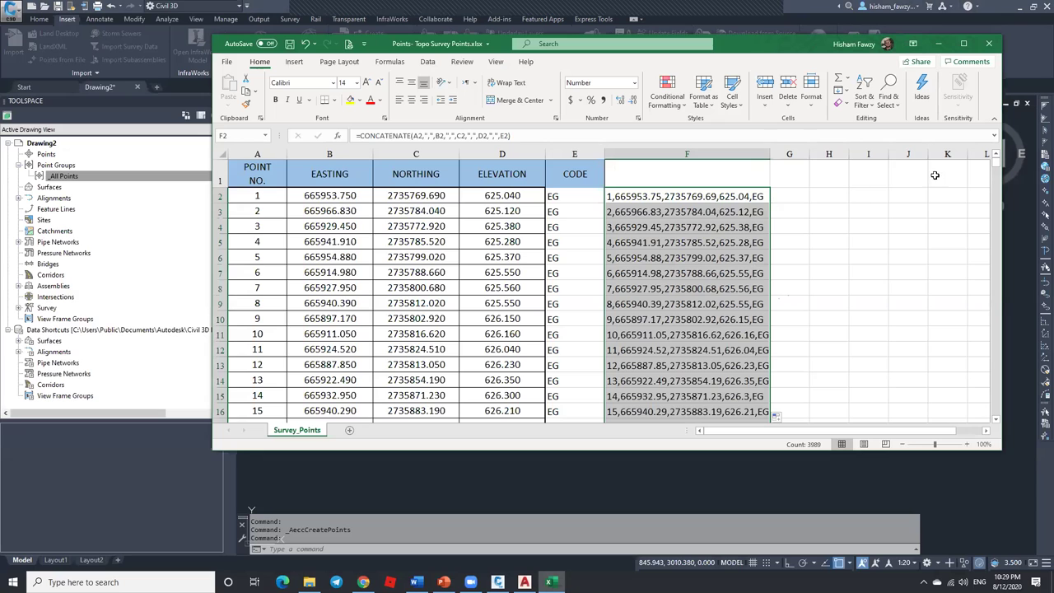
{"action": "left_click_drag", "start_coordinate": [995, 257], "coordinate": [791, 412]}
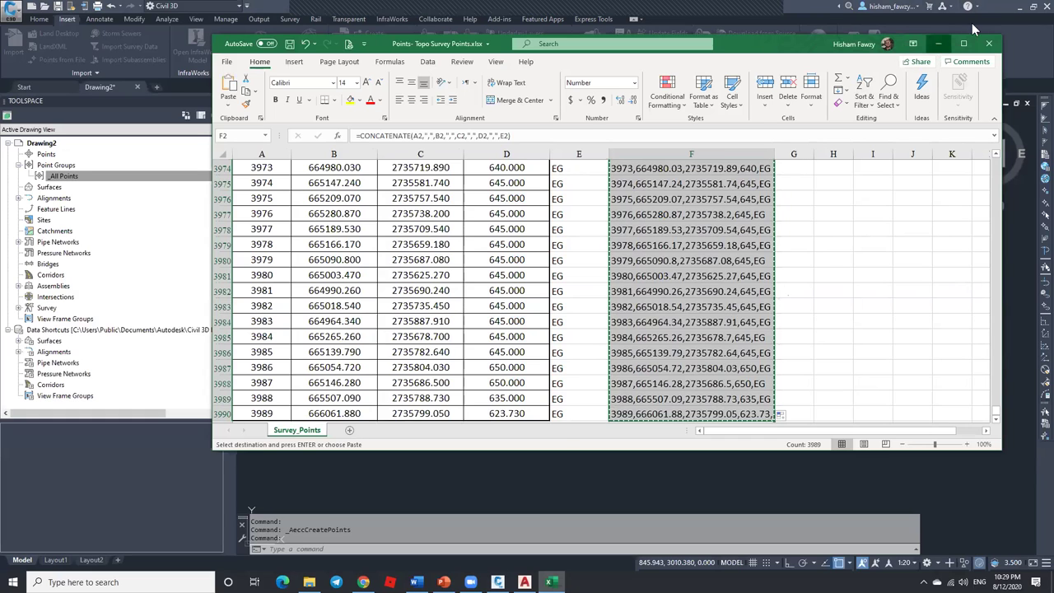
{"action": "left_click", "coordinate": [940, 43]}
Step: Close the point import window and create a new text document named POINTS on the desktop
{"action": "left_click", "coordinate": [633, 133]}
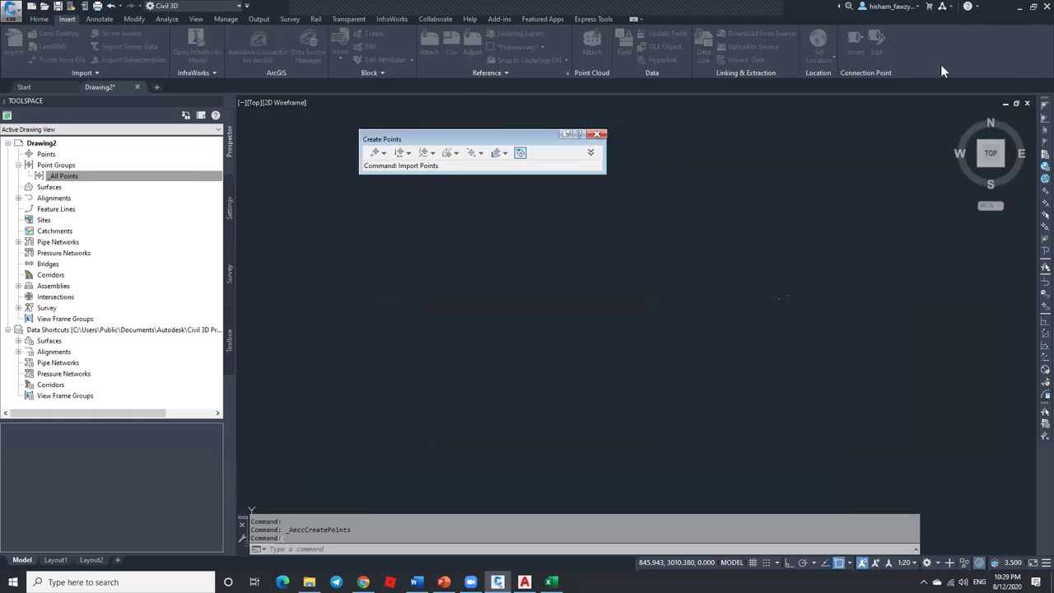
{"action": "left_click", "coordinate": [1019, 6]}
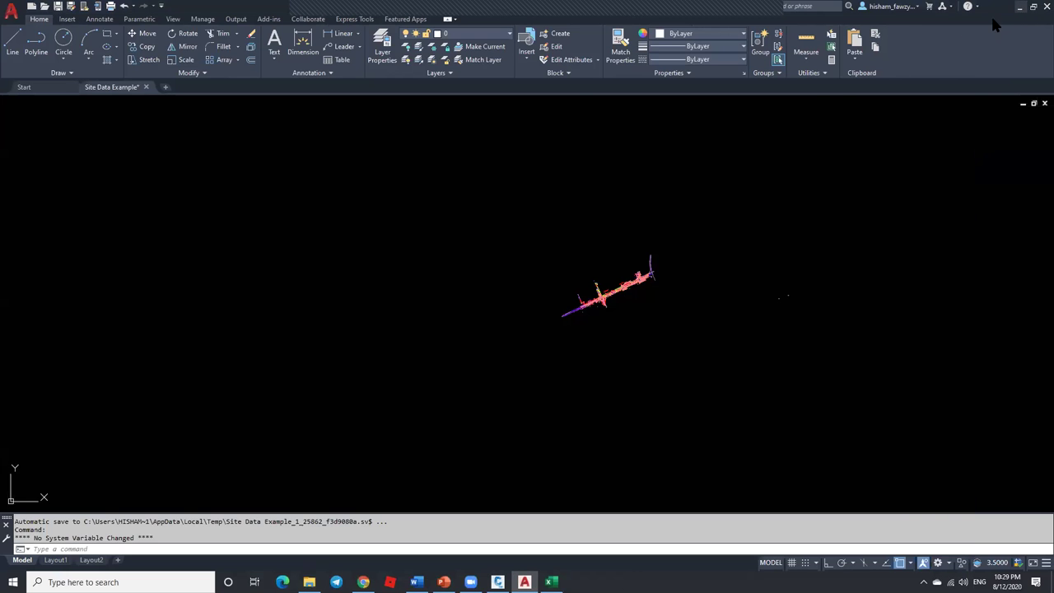
{"action": "left_click", "coordinate": [1019, 7]}
{"action": "right_click", "coordinate": [786, 97]}
{"action": "mouse_move", "coordinate": [826, 205]}
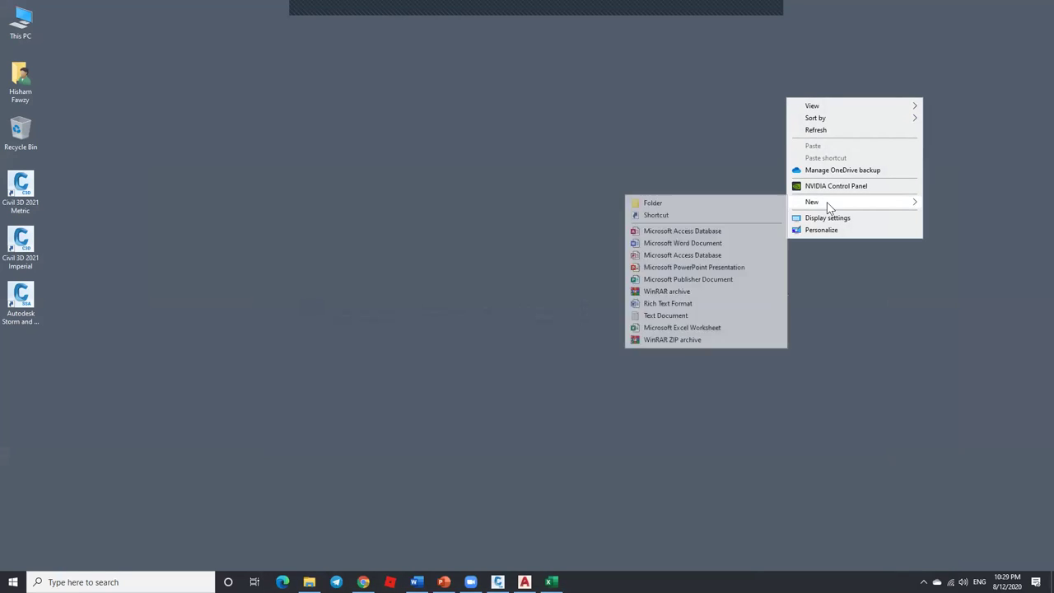
{"action": "left_click", "coordinate": [715, 317]}
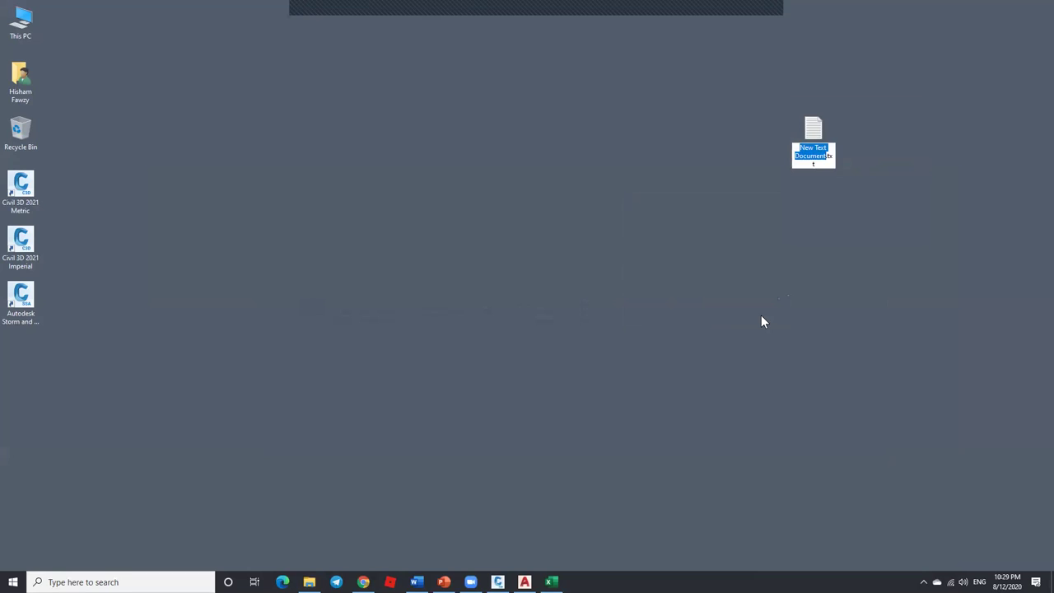
{"action": "type", "text": "POINT"}
{"action": "type", "text": "S"}
{"action": "key", "text": "Return"}
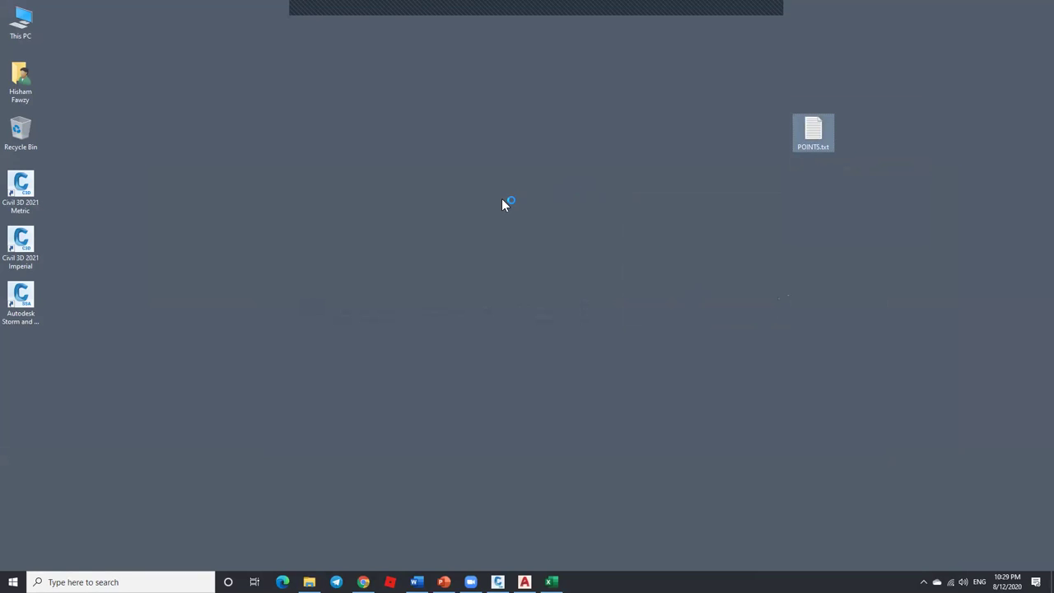
Step: Open POINTS.txt in Notepad, paste the copied comma-separated point rows and save the file on closing
{"action": "key", "text": "Return"}
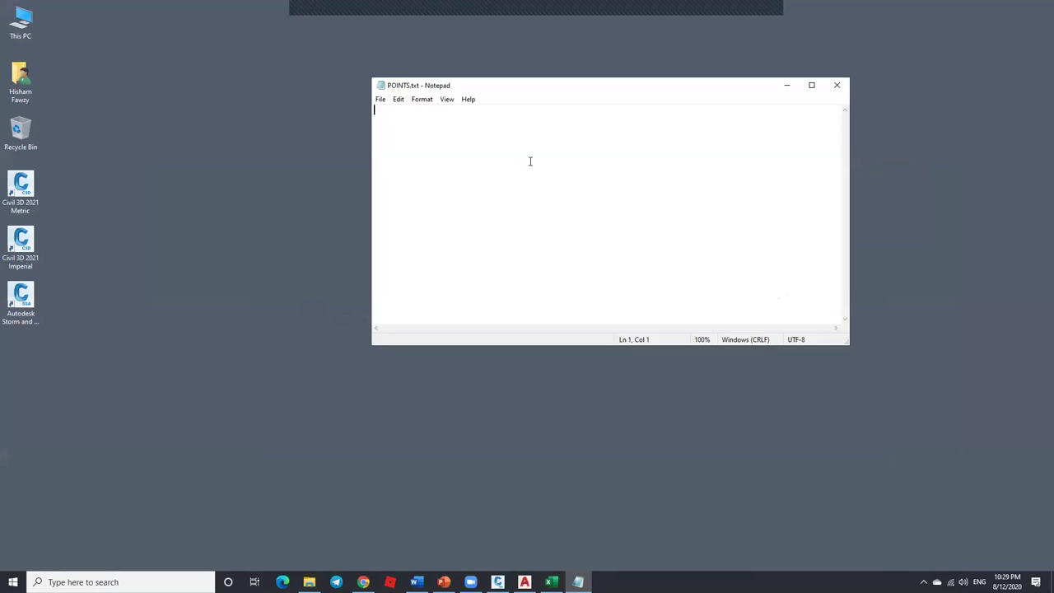
{"action": "key", "text": "ctrl+v"}
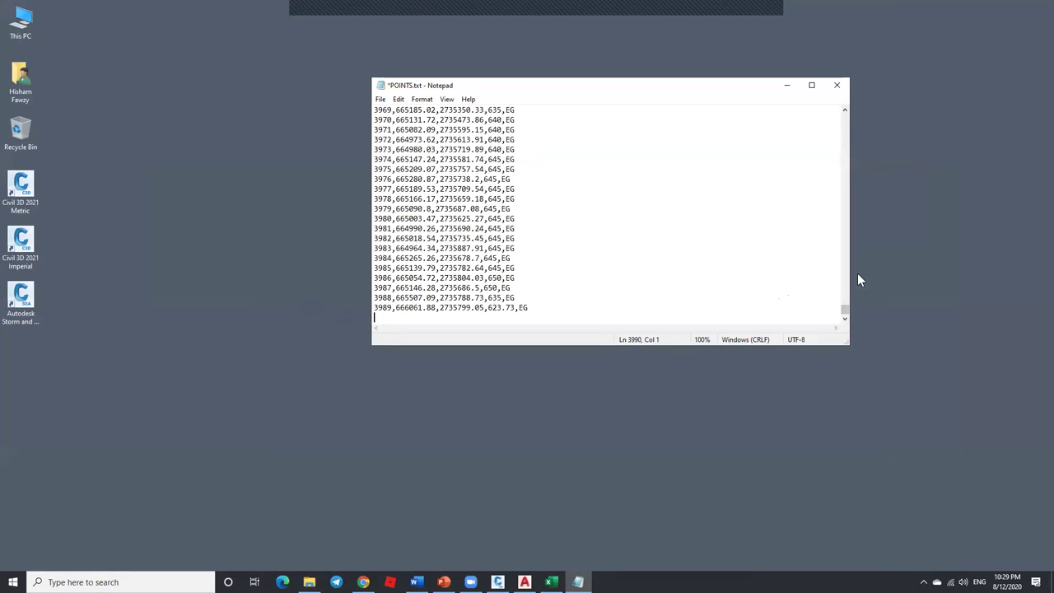
{"action": "left_click_drag", "start_coordinate": [847, 311], "coordinate": [835, 97]}
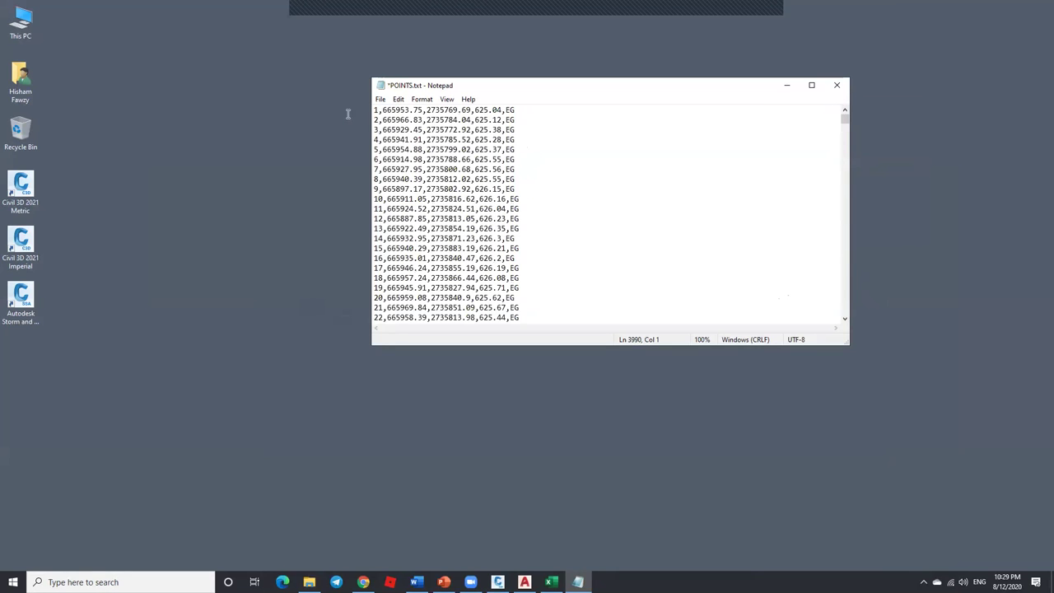
{"action": "left_click", "coordinate": [837, 85]}
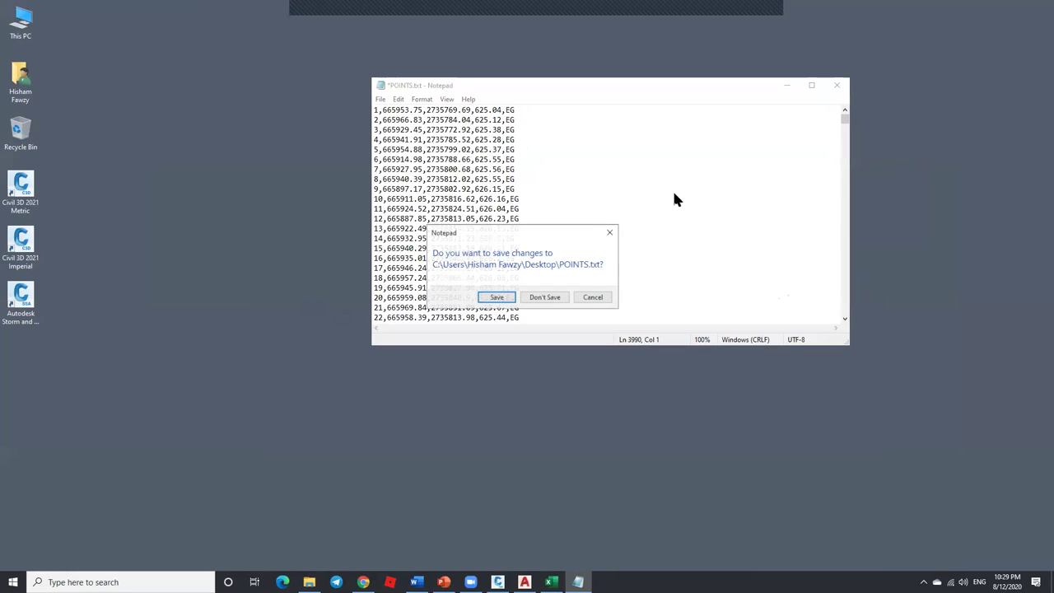
{"action": "left_click", "coordinate": [498, 298]}
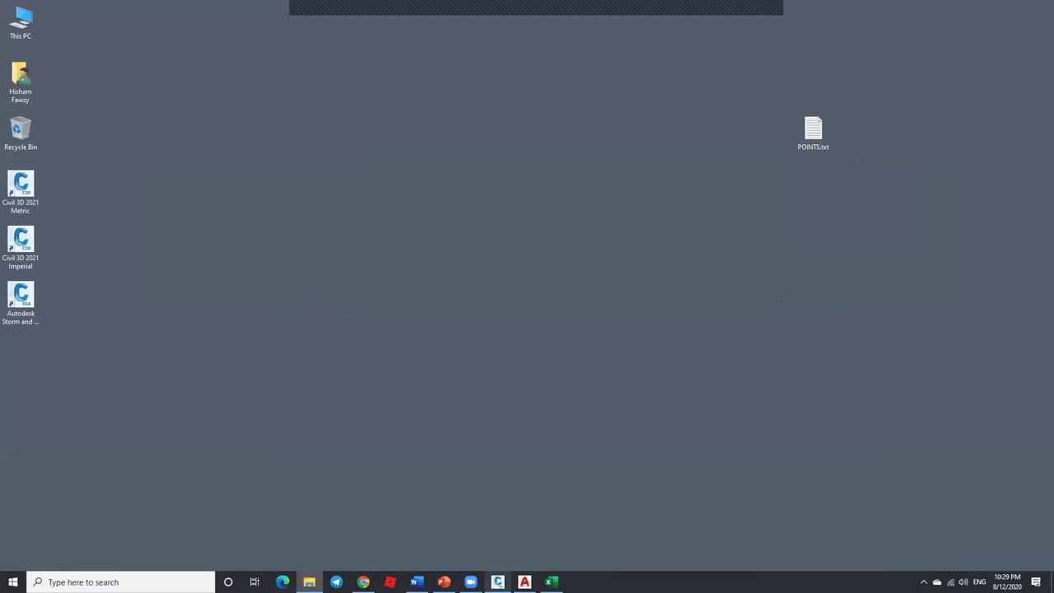
Step: Switch to Civil 3D, start a points-from-file import and add POINTS.txt from the desktop as the source file
{"action": "left_click", "coordinate": [498, 582]}
{"action": "left_click", "coordinate": [67, 61]}
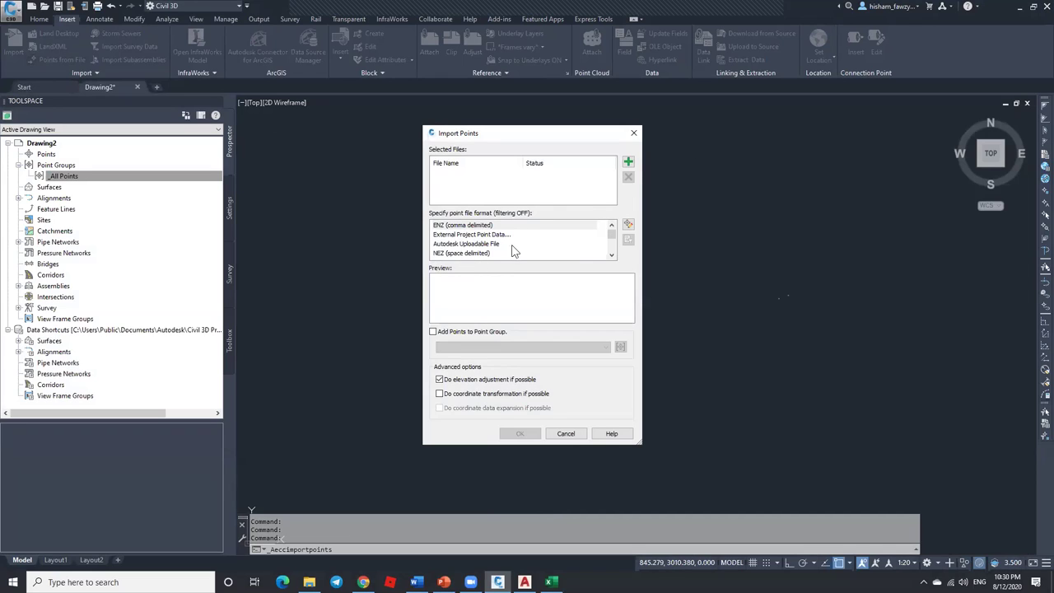
{"action": "left_click", "coordinate": [628, 162]}
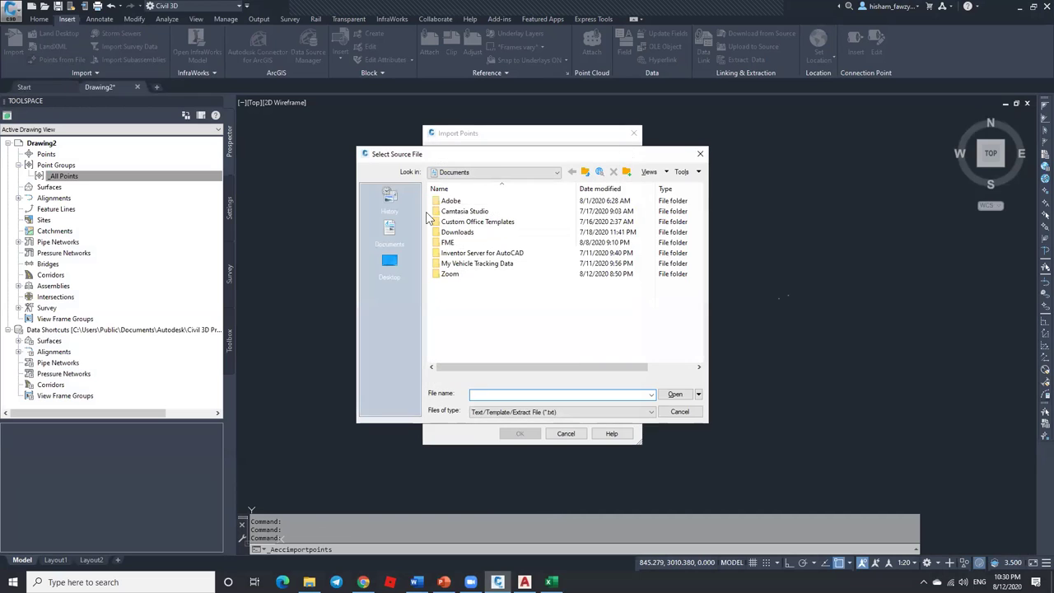
{"action": "left_click", "coordinate": [457, 326]}
{"action": "left_click", "coordinate": [671, 395]}
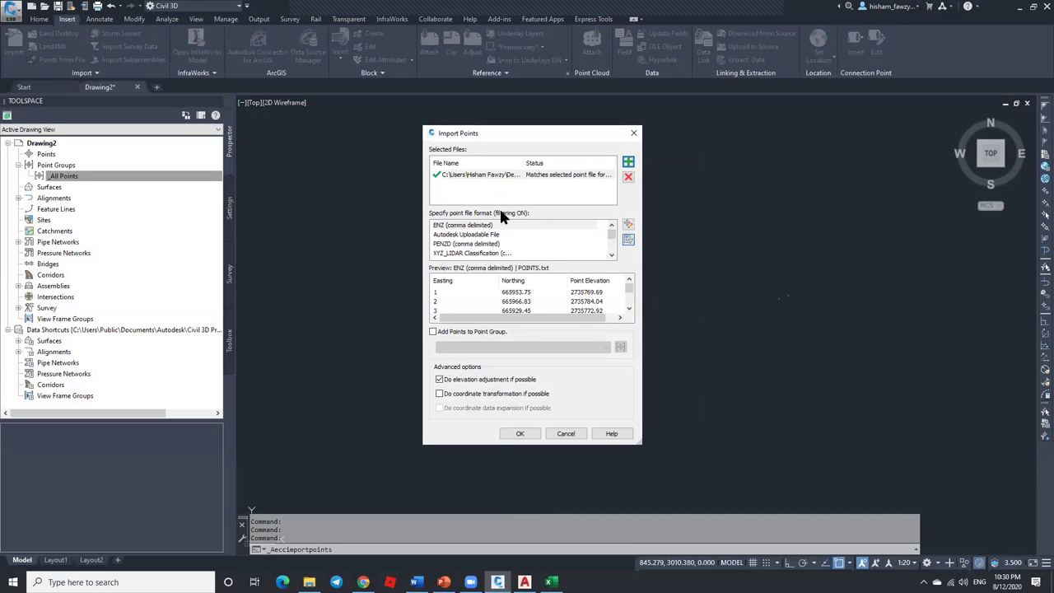
Step: Try the PENZ (comma delimited) point file format on POINTS.txt
{"action": "scroll", "coordinate": [613, 255], "scroll_direction": "down", "scroll_amount": 3}
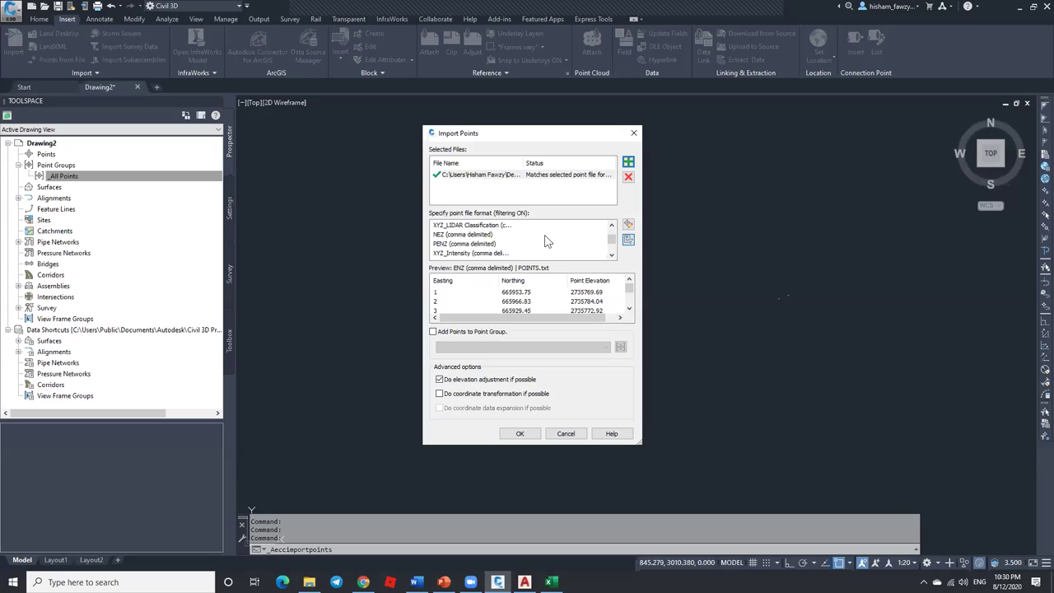
{"action": "scroll", "coordinate": [611, 255], "scroll_direction": "down", "scroll_amount": 1}
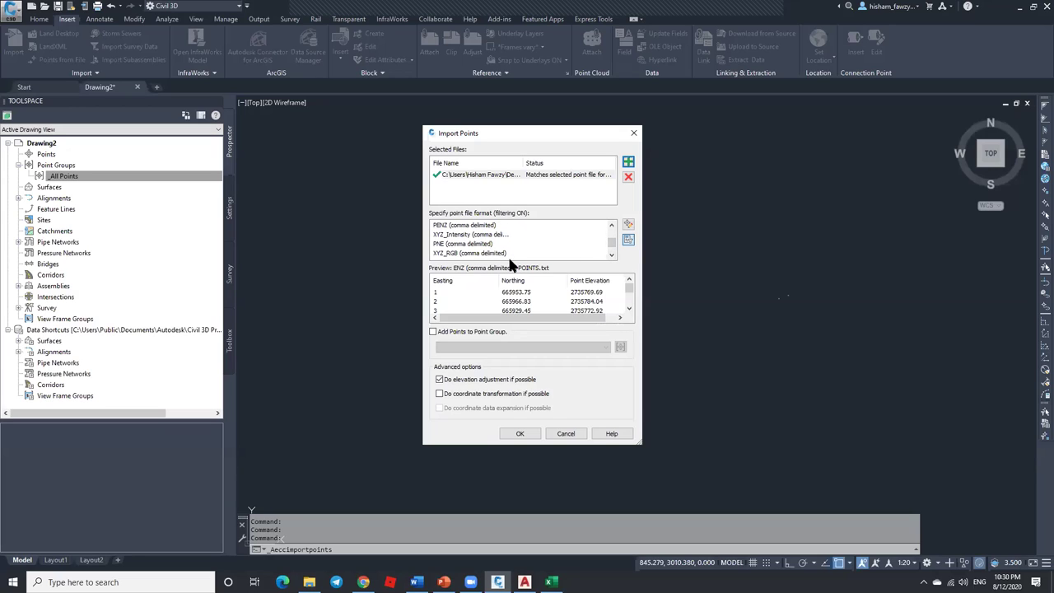
{"action": "left_click", "coordinate": [611, 255]}
{"action": "left_click", "coordinate": [611, 255]}
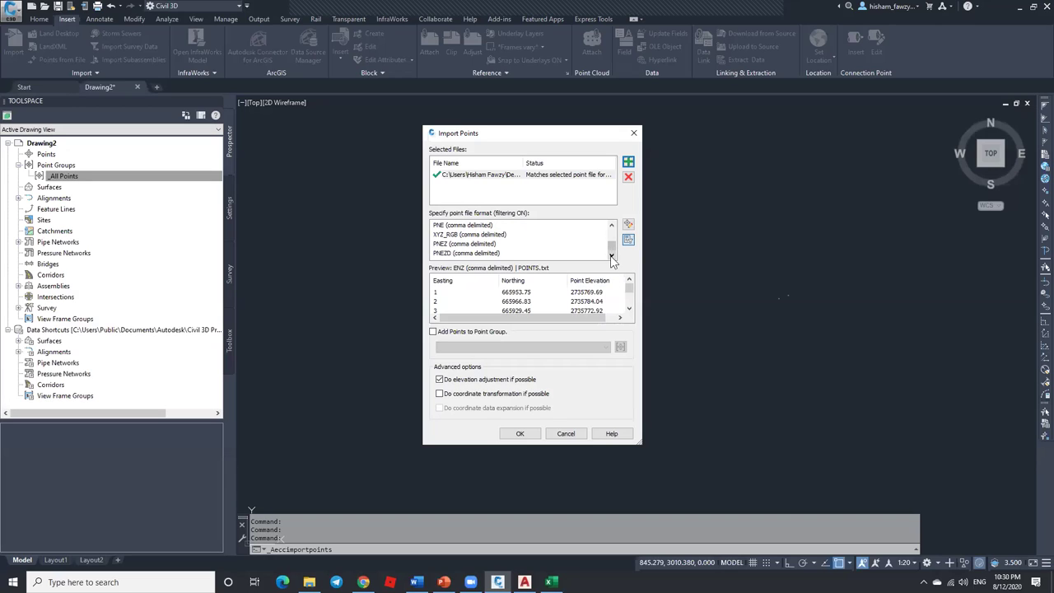
{"action": "left_click", "coordinate": [611, 226]}
{"action": "left_click", "coordinate": [611, 226]}
{"action": "left_click", "coordinate": [611, 226]}
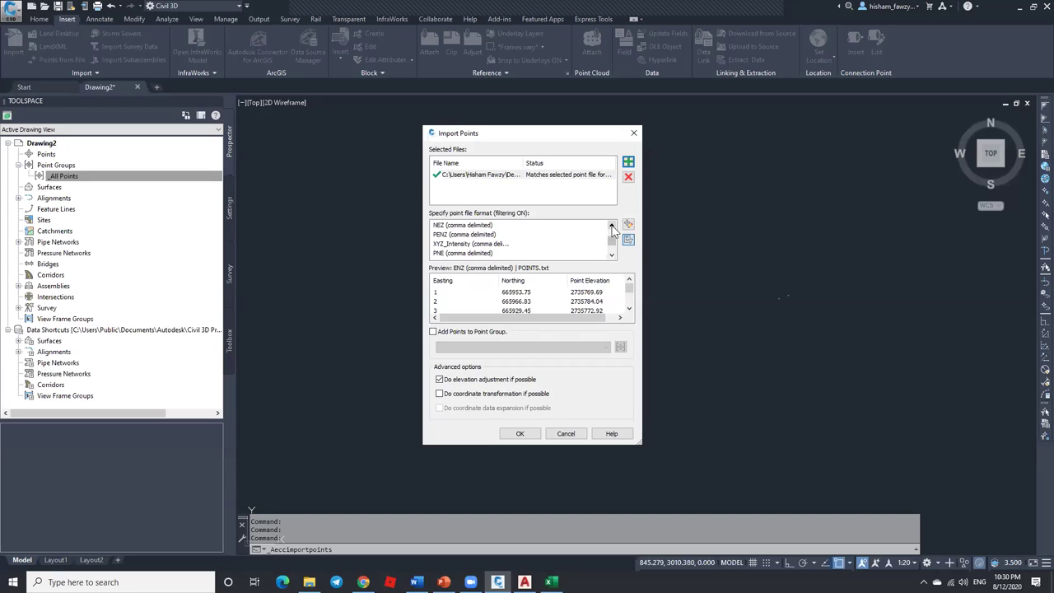
{"action": "left_click", "coordinate": [461, 236]}
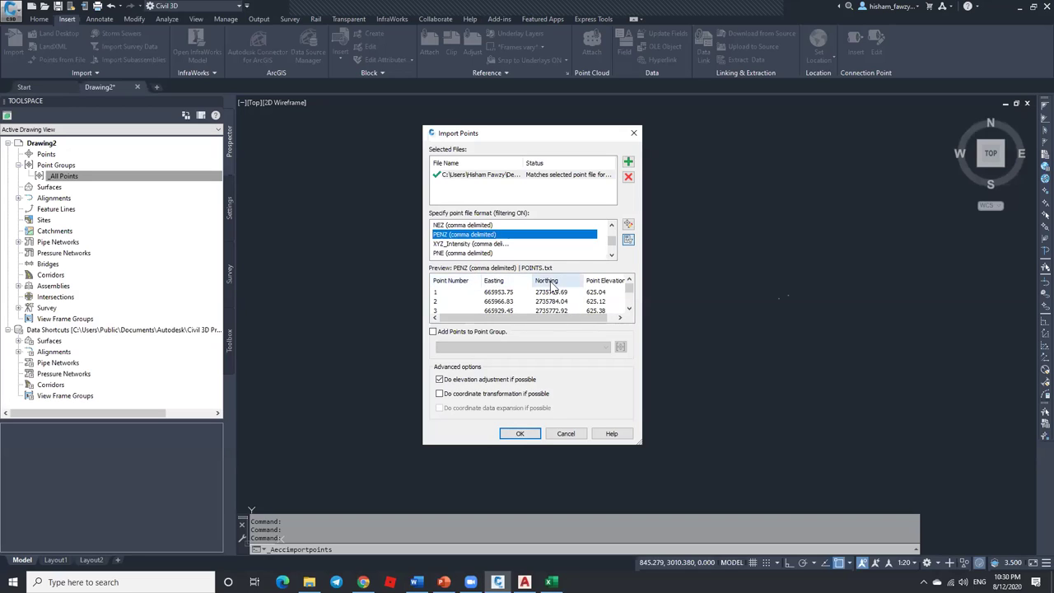
Step: Try the PNEZD (comma delimited) format and compare its preview with the column order in the Excel survey sheet
{"action": "left_click", "coordinate": [611, 254]}
{"action": "left_click", "coordinate": [611, 254]}
{"action": "left_click", "coordinate": [611, 255]}
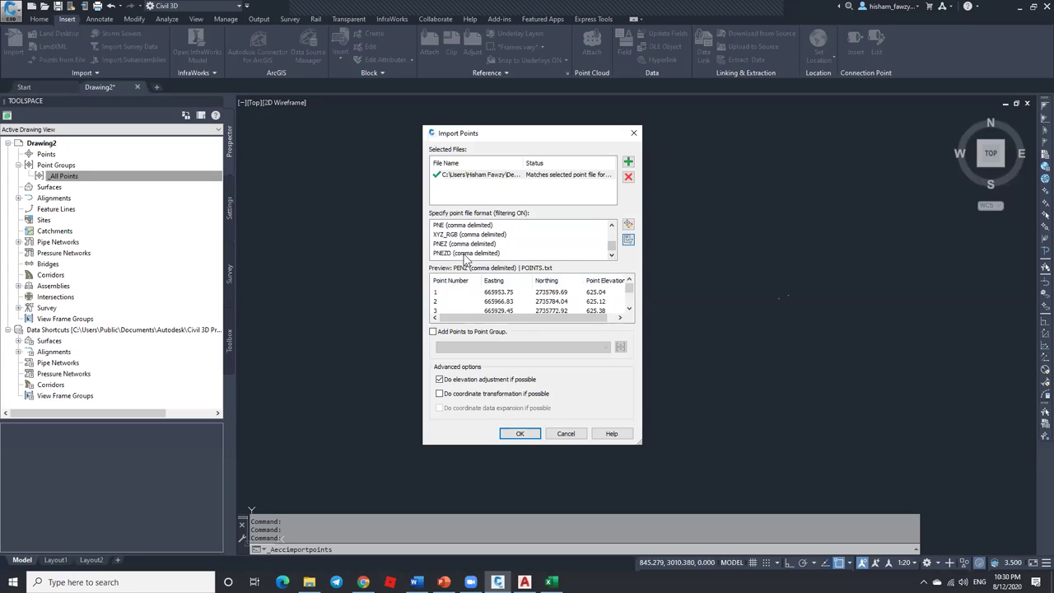
{"action": "left_click", "coordinate": [466, 253]}
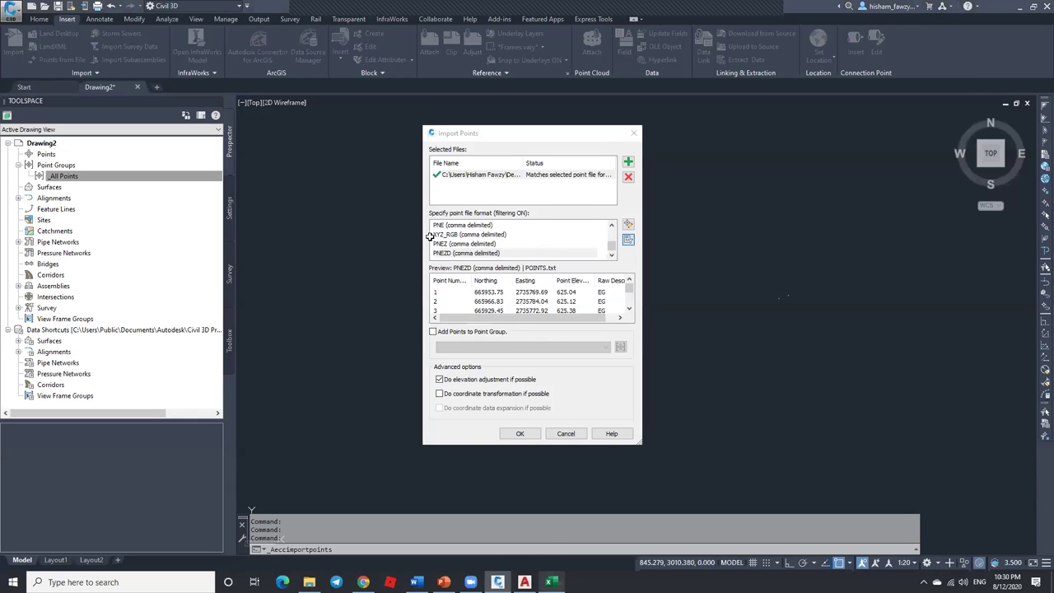
{"action": "key", "text": "alt+Tab"}
{"action": "left_click_drag", "start_coordinate": [998, 411], "coordinate": [958, 55]}
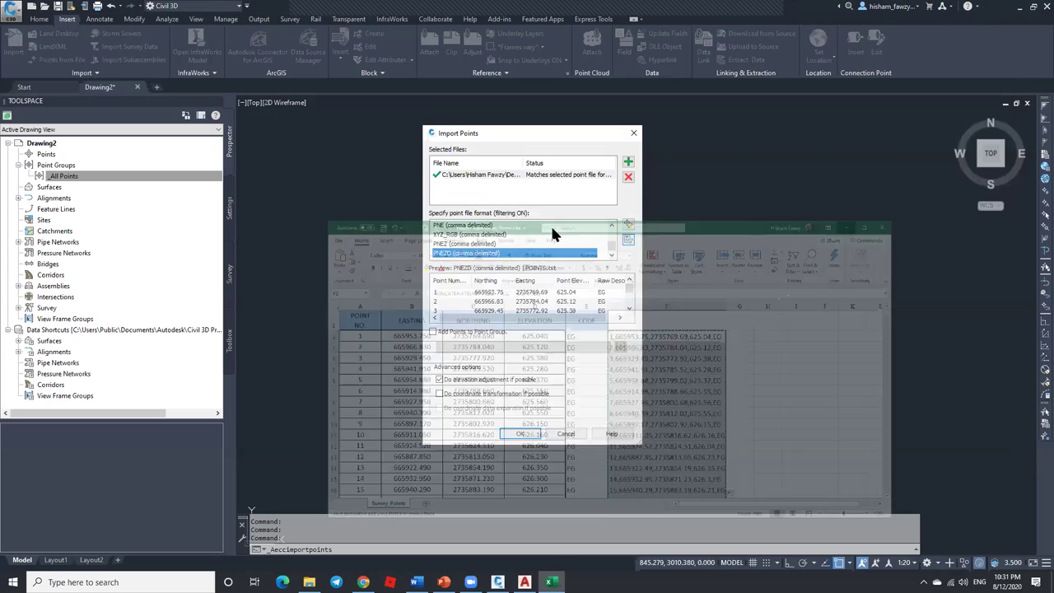
{"action": "left_click", "coordinate": [939, 43]}
Step: Choose PENZD (comma delimited) as the point file format for the import
{"action": "left_click", "coordinate": [612, 227]}
{"action": "left_click", "coordinate": [612, 227]}
{"action": "left_click", "coordinate": [612, 227]}
{"action": "left_click", "coordinate": [612, 227]}
{"action": "left_click", "coordinate": [612, 227]}
{"action": "left_click", "coordinate": [612, 227]}
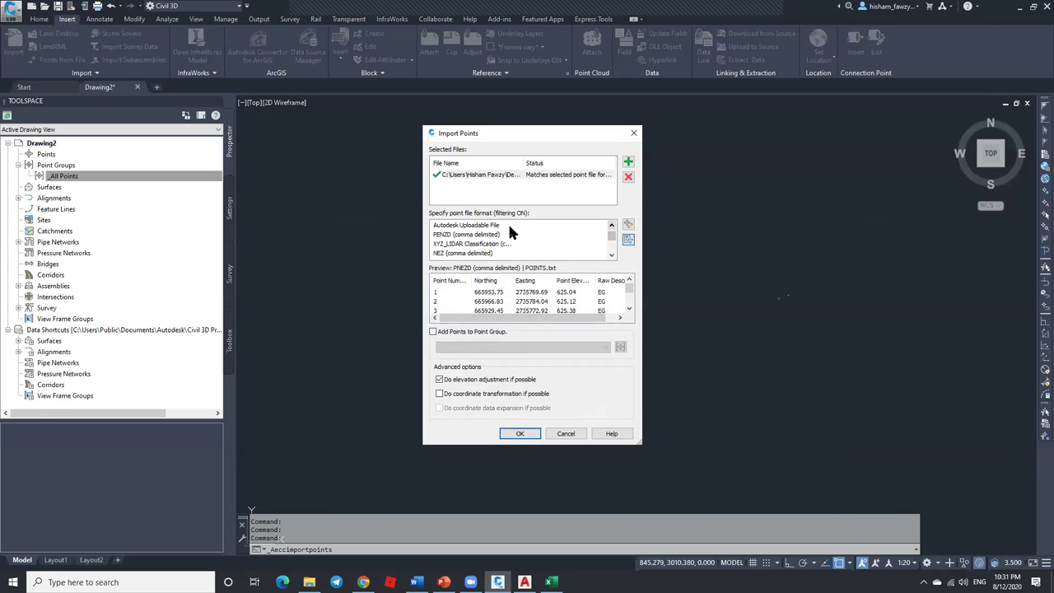
{"action": "left_click", "coordinate": [451, 236]}
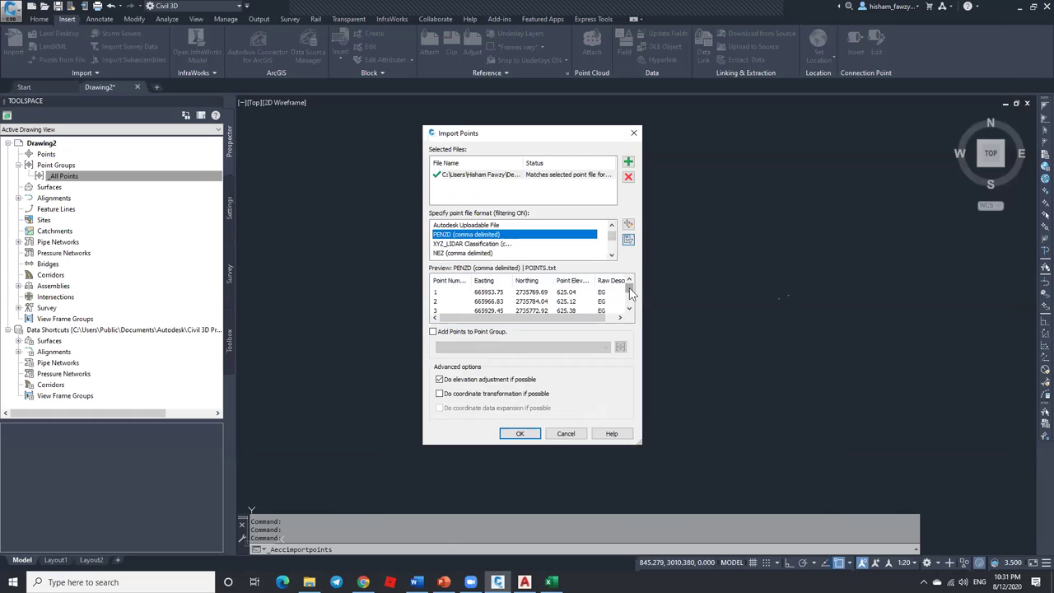
Step: Check the first and last point numbers of the survey list in Excel, and return to the import in Civil 3D
{"action": "left_click", "coordinate": [551, 582]}
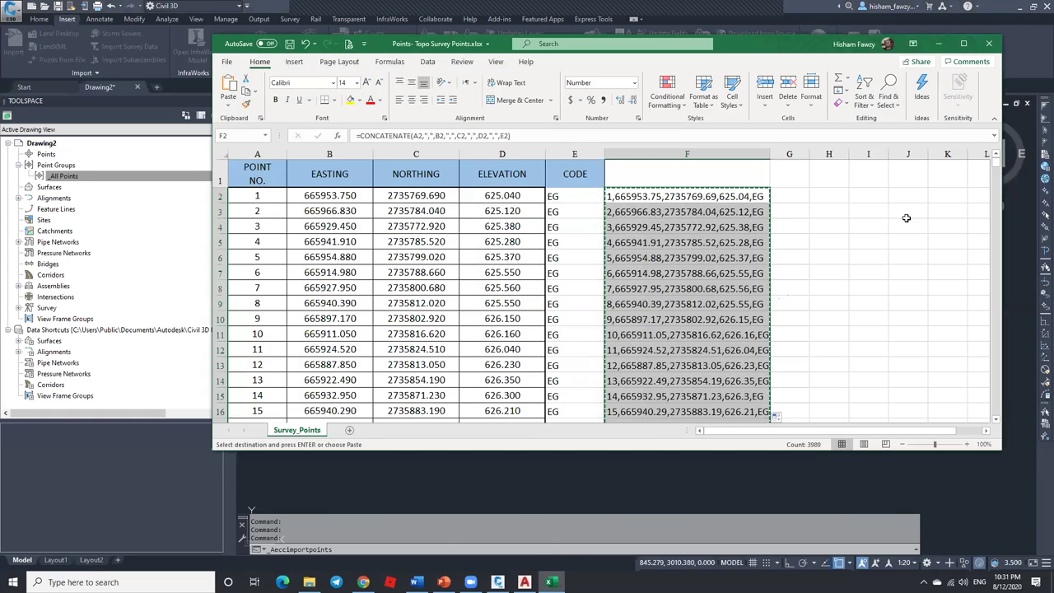
{"action": "left_click", "coordinate": [276, 202]}
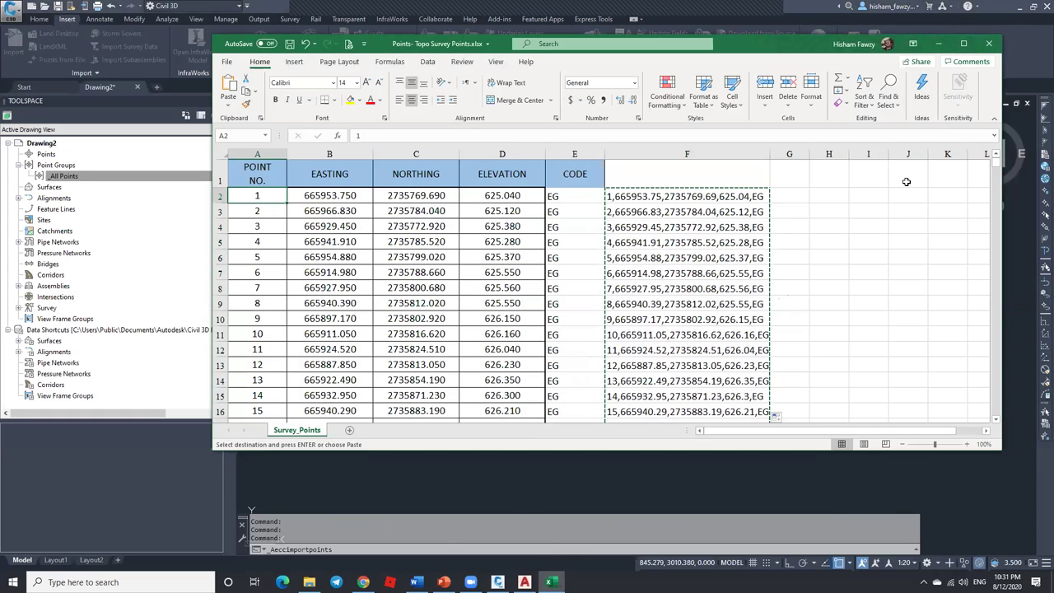
{"action": "left_click_drag", "start_coordinate": [999, 163], "coordinate": [274, 333]}
{"action": "left_click", "coordinate": [274, 326]}
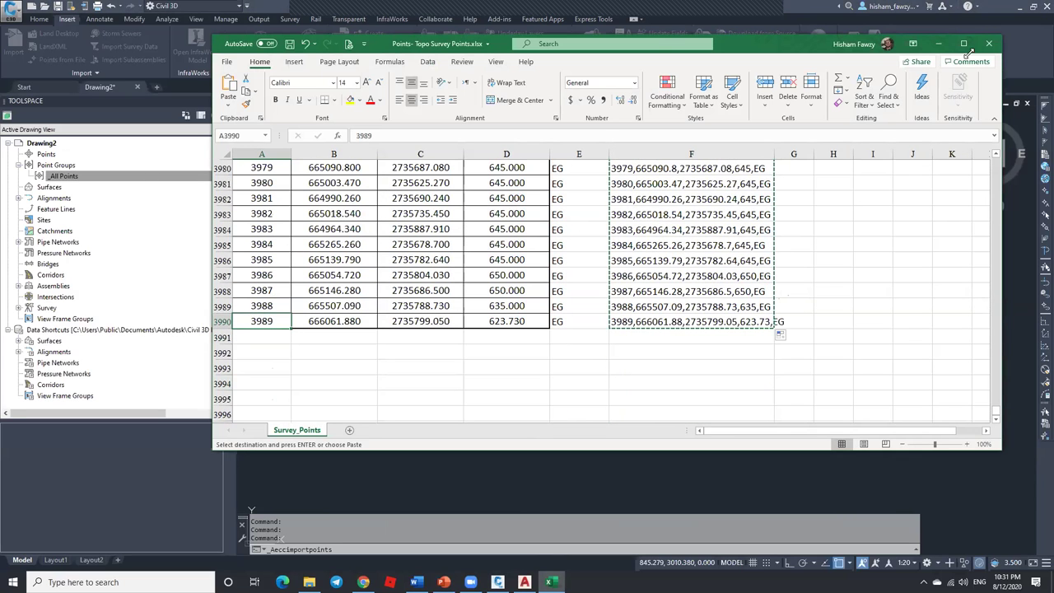
{"action": "left_click", "coordinate": [938, 43]}
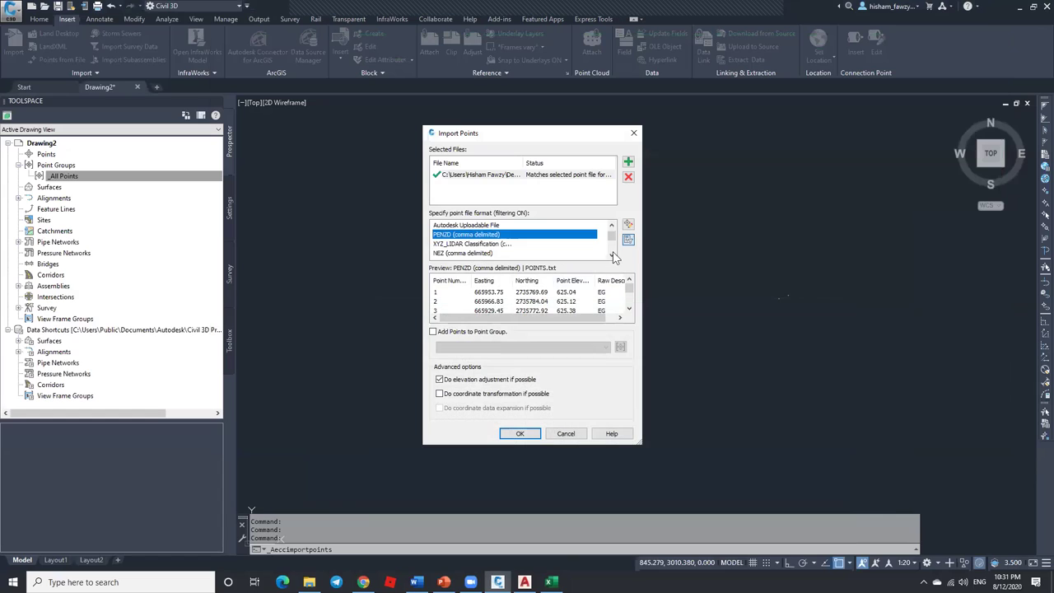
Step: Review the remaining comma-delimited point file formats and the rows in the PENZD preview of POINTS.txt
{"action": "left_click", "coordinate": [612, 257]}
{"action": "scroll", "coordinate": [543, 312], "scroll_direction": "down", "scroll_amount": 6}
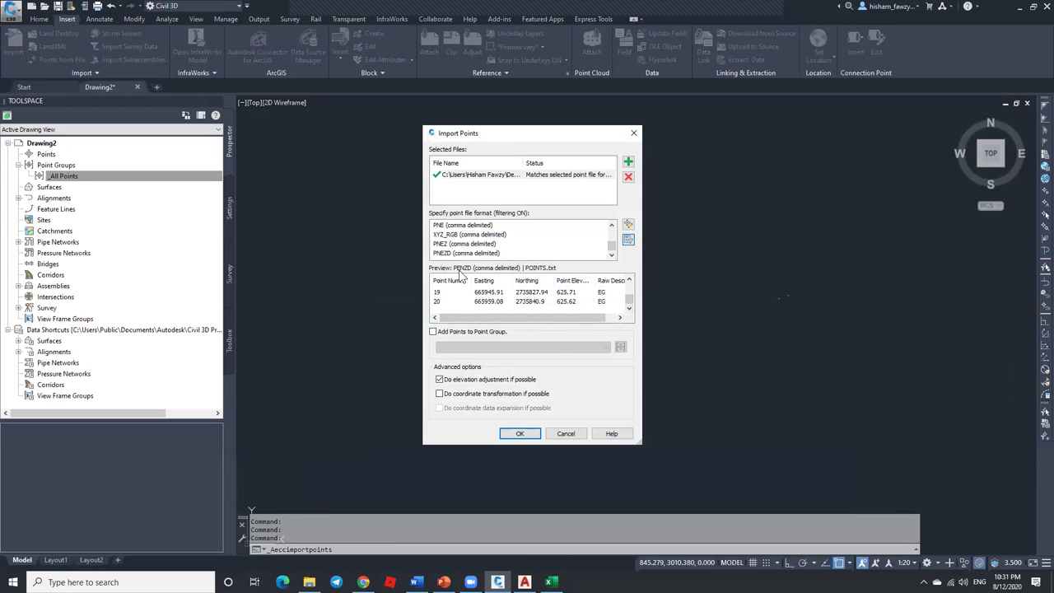
{"action": "left_click_drag", "start_coordinate": [630, 301], "coordinate": [627, 285]}
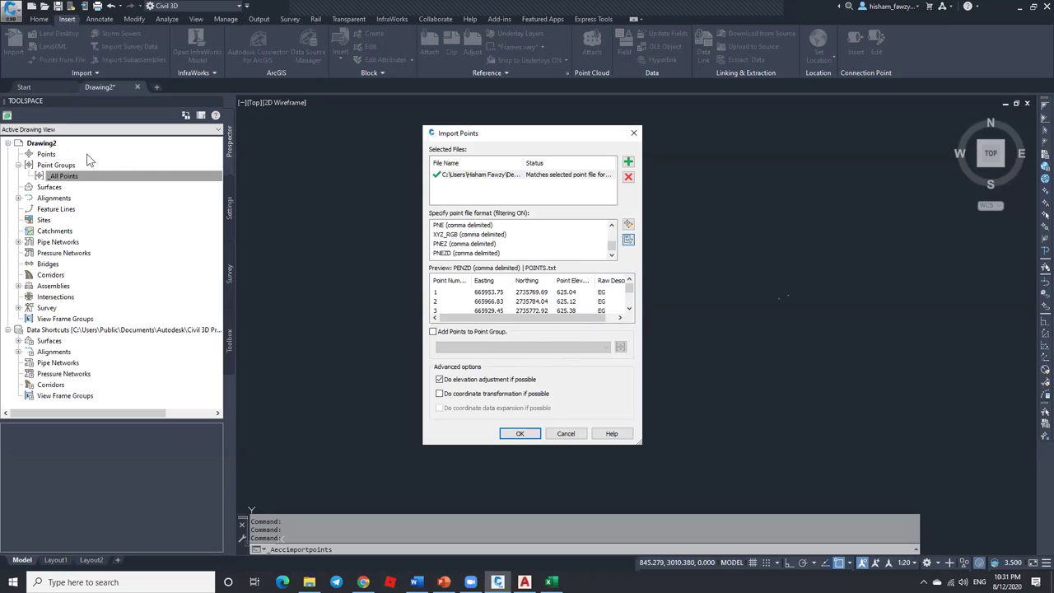
{"action": "left_click", "coordinate": [468, 332]}
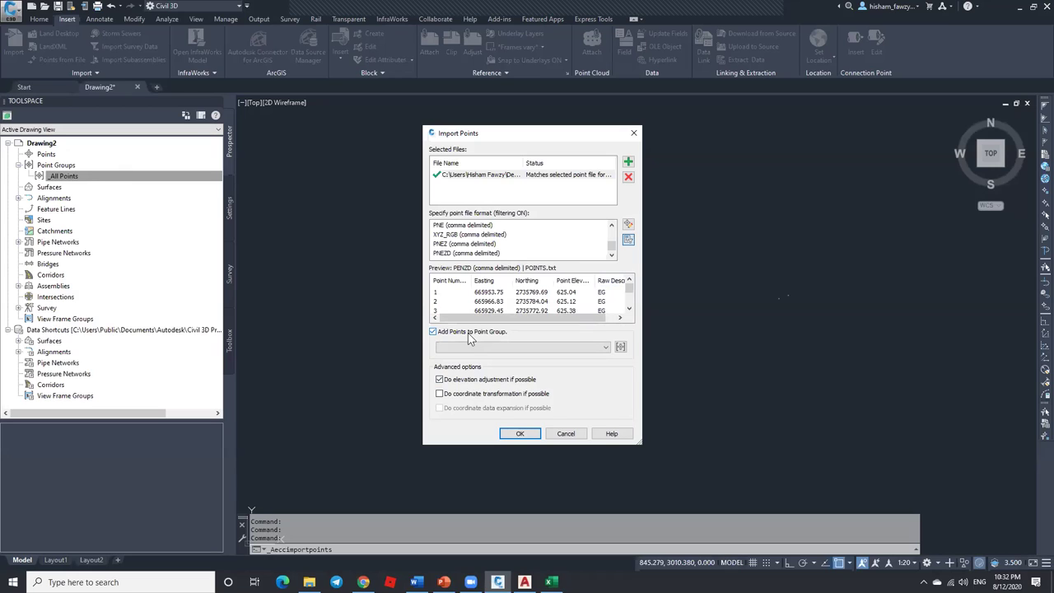
{"action": "left_click", "coordinate": [606, 347]}
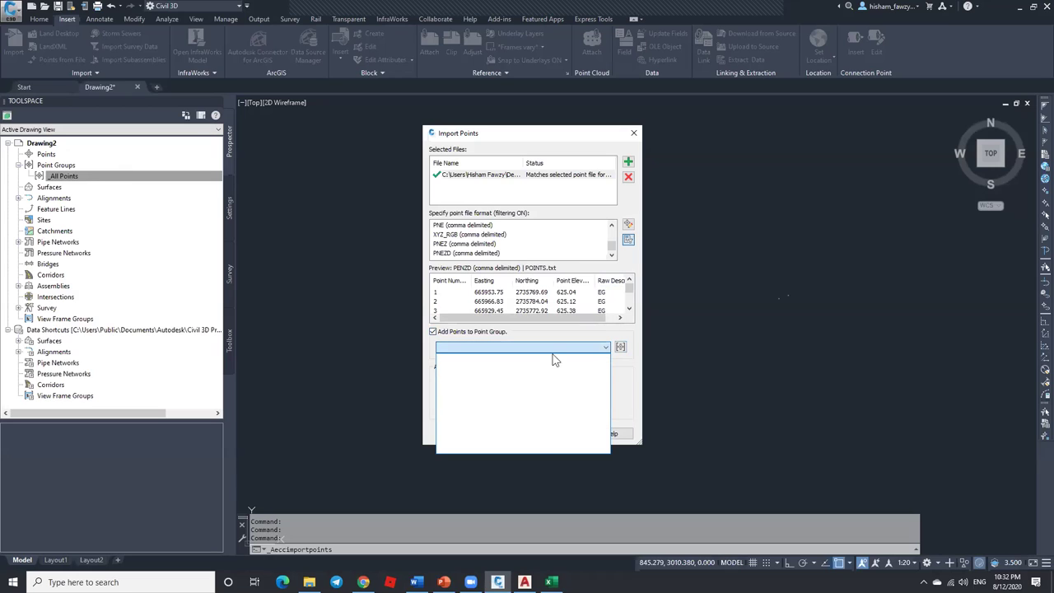
{"action": "left_click", "coordinate": [621, 369]}
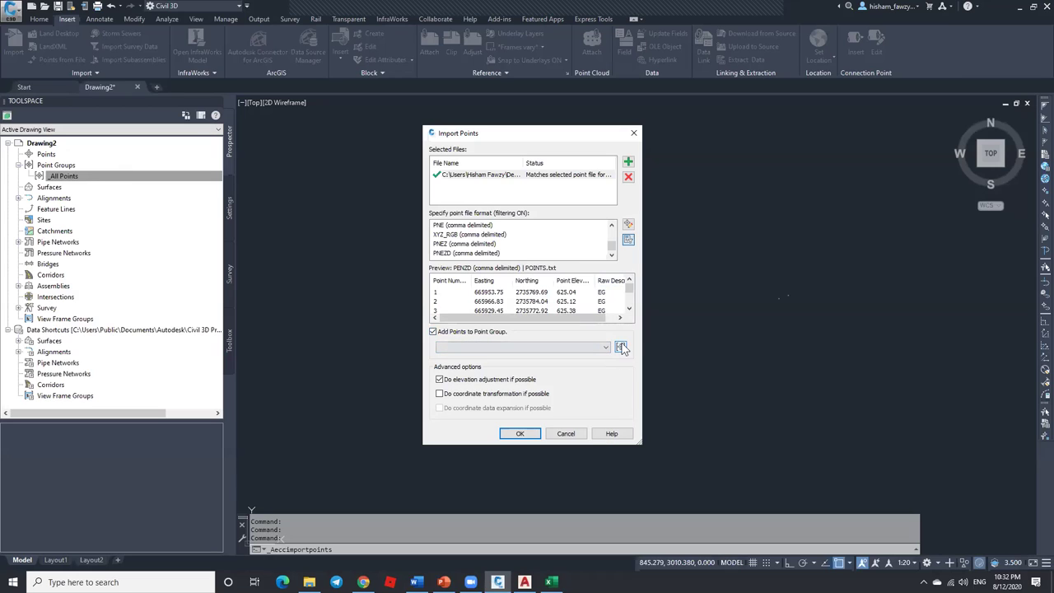
{"action": "left_click", "coordinate": [621, 347]}
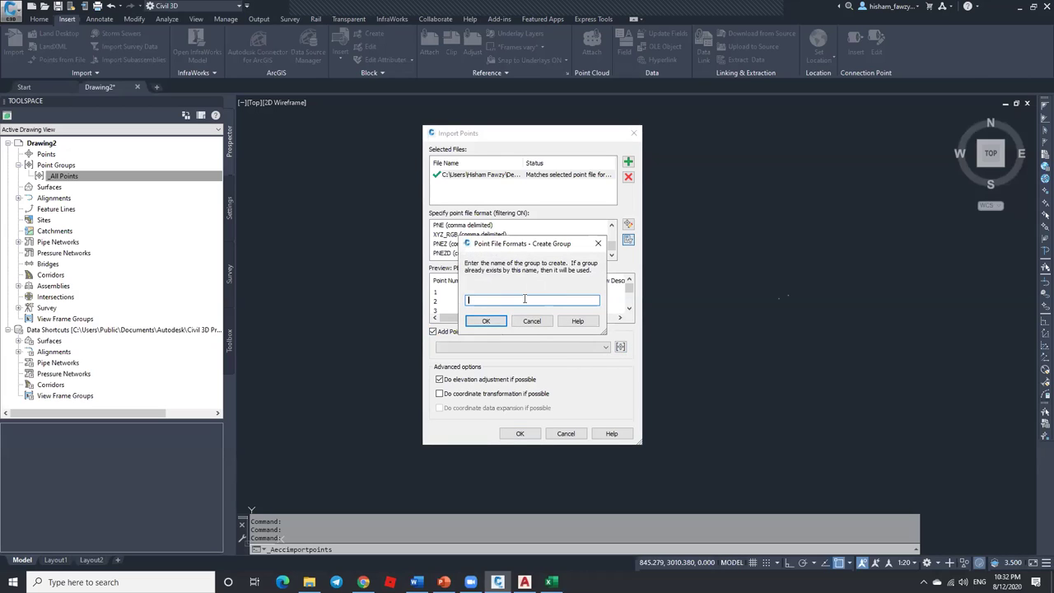
{"action": "left_click", "coordinate": [531, 322]}
{"action": "left_click", "coordinate": [455, 332]}
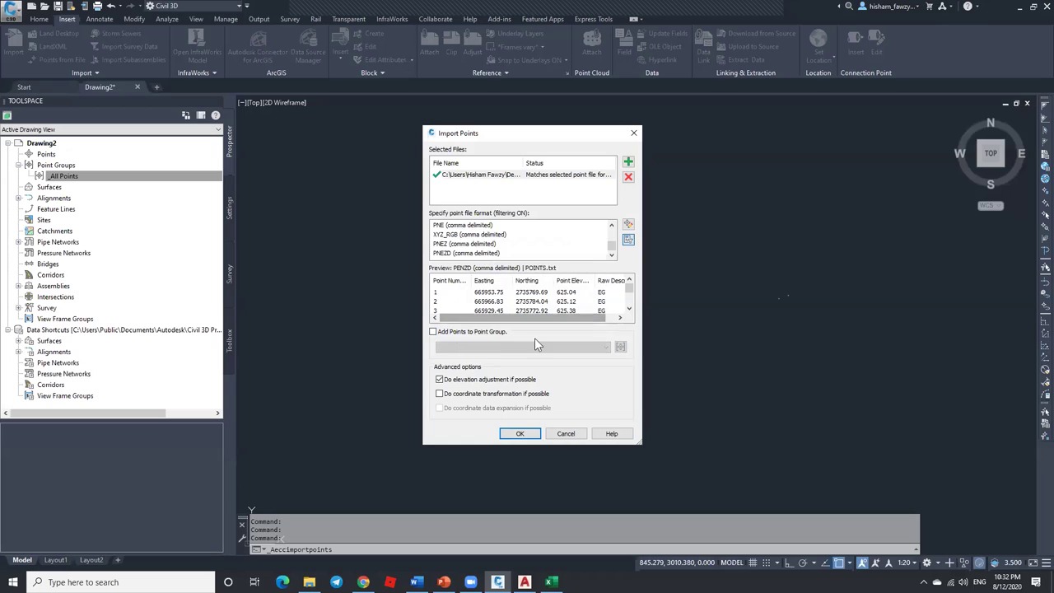
Step: Turn off elevation adjustment and import the points from POINTS.txt into the drawing
{"action": "left_click", "coordinate": [511, 381]}
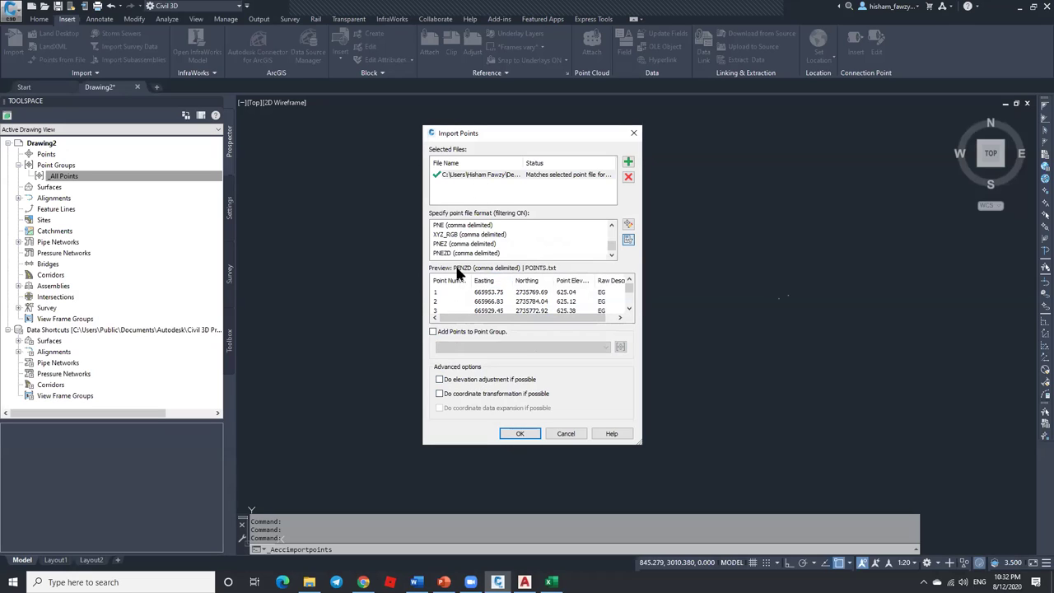
{"action": "left_click", "coordinate": [518, 435]}
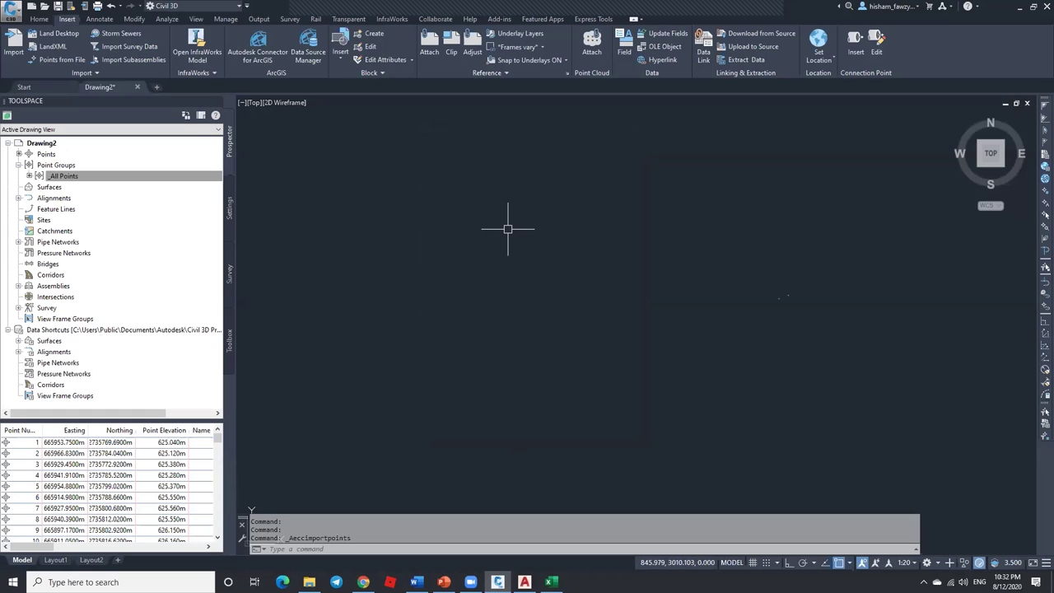
{"action": "middle_click", "coordinate": [539, 194]}
{"action": "middle_click", "coordinate": [539, 194]}
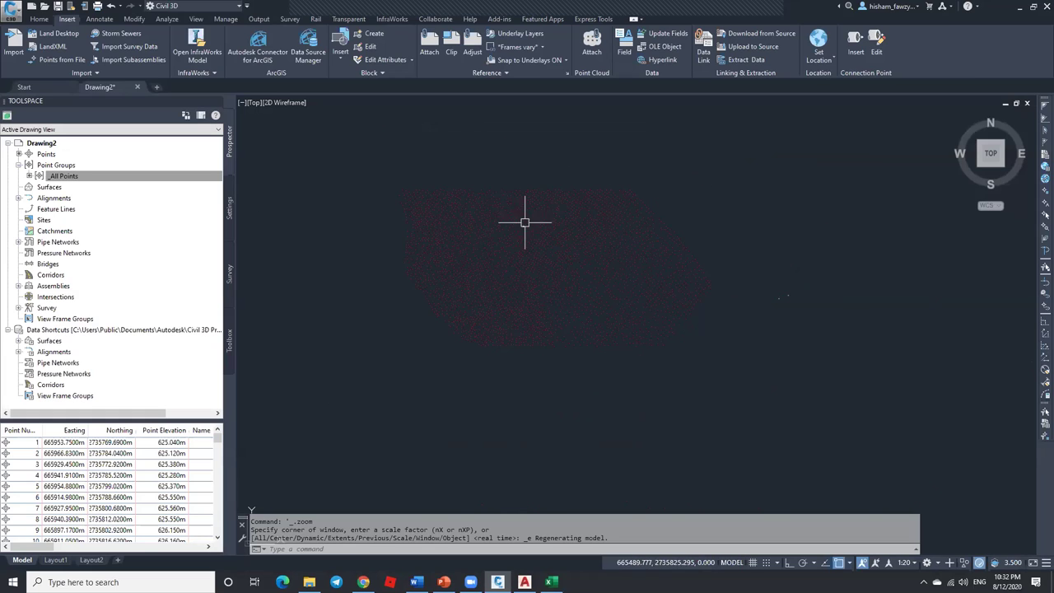
{"action": "scroll", "coordinate": [489, 200], "scroll_direction": "up", "scroll_amount": 2}
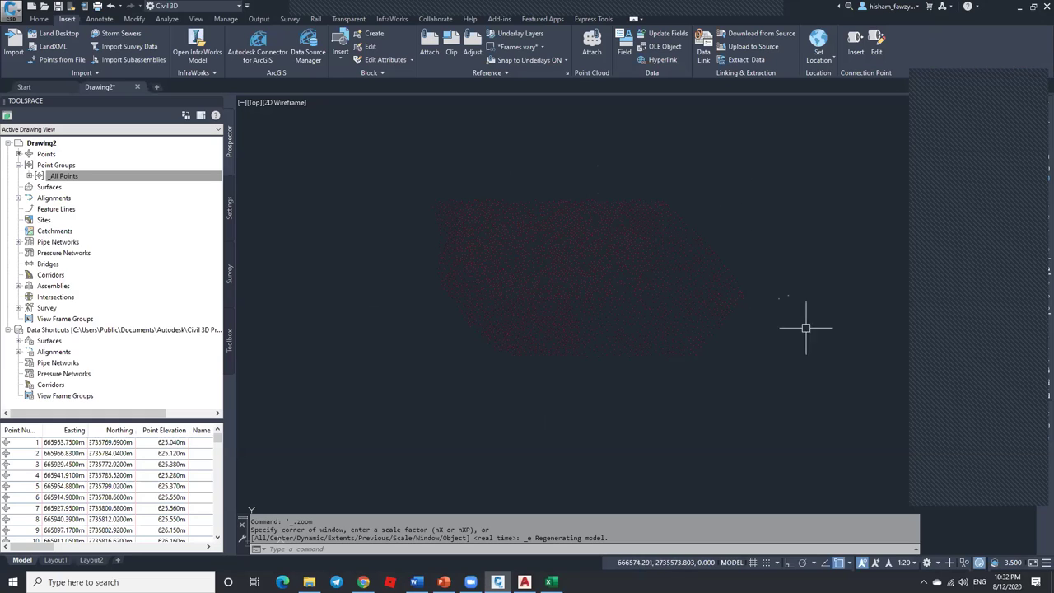
Step: Try a 1:500 annotation scale on the imported points
{"action": "left_click", "coordinate": [909, 564]}
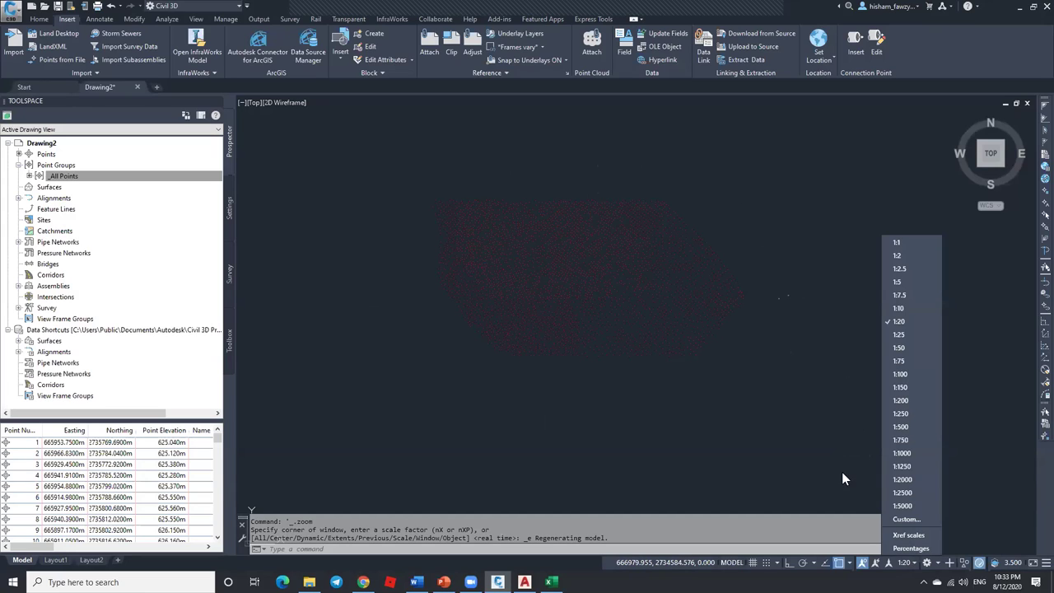
{"action": "left_click", "coordinate": [906, 427]}
{"action": "scroll", "coordinate": [680, 275], "scroll_direction": "up", "scroll_amount": 5}
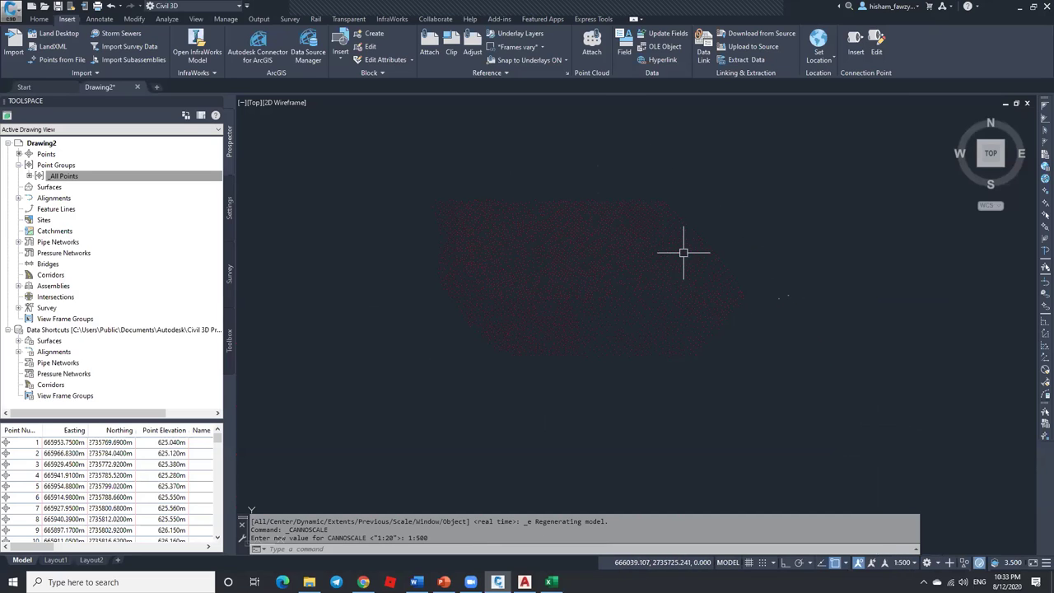
Step: Set the drawing's annotation scale to 1:1000 to enlarge the point markers
{"action": "left_click", "coordinate": [912, 567]}
{"action": "left_click", "coordinate": [906, 442]}
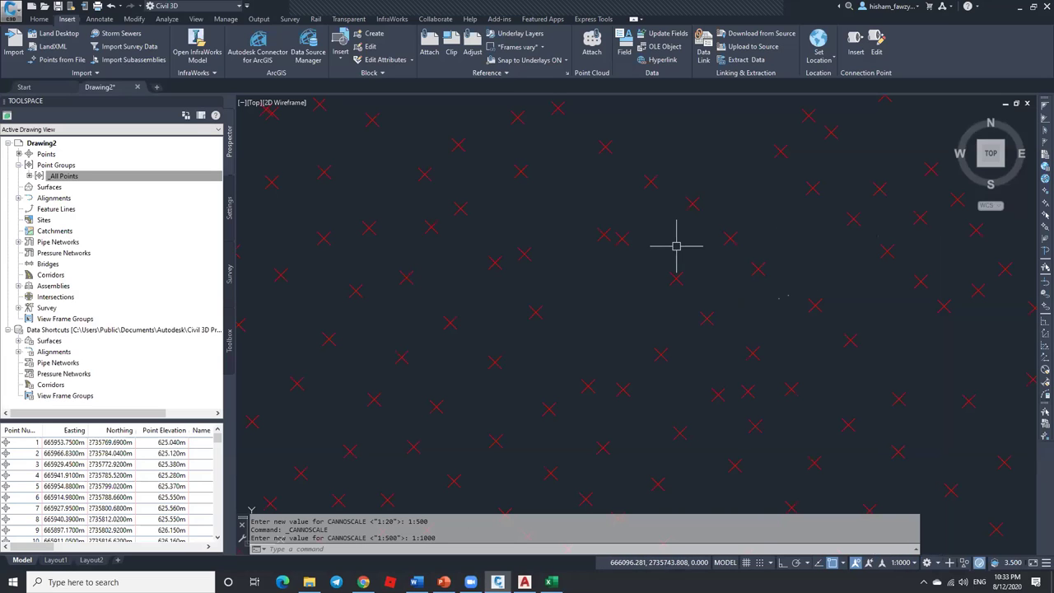
{"action": "scroll", "coordinate": [687, 226], "scroll_direction": "down", "scroll_amount": 3}
{"action": "scroll", "coordinate": [687, 226], "scroll_direction": "down", "scroll_amount": 4}
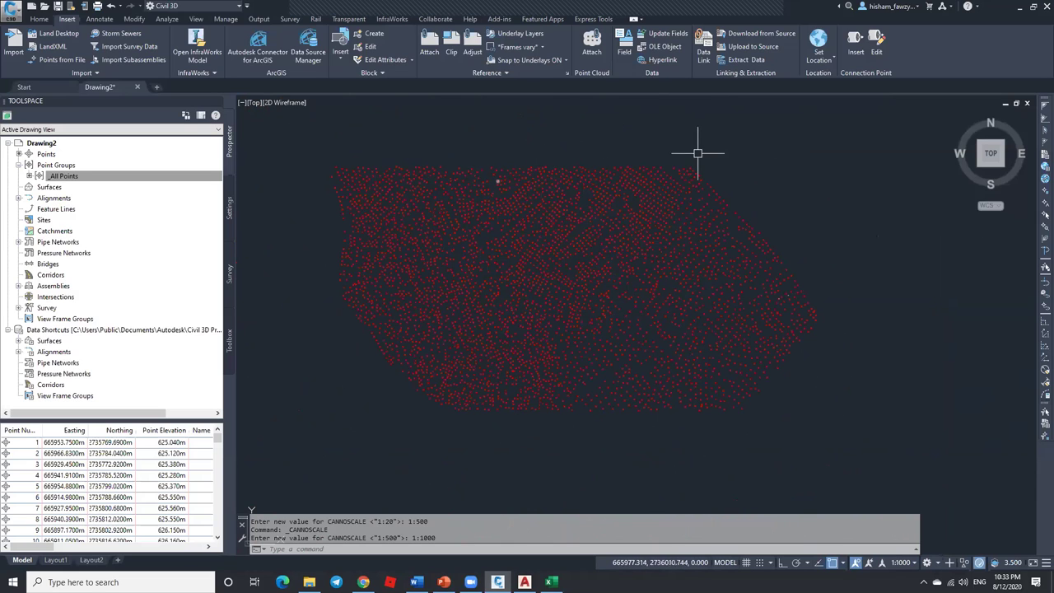
Step: Select all imported points in the drawing, examine their object properties, and clear the selection
{"action": "left_click", "coordinate": [896, 132]}
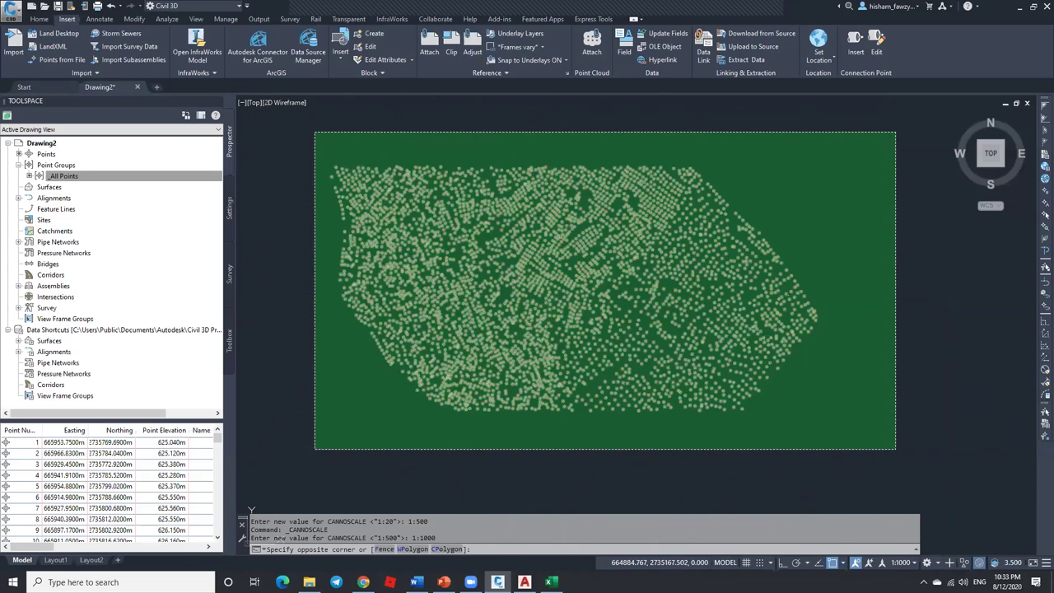
{"action": "left_click", "coordinate": [314, 449]}
{"action": "key", "text": "ctrl+1"}
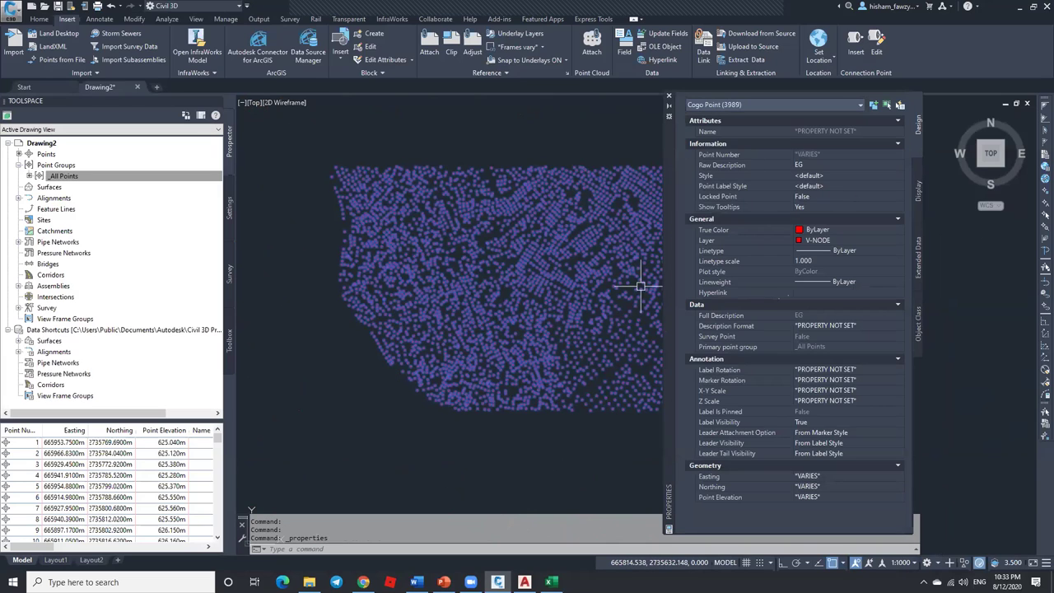
{"action": "left_click", "coordinate": [668, 95]}
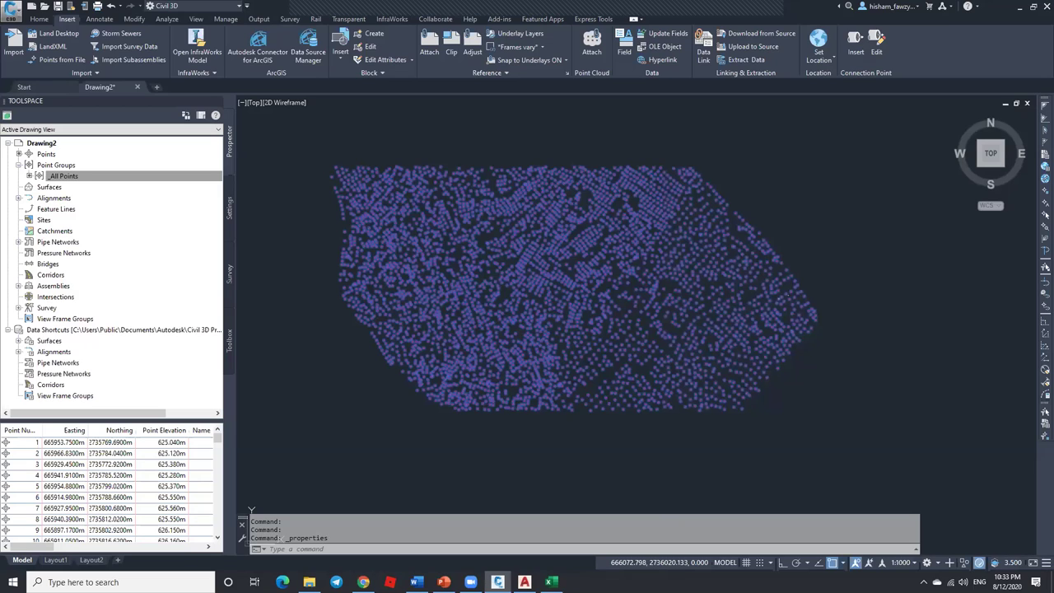
{"action": "key", "text": "Escape"}
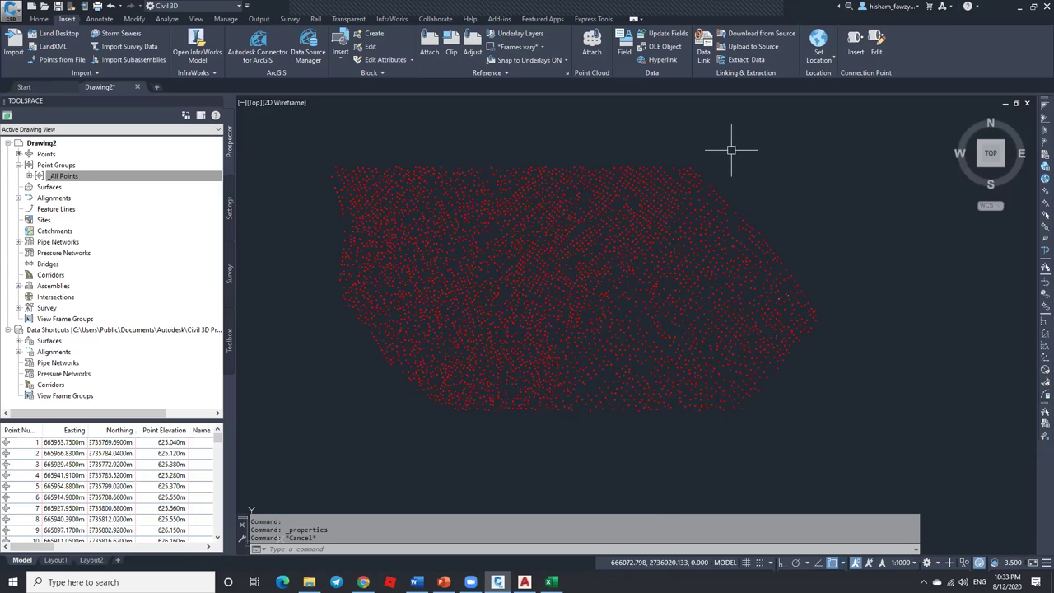
Step: Open the properties of the _All Points group and choose Basic as its point style
{"action": "left_click", "coordinate": [92, 176]}
{"action": "right_click", "coordinate": [89, 174]}
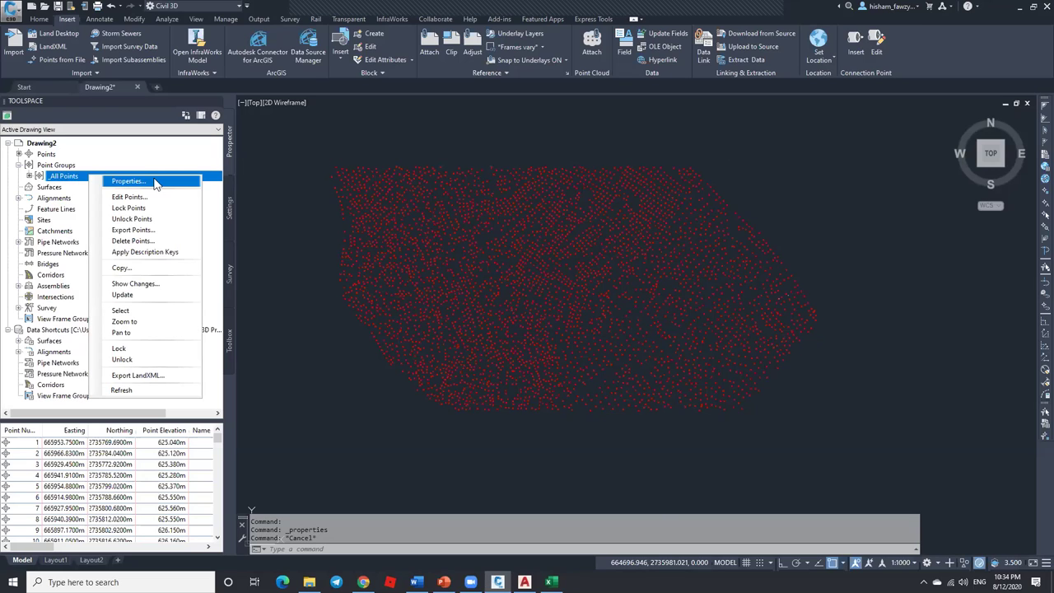
{"action": "left_click", "coordinate": [156, 183]}
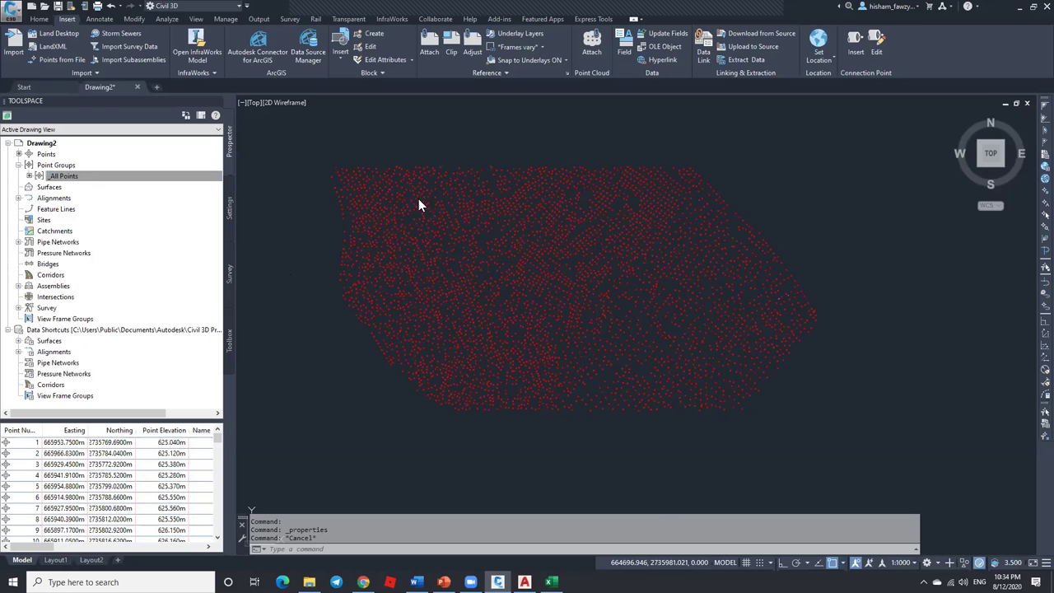
{"action": "left_click_drag", "start_coordinate": [476, 160], "coordinate": [721, 132]}
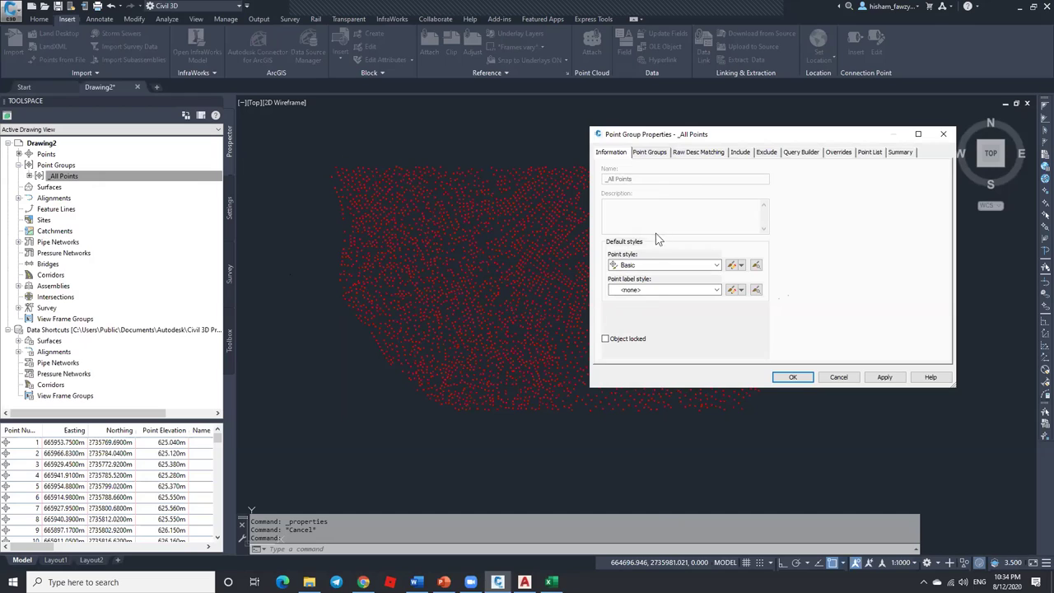
{"action": "left_click", "coordinate": [651, 265]}
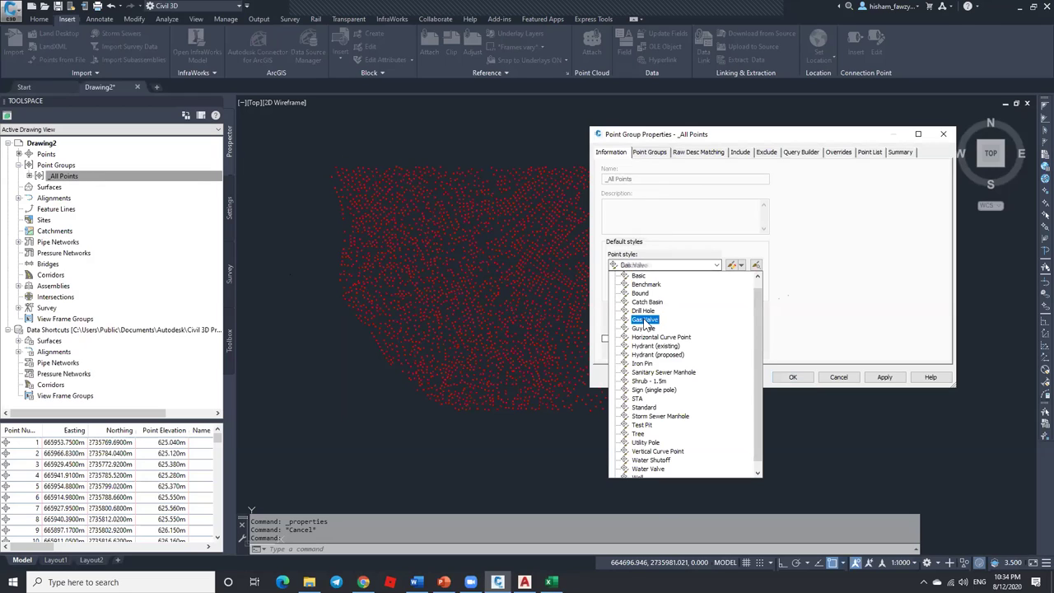
{"action": "left_click", "coordinate": [639, 276]}
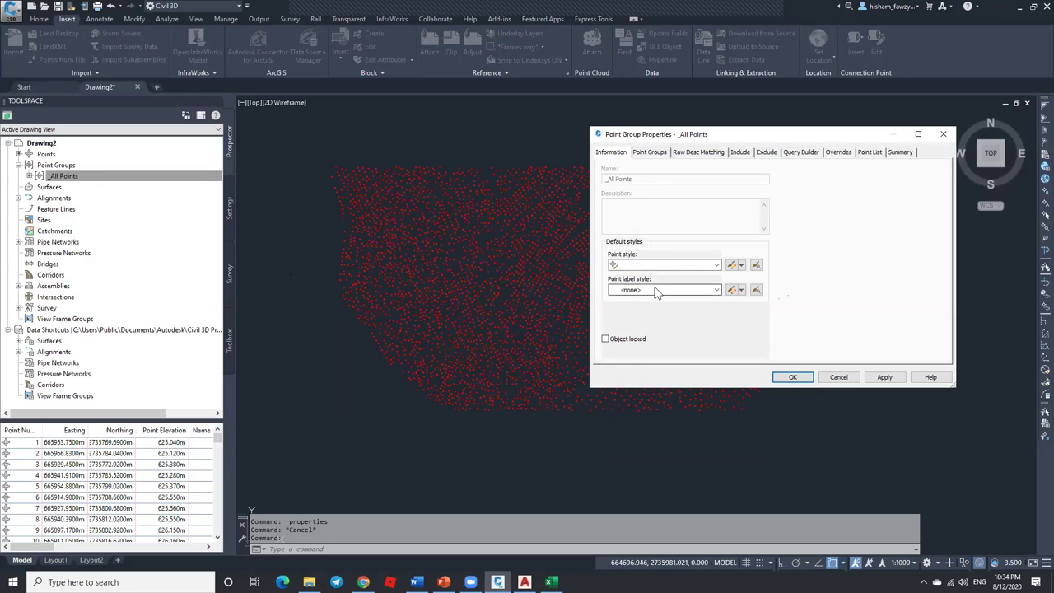
Step: Set the _All Points group's point label style to Elevation Only and apply the group properties
{"action": "left_click", "coordinate": [716, 290]}
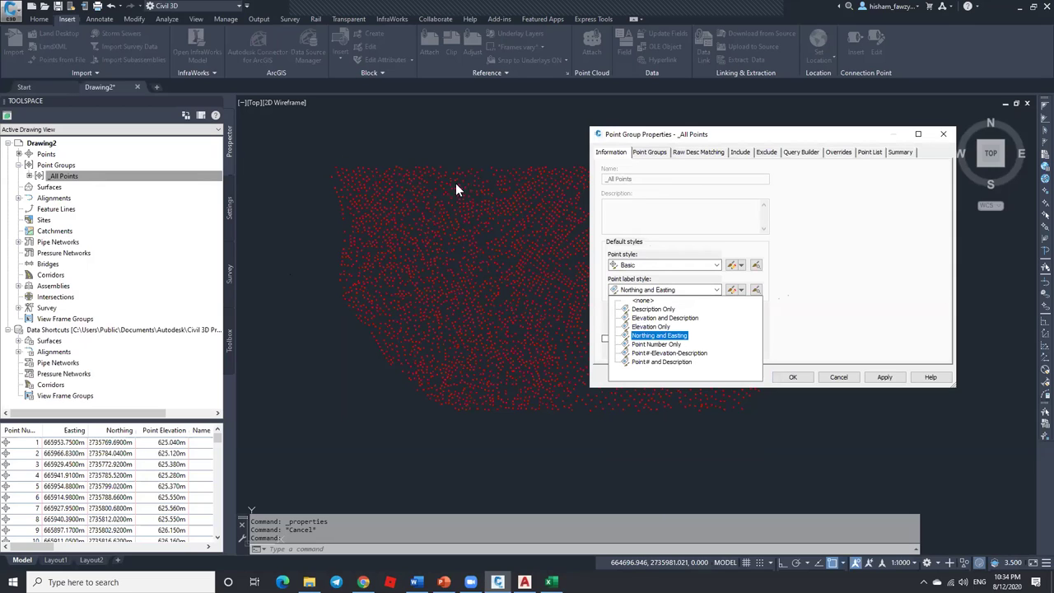
{"action": "key", "text": "Up"}
{"action": "key", "text": "Up"}
{"action": "key", "text": "Up"}
{"action": "key", "text": "Up"}
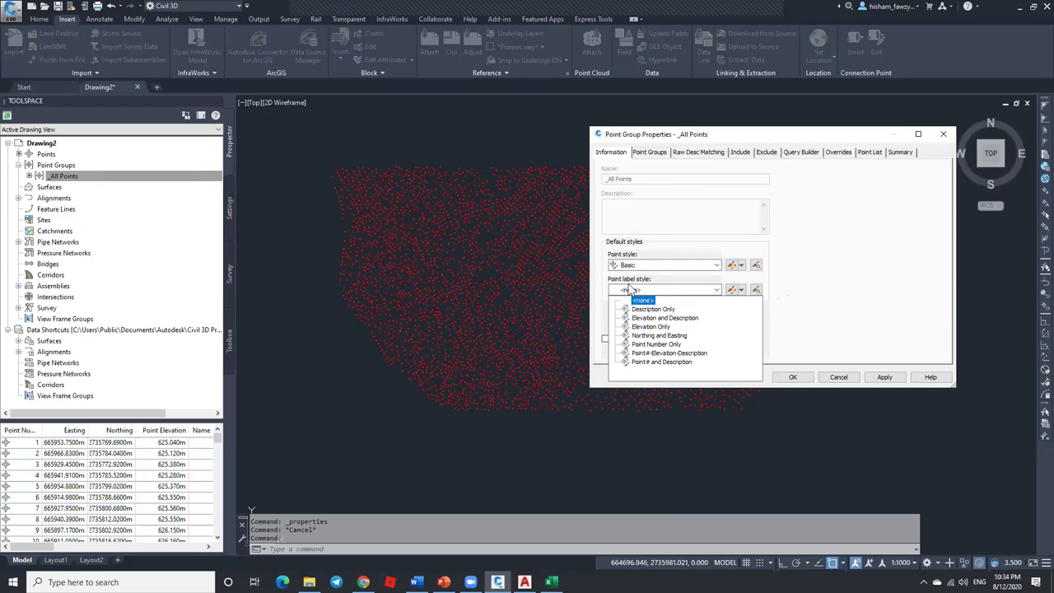
{"action": "key", "text": "shift+Tab"}
{"action": "key", "text": "alt+Down"}
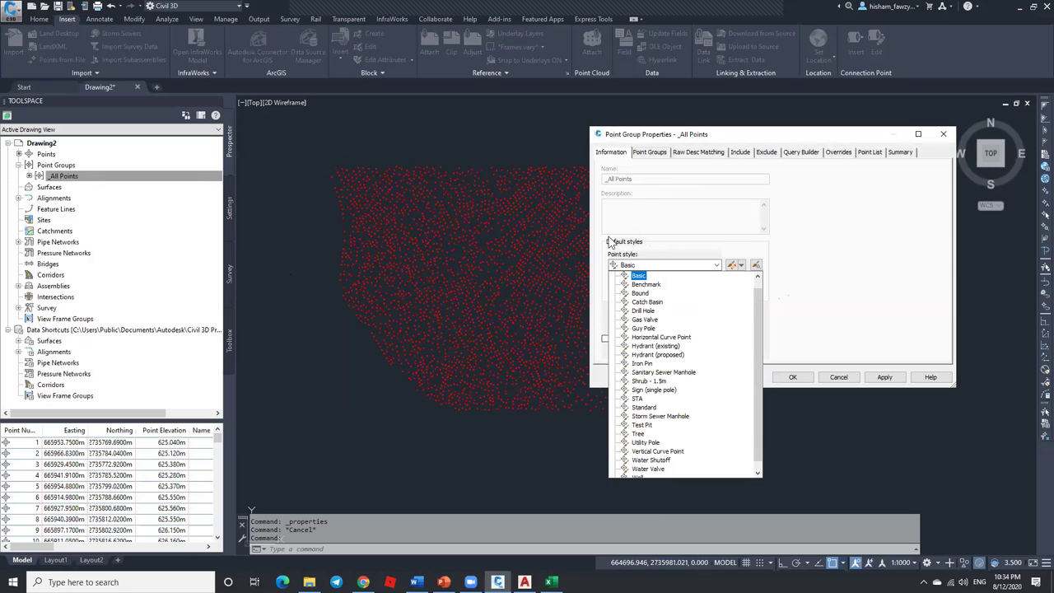
{"action": "left_click", "coordinate": [656, 256]}
{"action": "left_click", "coordinate": [643, 293]}
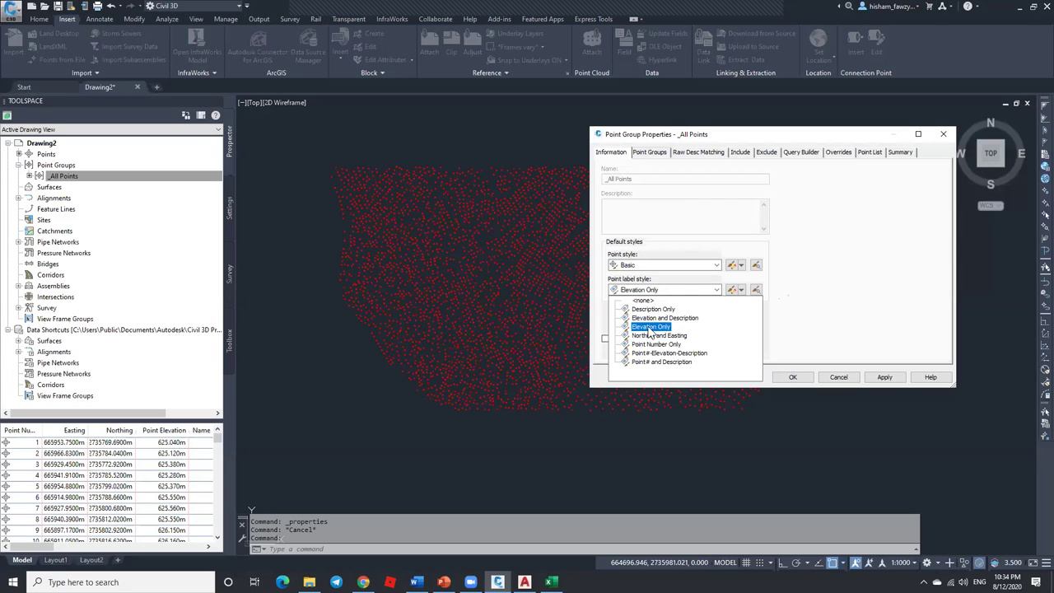
{"action": "left_click", "coordinate": [650, 327]}
{"action": "left_click", "coordinate": [792, 377]}
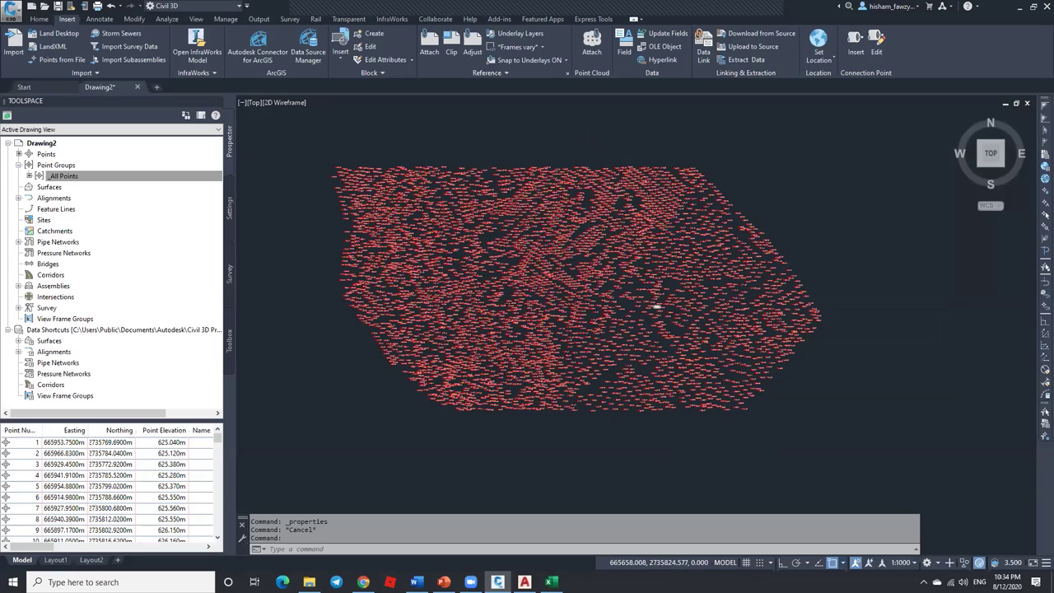
Step: Examine the elevation labels up close and the number, coordinates and description of one point
{"action": "scroll", "coordinate": [600, 224], "scroll_direction": "up", "scroll_amount": 4}
{"action": "scroll", "coordinate": [576, 229], "scroll_direction": "up", "scroll_amount": 6}
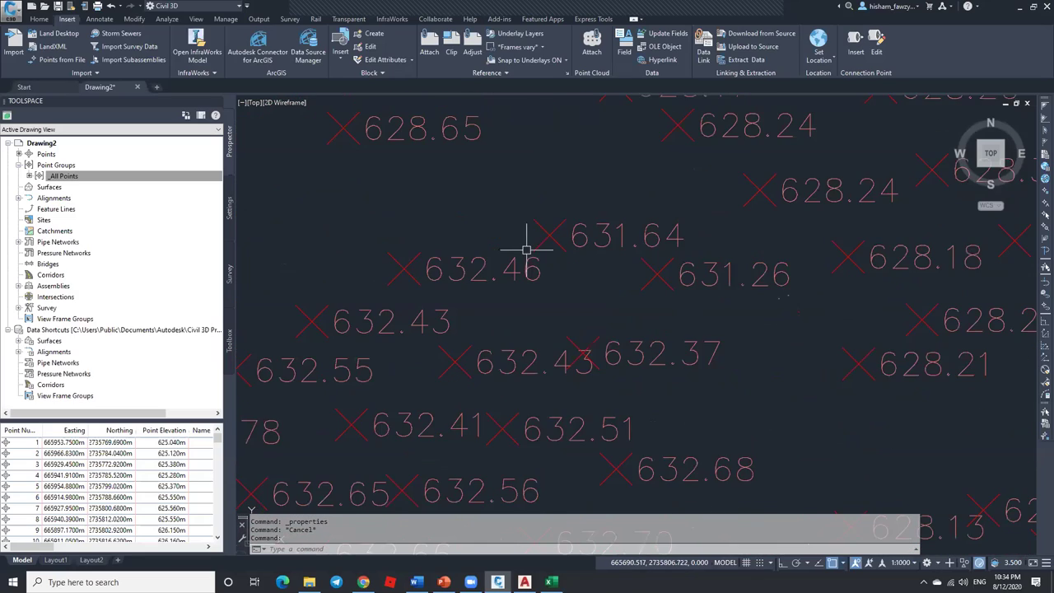
{"action": "scroll", "coordinate": [571, 216], "scroll_direction": "down", "scroll_amount": 1}
{"action": "mouse_move", "coordinate": [564, 221]}
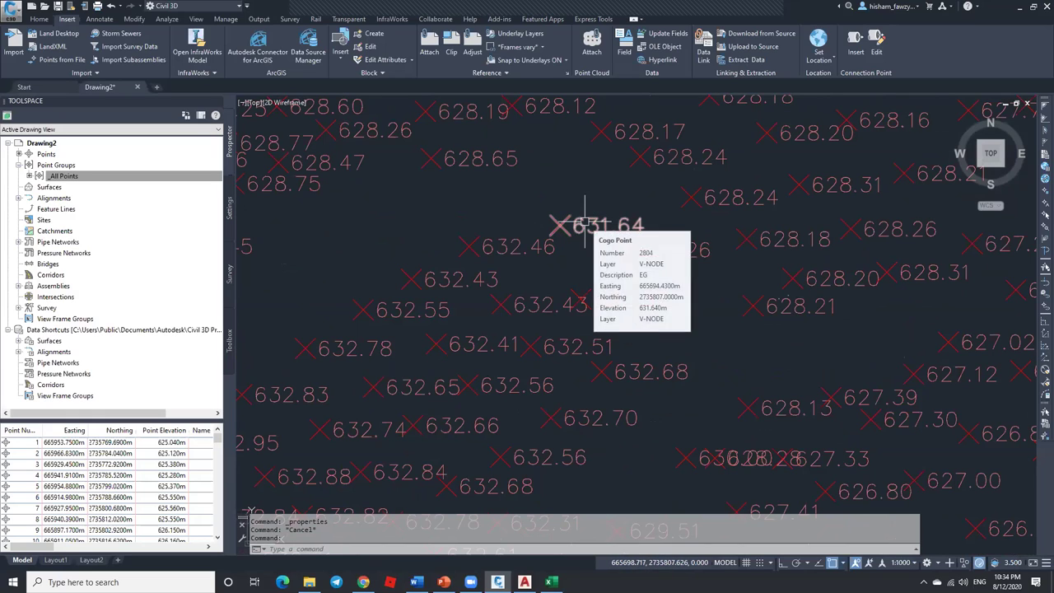
Step: Change the drawing's annotation scale to 1:750 and finally to 1:500, and check the resized labels
{"action": "scroll", "coordinate": [585, 206], "scroll_direction": "down", "scroll_amount": 2}
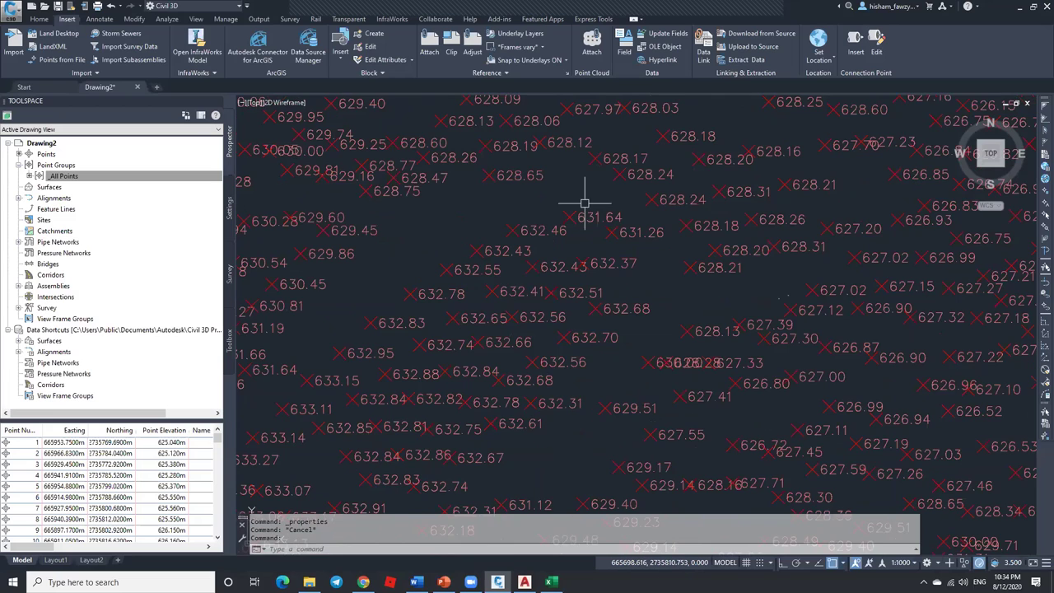
{"action": "left_click", "coordinate": [904, 554]}
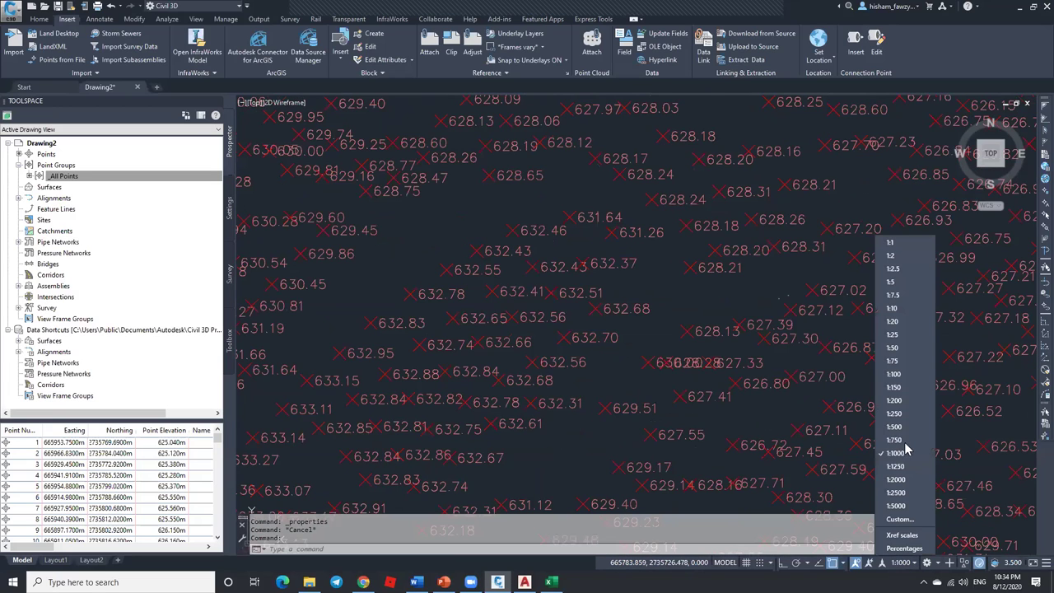
{"action": "left_click", "coordinate": [906, 440]}
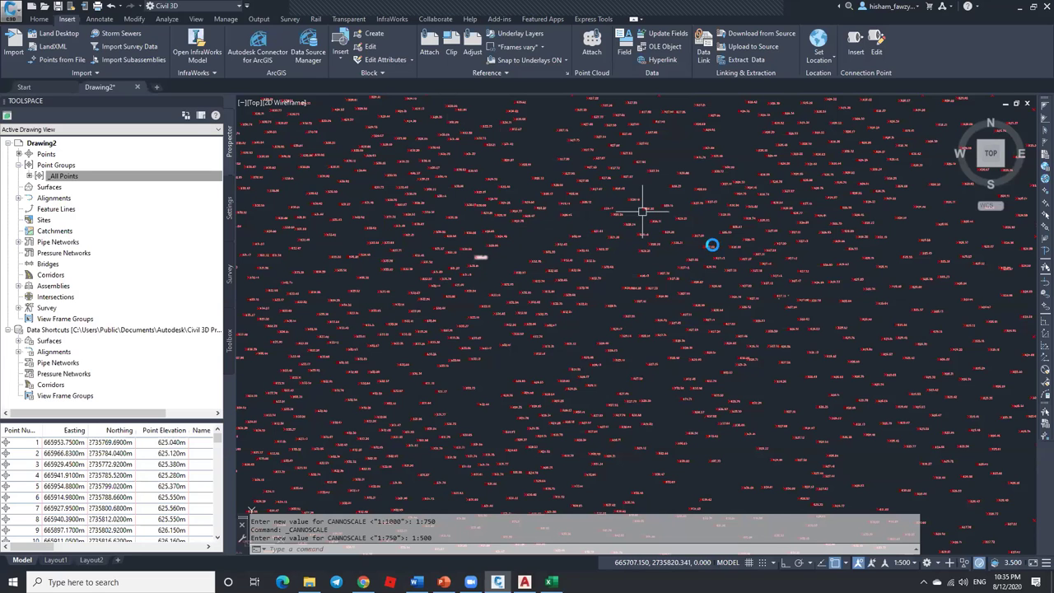
{"action": "scroll", "coordinate": [651, 215], "scroll_direction": "down", "scroll_amount": 4}
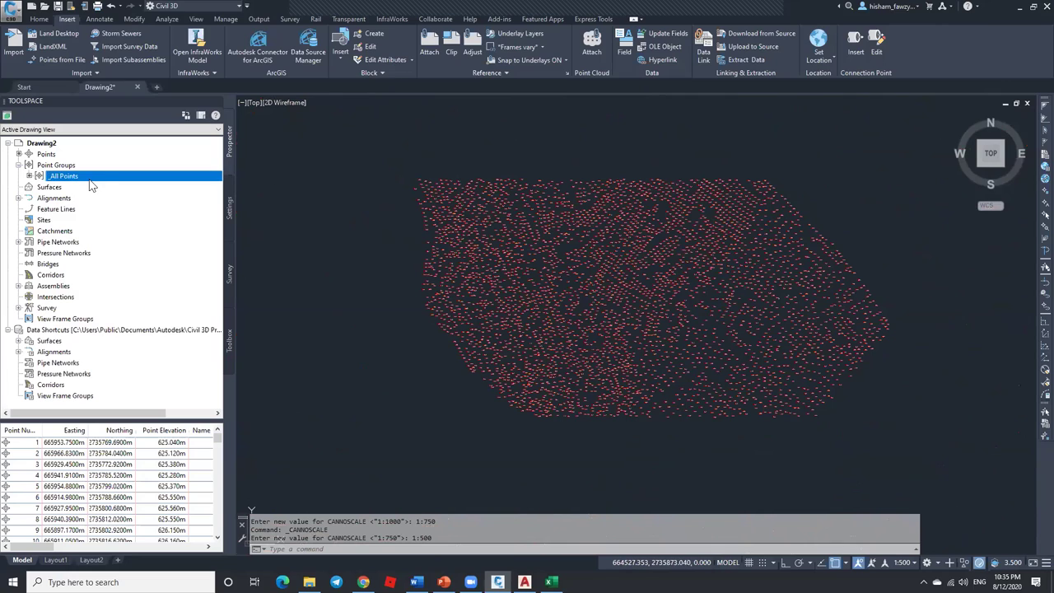
Step: Set both the point style and the point label style of the _All Points group to <none>
{"action": "mouse_move", "coordinate": [97, 181]}
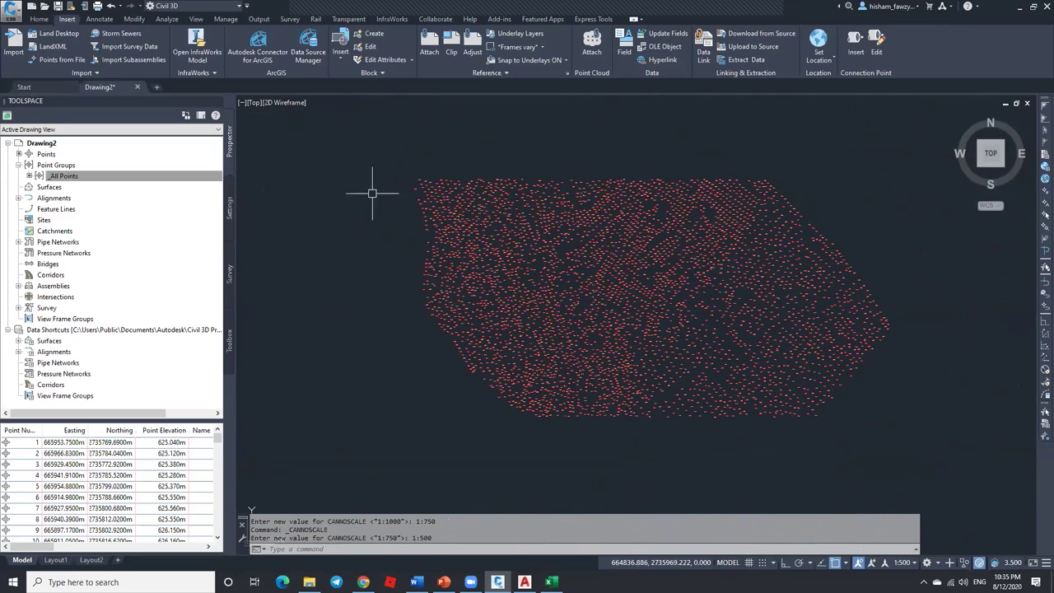
{"action": "right_click", "coordinate": [140, 176]}
{"action": "left_click", "coordinate": [175, 182]}
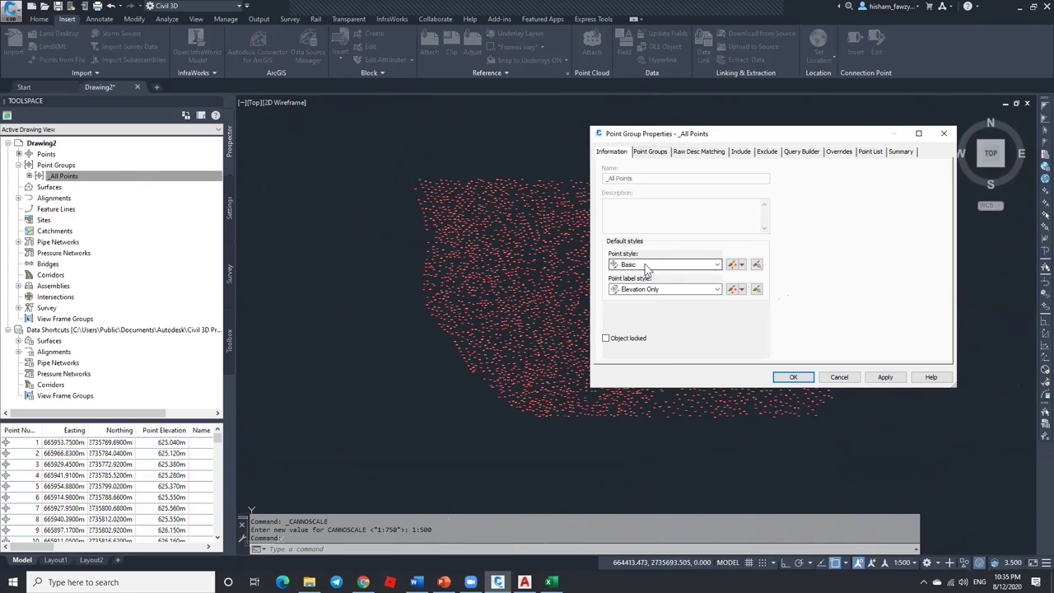
{"action": "left_click", "coordinate": [645, 264]}
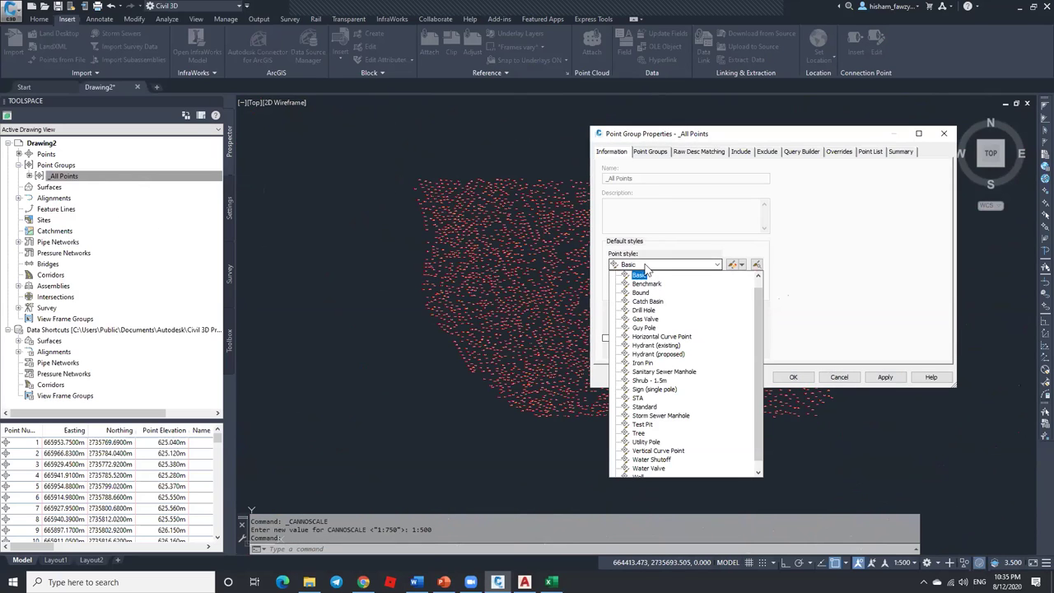
{"action": "scroll", "coordinate": [650, 305], "scroll_direction": "up", "scroll_amount": 1}
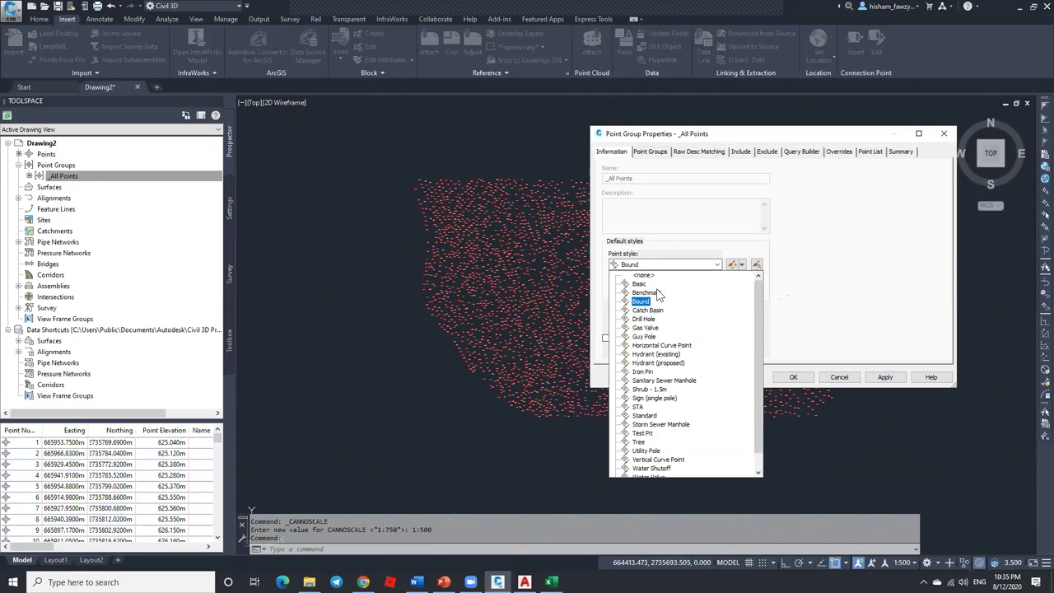
{"action": "left_click", "coordinate": [647, 274]}
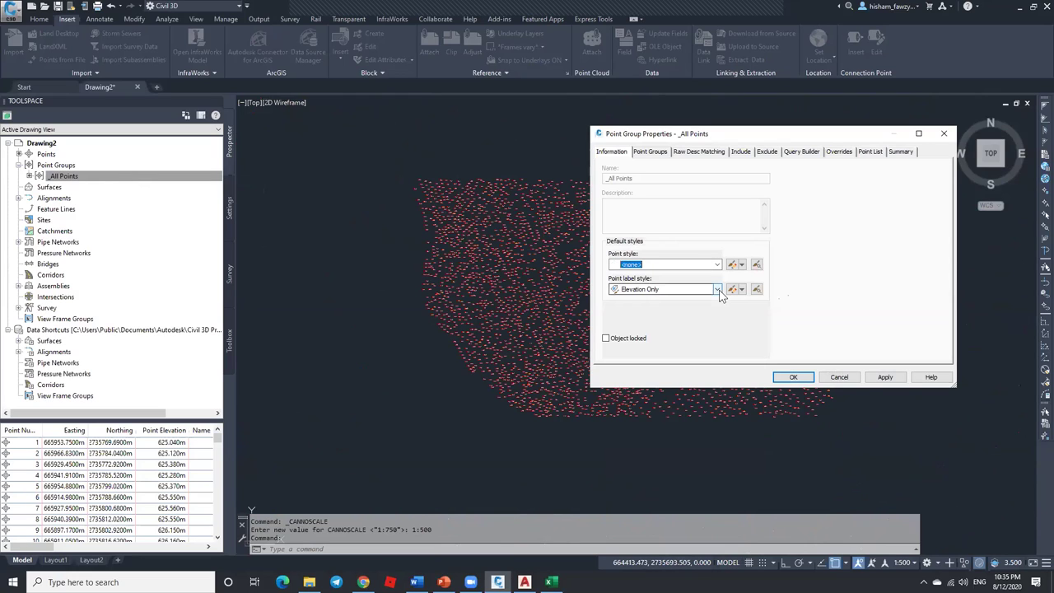
{"action": "left_click", "coordinate": [670, 292]}
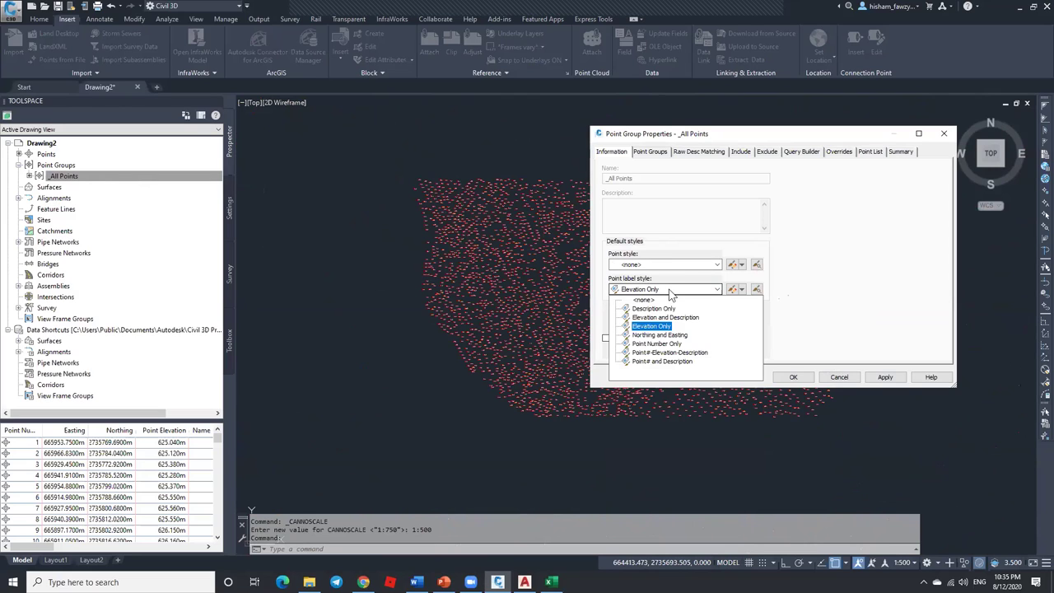
{"action": "left_click", "coordinate": [644, 300]}
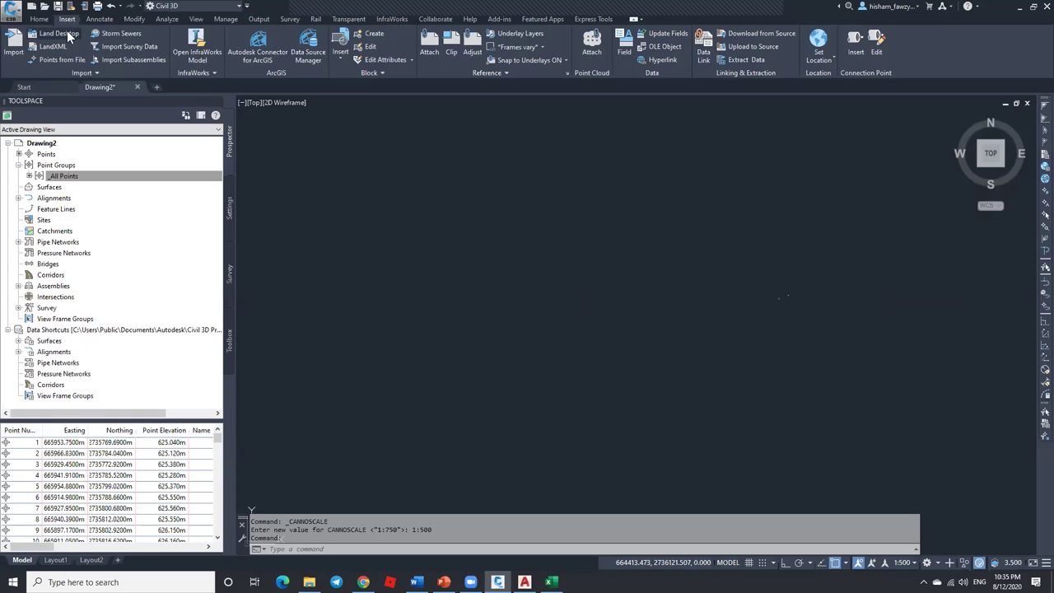
Step: Look through the drawing's layer list
{"action": "left_click", "coordinate": [38, 19]}
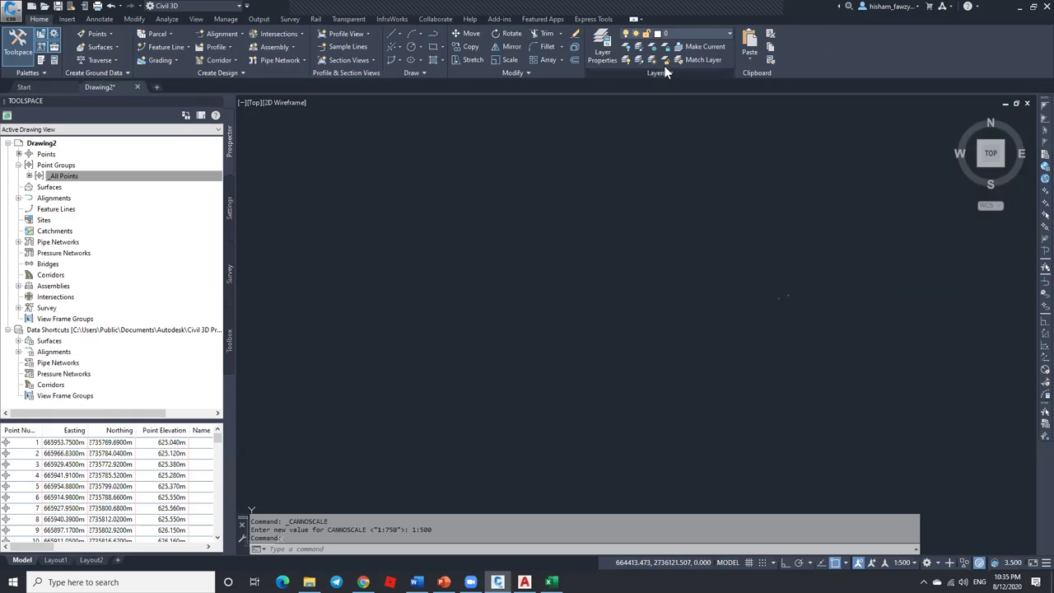
{"action": "left_click", "coordinate": [703, 35]}
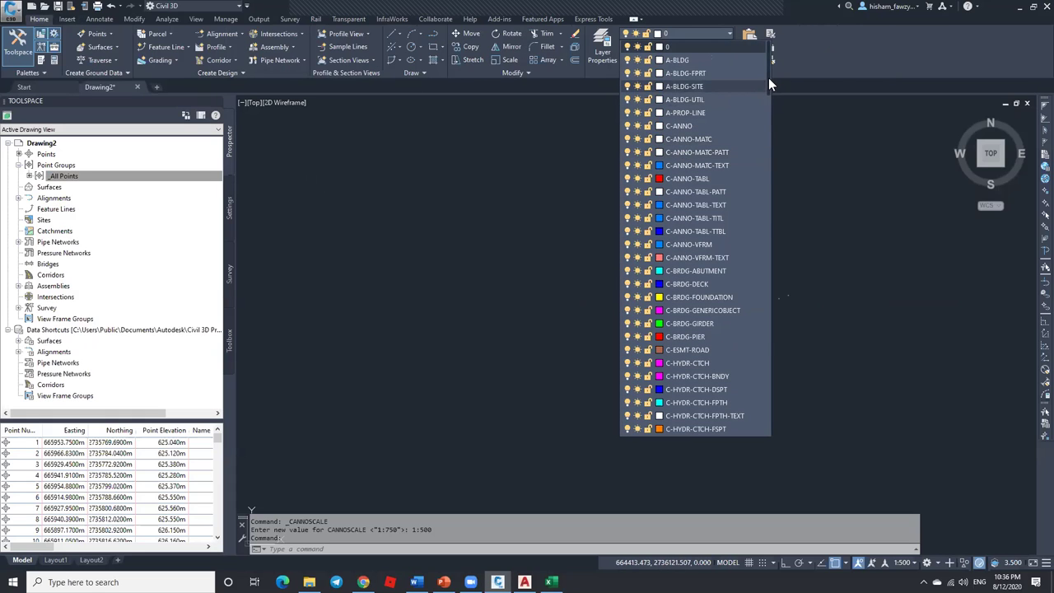
{"action": "scroll", "coordinate": [768, 78], "scroll_direction": "down", "scroll_amount": 1}
{"action": "scroll", "coordinate": [762, 367], "scroll_direction": "down", "scroll_amount": 20}
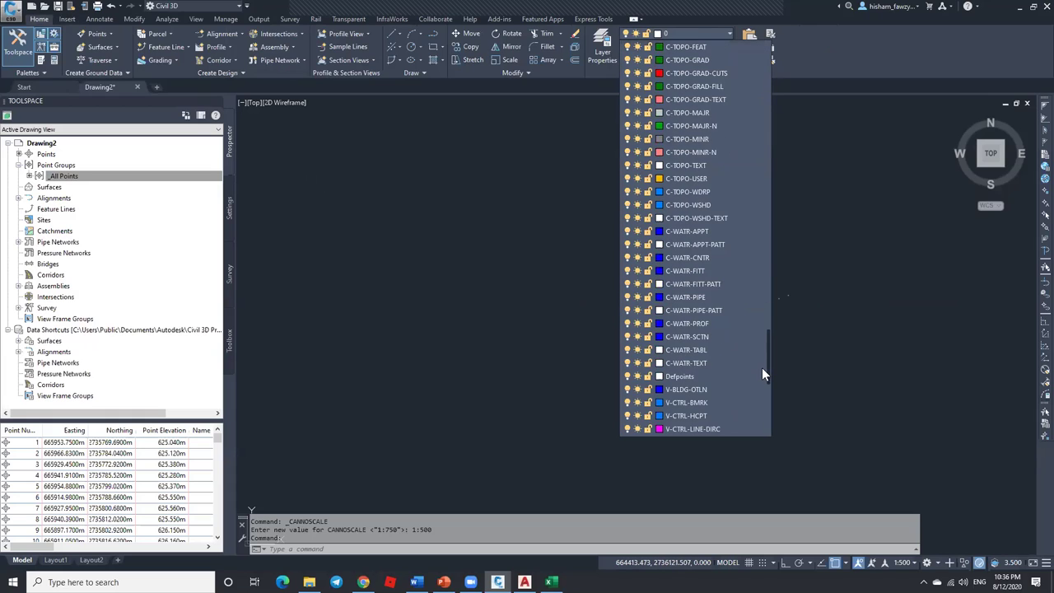
{"action": "scroll", "coordinate": [768, 338], "scroll_direction": "up", "scroll_amount": 7}
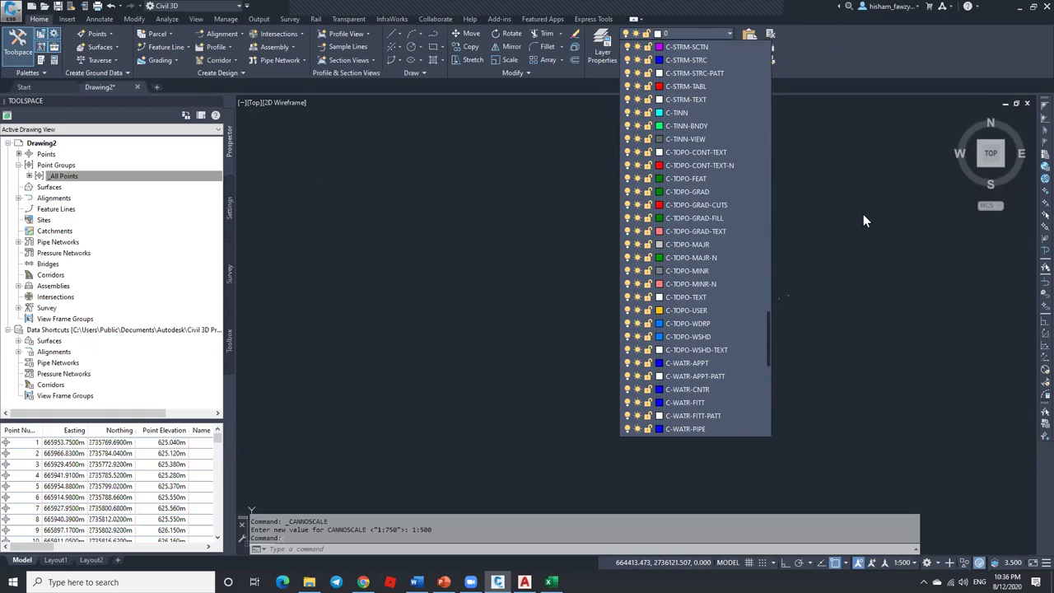
Step: Set the _All Points group's point style to Benchmark, keep its label style at <none>, and apply the group properties
{"action": "left_click", "coordinate": [107, 177]}
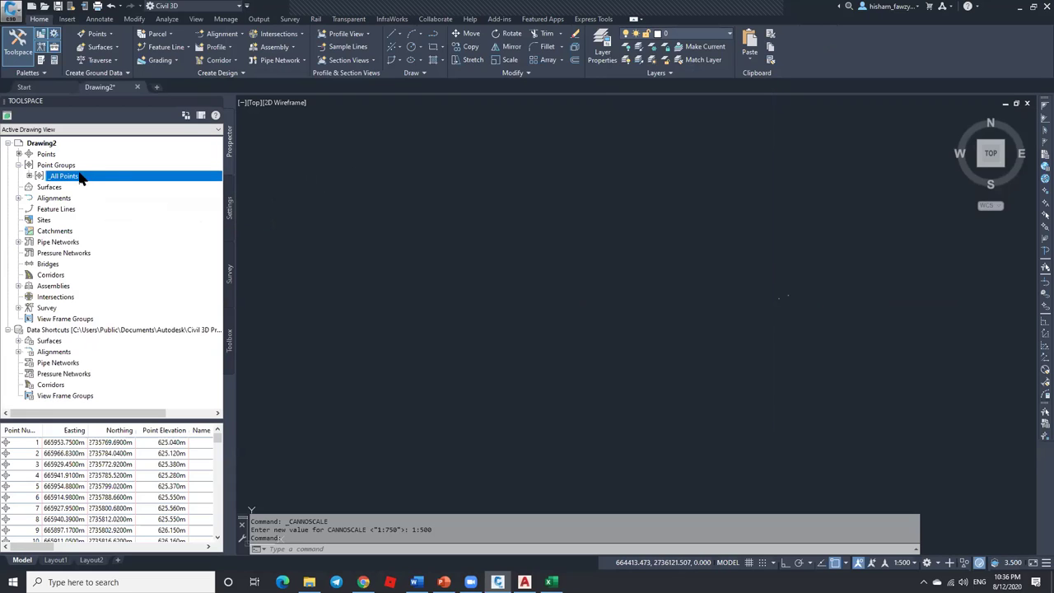
{"action": "mouse_move", "coordinate": [82, 178]}
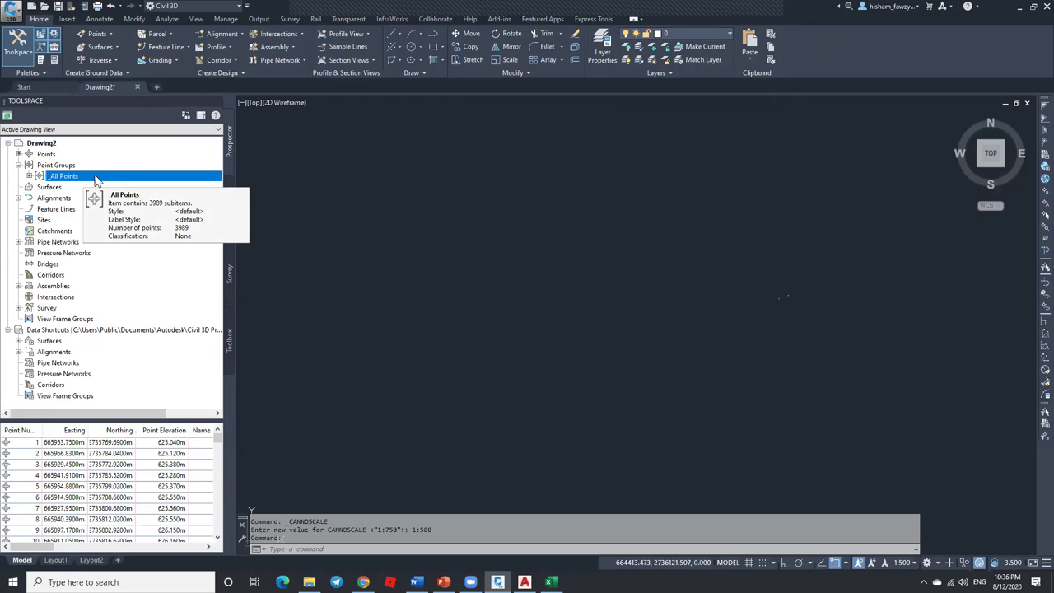
{"action": "right_click", "coordinate": [95, 180]}
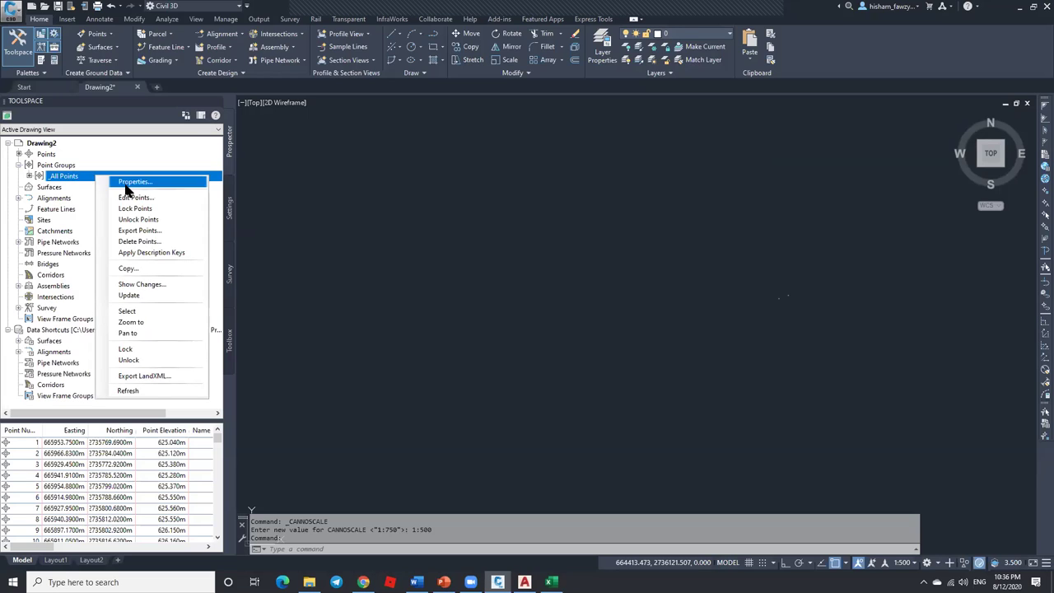
{"action": "left_click", "coordinate": [161, 182]}
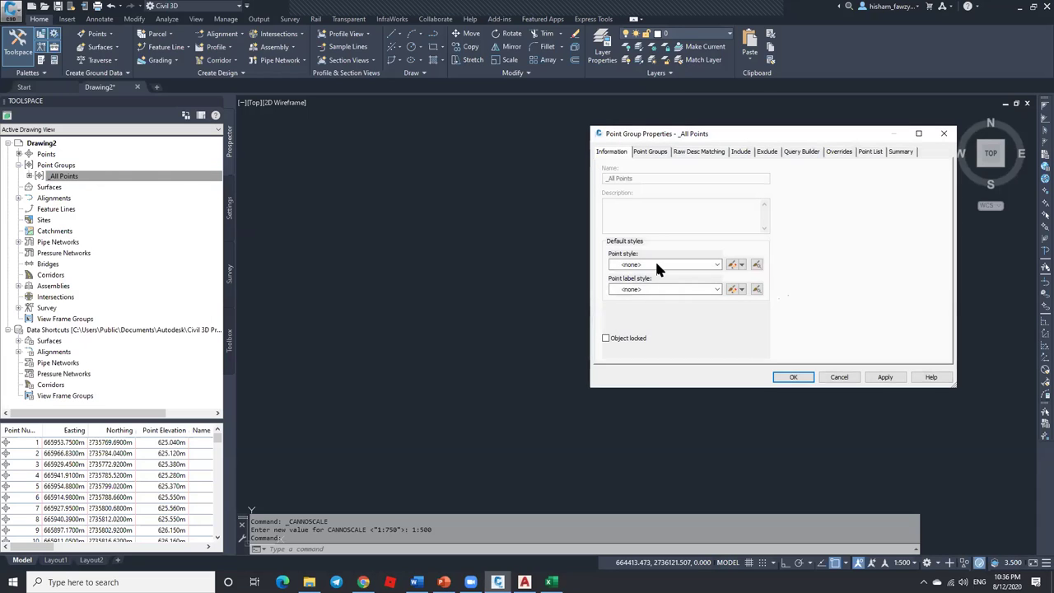
{"action": "left_click", "coordinate": [658, 264]}
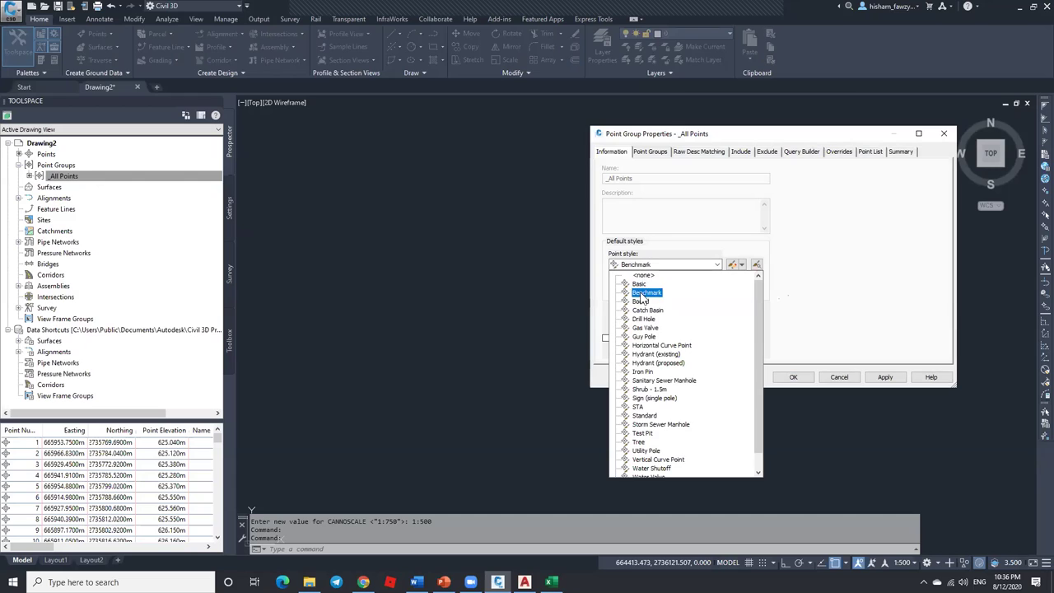
{"action": "left_click", "coordinate": [647, 293]}
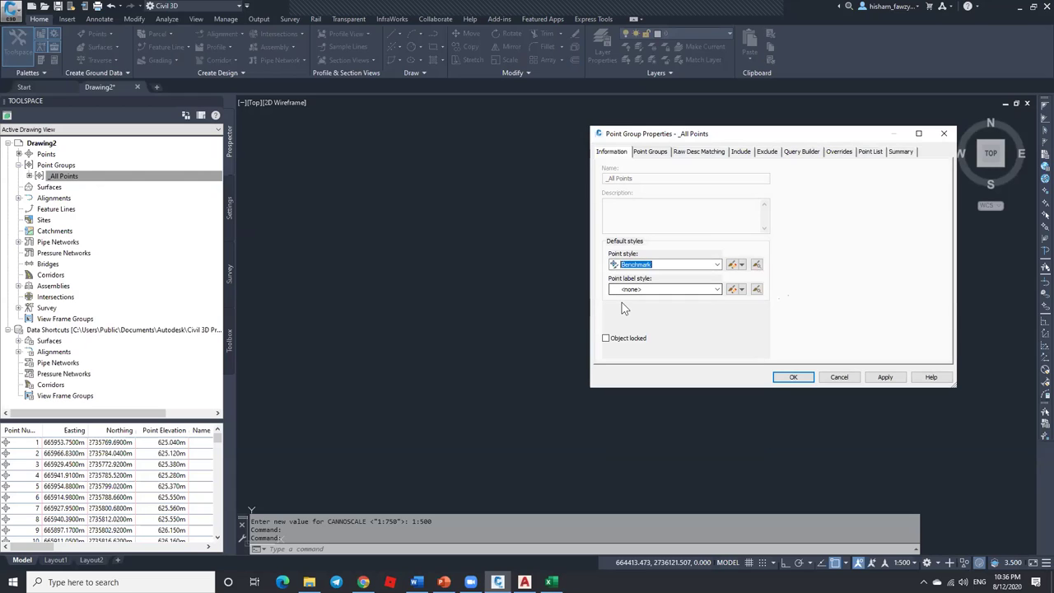
{"action": "left_click", "coordinate": [664, 289]}
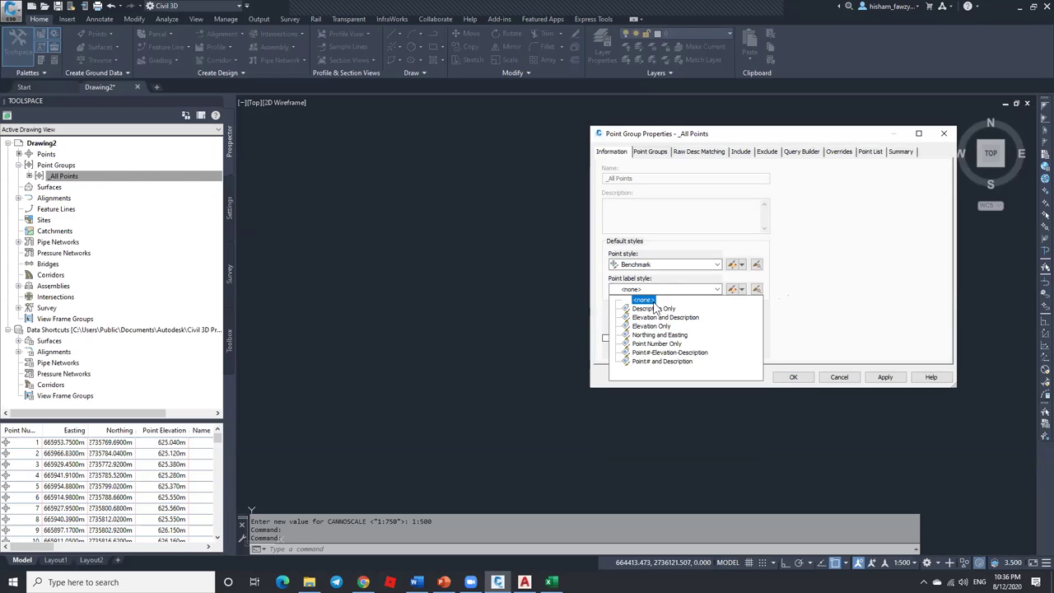
{"action": "left_click", "coordinate": [643, 299]}
{"action": "left_click", "coordinate": [793, 378]}
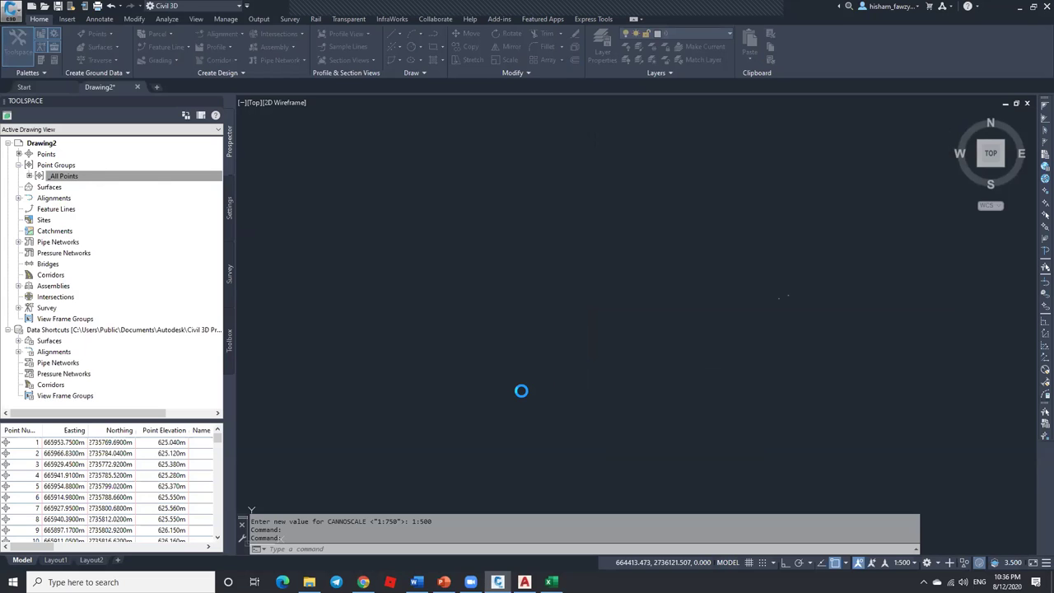
Step: Examine the point markers up close and across the whole survey area, and review the _All Points group's style settings
{"action": "scroll", "coordinate": [563, 229], "scroll_direction": "up", "scroll_amount": 6}
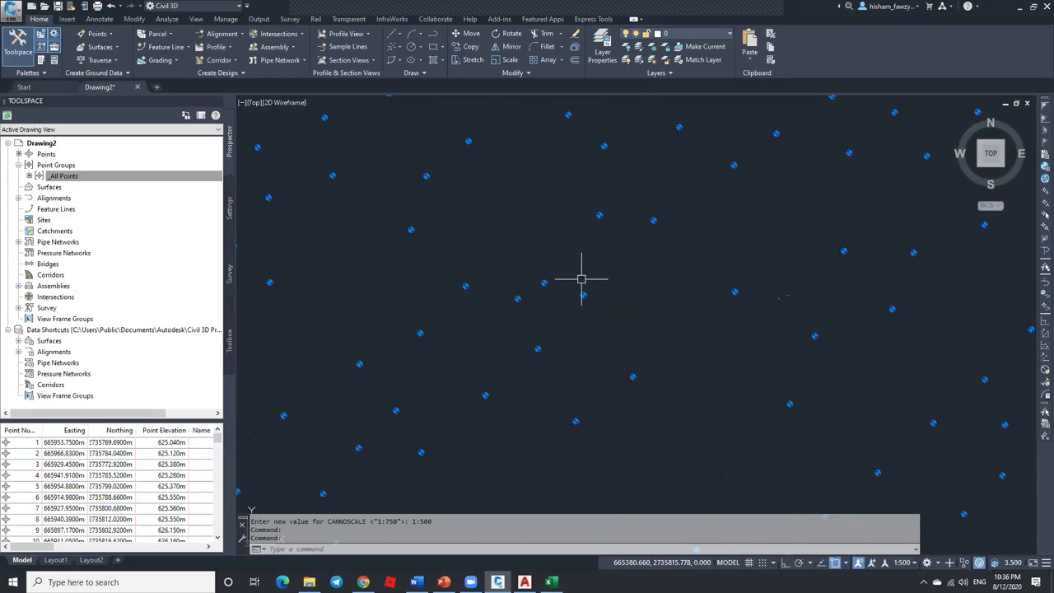
{"action": "scroll", "coordinate": [582, 280], "scroll_direction": "down", "scroll_amount": 4}
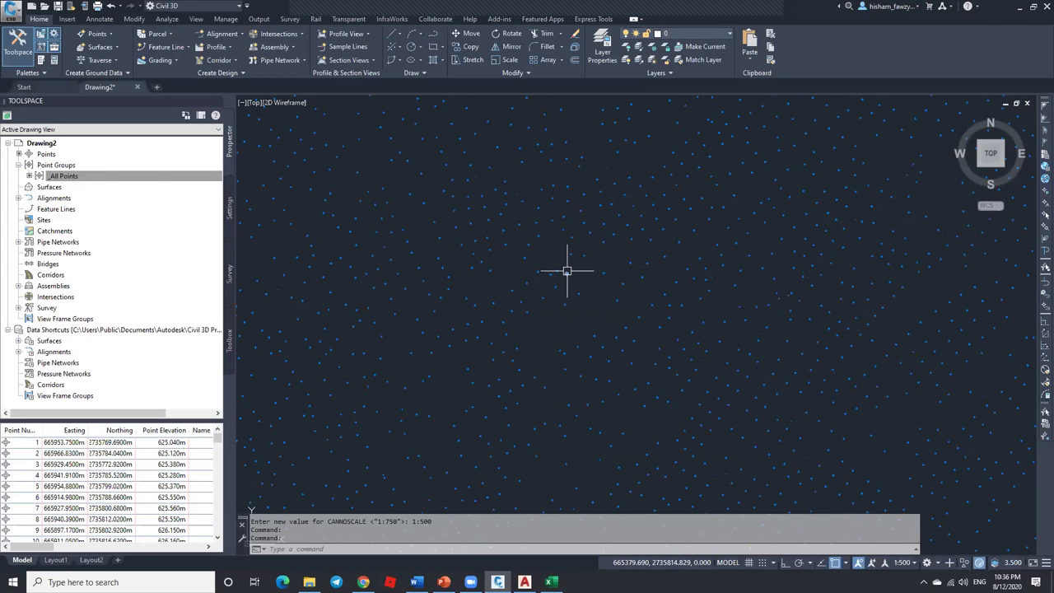
{"action": "scroll", "coordinate": [383, 170], "scroll_direction": "down", "scroll_amount": 5}
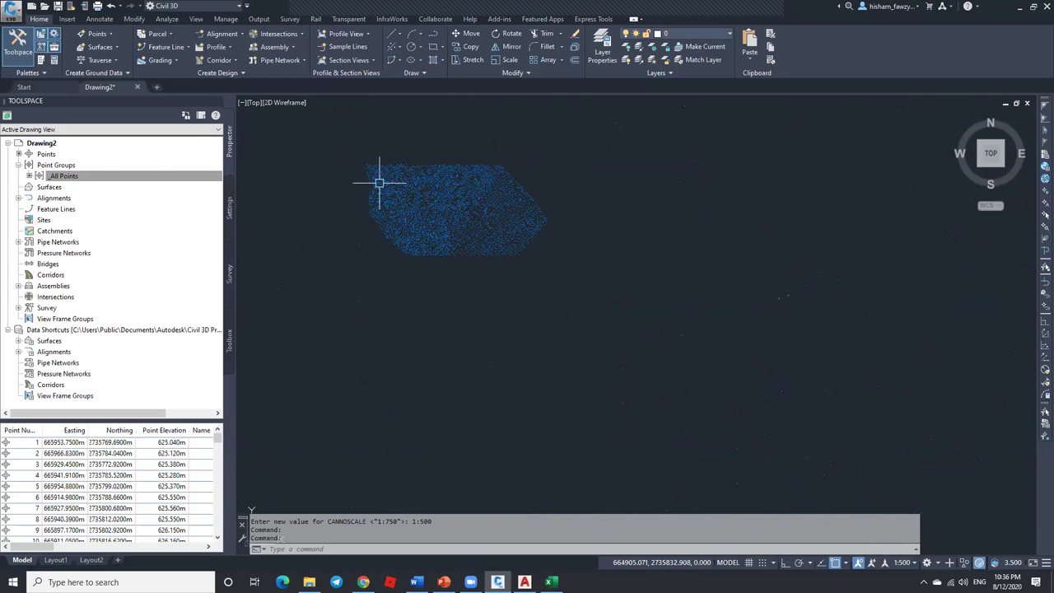
{"action": "right_click", "coordinate": [146, 176]}
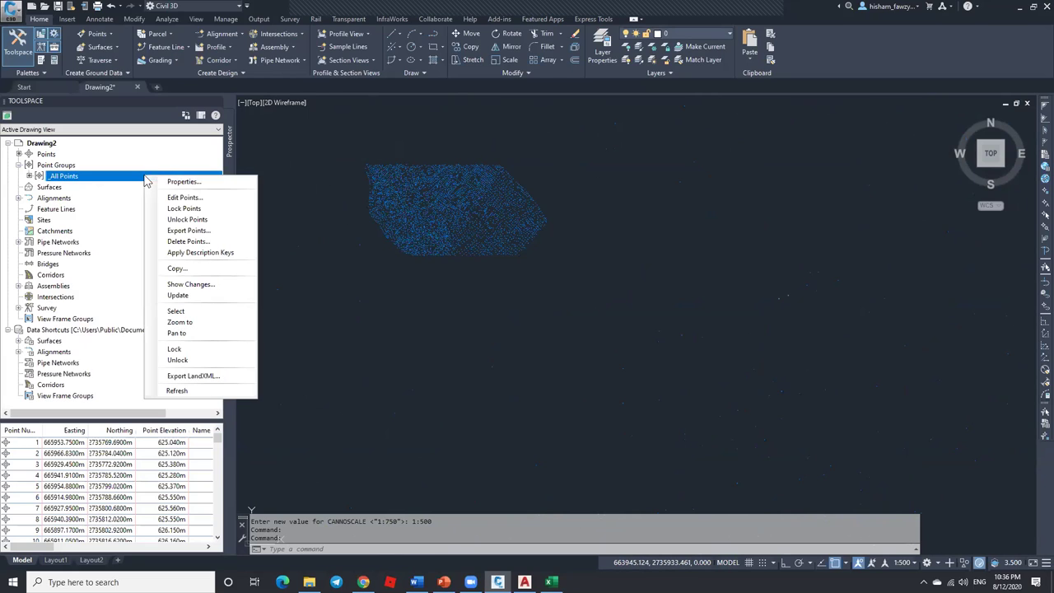
{"action": "left_click", "coordinate": [174, 183]}
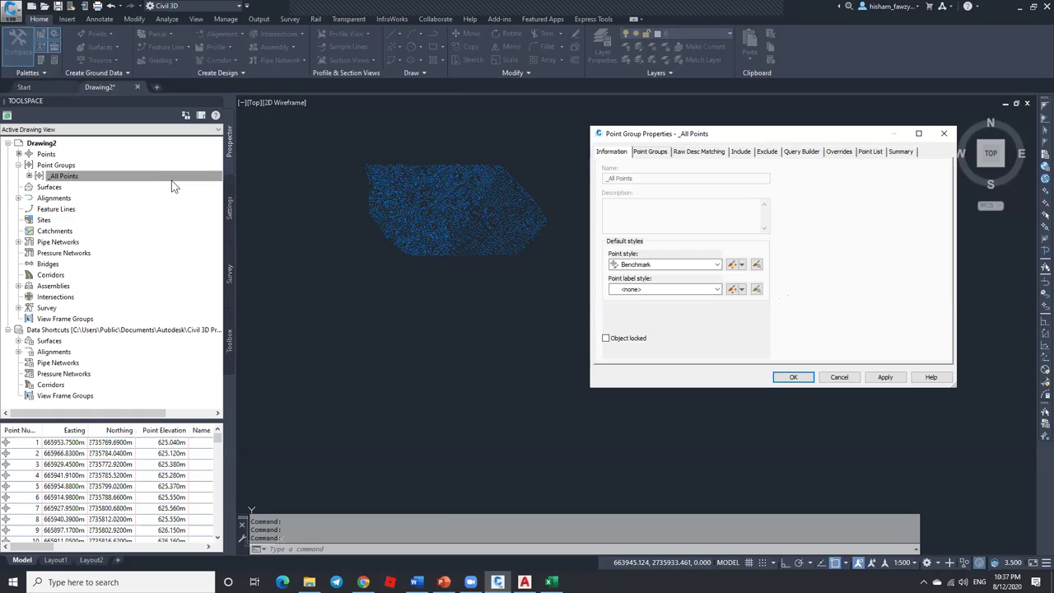
{"action": "left_click", "coordinate": [794, 376]}
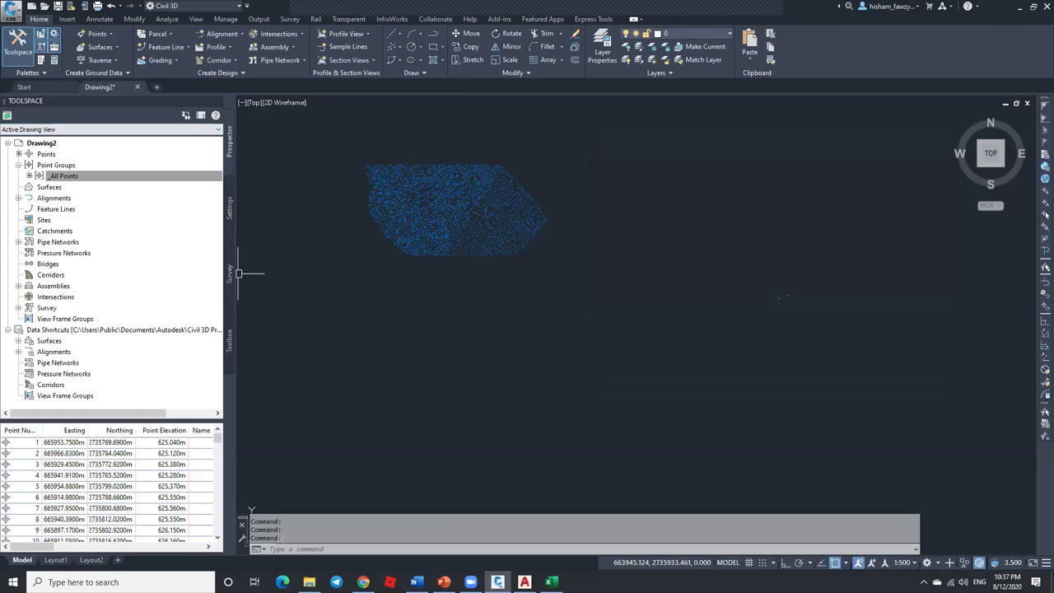
Step: Look at the survey database collections in the Toolspace and return to the drawing's object tree
{"action": "mouse_move", "coordinate": [237, 266]}
{"action": "left_mouse_down"}
{"action": "mouse_move", "coordinate": [213, 266]}
{"action": "mouse_move", "coordinate": [246, 266]}
{"action": "left_mouse_up"}
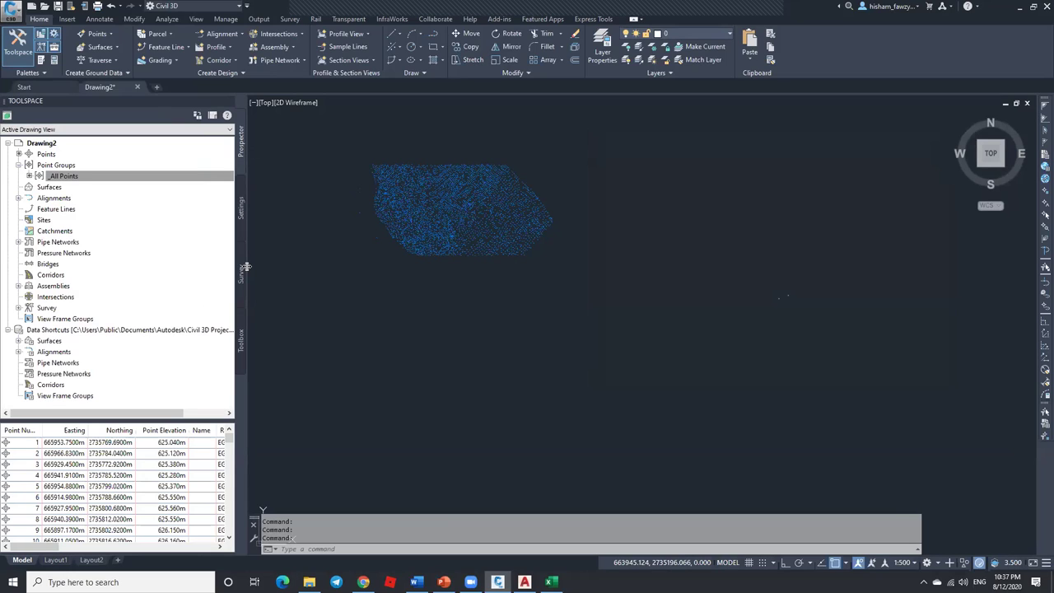
{"action": "left_click", "coordinate": [242, 274]}
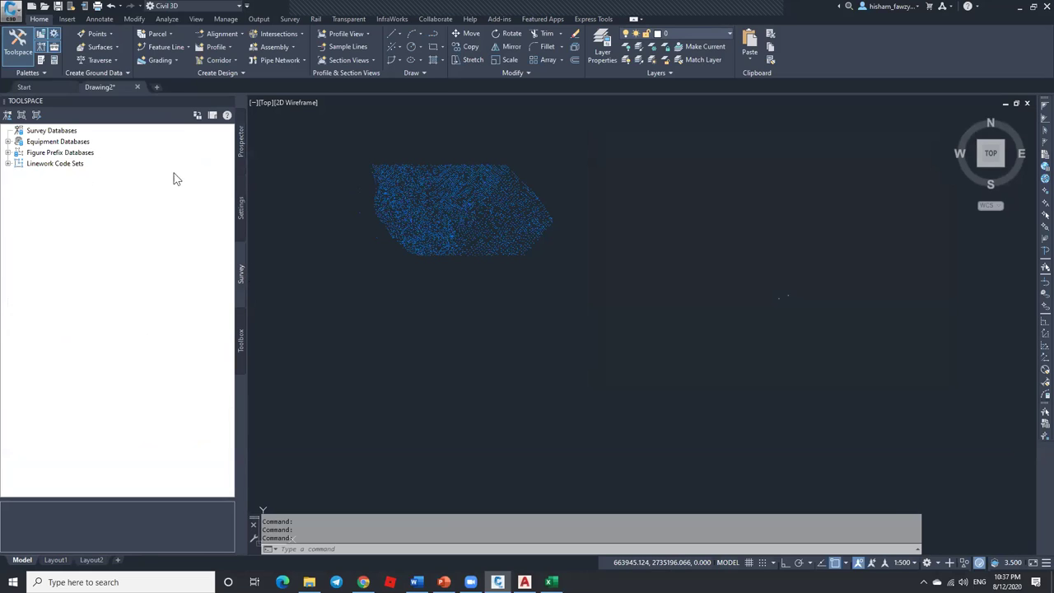
{"action": "left_click", "coordinate": [241, 145]}
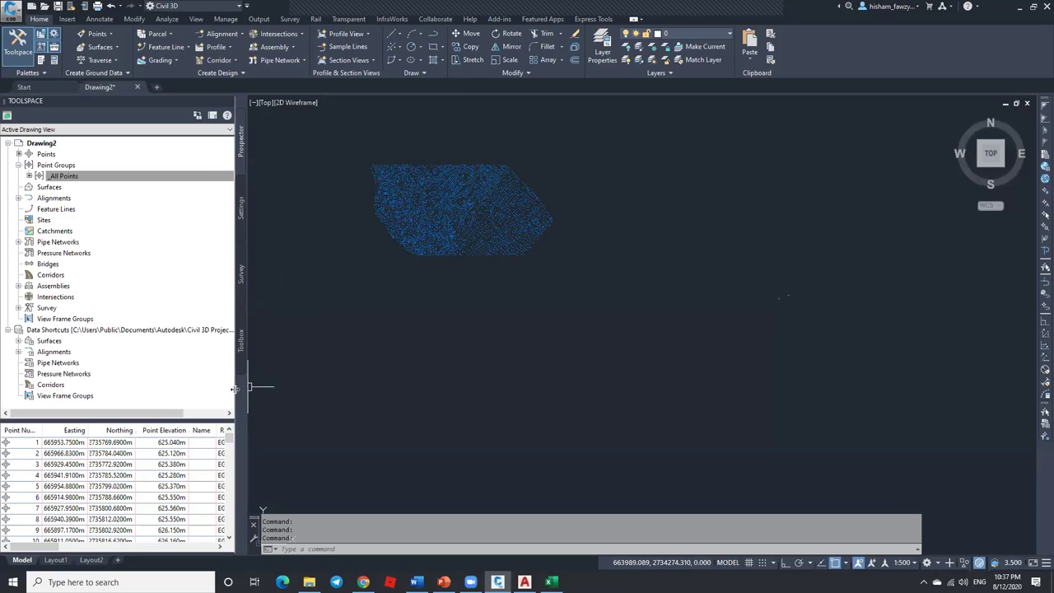
{"action": "left_click_drag", "start_coordinate": [247, 387], "coordinate": [234, 387]}
Step: Review the _All Points group's default point and label styles, leaving them as they are
{"action": "scroll", "coordinate": [396, 169], "scroll_direction": "up", "scroll_amount": 4}
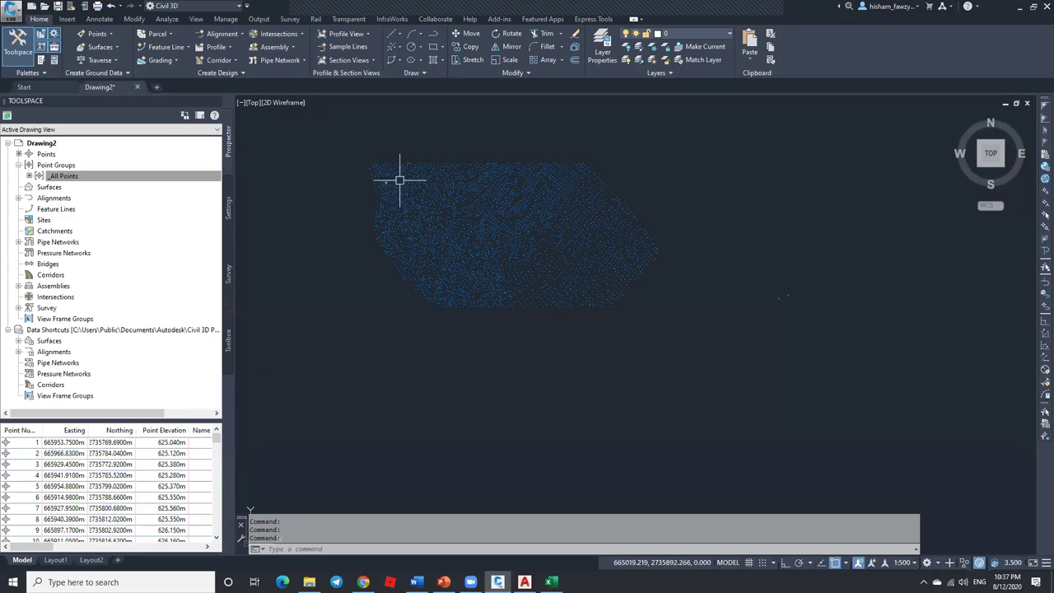
{"action": "left_click", "coordinate": [119, 177]}
{"action": "right_click", "coordinate": [119, 180]}
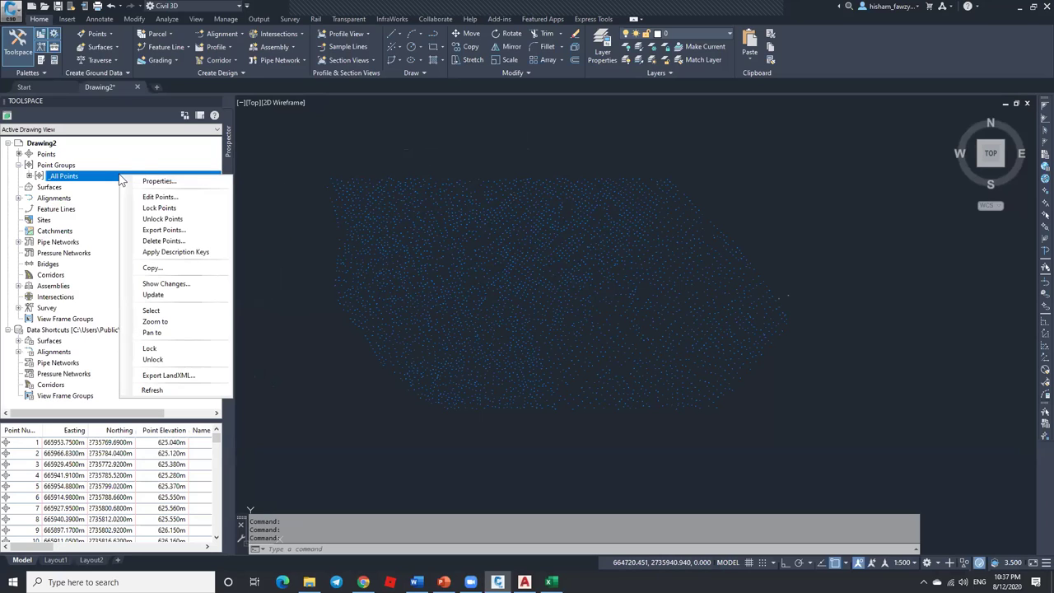
{"action": "left_click", "coordinate": [185, 183]}
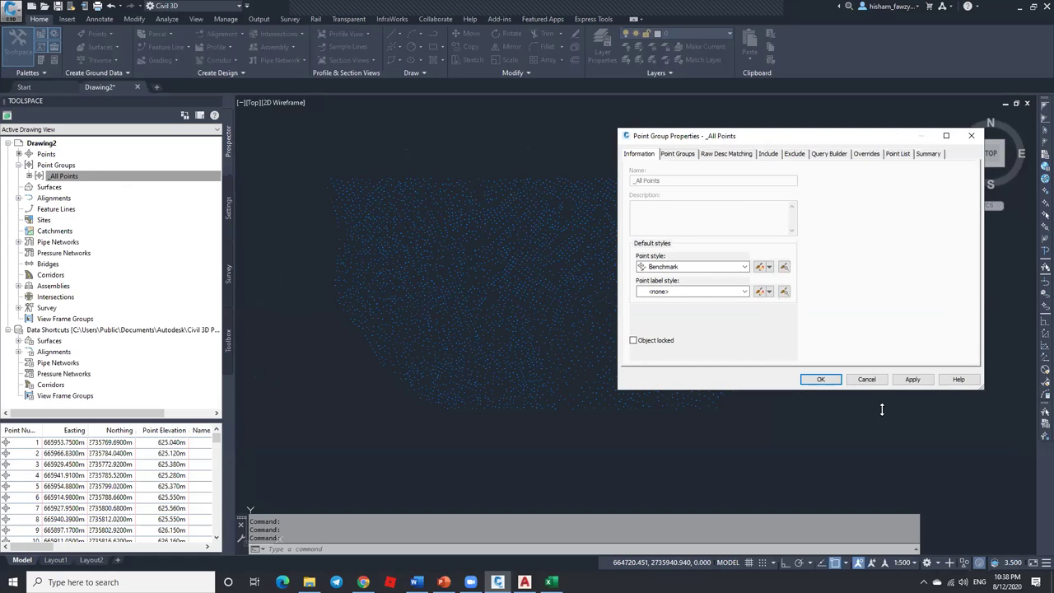
{"action": "left_click", "coordinate": [866, 380]}
Step: Set the point style of the four points at the survey's northwest corner to Drill Hole and clear the selection
{"action": "scroll", "coordinate": [318, 170], "scroll_direction": "up", "scroll_amount": 5}
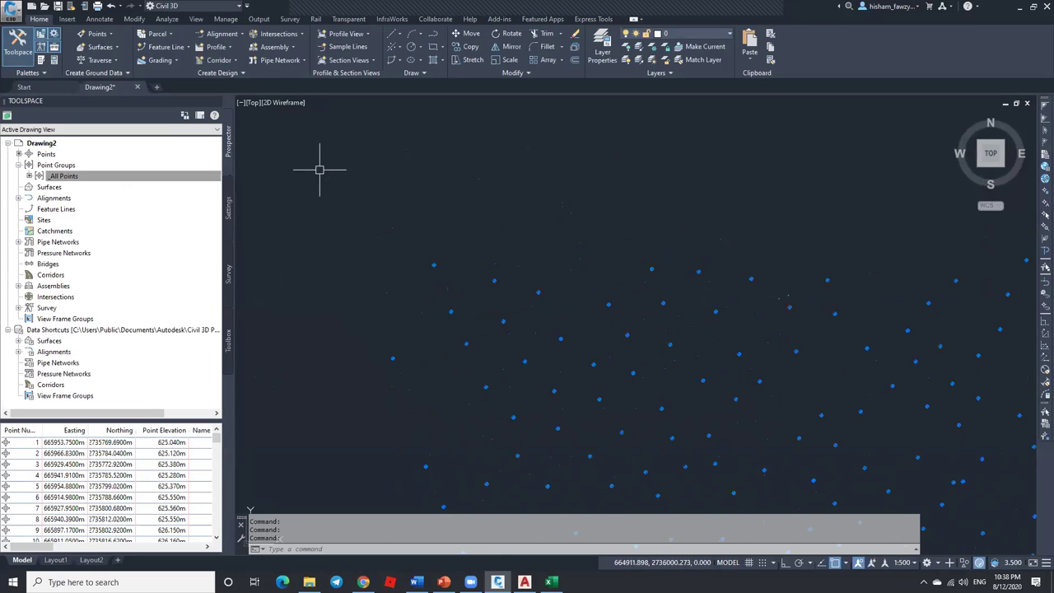
{"action": "left_click", "coordinate": [305, 164]}
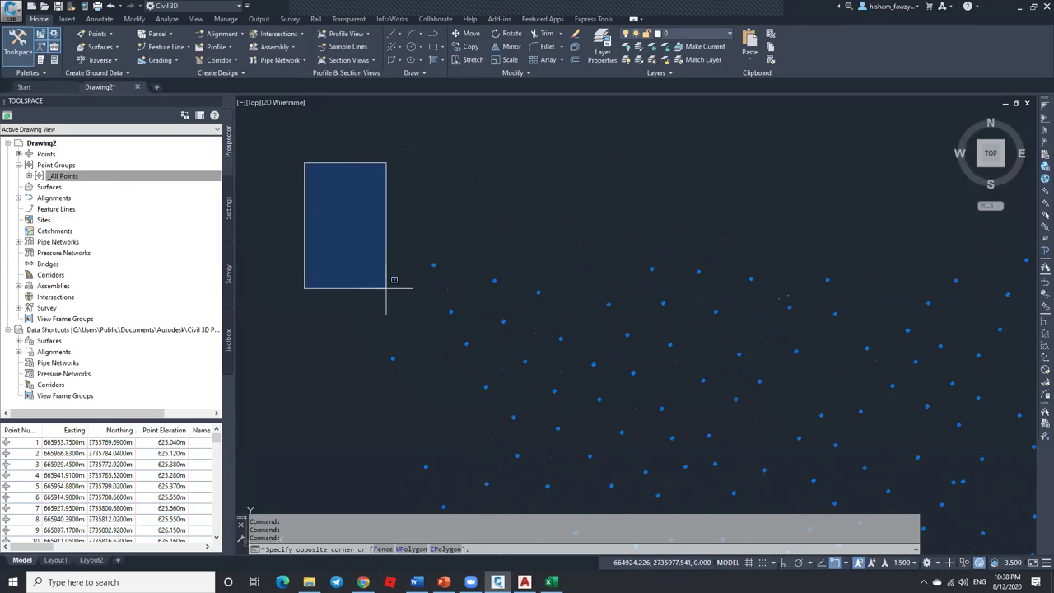
{"action": "left_click", "coordinate": [468, 358]}
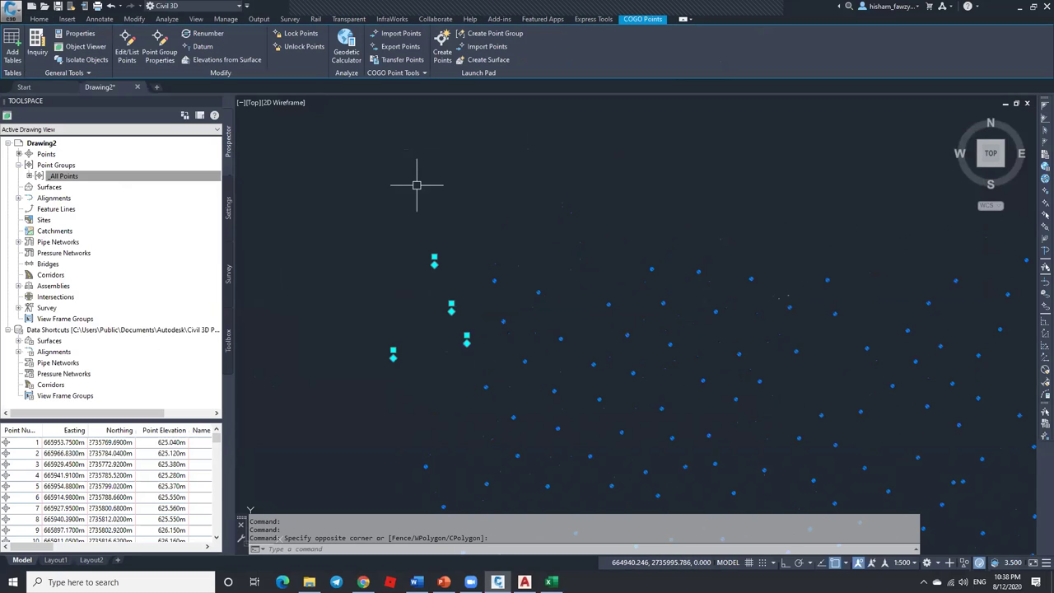
{"action": "key", "text": "ctrl+1"}
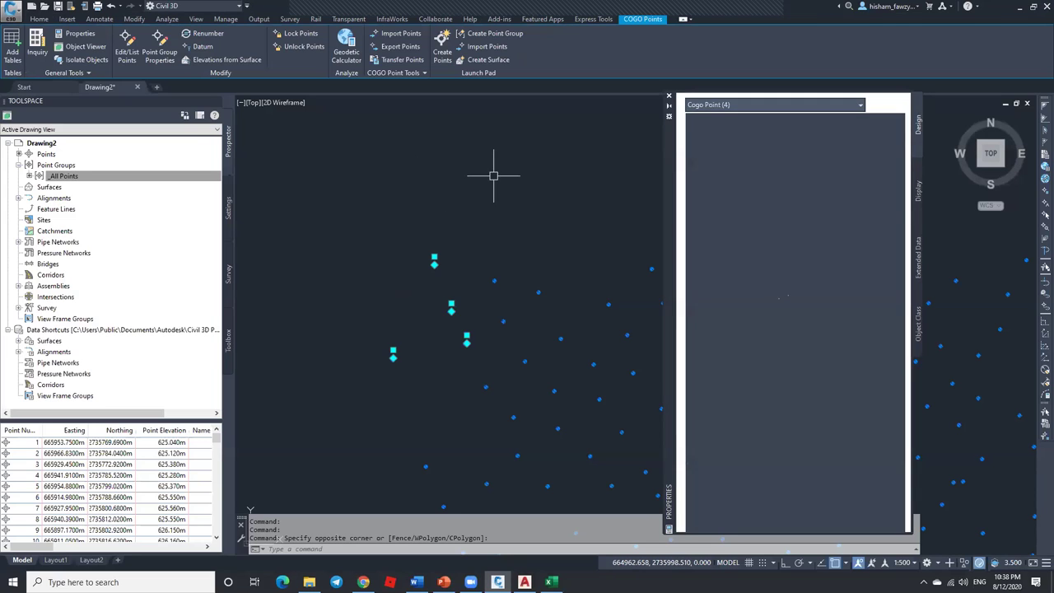
{"action": "left_click", "coordinate": [846, 174]}
{"action": "left_click", "coordinate": [845, 175]}
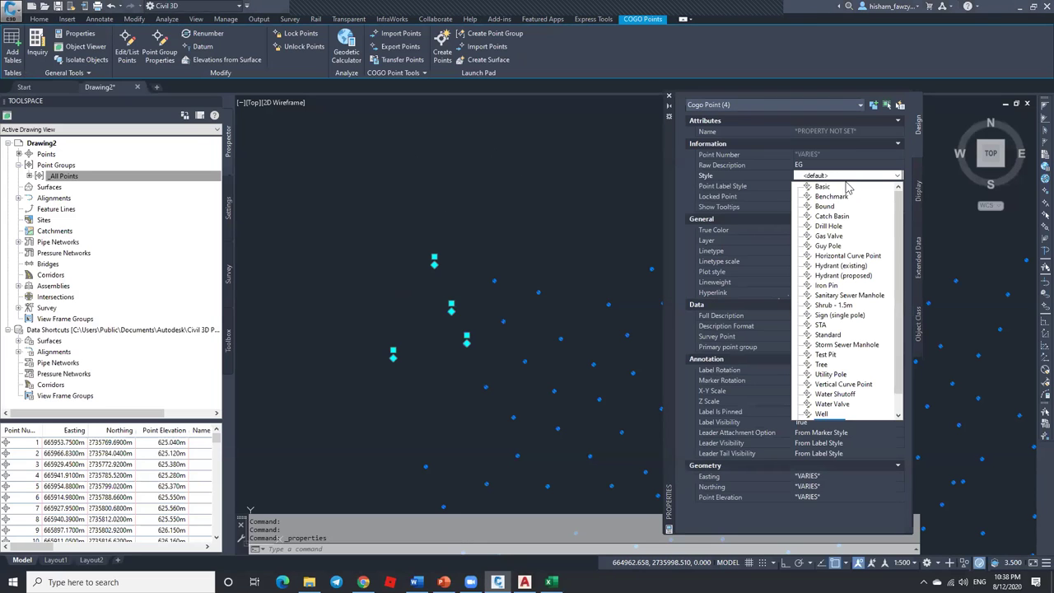
{"action": "left_click", "coordinate": [830, 226]}
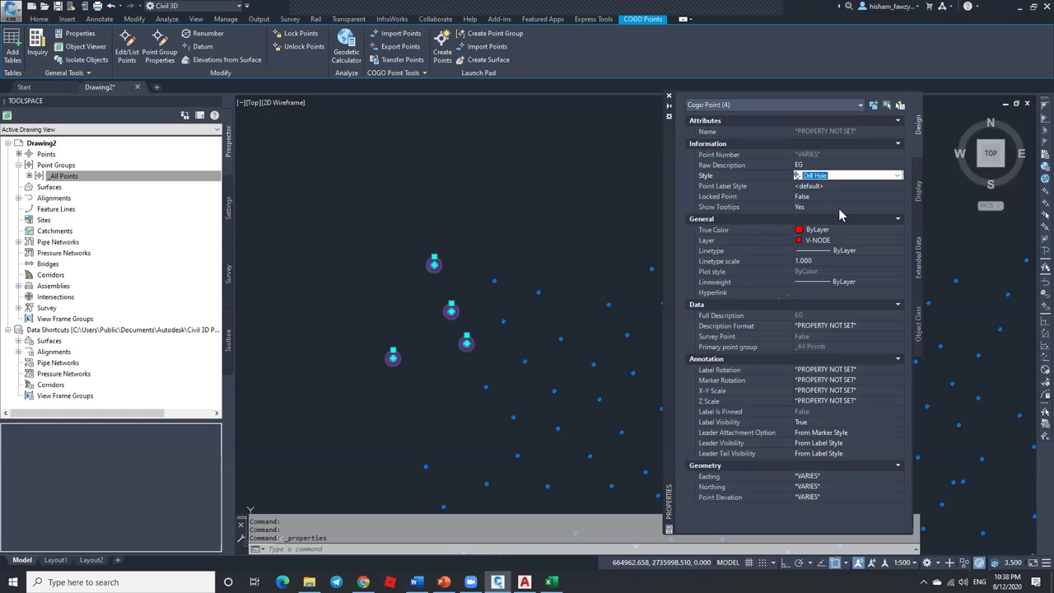
{"action": "left_click", "coordinate": [669, 96]}
{"action": "scroll", "coordinate": [467, 182], "scroll_direction": "down", "scroll_amount": 3}
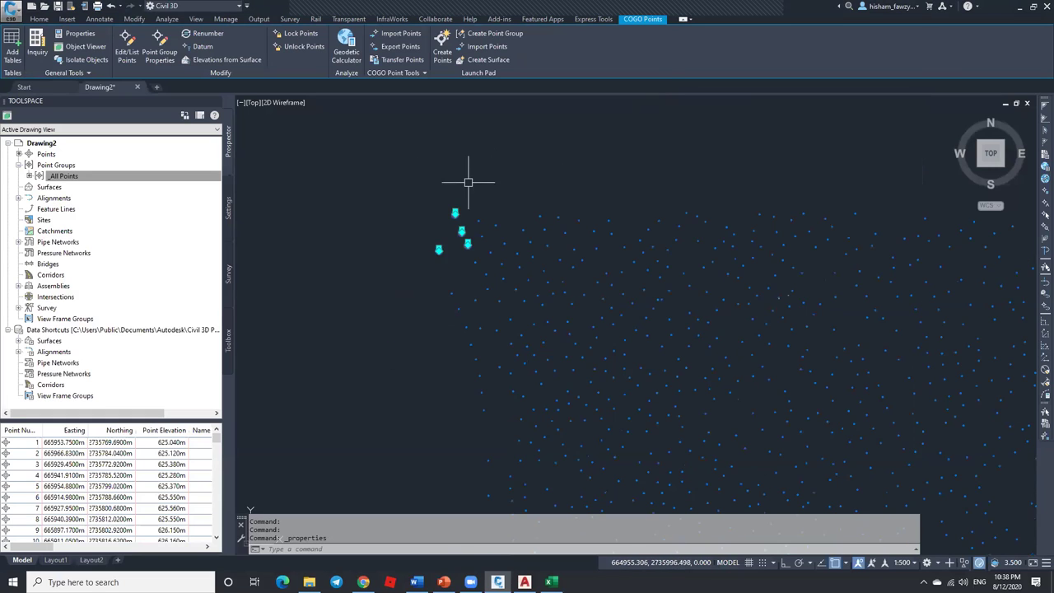
{"action": "key", "text": "Escape"}
{"action": "scroll", "coordinate": [486, 173], "scroll_direction": "down", "scroll_amount": 2}
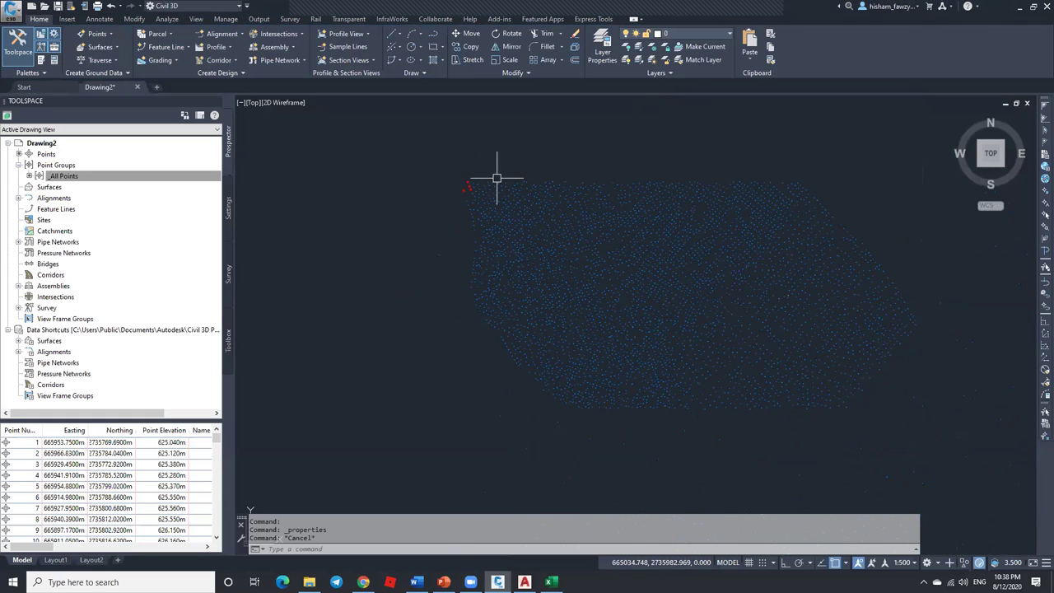
Step: Set the _All Points group's default point style to Catch Basin and compare the markers across the survey area
{"action": "scroll", "coordinate": [482, 206], "scroll_direction": "up", "scroll_amount": 3}
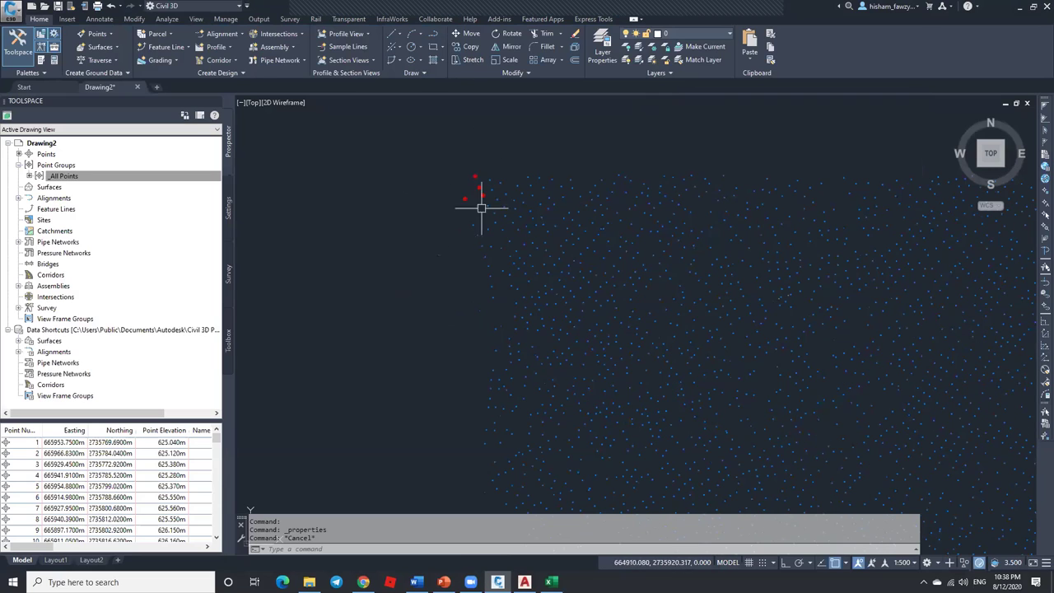
{"action": "left_click", "coordinate": [101, 176]}
{"action": "right_click", "coordinate": [106, 176]}
{"action": "left_click", "coordinate": [150, 179]}
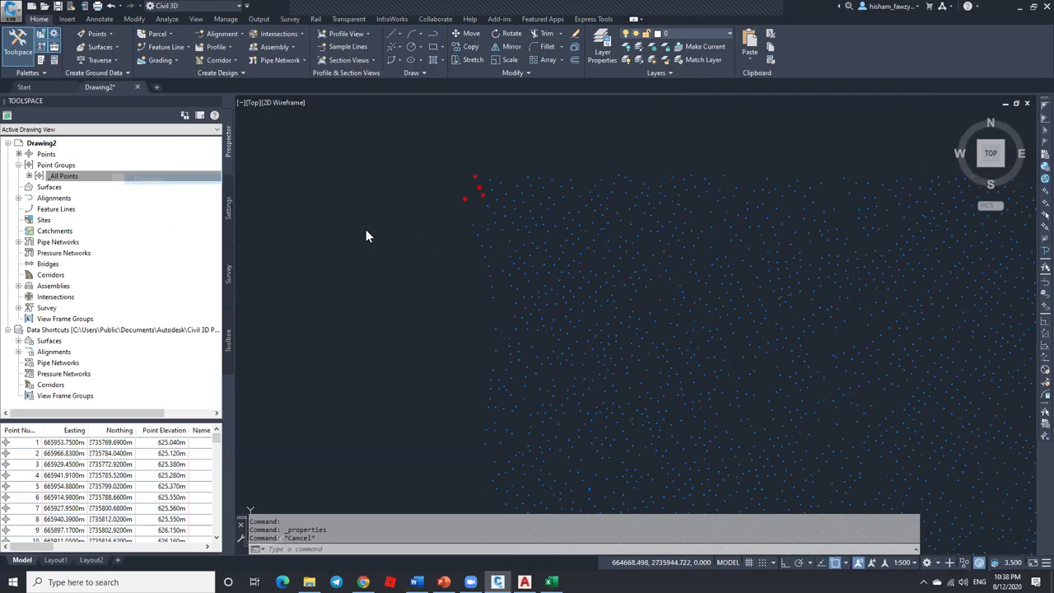
{"action": "left_click", "coordinate": [684, 267]}
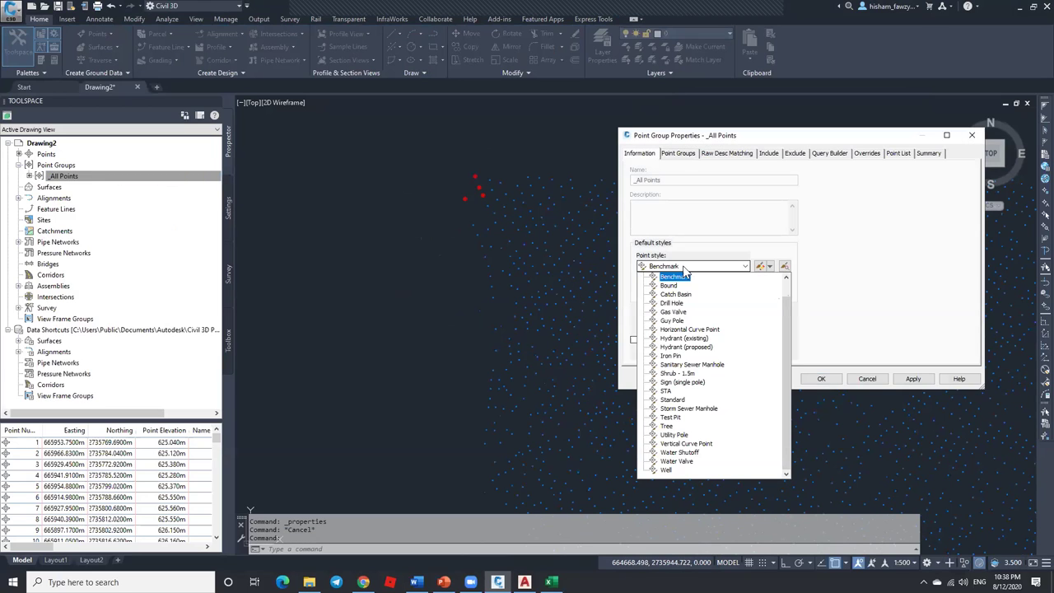
{"action": "left_click", "coordinate": [677, 294]}
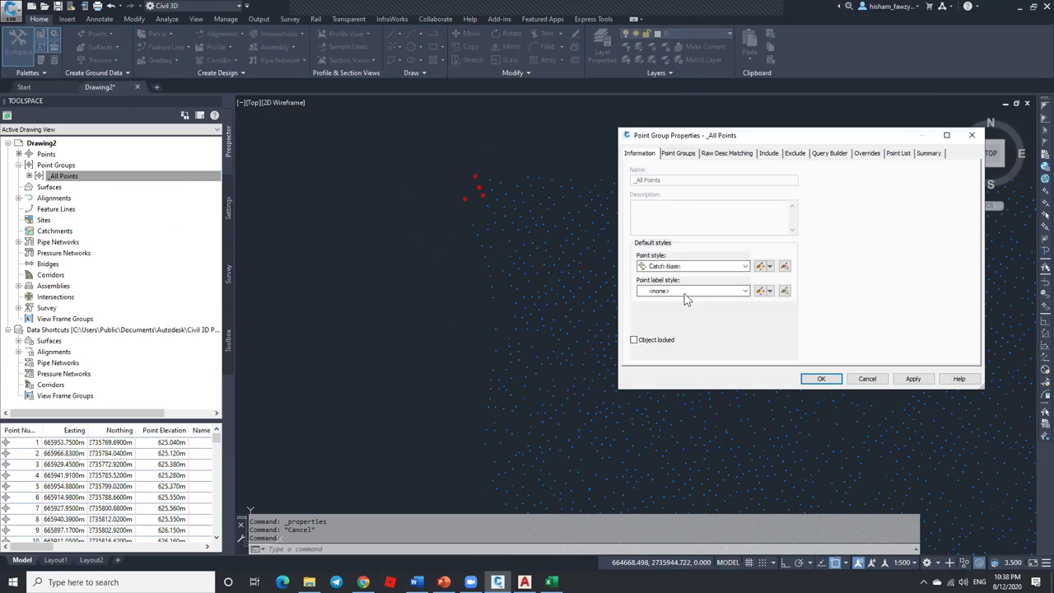
{"action": "left_click", "coordinate": [821, 379]}
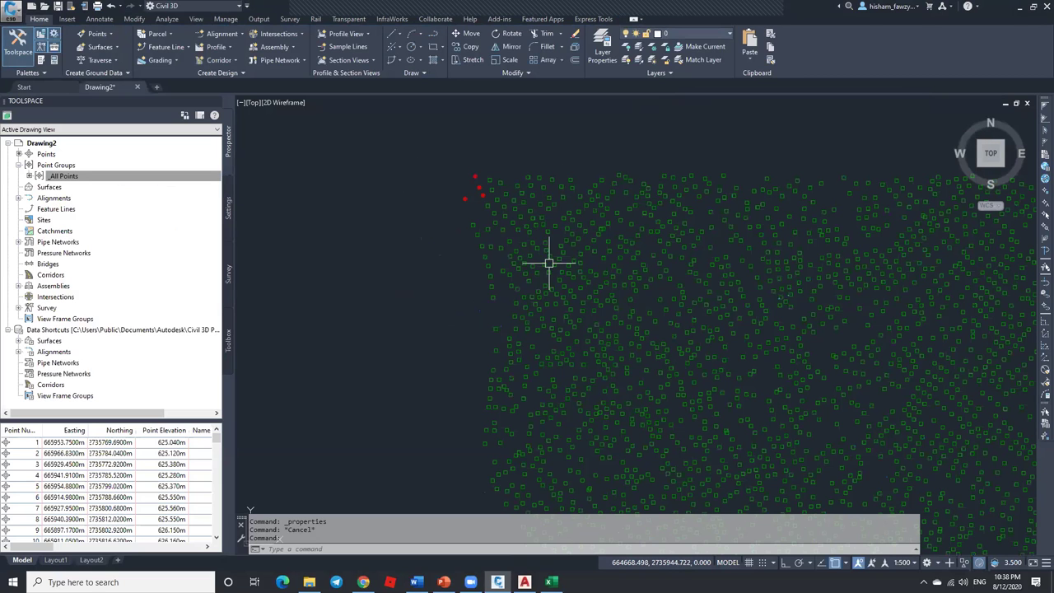
{"action": "scroll", "coordinate": [725, 264], "scroll_direction": "down", "scroll_amount": 4}
{"action": "scroll", "coordinate": [725, 264], "scroll_direction": "up", "scroll_amount": 3}
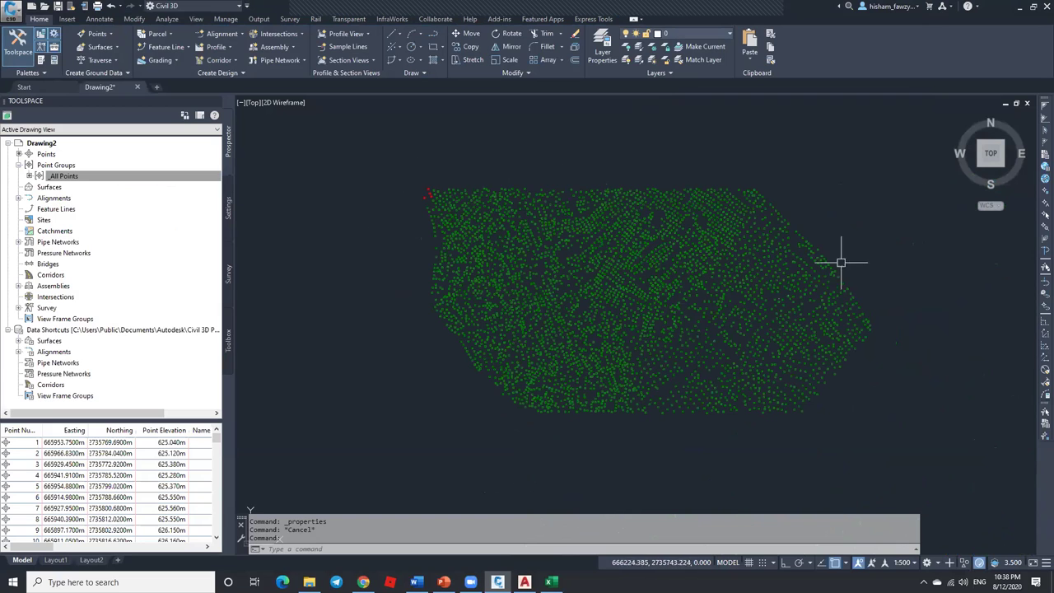
Step: Set the style of the four red northwest corner points to <default> so they follow the _All Points group
{"action": "scroll", "coordinate": [428, 198], "scroll_direction": "up", "scroll_amount": 5}
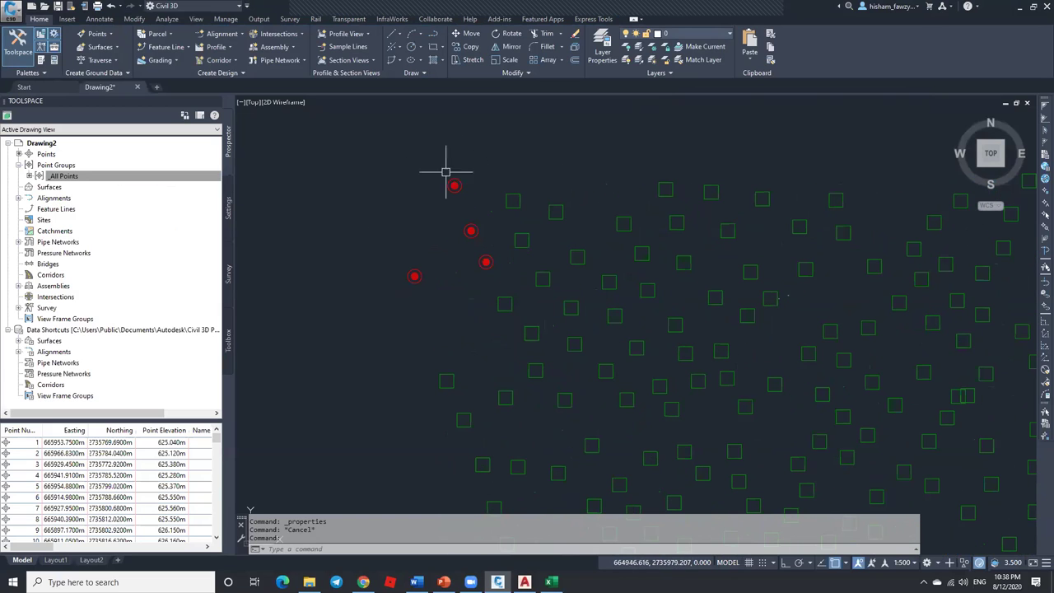
{"action": "left_click", "coordinate": [373, 148]}
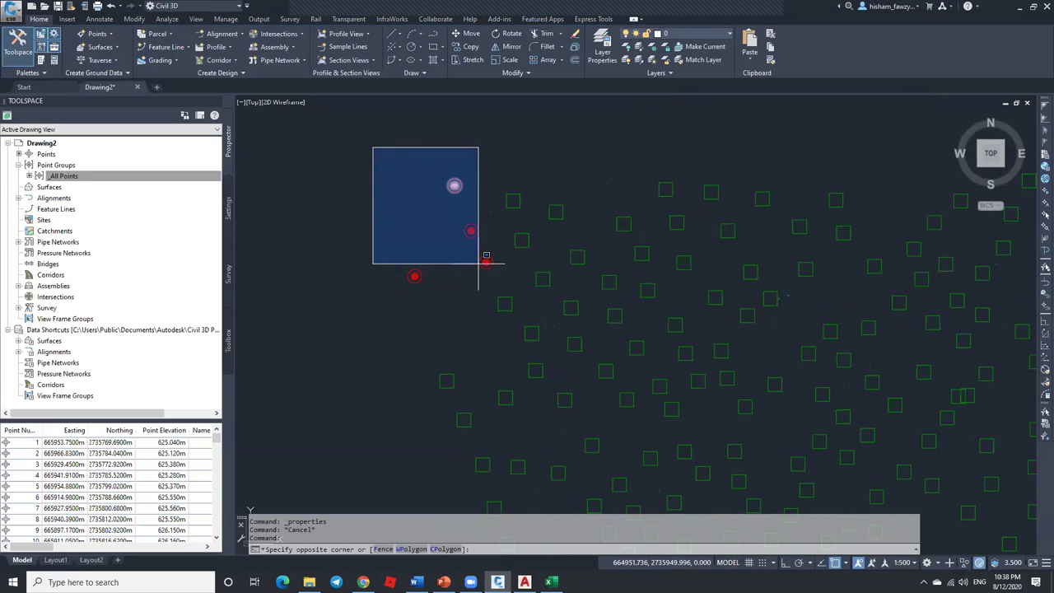
{"action": "left_click", "coordinate": [502, 291]}
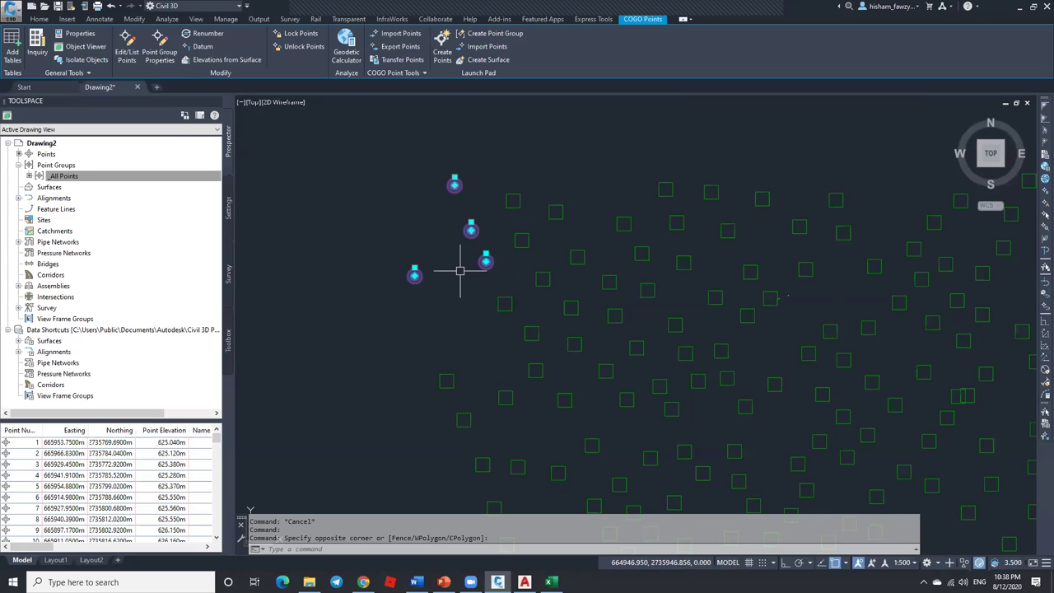
{"action": "key", "text": "ctrl+1"}
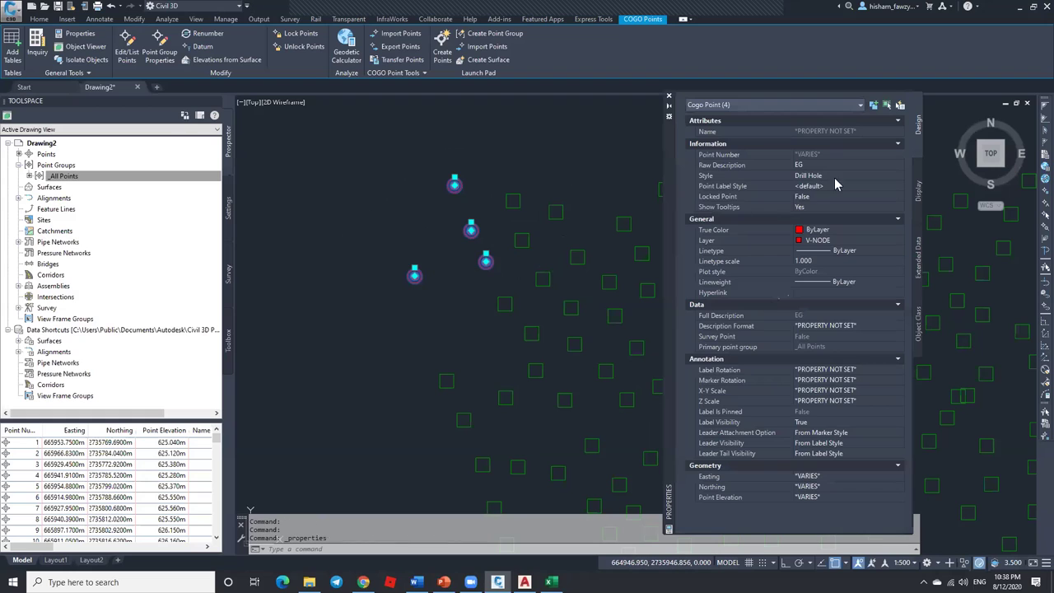
{"action": "left_click", "coordinate": [770, 180]}
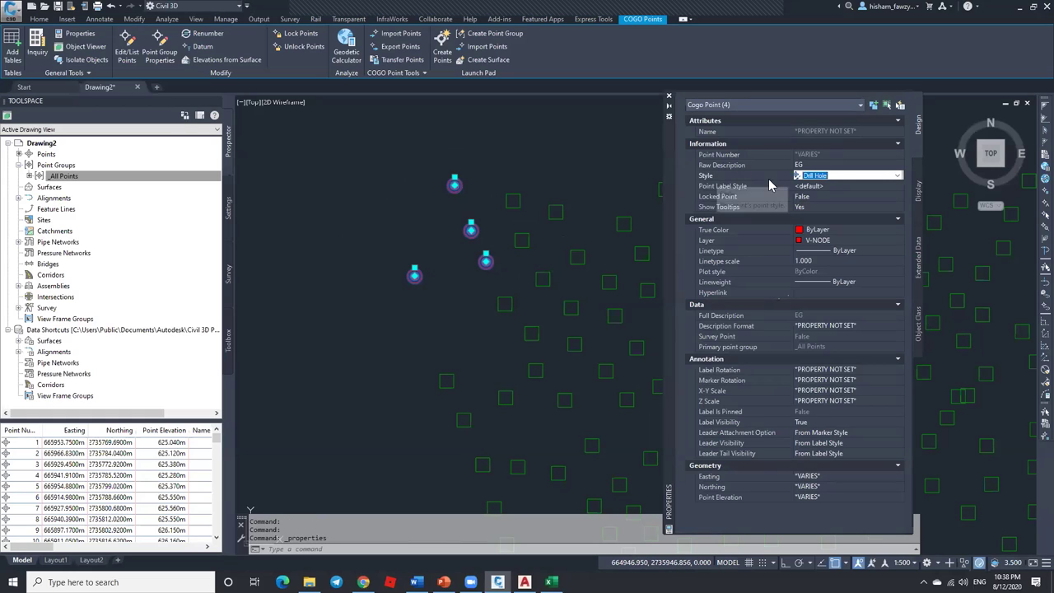
{"action": "left_click", "coordinate": [841, 178]}
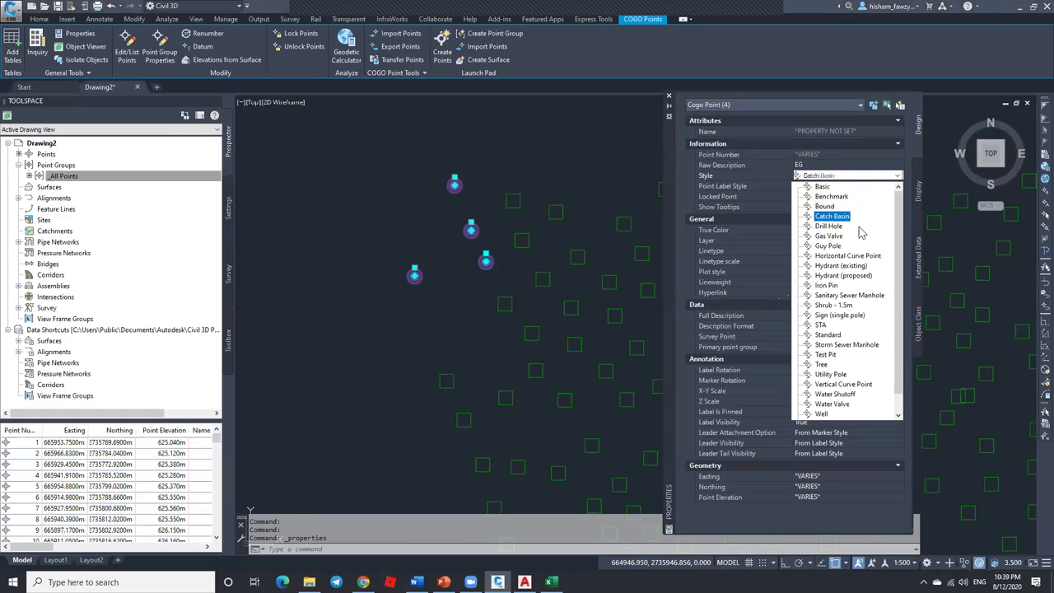
{"action": "scroll", "coordinate": [856, 235], "scroll_direction": "down", "scroll_amount": 1}
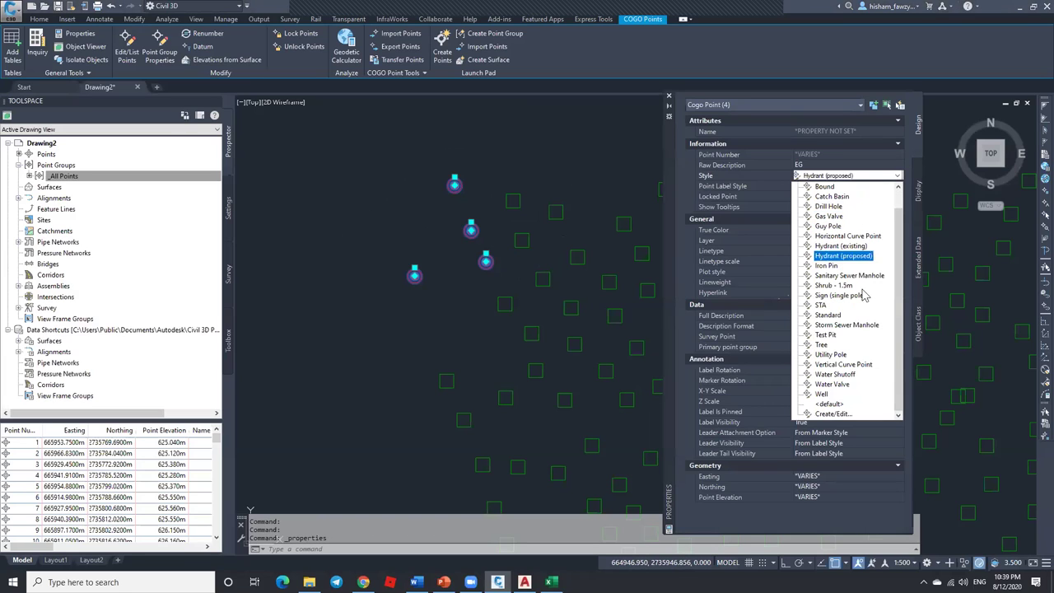
{"action": "left_click", "coordinate": [830, 405]}
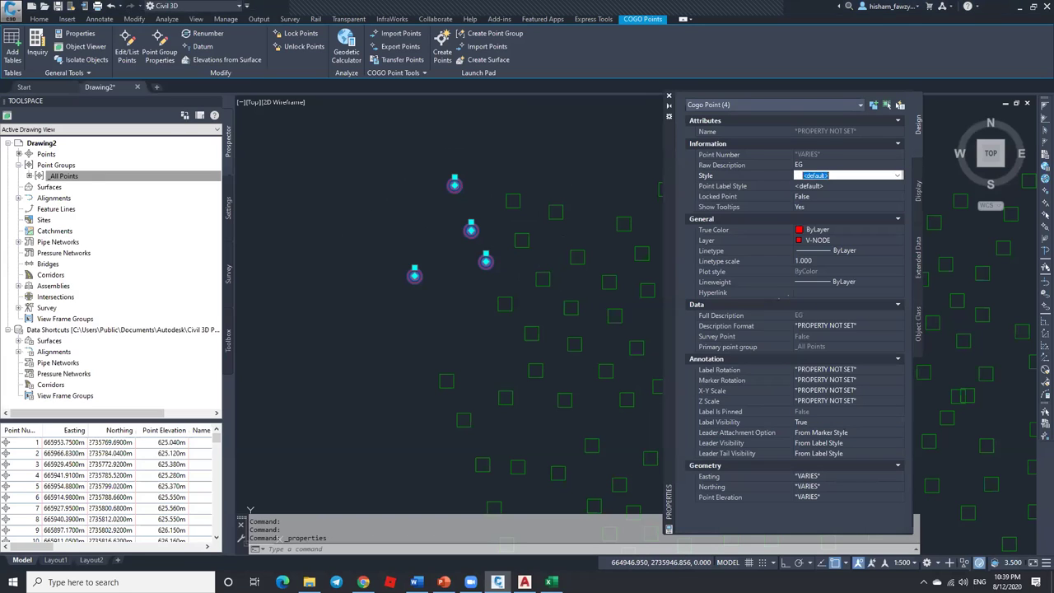
{"action": "left_click", "coordinate": [61, 178]}
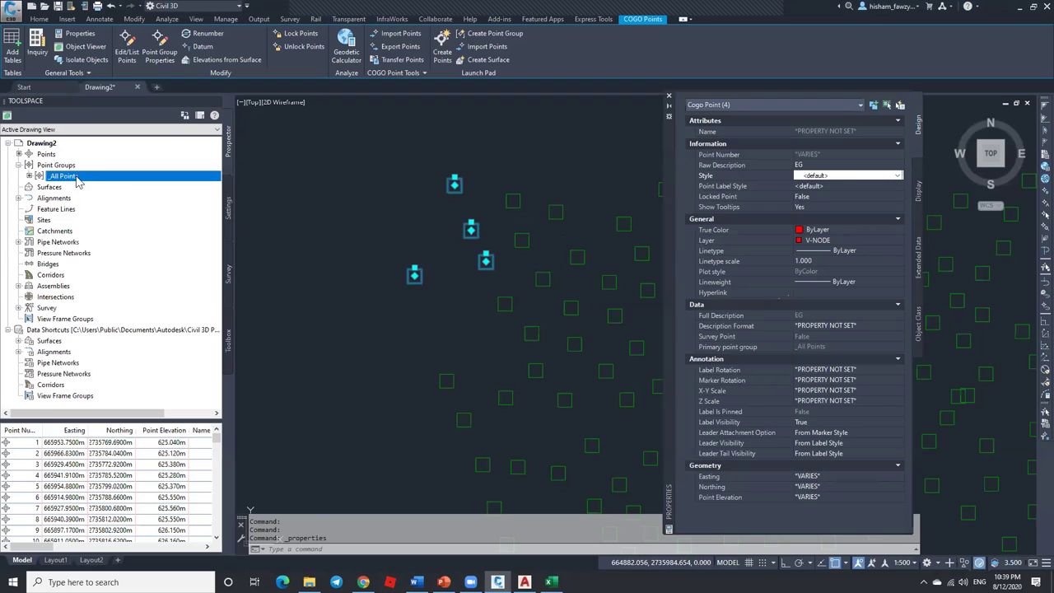
{"action": "mouse_move", "coordinate": [79, 179]}
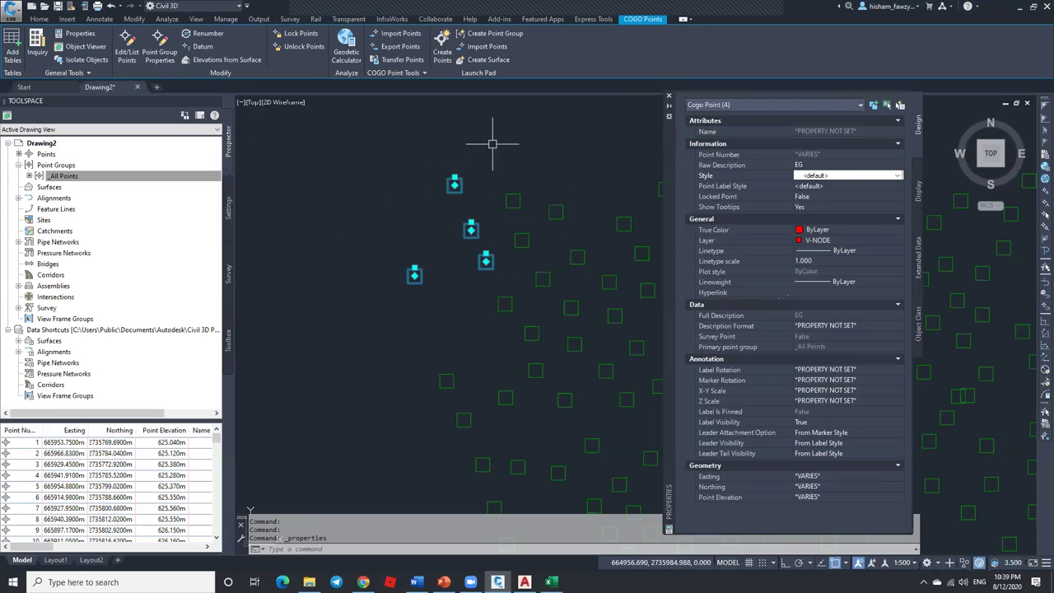
Step: Undo the four corner points' change to the default style and close their properties
{"action": "key", "text": "ctrl+z"}
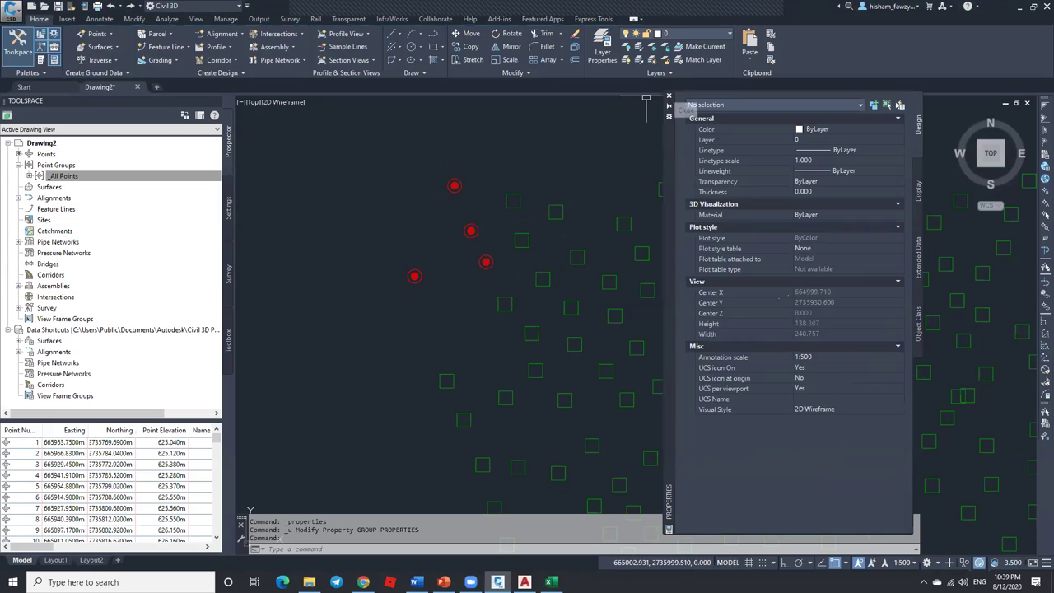
{"action": "left_click", "coordinate": [668, 96]}
{"action": "key", "text": "Escape"}
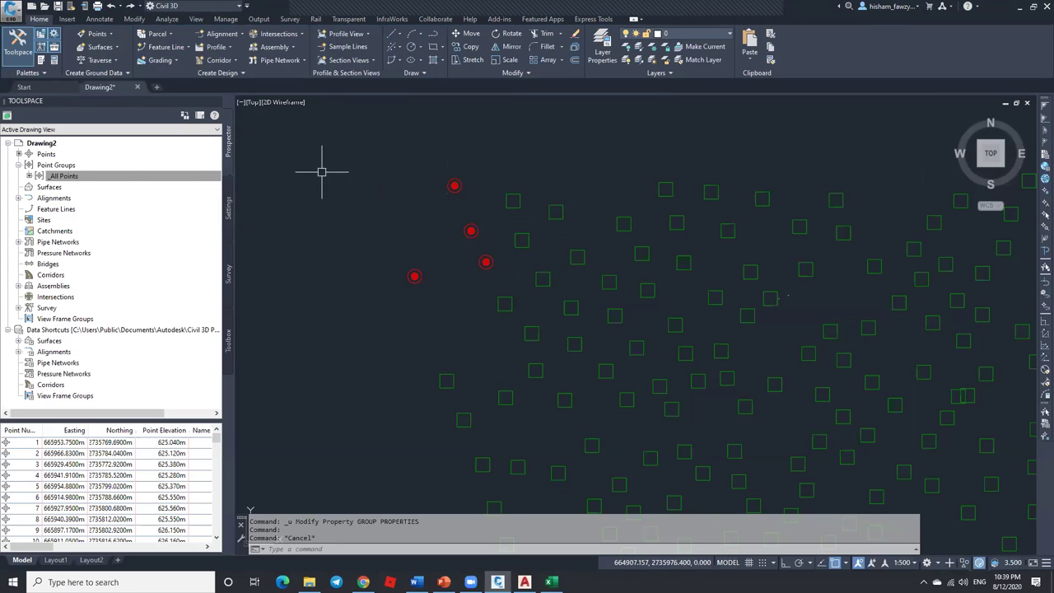
Step: Enable the Style override in the _All Points group's properties and set the override to Benchmark
{"action": "right_click", "coordinate": [98, 175]}
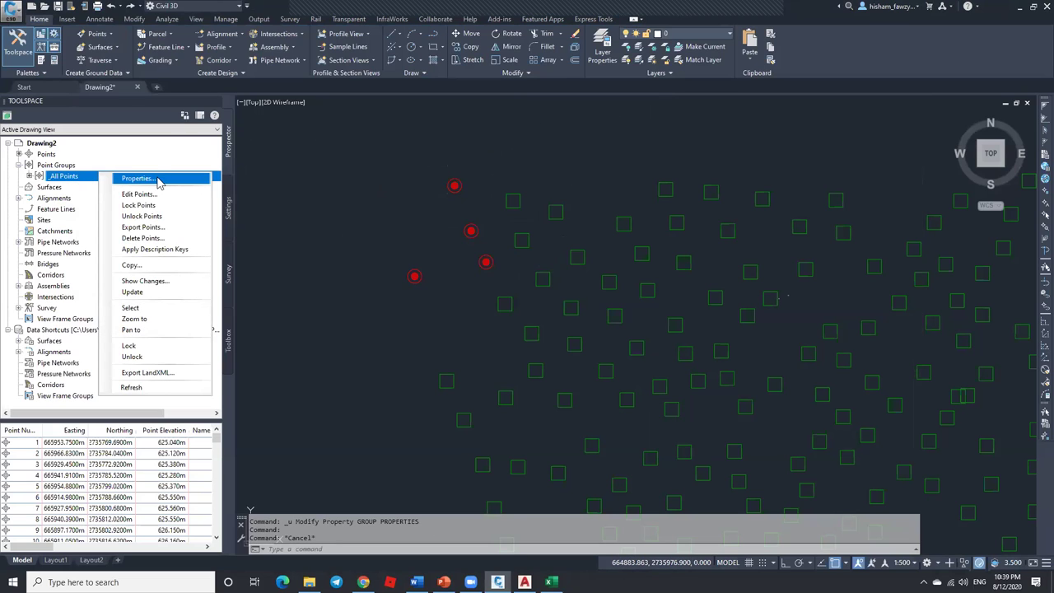
{"action": "left_click", "coordinate": [193, 180]}
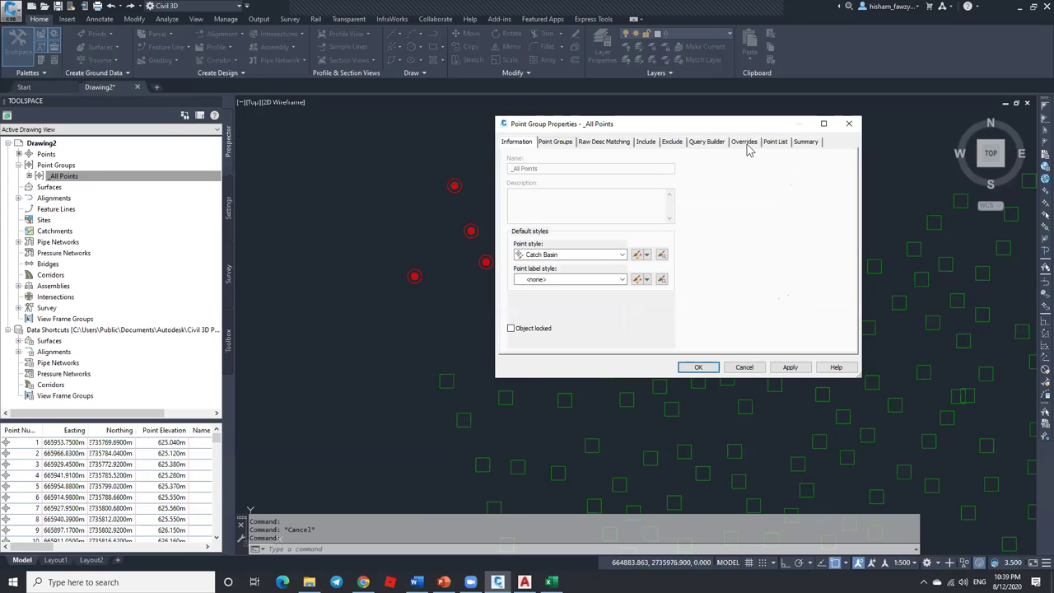
{"action": "left_click", "coordinate": [746, 143]}
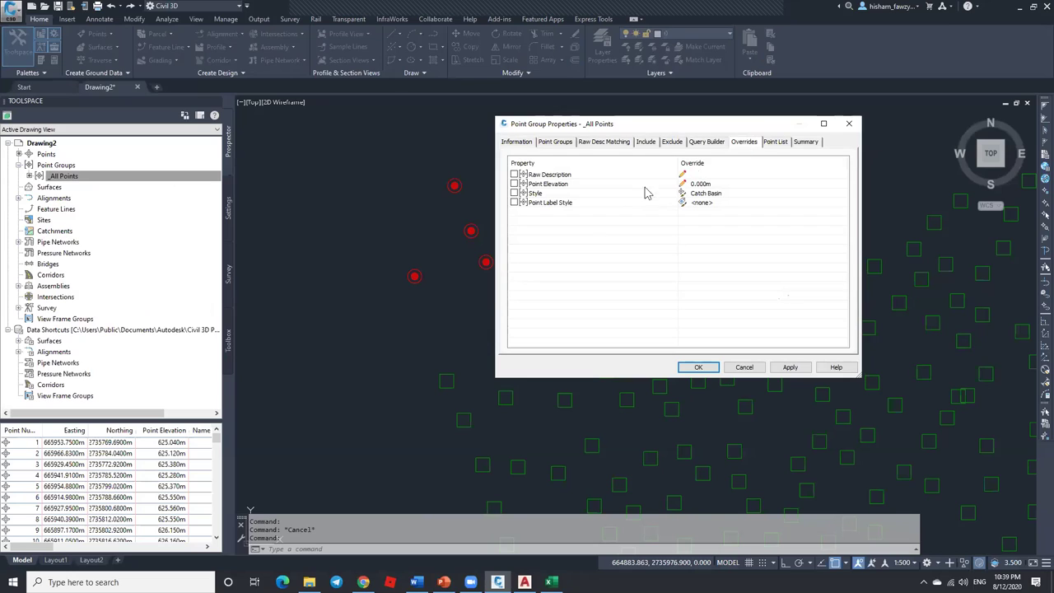
{"action": "left_click", "coordinate": [514, 193]}
{"action": "left_click", "coordinate": [736, 195]}
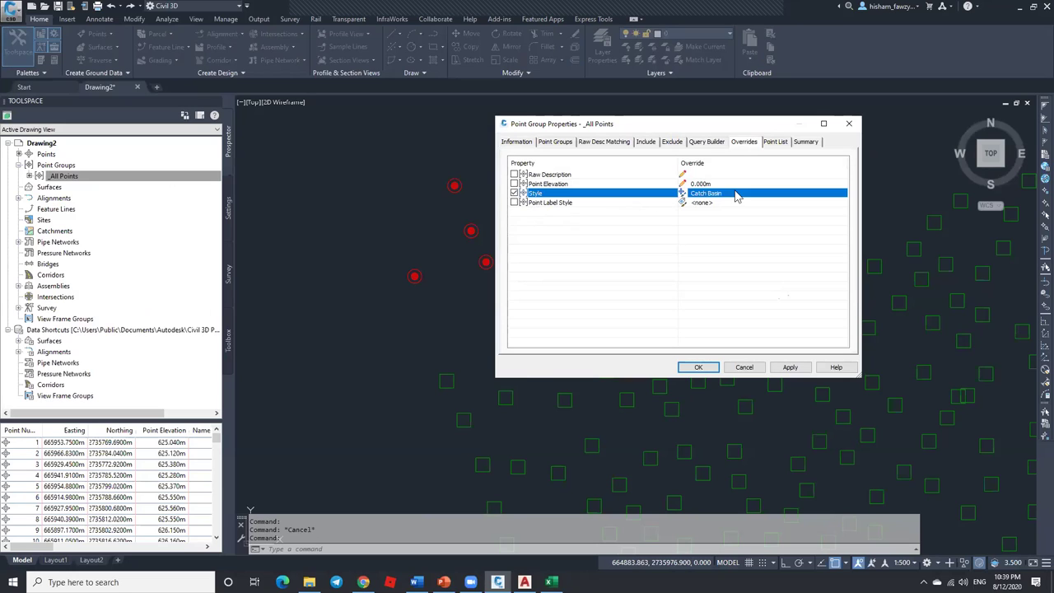
{"action": "left_click", "coordinate": [738, 197]}
{"action": "left_click", "coordinate": [671, 247]}
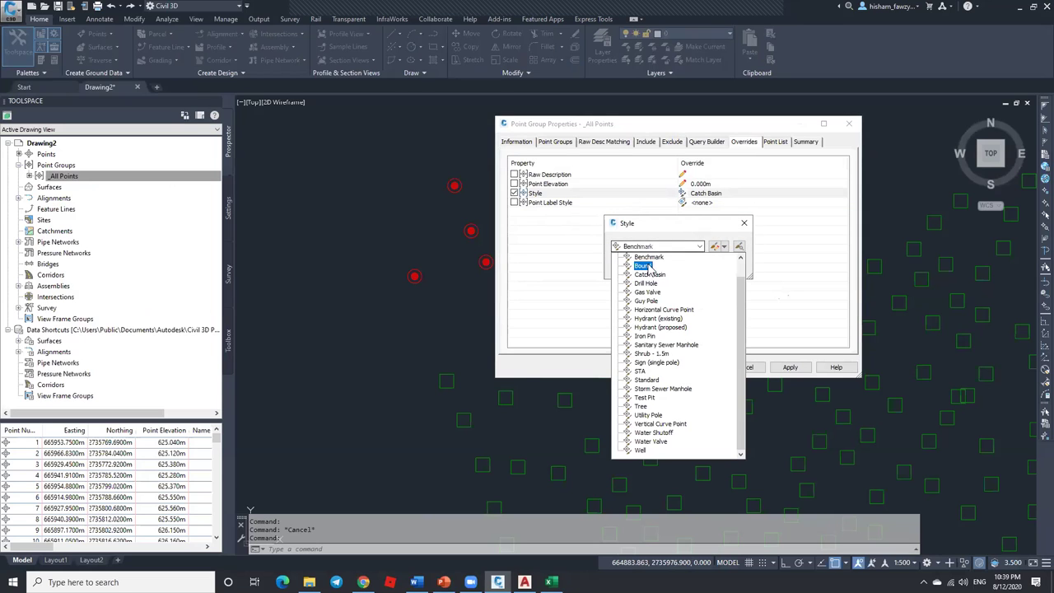
{"action": "left_click", "coordinate": [644, 257]}
{"action": "left_click", "coordinate": [632, 267]}
{"action": "left_click", "coordinate": [699, 367]}
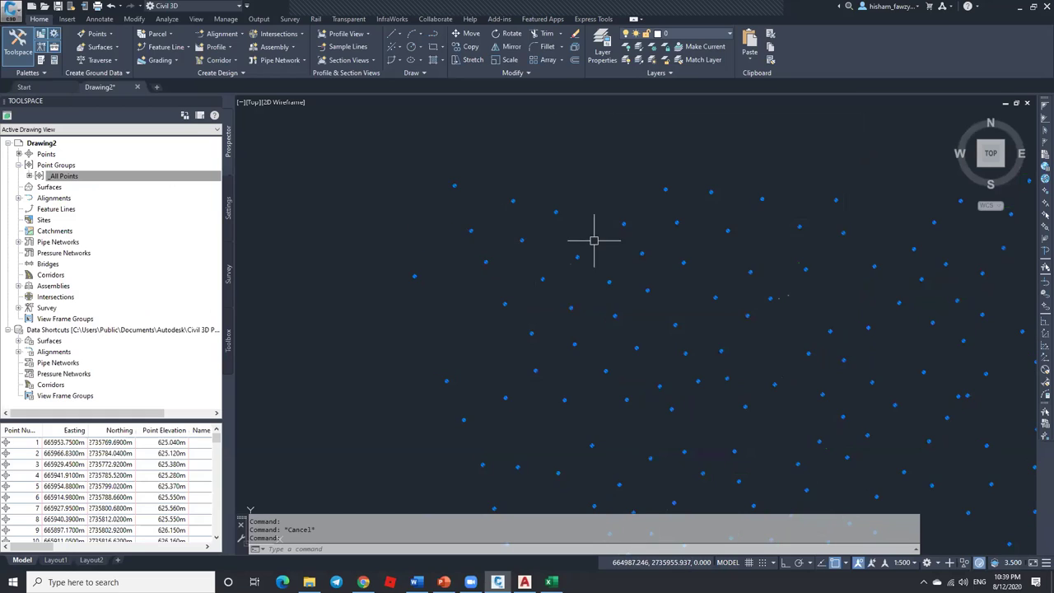
Step: Check the style assigned to the four northwest corner points in their properties, then close the properties
{"action": "left_click", "coordinate": [510, 167]}
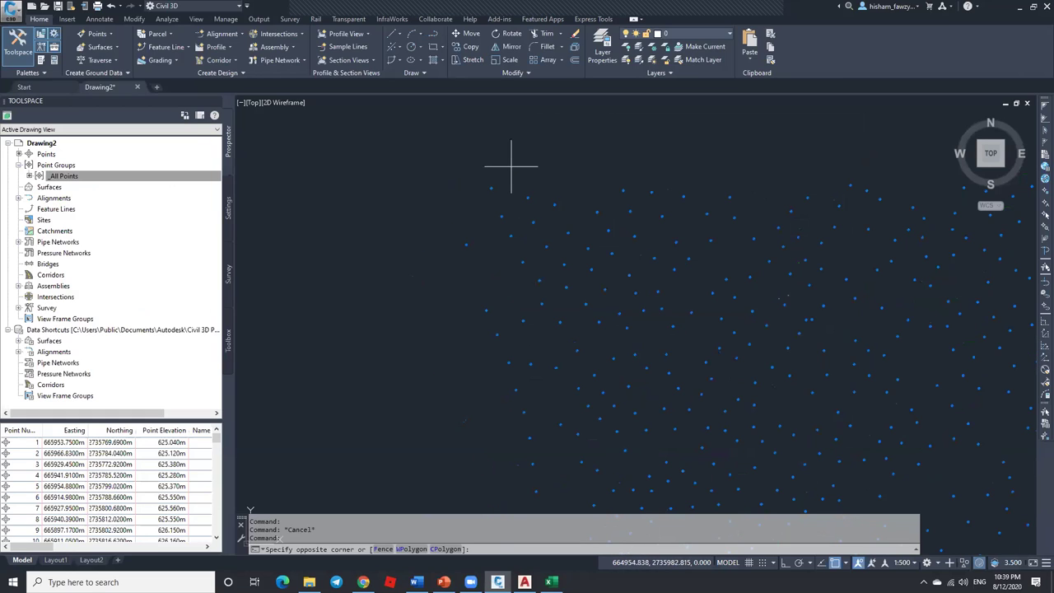
{"action": "left_click", "coordinate": [440, 251]}
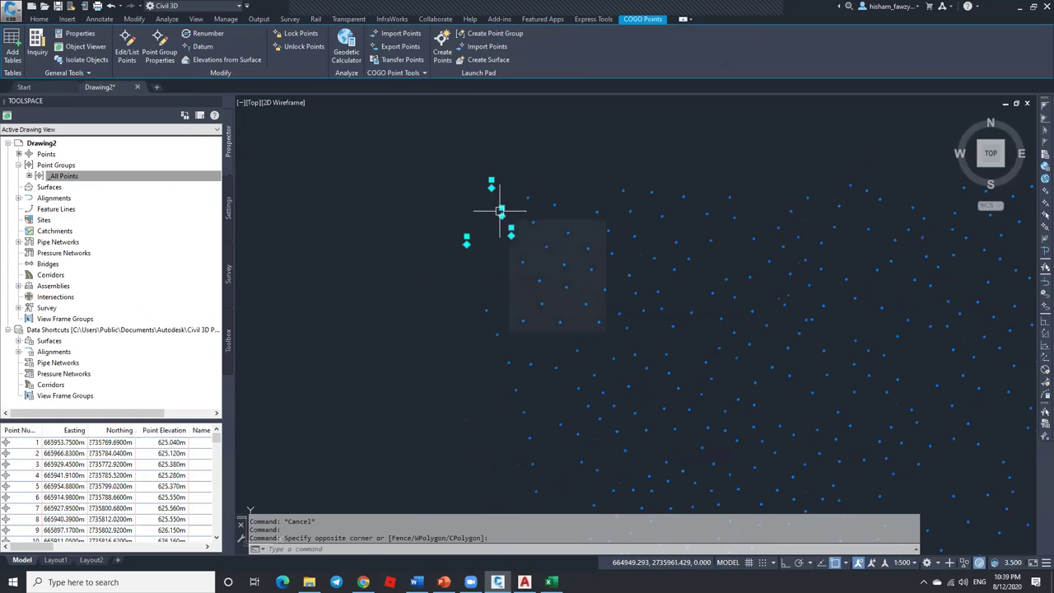
{"action": "key", "text": "ctrl+1"}
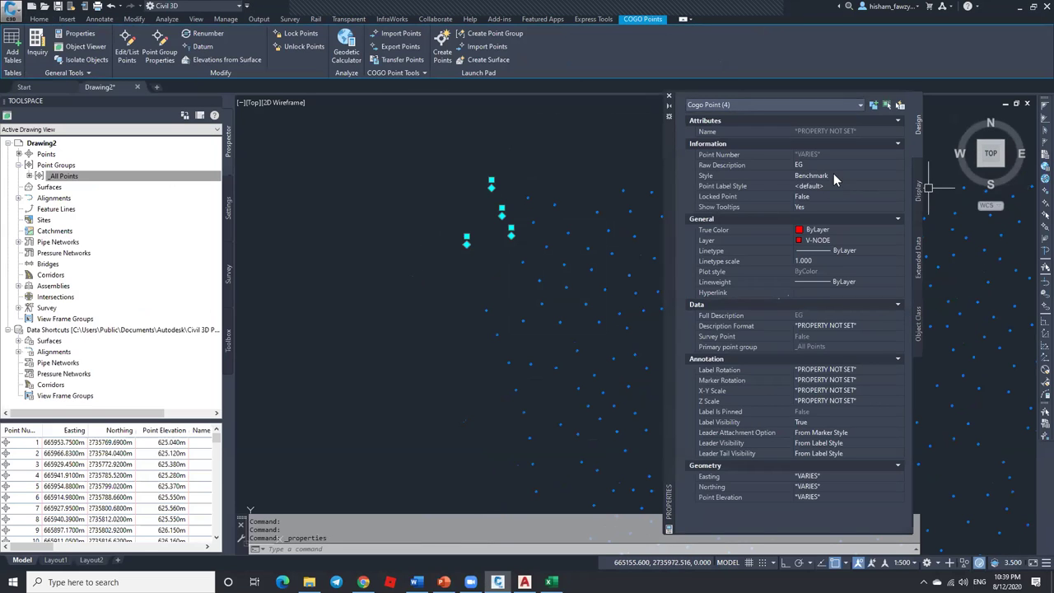
{"action": "left_click", "coordinate": [669, 95]}
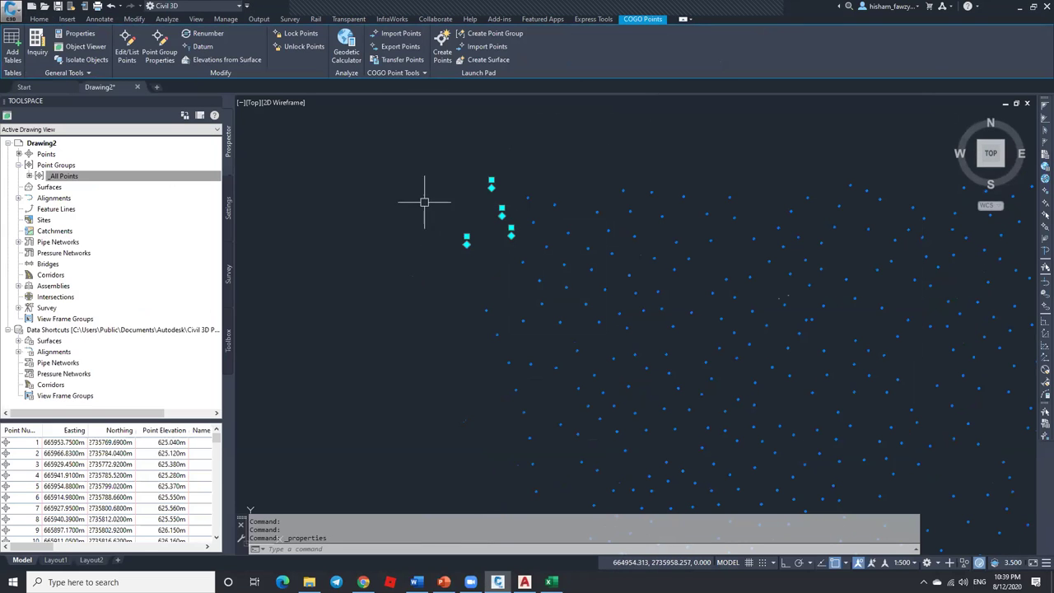
Step: Turn off the Style override in the _All Points group's properties so individual point styles apply
{"action": "left_click", "coordinate": [94, 175]}
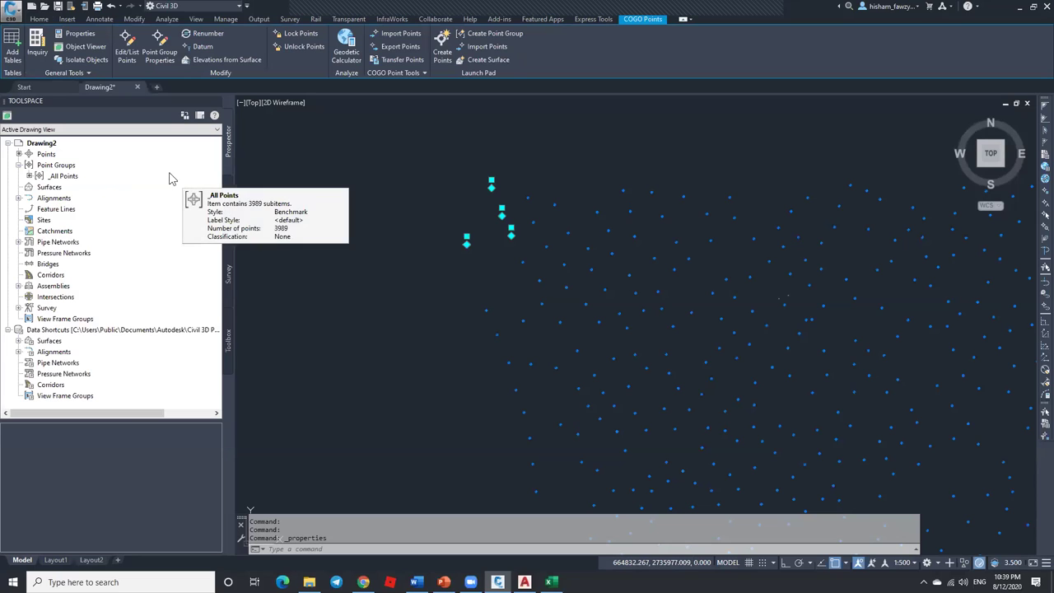
{"action": "right_click", "coordinate": [129, 177]}
{"action": "left_click", "coordinate": [163, 181]}
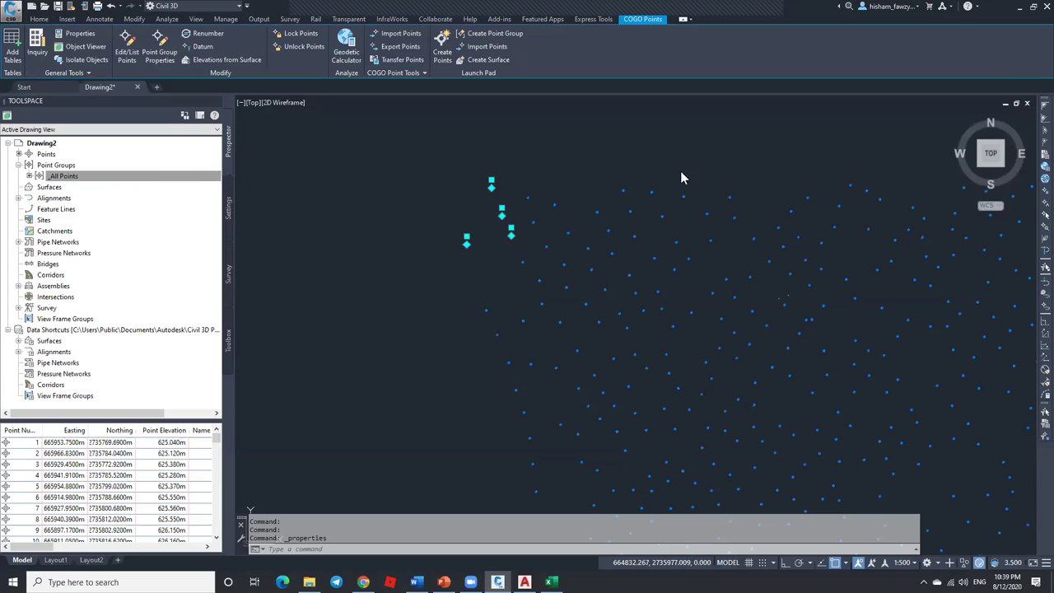
{"action": "left_click", "coordinate": [744, 142]}
{"action": "left_click", "coordinate": [515, 194]}
{"action": "left_click", "coordinate": [515, 194]}
{"action": "left_click", "coordinate": [708, 367]}
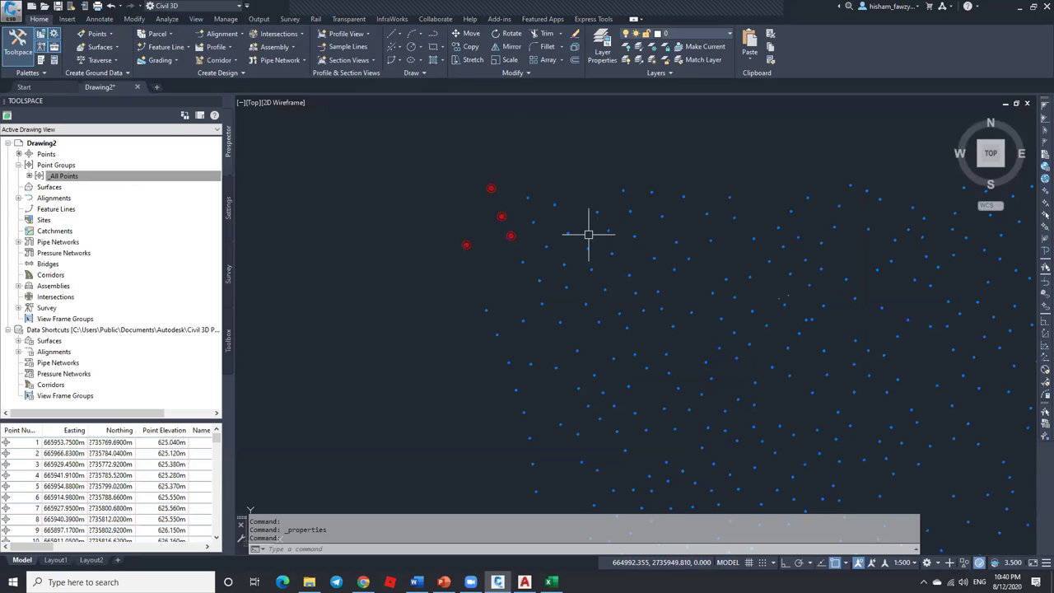
Step: Set the style of the four red northwest corner points to <default>, then close their properties and clear the selection
{"action": "left_click", "coordinate": [515, 174]}
{"action": "left_click", "coordinate": [443, 247]}
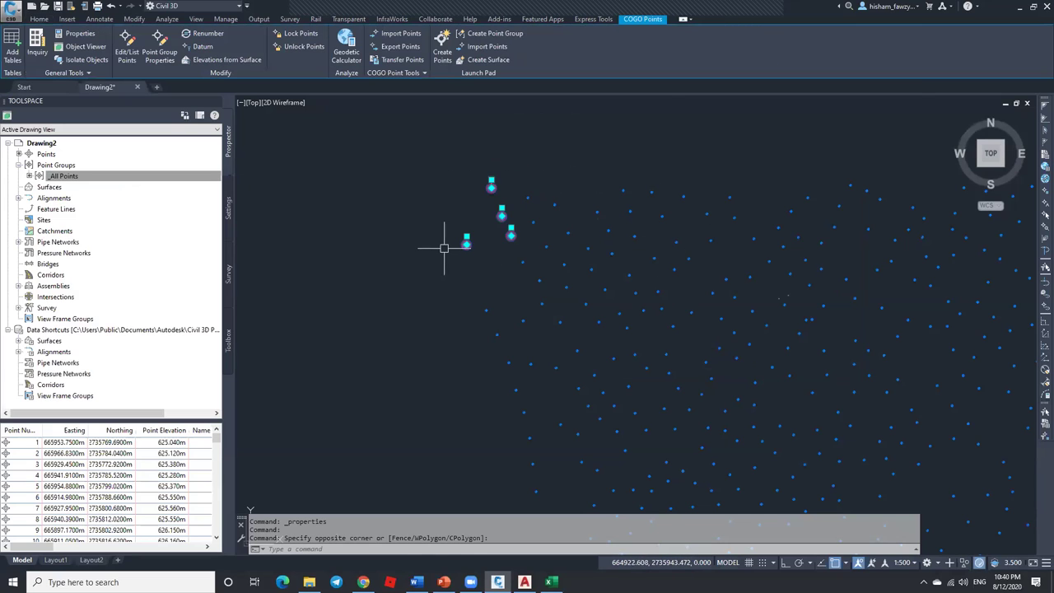
{"action": "key", "text": "ctrl+1"}
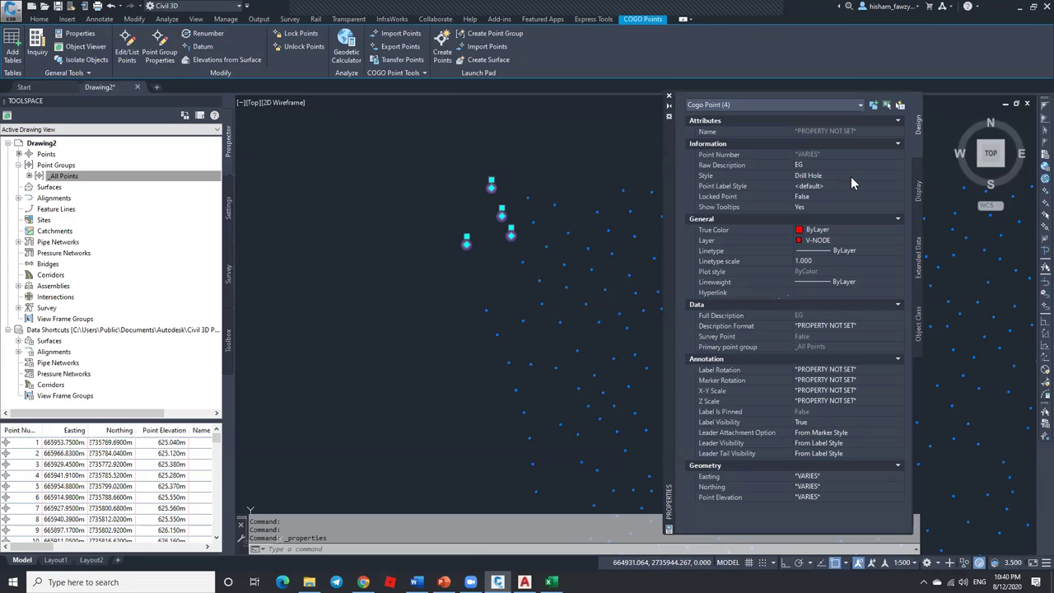
{"action": "left_click", "coordinate": [847, 176]}
{"action": "scroll", "coordinate": [832, 329], "scroll_direction": "down", "scroll_amount": 1}
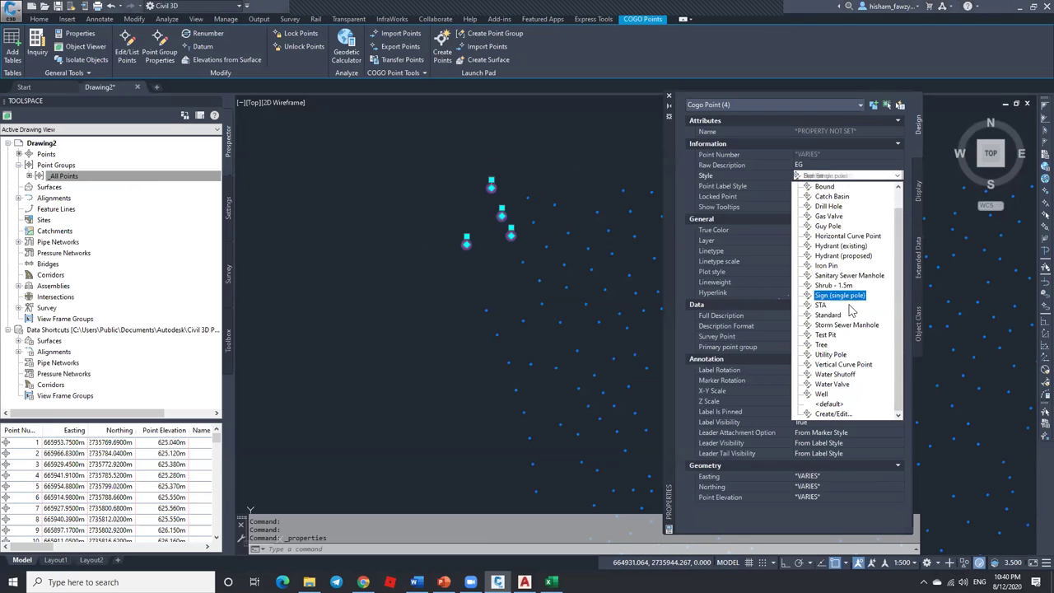
{"action": "left_click", "coordinate": [828, 404]}
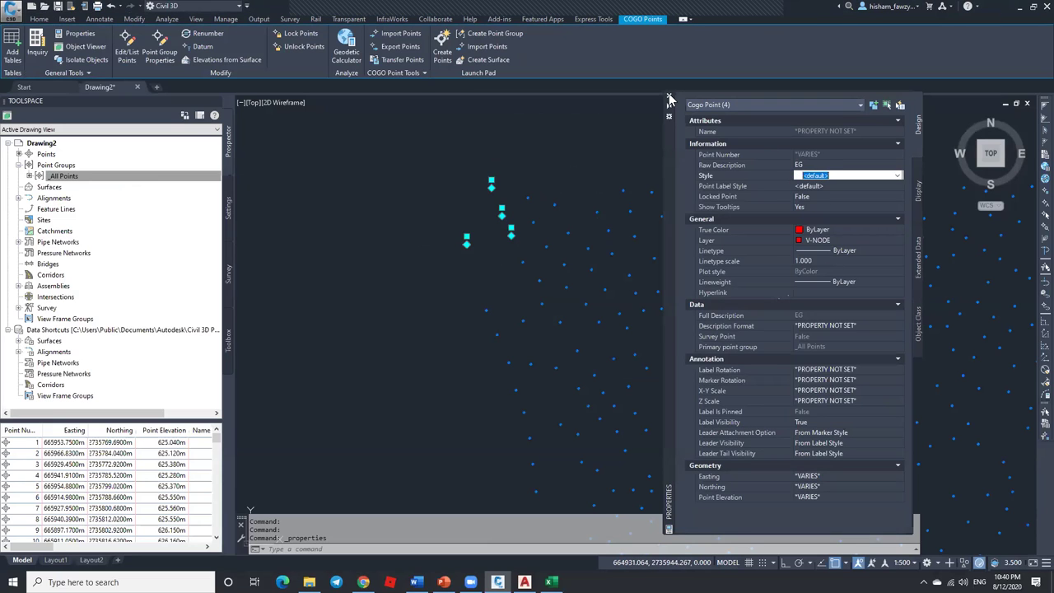
{"action": "left_click", "coordinate": [670, 98]}
{"action": "scroll", "coordinate": [595, 162], "scroll_direction": "down", "scroll_amount": 2}
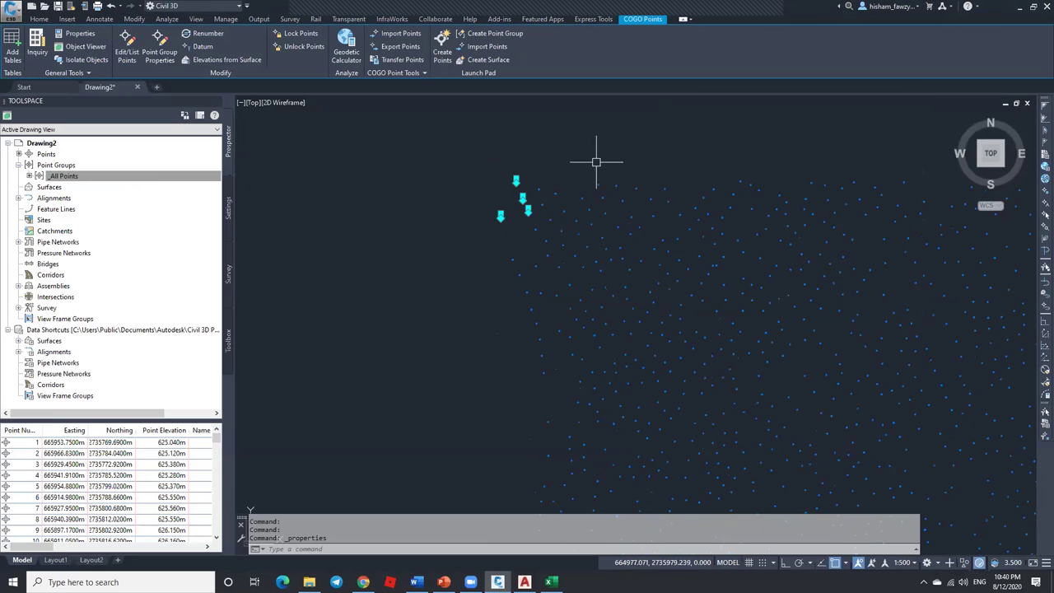
{"action": "key", "text": "Escape"}
{"action": "right_click", "coordinate": [88, 178]}
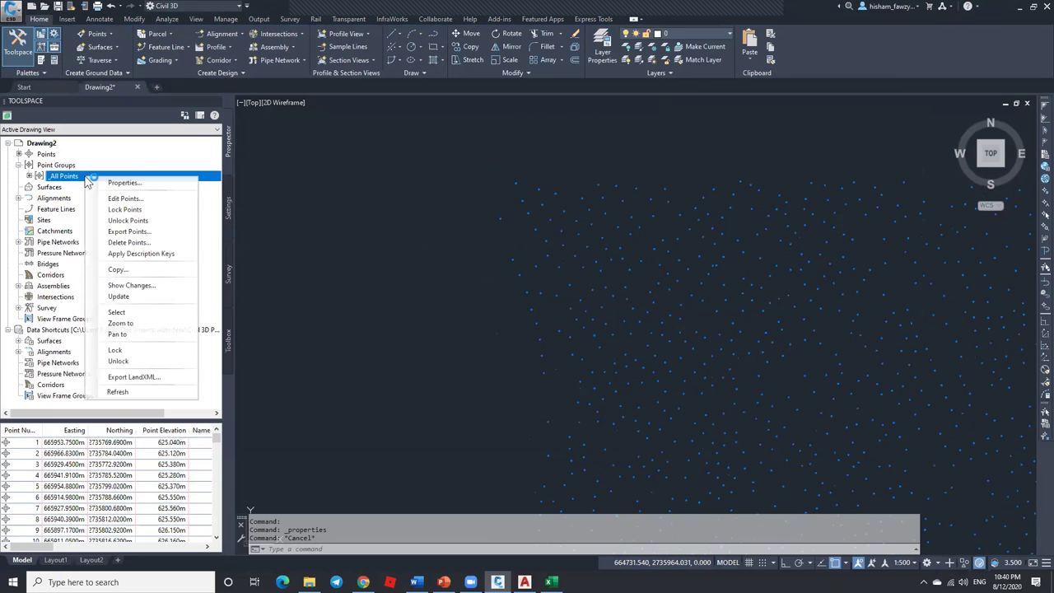
{"action": "left_click", "coordinate": [162, 184]}
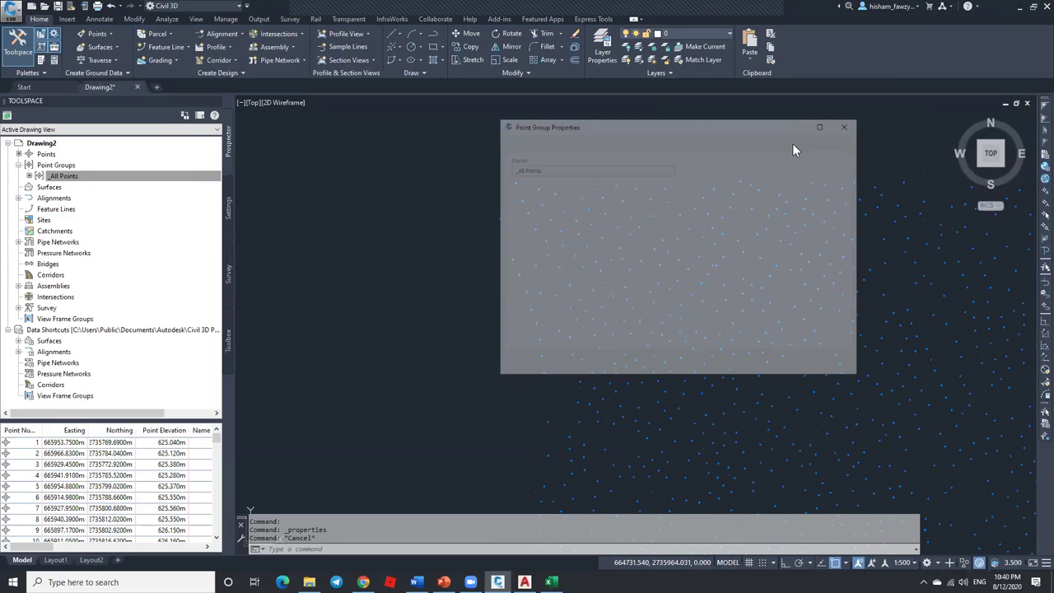
{"action": "left_click", "coordinate": [745, 142]}
{"action": "left_click", "coordinate": [514, 193]}
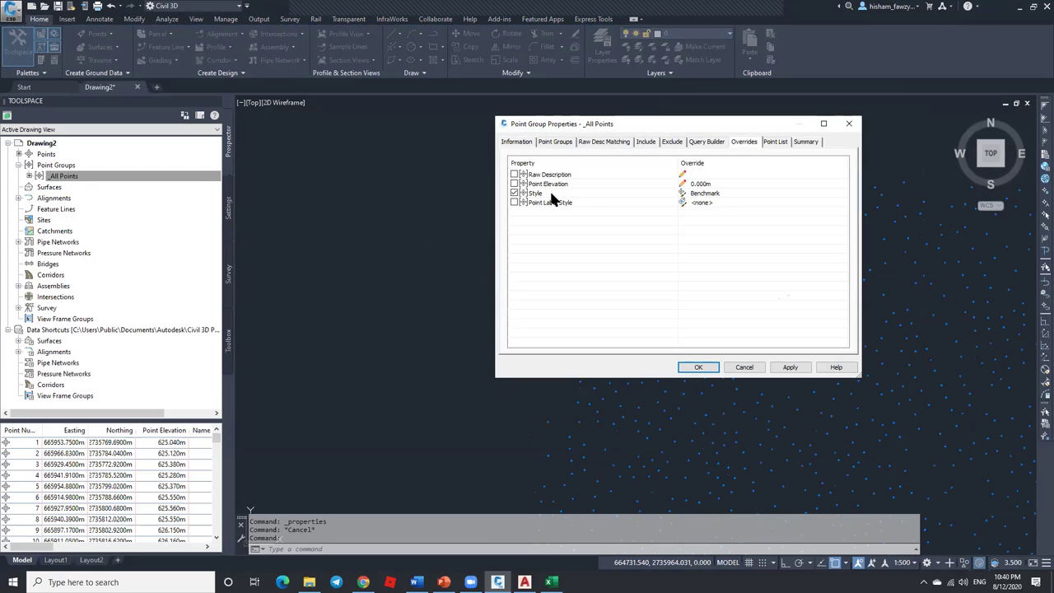
{"action": "left_click", "coordinate": [732, 194]}
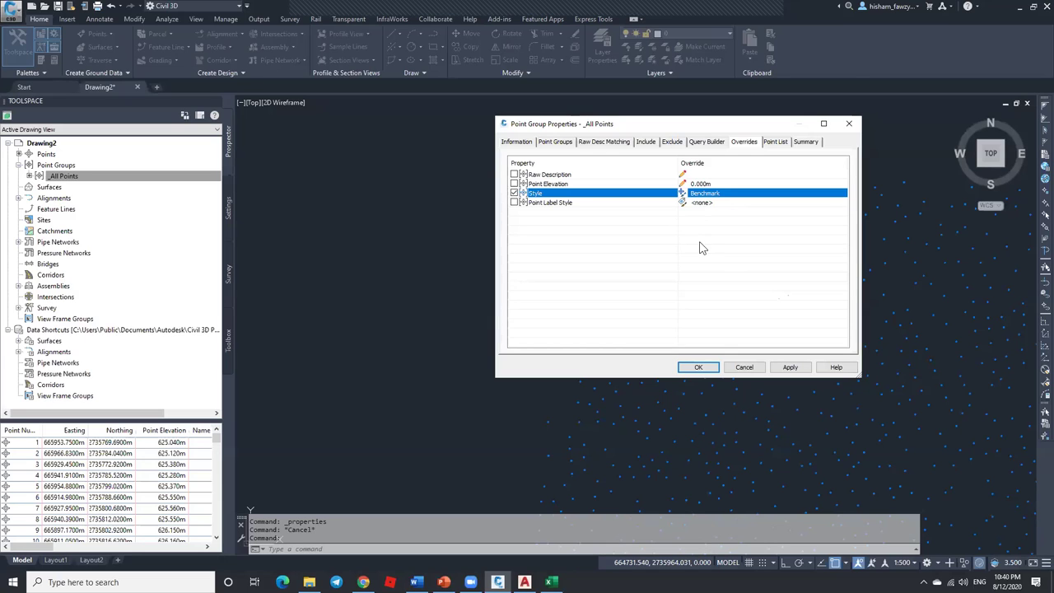
{"action": "left_click", "coordinate": [735, 366]}
{"action": "scroll", "coordinate": [594, 207], "scroll_direction": "down", "scroll_amount": 3}
{"action": "key", "text": "Escape"}
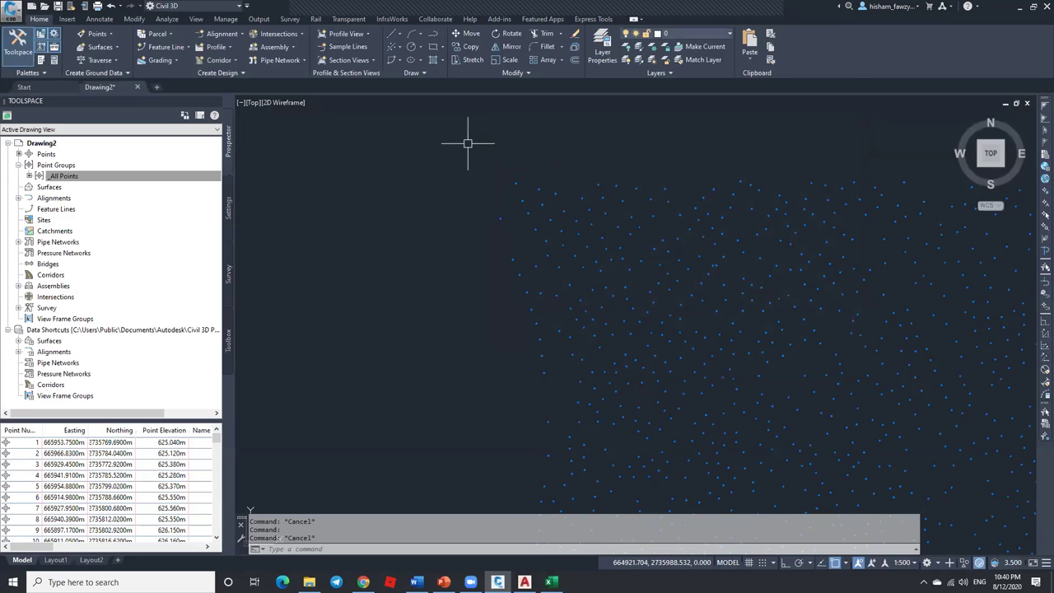
Step: Choose the _All Points group's default point style by picking an existing survey point from the drawing
{"action": "scroll", "coordinate": [588, 175], "scroll_direction": "down", "scroll_amount": 3}
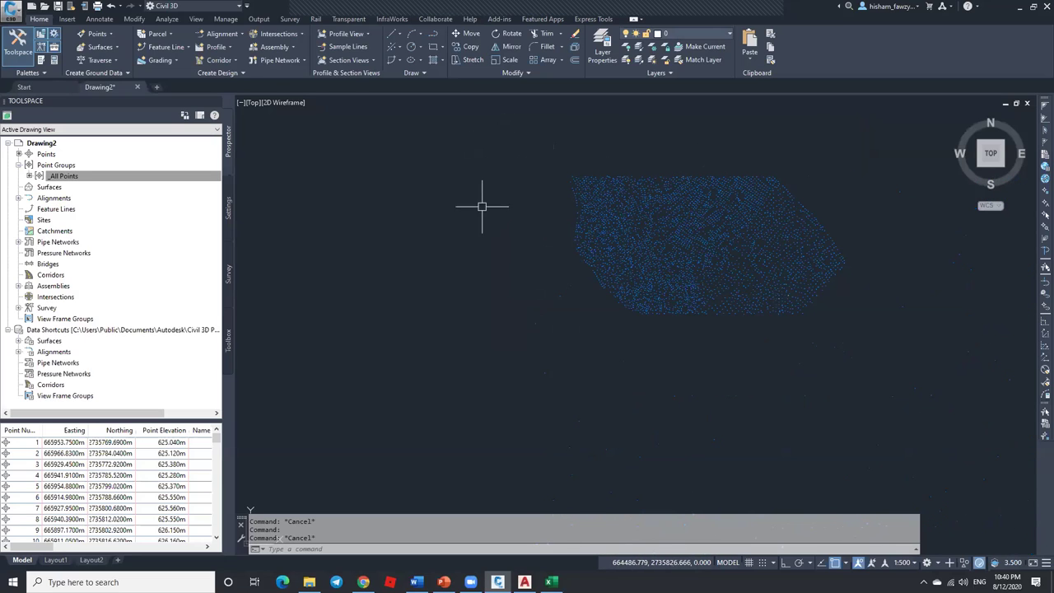
{"action": "right_click", "coordinate": [89, 177]}
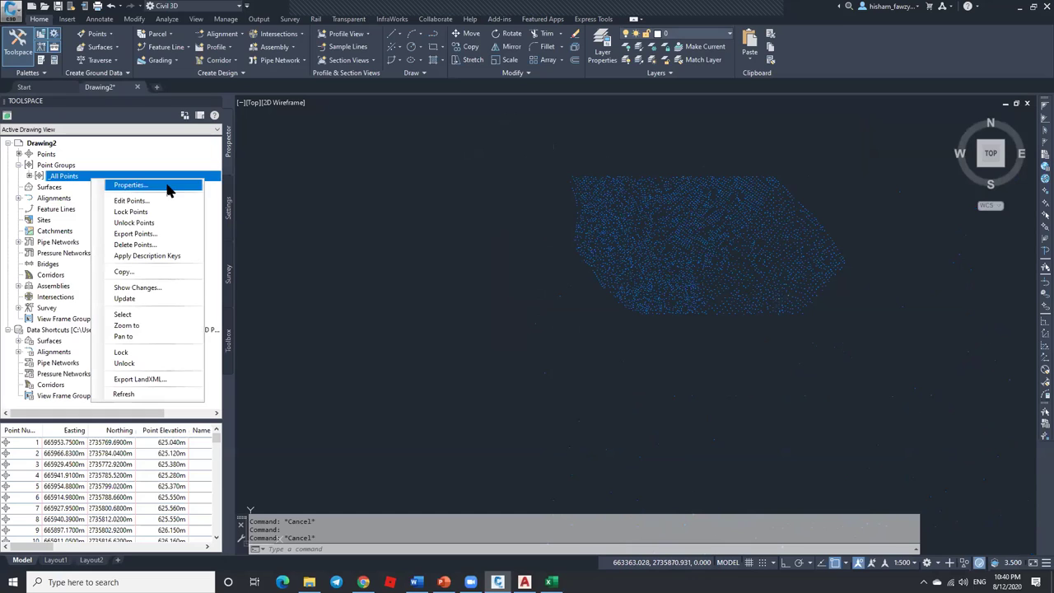
{"action": "left_click", "coordinate": [167, 186]}
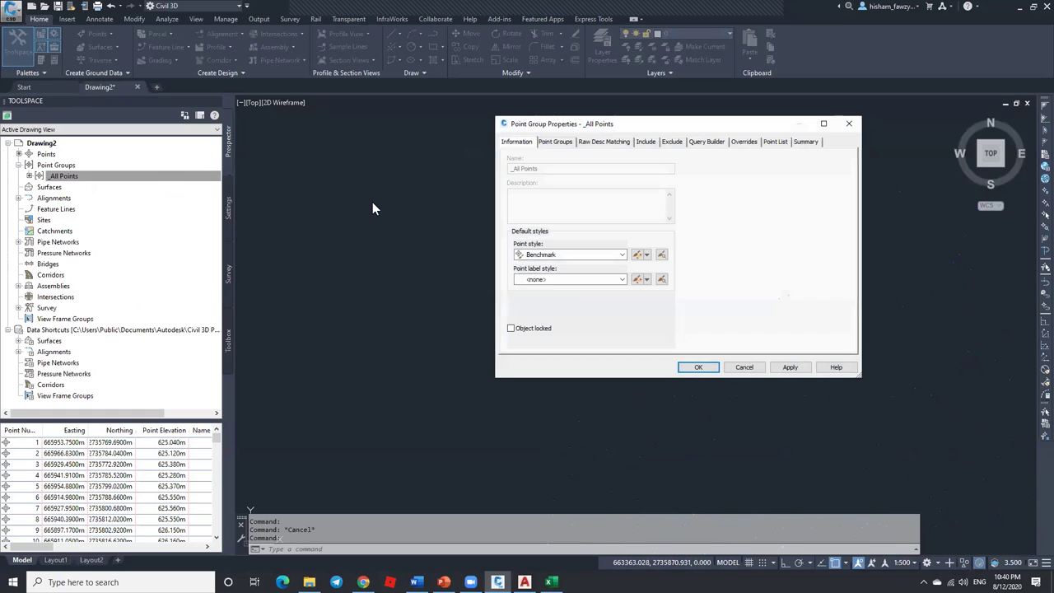
{"action": "left_click", "coordinate": [648, 257]}
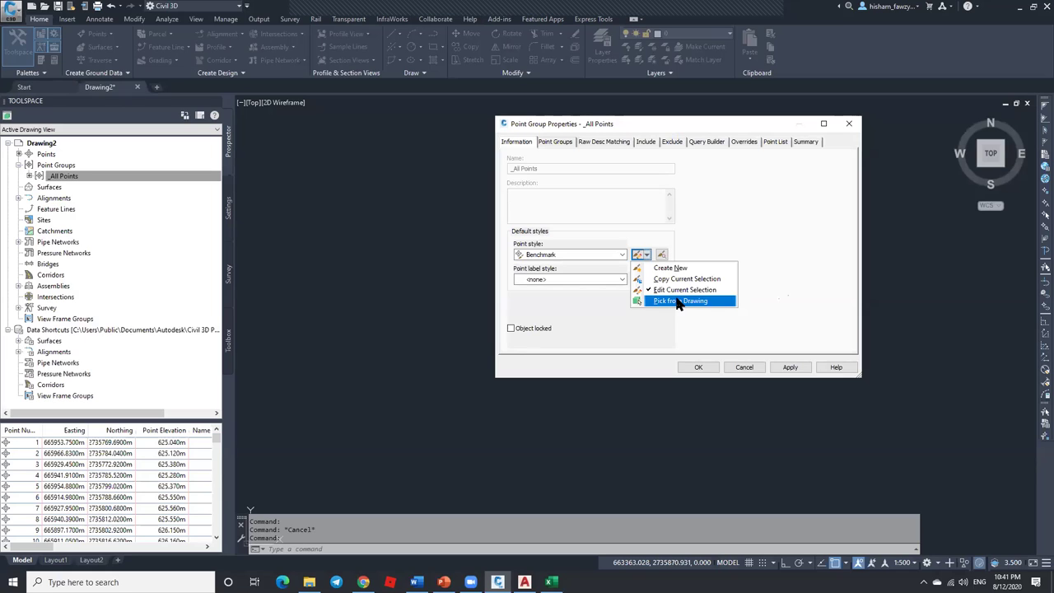
{"action": "left_click", "coordinate": [677, 302]}
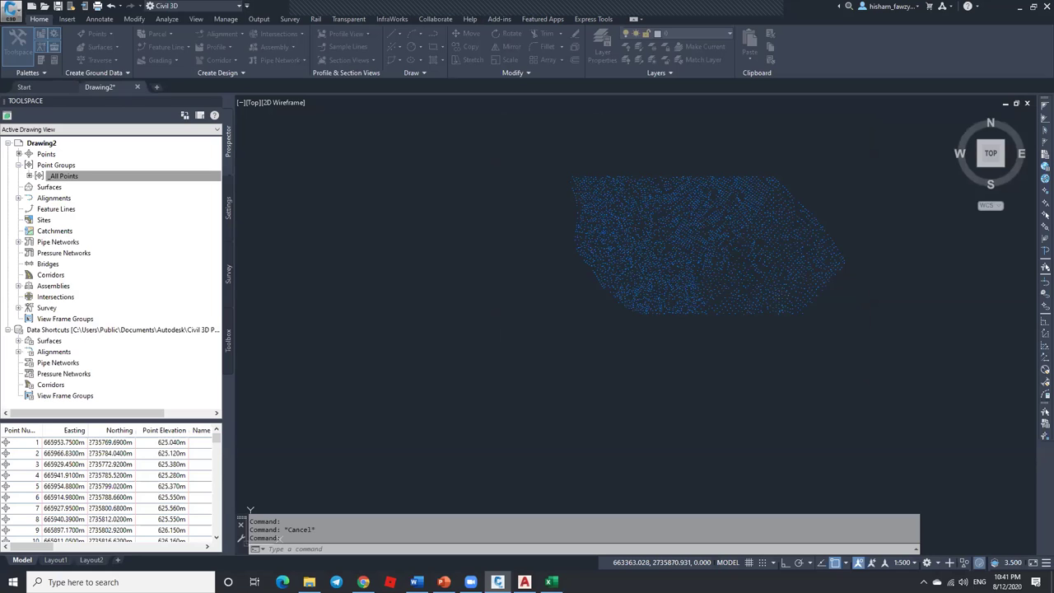
{"action": "scroll", "coordinate": [580, 184], "scroll_direction": "up", "scroll_amount": 2}
{"action": "scroll", "coordinate": [569, 197], "scroll_direction": "up", "scroll_amount": 2}
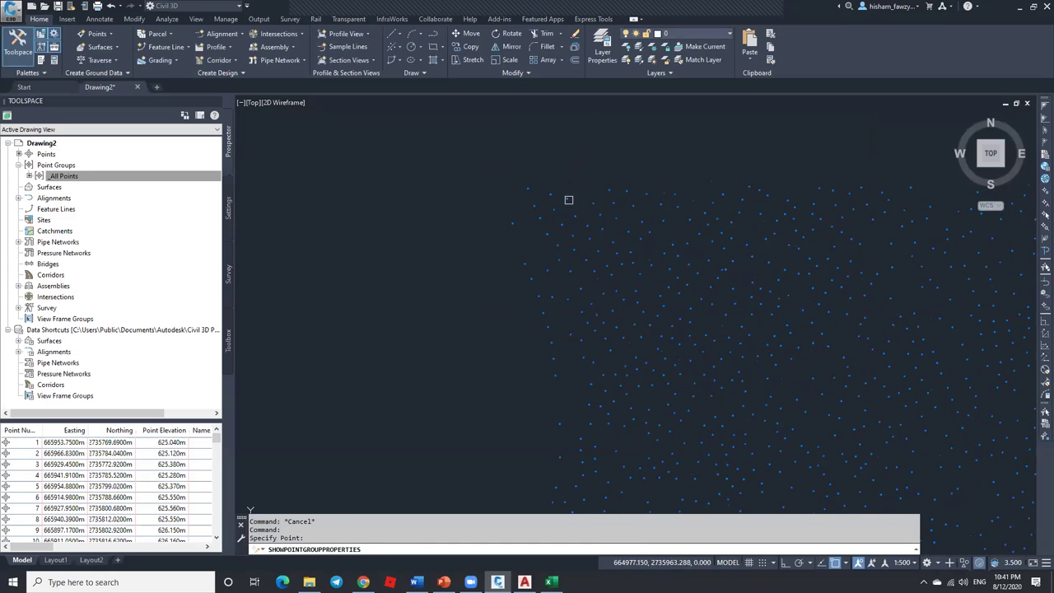
{"action": "left_click", "coordinate": [612, 230]}
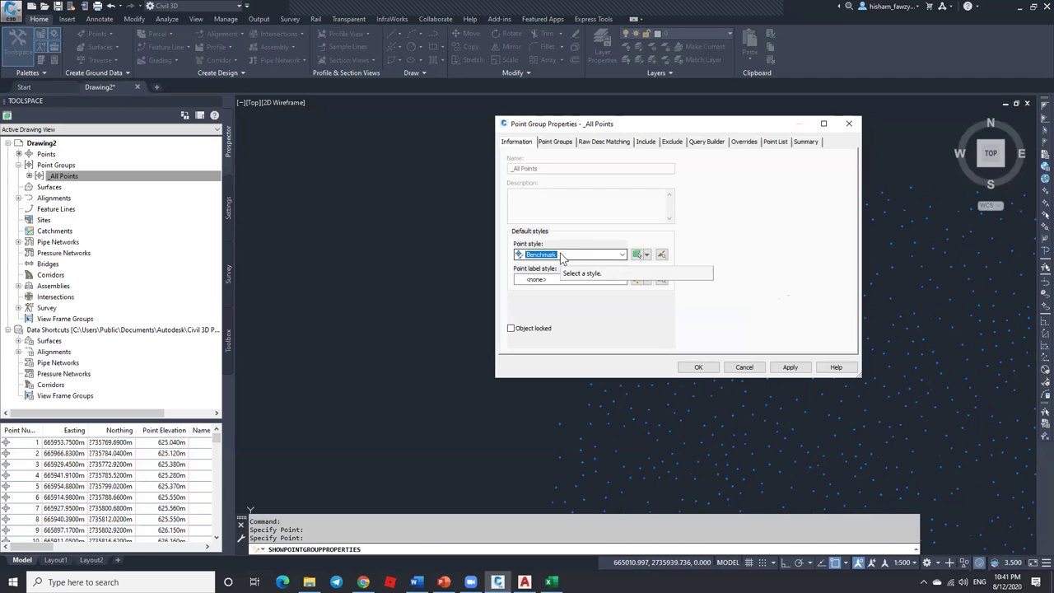
Step: Open the Benchmark point style for editing and examine its name, description, creator and creation date
{"action": "left_click", "coordinate": [647, 257]}
{"action": "left_click", "coordinate": [646, 287]}
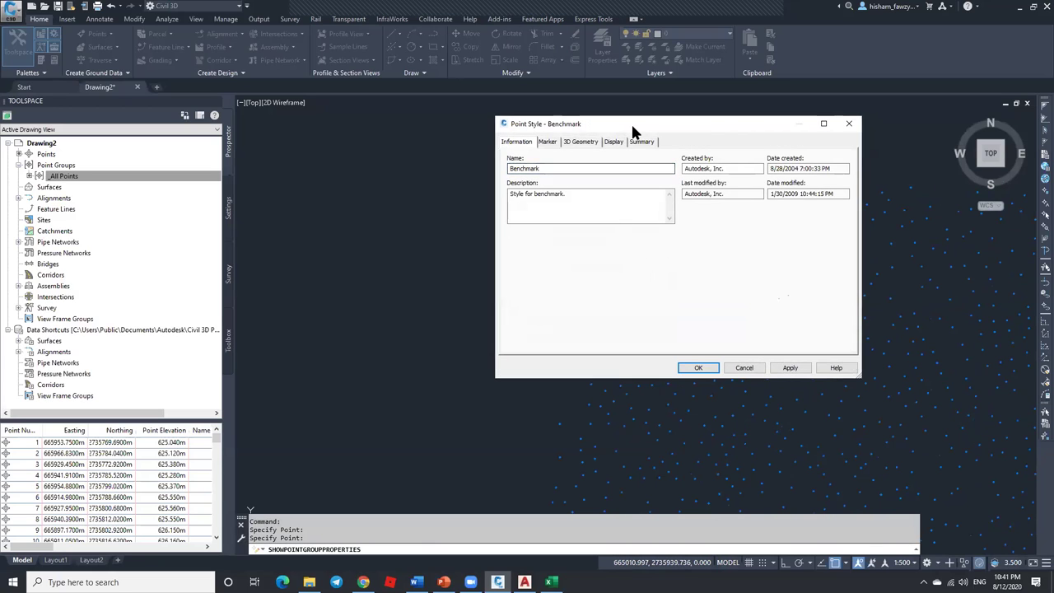
{"action": "left_click_drag", "start_coordinate": [635, 121], "coordinate": [544, 160]}
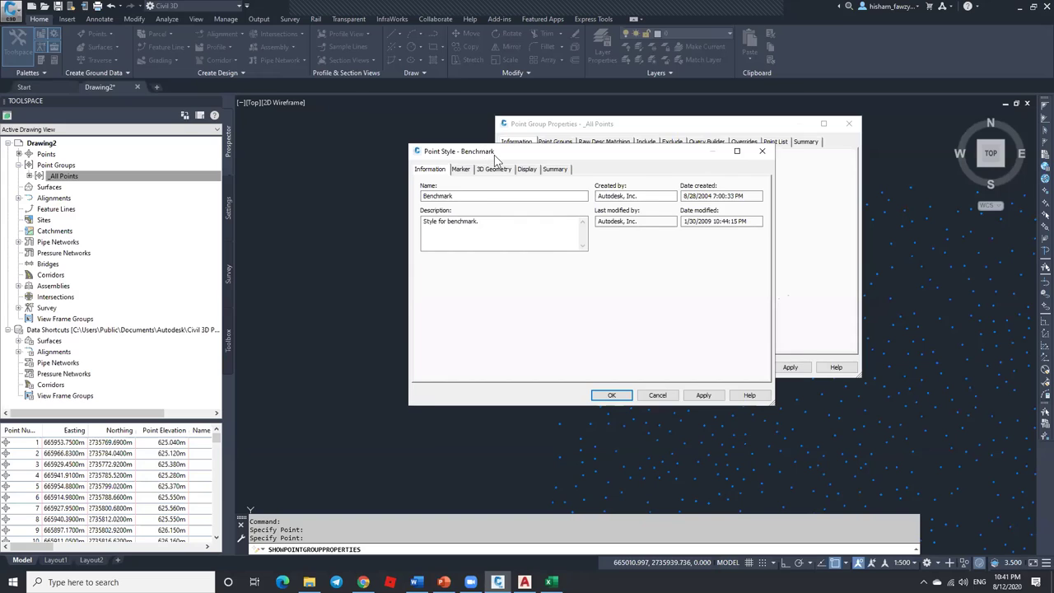
{"action": "left_click_drag", "start_coordinate": [495, 155], "coordinate": [524, 164]}
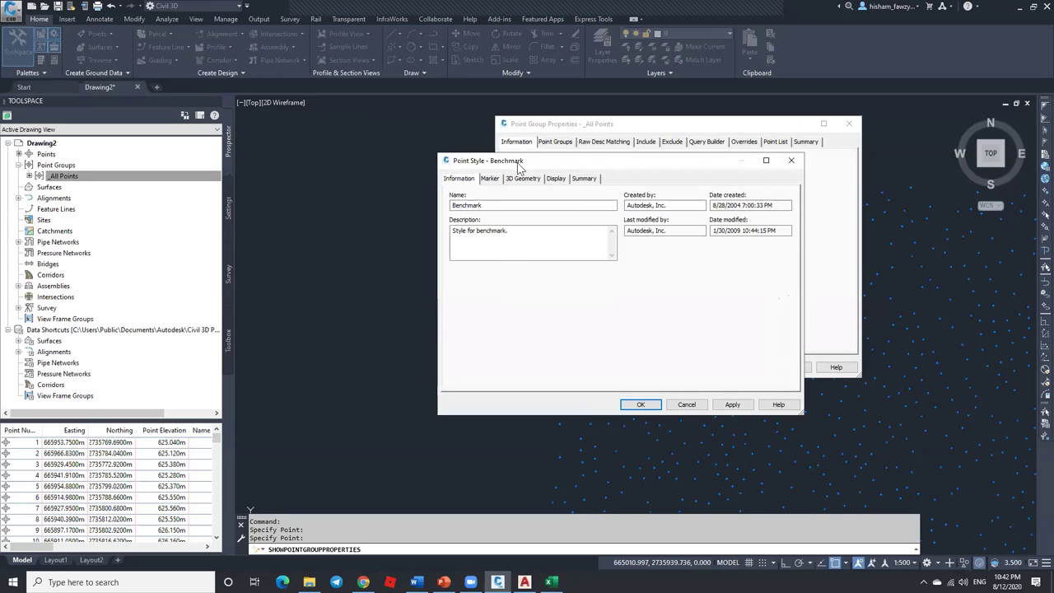
{"action": "left_click", "coordinate": [498, 205]}
{"action": "double_click", "coordinate": [493, 205]}
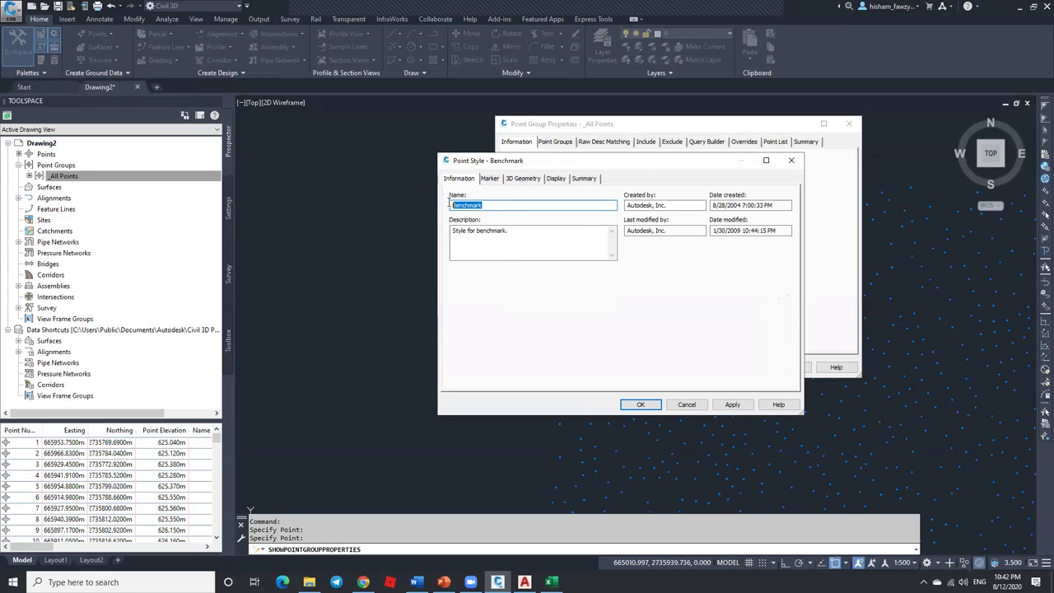
{"action": "left_click", "coordinate": [669, 206]}
{"action": "left_click_drag", "start_coordinate": [670, 205], "coordinate": [595, 206]}
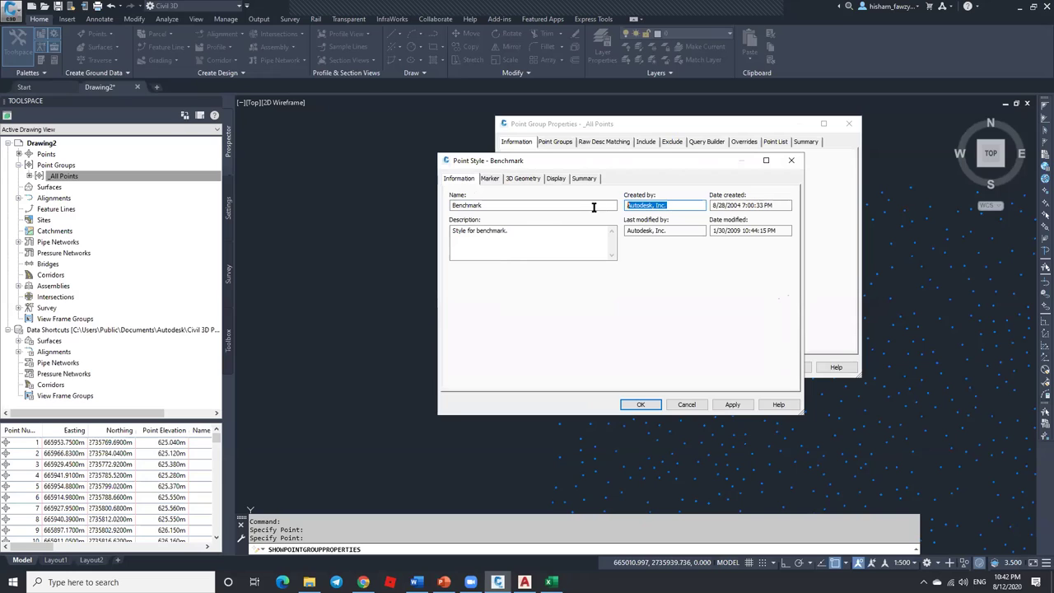
{"action": "left_click_drag", "start_coordinate": [754, 205], "coordinate": [708, 207]}
{"action": "left_click", "coordinate": [505, 239]}
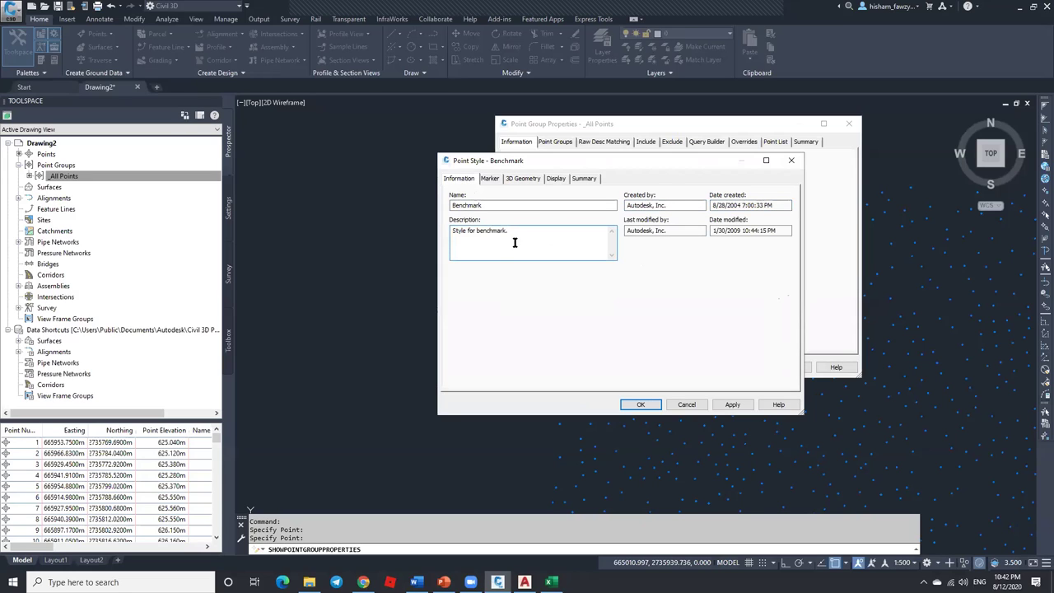
Step: Try the AutoCAD POINT marker for the Benchmark style, followed by a custom vertical-tick marker enclosed by a square and circle
{"action": "left_click", "coordinate": [494, 179]}
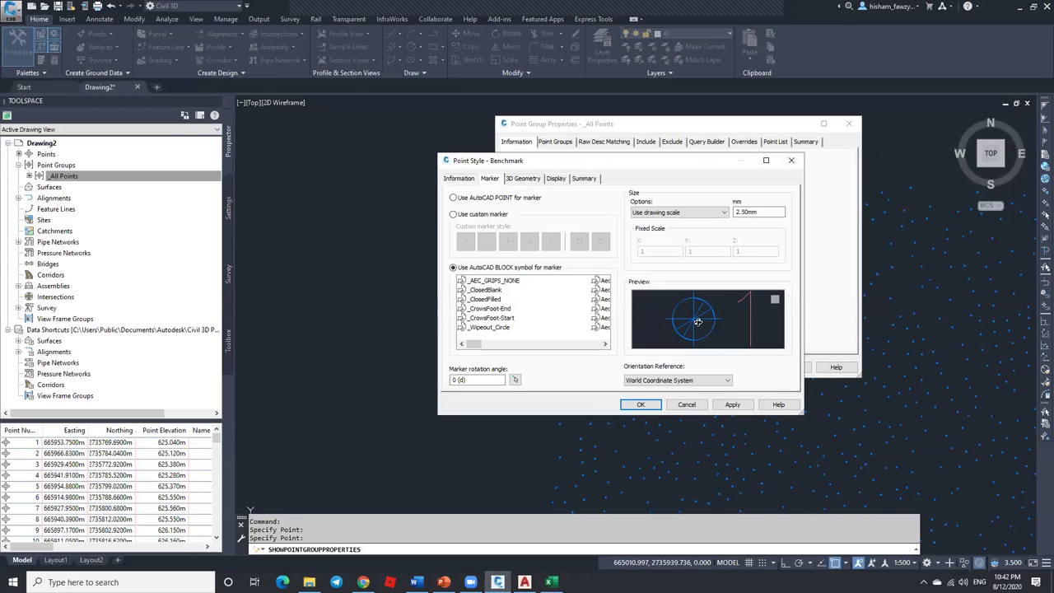
{"action": "left_click", "coordinate": [491, 199]}
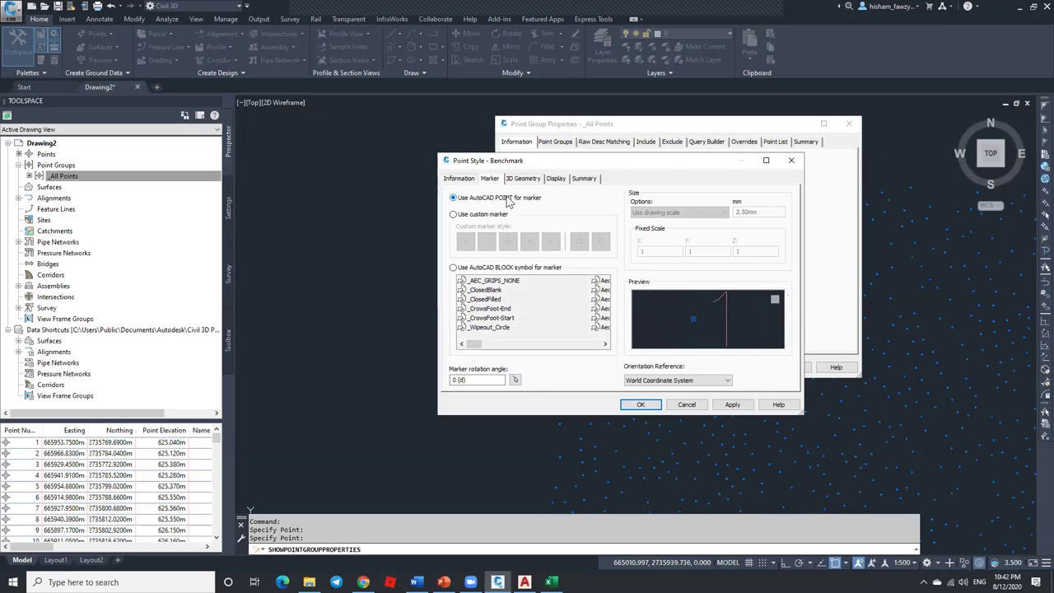
{"action": "left_click", "coordinate": [478, 216]}
{"action": "left_click", "coordinate": [550, 241]}
{"action": "left_click", "coordinate": [579, 241]}
{"action": "left_click", "coordinate": [600, 242]}
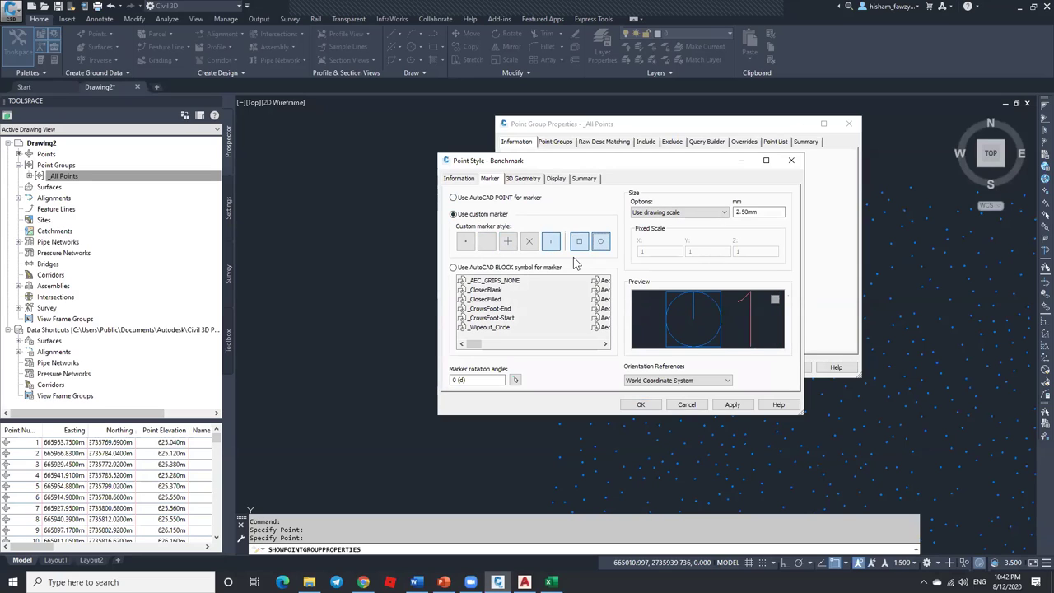
Step: Set the Benchmark style to use an AutoCAD BLOCK symbol as its marker and browse the available block symbols
{"action": "left_click", "coordinate": [476, 268]}
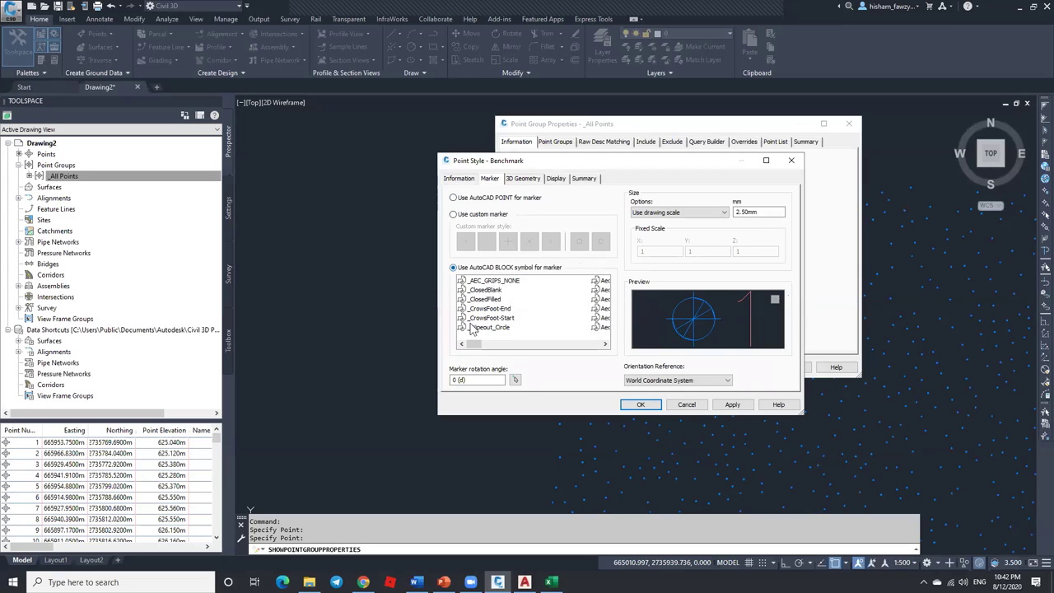
{"action": "mouse_move", "coordinate": [474, 345]}
{"action": "left_mouse_down"}
{"action": "mouse_move", "coordinate": [591, 348]}
{"action": "mouse_move", "coordinate": [466, 348]}
{"action": "left_mouse_up"}
{"action": "left_click_drag", "start_coordinate": [474, 343], "coordinate": [568, 344]}
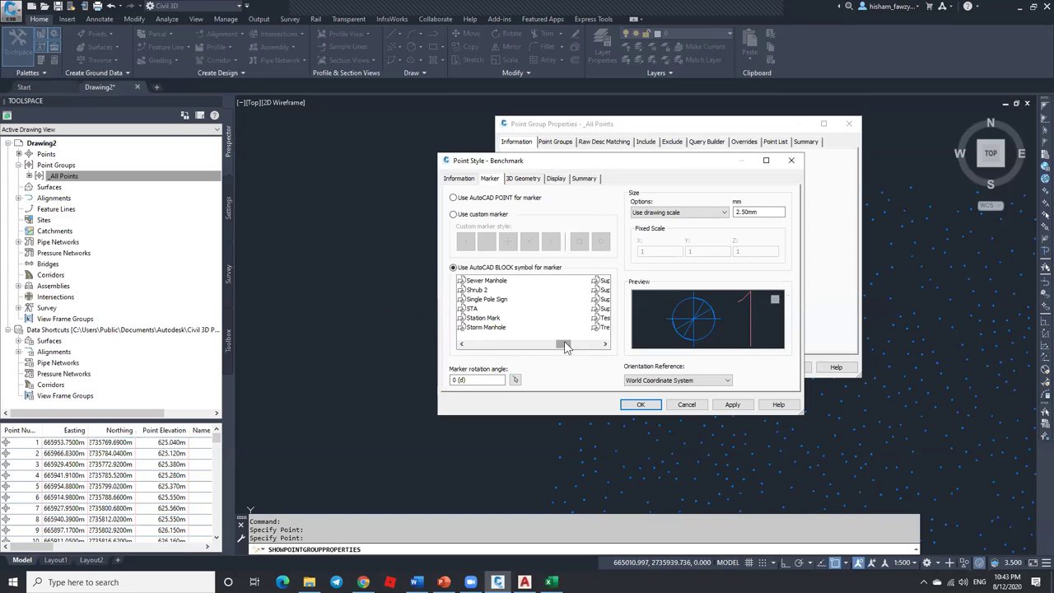
Step: Browse the remaining block symbols for the Benchmark point style and check its 3D geometry and plan display settings
{"action": "left_click_drag", "start_coordinate": [565, 346], "coordinate": [593, 346]}
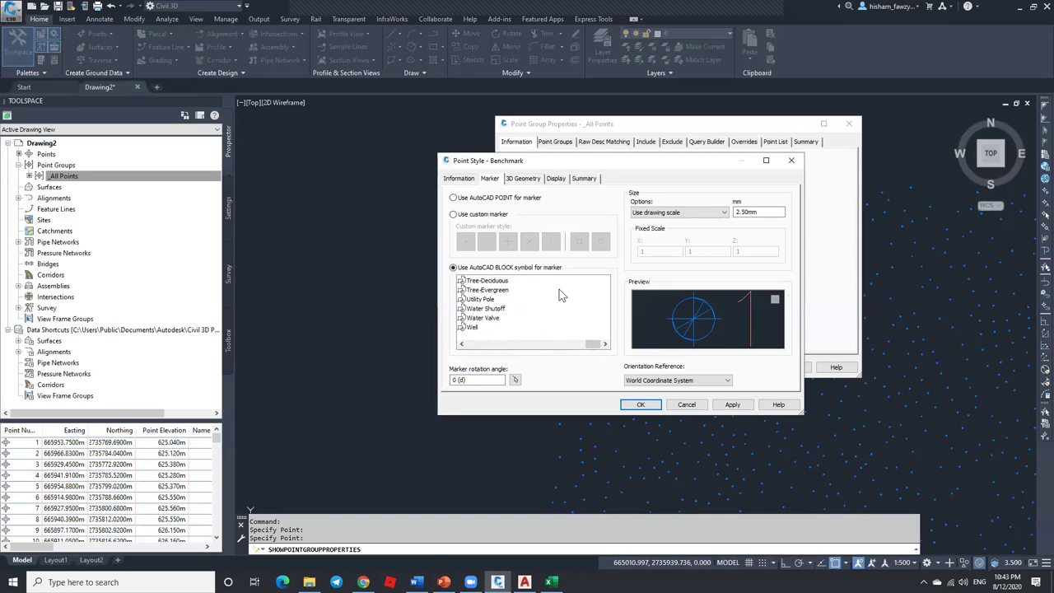
{"action": "scroll", "coordinate": [577, 351], "scroll_direction": "up", "scroll_amount": 5}
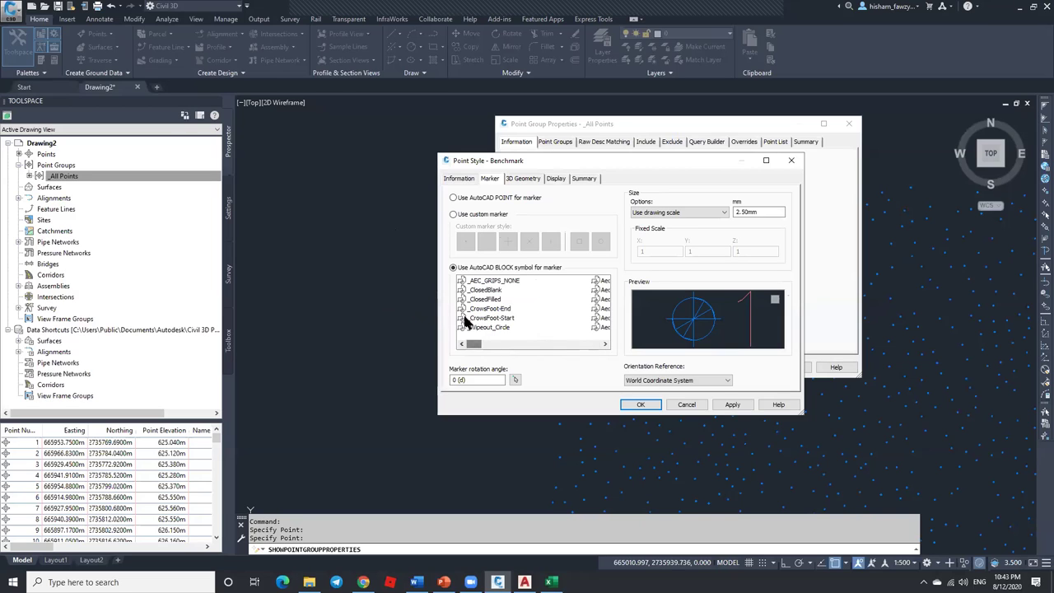
{"action": "left_click", "coordinate": [524, 179]}
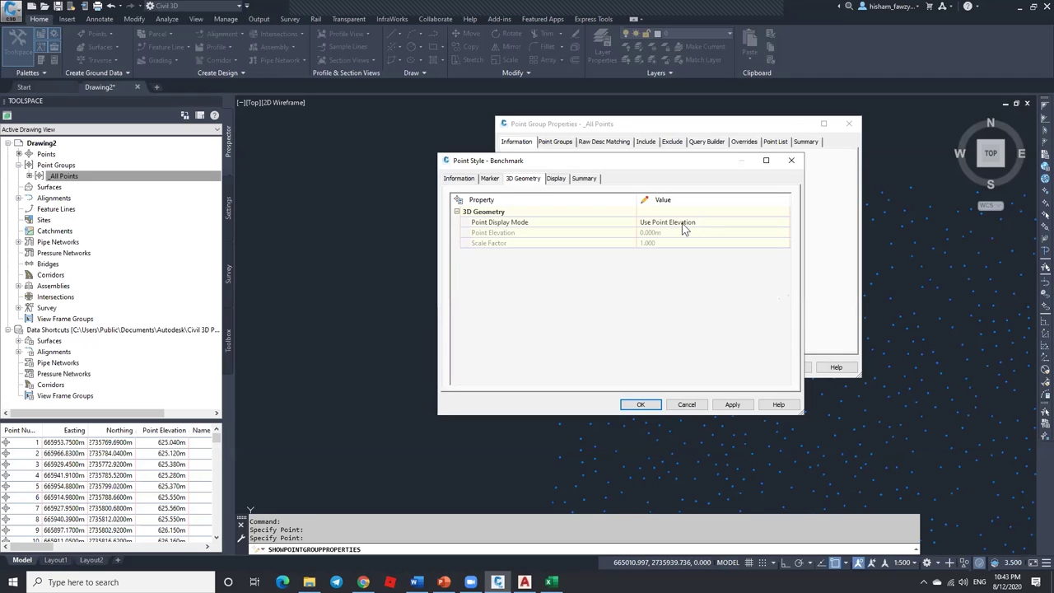
{"action": "left_click", "coordinate": [560, 182]}
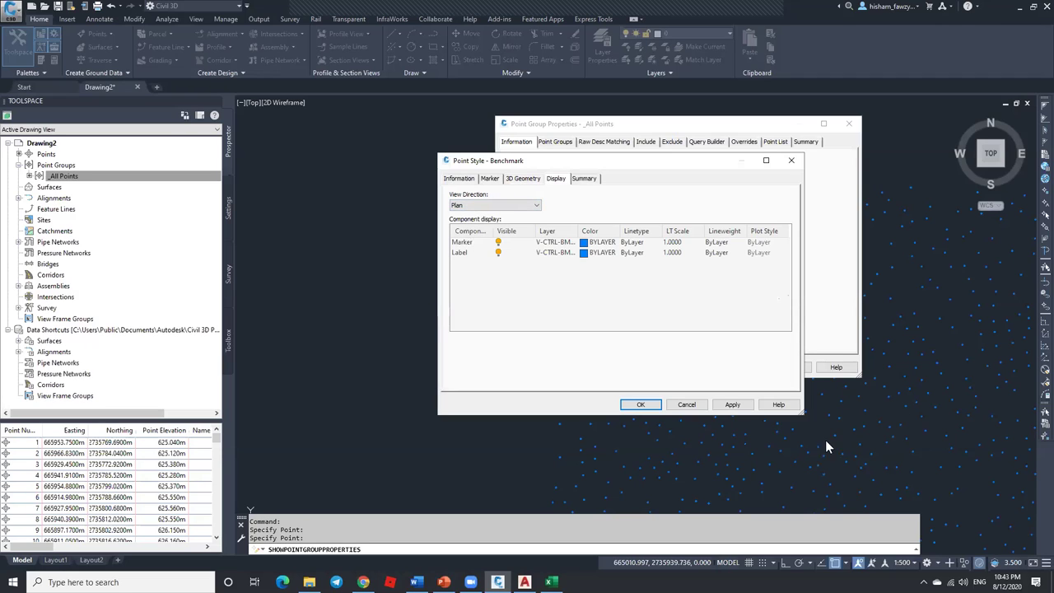
Step: Review the Benchmark style's component display for the Section, Profile and Model view directions, and leave the style and group properties without saving
{"action": "left_click", "coordinate": [509, 208]}
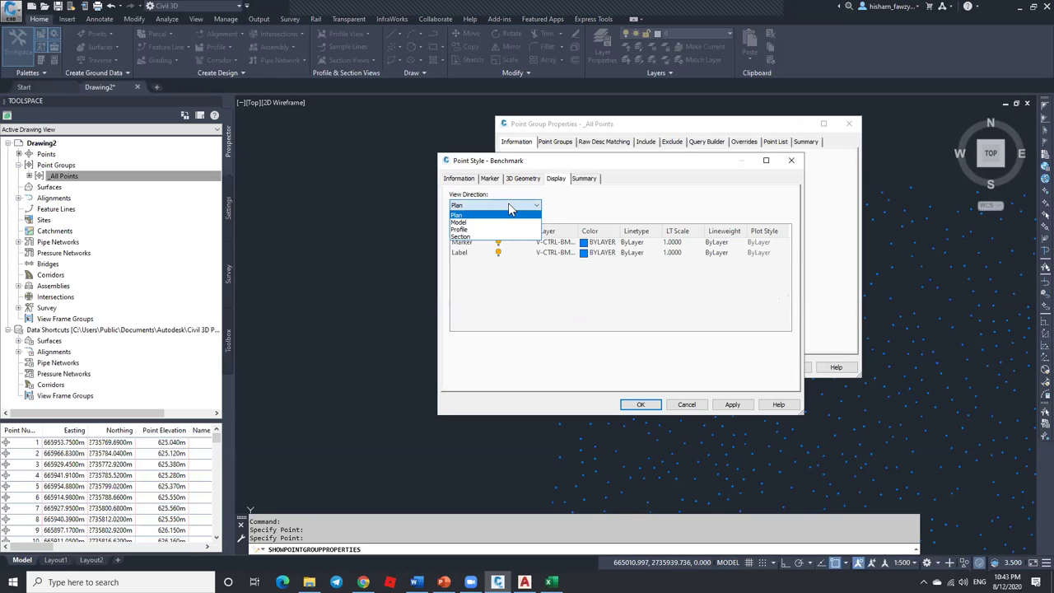
{"action": "left_click", "coordinate": [509, 207]}
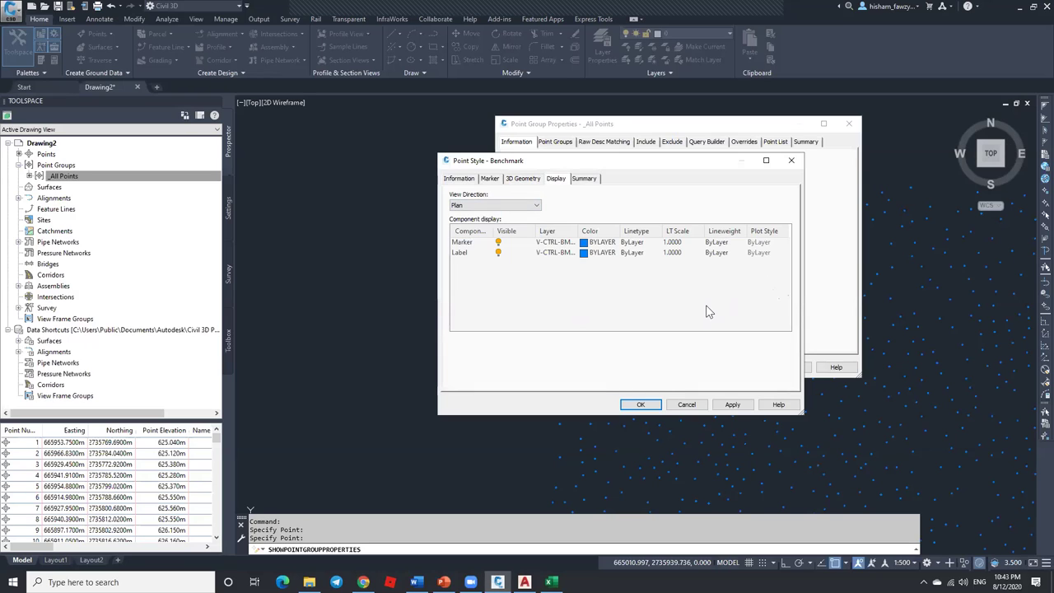
{"action": "left_click", "coordinate": [516, 206]}
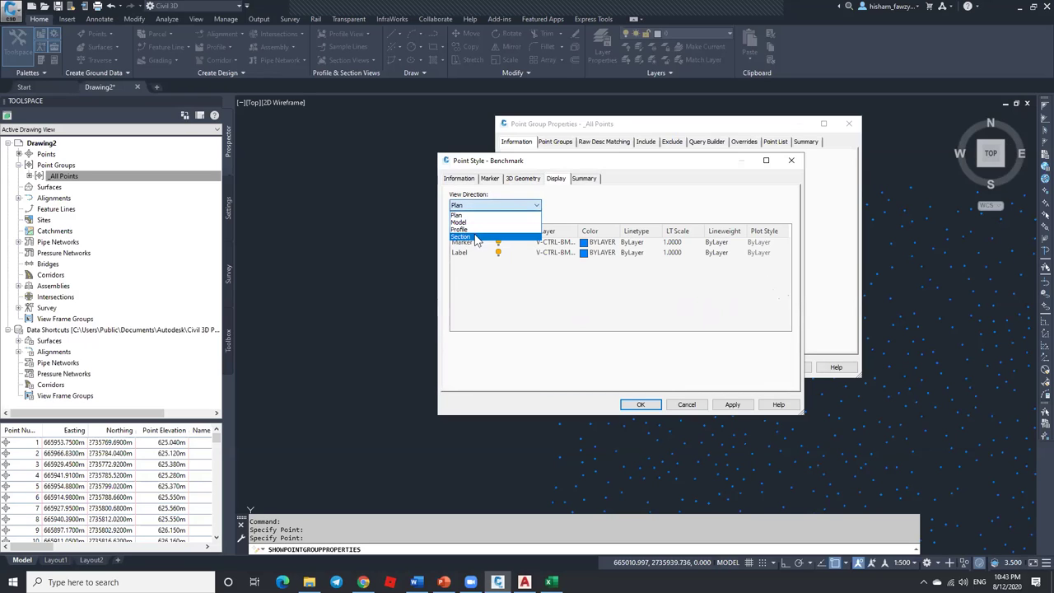
{"action": "left_click", "coordinate": [461, 237]}
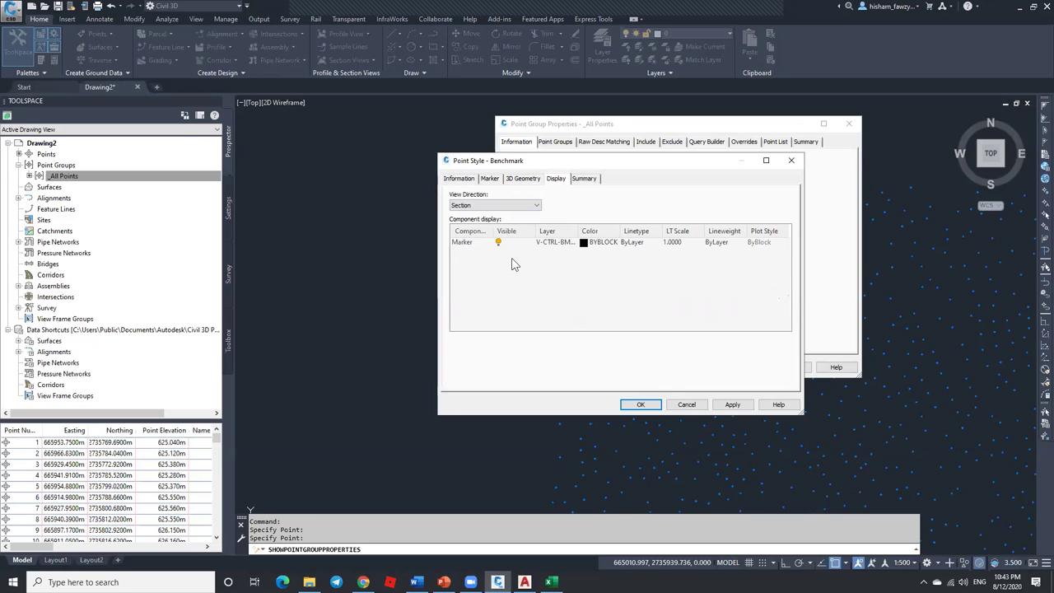
{"action": "left_click", "coordinate": [509, 205]}
{"action": "left_click", "coordinate": [482, 229]}
{"action": "left_click", "coordinate": [510, 205]}
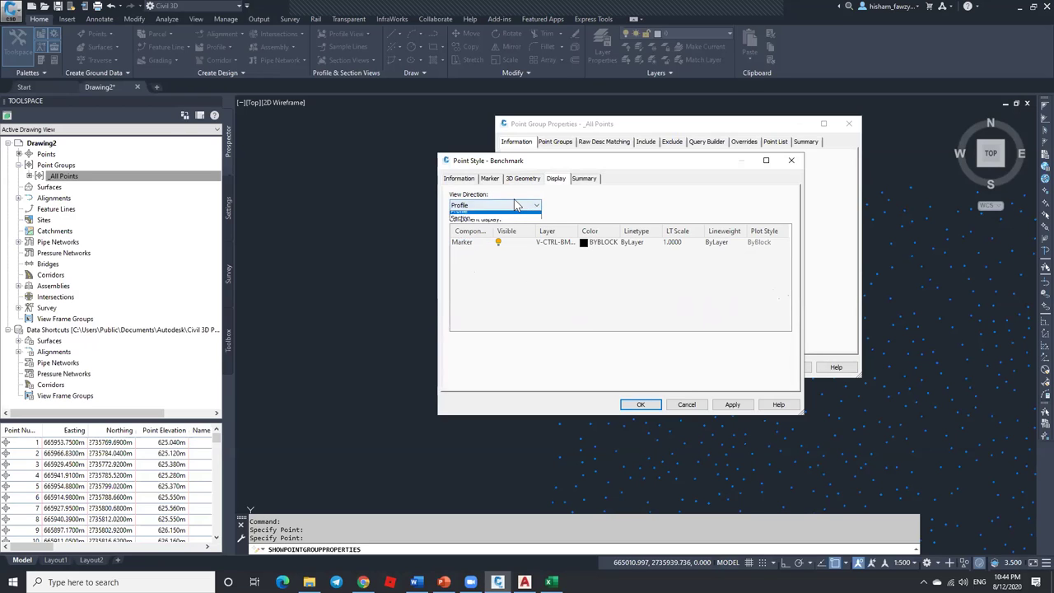
{"action": "left_click", "coordinate": [497, 222]}
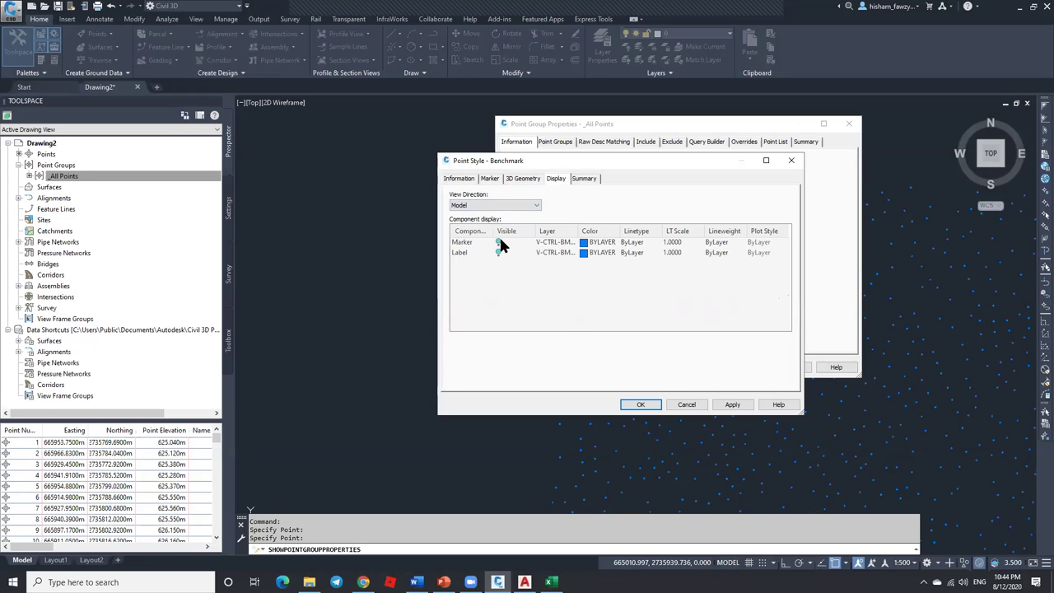
{"action": "left_click", "coordinate": [500, 244]}
{"action": "left_click", "coordinate": [683, 405]}
{"action": "left_click", "coordinate": [752, 366]}
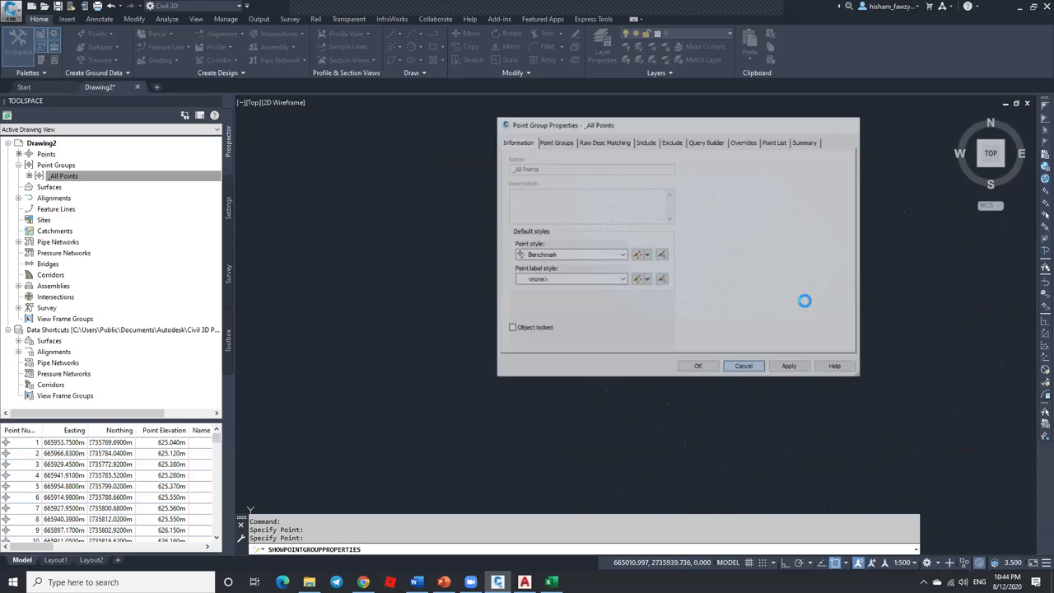
Step: Turn on marker visibility for the Model view direction in the _All Points group's Benchmark point style and accept the changes
{"action": "scroll", "coordinate": [797, 183], "scroll_direction": "up", "scroll_amount": 3}
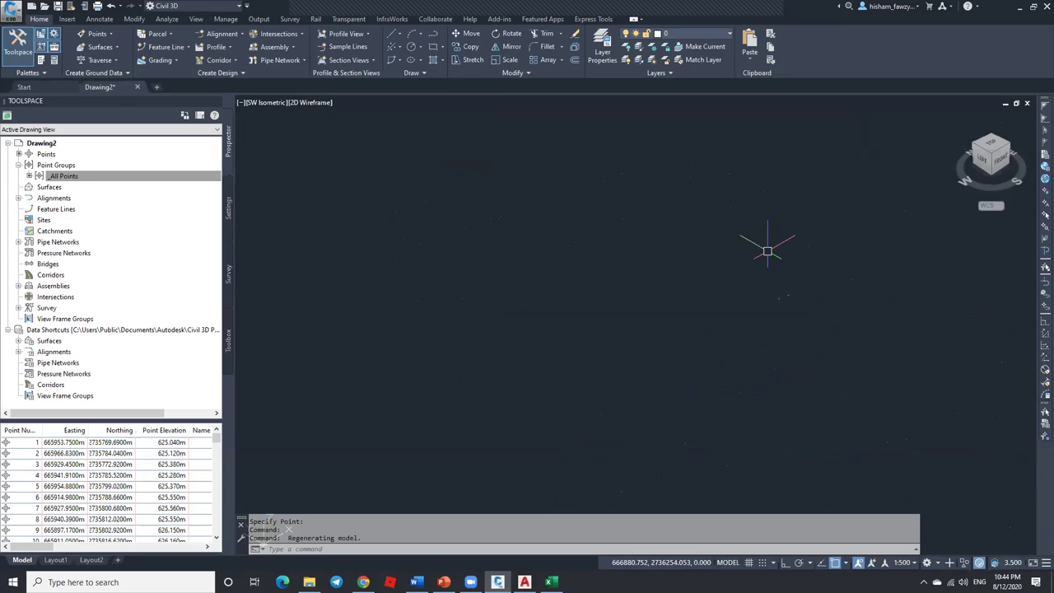
{"action": "right_click", "coordinate": [120, 178]}
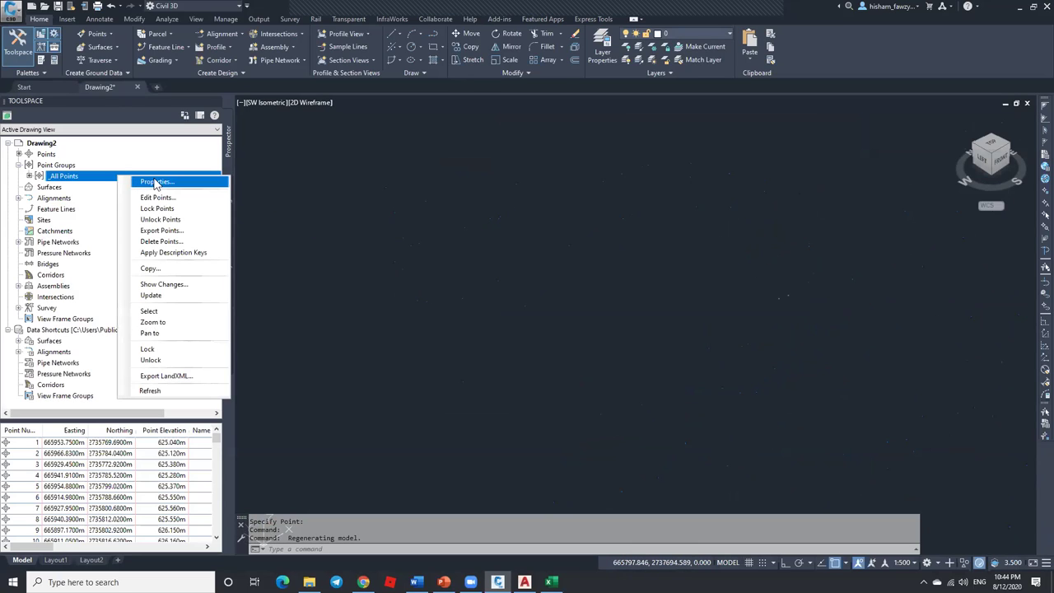
{"action": "left_click", "coordinate": [156, 182]}
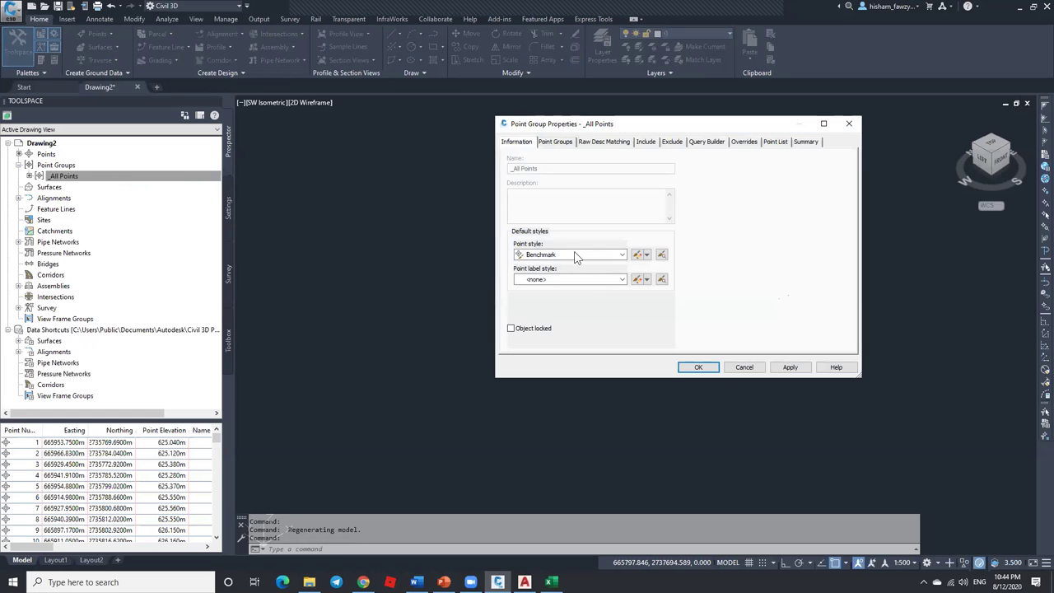
{"action": "left_click", "coordinate": [638, 255]}
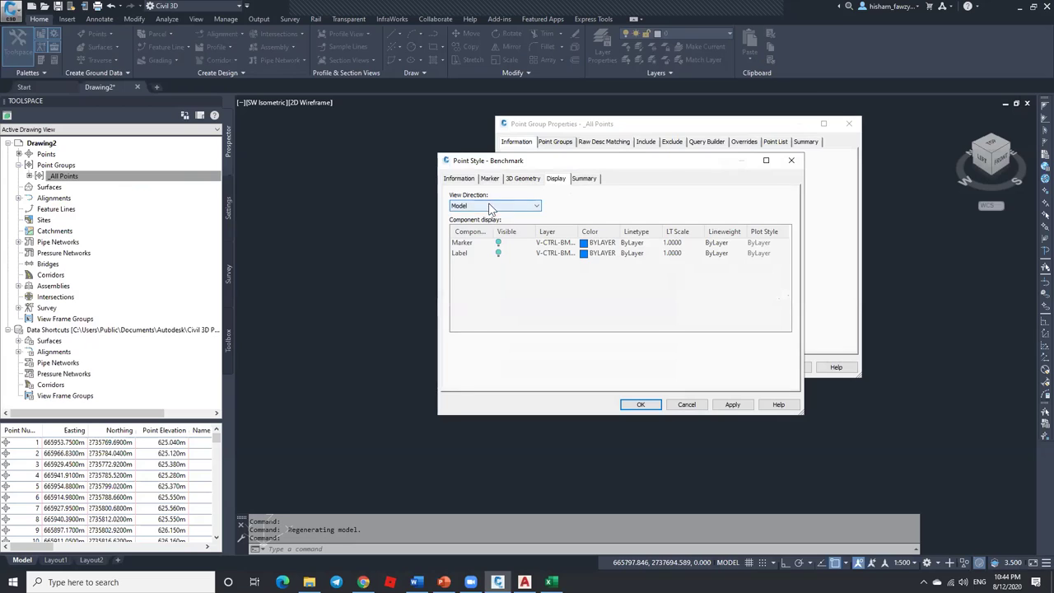
{"action": "left_click", "coordinate": [499, 243]}
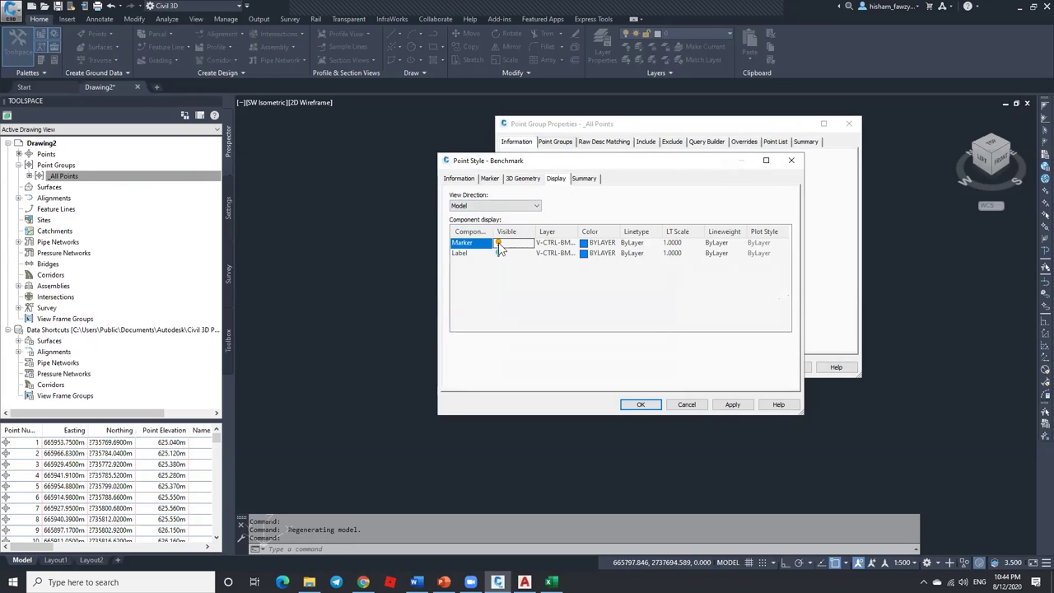
{"action": "left_click", "coordinate": [499, 252]}
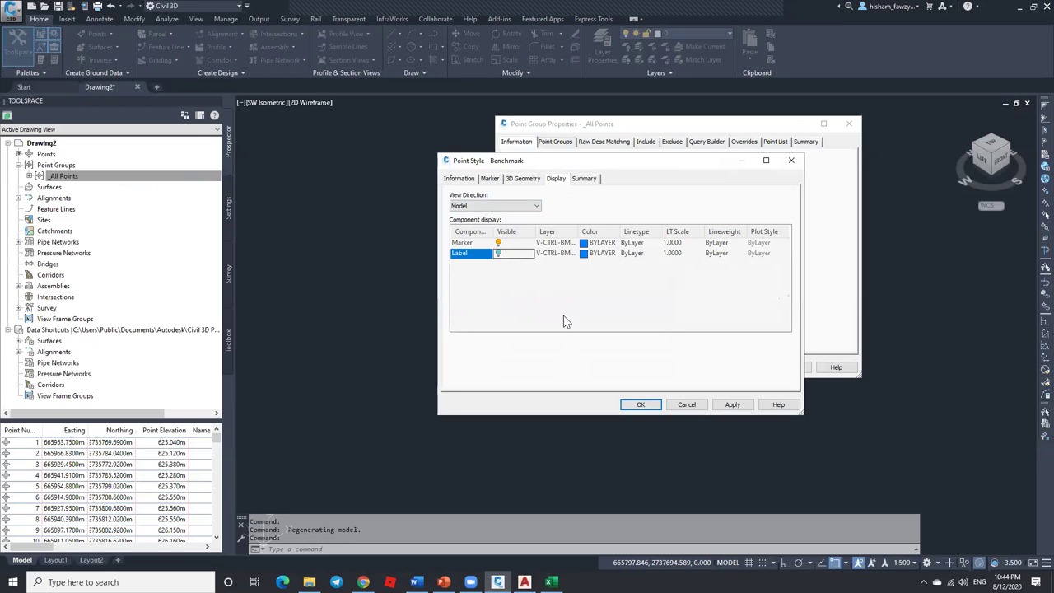
{"action": "left_click", "coordinate": [640, 405]}
{"action": "left_click", "coordinate": [699, 367]}
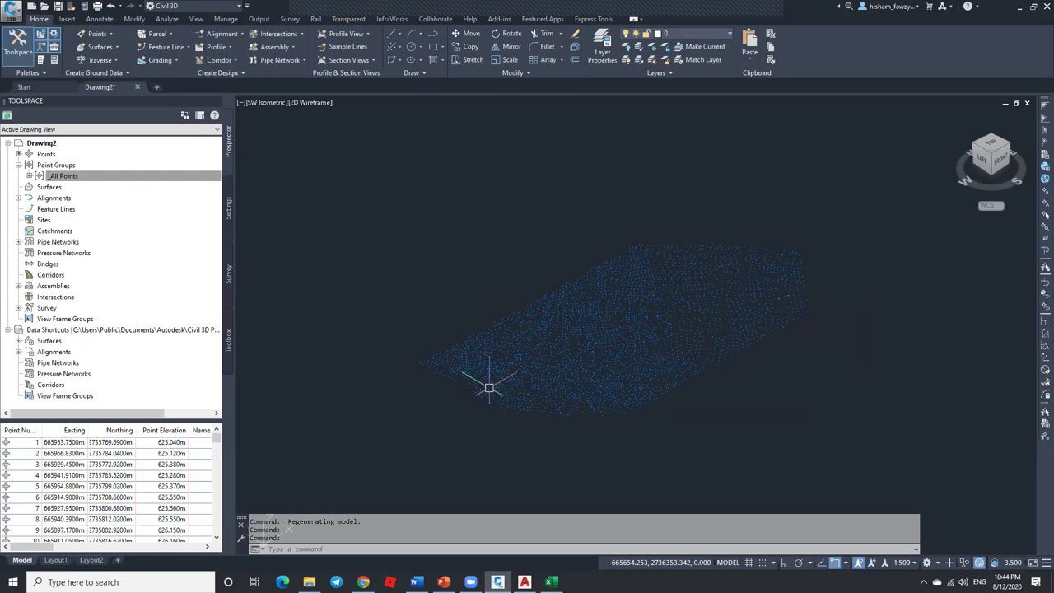
Step: Inspect the survey points in the SW Isometric view and return the drawing to the Top view
{"action": "scroll", "coordinate": [487, 373], "scroll_direction": "up", "scroll_amount": 5}
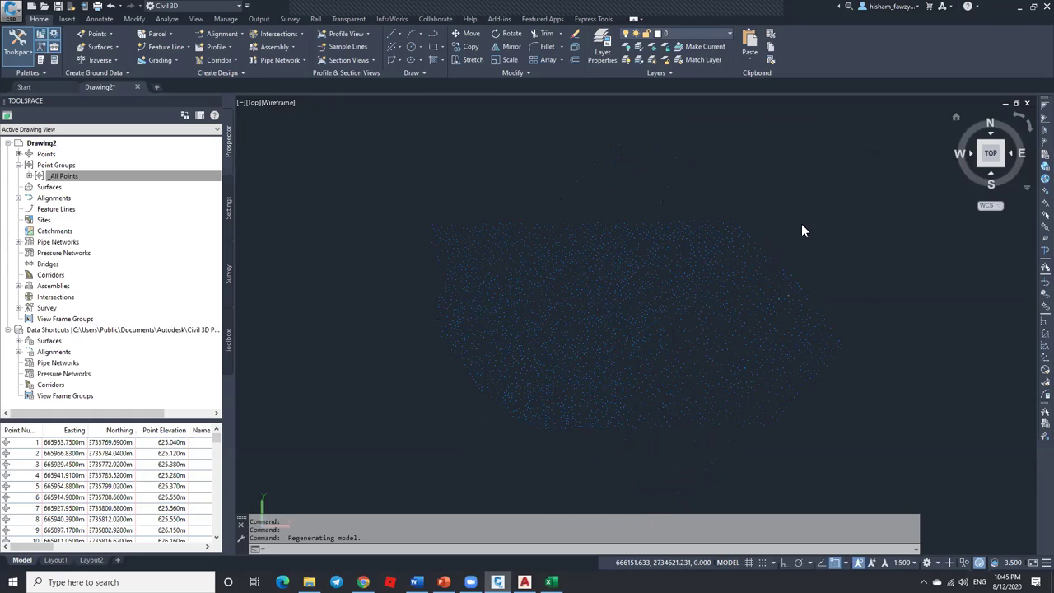
{"action": "key", "text": "Escape"}
{"action": "key", "text": "Escape"}
{"action": "key", "text": "Escape"}
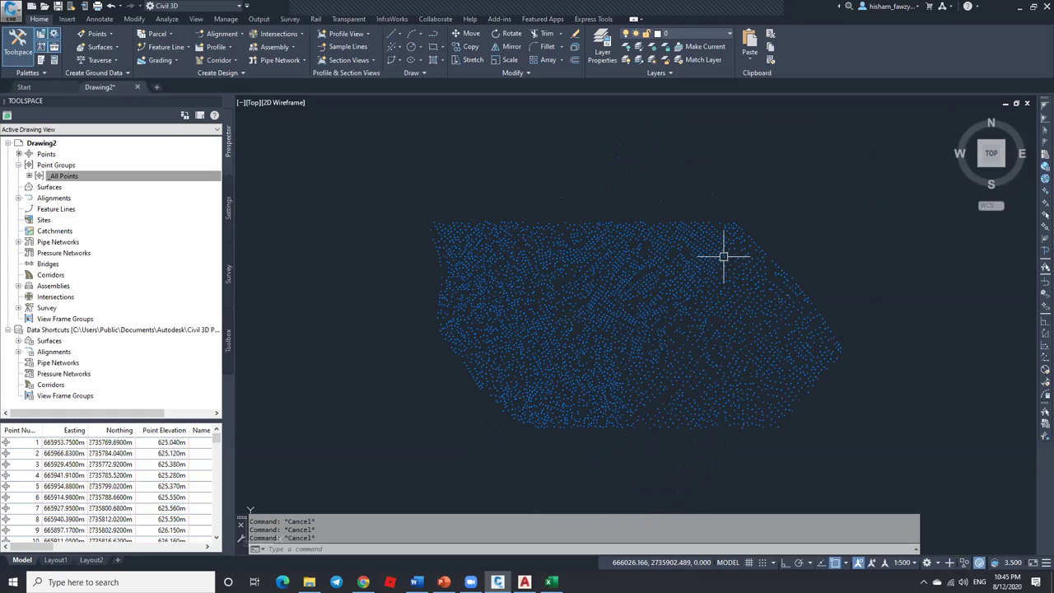
{"action": "left_click", "coordinate": [615, 174]}
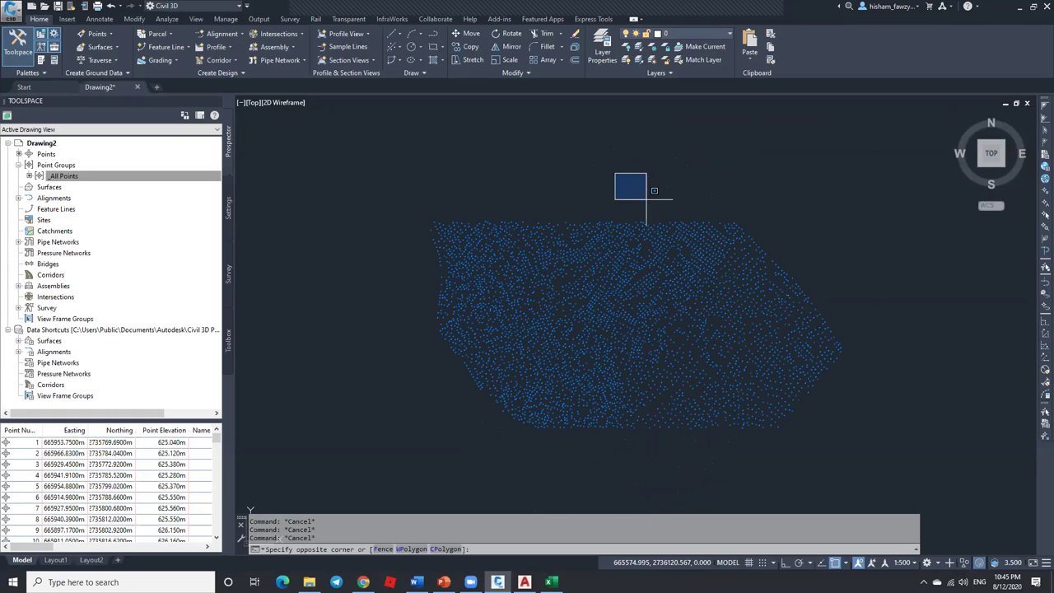
{"action": "left_click", "coordinate": [858, 454]}
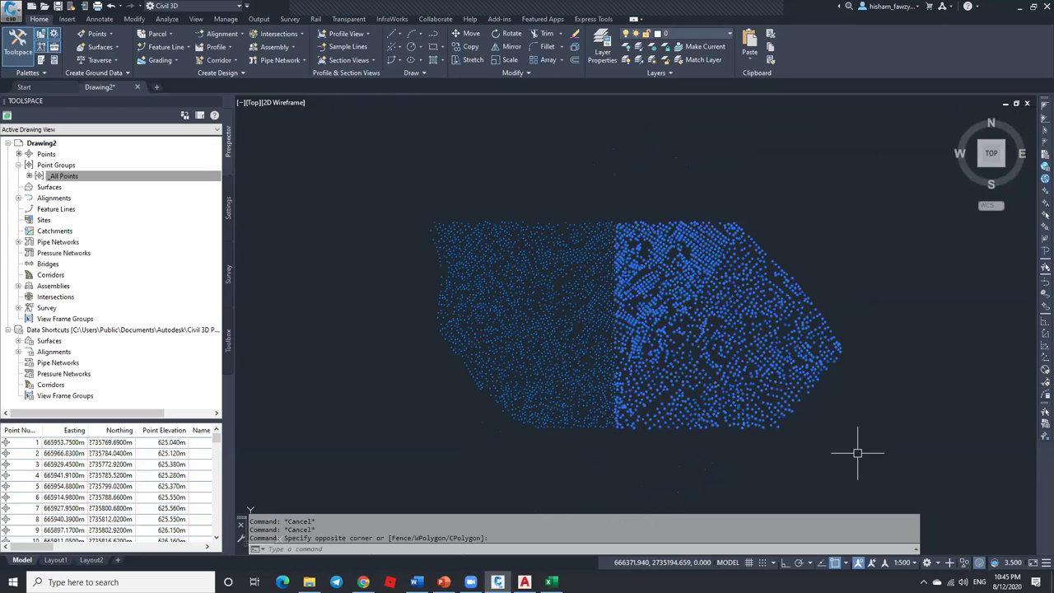
{"action": "left_click", "coordinate": [41, 19]}
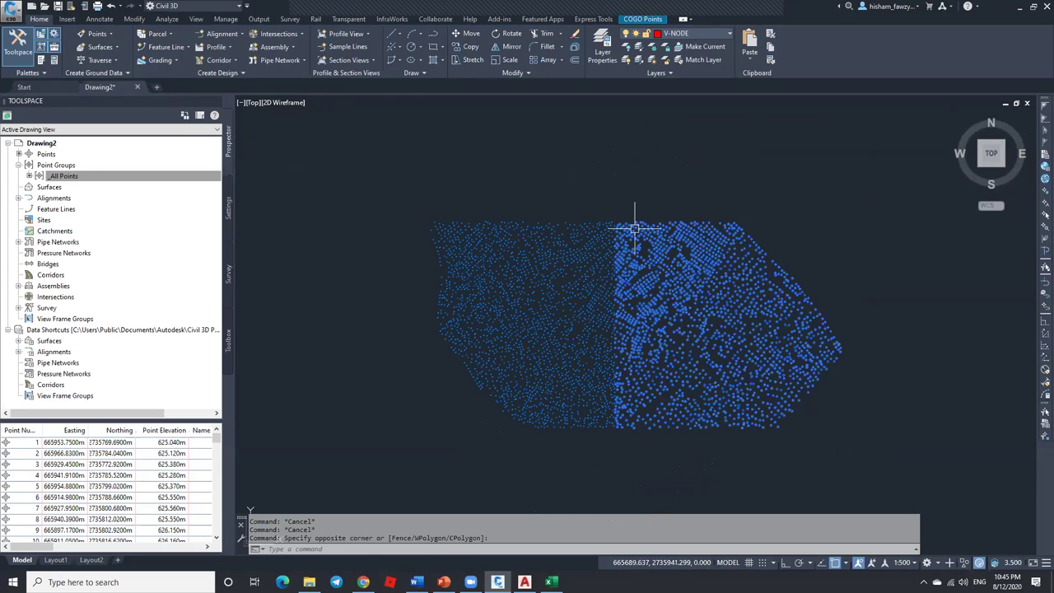
{"action": "key", "text": "Escape"}
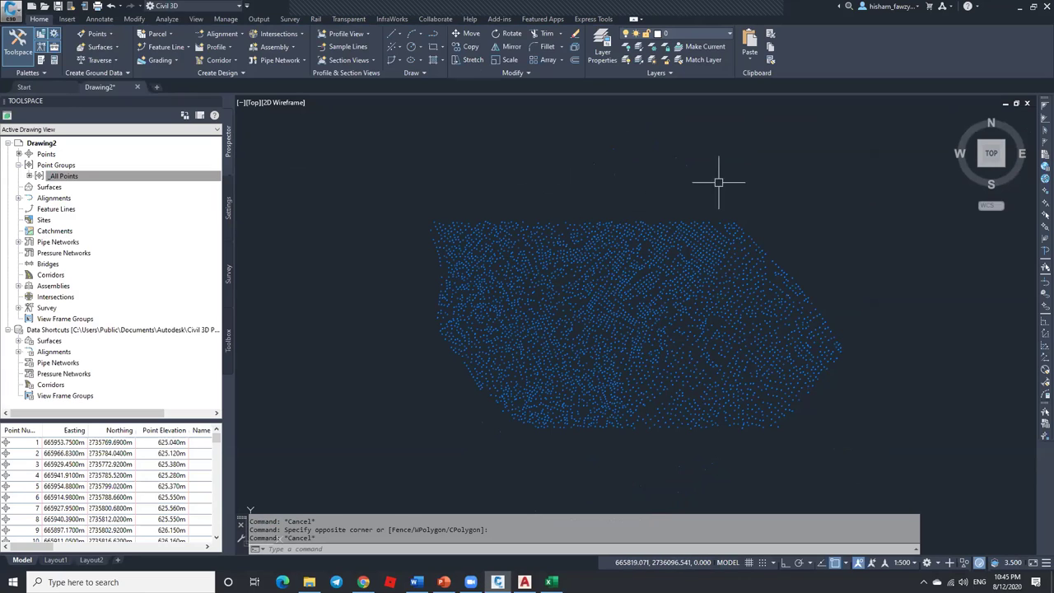
Step: Delete the survey points covering roughly the eastern half of the site
{"action": "left_click", "coordinate": [878, 184]}
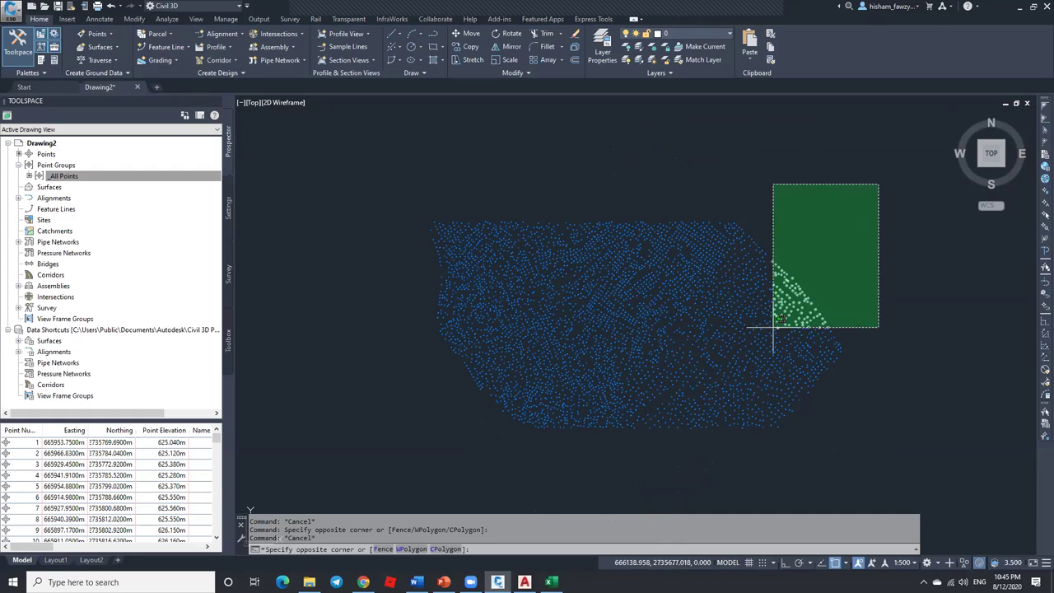
{"action": "left_click", "coordinate": [651, 455]}
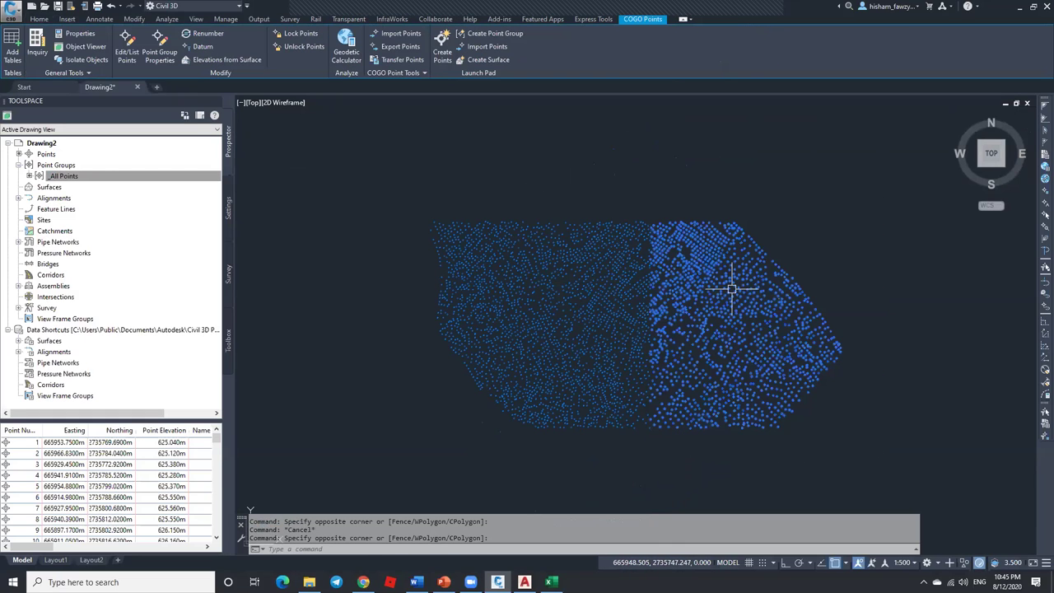
{"action": "key", "text": "Delete"}
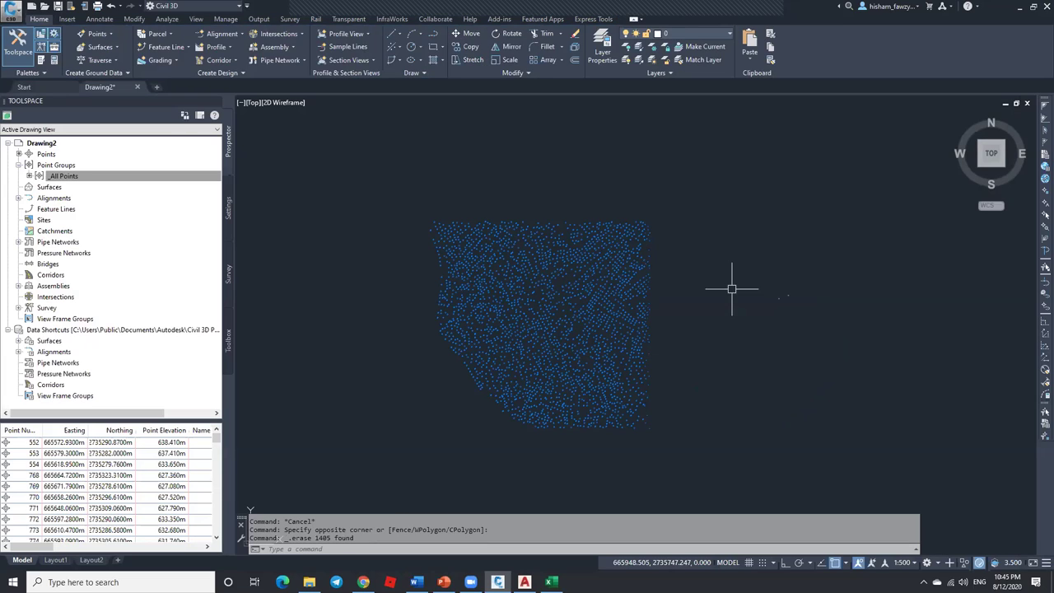
Step: Delete the survey points covering roughly the southern third of the remaining point area
{"action": "left_click", "coordinate": [147, 177]}
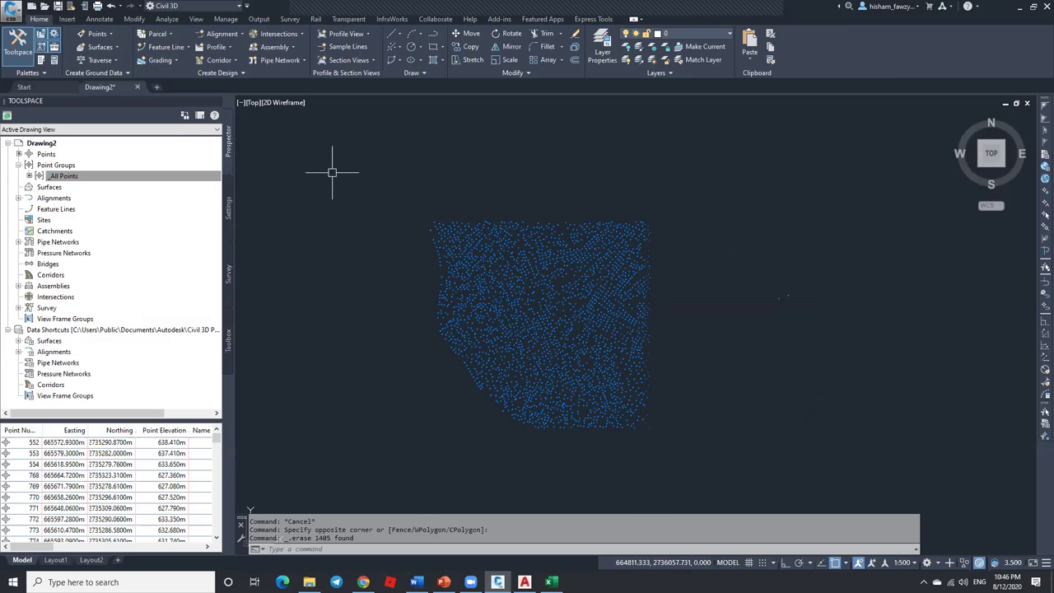
{"action": "scroll", "coordinate": [423, 261], "scroll_direction": "up", "scroll_amount": 2}
{"action": "middle_click_drag", "start_coordinate": [574, 294], "coordinate": [569, 215]}
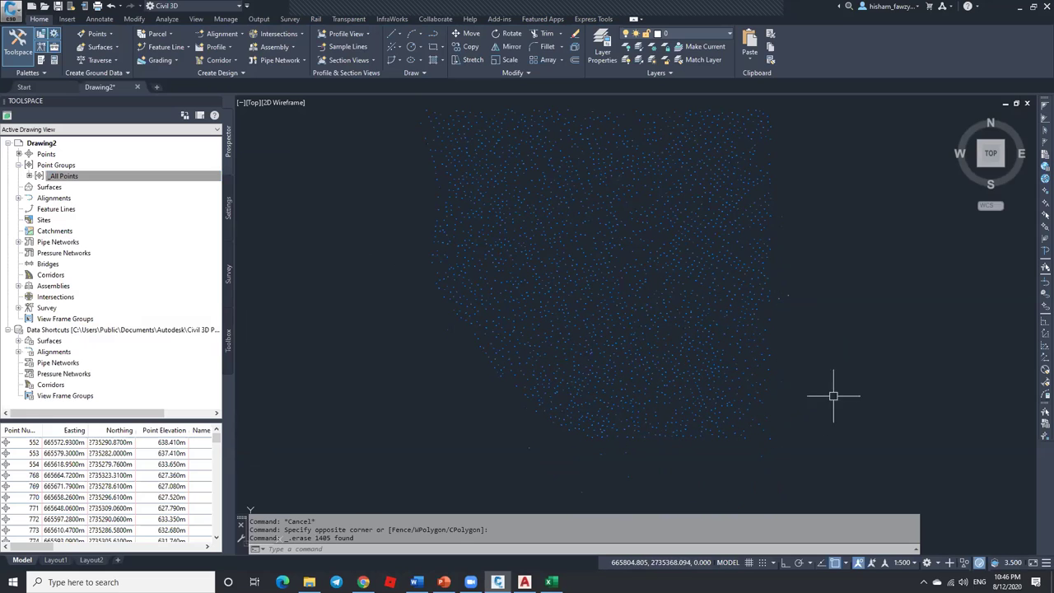
{"action": "left_click", "coordinate": [858, 331]}
{"action": "left_click", "coordinate": [426, 484]}
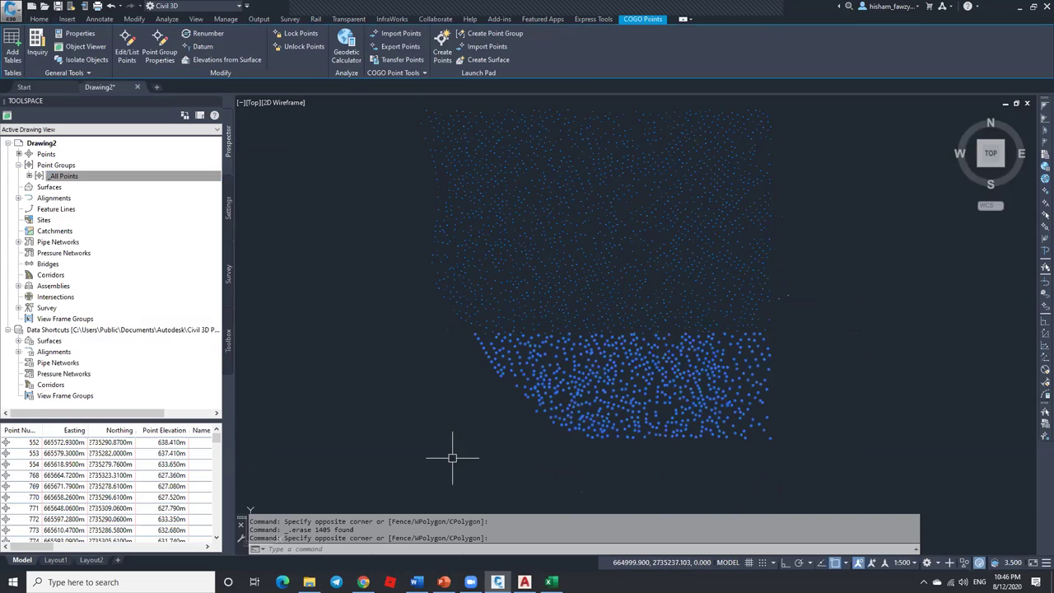
{"action": "key", "text": "Delete"}
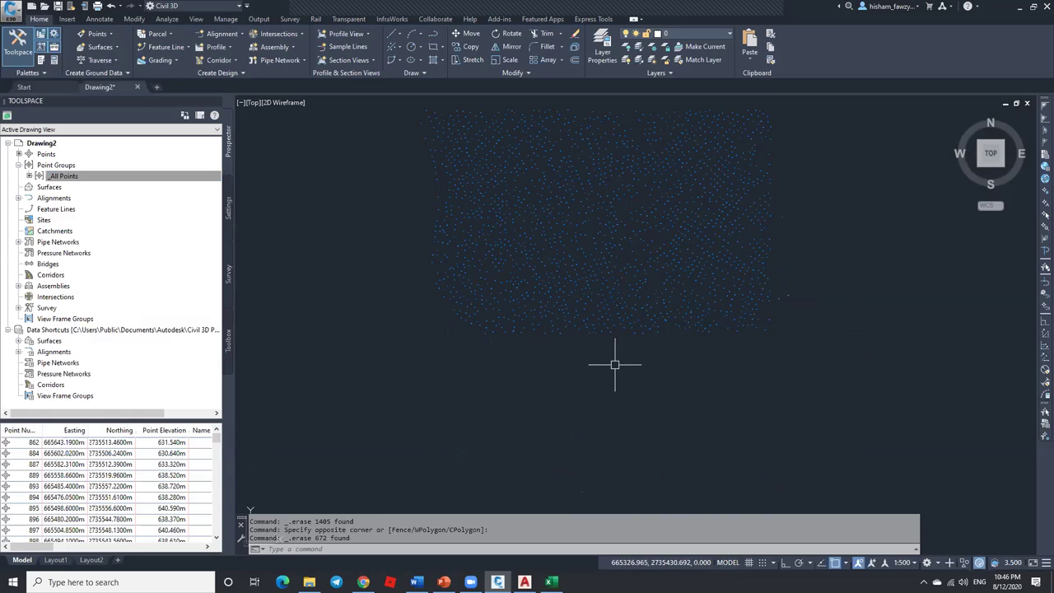
Step: Assign the Elevation Only point label style to the _All Points group and check the elevation labels in the Top view
{"action": "left_click", "coordinate": [137, 177]}
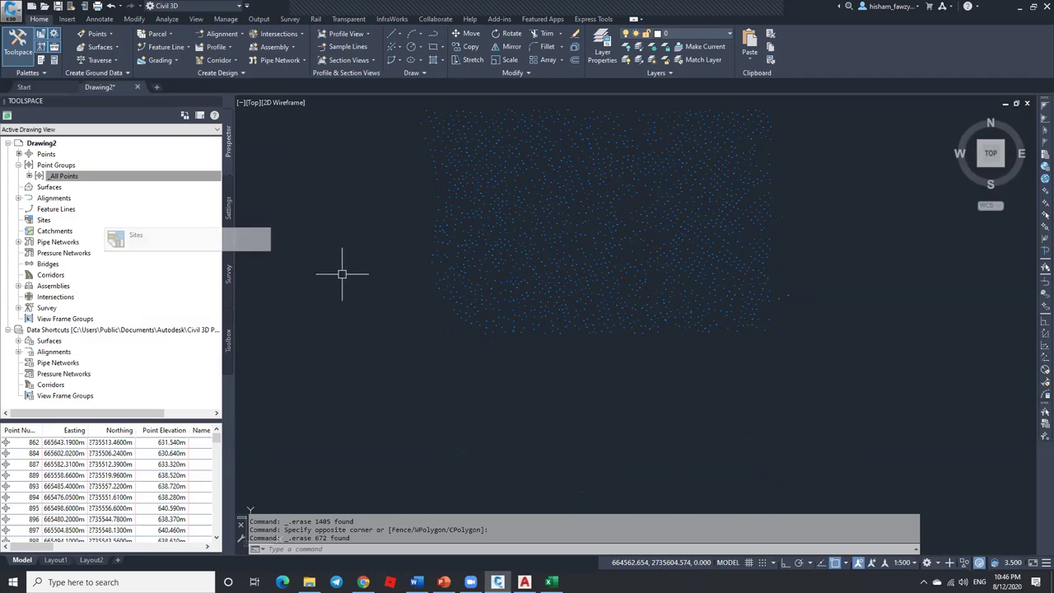
{"action": "middle_click_drag", "start_coordinate": [588, 211], "coordinate": [589, 245]}
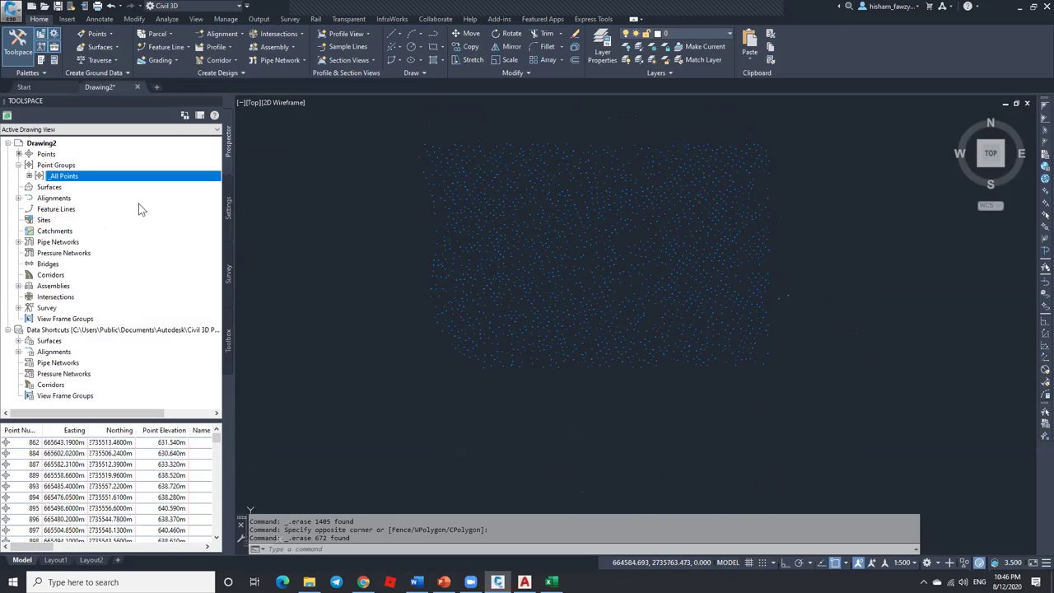
{"action": "right_click", "coordinate": [76, 178]}
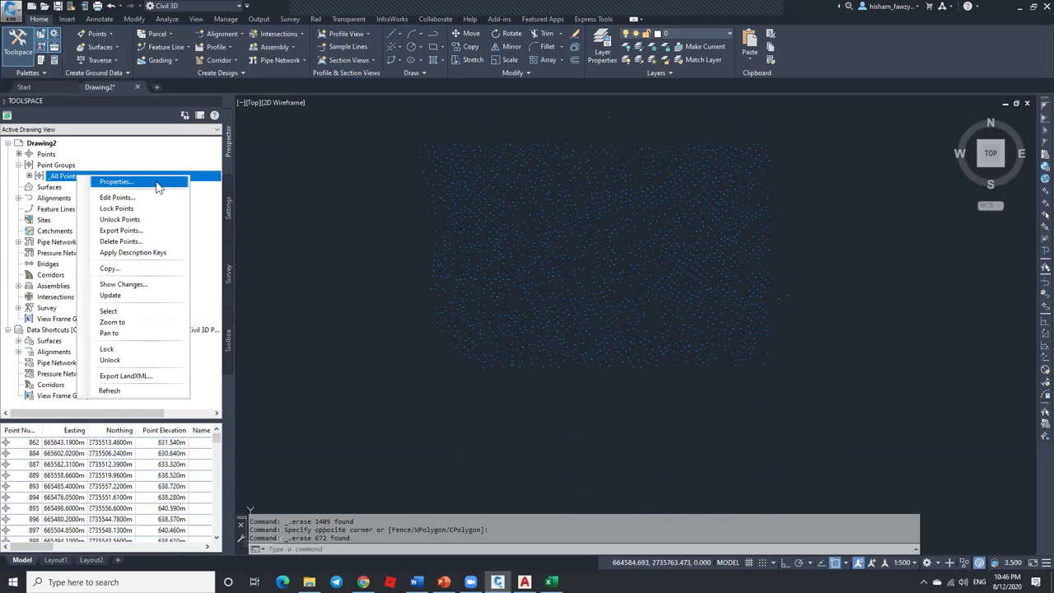
{"action": "left_click", "coordinate": [107, 182]}
{"action": "right_click", "coordinate": [101, 183]}
{"action": "left_click", "coordinate": [122, 184]}
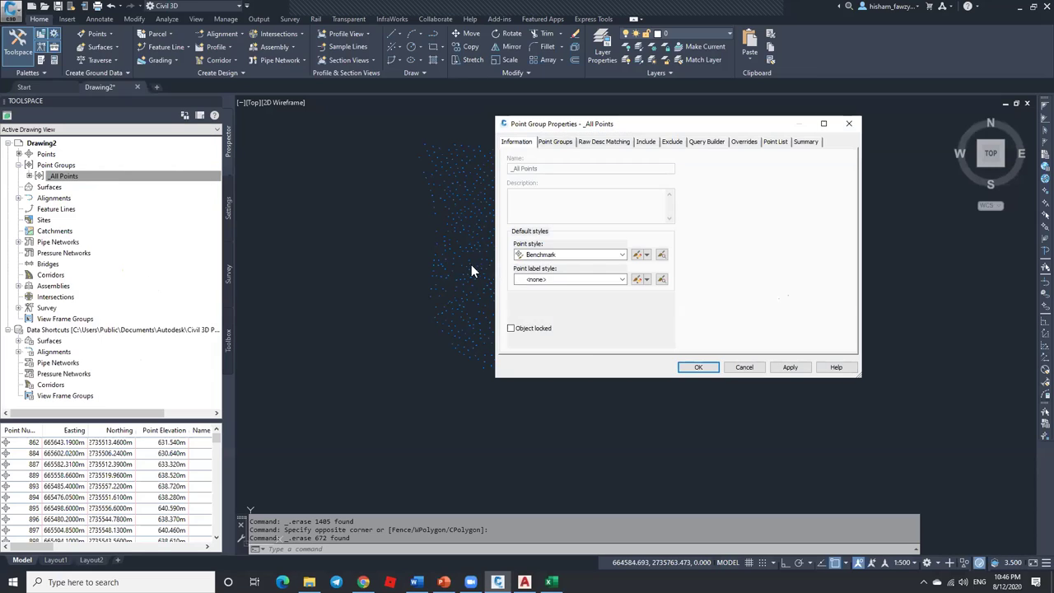
{"action": "left_click", "coordinate": [560, 279]}
{"action": "left_click", "coordinate": [565, 302]}
{"action": "left_click", "coordinate": [692, 367]}
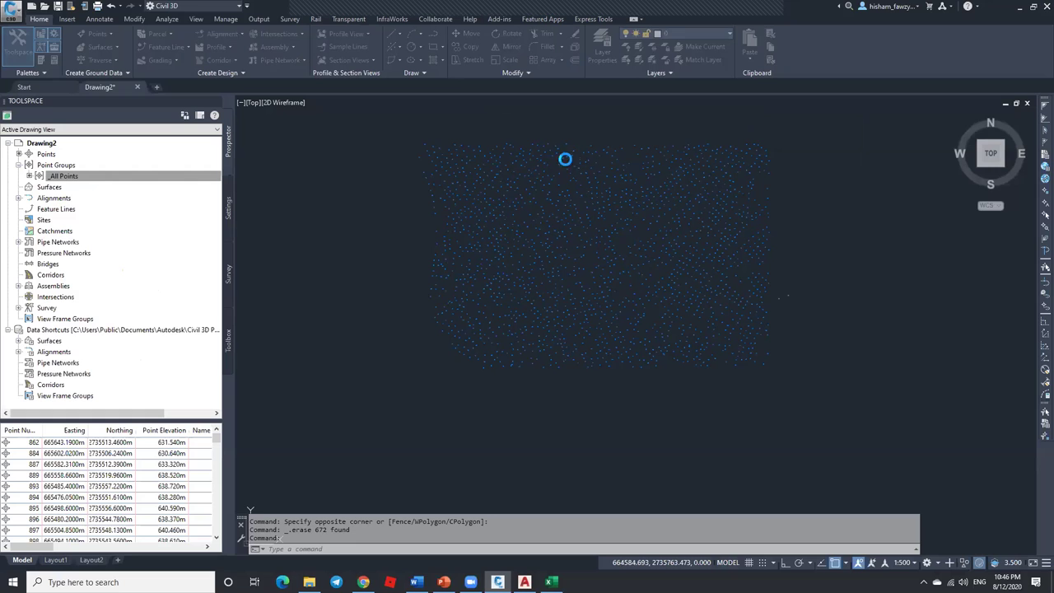
{"action": "scroll", "coordinate": [548, 171], "scroll_direction": "up", "scroll_amount": 5}
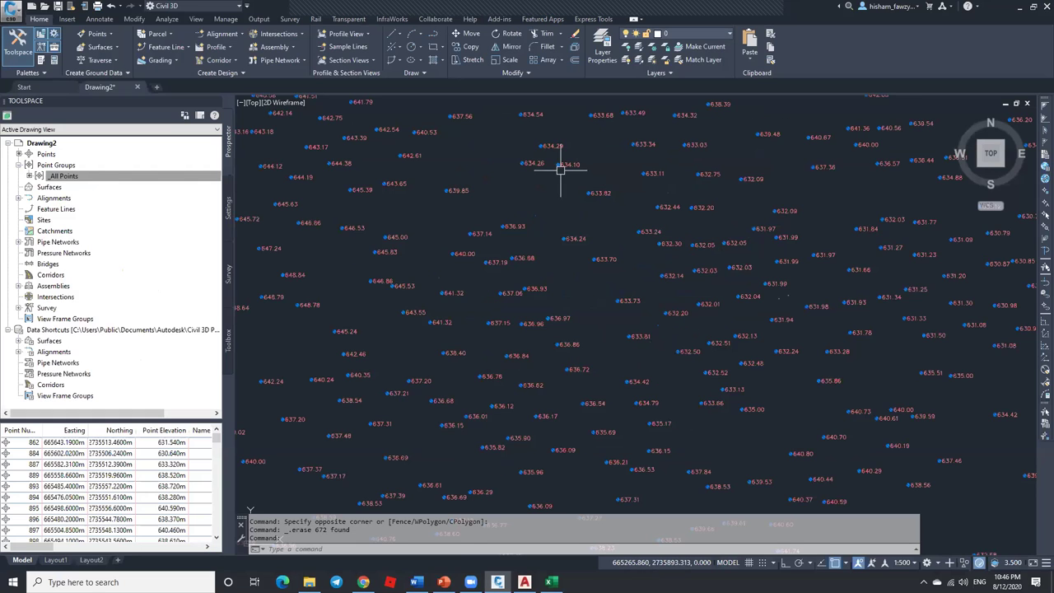
{"action": "scroll", "coordinate": [566, 164], "scroll_direction": "up", "scroll_amount": 2}
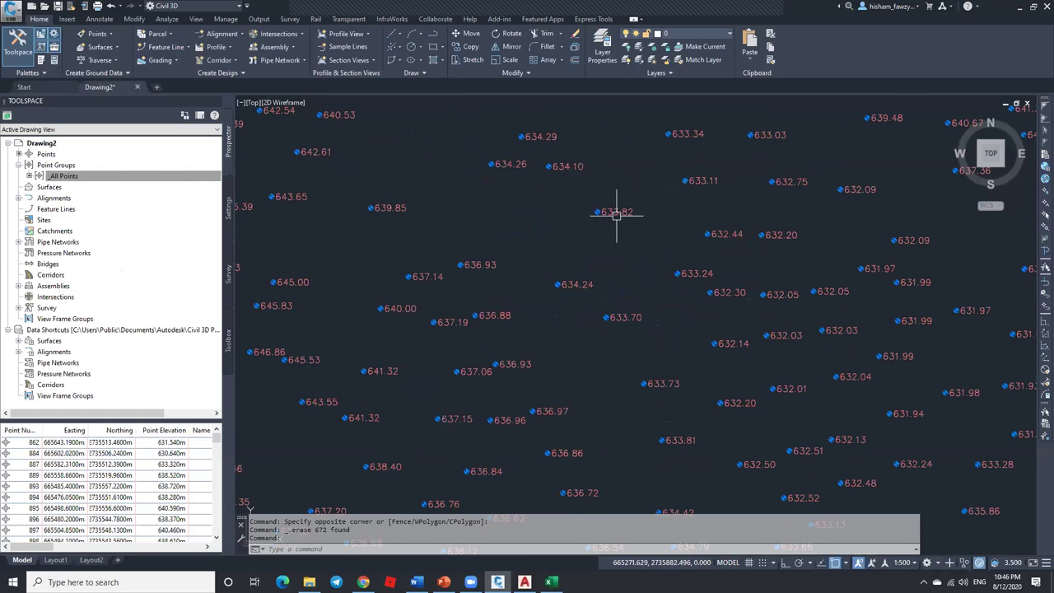
{"action": "scroll", "coordinate": [616, 213], "scroll_direction": "down", "scroll_amount": 4}
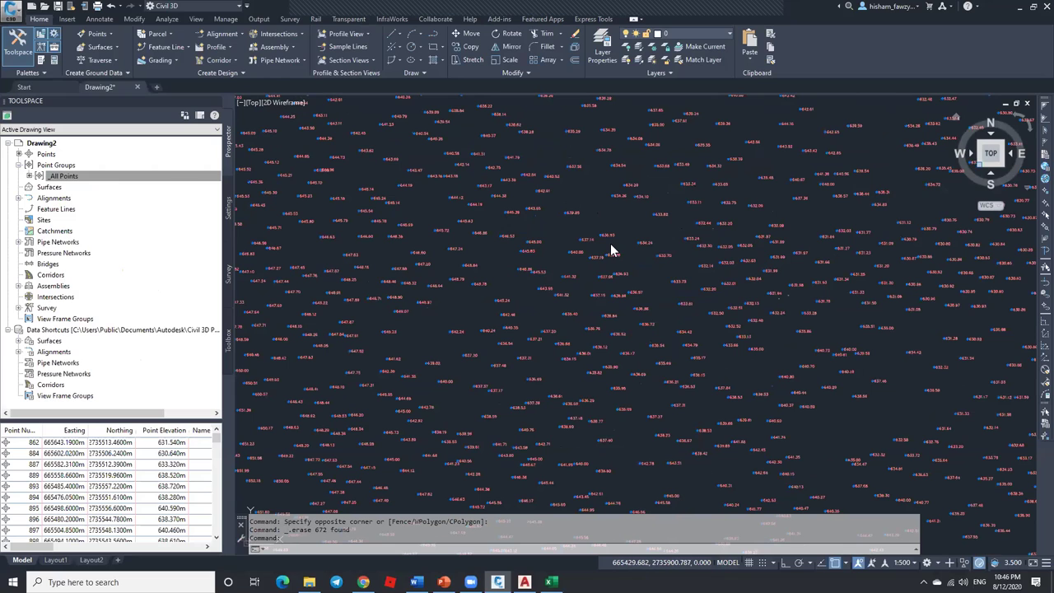
Step: In the SW Isometric view, turn on label visibility for the Model view direction in the _All Points group's Benchmark point style
{"action": "middle_click_drag", "start_coordinate": [609, 243], "coordinate": [524, 325], "text": "shift"}
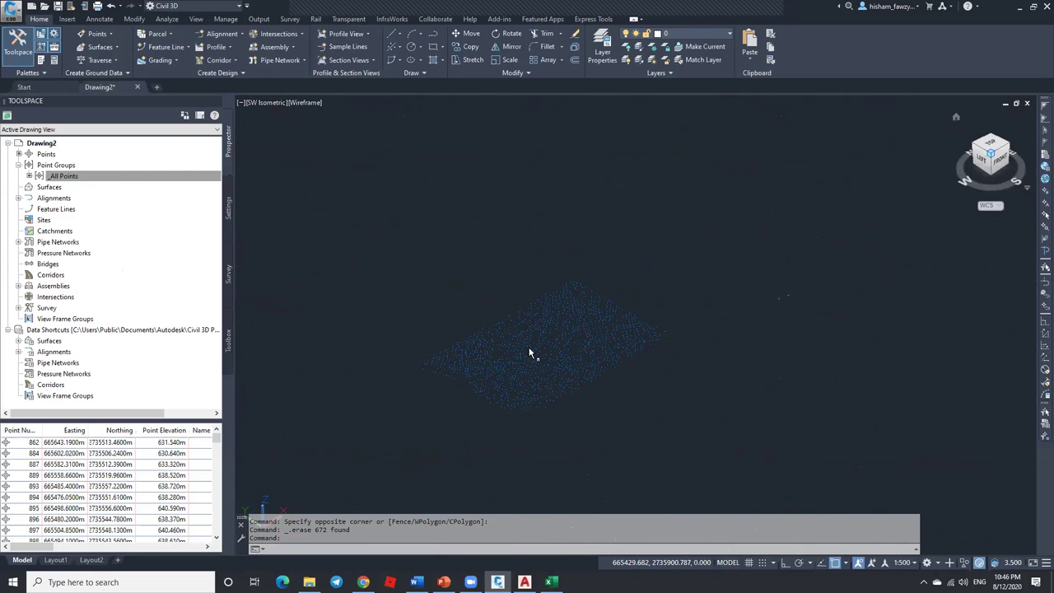
{"action": "scroll", "coordinate": [515, 341], "scroll_direction": "up", "scroll_amount": 10}
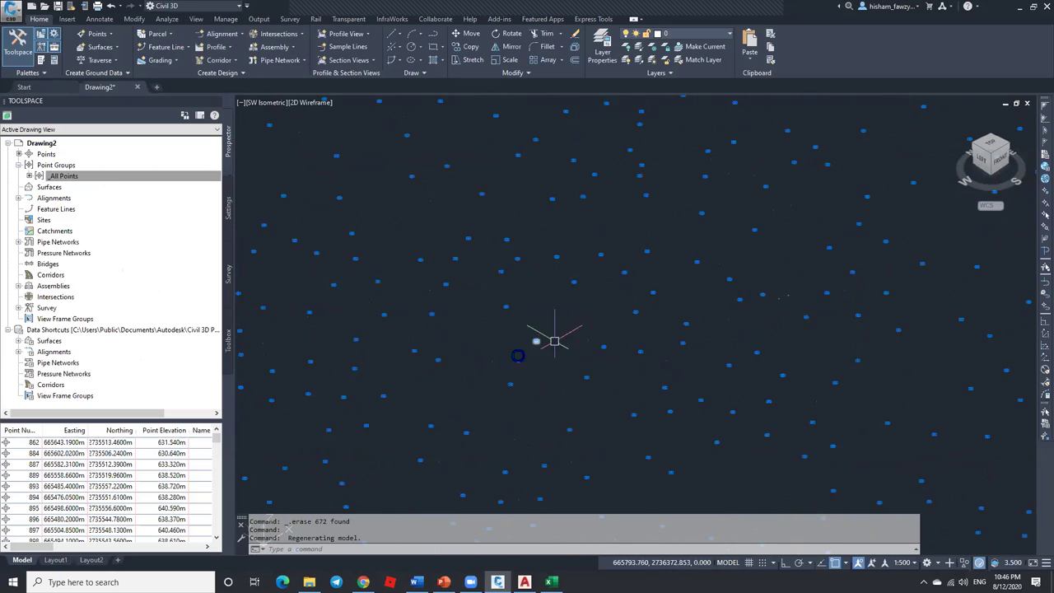
{"action": "scroll", "coordinate": [554, 341], "scroll_direction": "up", "scroll_amount": 5}
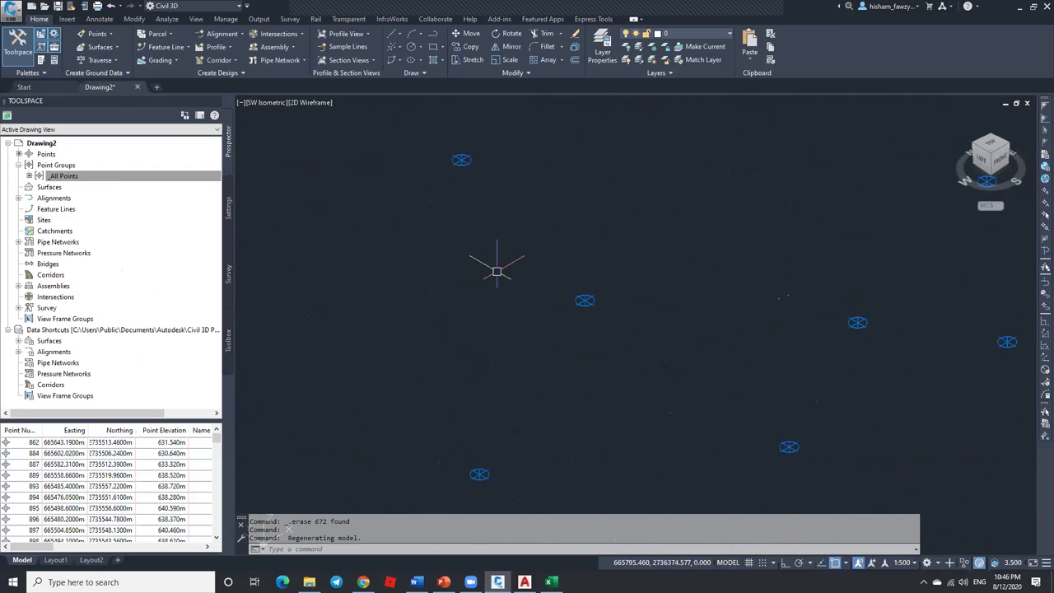
{"action": "right_click", "coordinate": [125, 176]}
{"action": "left_click", "coordinate": [346, 214]}
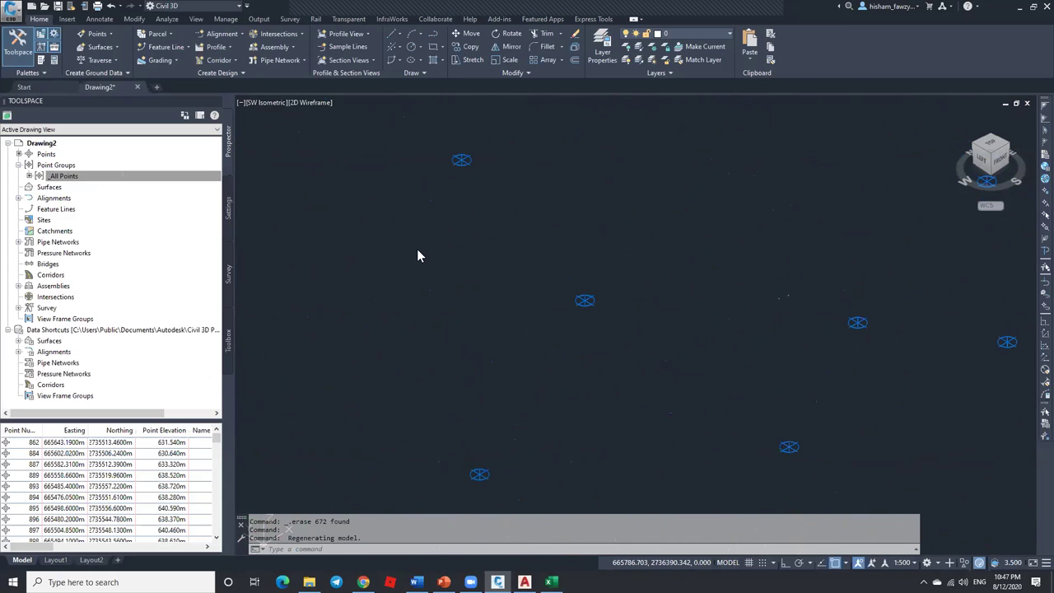
{"action": "left_click", "coordinate": [640, 254]}
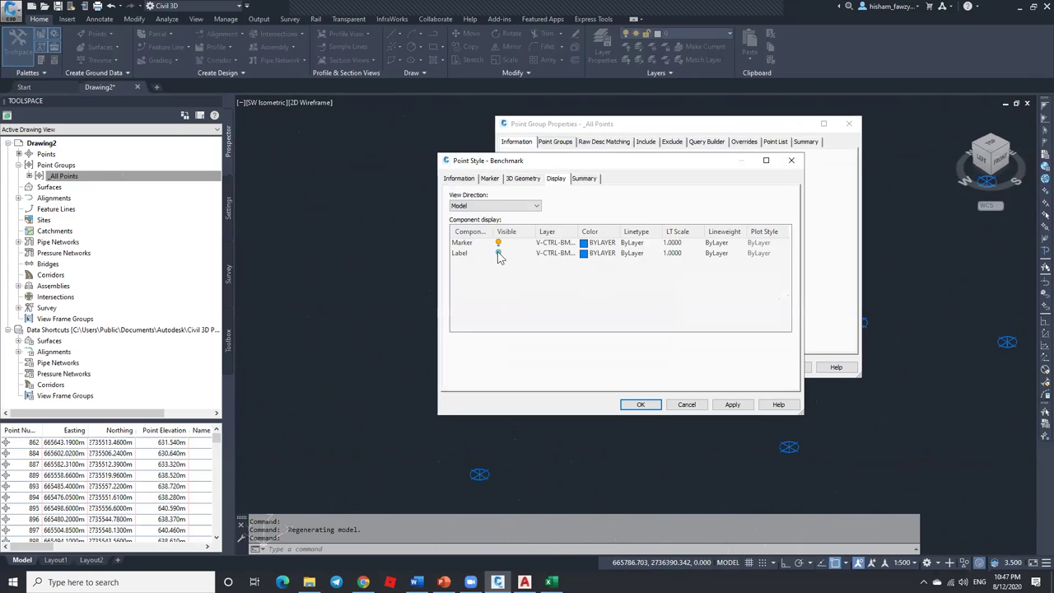
{"action": "left_click", "coordinate": [498, 254]}
{"action": "left_click", "coordinate": [640, 405]}
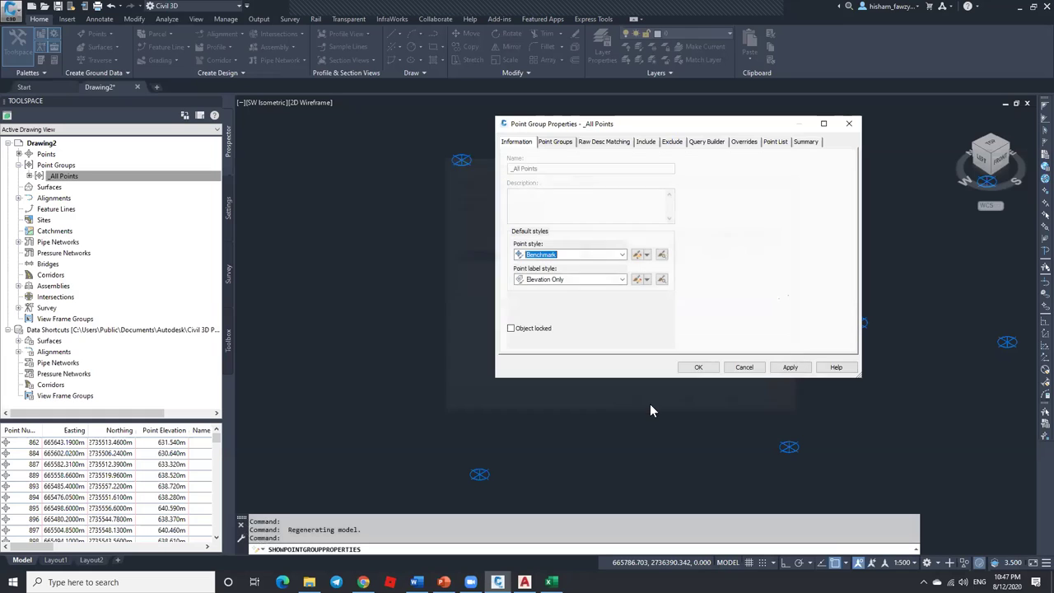
{"action": "left_click", "coordinate": [698, 368]}
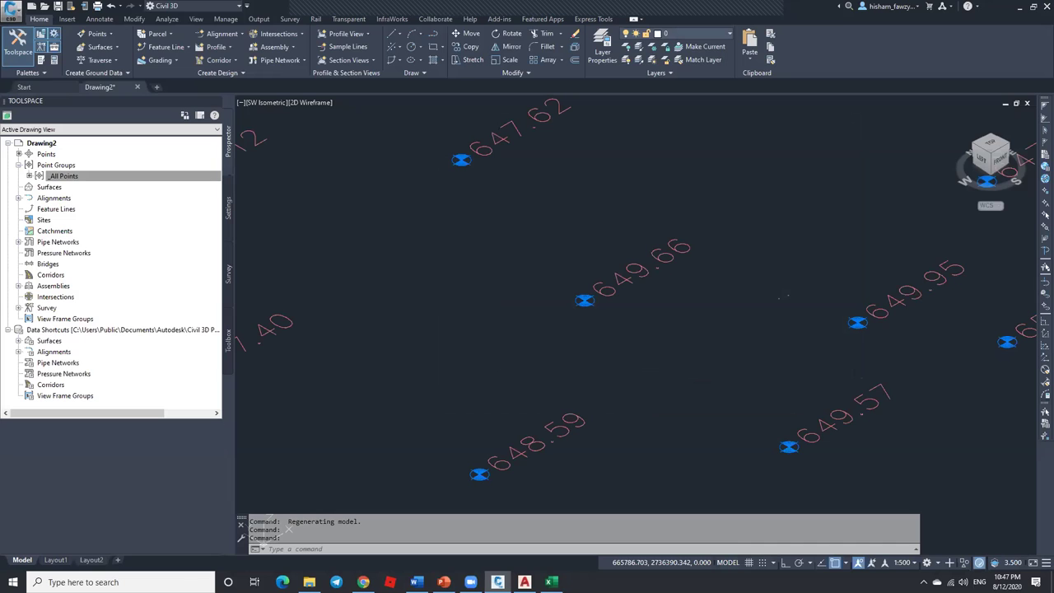
{"action": "scroll", "coordinate": [657, 256], "scroll_direction": "down", "scroll_amount": 5}
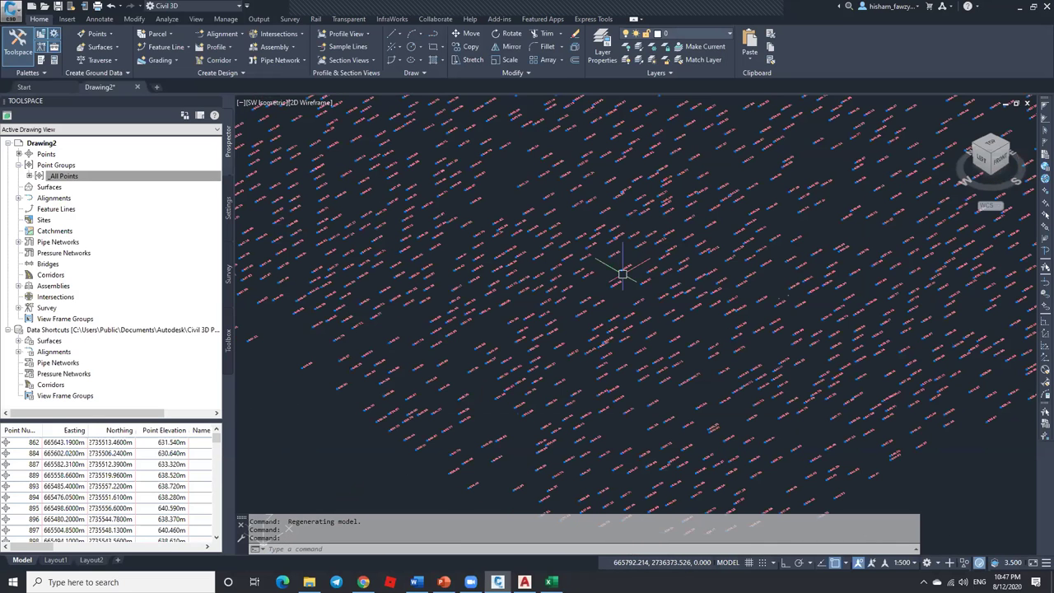
{"action": "scroll", "coordinate": [598, 317], "scroll_direction": "down", "scroll_amount": 3}
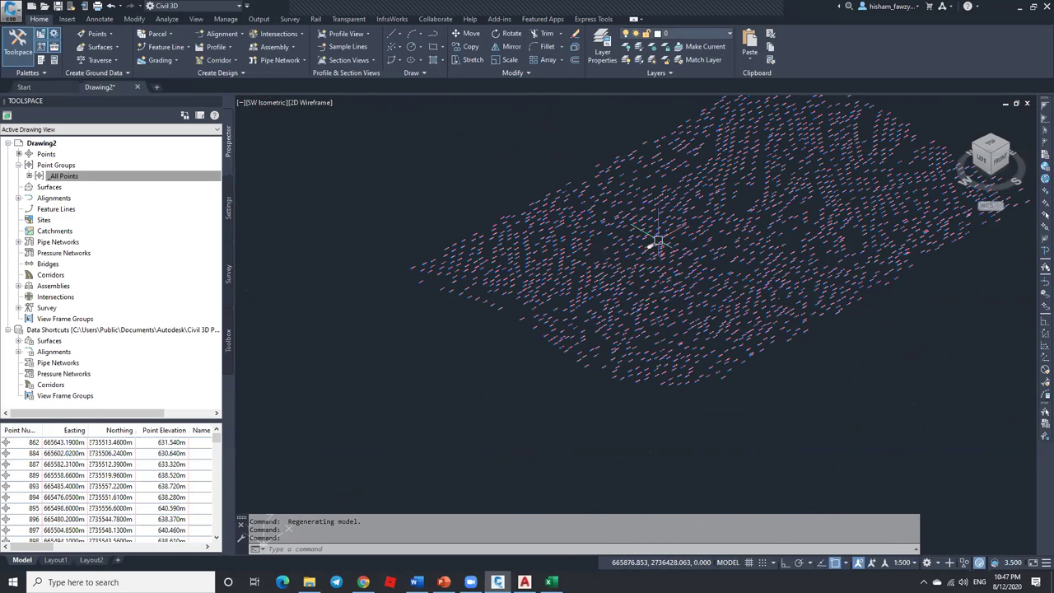
{"action": "scroll", "coordinate": [658, 242], "scroll_direction": "up", "scroll_amount": 8}
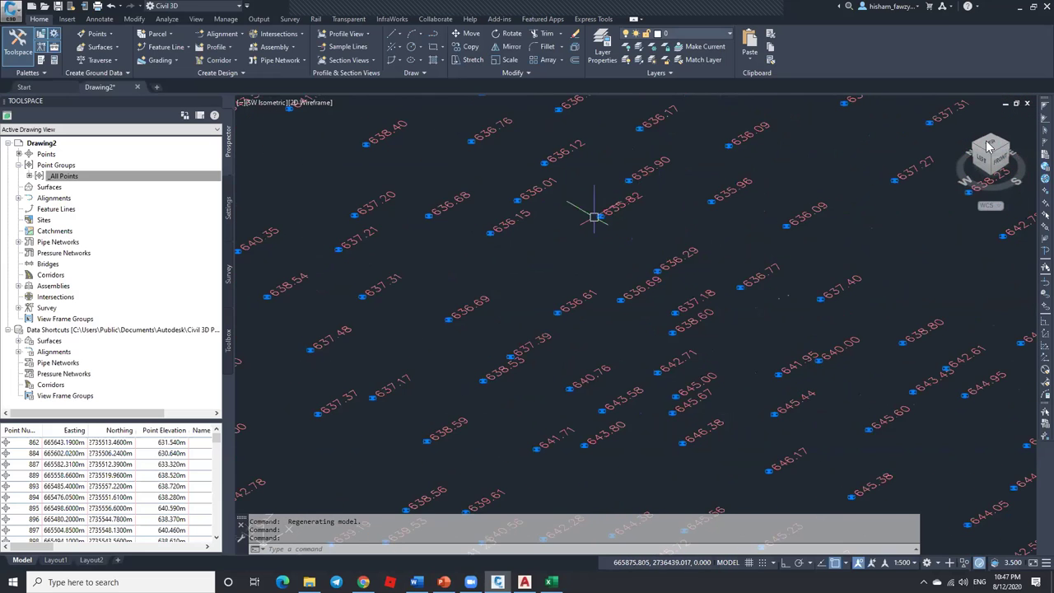
Step: Open the point group properties of _All Points
{"action": "left_click", "coordinate": [989, 146]}
{"action": "left_click", "coordinate": [70, 178]}
{"action": "right_click", "coordinate": [70, 178]}
{"action": "left_click", "coordinate": [91, 182]}
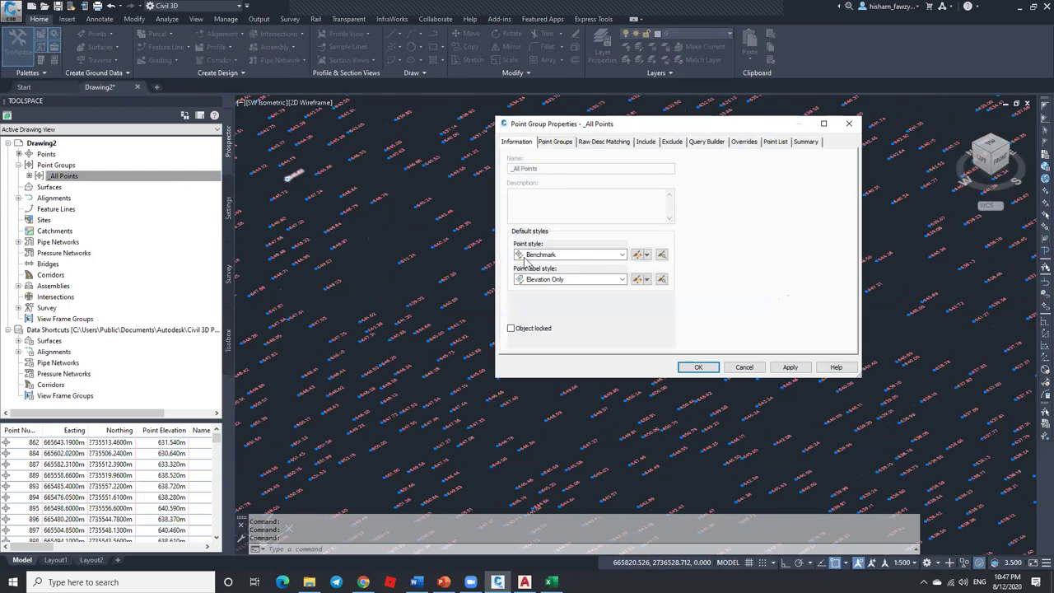
Step: Try switching off the marker and label for the Benchmark point style's Model view direction, and check its Profile view direction
{"action": "left_click", "coordinate": [637, 254]}
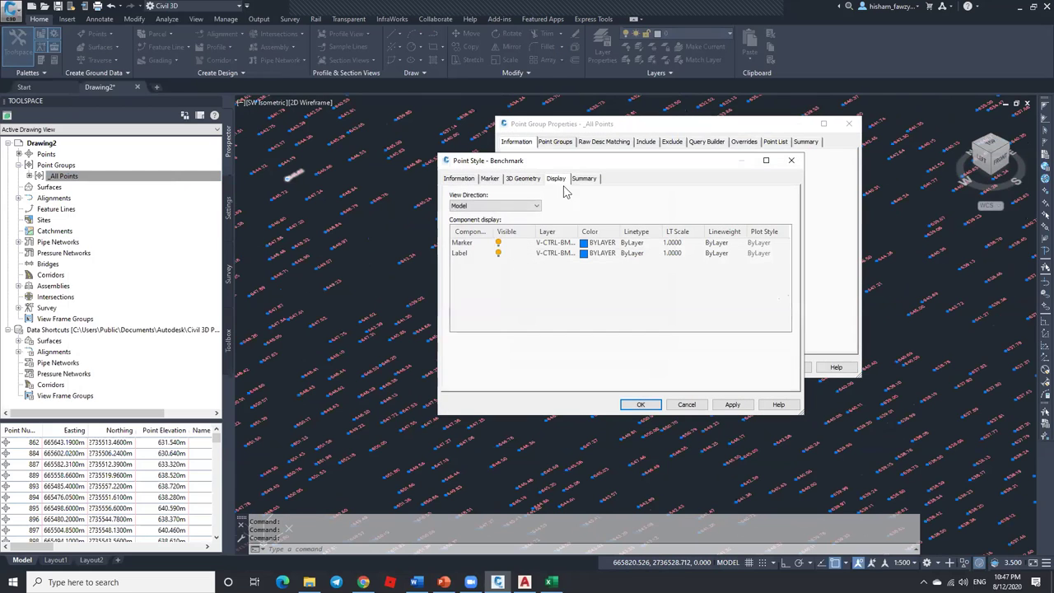
{"action": "left_click", "coordinate": [509, 206]}
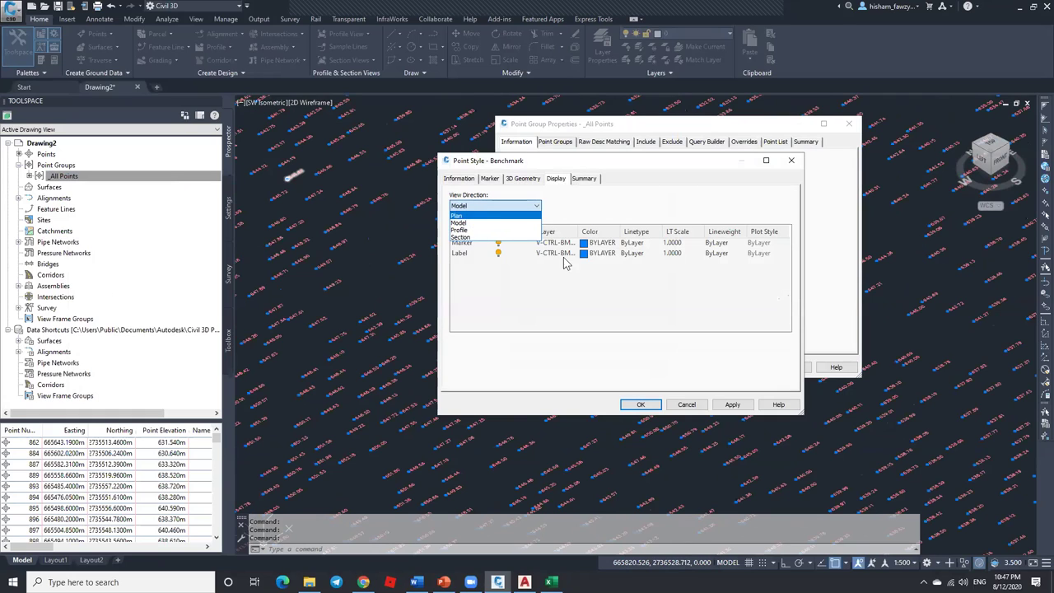
{"action": "left_click", "coordinate": [492, 206]}
{"action": "left_click", "coordinate": [478, 206]}
{"action": "left_click", "coordinate": [515, 250]}
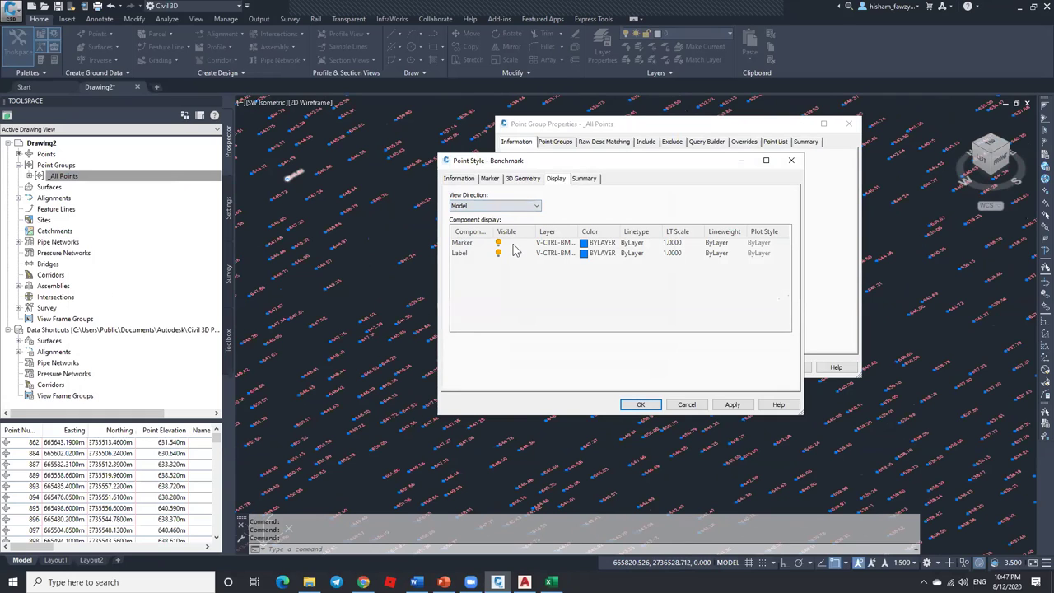
{"action": "left_click", "coordinate": [498, 243]}
{"action": "left_click", "coordinate": [497, 254]}
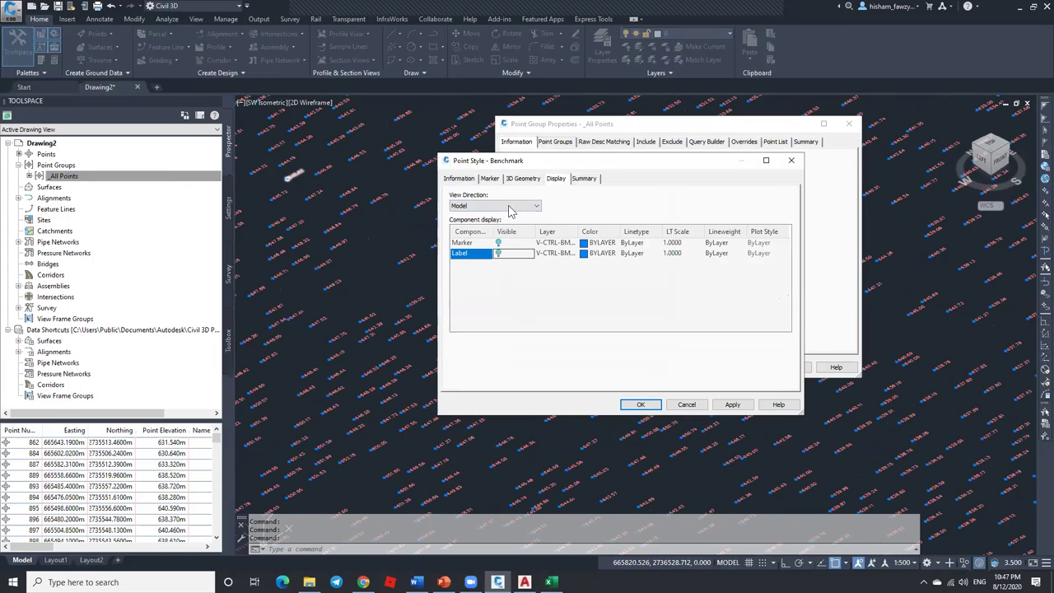
{"action": "left_click", "coordinate": [510, 206]}
{"action": "left_click", "coordinate": [469, 233]}
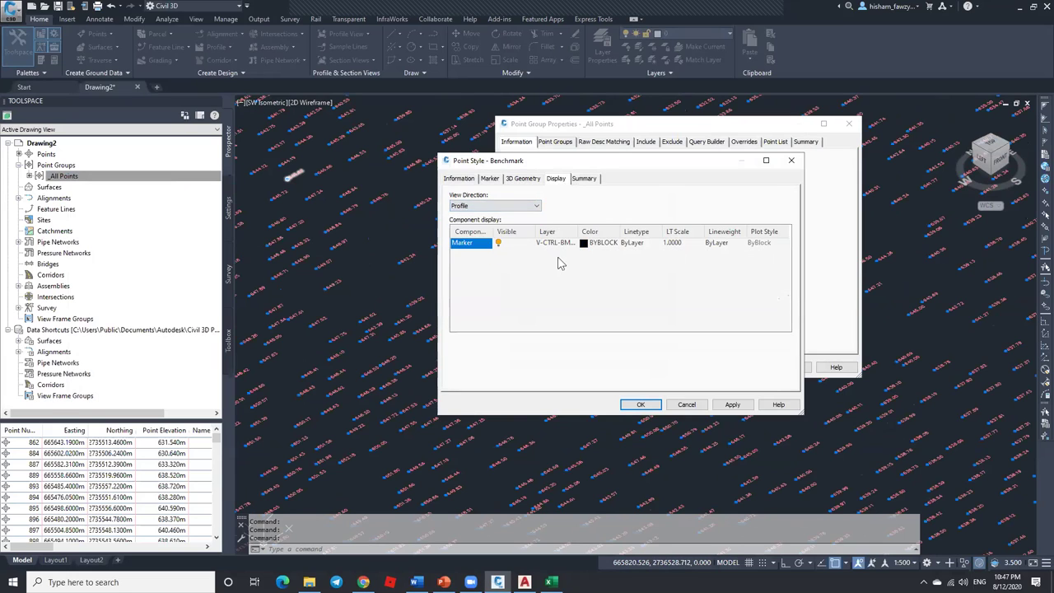
{"action": "left_click", "coordinate": [504, 206]}
{"action": "left_click", "coordinate": [468, 233]}
{"action": "left_click", "coordinate": [687, 405]}
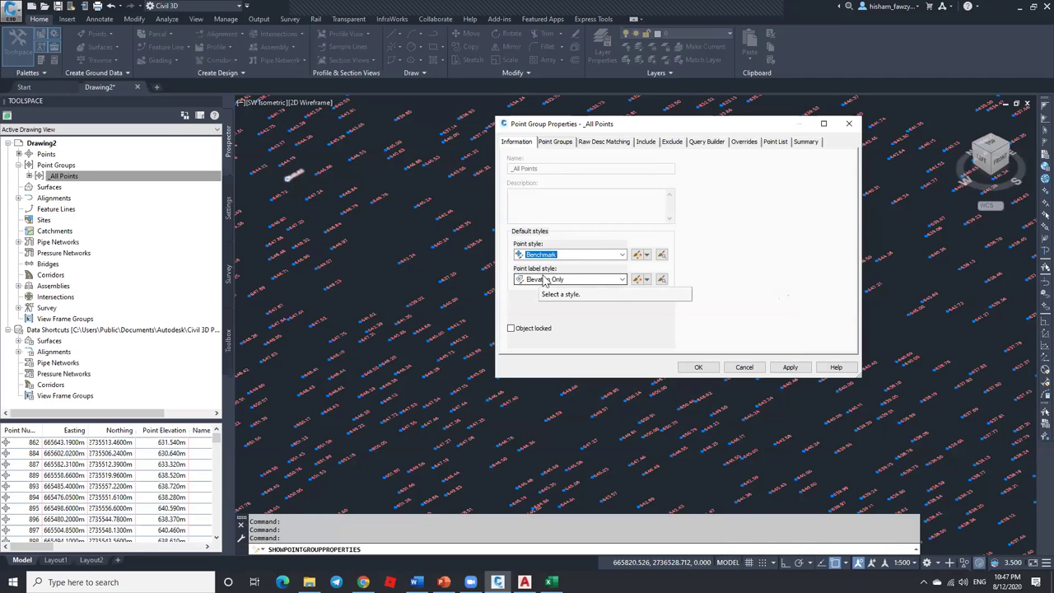
Step: Open the Elevation Only point label style for editing and enter the author's name as its creator
{"action": "left_click", "coordinate": [637, 280]}
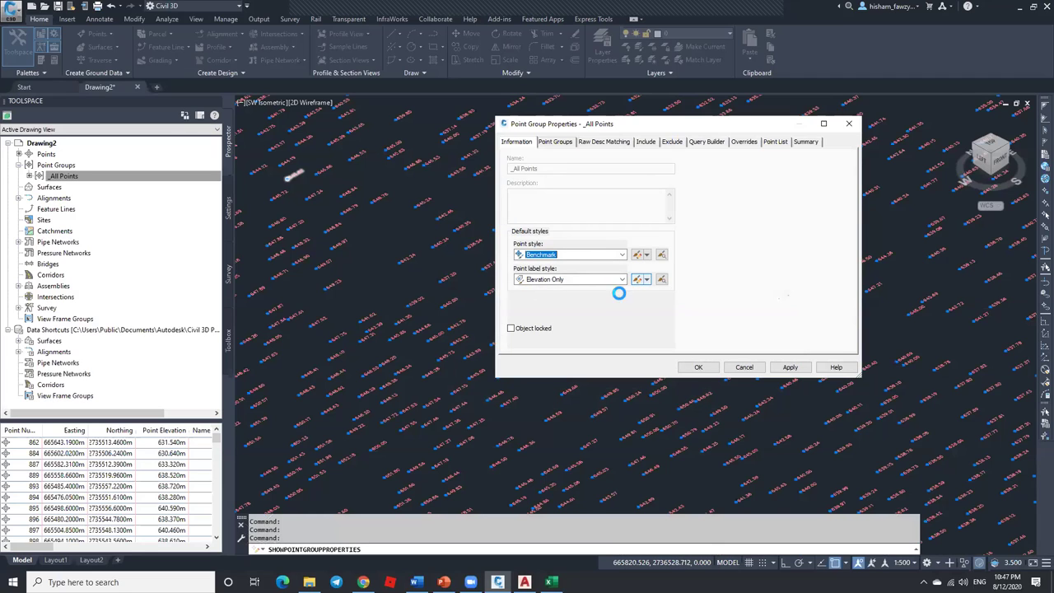
{"action": "left_click_drag", "start_coordinate": [619, 132], "coordinate": [546, 180]}
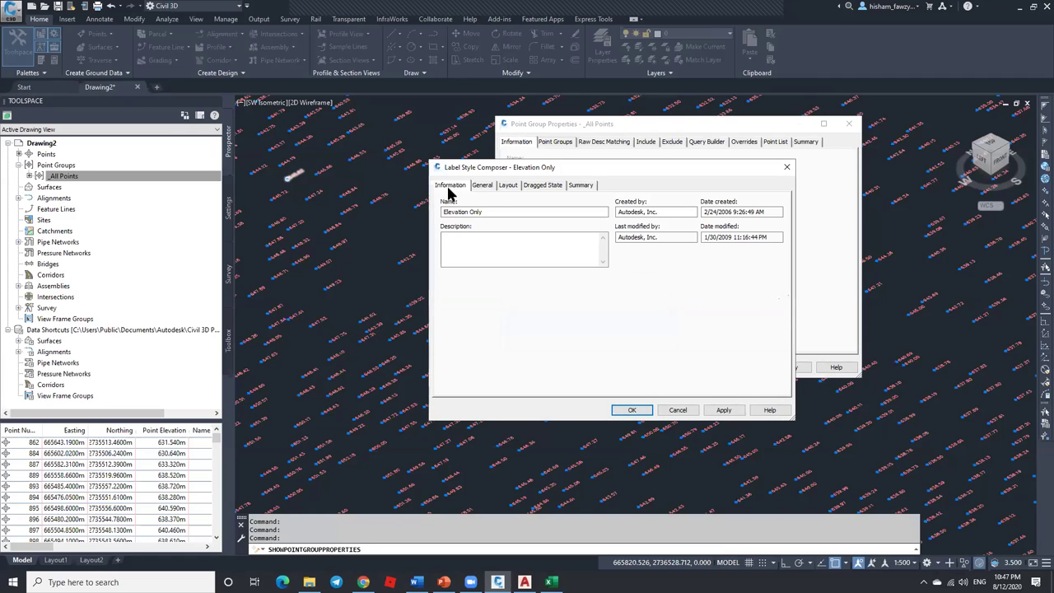
{"action": "left_click", "coordinate": [493, 211]}
{"action": "left_click_drag", "start_coordinate": [492, 212], "coordinate": [444, 212]}
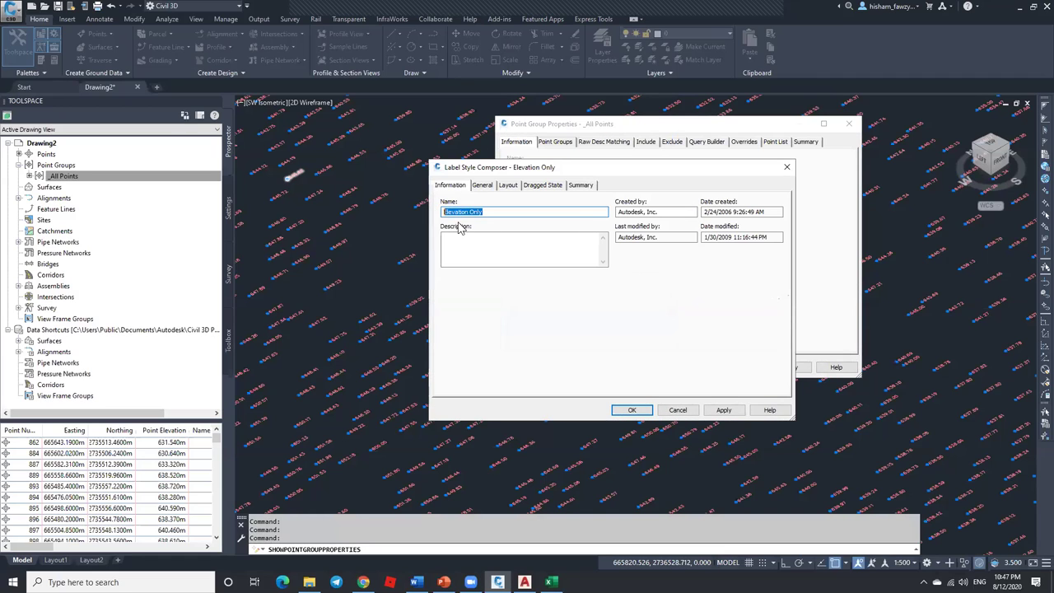
{"action": "left_click_drag", "start_coordinate": [655, 211], "coordinate": [620, 212]}
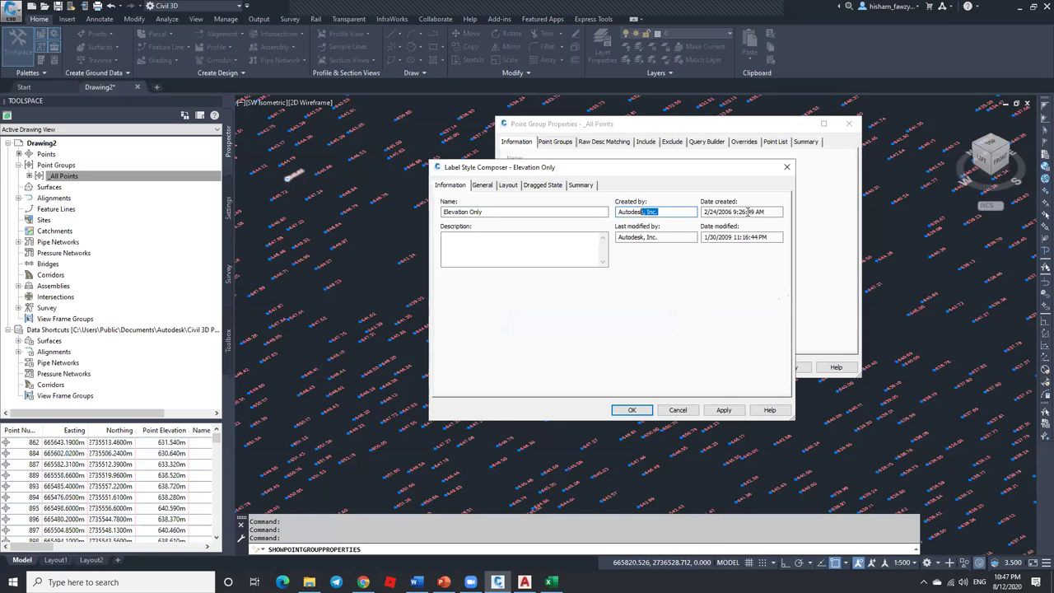
{"action": "left_click_drag", "start_coordinate": [759, 212], "coordinate": [706, 212]}
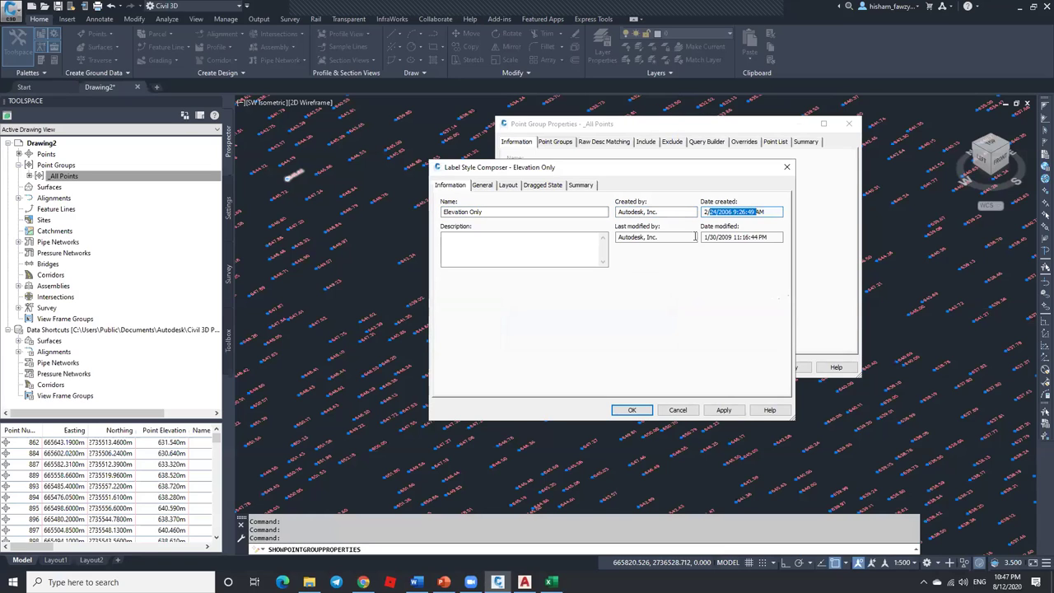
{"action": "left_click", "coordinate": [687, 238]}
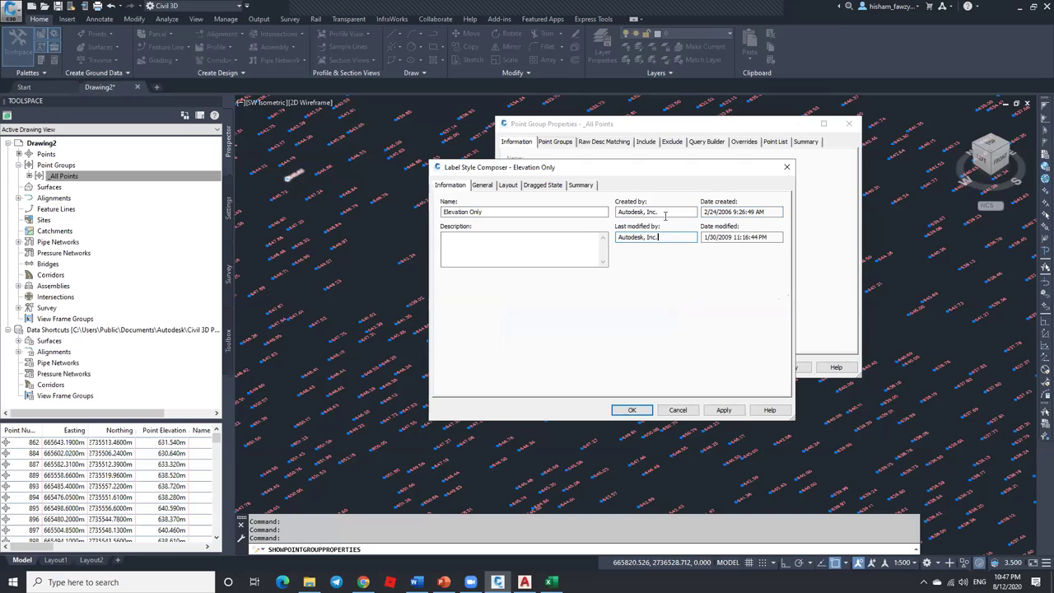
{"action": "left_click_drag", "start_coordinate": [616, 211], "coordinate": [663, 212]}
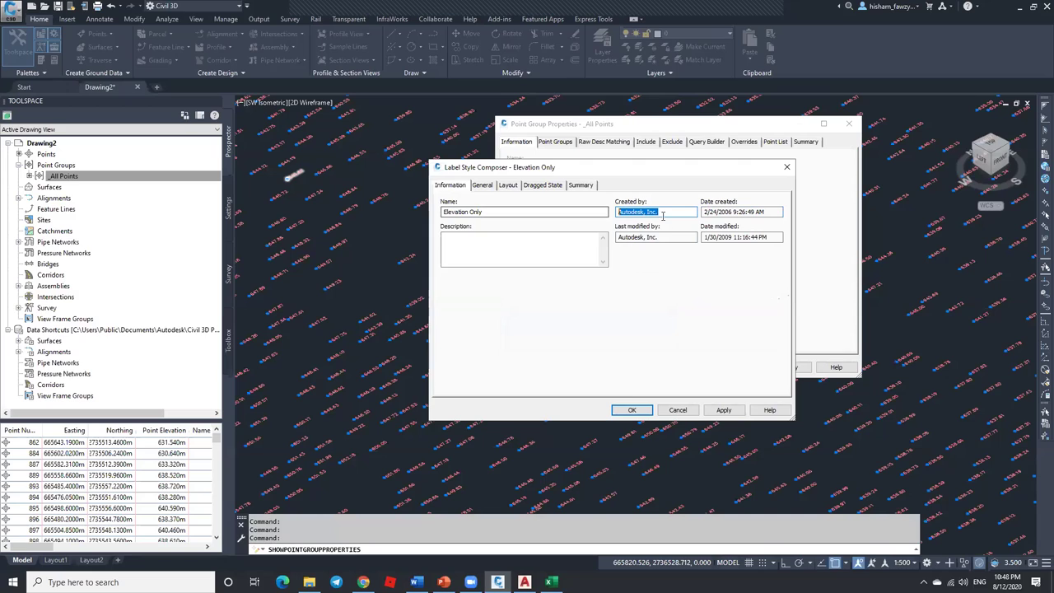
{"action": "left_click", "coordinate": [666, 212]}
{"action": "key", "text": "shift+Home"}
{"action": "type", "text": "HISHAM FAWZ"}
Step: Rename the Elevation Only label style as H-Elevation Only and open its general settings
{"action": "left_click", "coordinate": [443, 212]}
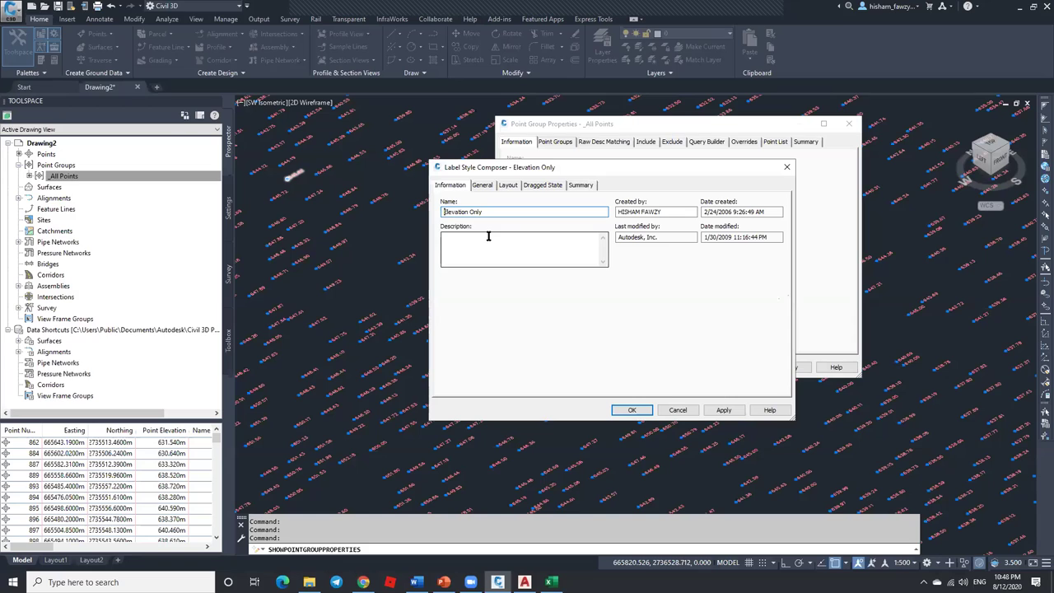
{"action": "type", "text": "H-"}
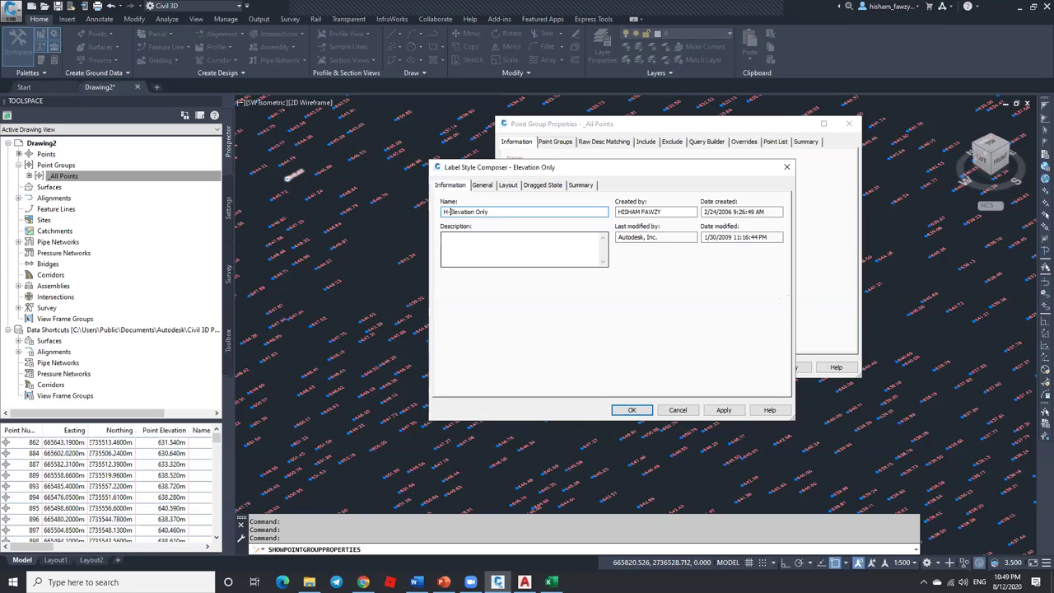
{"action": "left_click", "coordinate": [484, 186]}
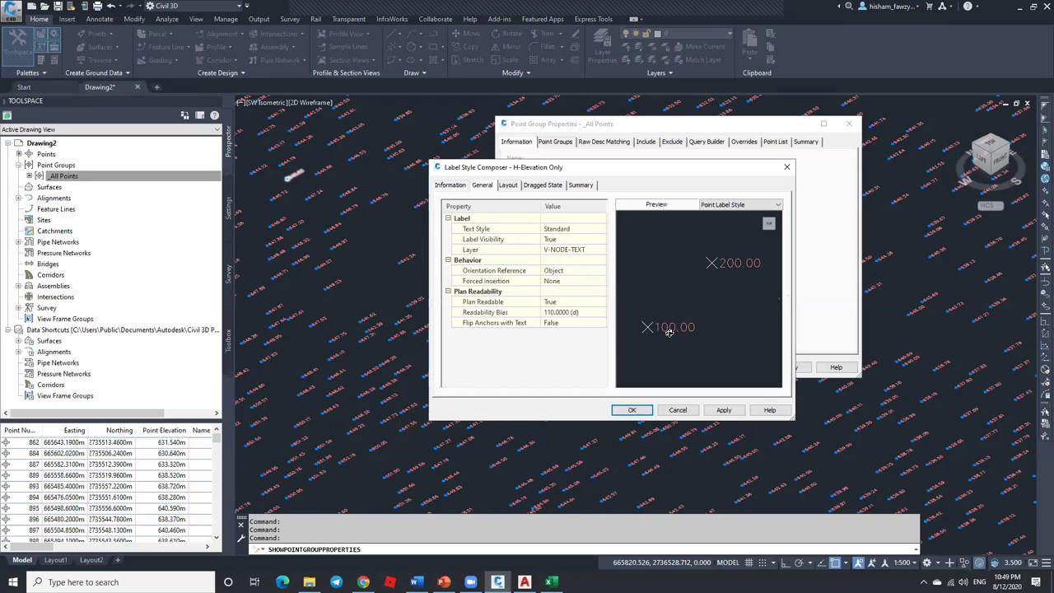
Step: Check the Point Elevation component in the H-Elevation Only label style's layout, and cancel both the style and point group property edits
{"action": "left_click", "coordinate": [508, 186]}
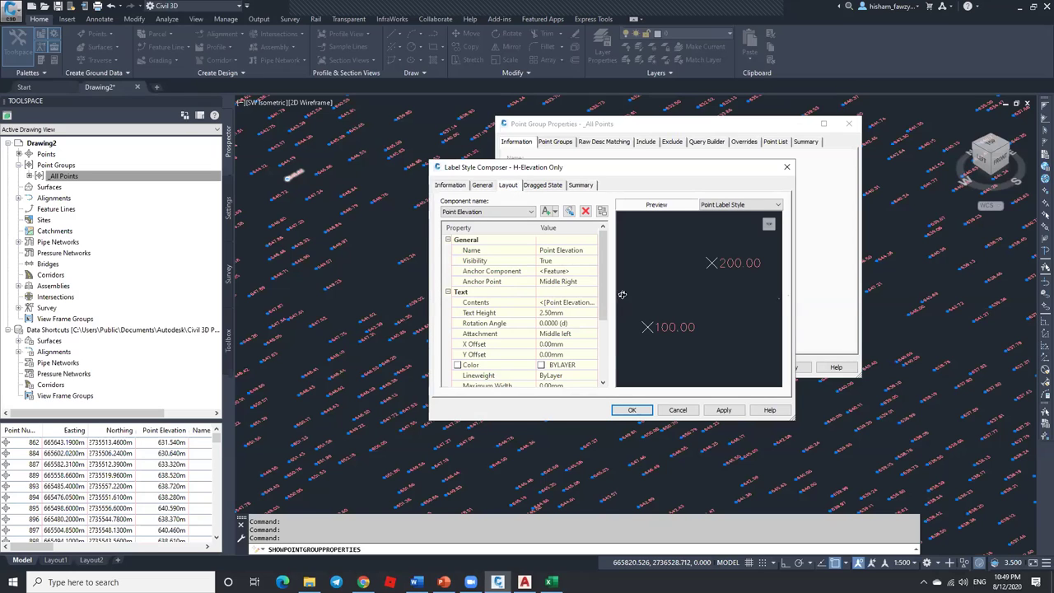
{"action": "left_click", "coordinate": [529, 211]}
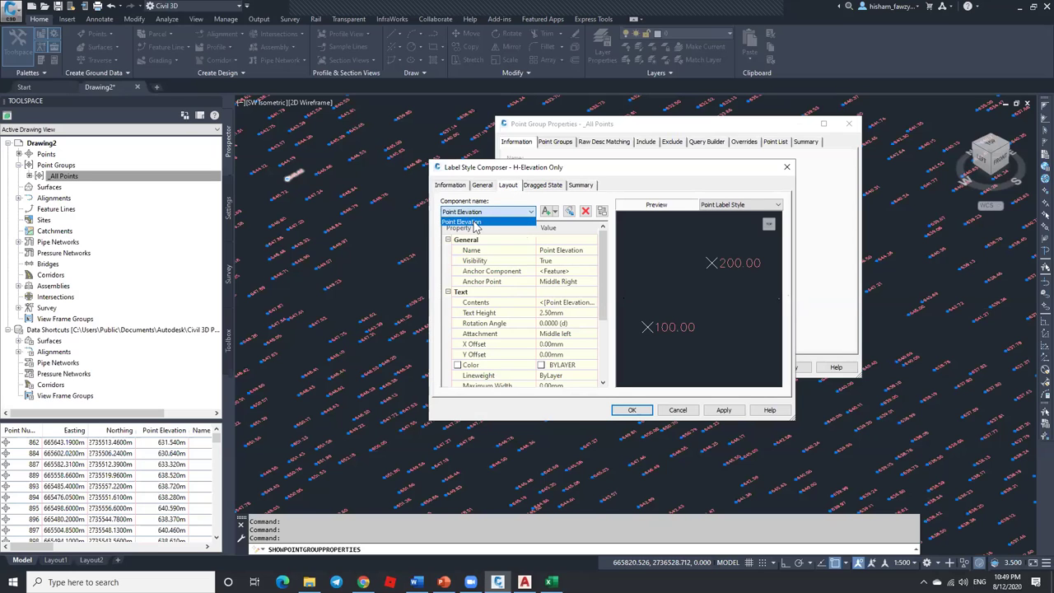
{"action": "left_click", "coordinate": [497, 222]}
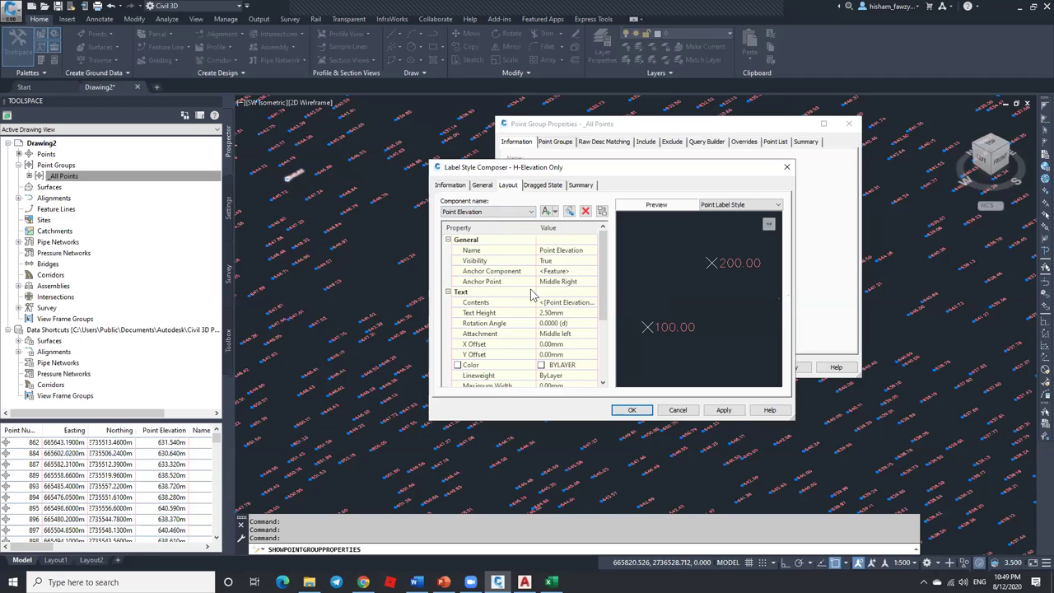
{"action": "left_click", "coordinate": [678, 410]}
{"action": "left_click", "coordinate": [741, 368]}
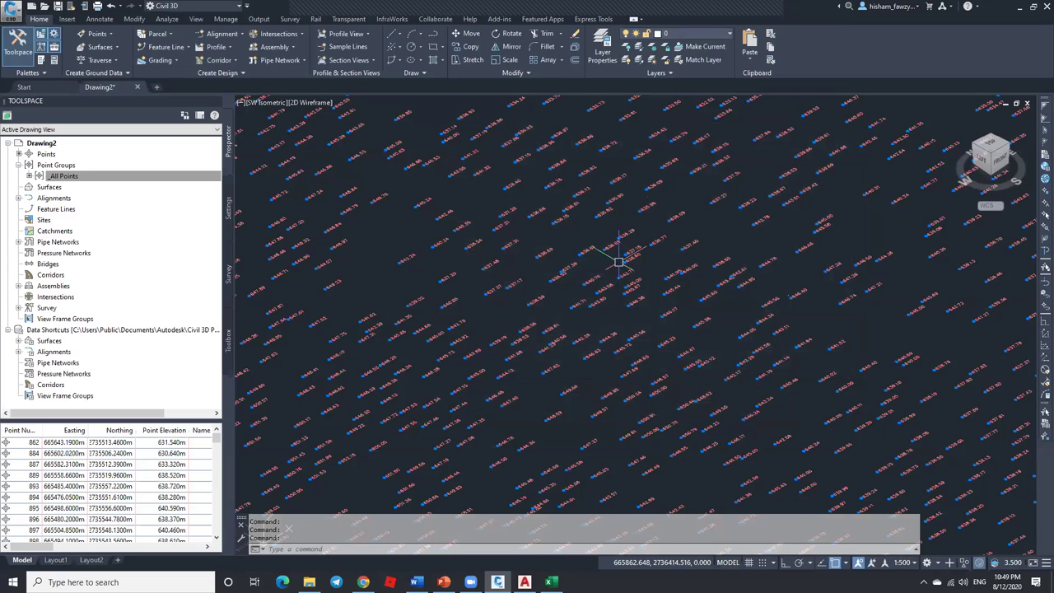
Step: Switch the drawing to the Top view with north facing up and centre the survey points
{"action": "scroll", "coordinate": [640, 205], "scroll_direction": "down", "scroll_amount": 5}
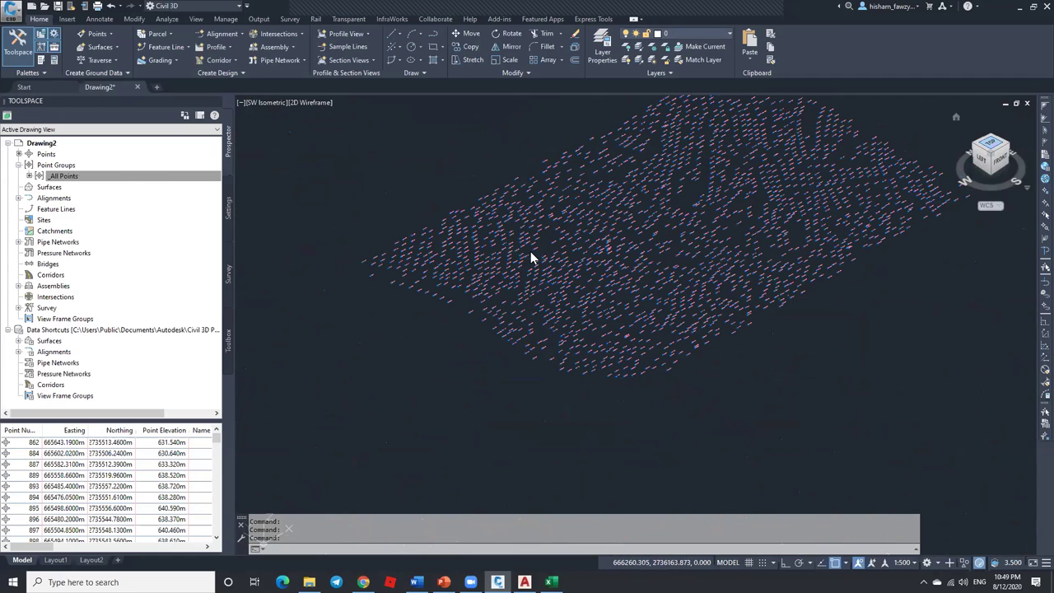
{"action": "left_click", "coordinate": [991, 147]}
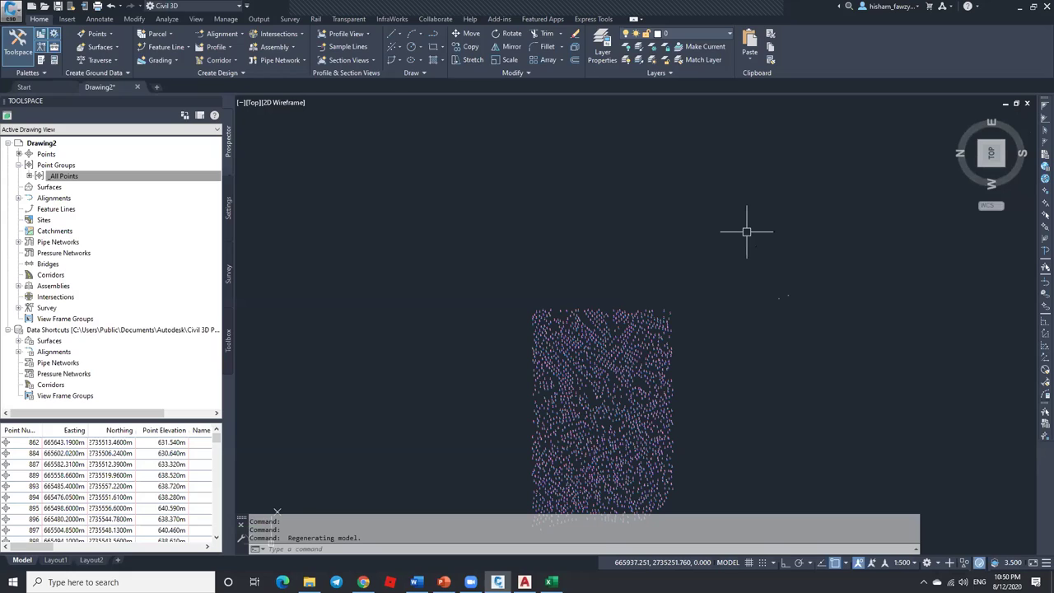
{"action": "mouse_move", "coordinate": [992, 154]}
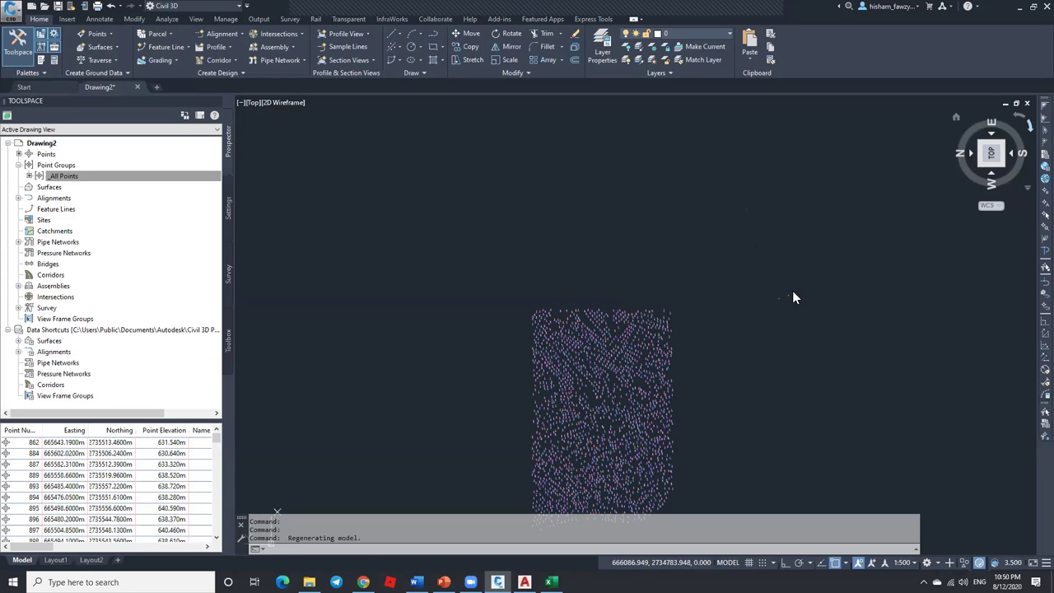
{"action": "middle_click_drag", "start_coordinate": [585, 254], "coordinate": [621, 227], "text": "shift"}
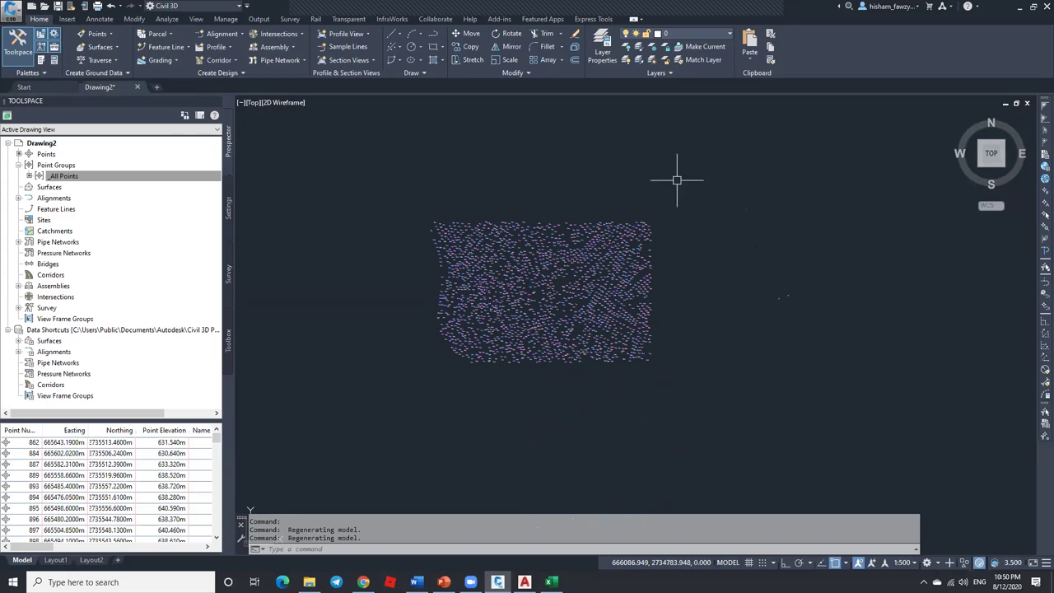
{"action": "left_click", "coordinate": [626, 148]}
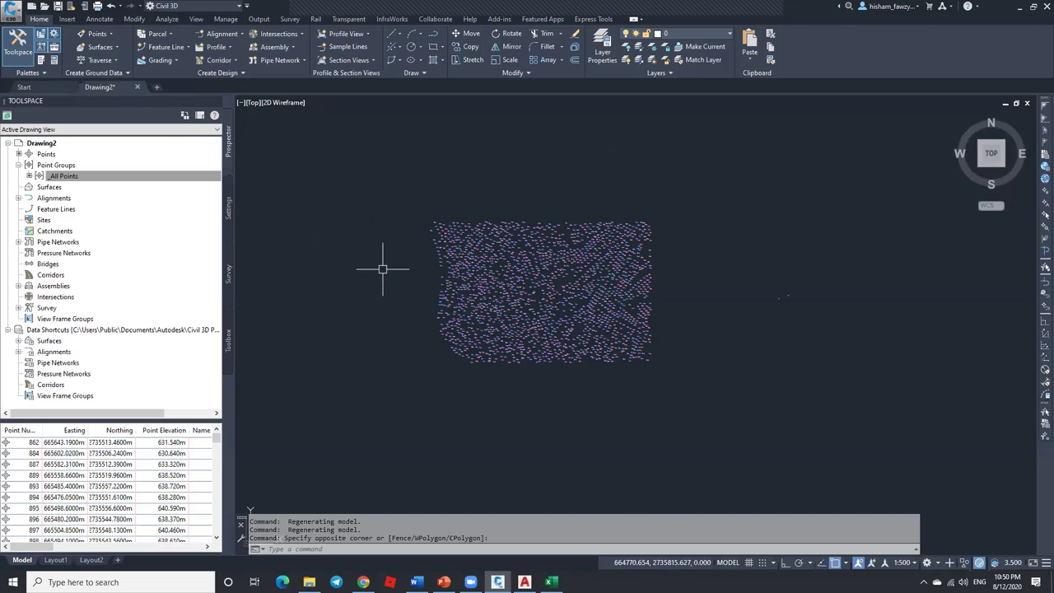
{"action": "scroll", "coordinate": [383, 268], "scroll_direction": "up", "scroll_amount": 2}
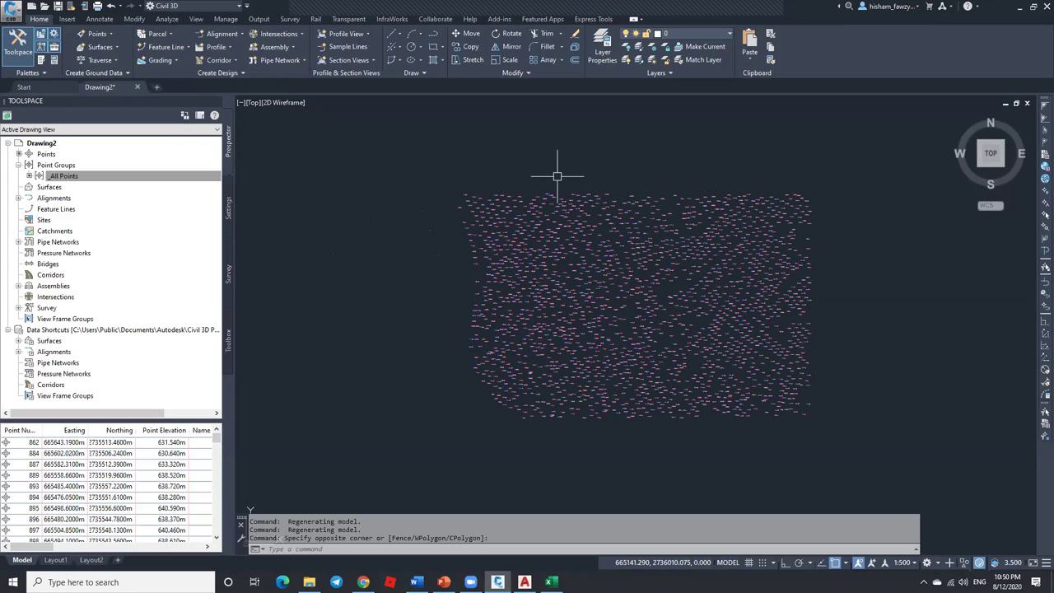
{"action": "middle_click_drag", "start_coordinate": [709, 159], "coordinate": [666, 163]}
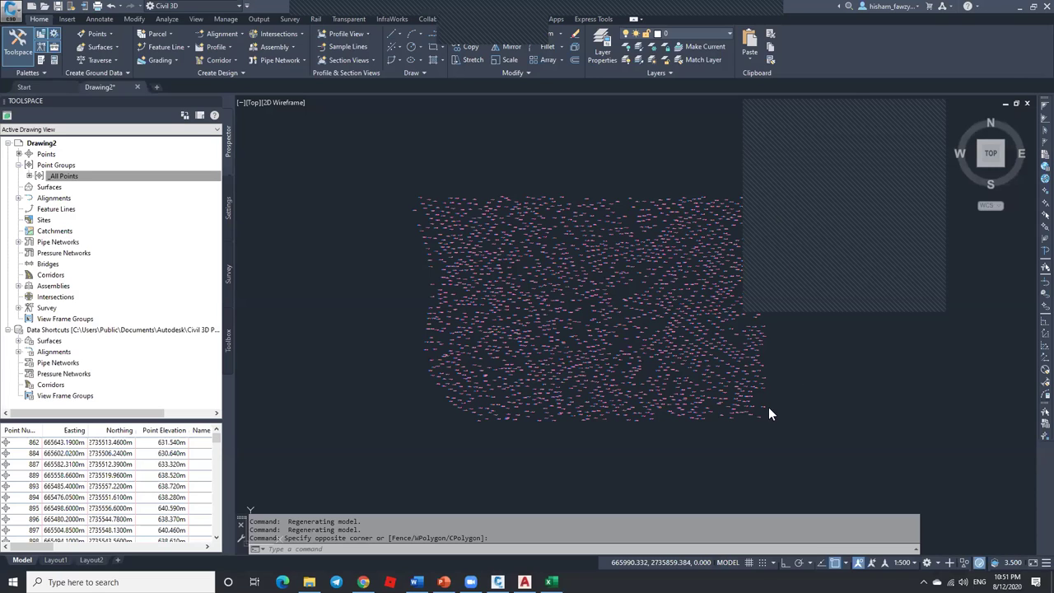
Step: Switch to the Excel survey points workbook, check the point number column from the last row to the first, and return to Civil 3D
{"action": "key", "text": "alt+Tab"}
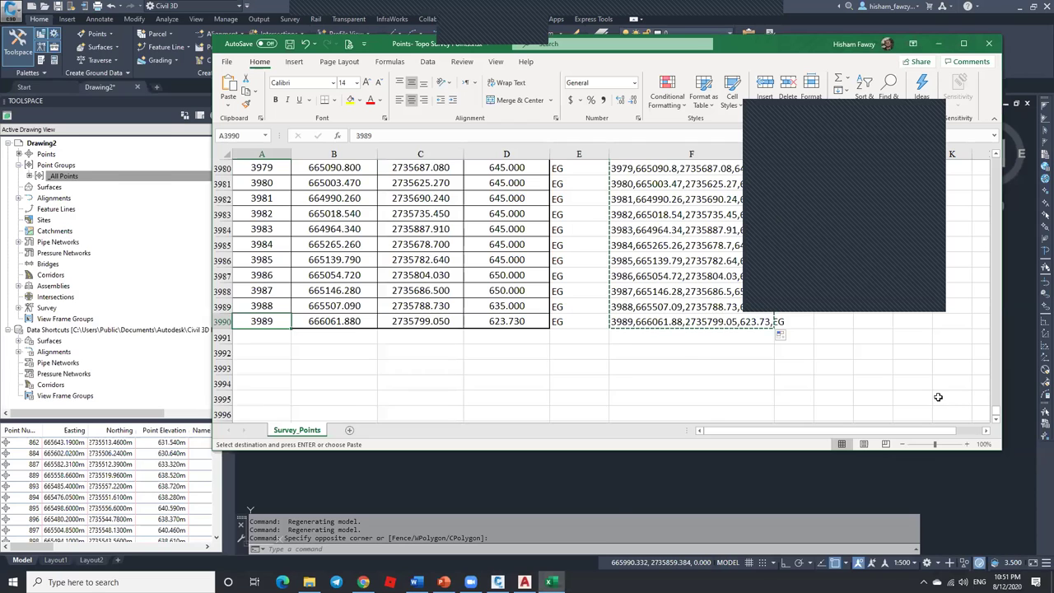
{"action": "left_click_drag", "start_coordinate": [988, 201], "coordinate": [993, 160]}
{"action": "left_click", "coordinate": [416, 210]}
{"action": "left_click", "coordinate": [269, 197]}
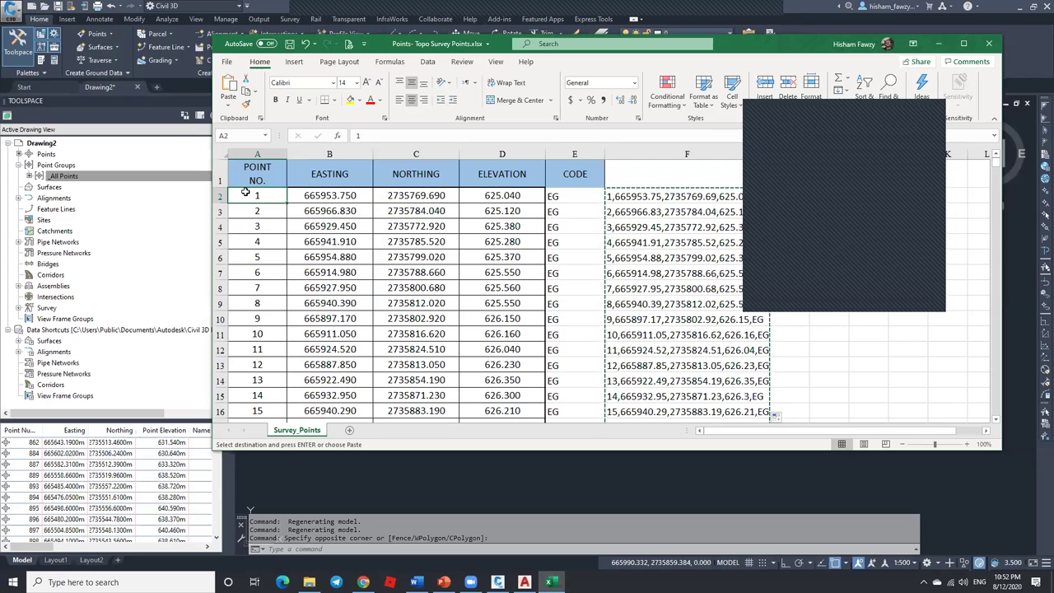
{"action": "left_click", "coordinate": [165, 132]}
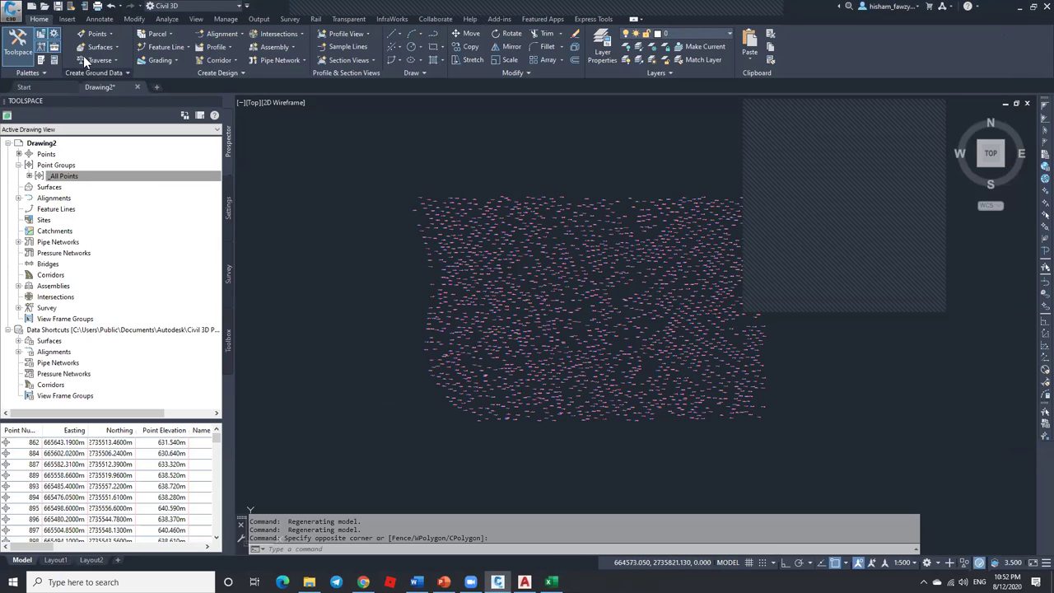
Step: Start importing points from a file and select the PENZ (comma delimited) point file format
{"action": "left_click", "coordinate": [67, 19]}
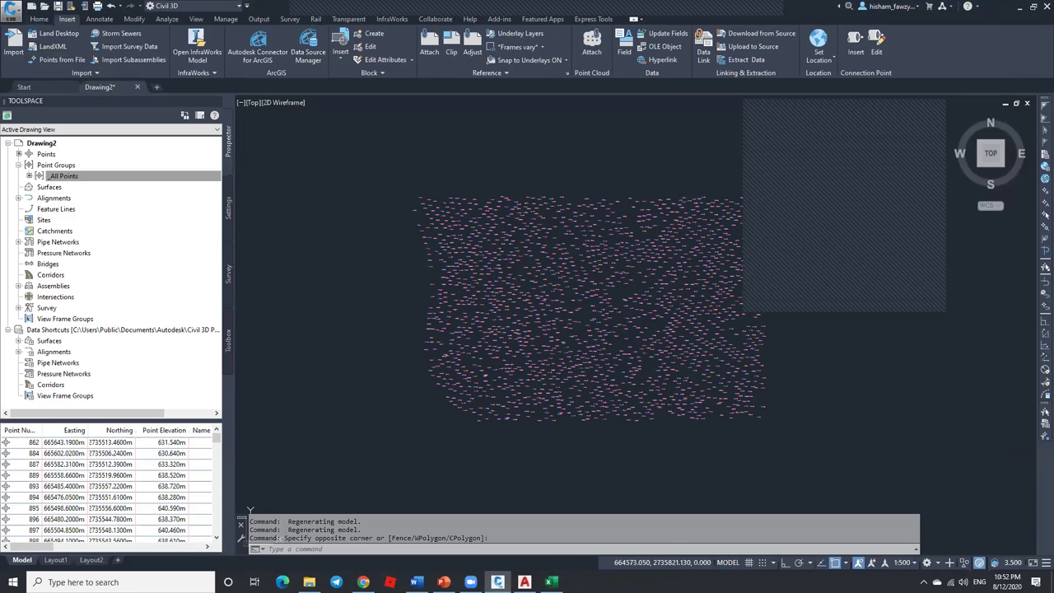
{"action": "left_click", "coordinate": [612, 256]}
{"action": "left_click", "coordinate": [612, 256]}
{"action": "left_click", "coordinate": [612, 256]}
{"action": "left_click", "coordinate": [612, 256]}
{"action": "left_click", "coordinate": [609, 255]}
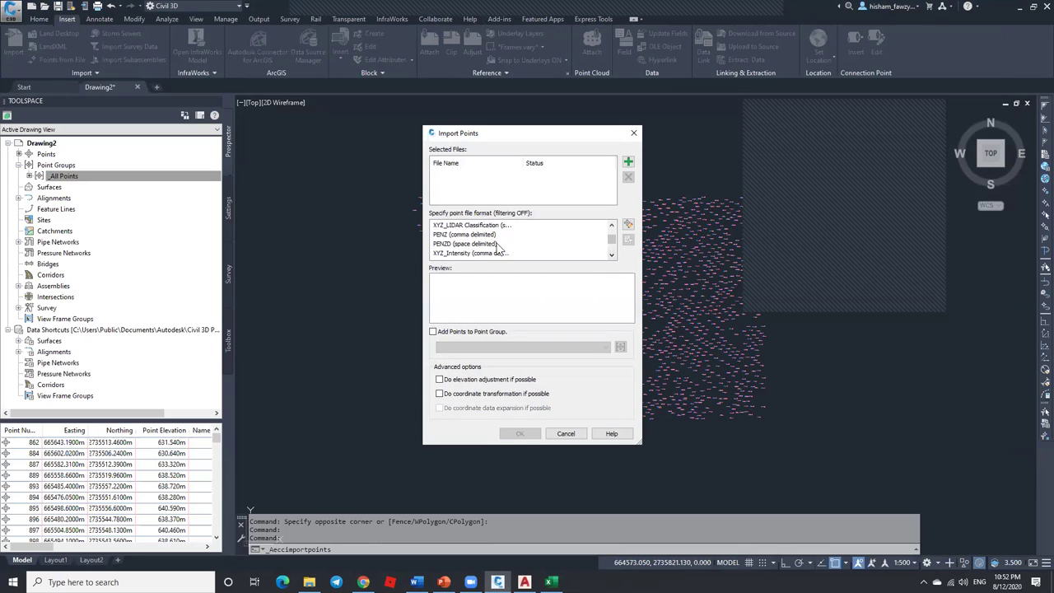
{"action": "left_click", "coordinate": [554, 249]}
{"action": "left_click", "coordinate": [515, 235]}
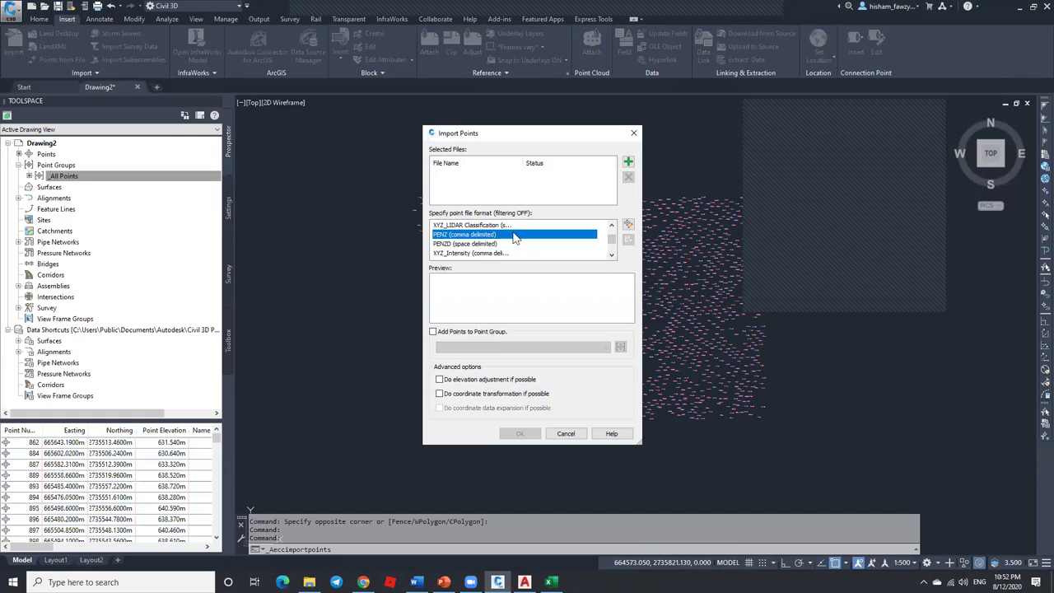
Step: Open the PENZD (comma delimited) point file format for modification from the point file format manager
{"action": "left_click", "coordinate": [629, 224]}
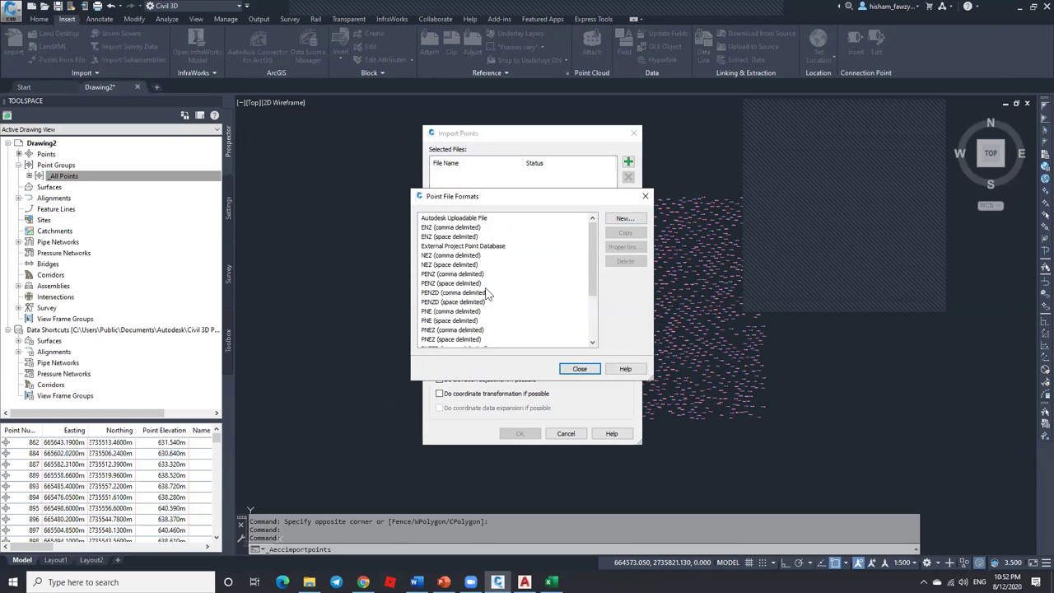
{"action": "left_click", "coordinate": [454, 303]}
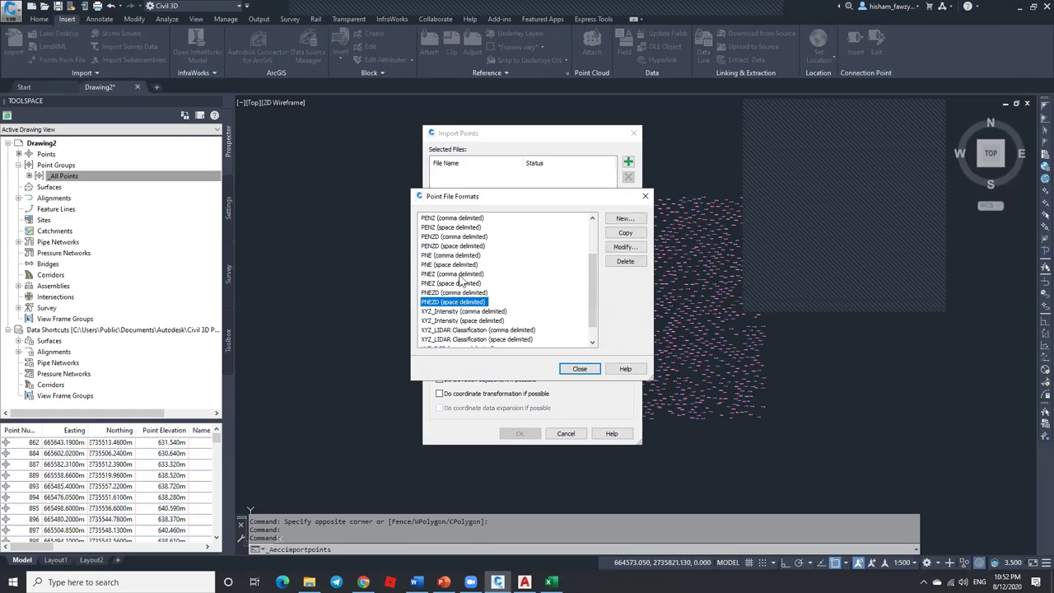
{"action": "scroll", "coordinate": [459, 273], "scroll_direction": "up", "scroll_amount": 1}
{"action": "left_click", "coordinate": [460, 265]}
{"action": "left_click", "coordinate": [620, 247]}
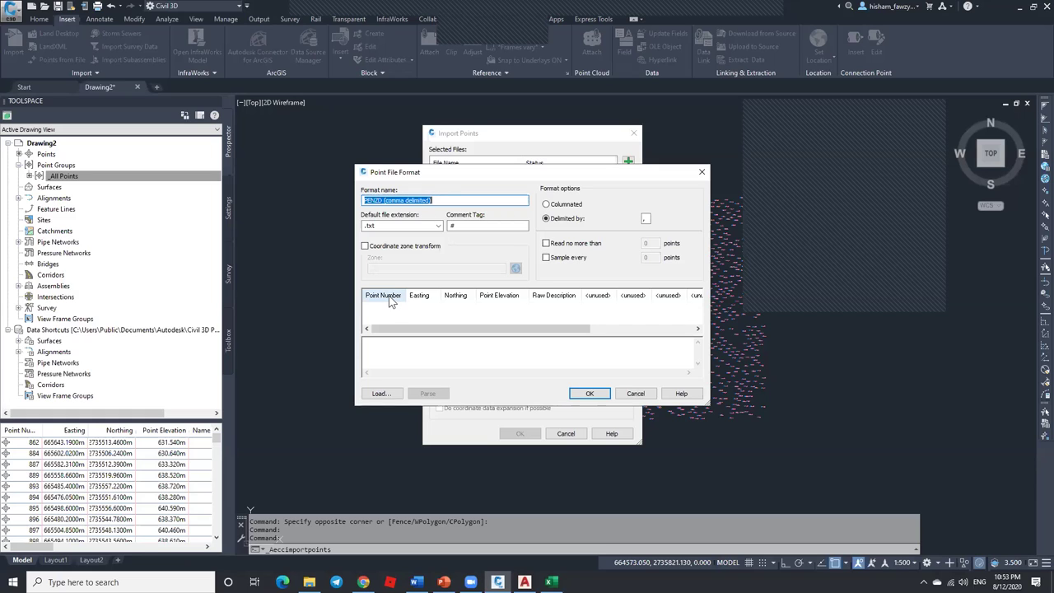
Step: Change the first column of the PENZD (comma delimited) format from Point Number to Name
{"action": "left_click", "coordinate": [387, 297]}
{"action": "left_click", "coordinate": [577, 276]}
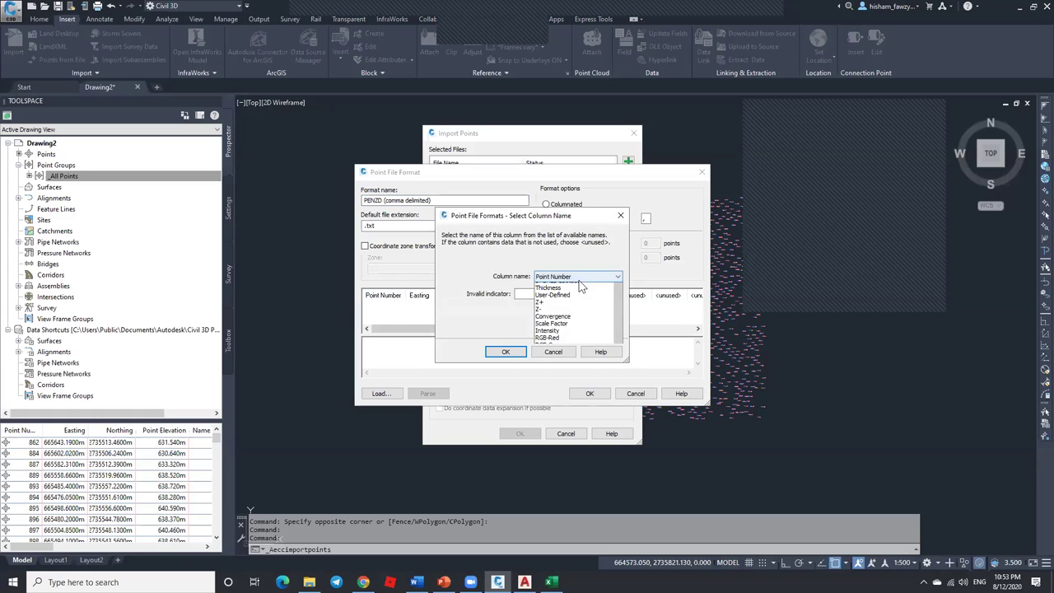
{"action": "left_click", "coordinate": [558, 316]}
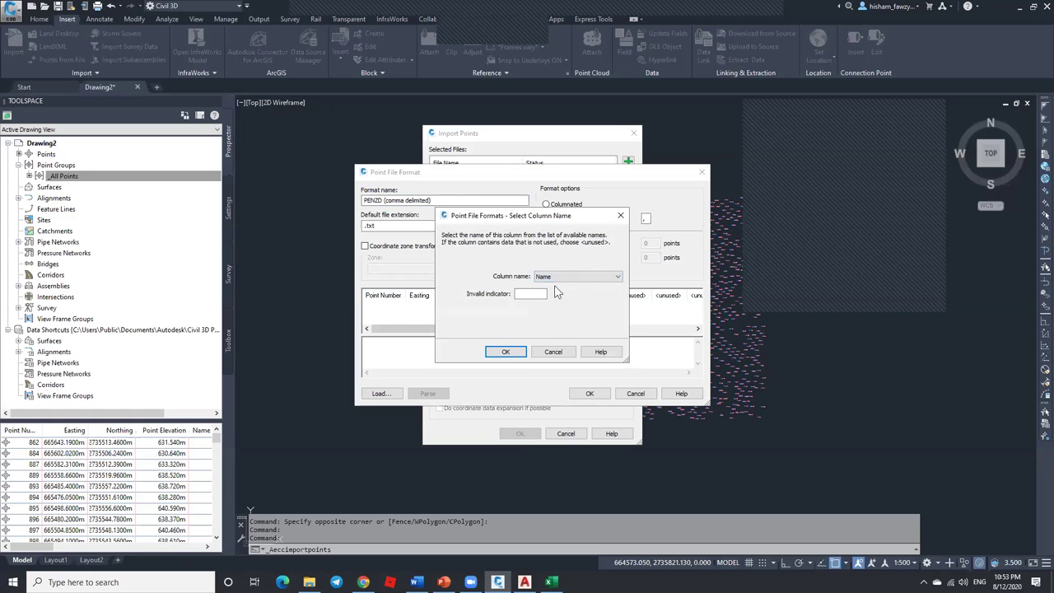
{"action": "left_click", "coordinate": [503, 352]}
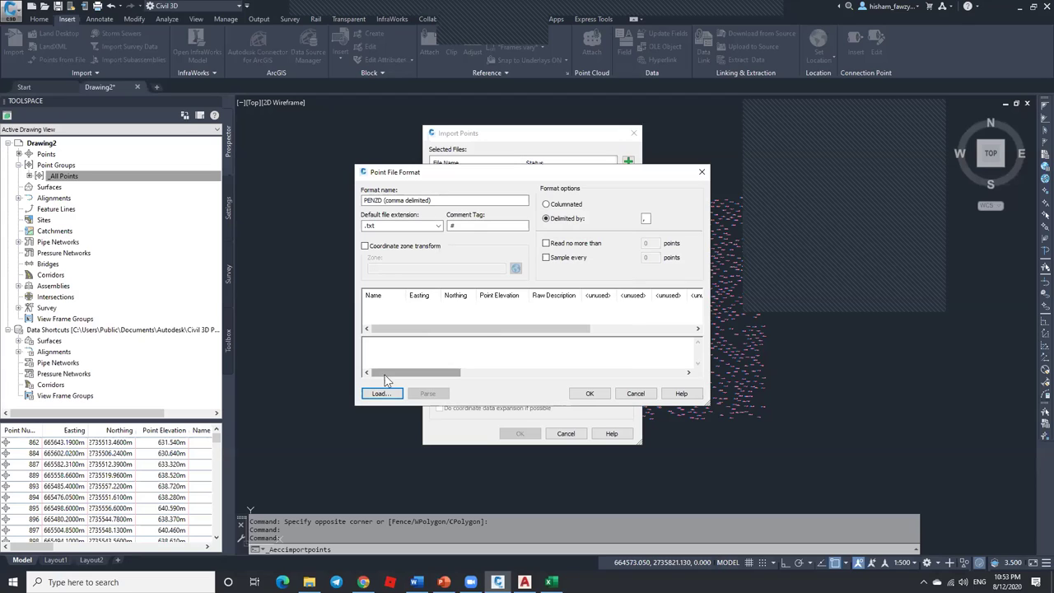
Step: Append the author's name to the modified PENZD format's name, save the format and cancel the points import
{"action": "left_click", "coordinate": [445, 199]}
{"action": "type", "text": "AM"}
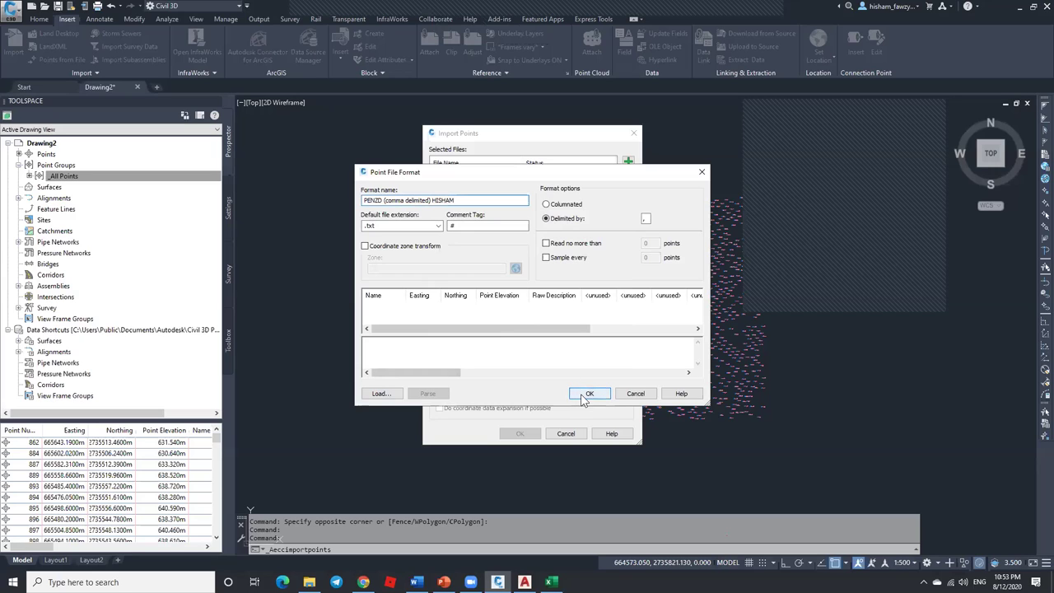
{"action": "left_click", "coordinate": [590, 393]}
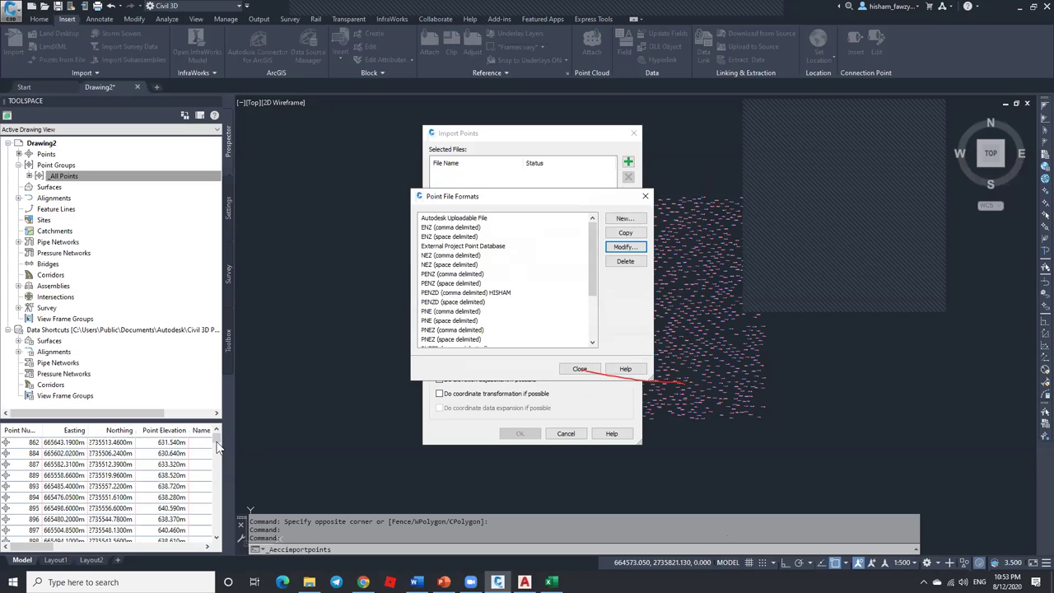
{"action": "left_click", "coordinate": [580, 368]}
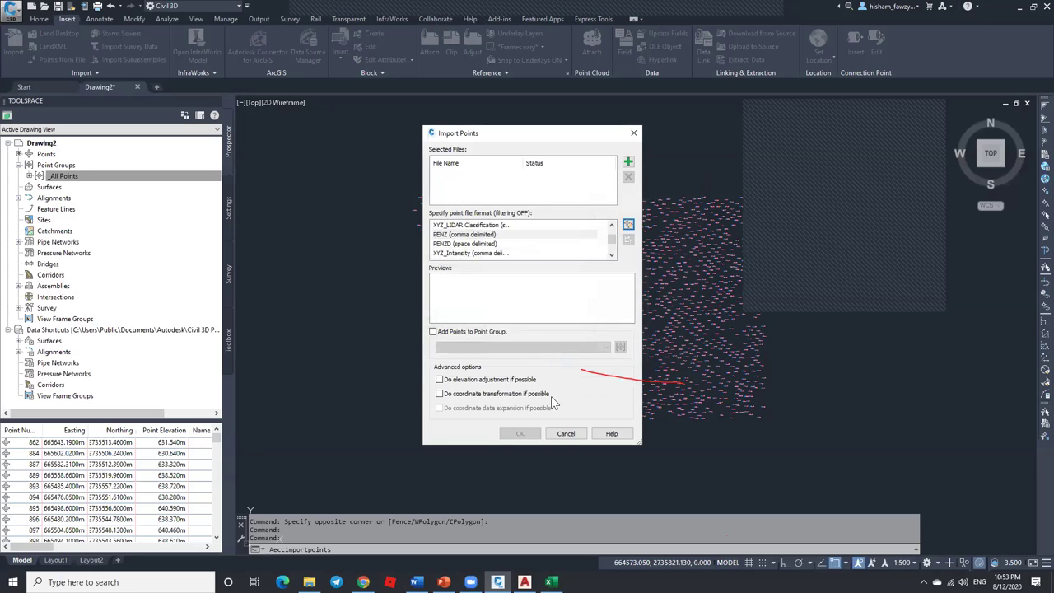
{"action": "left_click", "coordinate": [565, 434]}
Step: Check the end of the drawing's point list, and in the Excel workbook rename the points AA1, AA2 and so on down the whole column
{"action": "left_click", "coordinate": [214, 519]}
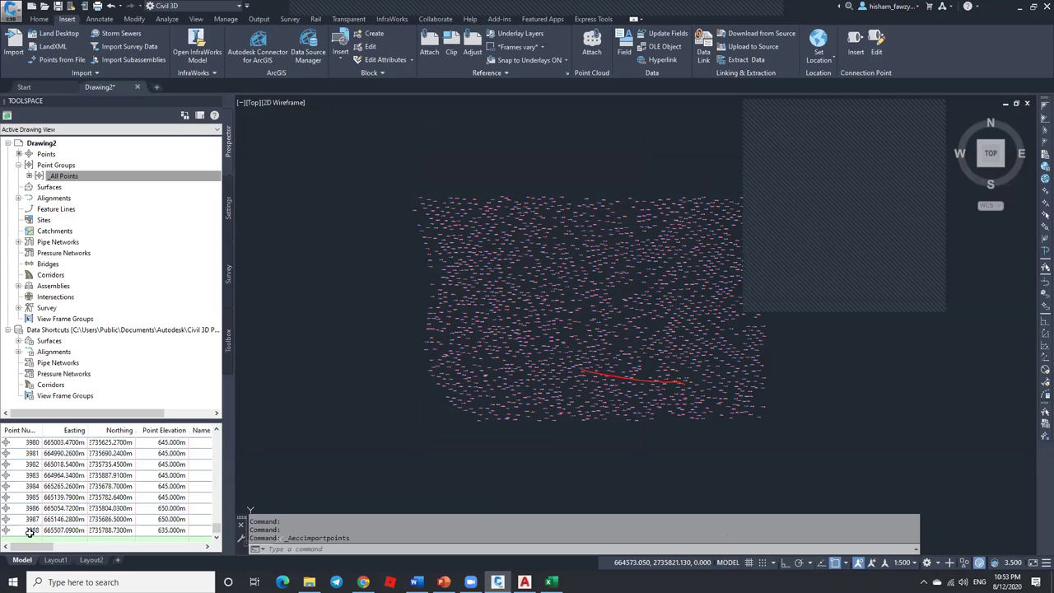
{"action": "left_click", "coordinate": [551, 582]}
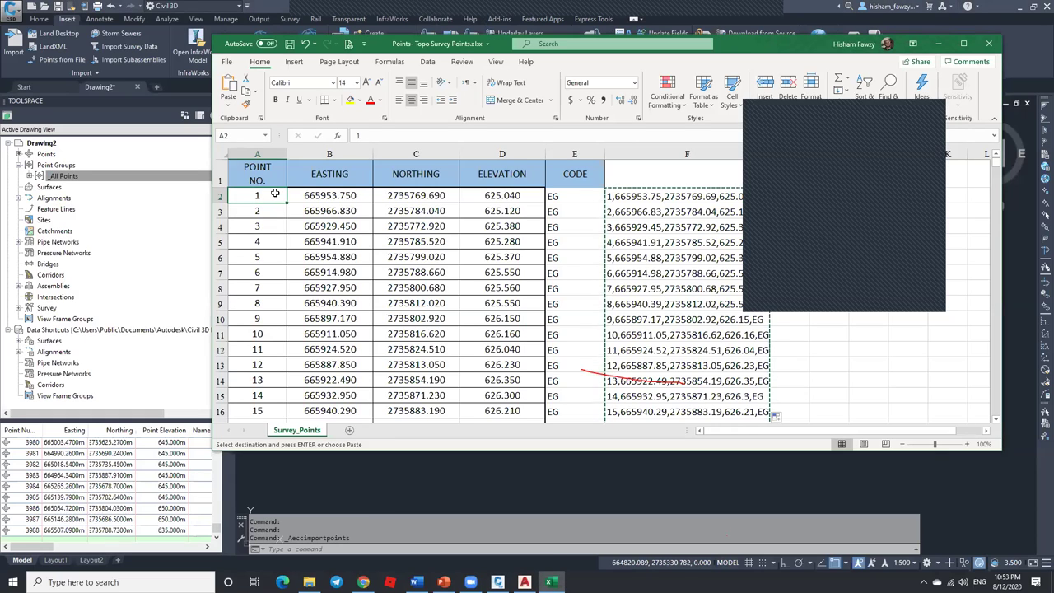
{"action": "type", "text": "AA1"}
{"action": "key", "text": "Return"}
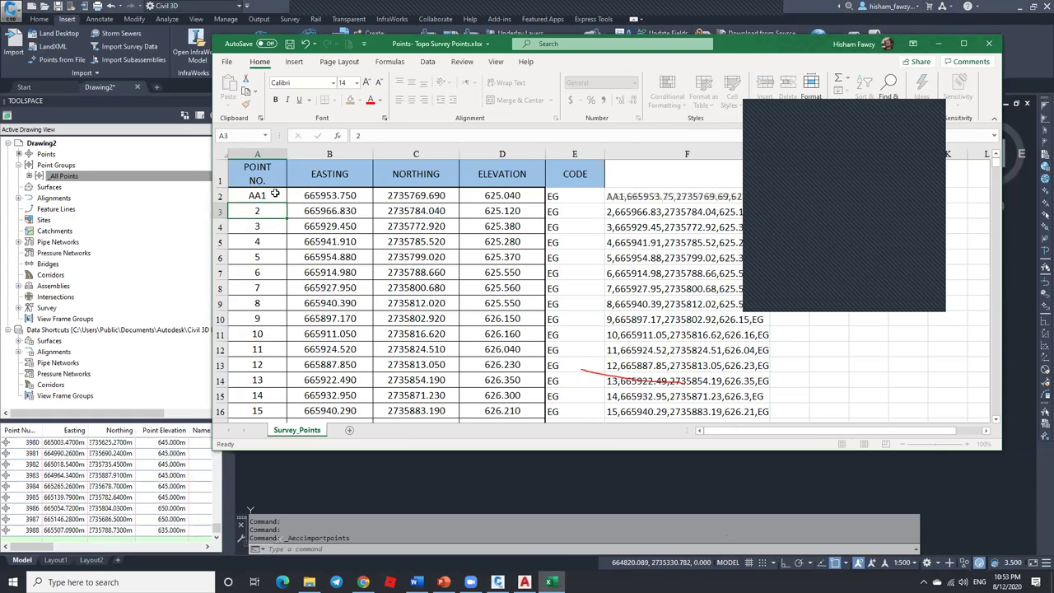
{"action": "left_click", "coordinate": [275, 193]}
{"action": "left_click_drag", "start_coordinate": [286, 203], "coordinate": [285, 212]}
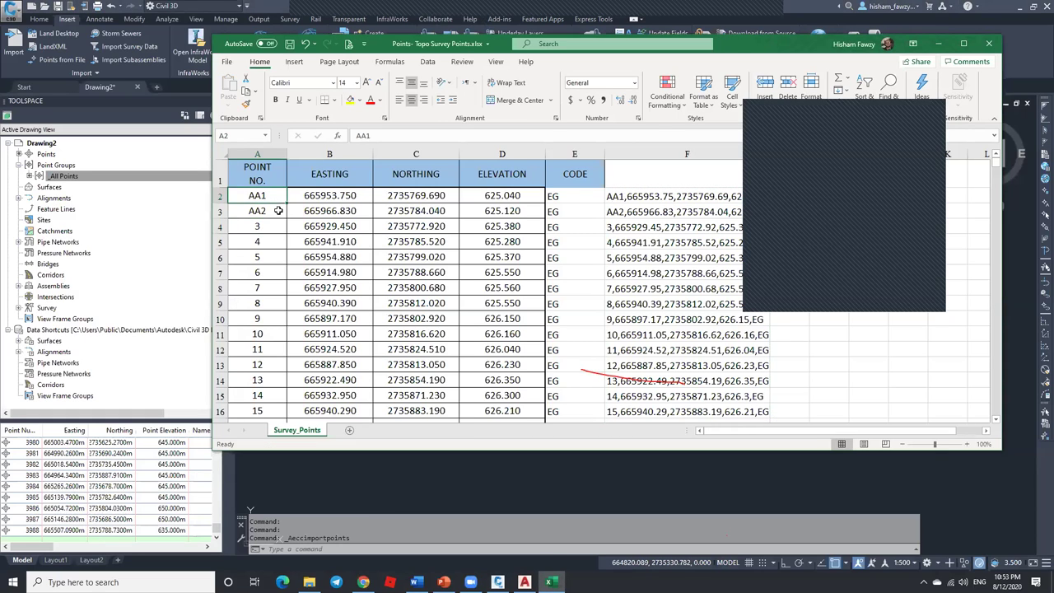
{"action": "double_click", "coordinate": [286, 218]}
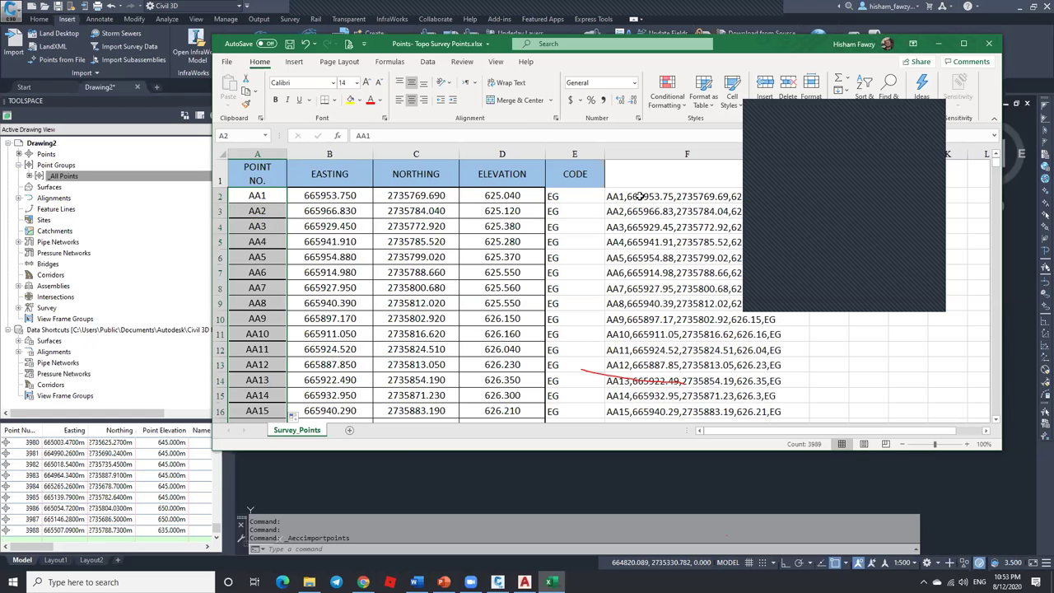
Step: Copy the concatenated point strings for AA1 to AA28 from cells F2 to F29
{"action": "left_click", "coordinate": [636, 196]}
{"action": "scroll", "coordinate": [669, 332], "scroll_direction": "down", "scroll_amount": 5}
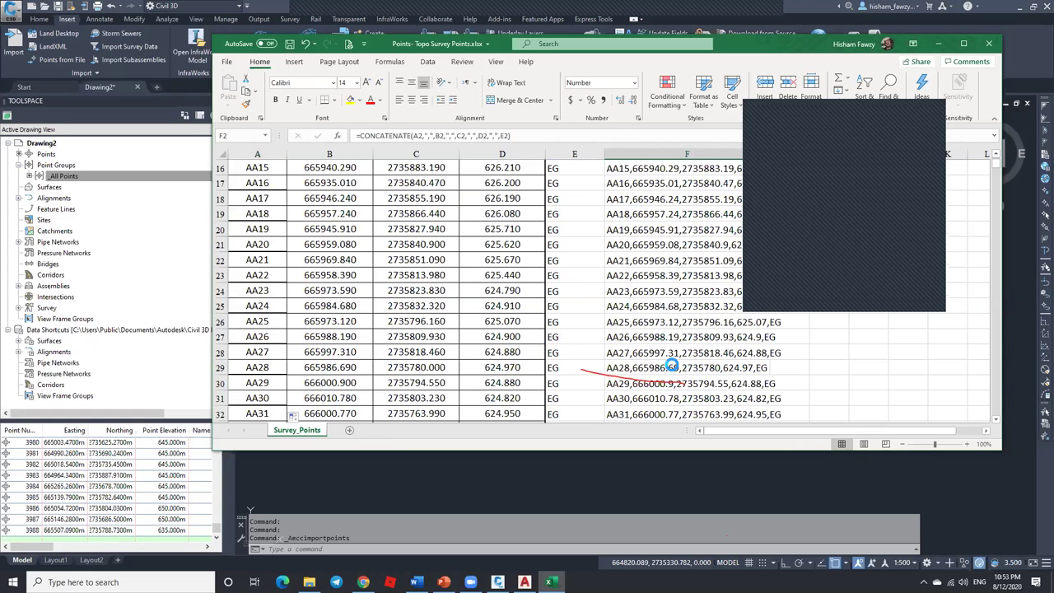
{"action": "left_click", "coordinate": [672, 368], "text": "shift"}
{"action": "key", "text": "ctrl+c"}
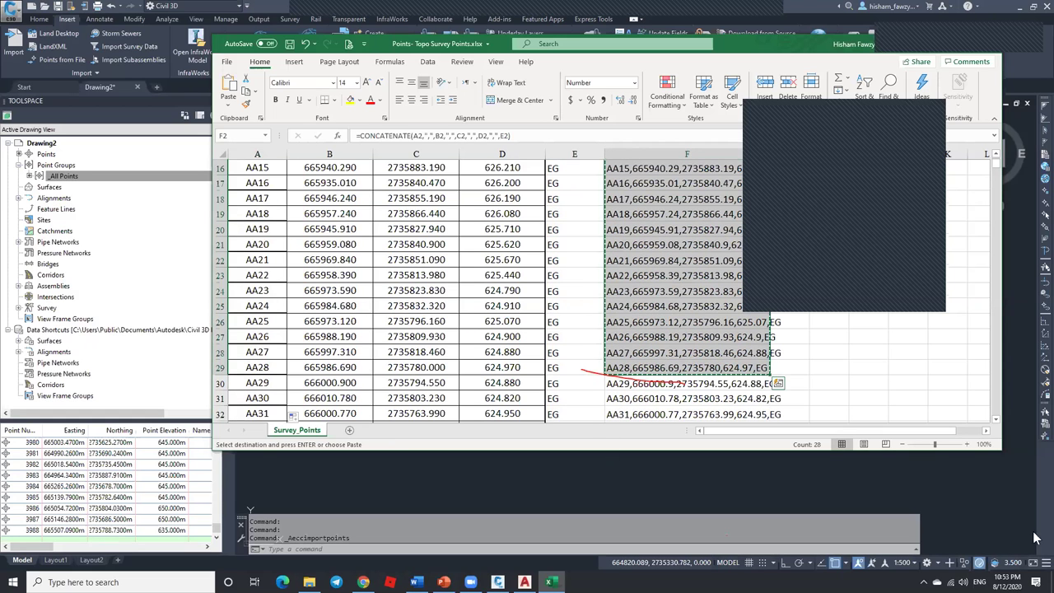
Step: Minimize the Civil 3D and Excel windows to show the desktop
{"action": "left_click", "coordinate": [1008, 6]}
{"action": "left_click", "coordinate": [1018, 7]}
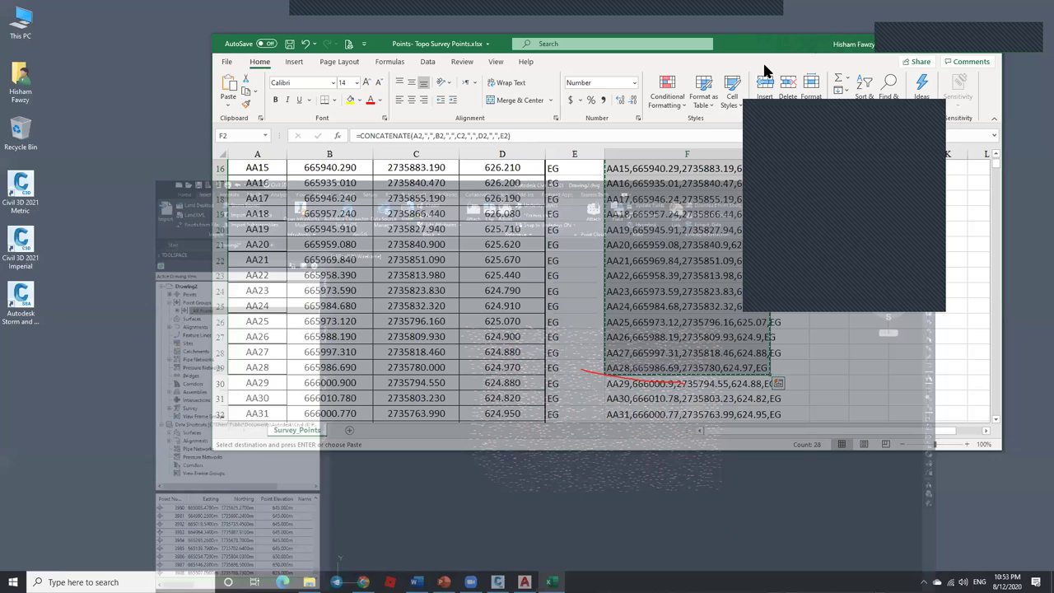
{"action": "key", "text": "super+d"}
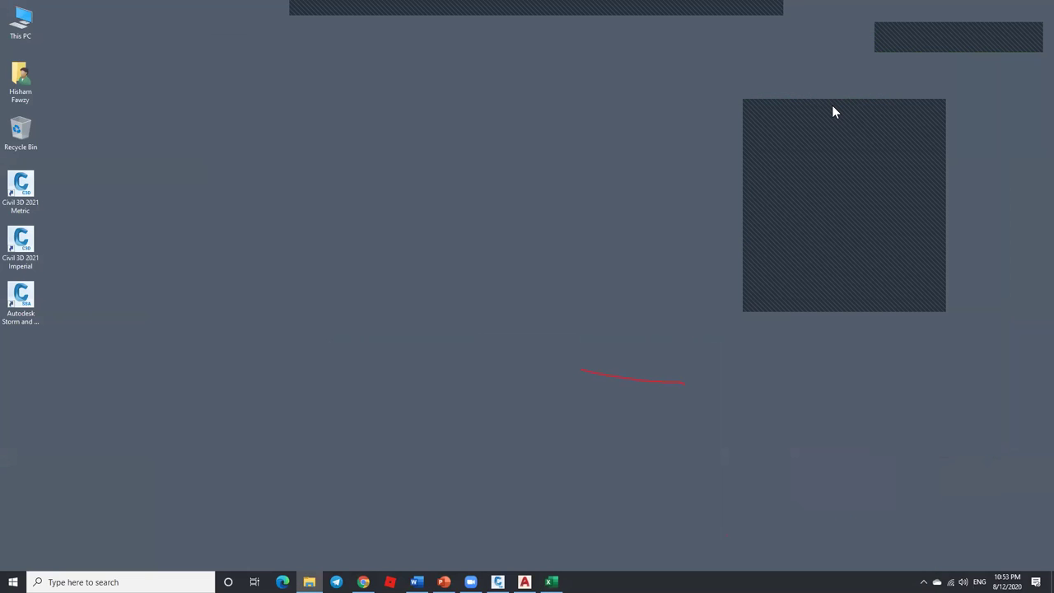
Step: Replace the contents of the desktop file POINTS.txt with the copied AA1 to AA28 point strings and save it
{"action": "double_click", "coordinate": [809, 146]}
{"action": "key", "text": "ctrl+a"}
{"action": "key", "text": "ctrl+v"}
{"action": "left_click", "coordinate": [384, 102]}
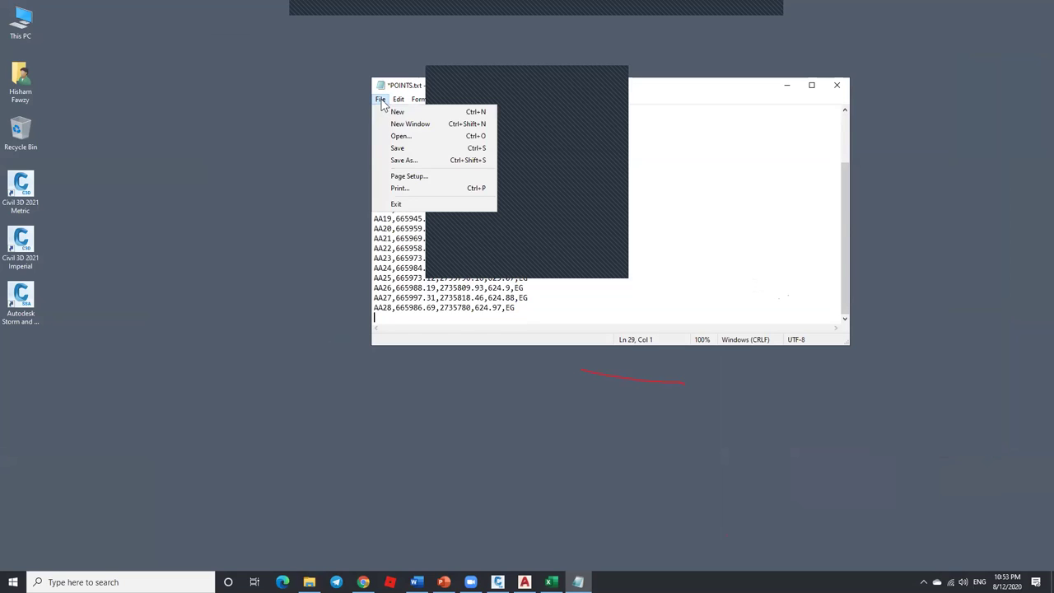
{"action": "left_click", "coordinate": [400, 145]}
Step: Switch to Civil 3D, start importing points from file and add POINTS.txt with the customized PENZD (comma delimited) format
{"action": "left_click", "coordinate": [524, 582]}
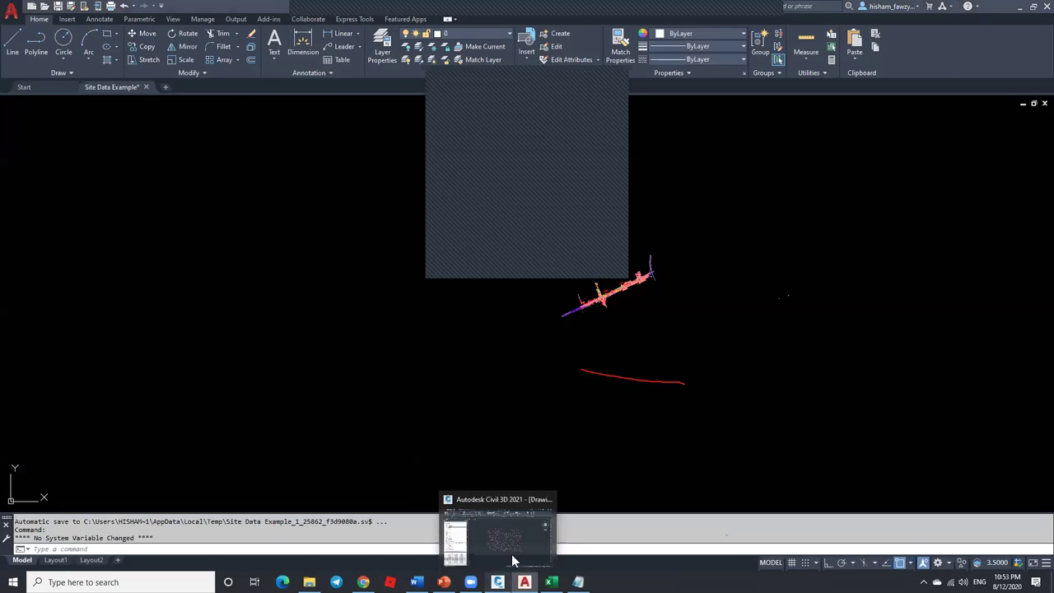
{"action": "left_click", "coordinate": [512, 553]}
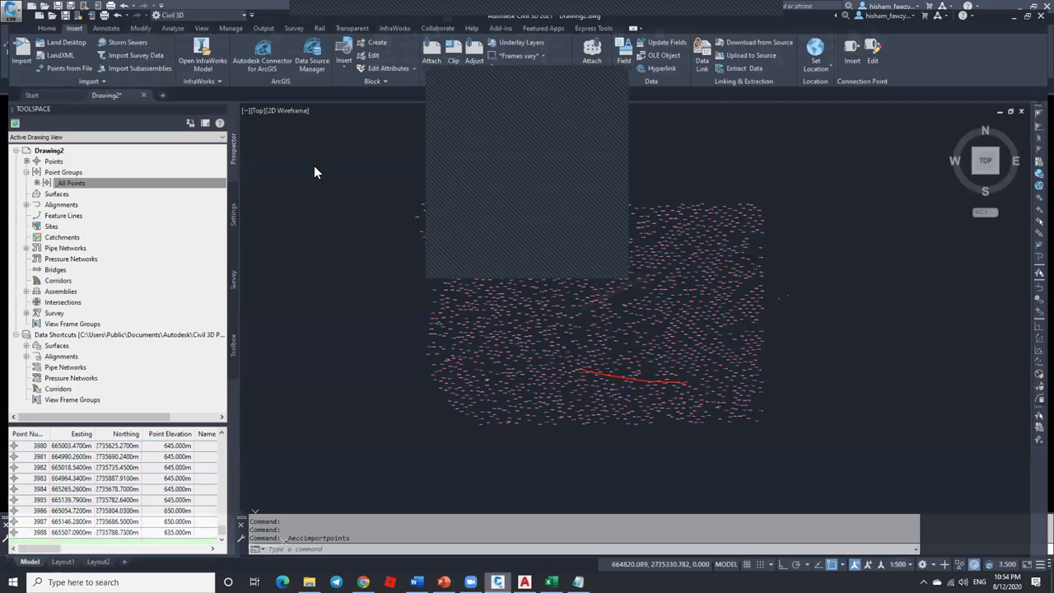
{"action": "key", "text": "Return"}
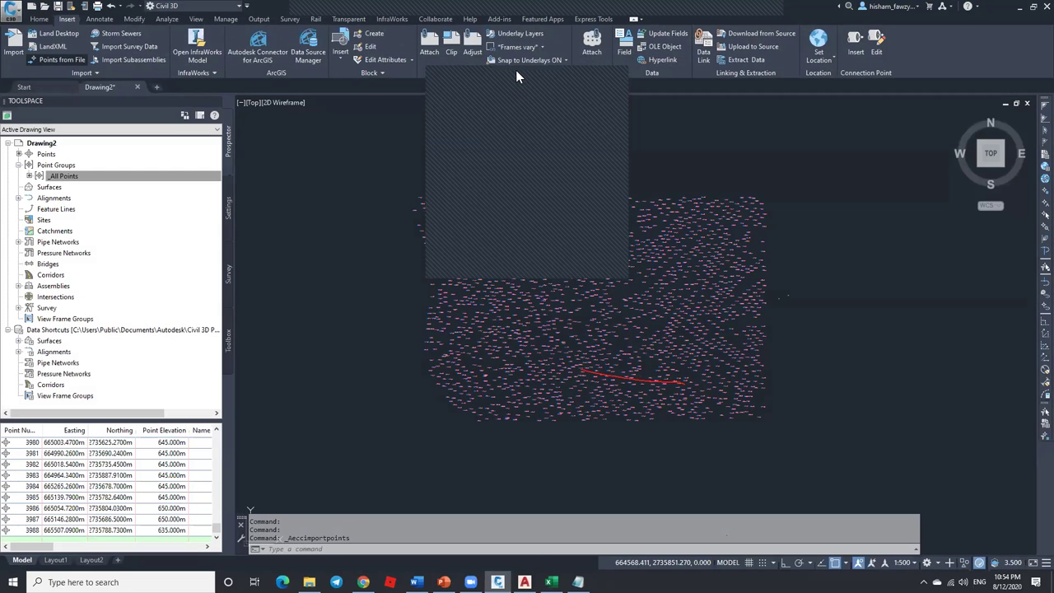
{"action": "left_click", "coordinate": [631, 161]}
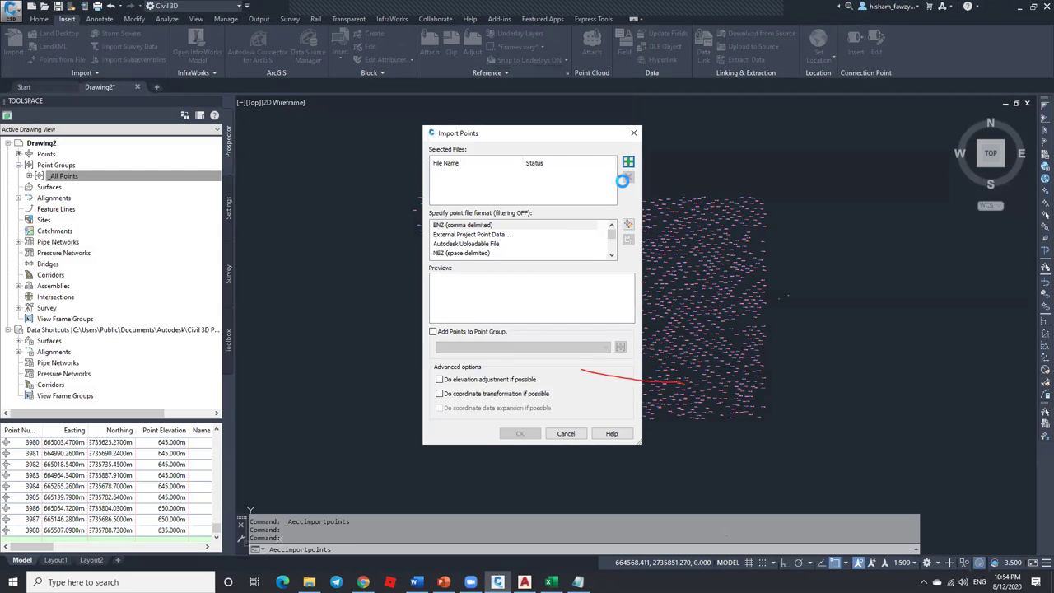
{"action": "left_click", "coordinate": [457, 326]}
{"action": "left_click", "coordinate": [672, 395]}
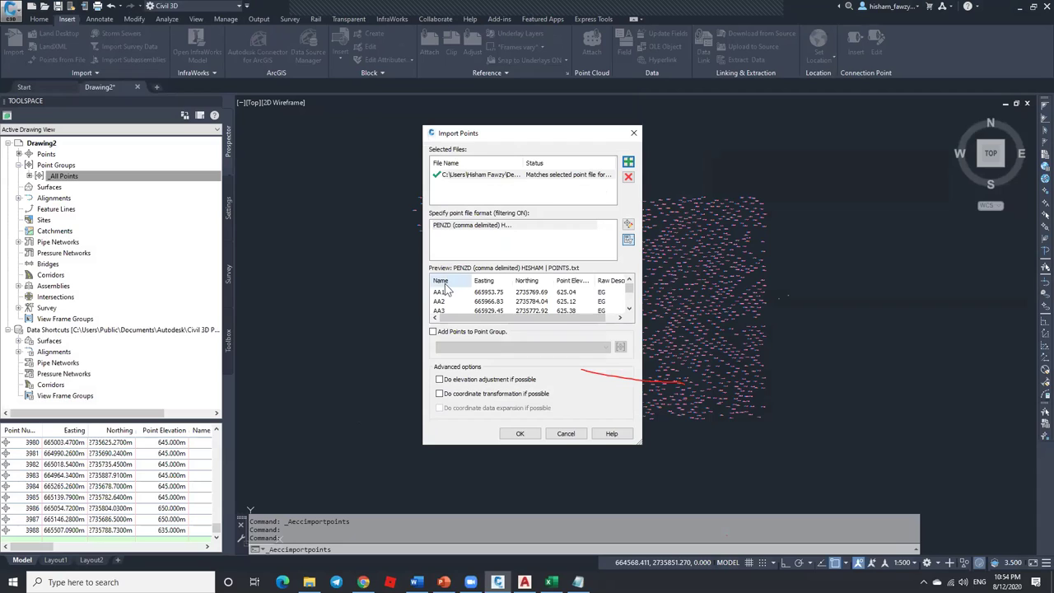
{"action": "left_click", "coordinate": [449, 295]}
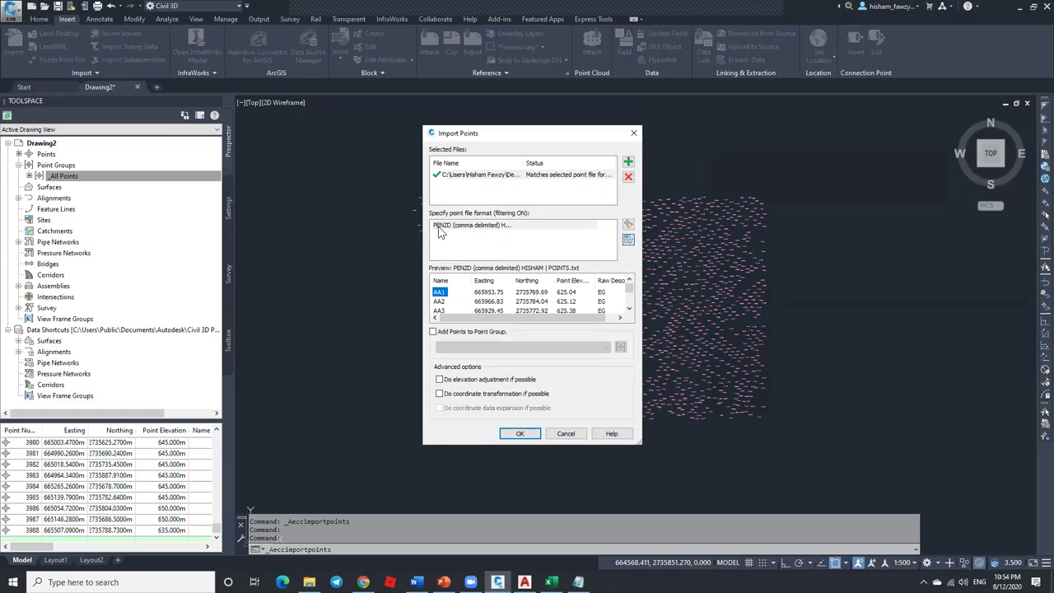
Step: Set the first column of the customized PENZD (comma delimited) point file format to Point Number and save the format
{"action": "left_click", "coordinate": [629, 226]}
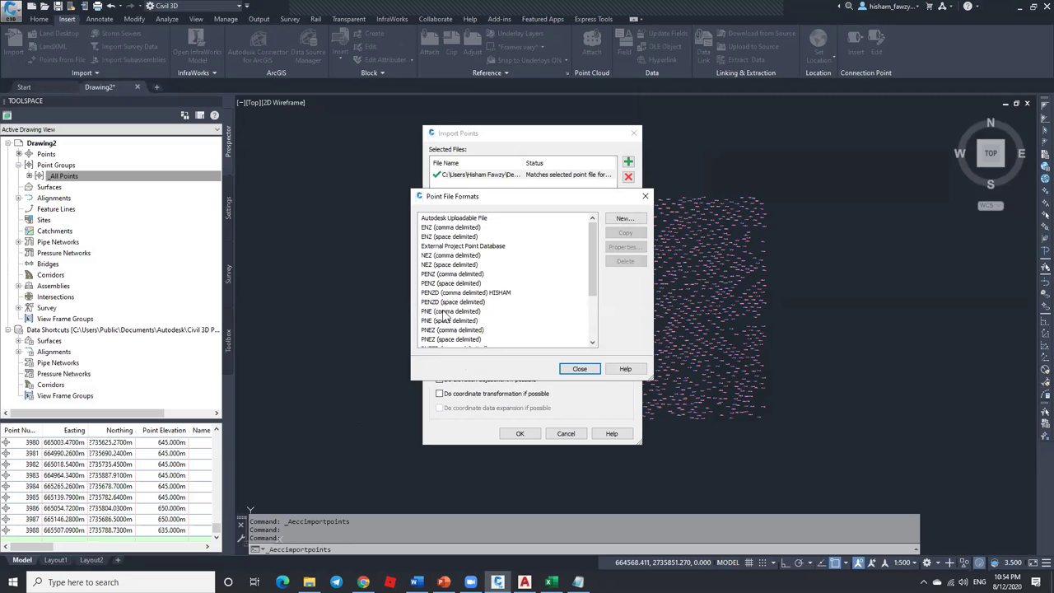
{"action": "left_click", "coordinate": [435, 257]}
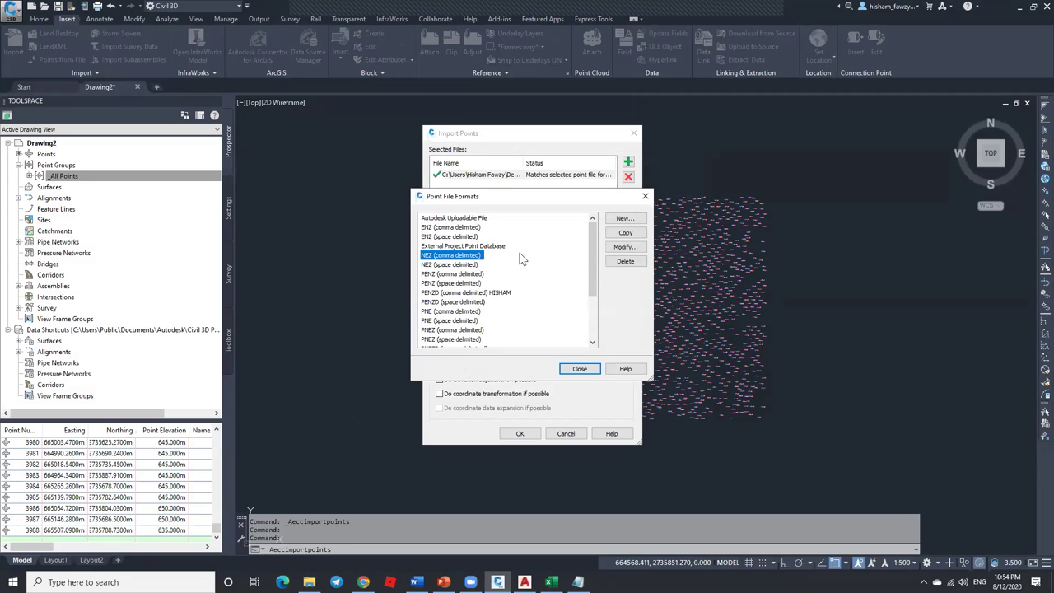
{"action": "left_click", "coordinate": [579, 368]}
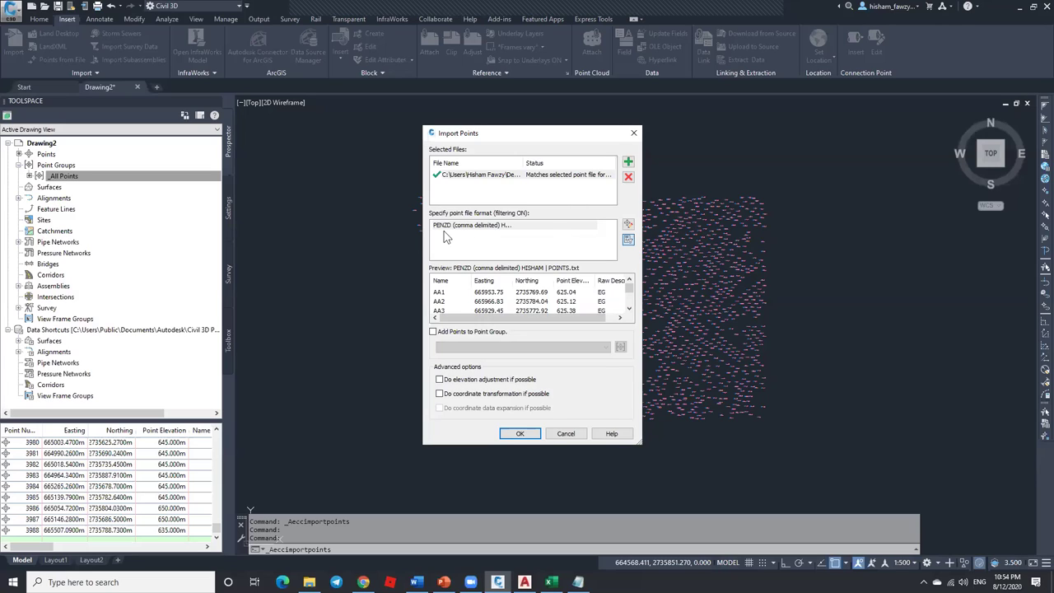
{"action": "left_click", "coordinate": [629, 237]}
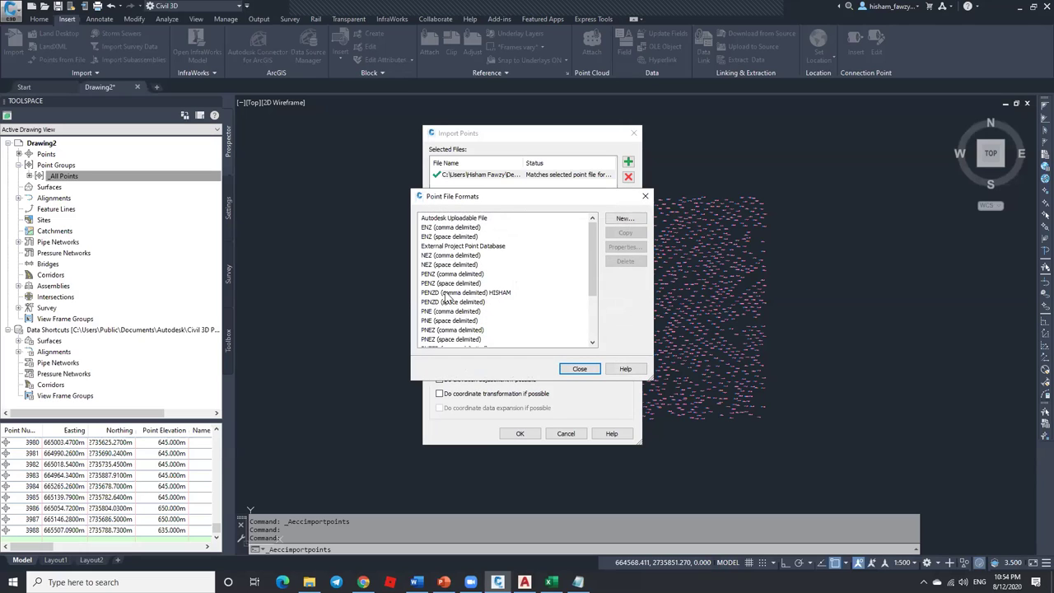
{"action": "double_click", "coordinate": [451, 293]}
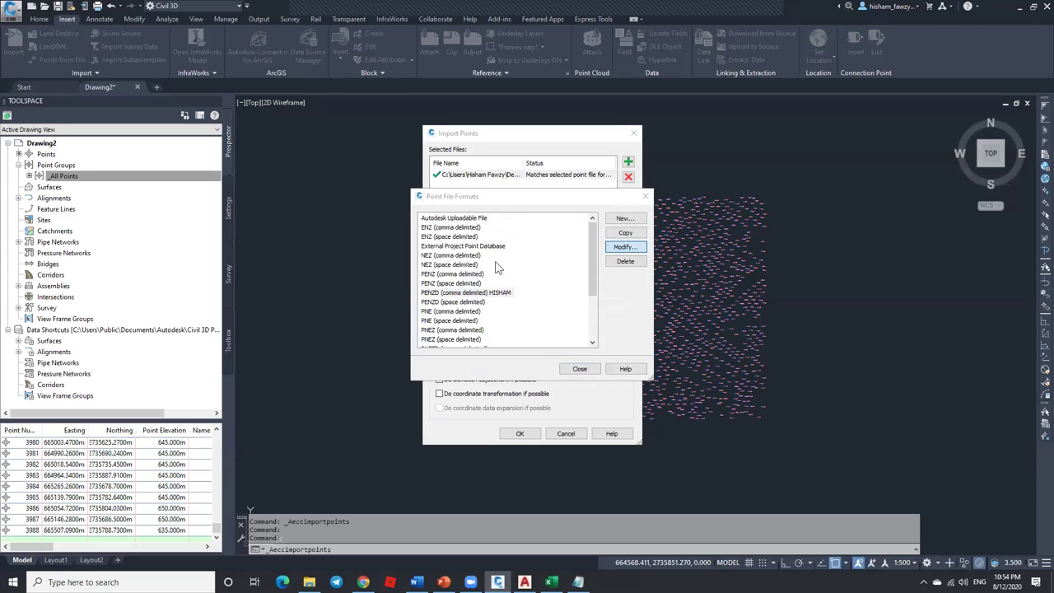
{"action": "left_click", "coordinate": [403, 296]}
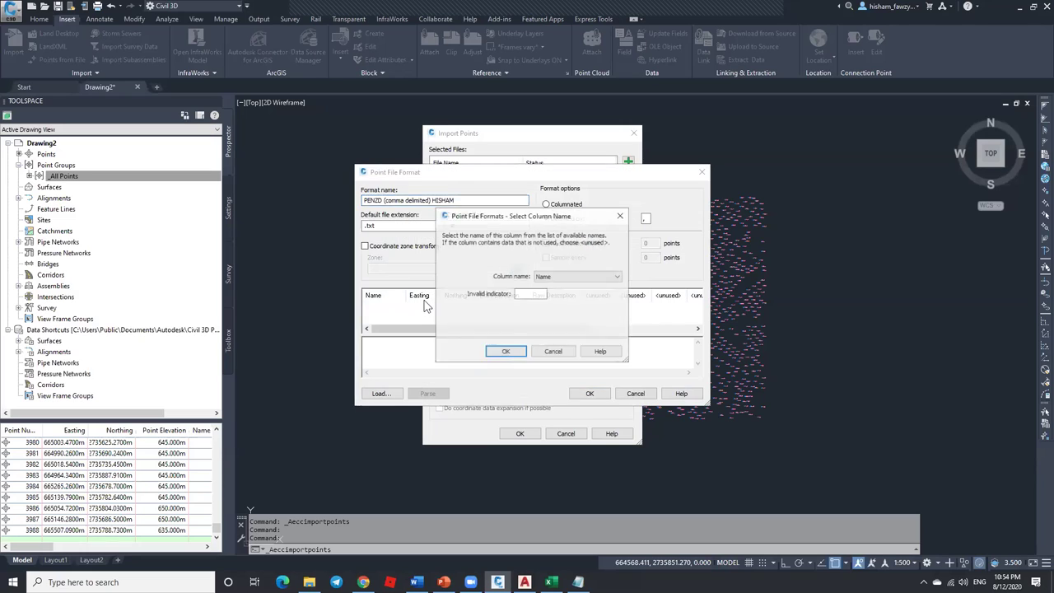
{"action": "left_click", "coordinate": [562, 279]}
{"action": "left_click", "coordinate": [553, 285]}
{"action": "left_click", "coordinate": [506, 351]}
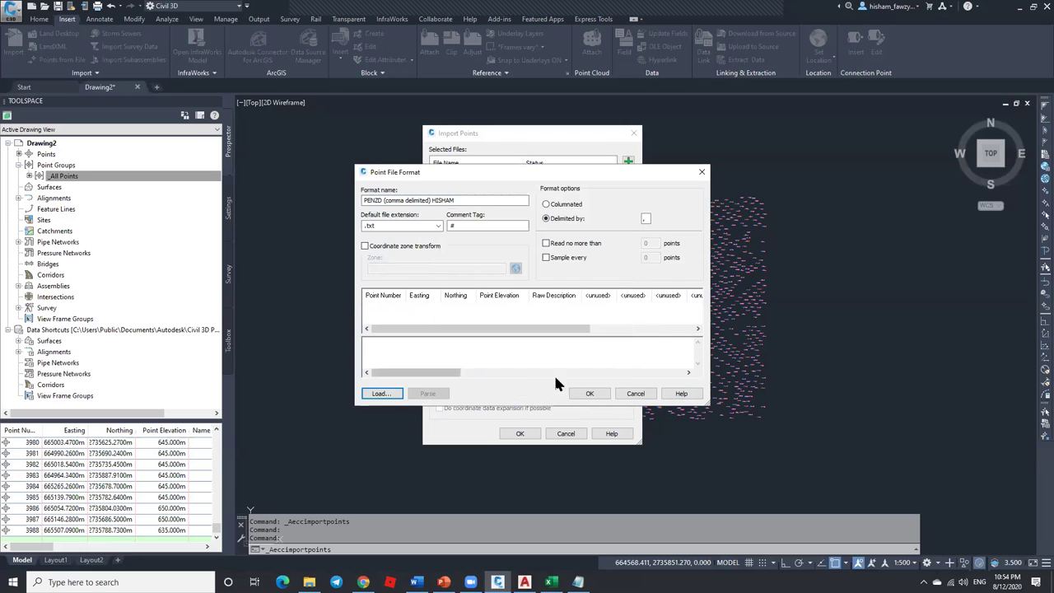
{"action": "left_click", "coordinate": [573, 397]}
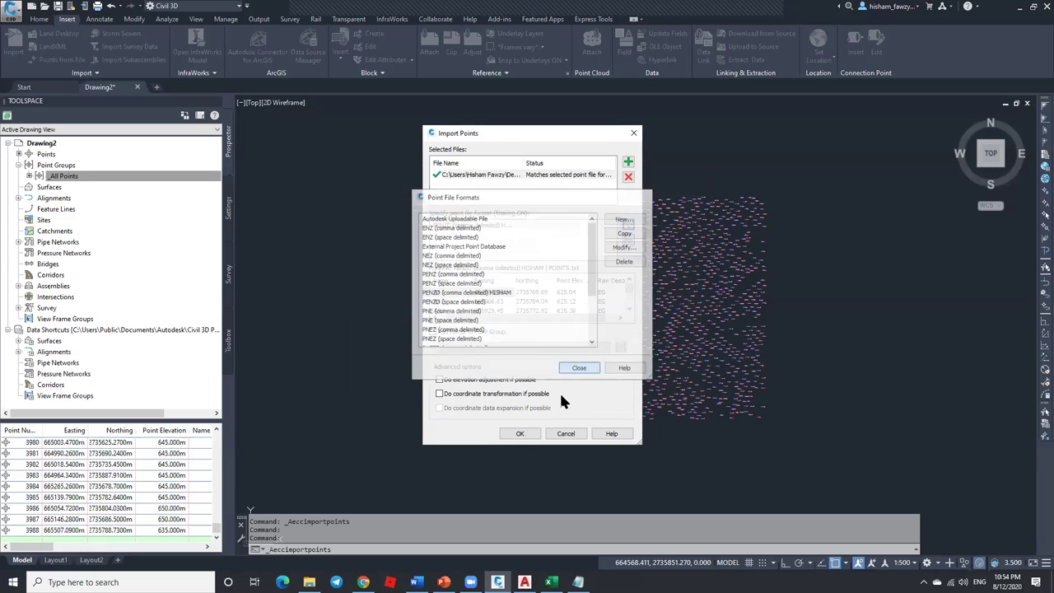
{"action": "left_click", "coordinate": [559, 391]}
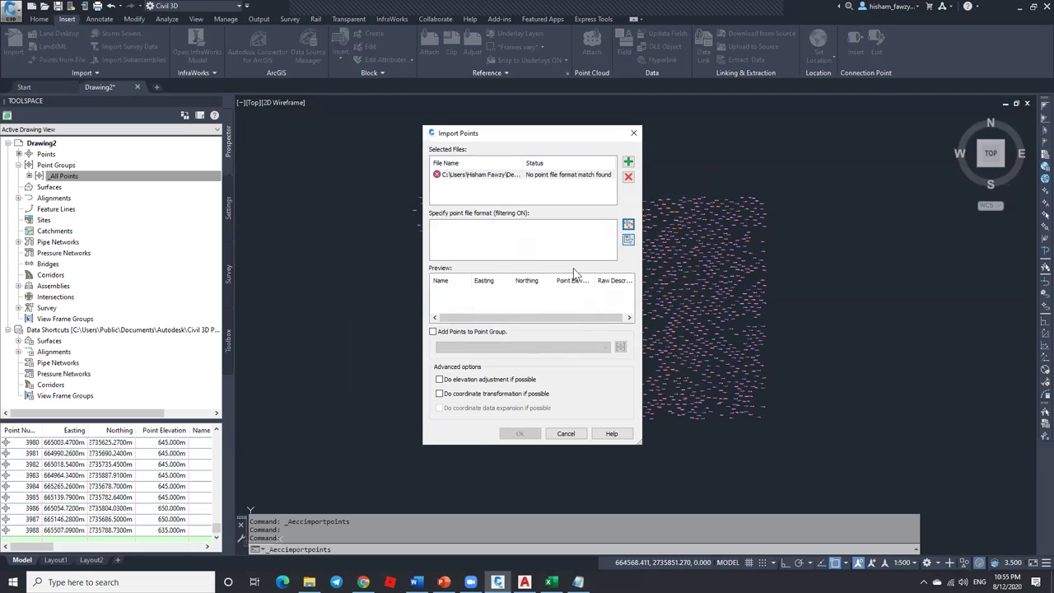
Step: Set the customized PENZD format's first column to Name and import the points from POINTS.txt
{"action": "left_click", "coordinate": [628, 226]}
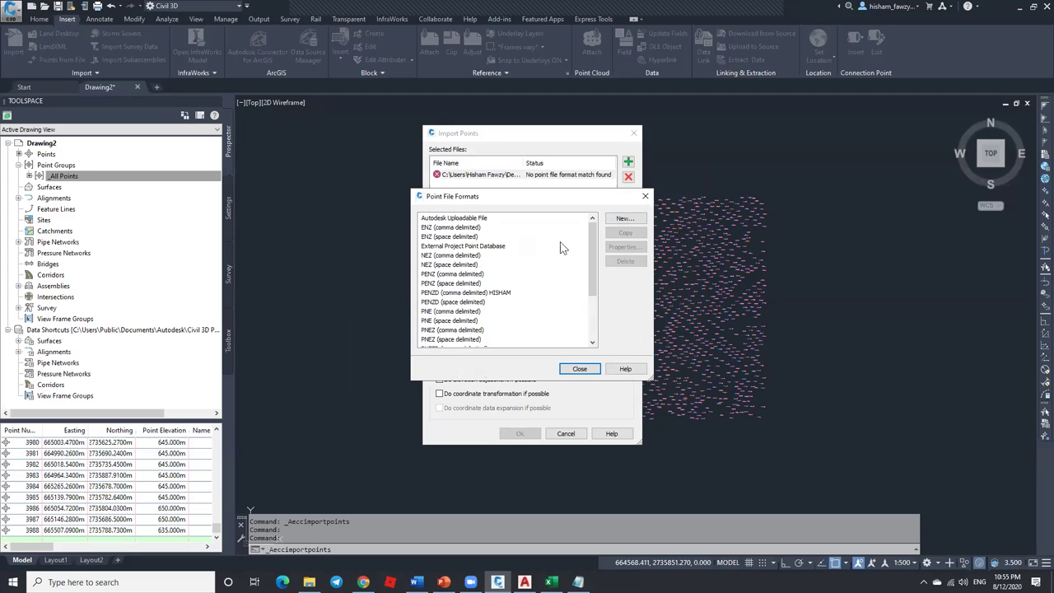
{"action": "left_click", "coordinate": [450, 294]}
{"action": "left_click", "coordinate": [623, 247]}
{"action": "left_click", "coordinate": [386, 295]}
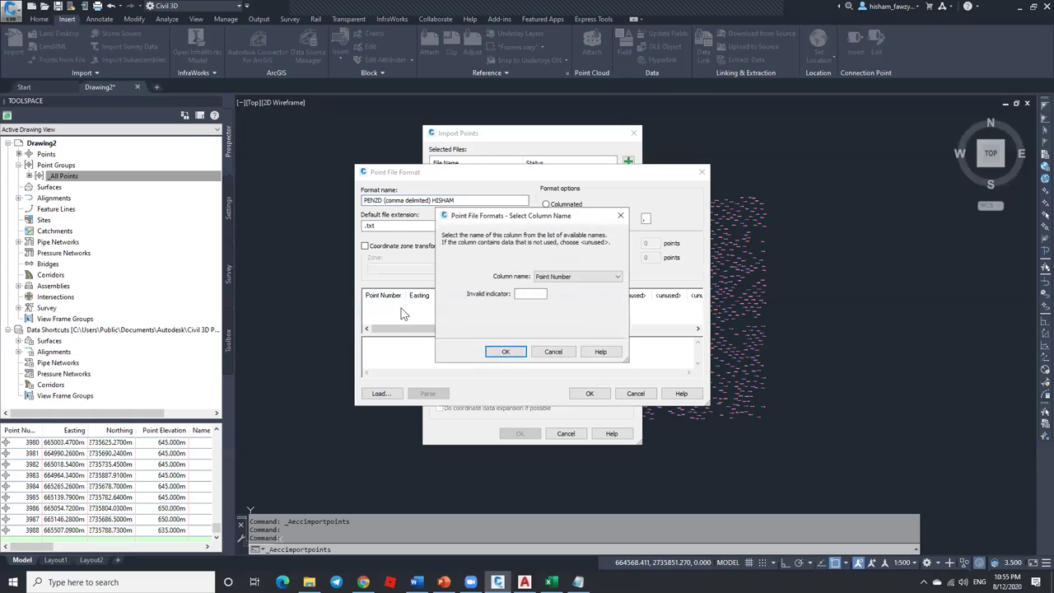
{"action": "left_click", "coordinate": [547, 277]}
{"action": "left_click", "coordinate": [560, 301]}
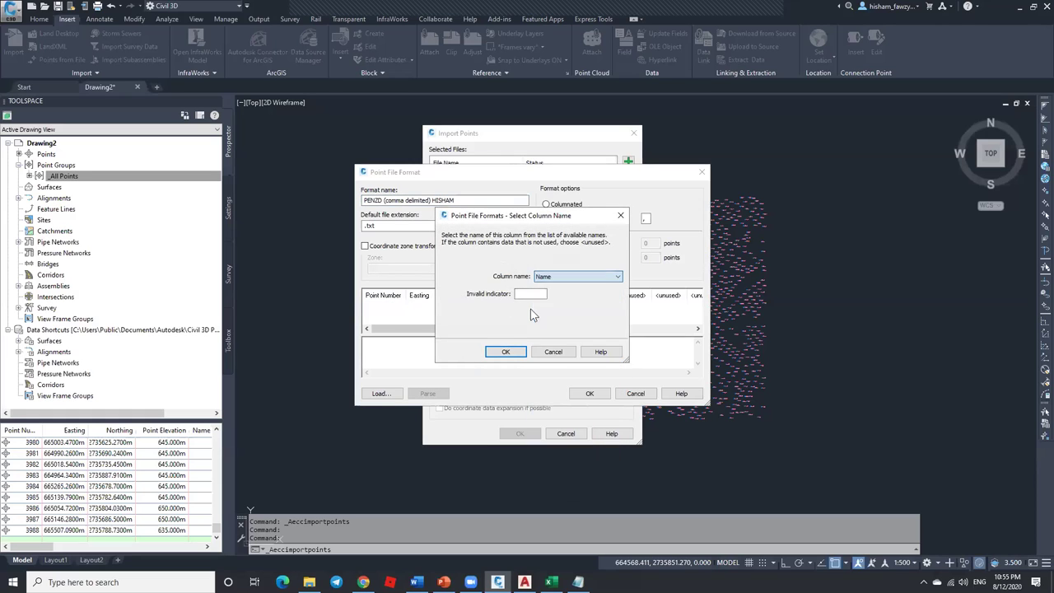
{"action": "left_click", "coordinate": [506, 351]}
{"action": "left_click", "coordinate": [589, 393]}
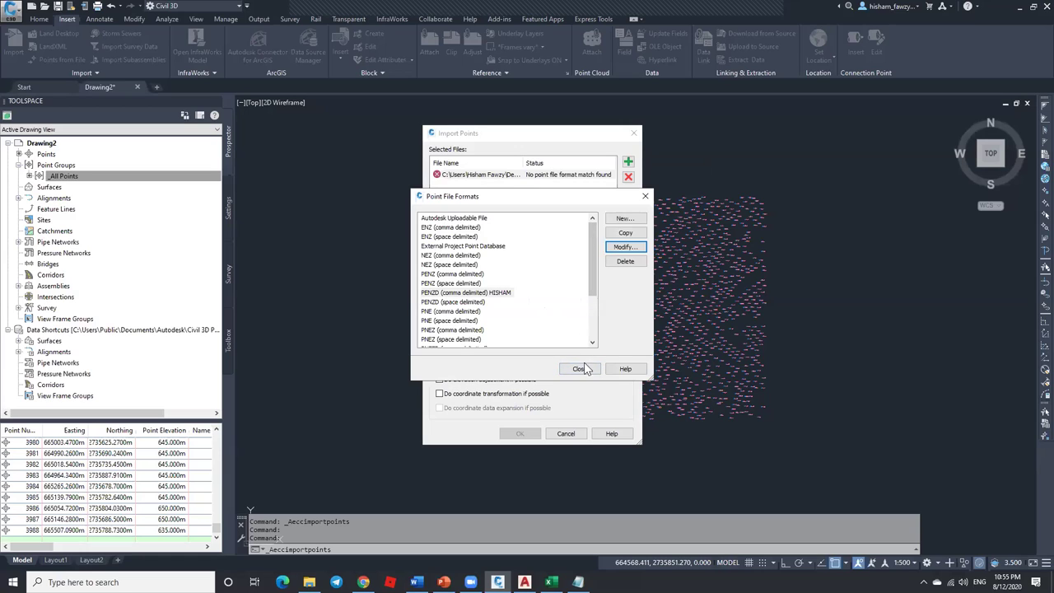
{"action": "left_click", "coordinate": [582, 368]}
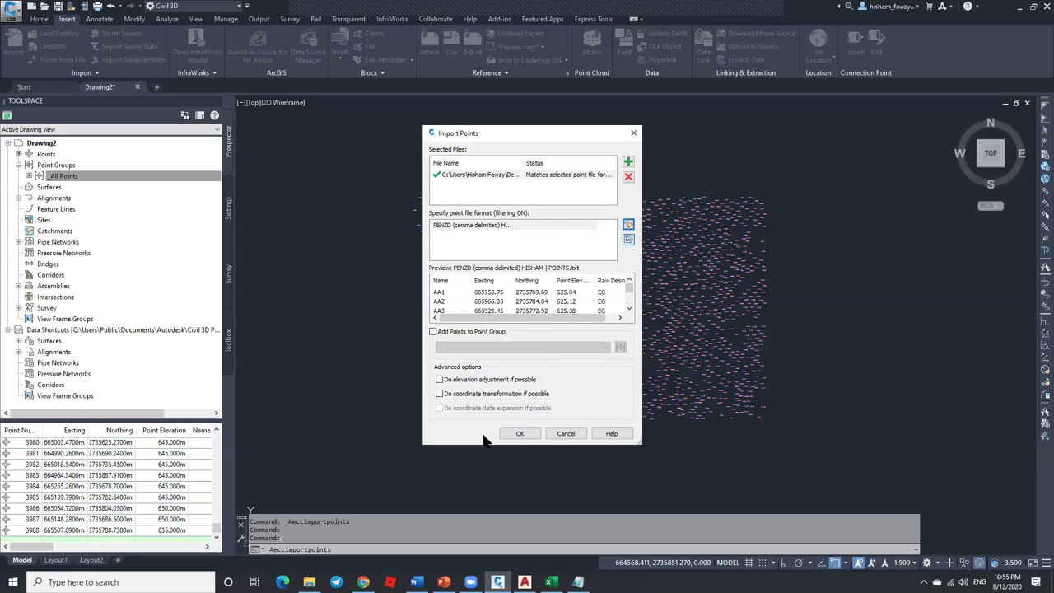
{"action": "left_click", "coordinate": [517, 434]}
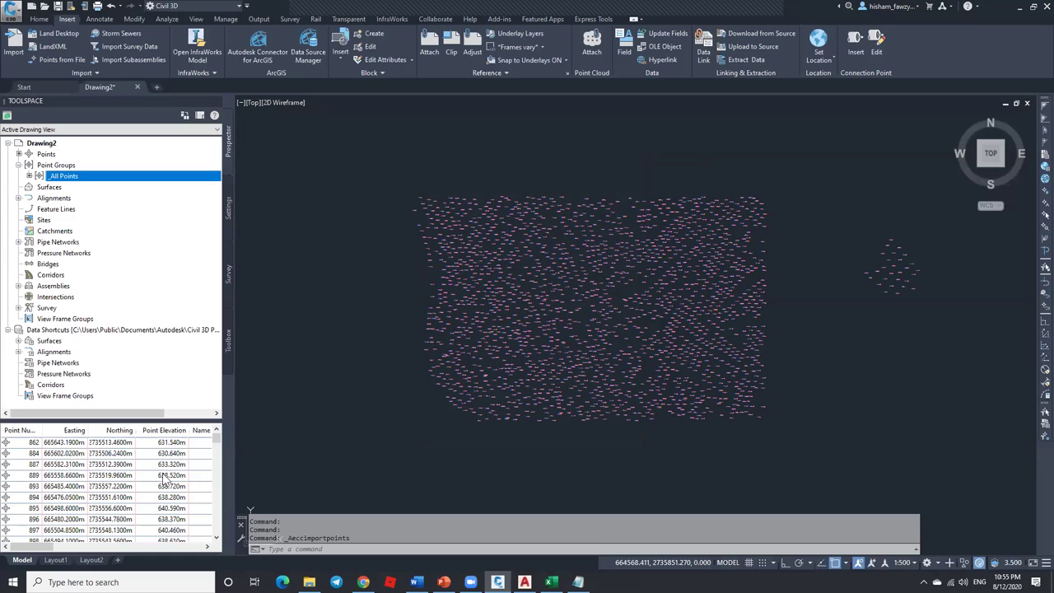
Step: Check the numbers and names of the imported points at the end of the _All Points list, temporarily widening the Toolspace
{"action": "left_click_drag", "start_coordinate": [219, 439], "coordinate": [219, 532]}
{"action": "left_click", "coordinate": [33, 464]}
{"action": "scroll", "coordinate": [32, 466], "scroll_direction": "up", "scroll_amount": 2}
{"action": "scroll", "coordinate": [33, 465], "scroll_direction": "up", "scroll_amount": 3}
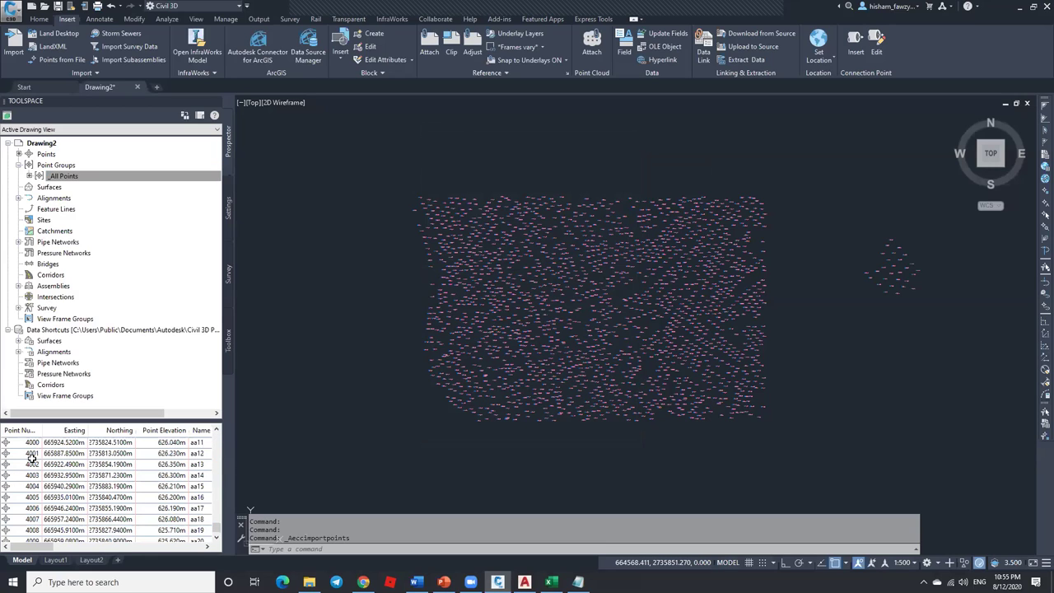
{"action": "scroll", "coordinate": [70, 454], "scroll_direction": "up", "scroll_amount": 3}
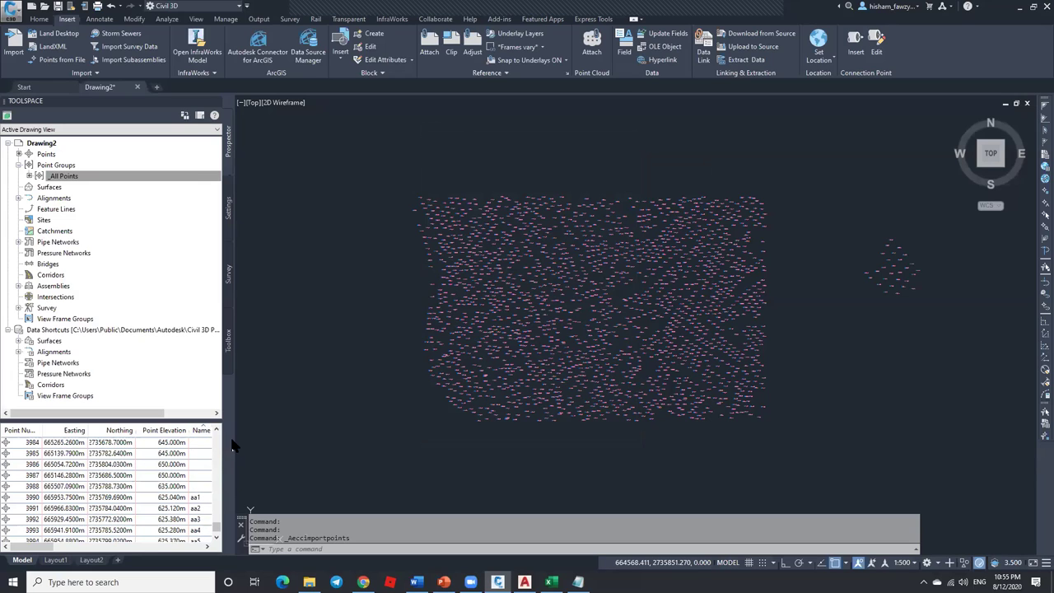
{"action": "left_click_drag", "start_coordinate": [233, 445], "coordinate": [325, 446]}
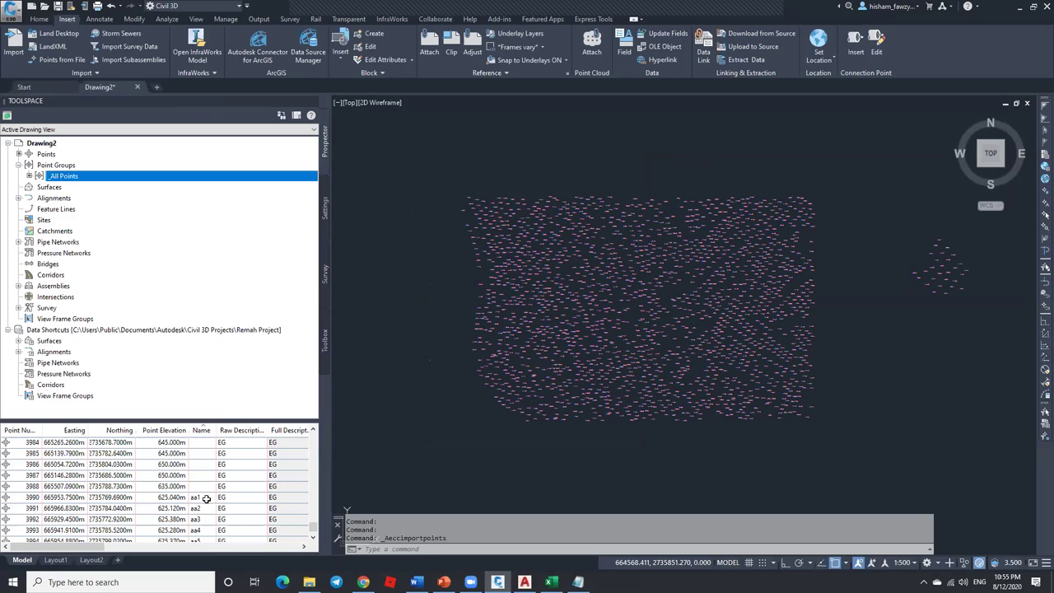
{"action": "left_click", "coordinate": [206, 499]}
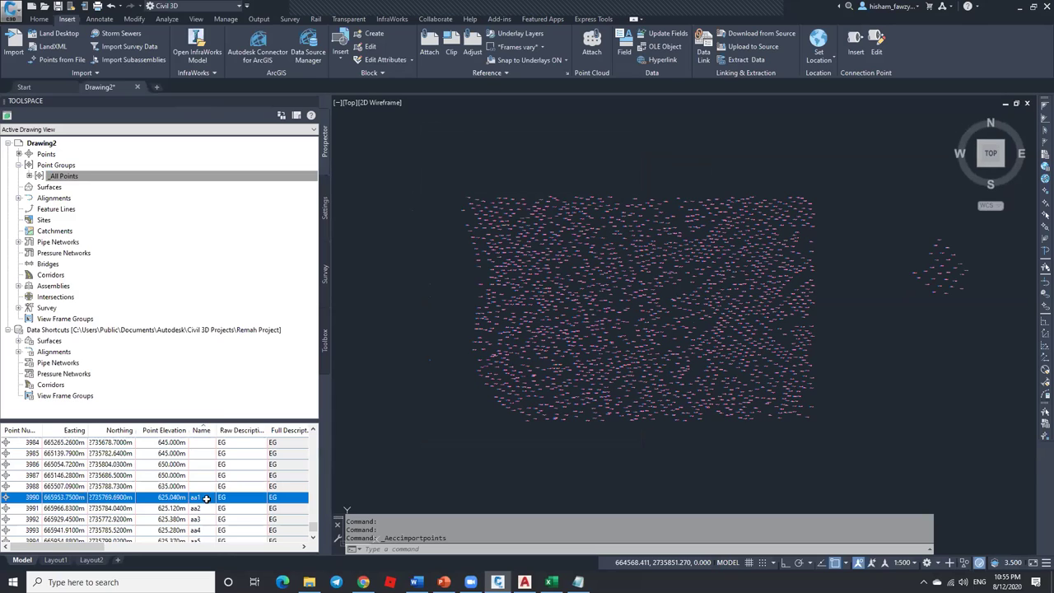
{"action": "left_click", "coordinate": [20, 510]}
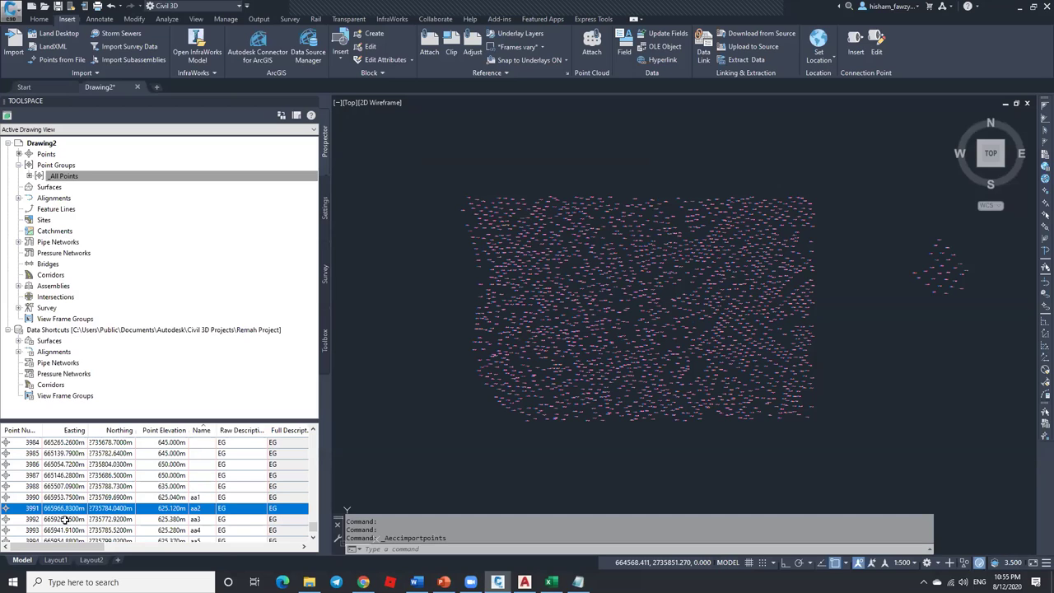
{"action": "scroll", "coordinate": [199, 504], "scroll_direction": "down", "scroll_amount": 1}
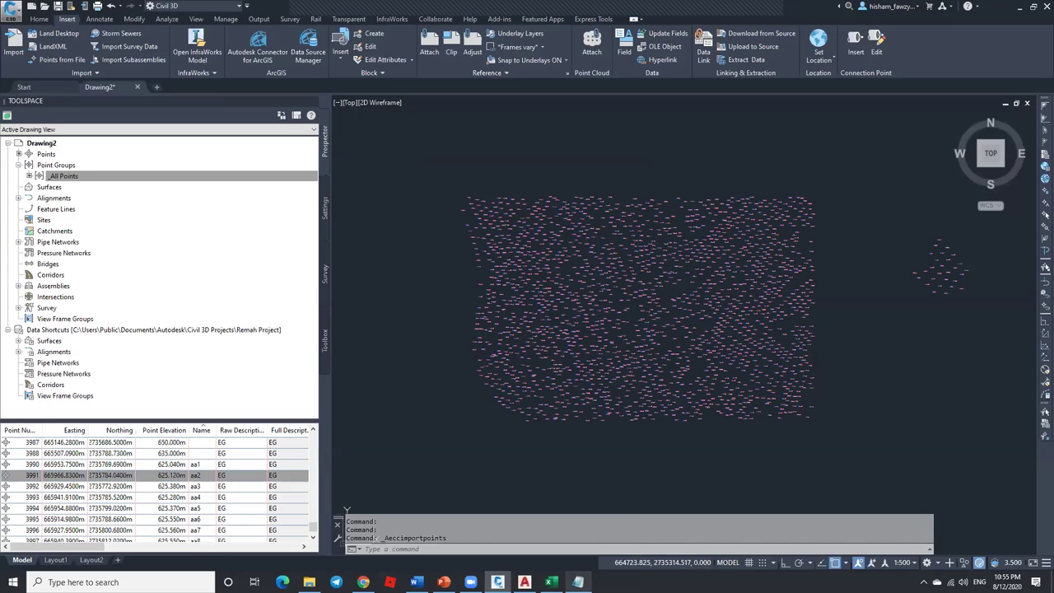
{"action": "mouse_move", "coordinate": [578, 581]}
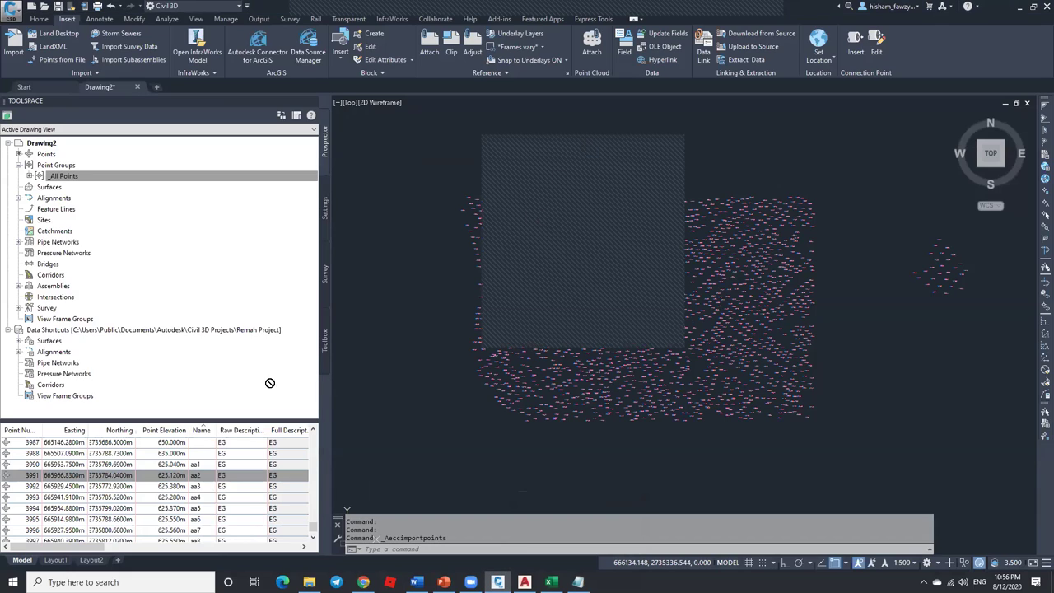
{"action": "left_click_drag", "start_coordinate": [330, 382], "coordinate": [244, 383]}
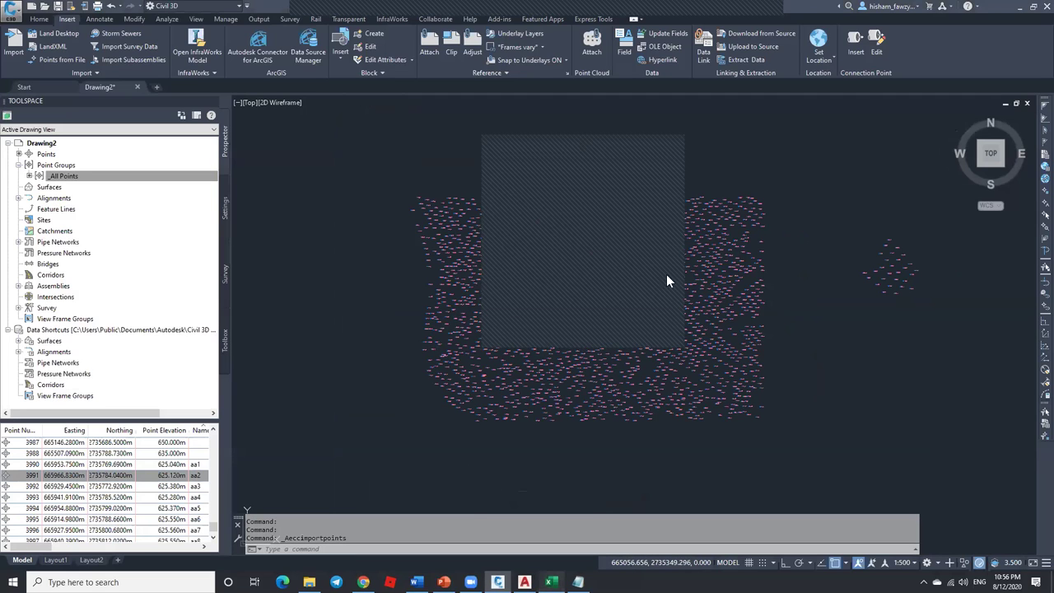
Step: In the Excel workbook, edit the CONCATENATE formula in F16 so that spaces replace the commas around B16
{"action": "key", "text": "alt+Tab"}
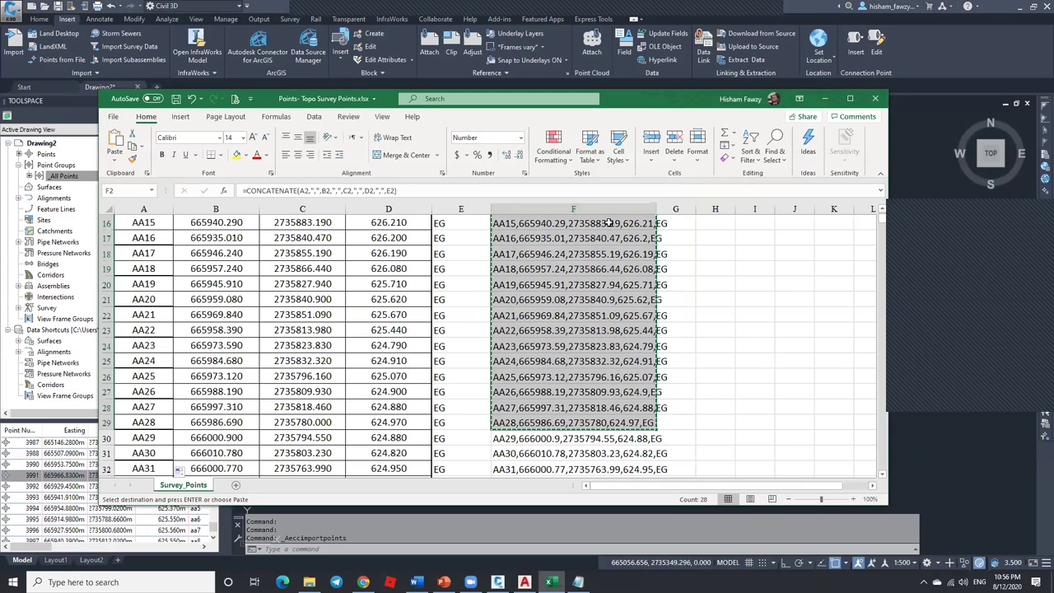
{"action": "left_click", "coordinate": [590, 229]}
{"action": "double_click", "coordinate": [525, 223]}
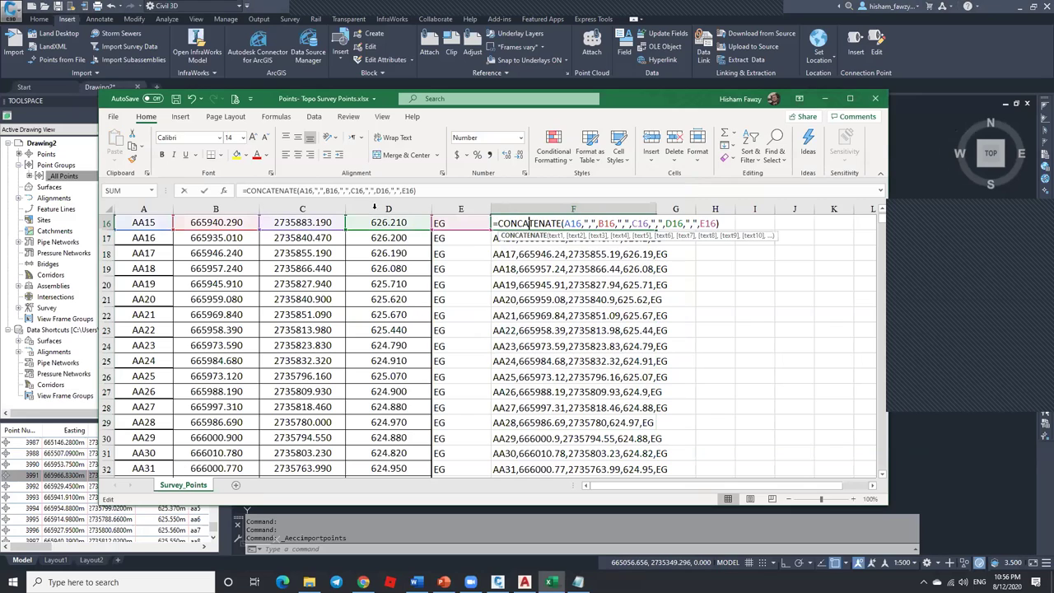
{"action": "left_click", "coordinate": [224, 190]}
{"action": "left_click", "coordinate": [614, 242]}
{"action": "type", "text": ","}
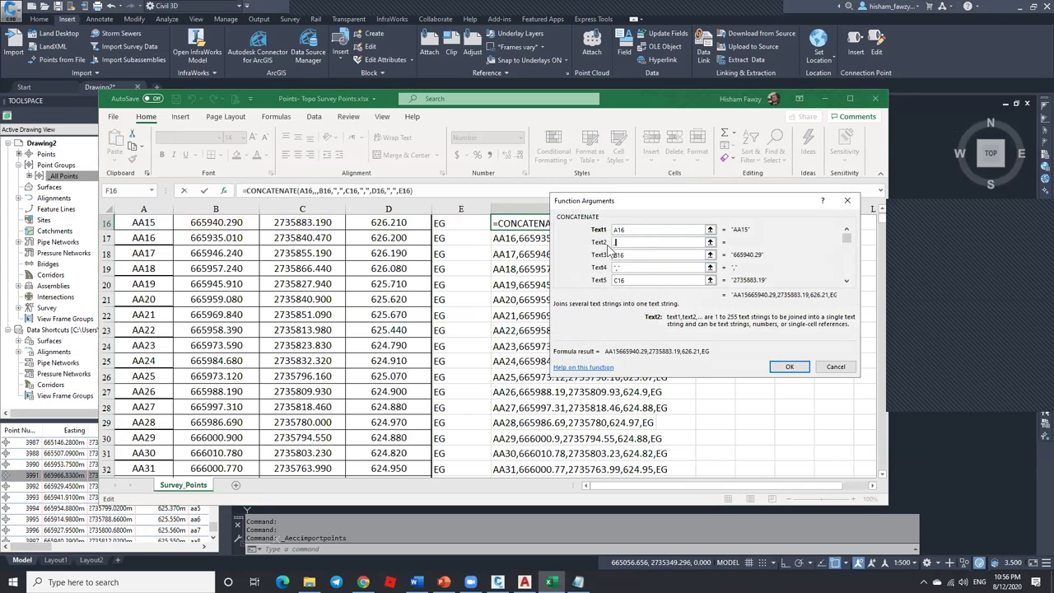
{"action": "key", "text": "BackSpace"}
{"action": "left_click", "coordinate": [617, 266]}
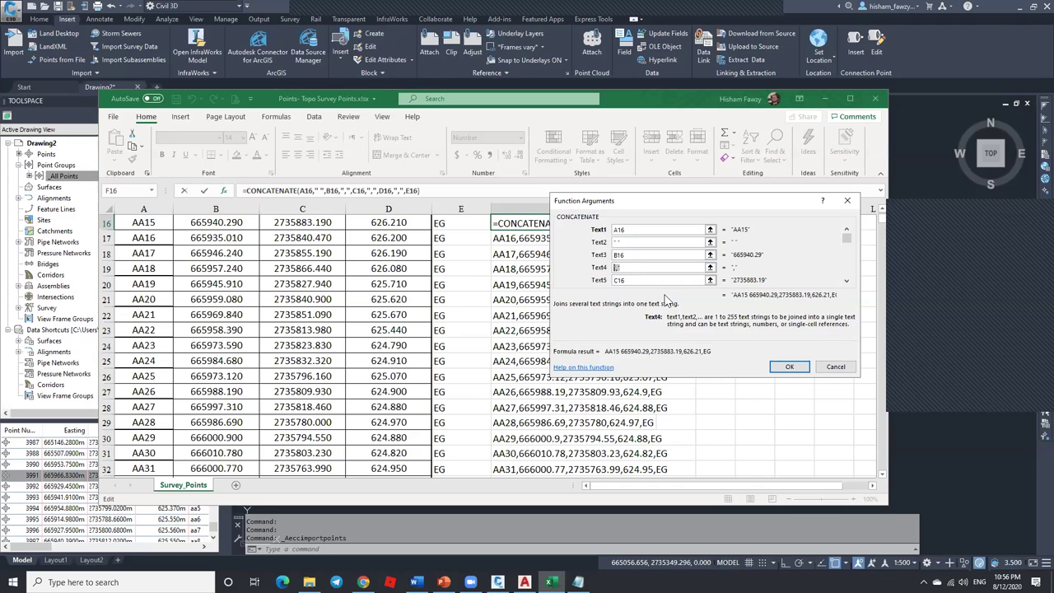
{"action": "left_click", "coordinate": [789, 366]}
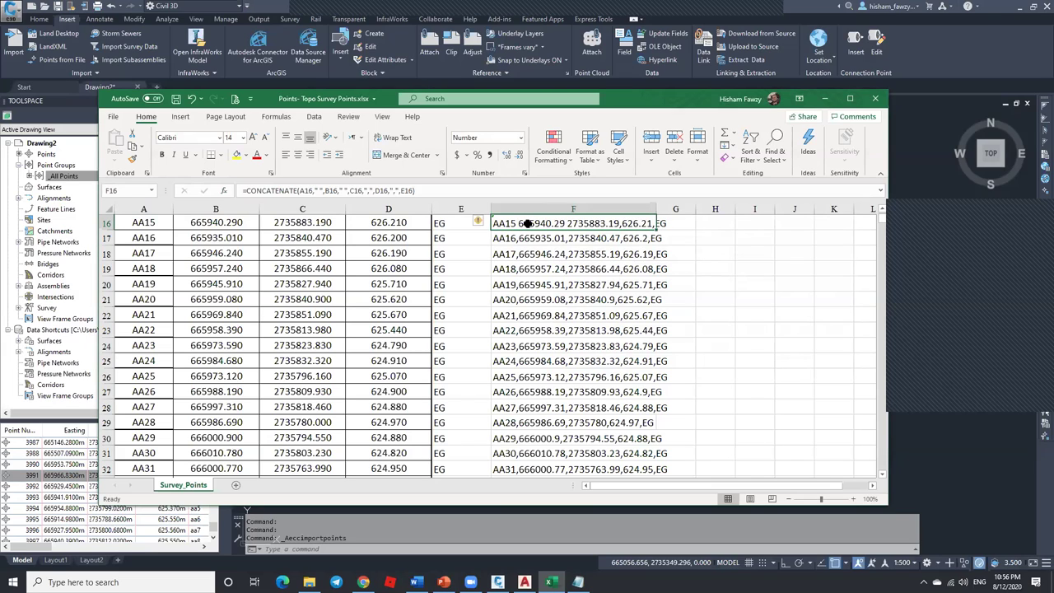
Step: Compare the comma-delimited text in F17 with the space-delimited text in F16, and switch back to Civil 3D
{"action": "left_click", "coordinate": [517, 239]}
{"action": "left_click", "coordinate": [519, 223]}
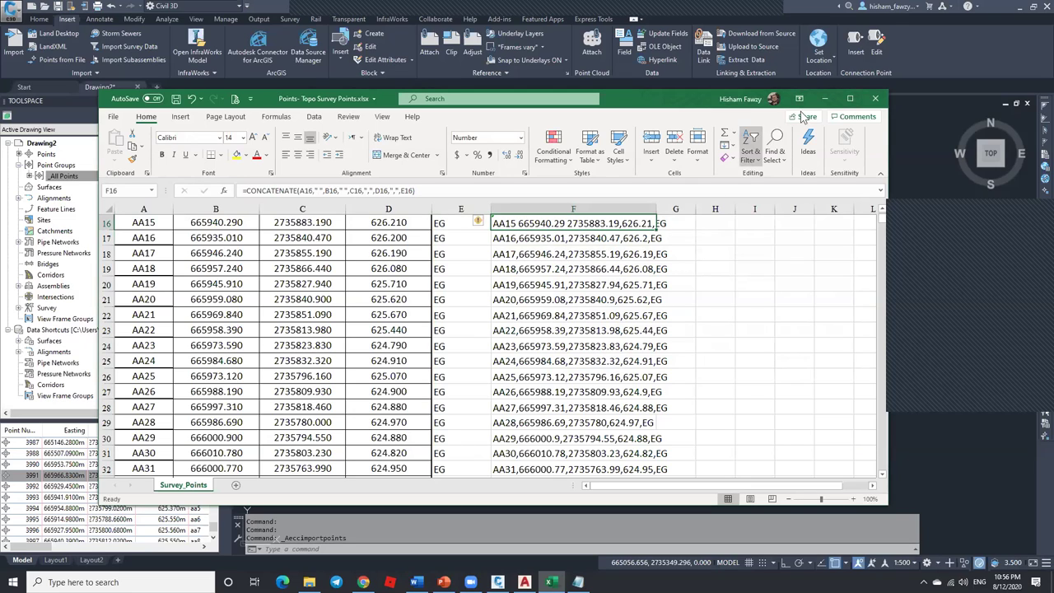
{"action": "left_click", "coordinate": [966, 205]}
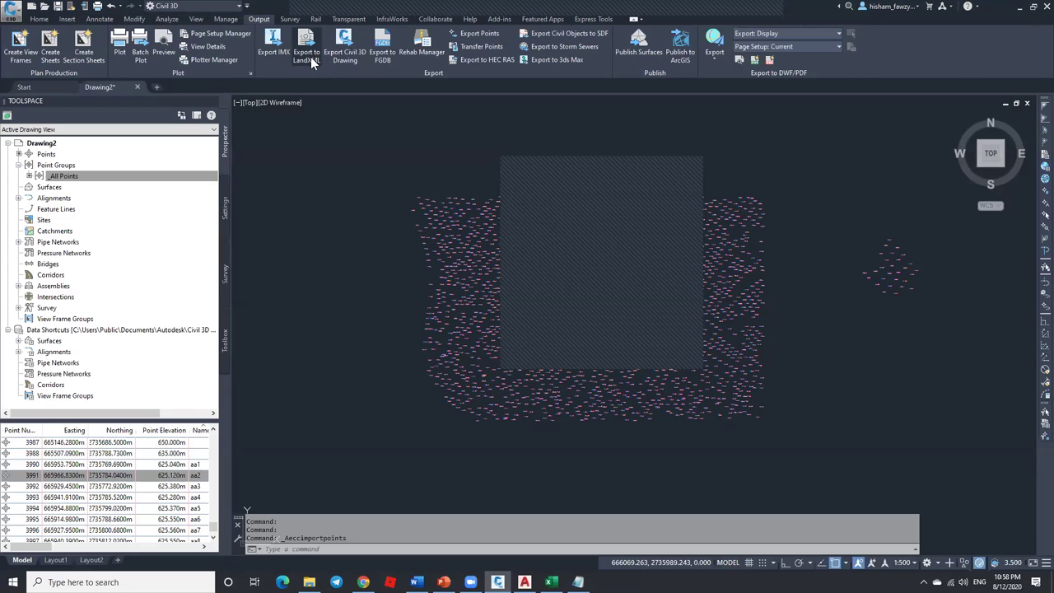
Step: Examine the object categories available in Export to LandXML with the tree collapsed, and leave without exporting
{"action": "left_click", "coordinate": [306, 48]}
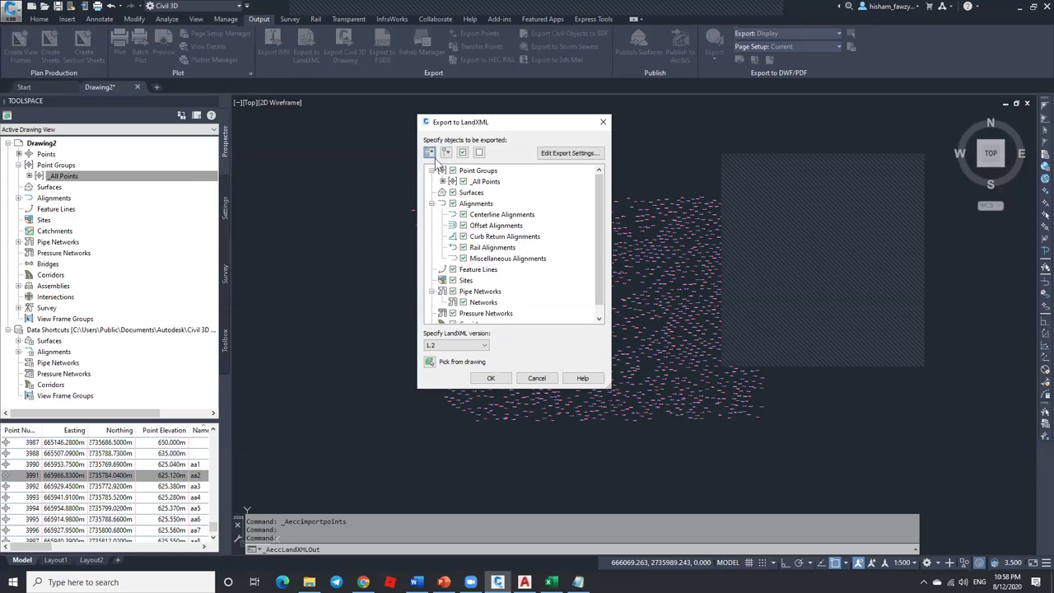
{"action": "left_click", "coordinate": [430, 153]}
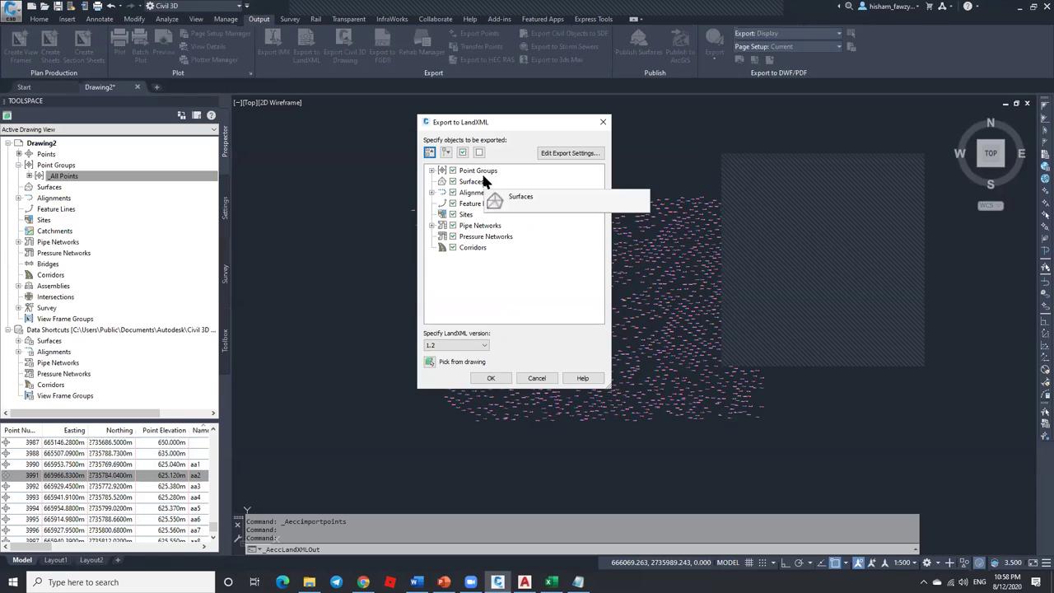
{"action": "left_click", "coordinate": [535, 378]}
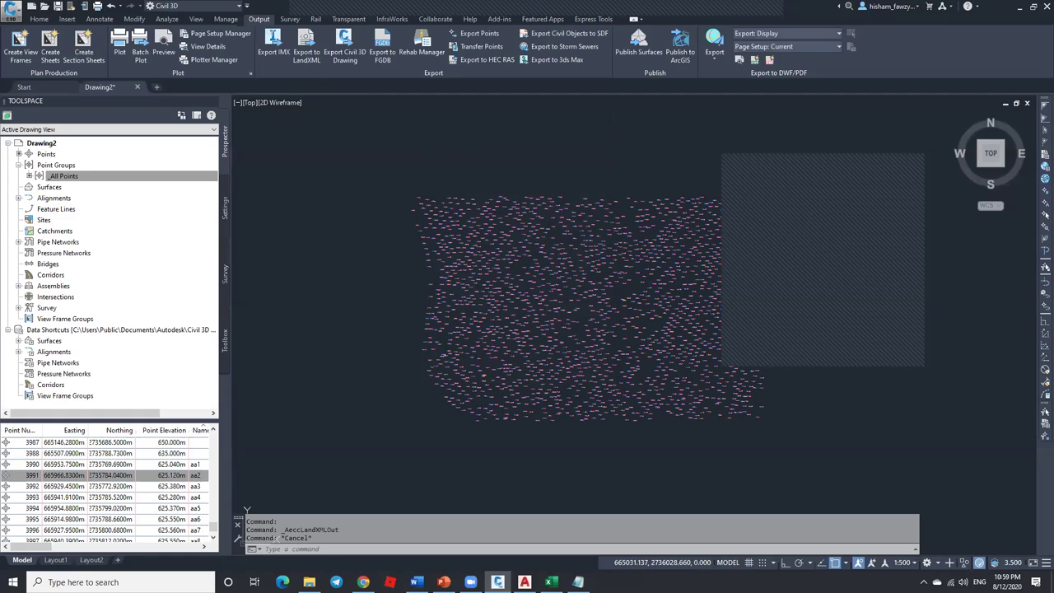
Step: Review the file types available for saving Drawing2.dwg under another format, and leave without saving
{"action": "key", "text": "ctrl+shift+s"}
{"action": "left_click", "coordinate": [560, 410]}
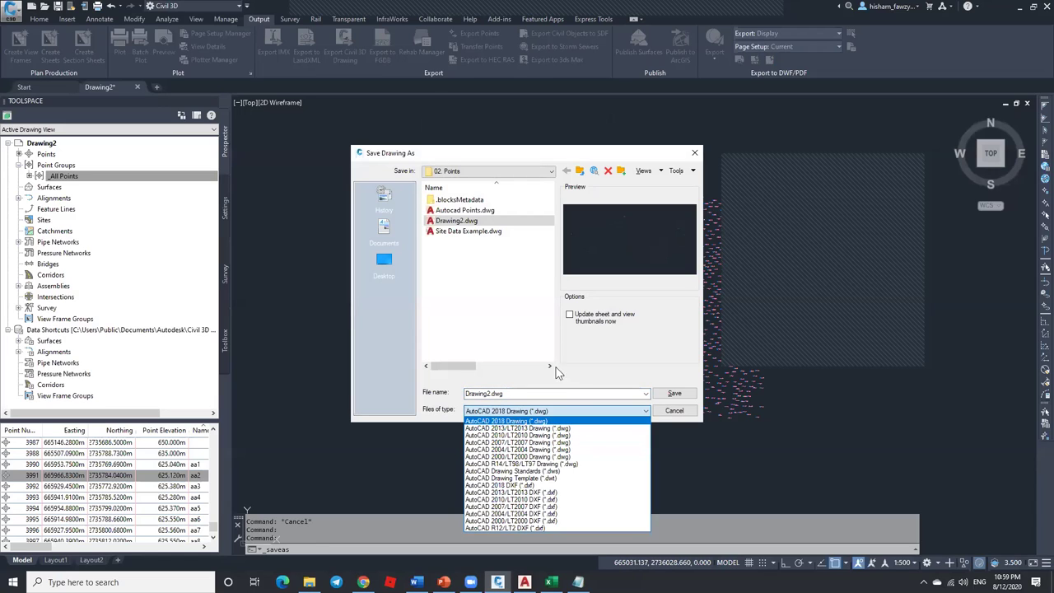
{"action": "left_click", "coordinate": [596, 381]}
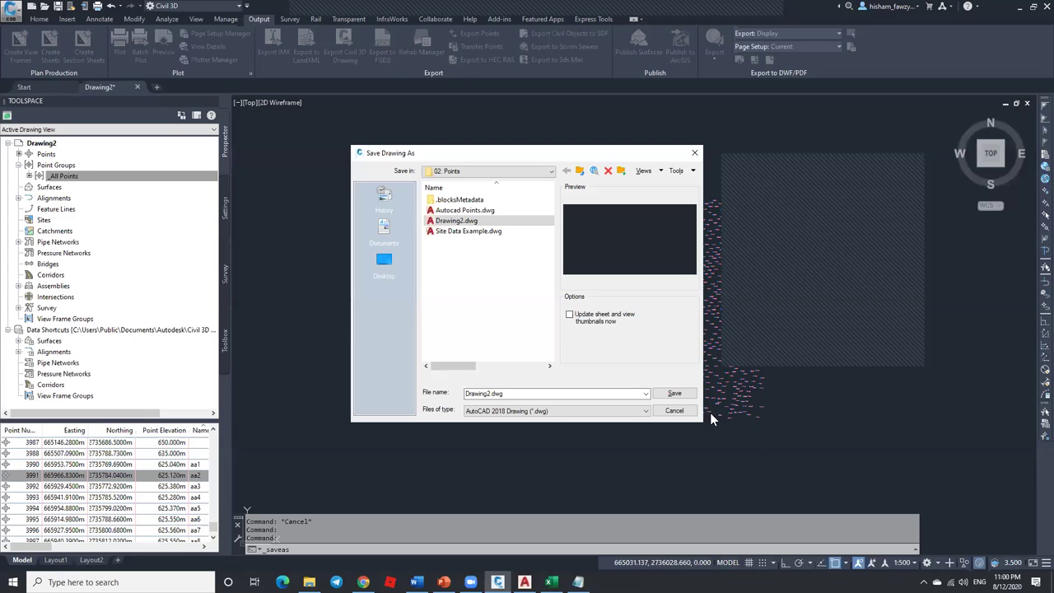
{"action": "left_click", "coordinate": [674, 410]}
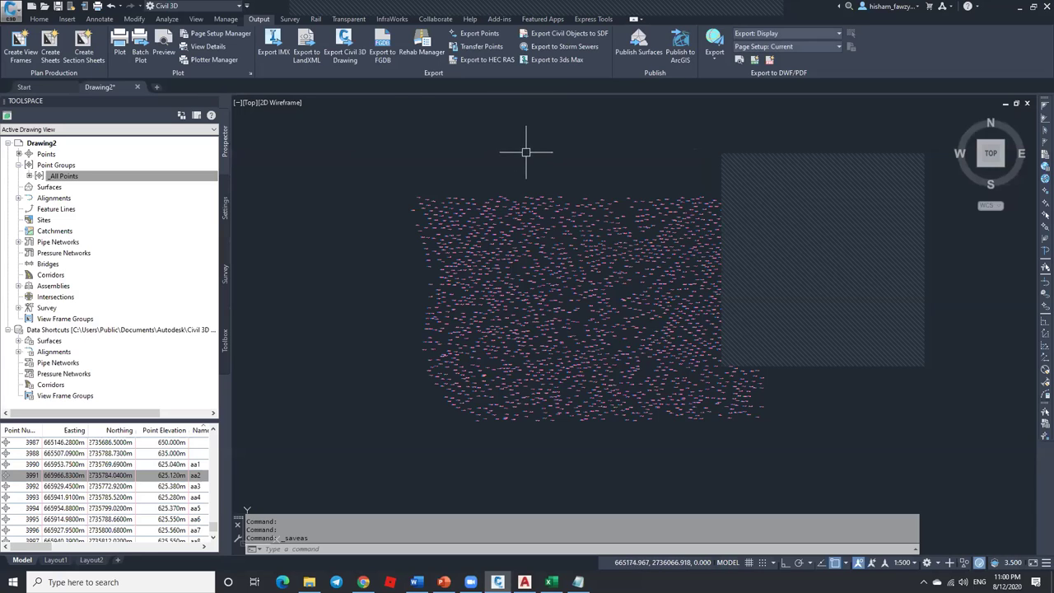
Step: Compare the LandXML export object list with the LandXML import dialog, leaving both without exporting or importing
{"action": "left_click", "coordinate": [306, 57]}
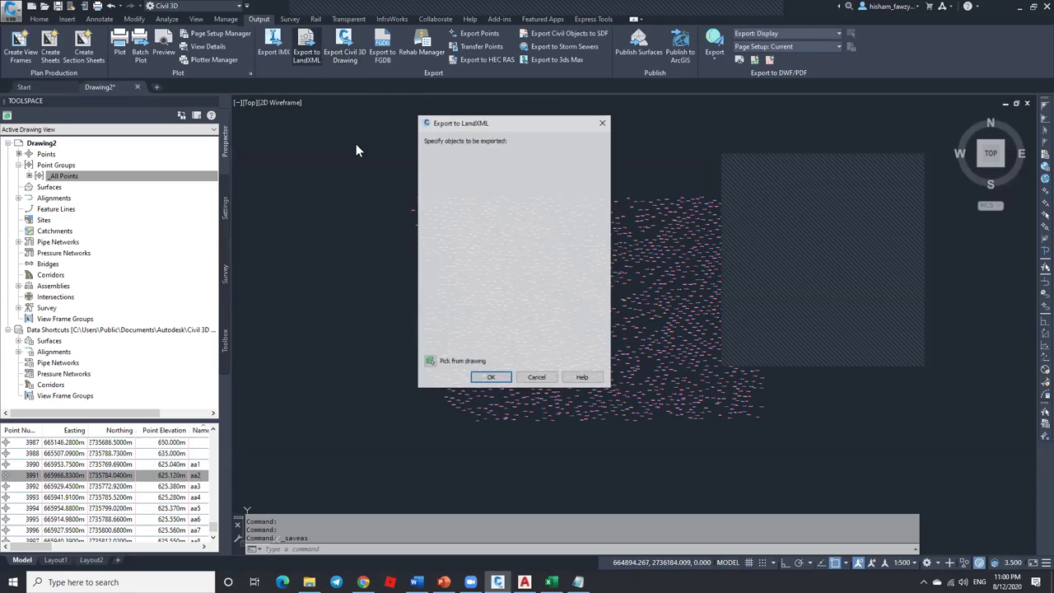
{"action": "left_click", "coordinate": [430, 152]}
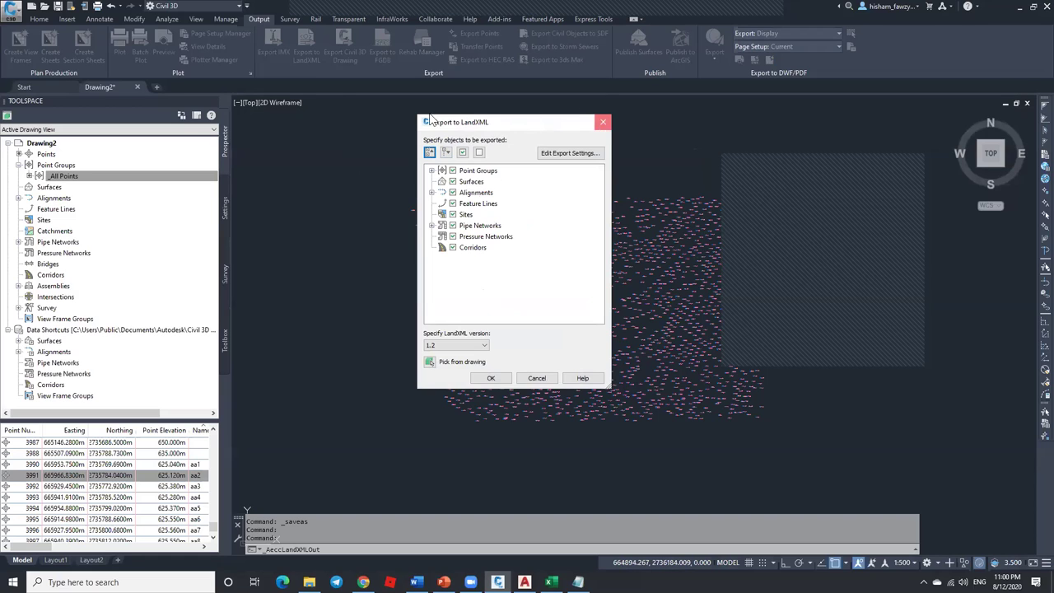
{"action": "left_click", "coordinate": [603, 121]}
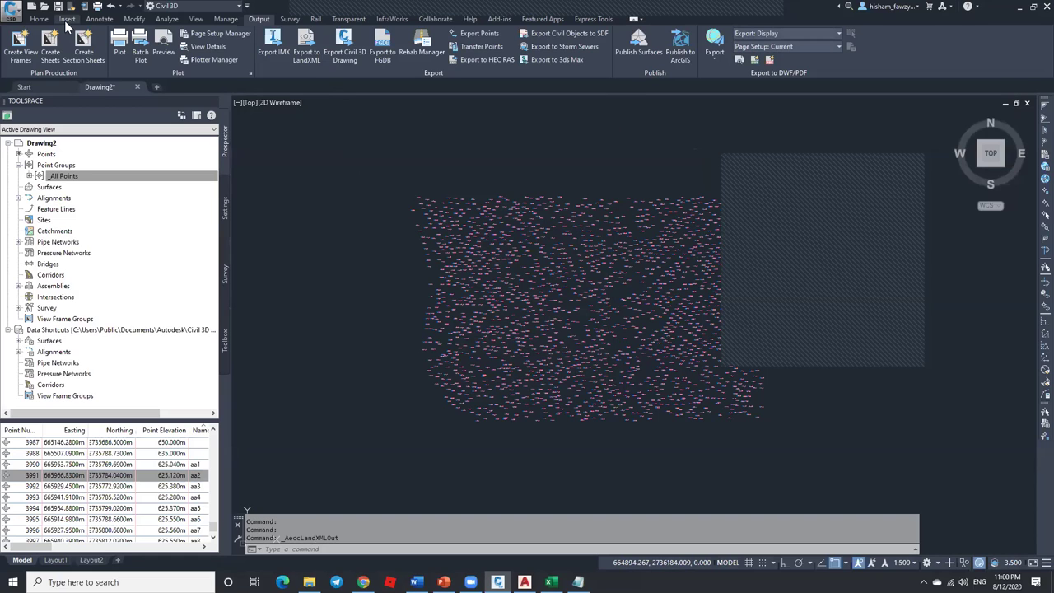
{"action": "left_click", "coordinate": [65, 21]}
{"action": "left_click", "coordinate": [59, 47]}
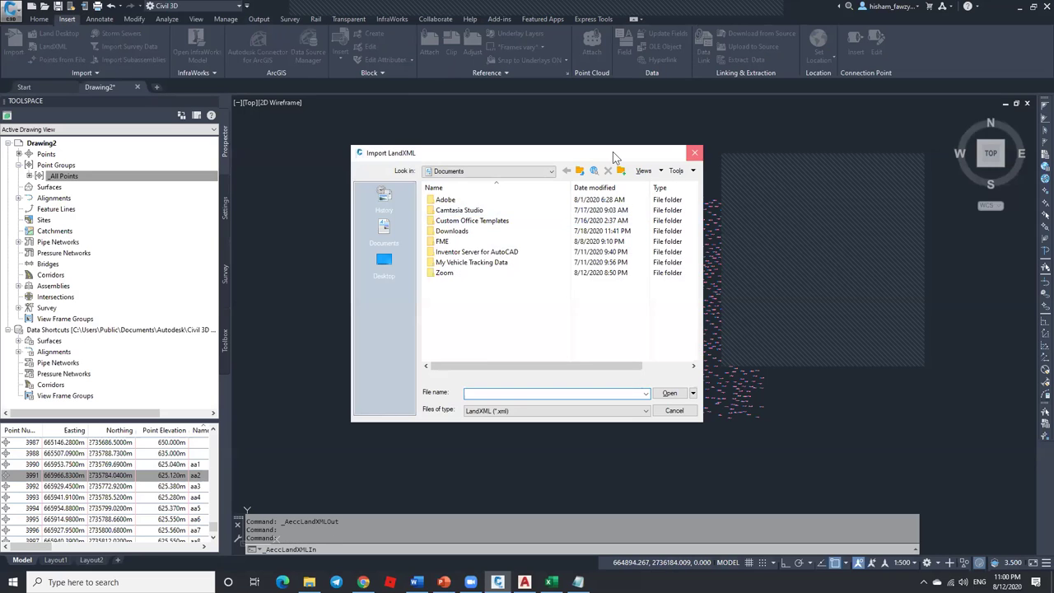
{"action": "left_click", "coordinate": [695, 153]}
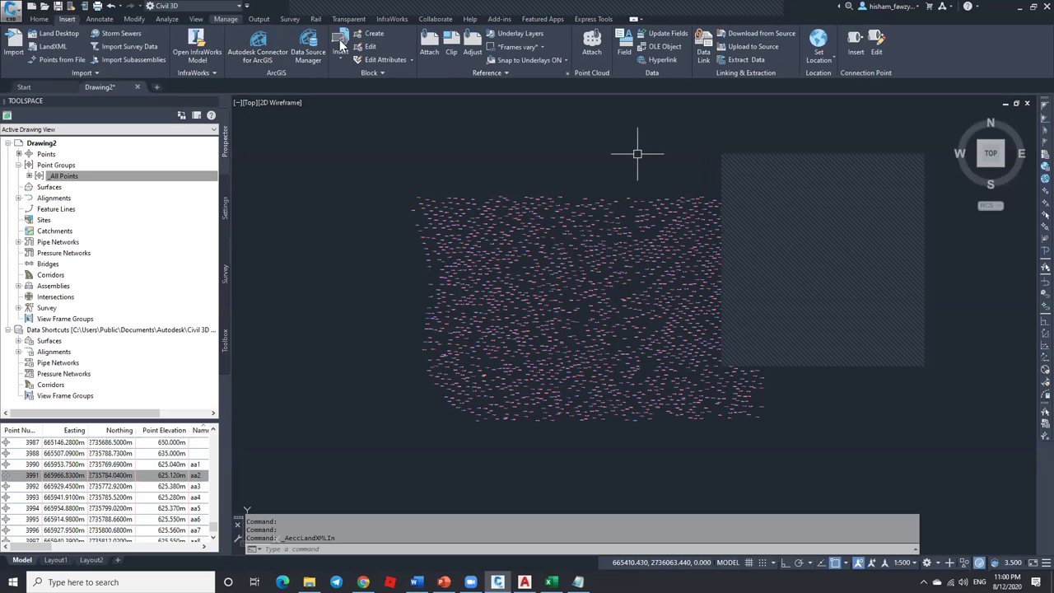
{"action": "left_click", "coordinate": [259, 18]}
{"action": "left_click", "coordinate": [311, 41]}
{"action": "left_click", "coordinate": [430, 154]}
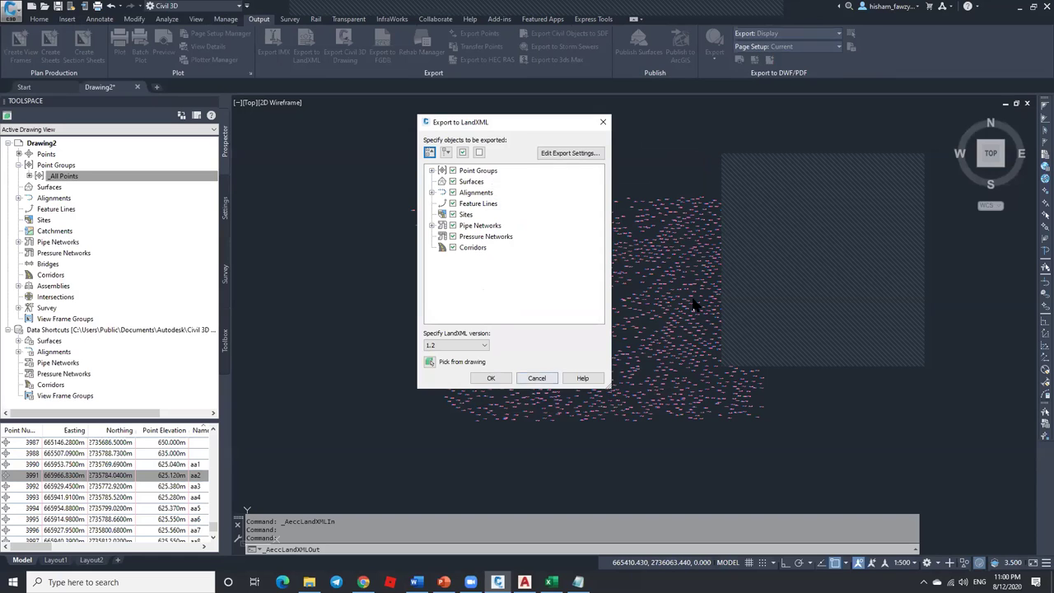
{"action": "key", "text": "Escape"}
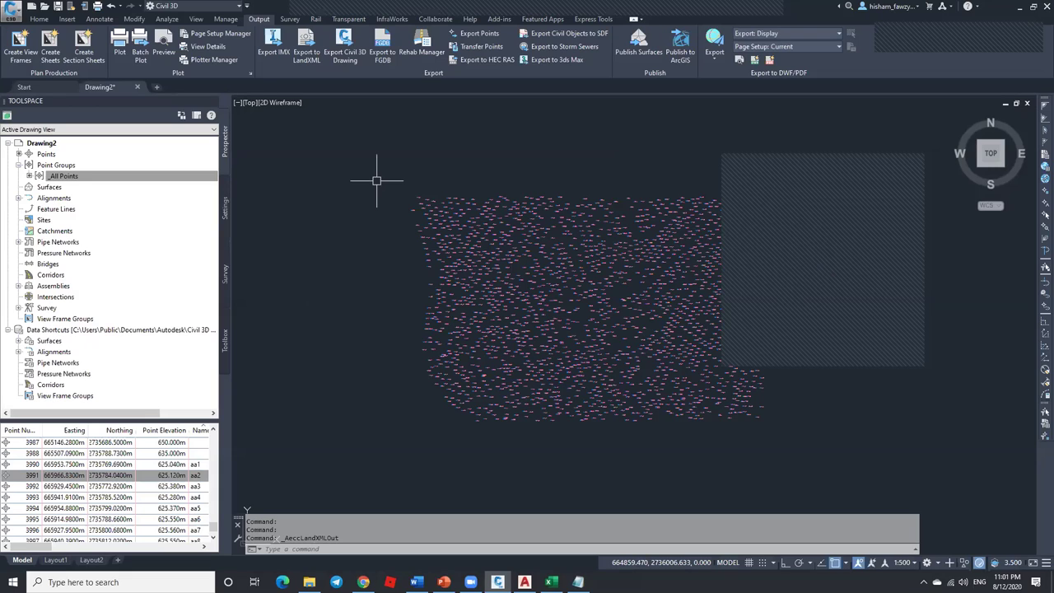
{"action": "left_click_drag", "start_coordinate": [213, 533], "coordinate": [222, 424]}
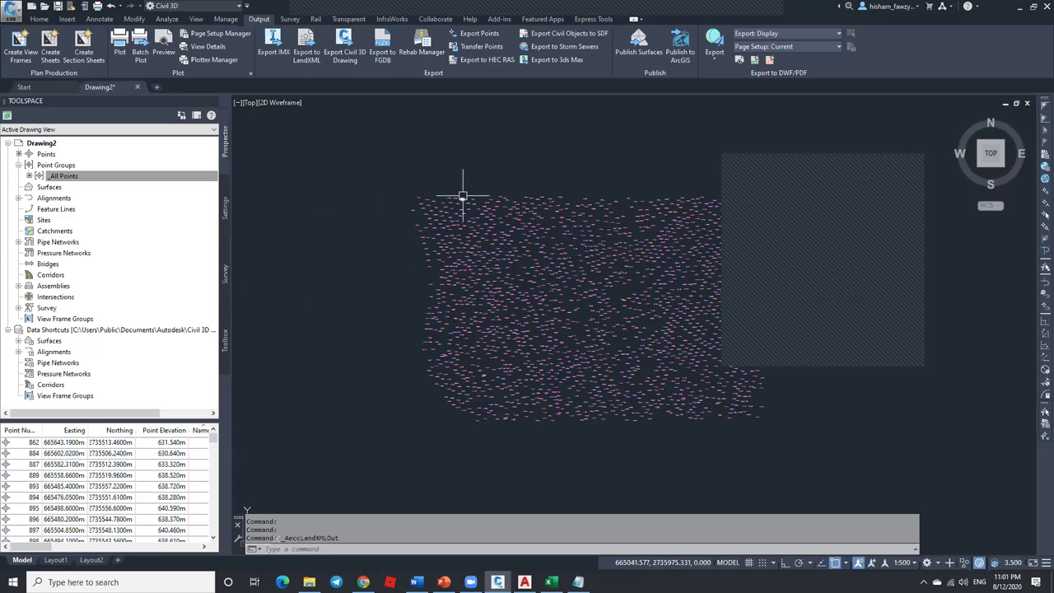
{"action": "mouse_move", "coordinate": [463, 196]}
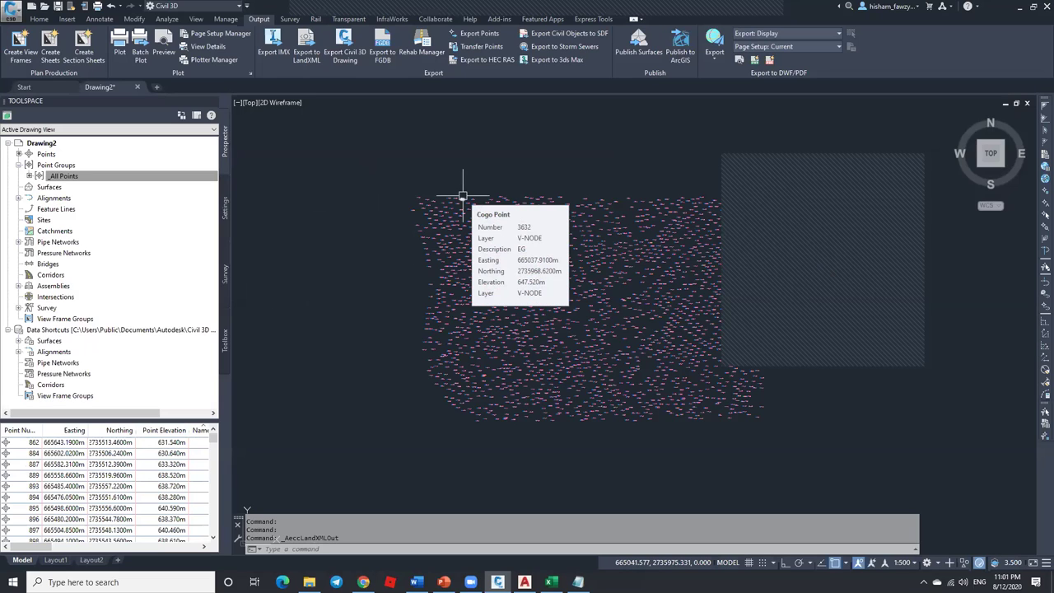
{"action": "scroll", "coordinate": [384, 189], "scroll_direction": "down", "scroll_amount": 2}
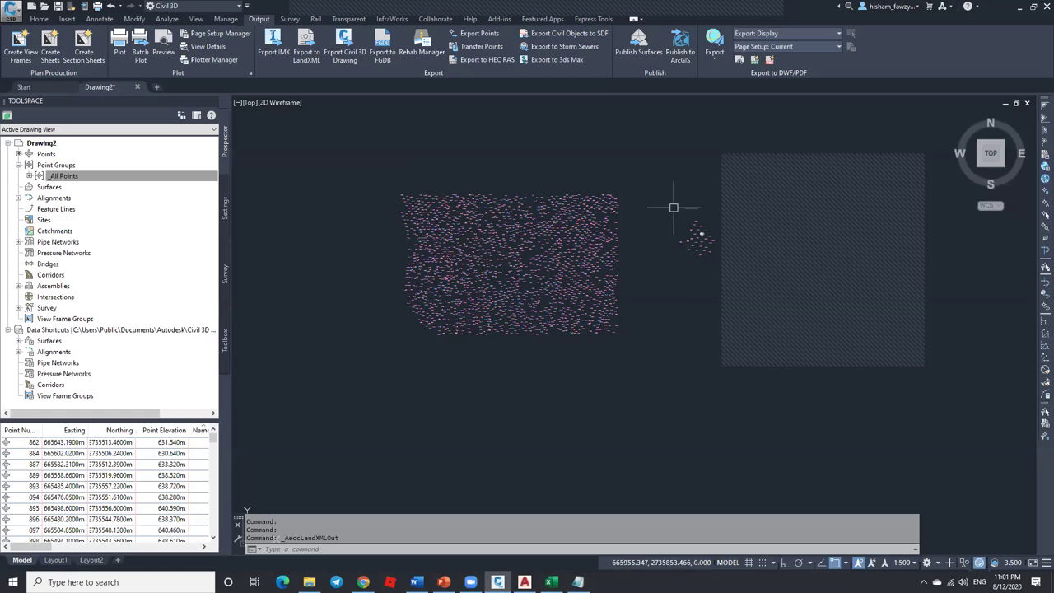
{"action": "left_click", "coordinate": [358, 133]}
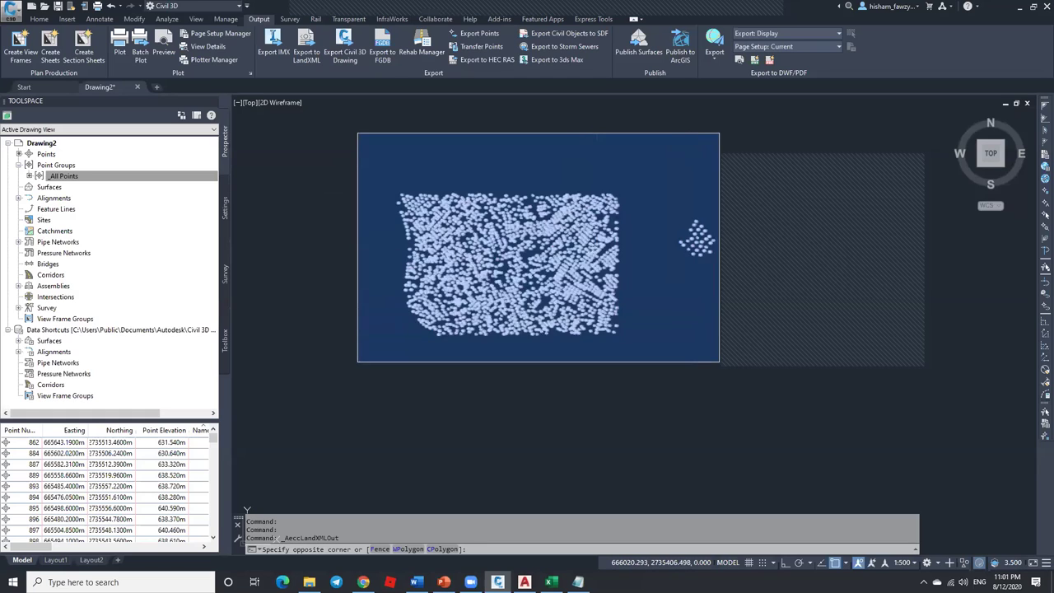
{"action": "left_click", "coordinate": [722, 384]}
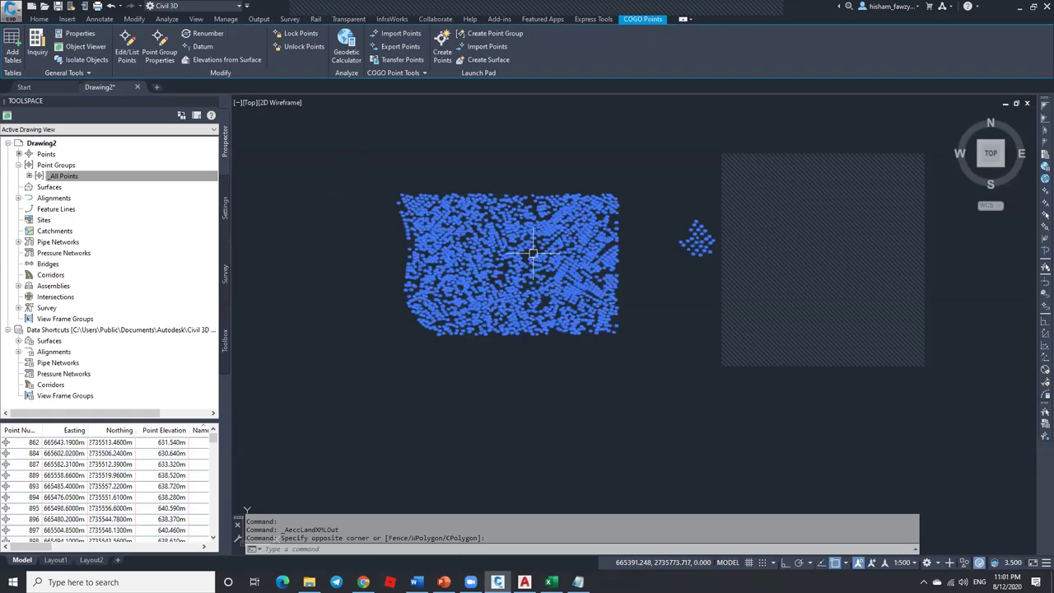
{"action": "left_click", "coordinate": [209, 36]}
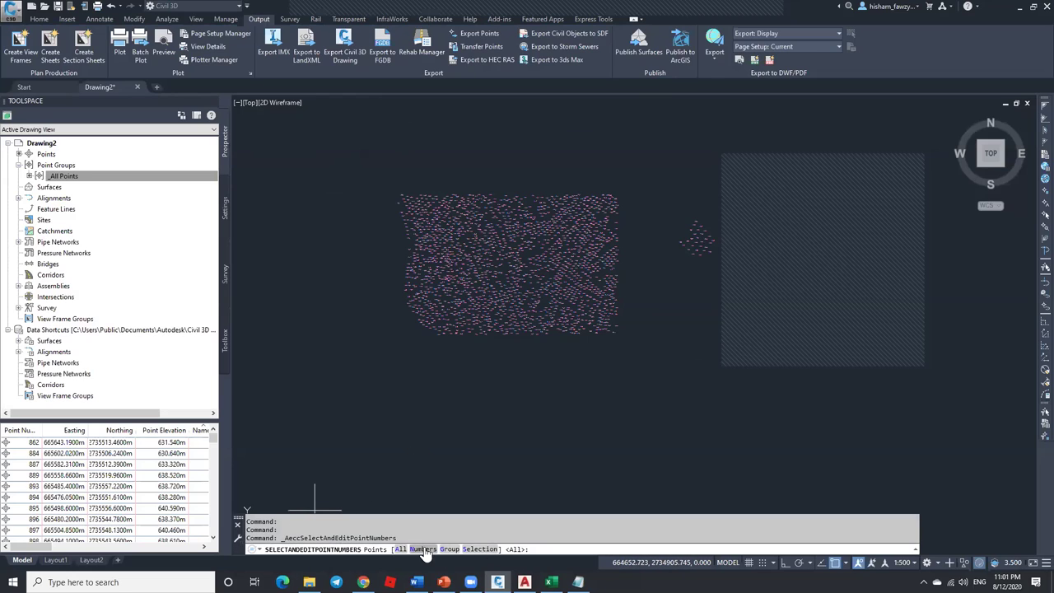
{"action": "left_click", "coordinate": [400, 549]}
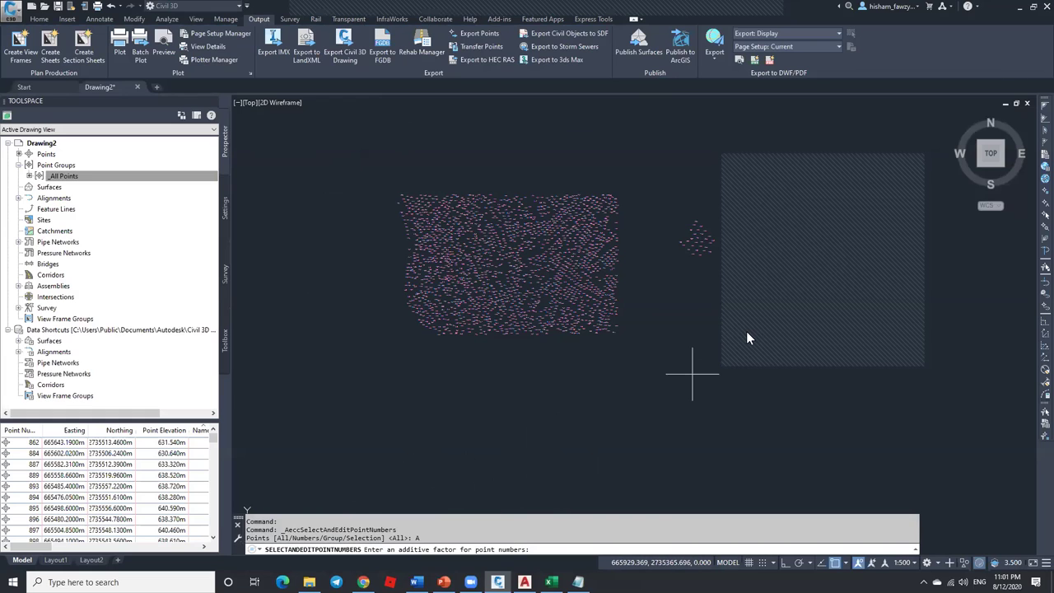
{"action": "key", "text": "Escape"}
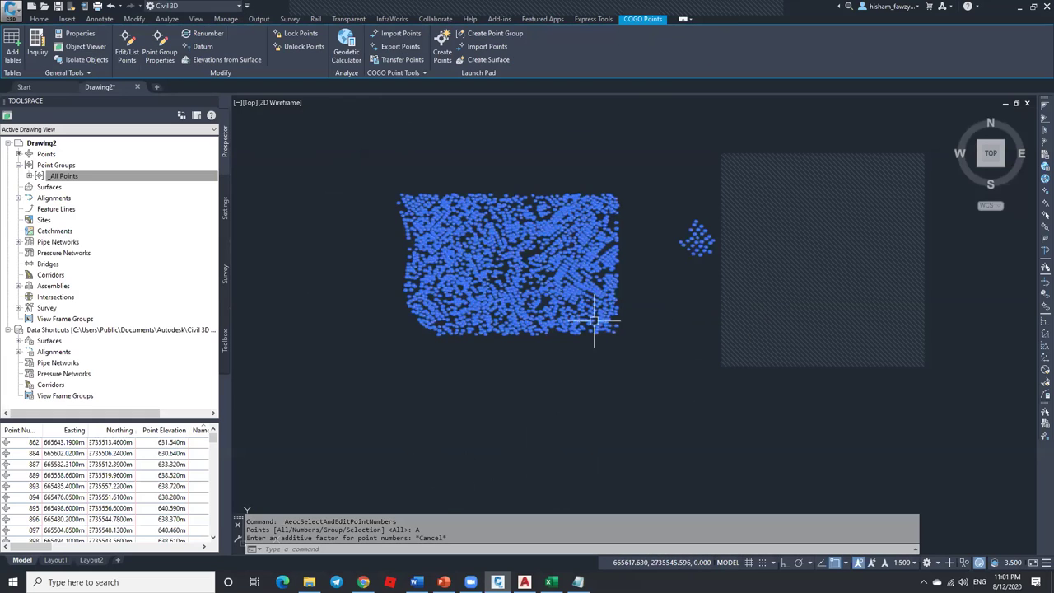
{"action": "key", "text": "Escape"}
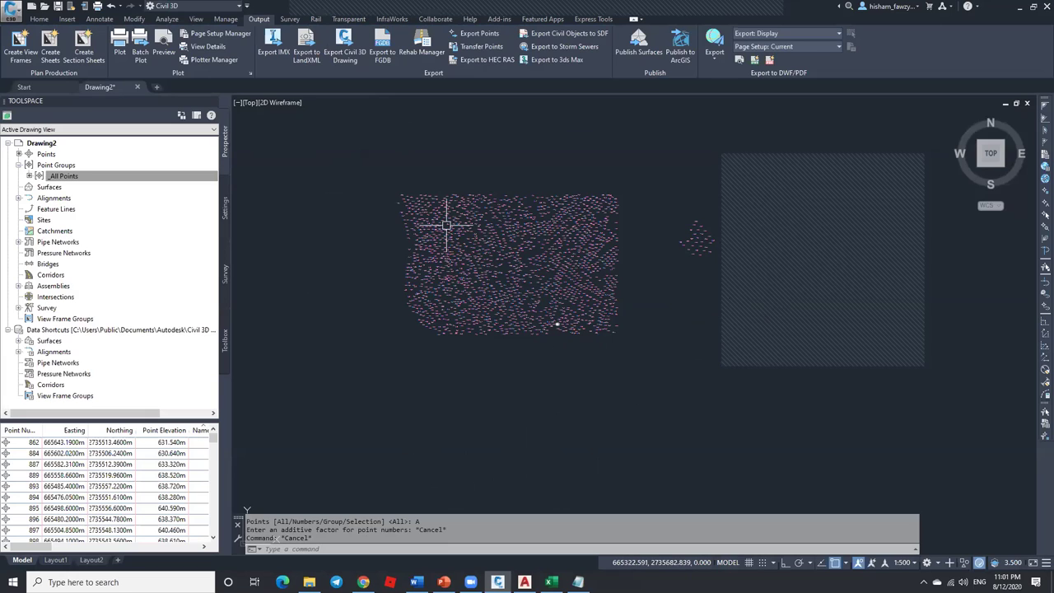
Step: Renumber a selection of COGO points at the point cloud's northwest corner with an additive factor of 1000
{"action": "left_click", "coordinate": [383, 177]}
{"action": "left_click", "coordinate": [424, 215]}
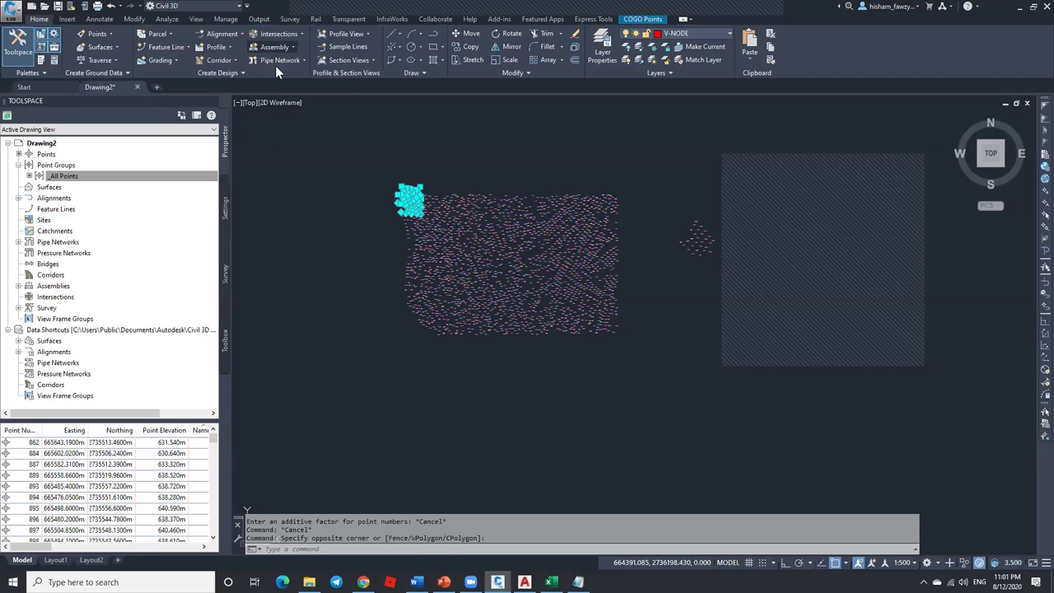
{"action": "left_click", "coordinate": [642, 19]}
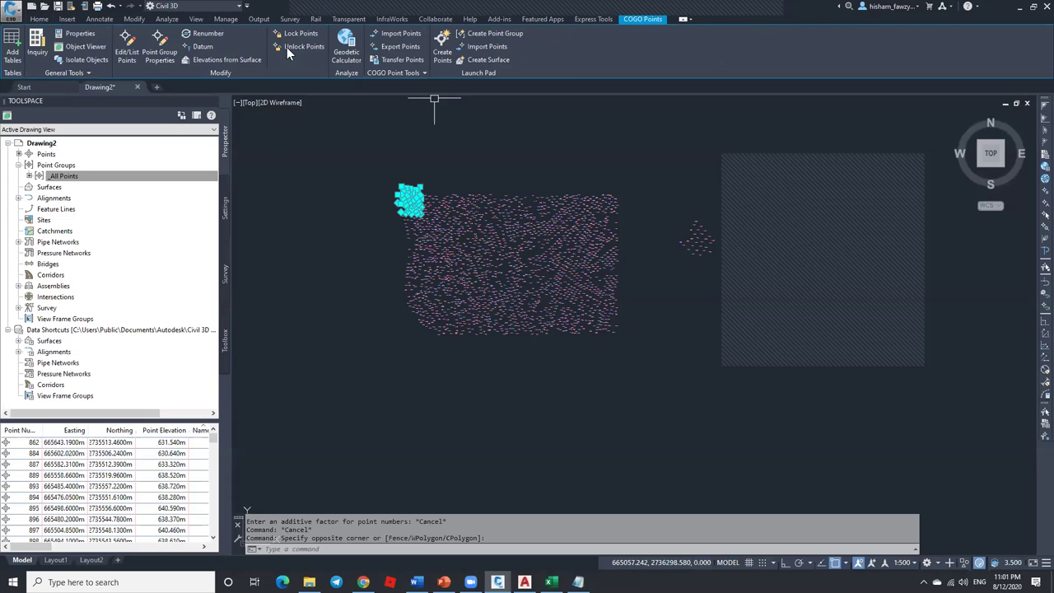
{"action": "left_click", "coordinate": [198, 33]}
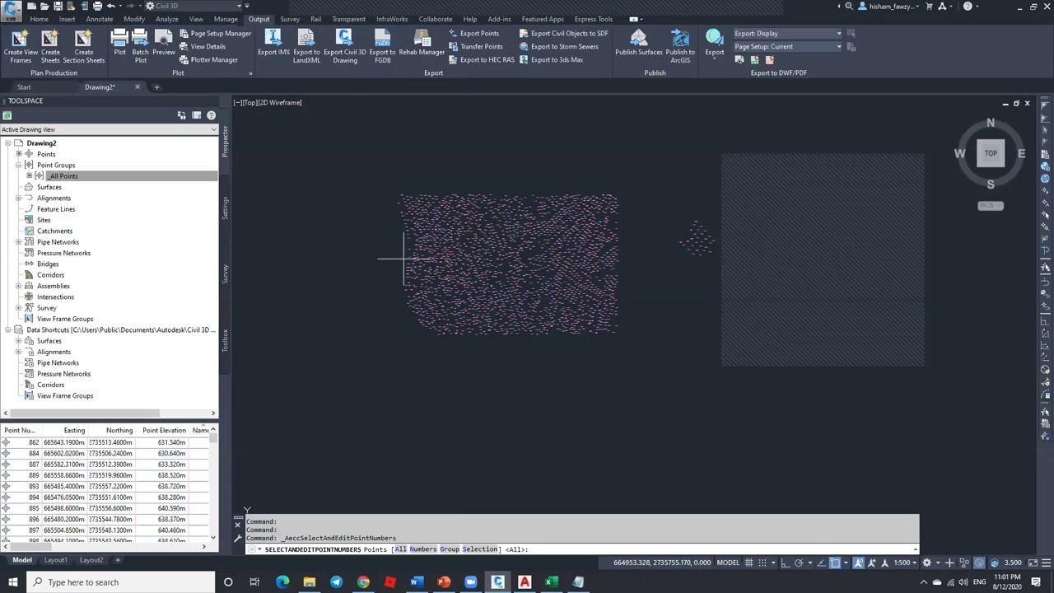
{"action": "left_click", "coordinate": [474, 549]}
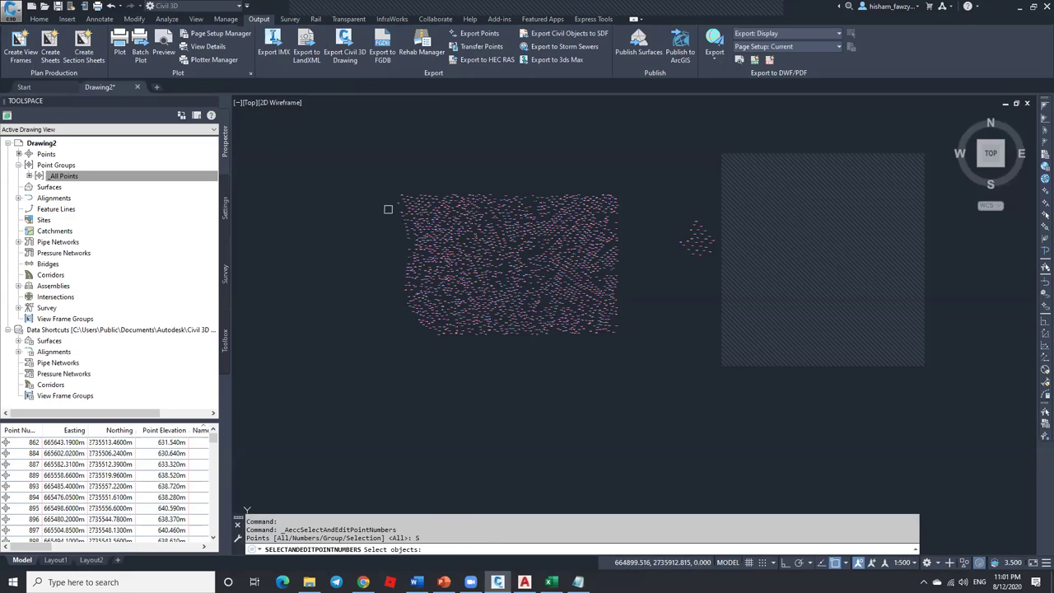
{"action": "left_click", "coordinate": [383, 175]}
{"action": "left_click", "coordinate": [427, 217]}
{"action": "key", "text": "Return"}
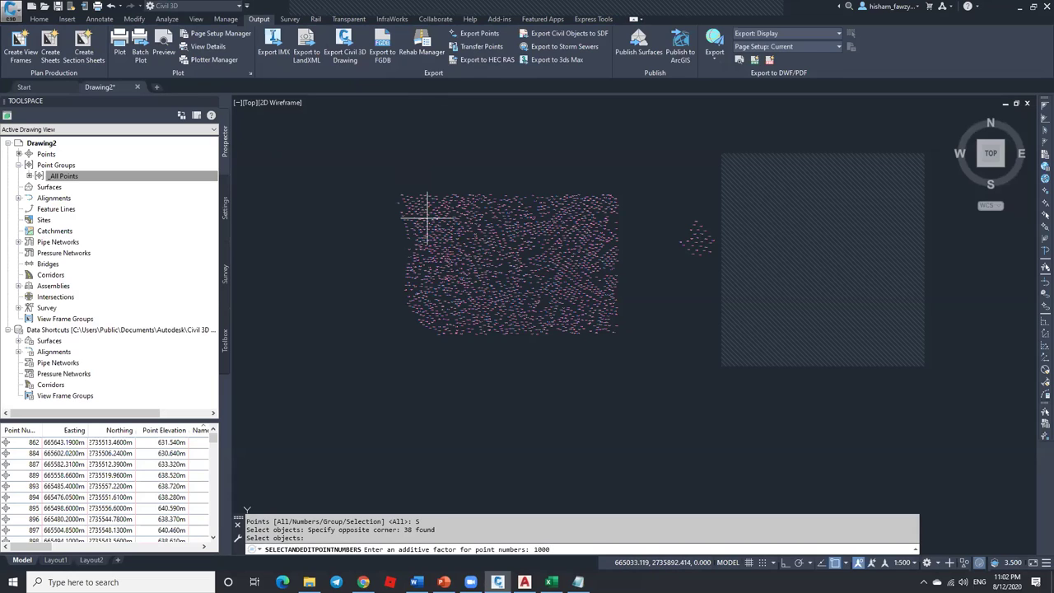
{"action": "key", "text": "Return"}
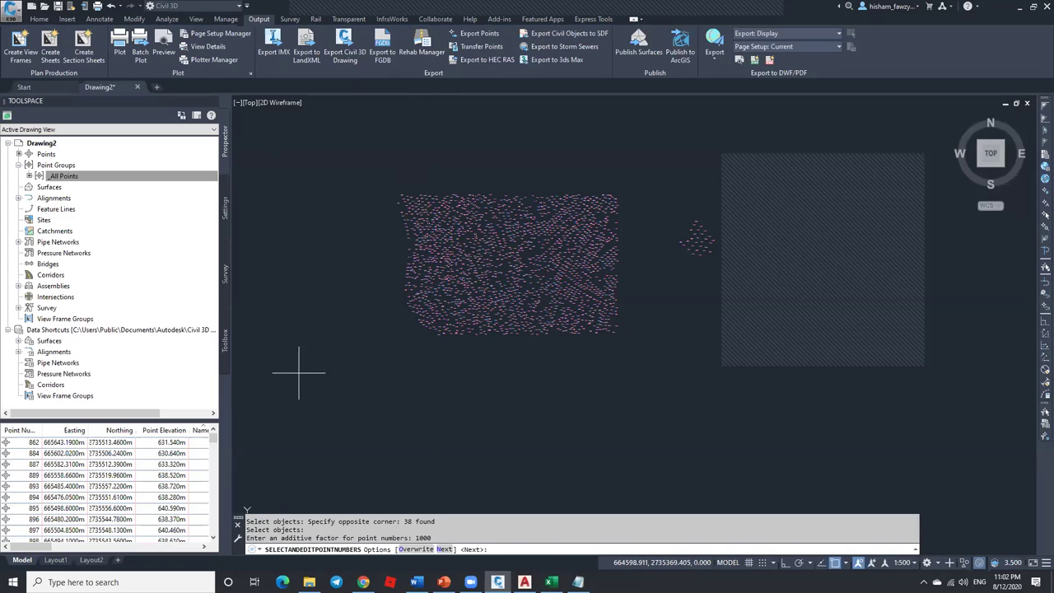
{"action": "key", "text": "Escape"}
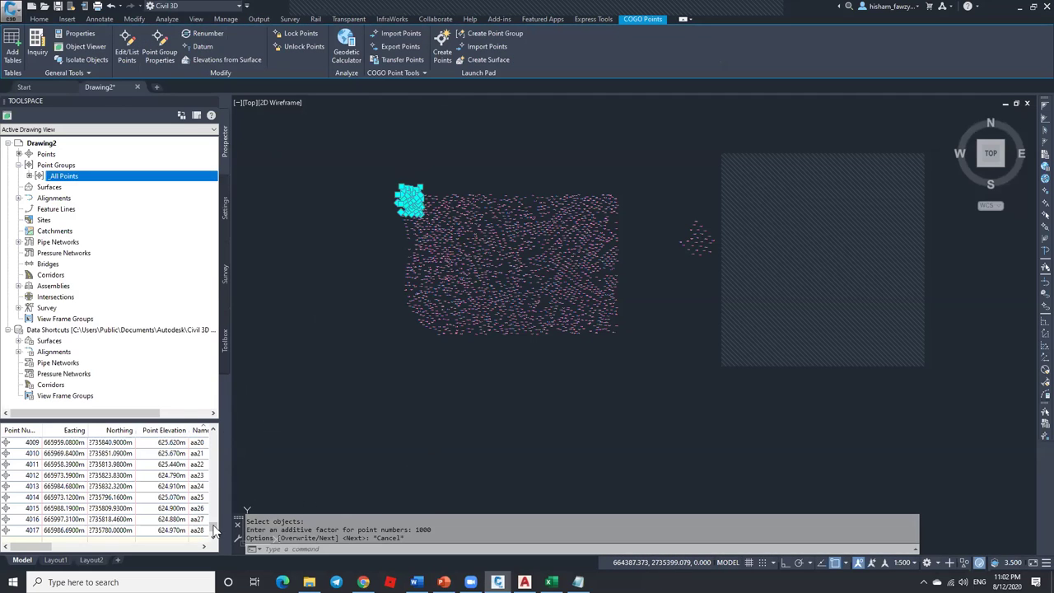
Step: Check the new point numbers in the _All Points list and look closely at the renumbered points in the drawing
{"action": "left_click_drag", "start_coordinate": [213, 531], "coordinate": [212, 439]}
{"action": "scroll", "coordinate": [179, 447], "scroll_direction": "down", "scroll_amount": 20}
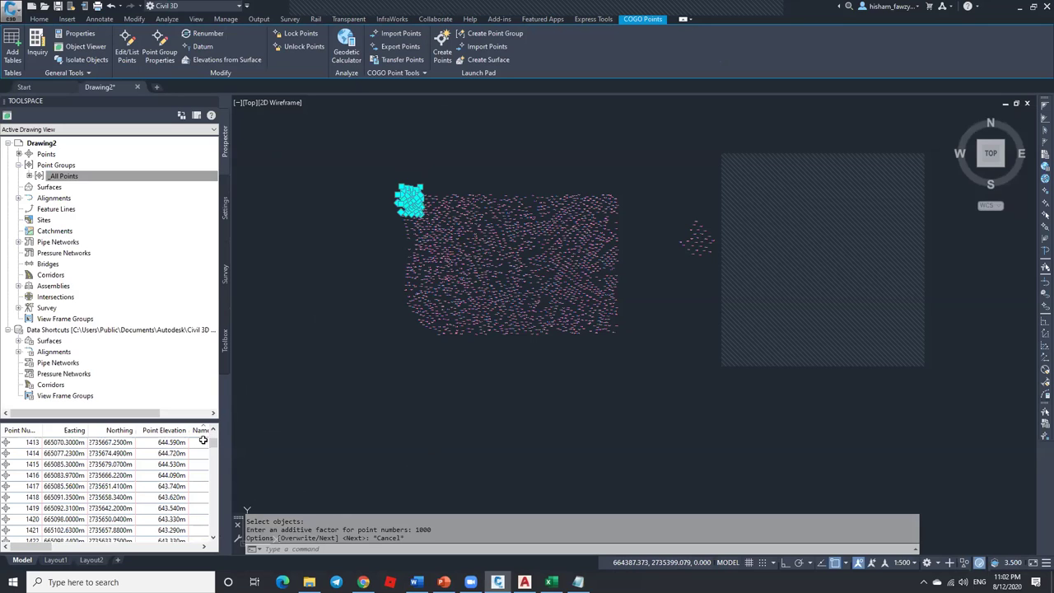
{"action": "left_click_drag", "start_coordinate": [212, 443], "coordinate": [207, 516]}
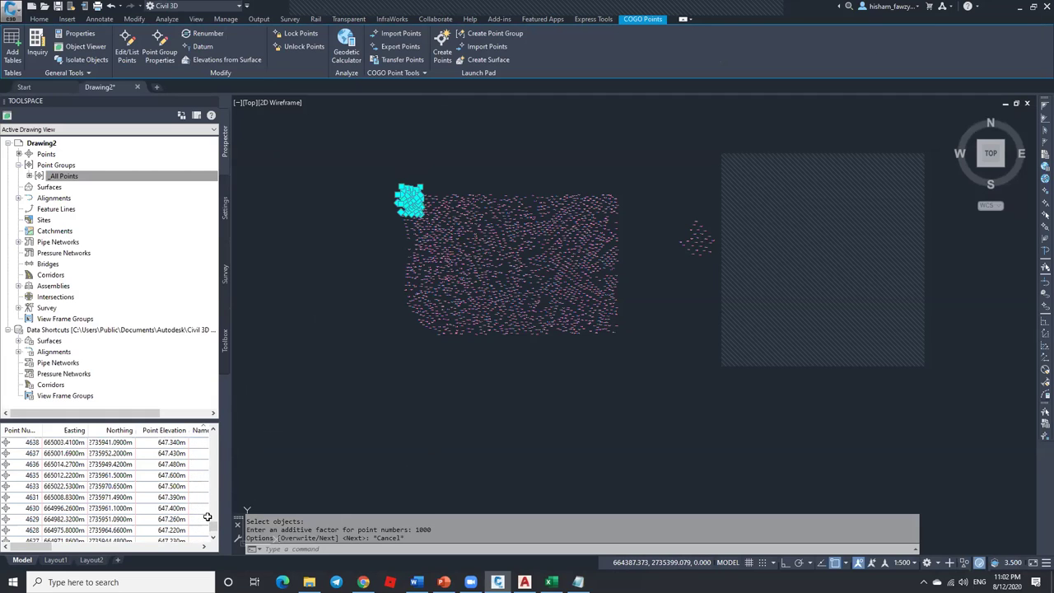
{"action": "scroll", "coordinate": [84, 488], "scroll_direction": "down", "scroll_amount": 1}
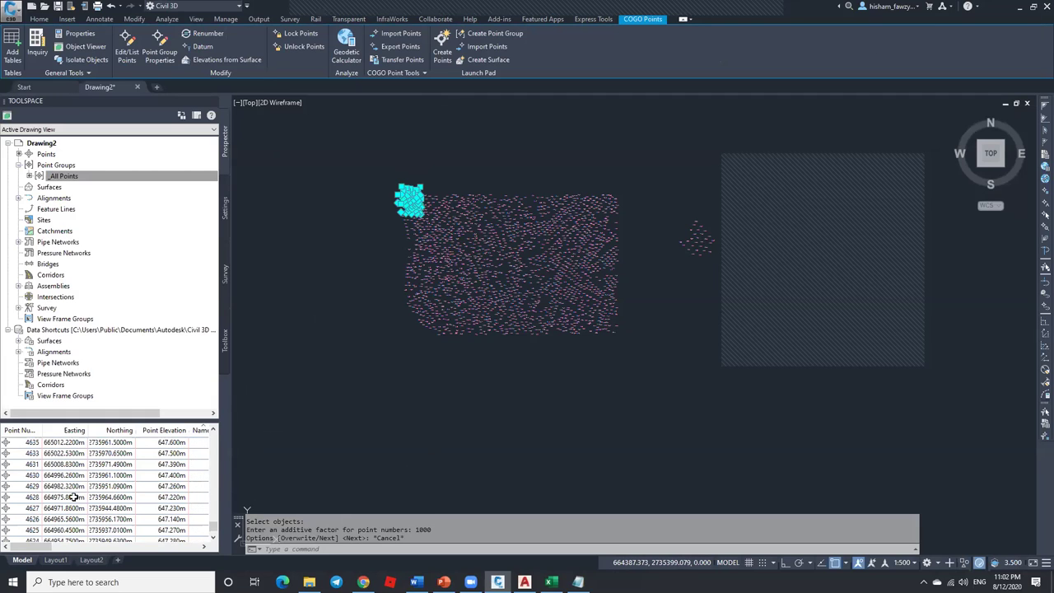
{"action": "scroll", "coordinate": [401, 188], "scroll_direction": "up", "scroll_amount": 6}
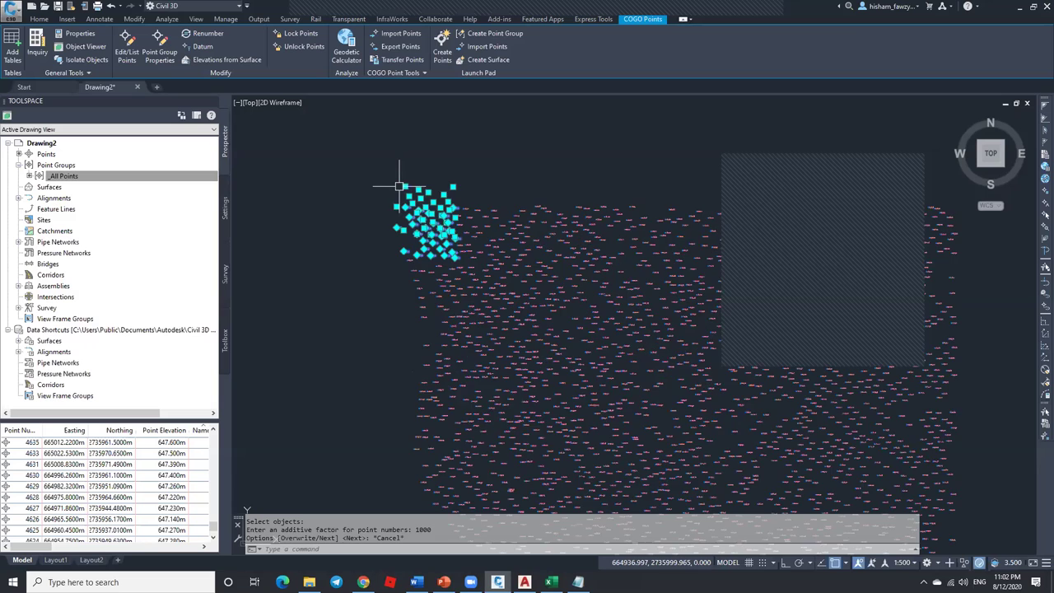
Step: Select the 647.10 point at the cloud's northwest corner to check its point number, and clear the selection
{"action": "scroll", "coordinate": [400, 186], "scroll_direction": "up", "scroll_amount": 4}
{"action": "key", "text": "Escape"}
{"action": "left_click", "coordinate": [381, 394]}
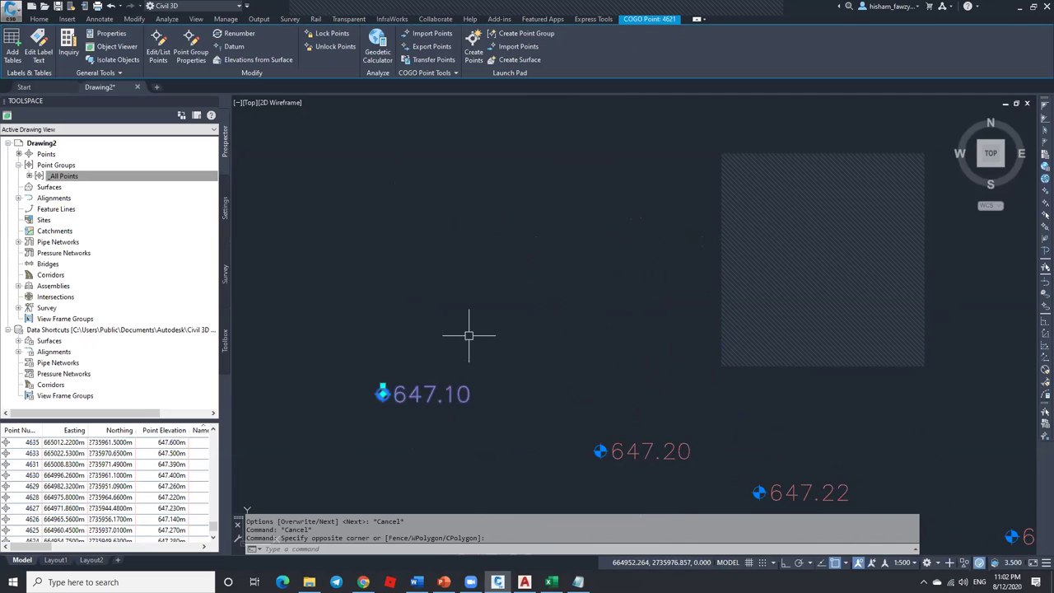
{"action": "scroll", "coordinate": [470, 317], "scroll_direction": "down", "scroll_amount": 5}
{"action": "scroll", "coordinate": [471, 301], "scroll_direction": "down", "scroll_amount": 5}
{"action": "key", "text": "Escape"}
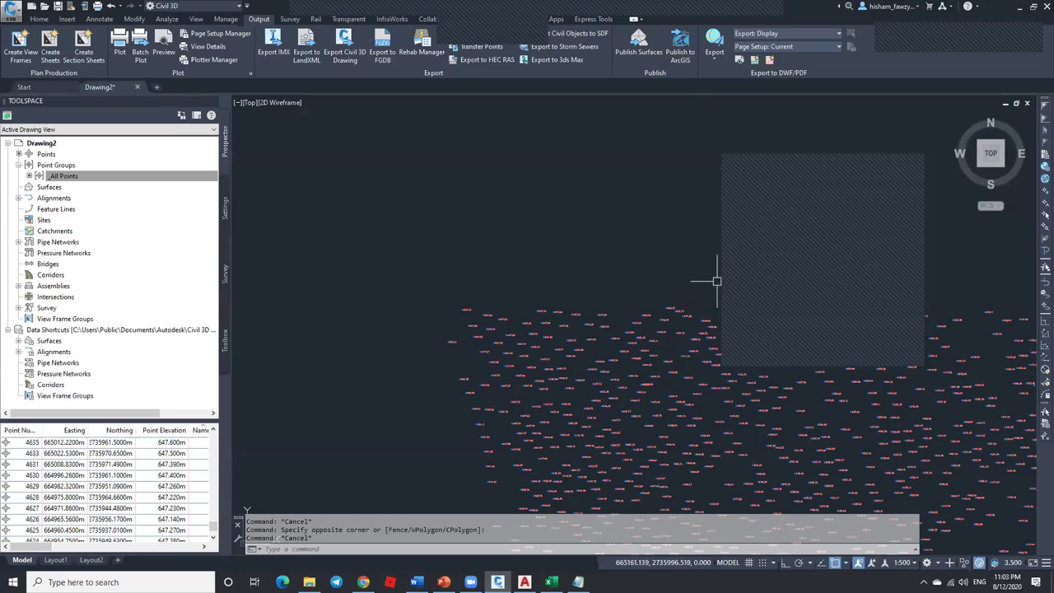
{"action": "key", "text": "Escape"}
Step: Run the zoom-to-point command ZTP, trying point number 1000 and then zooming to point 4000
{"action": "left_click", "coordinate": [363, 547]}
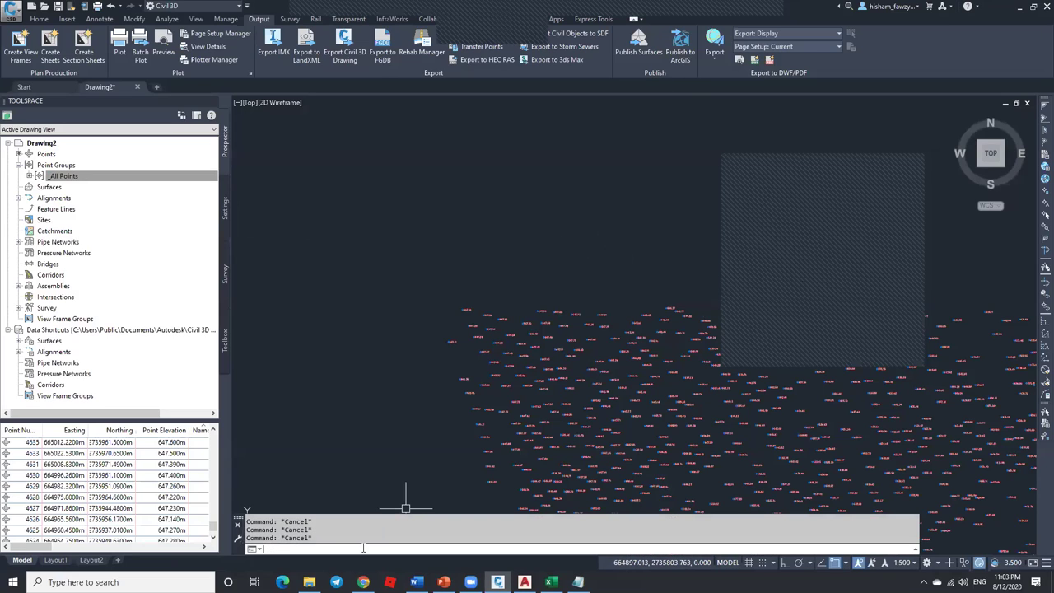
{"action": "scroll", "coordinate": [474, 222], "scroll_direction": "down", "scroll_amount": 6}
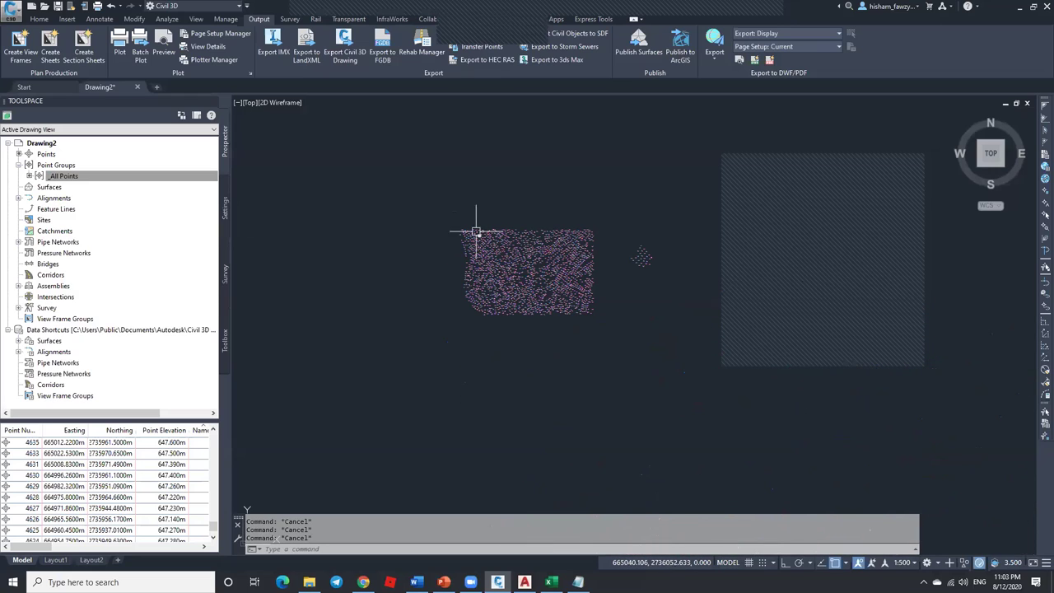
{"action": "left_click", "coordinate": [304, 549]}
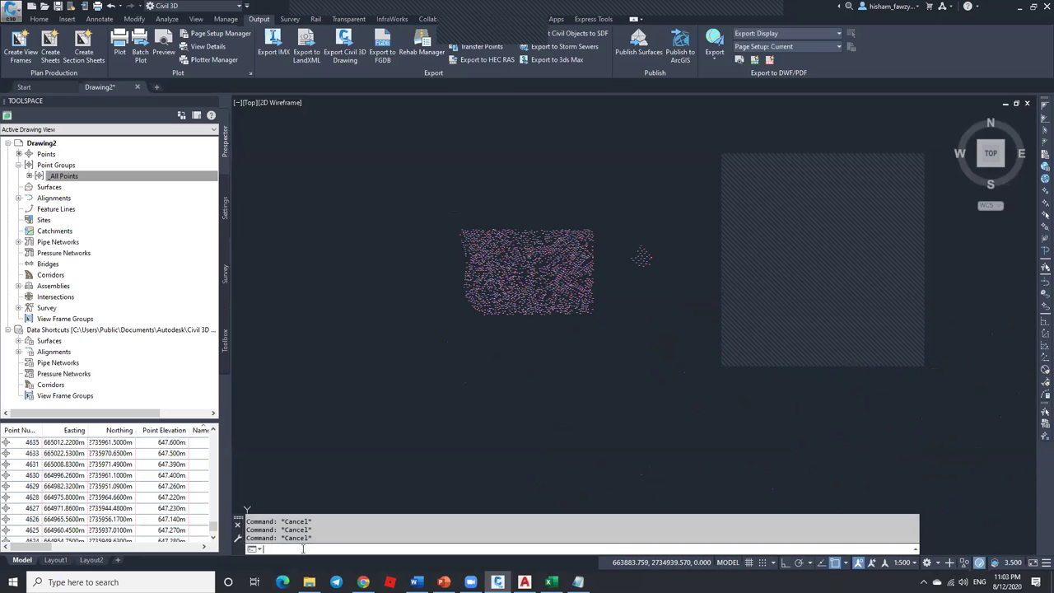
{"action": "type", "text": "z"}
{"action": "key", "text": "Return"}
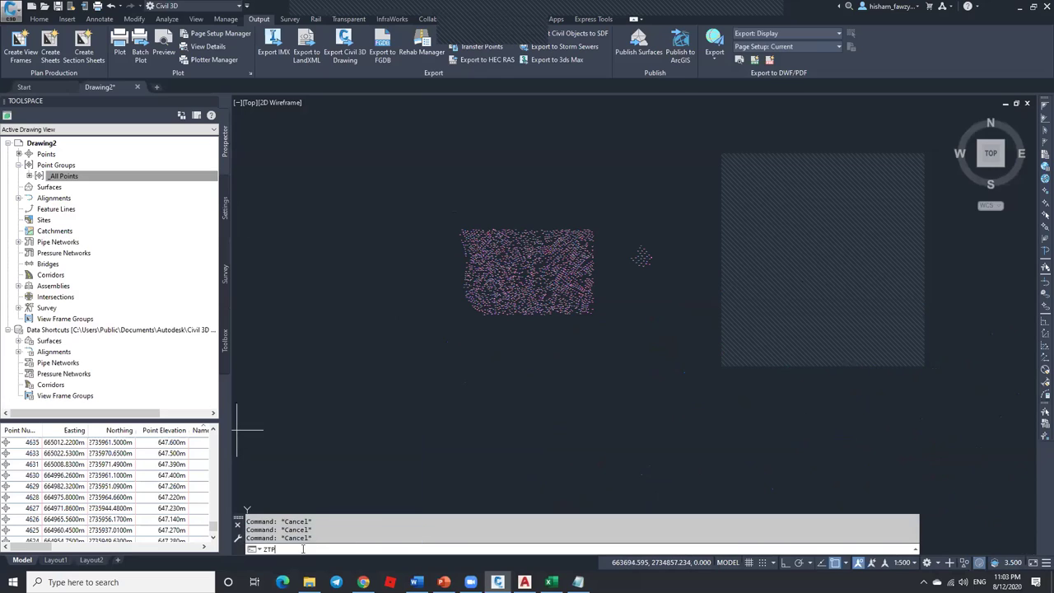
{"action": "type", "text": "1000"}
{"action": "key", "text": "Return"}
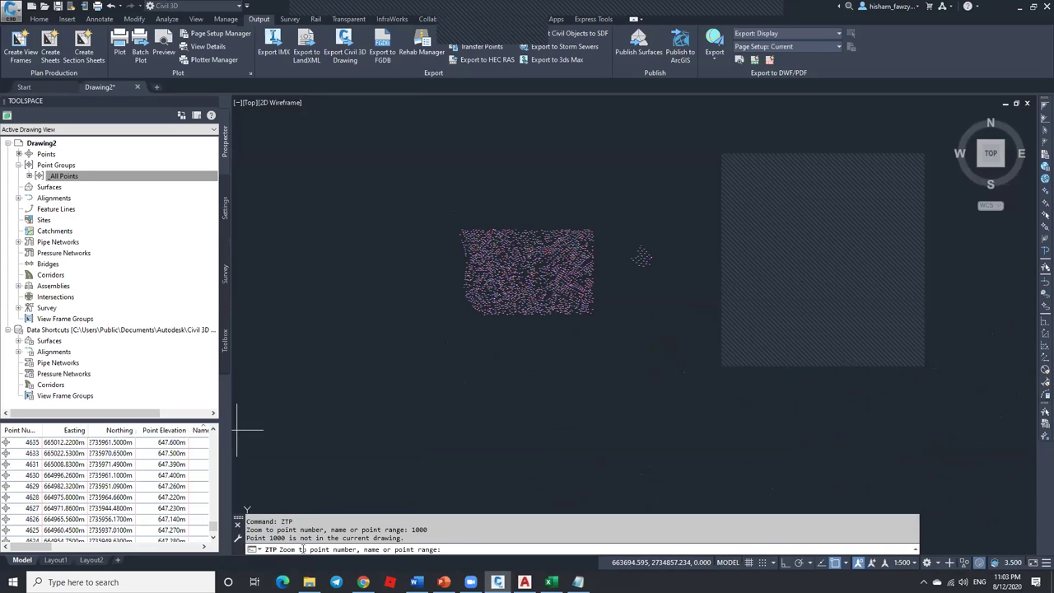
{"action": "type", "text": "4000"}
{"action": "key", "text": "Return"}
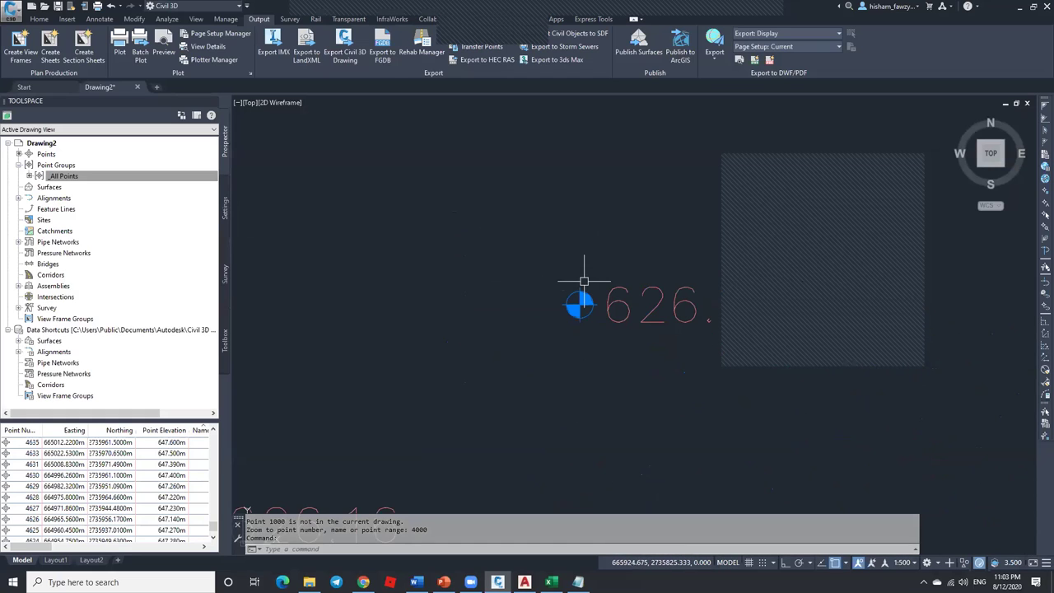
Step: Select the point that was zoomed to and check its number, clear the selection, and look over the surrounding points
{"action": "key", "text": "Escape"}
{"action": "left_click", "coordinate": [581, 305]}
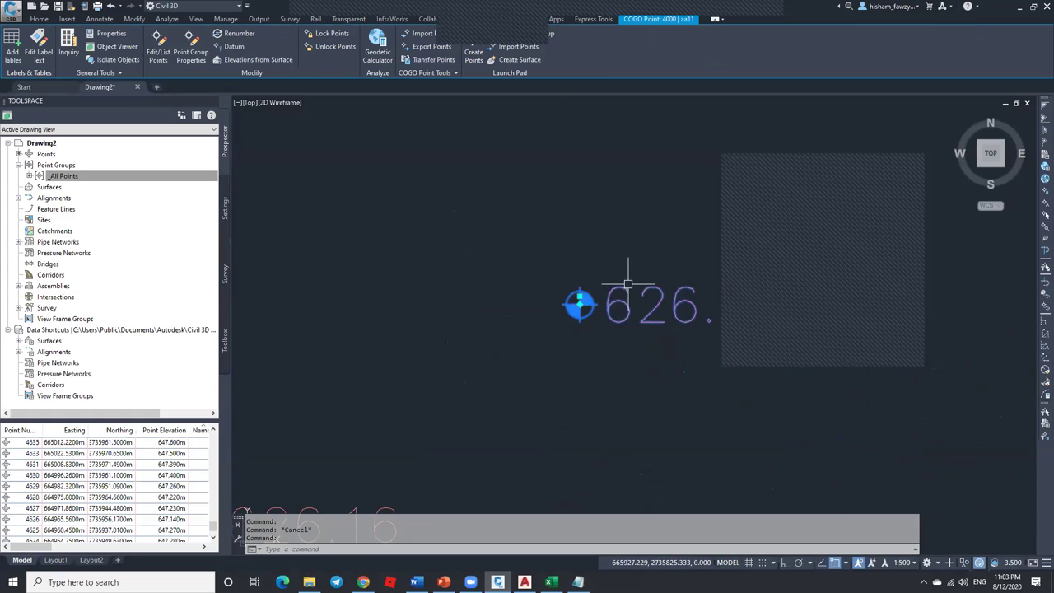
{"action": "key", "text": "Escape"}
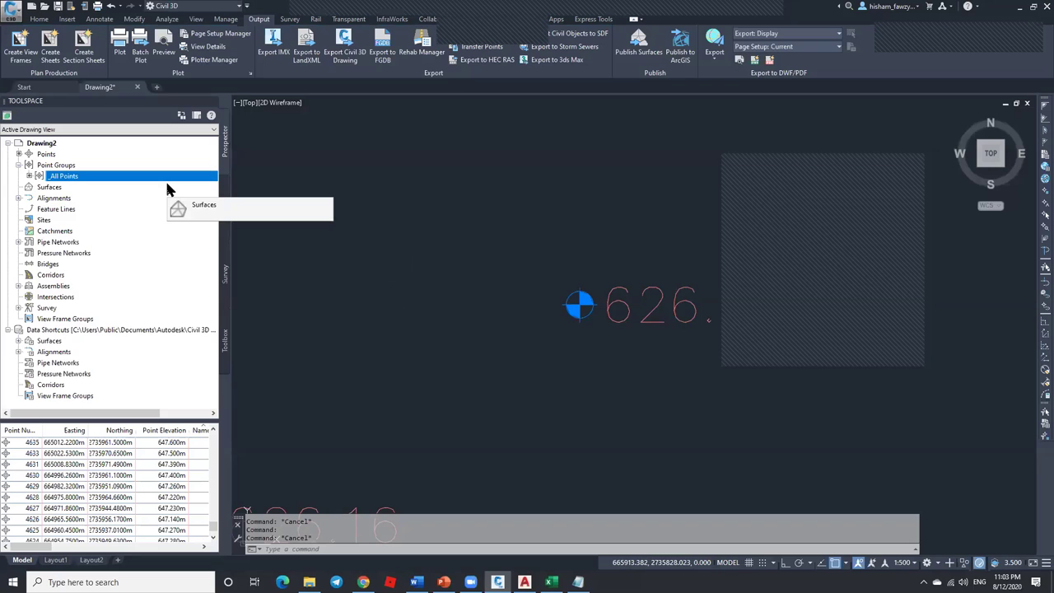
{"action": "scroll", "coordinate": [289, 210], "scroll_direction": "down", "scroll_amount": 6}
{"action": "scroll", "coordinate": [435, 224], "scroll_direction": "down", "scroll_amount": 2}
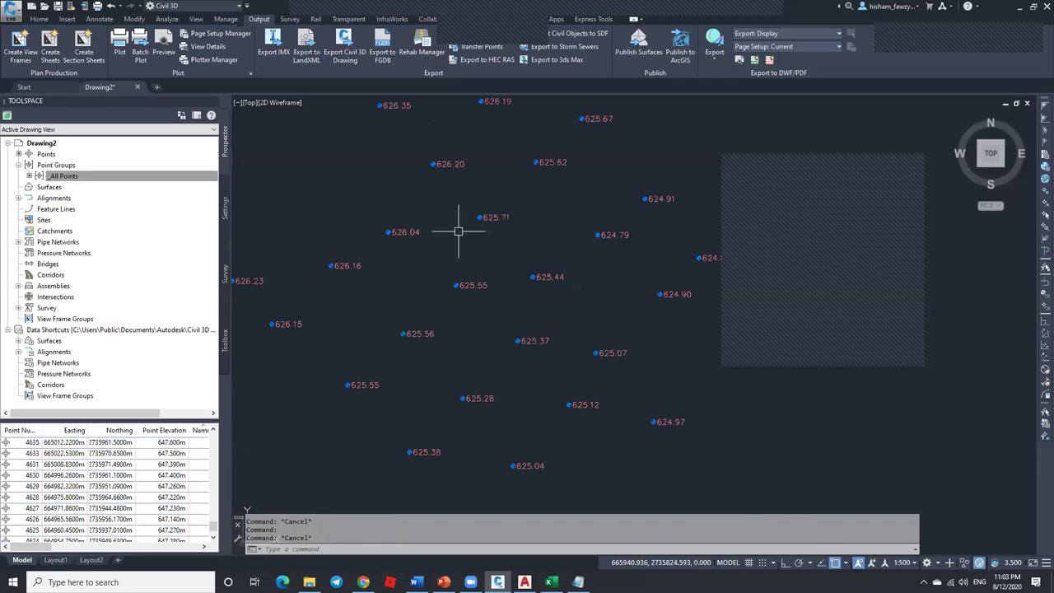